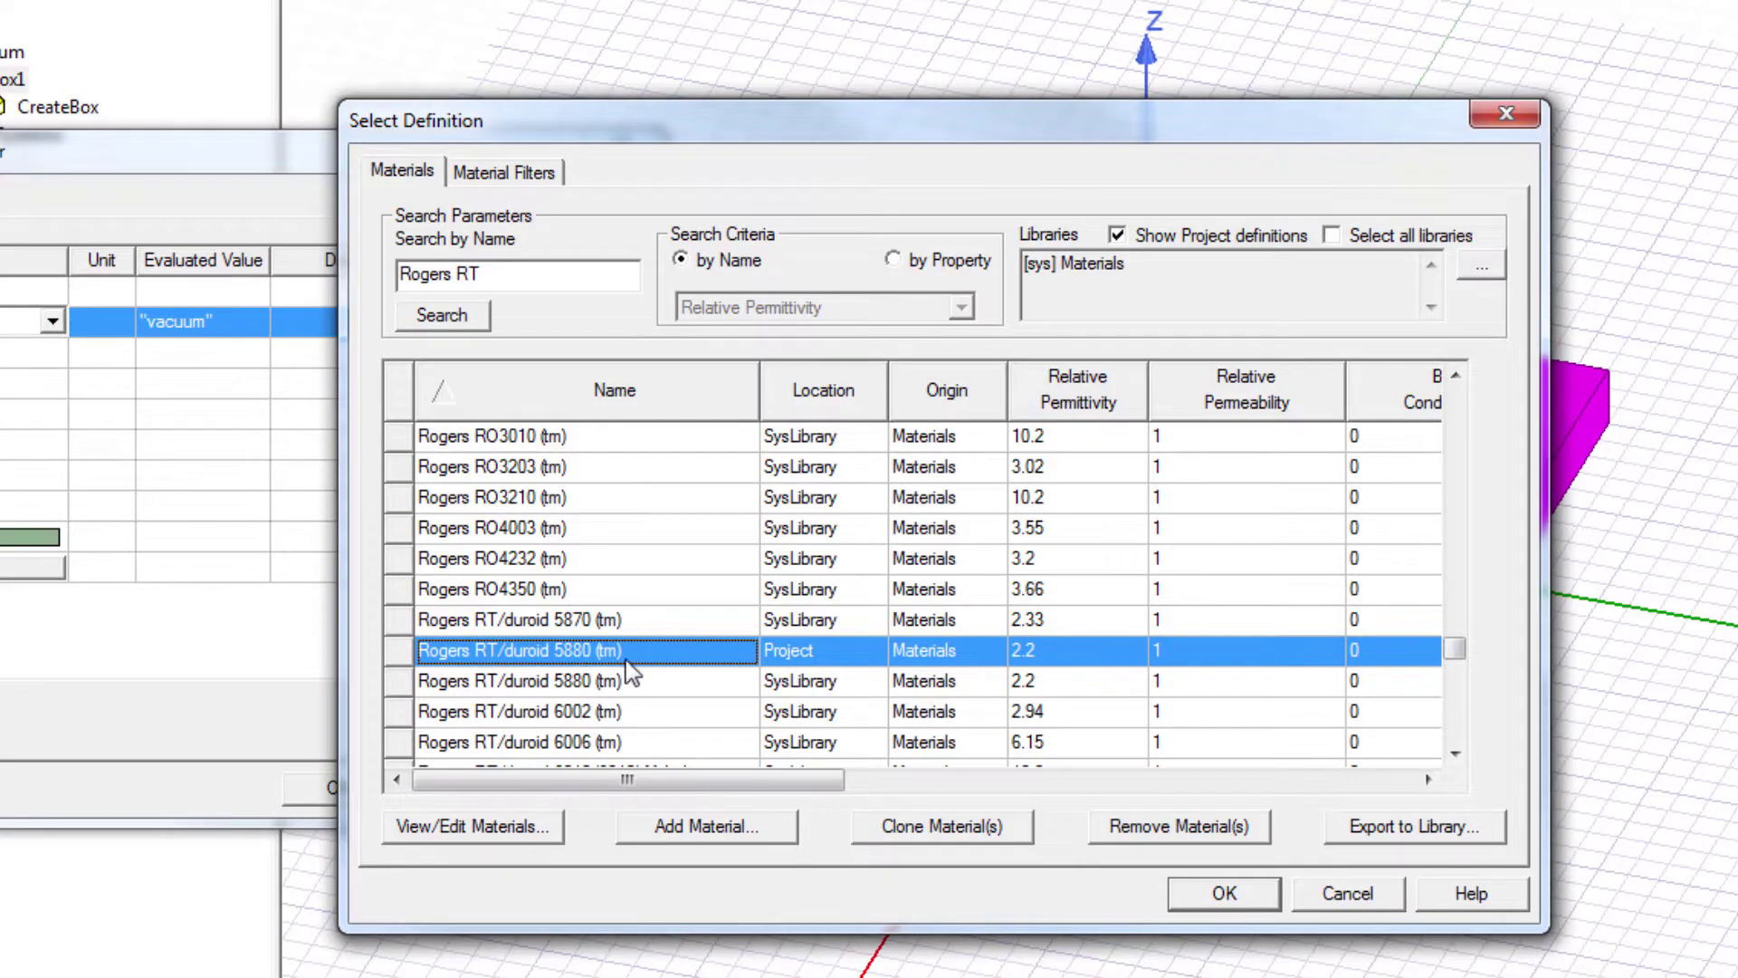
Assign the project's Rogers RT/duroid 5880 (tm) material to the substrate and give it a muted violet color
click(1251, 893)
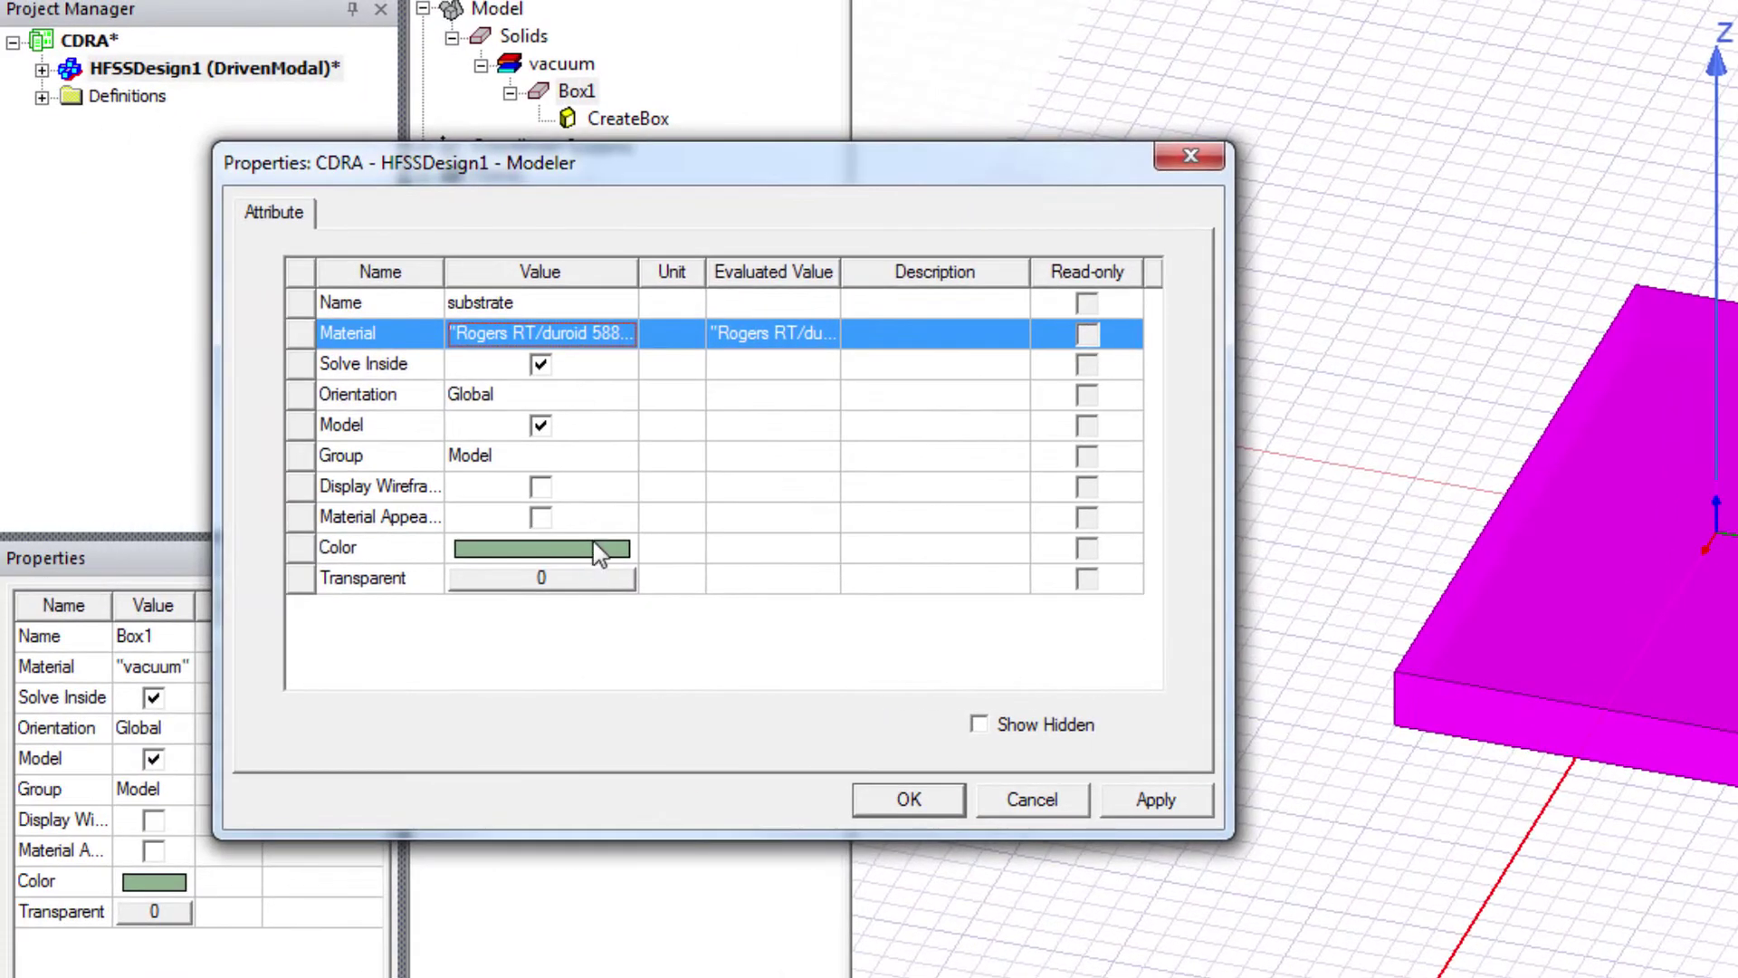
click(597, 550)
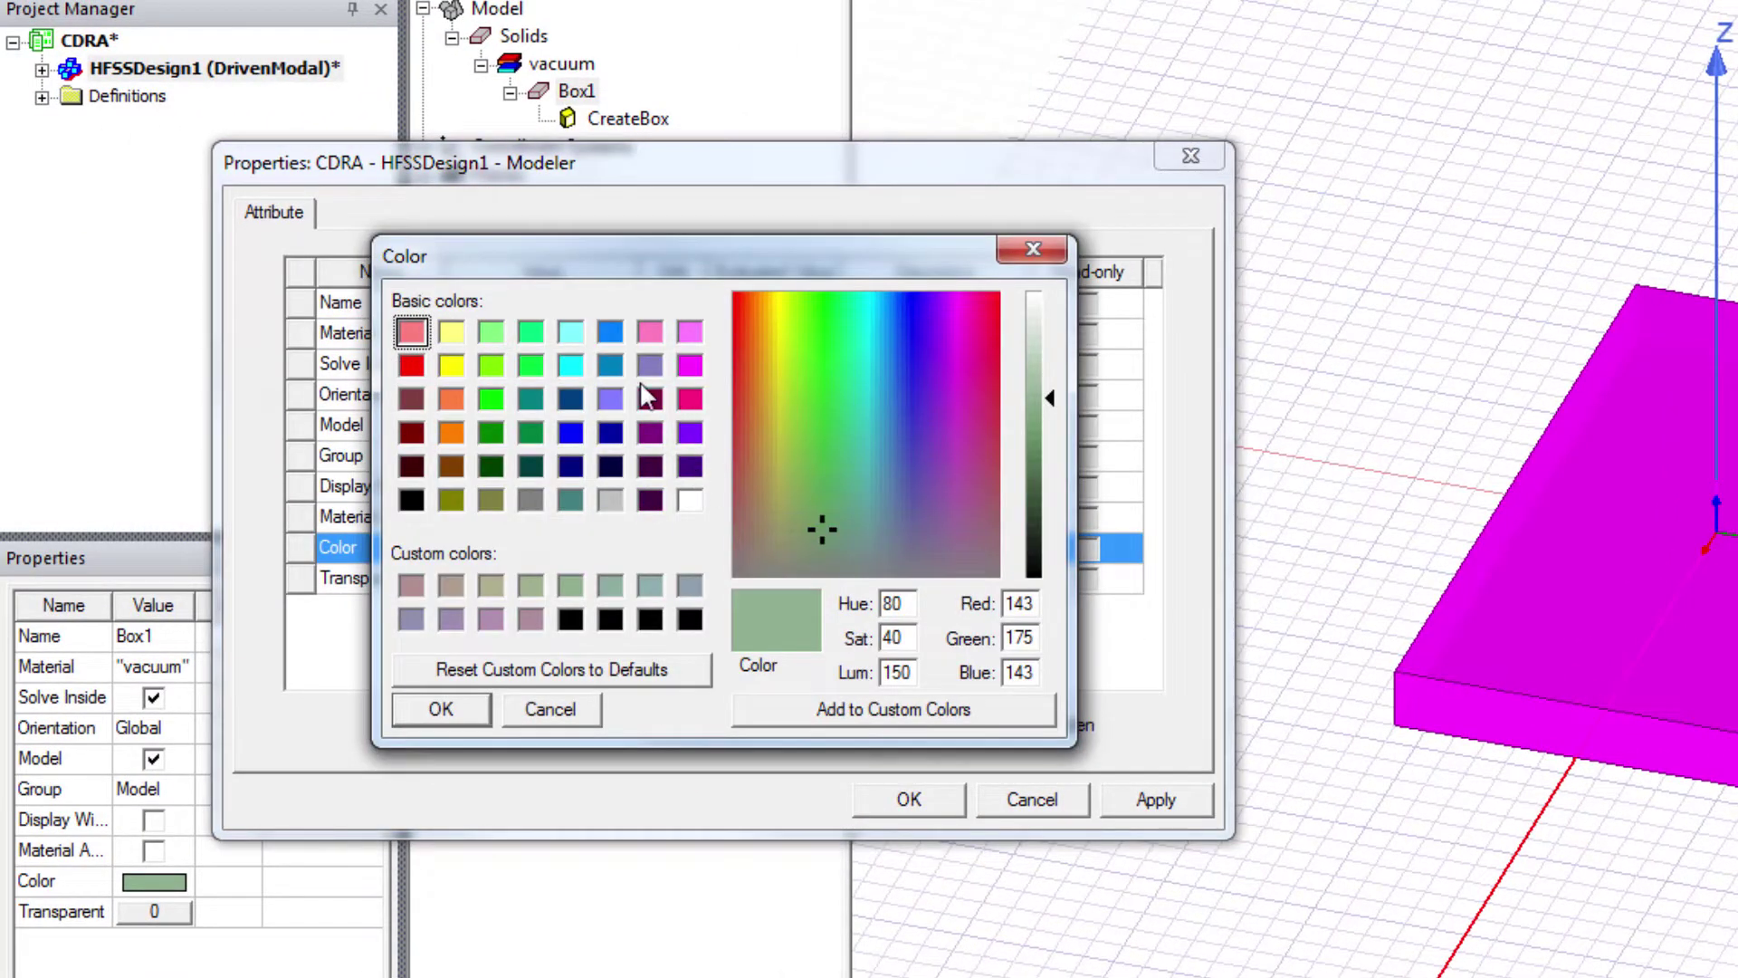
click(648, 366)
click(442, 709)
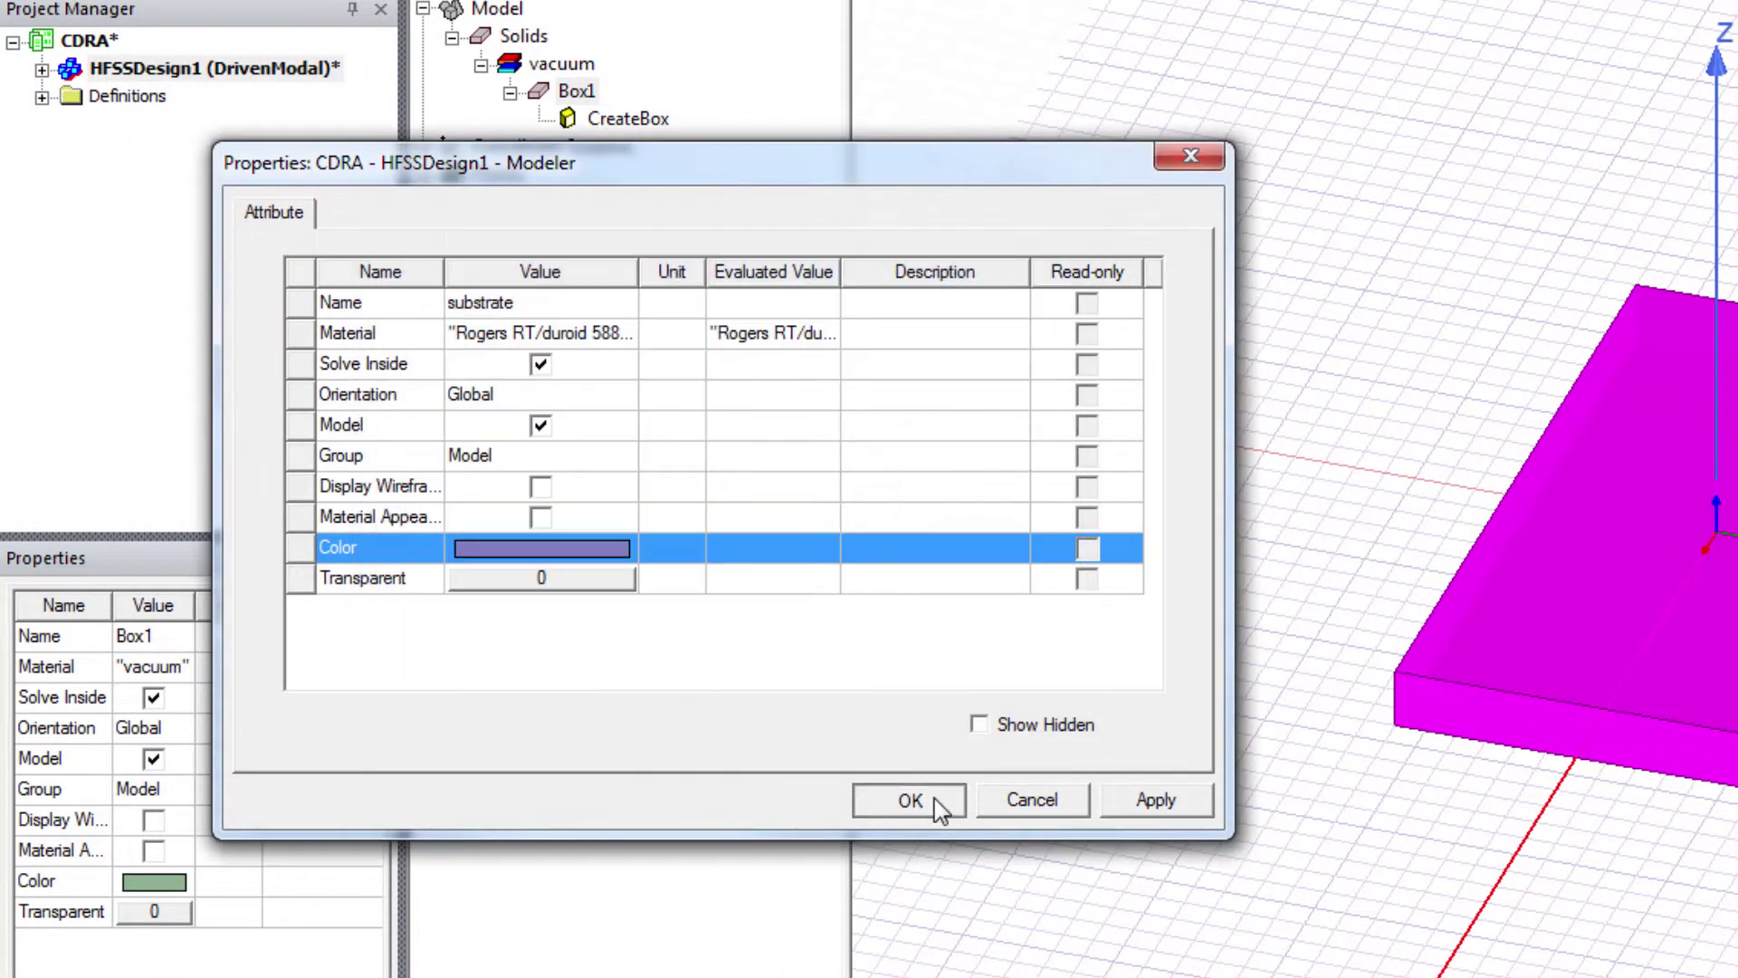
click(937, 801)
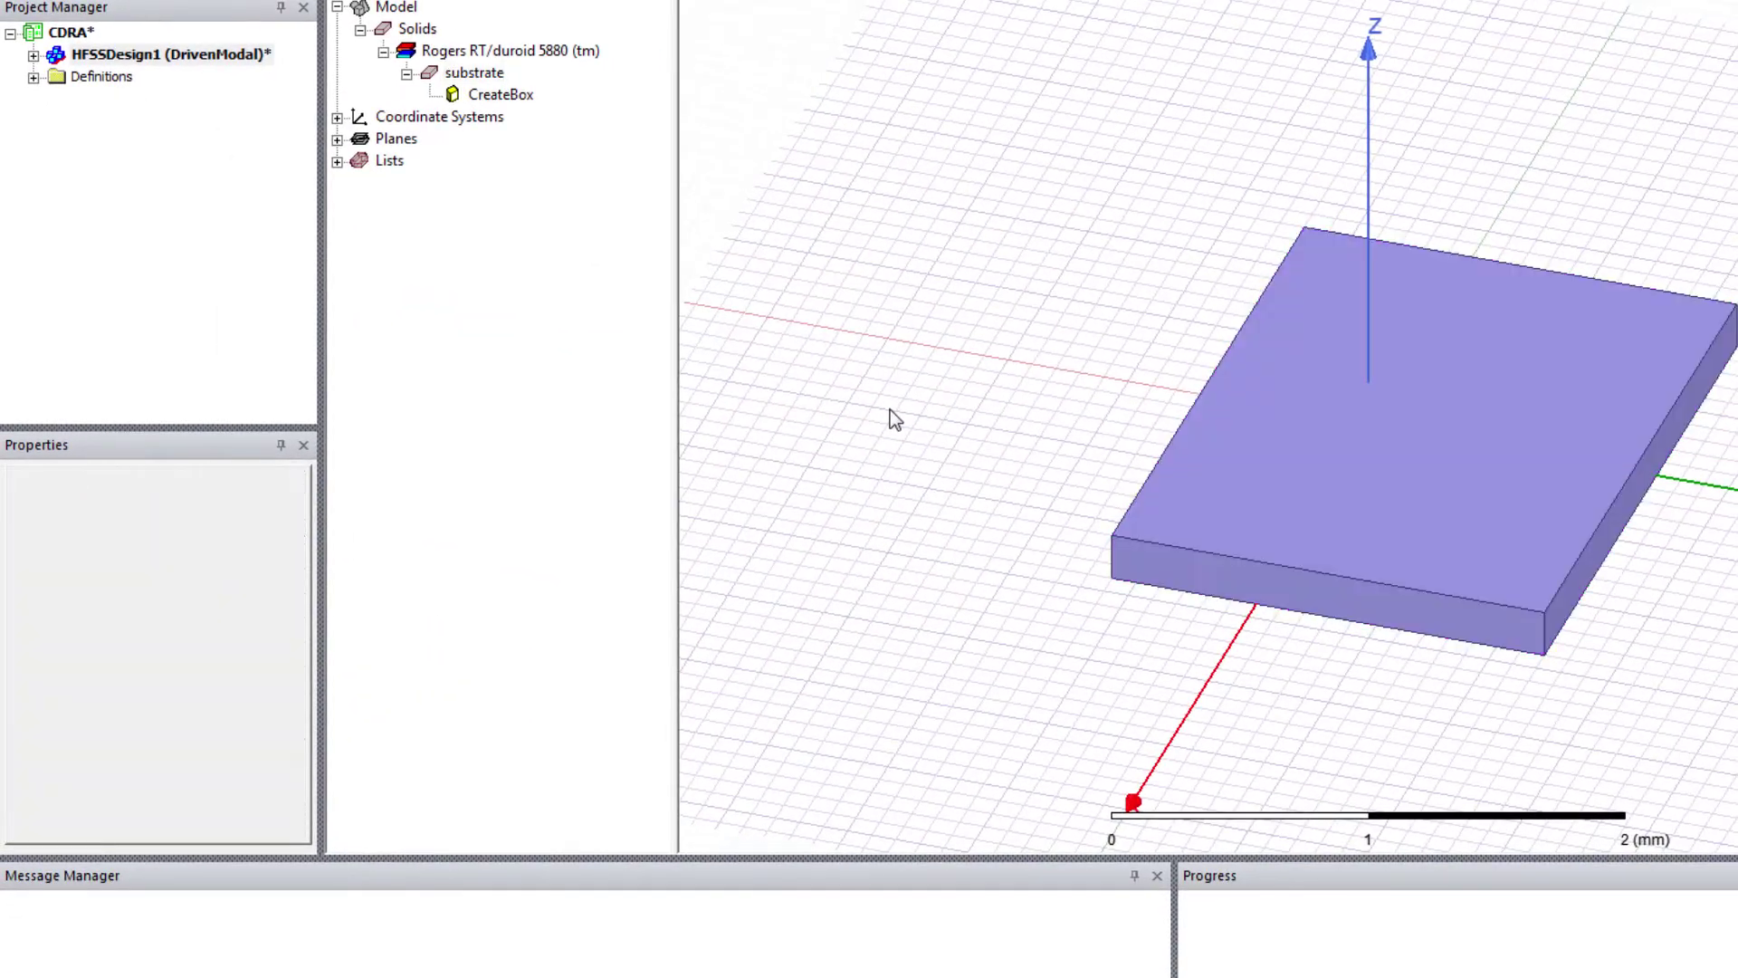
Set the substrate box's position to -SL/2, -SW/2, 0
double_click(501, 96)
click(433, 288)
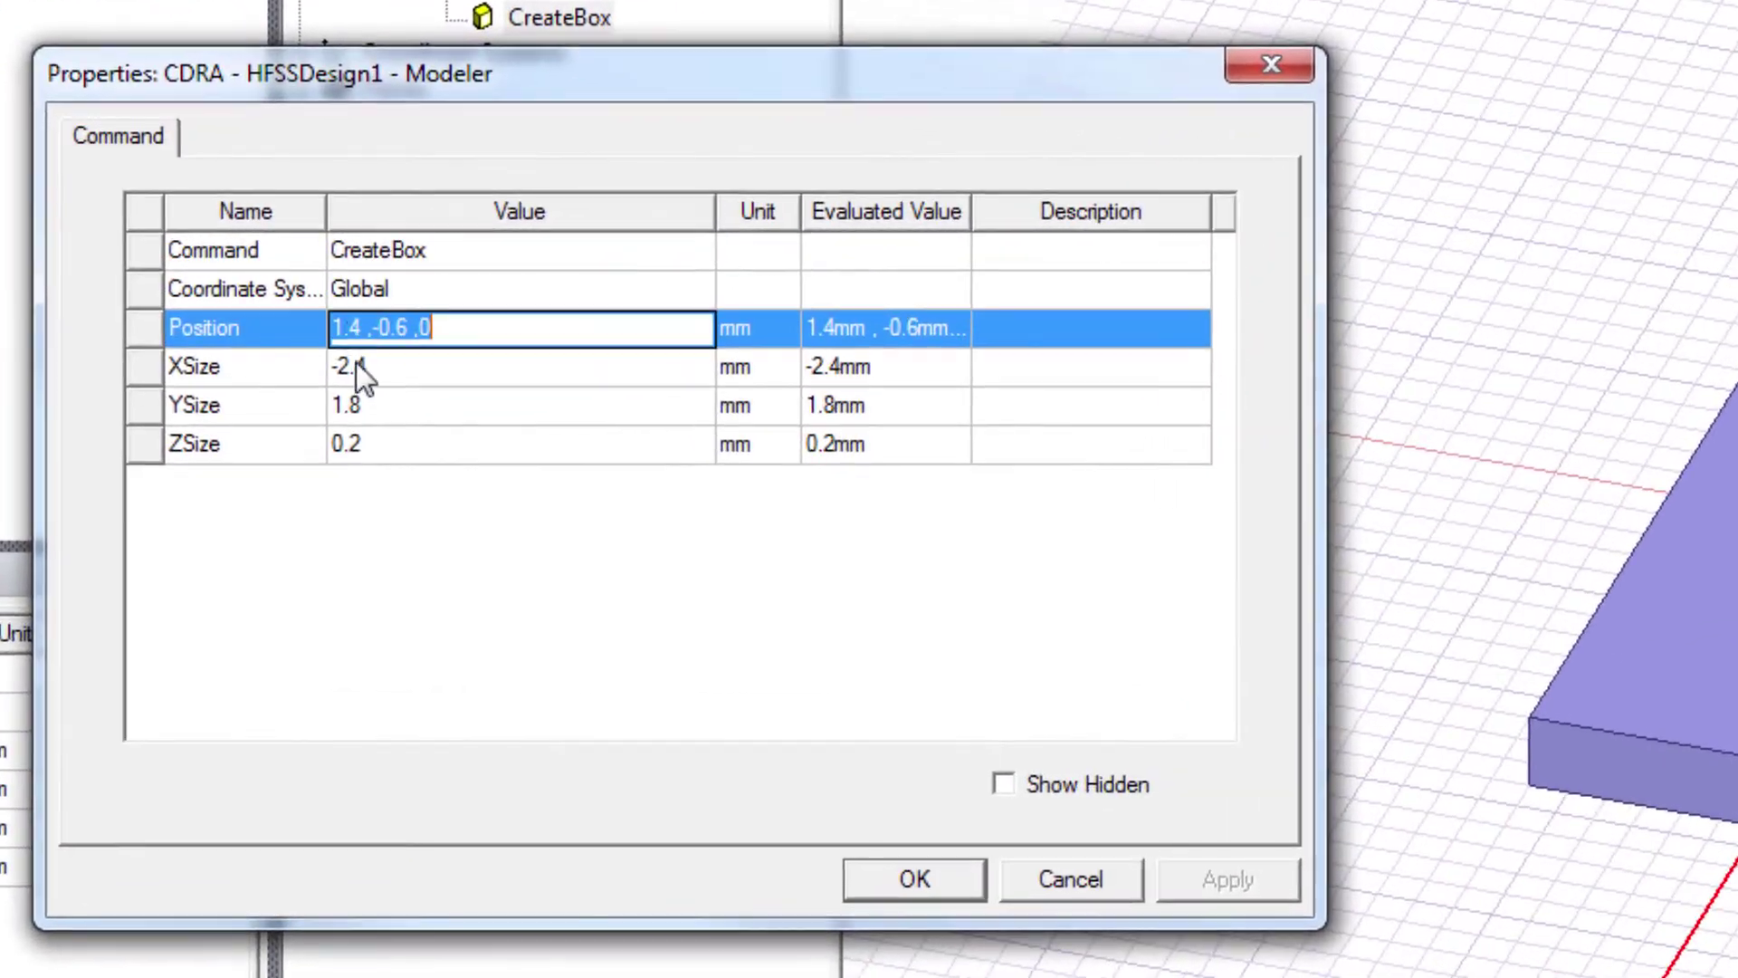
click(356, 365)
click(366, 329)
drag(364, 328, 252, 353)
key(BackSpace)
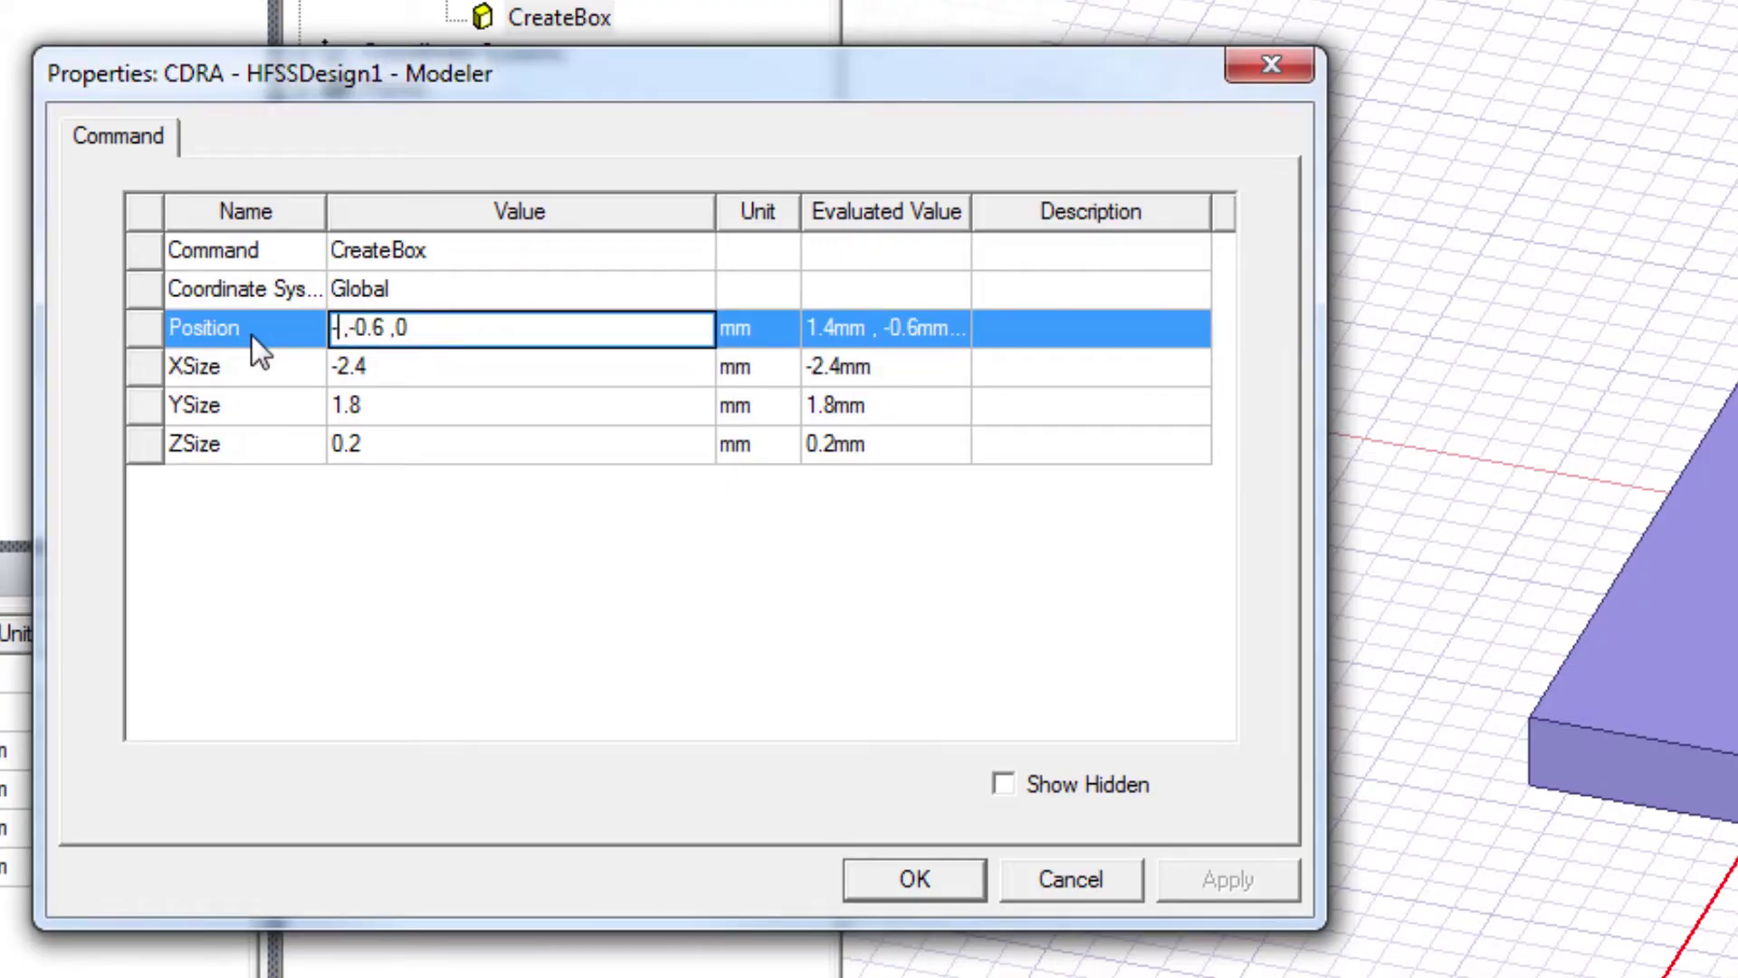
text(-SL/2)
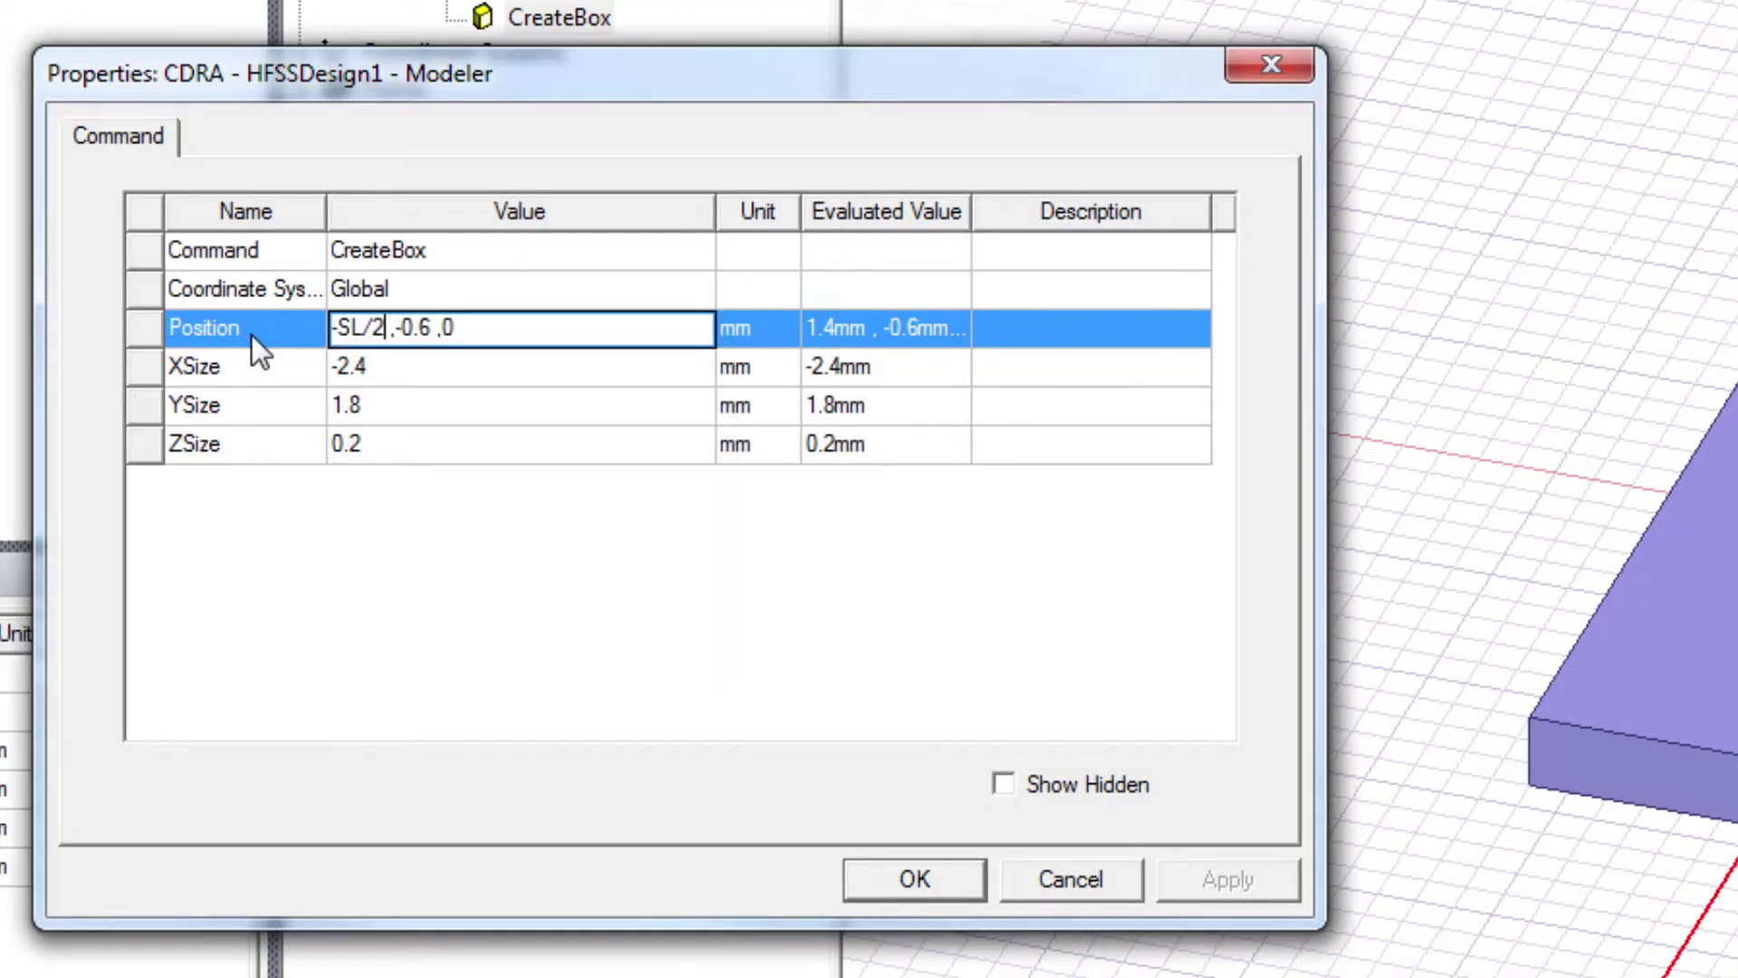
key(Right)
key(Right)
key(Right)
key(Right)
key(Right)
key(BackSpace)
key(BackSpace)
key(BackSpace)
key(BackSpace)
text(-SW/2)
key(Return)
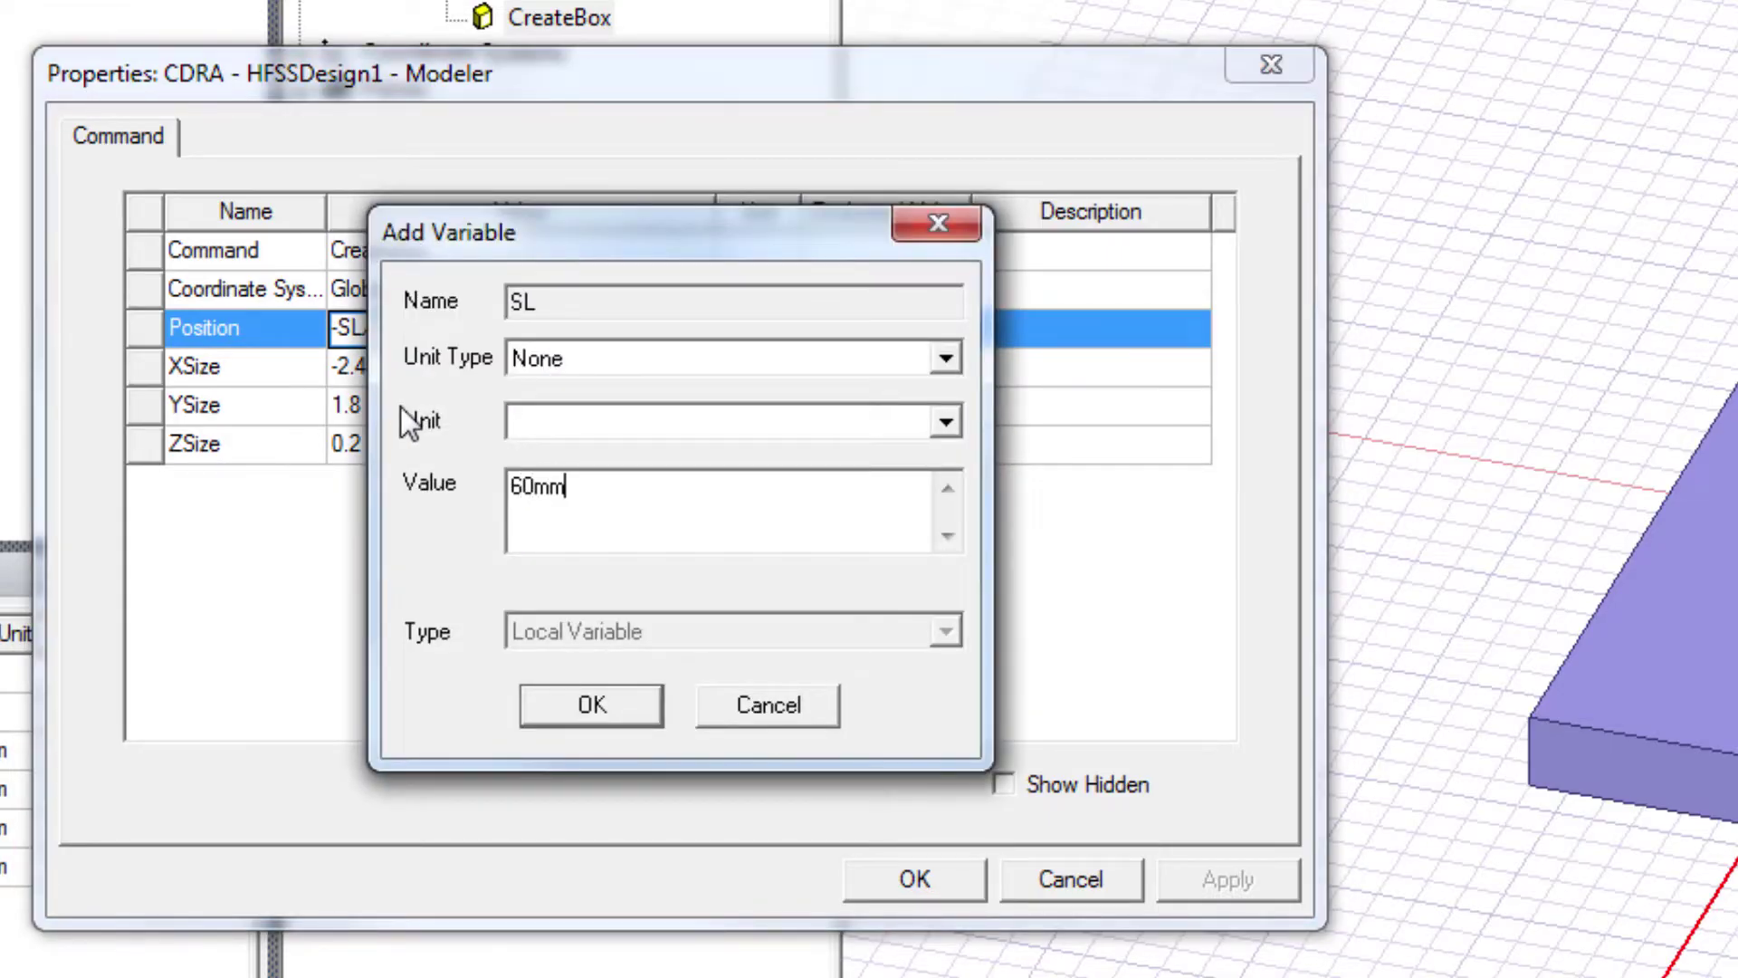
Define the new variables SL and SW as 60 mm each
key(Return)
text(60mm)
key(Return)
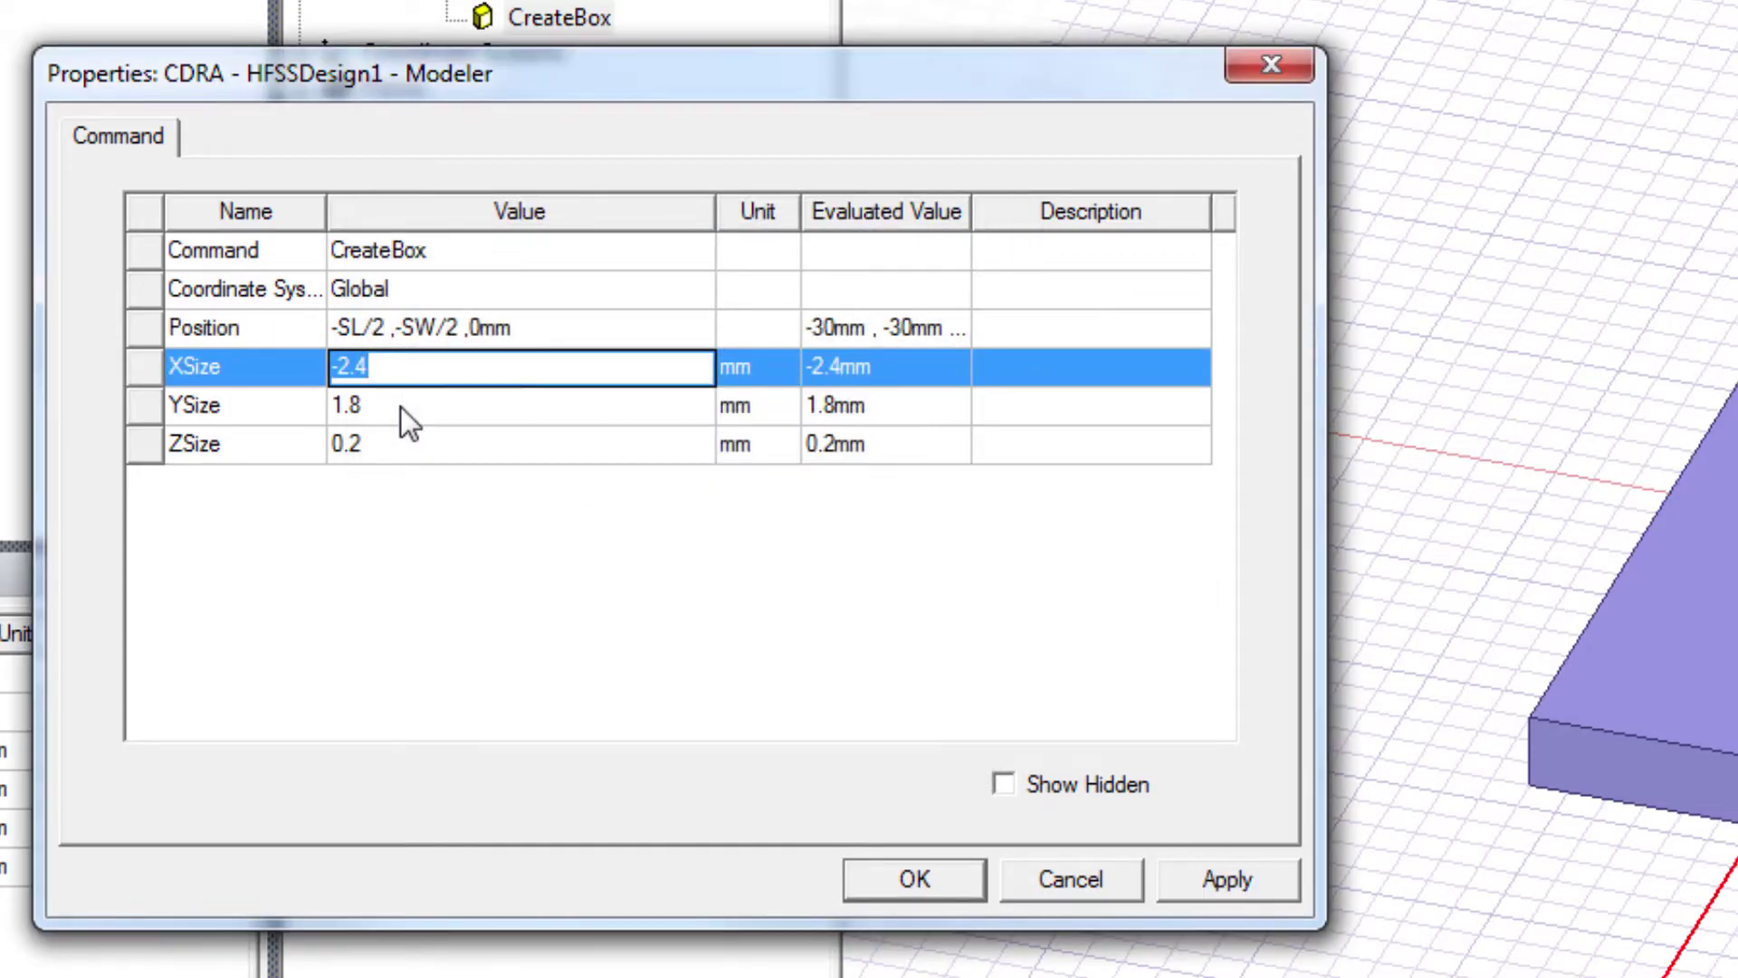
Set the substrate box's X size to SL and its Y size to SW
text(SW)
key(BackSpace)
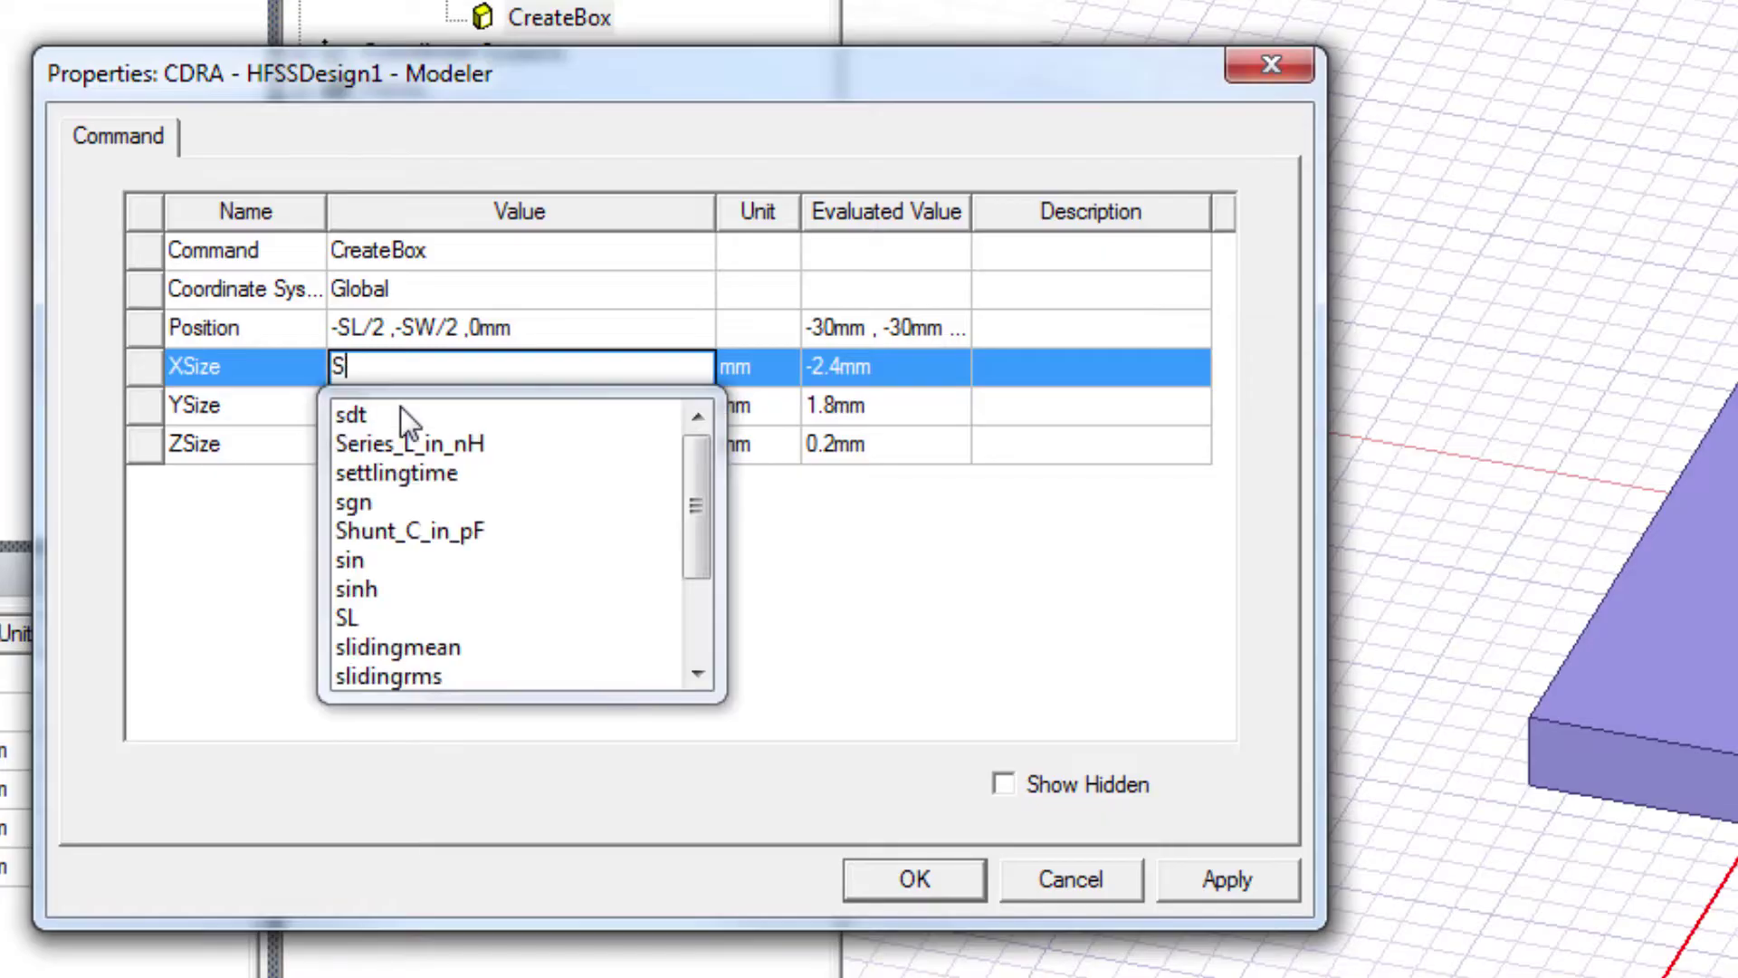
text(L)
key(Return)
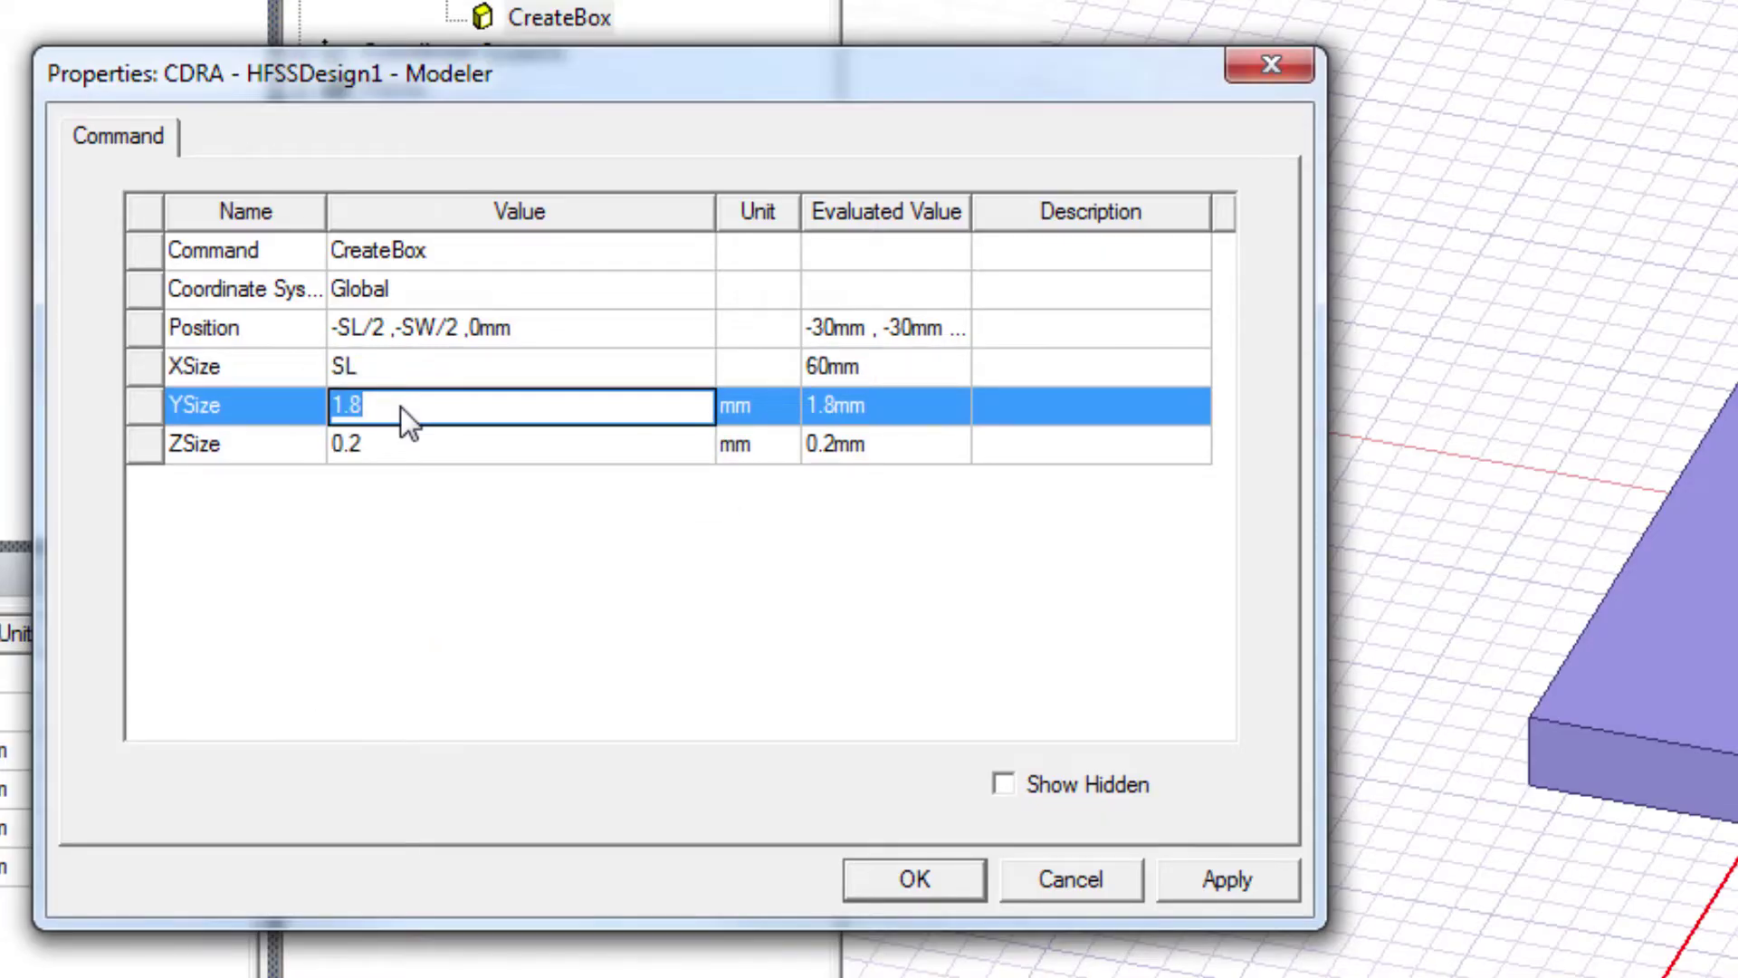
text(SW)
key(Return)
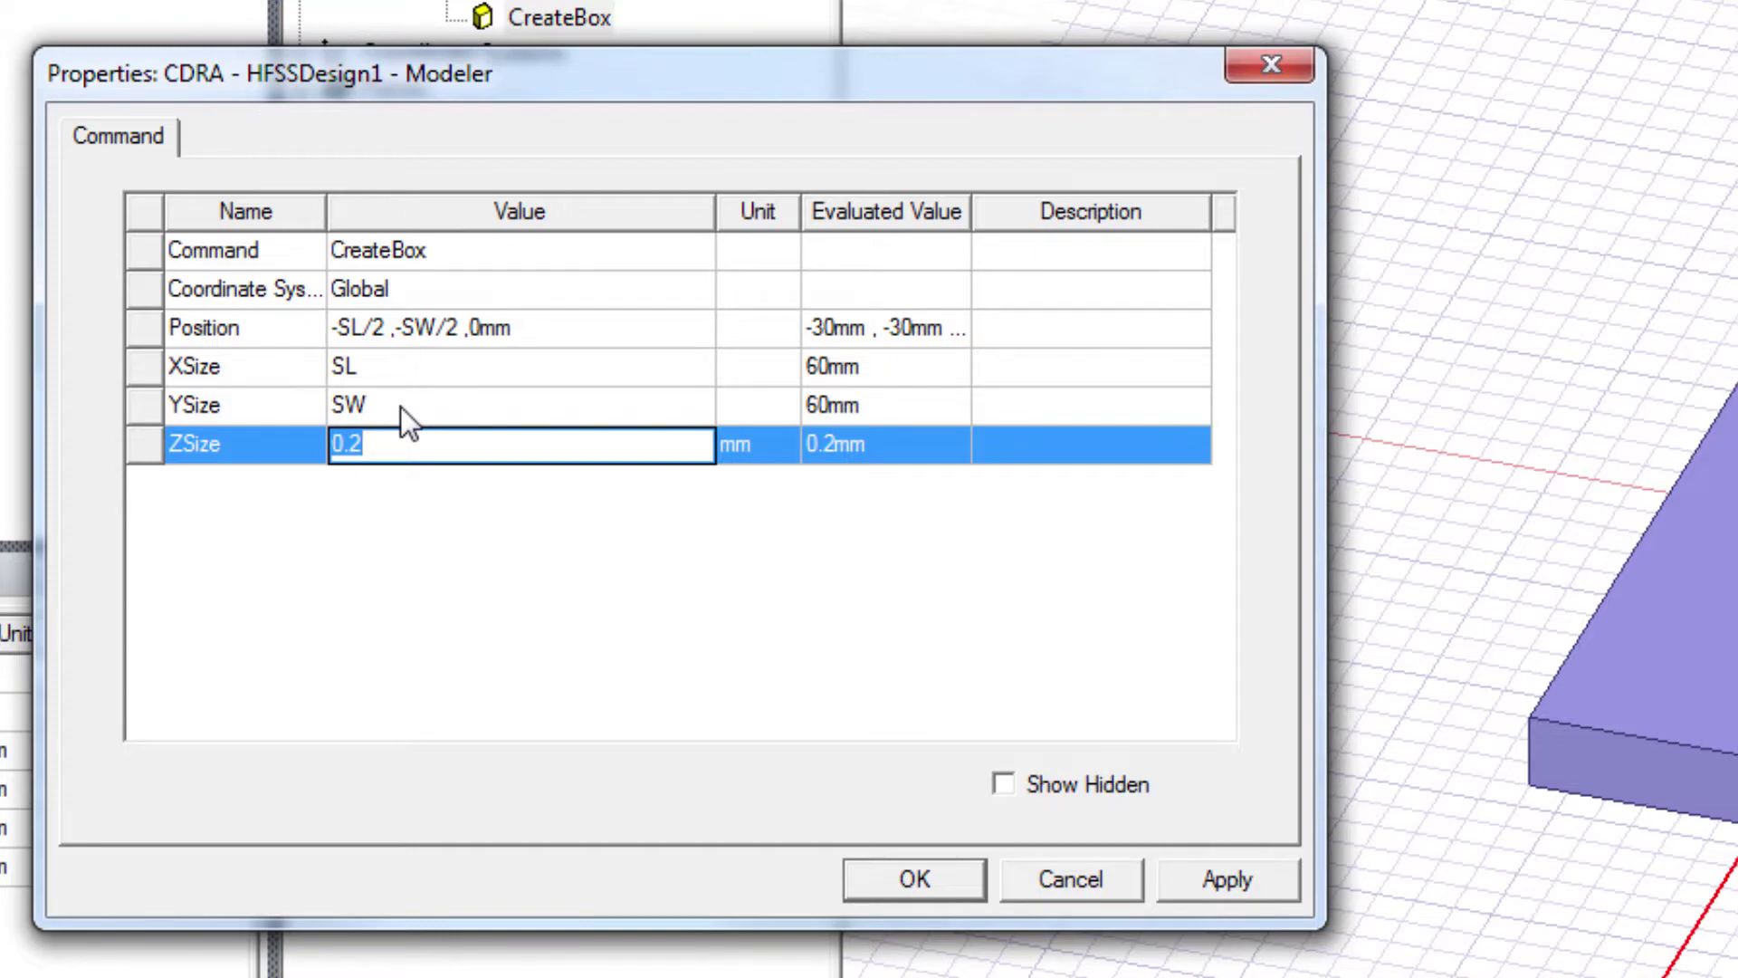
Set the substrate box's Z size to a new length variable SH of 1.52 mm and apply the box dimensions
text(SH)
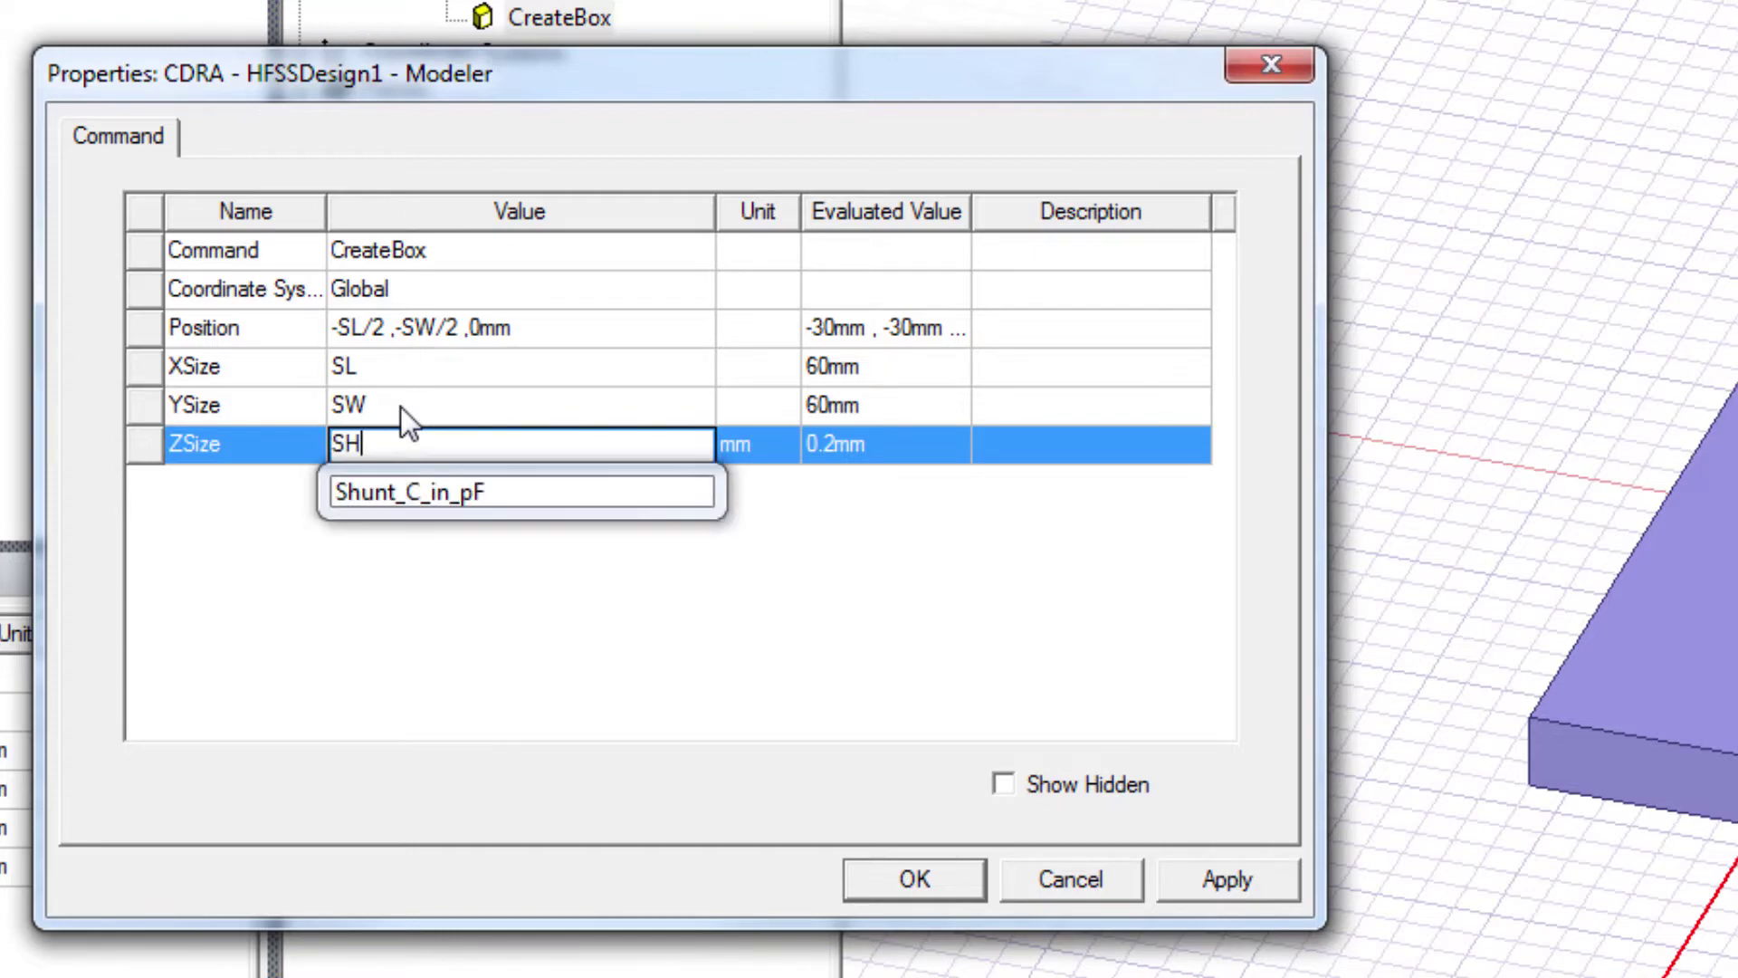
key(Return)
text(1.52)
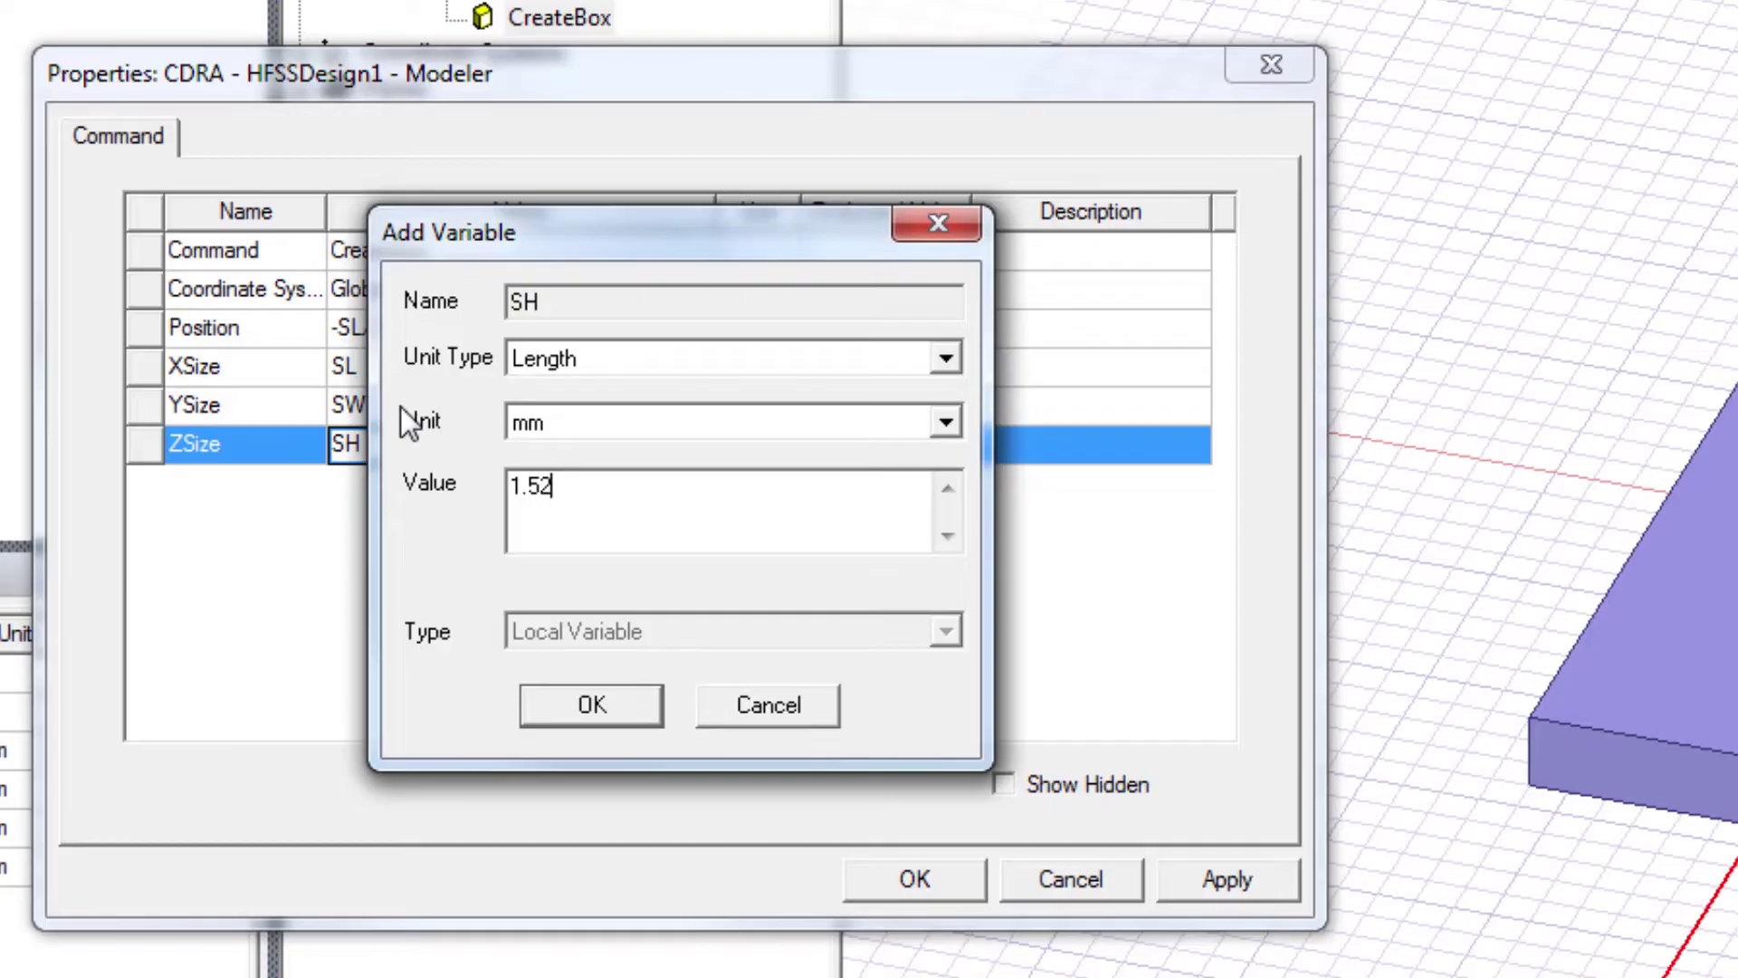
key(Return)
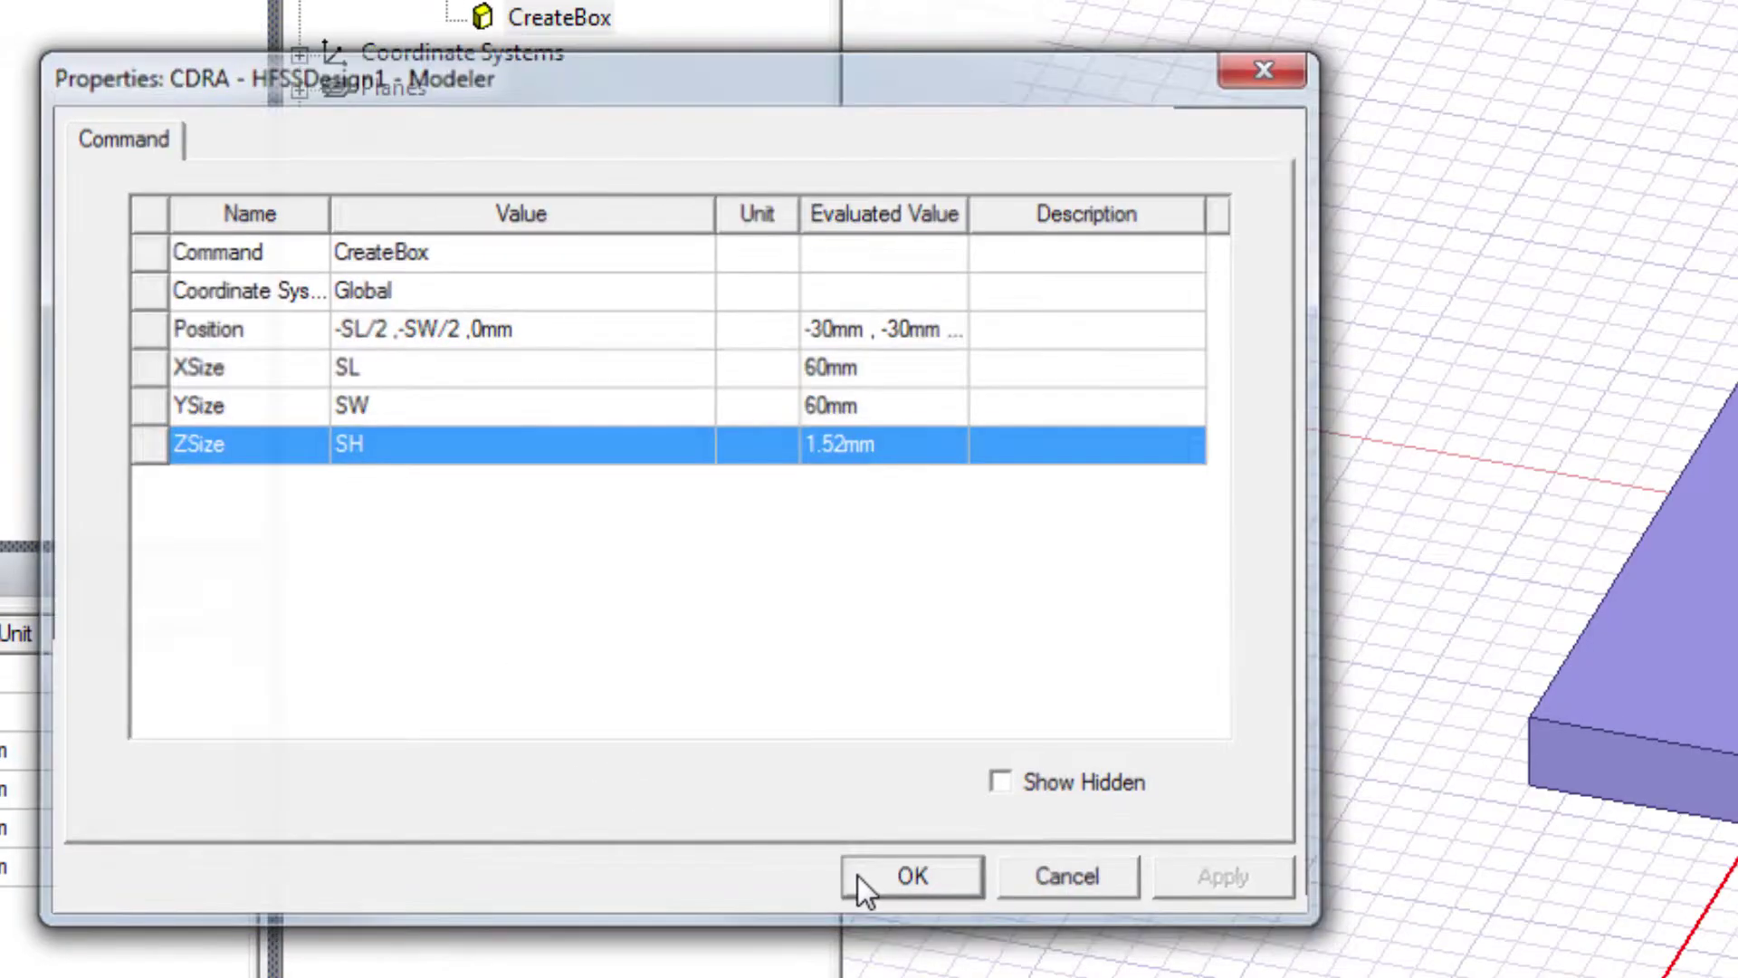
click(854, 876)
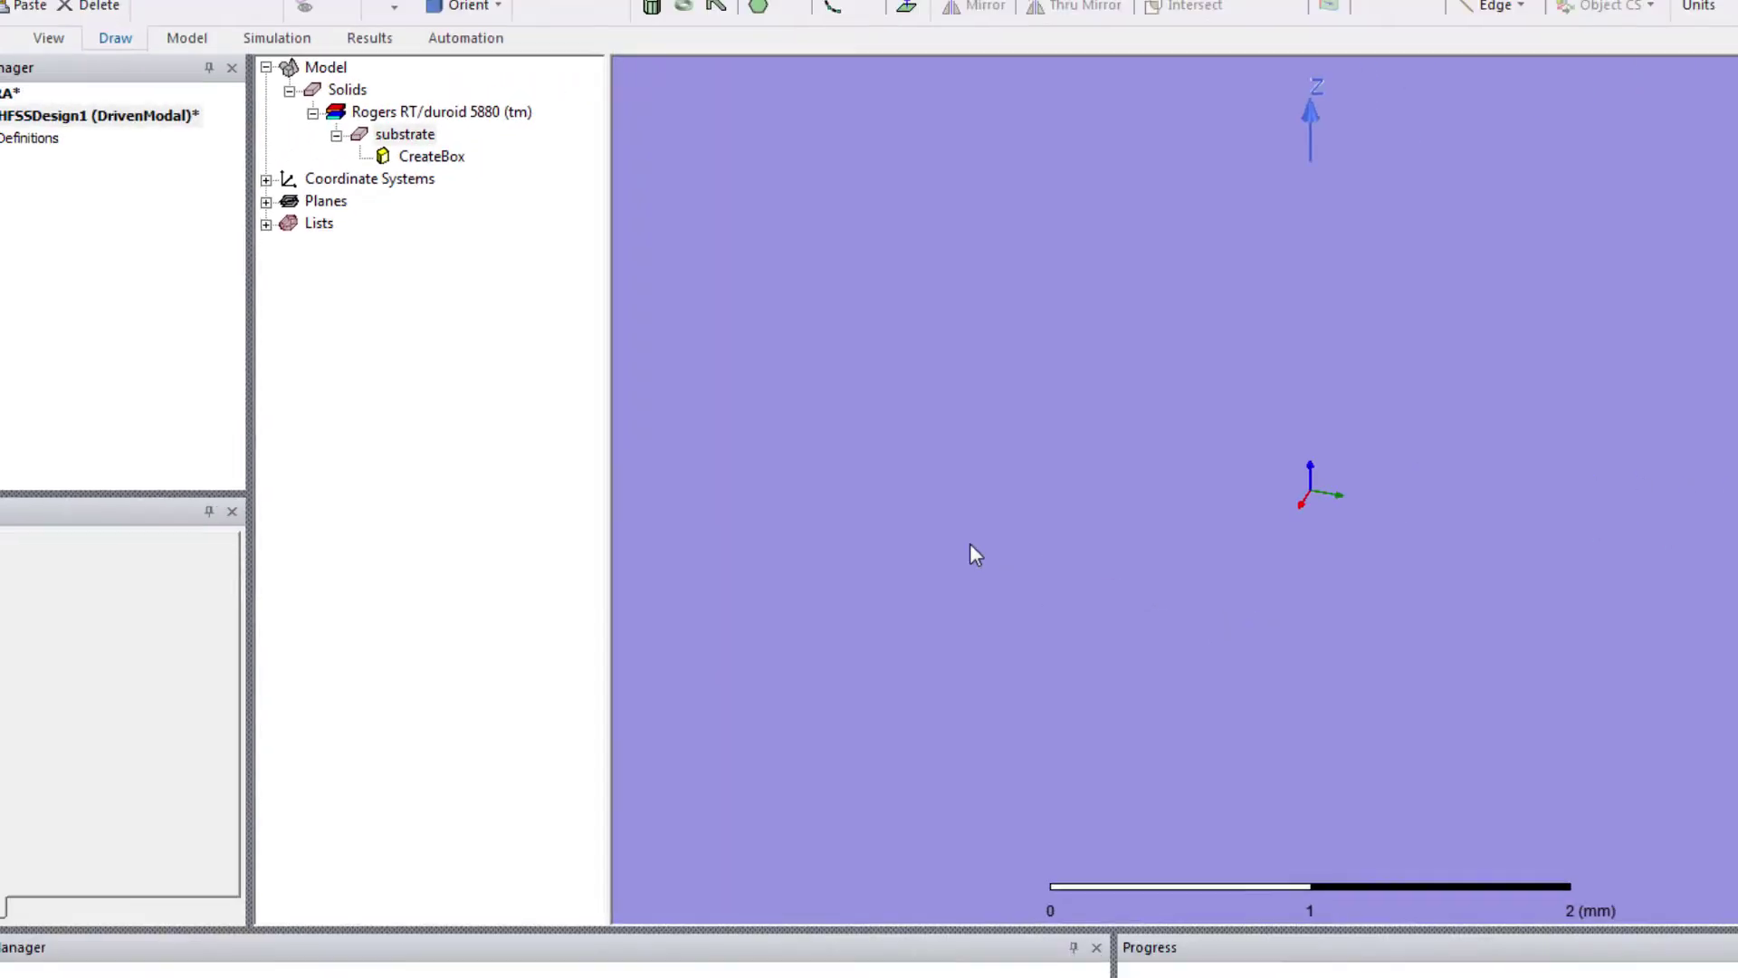
Draw a rectangle of about 60 by 60 mm on the substrate's underside, from one corner to the diagonally opposite one
click(969, 544)
scroll(969, 543, down, 3)
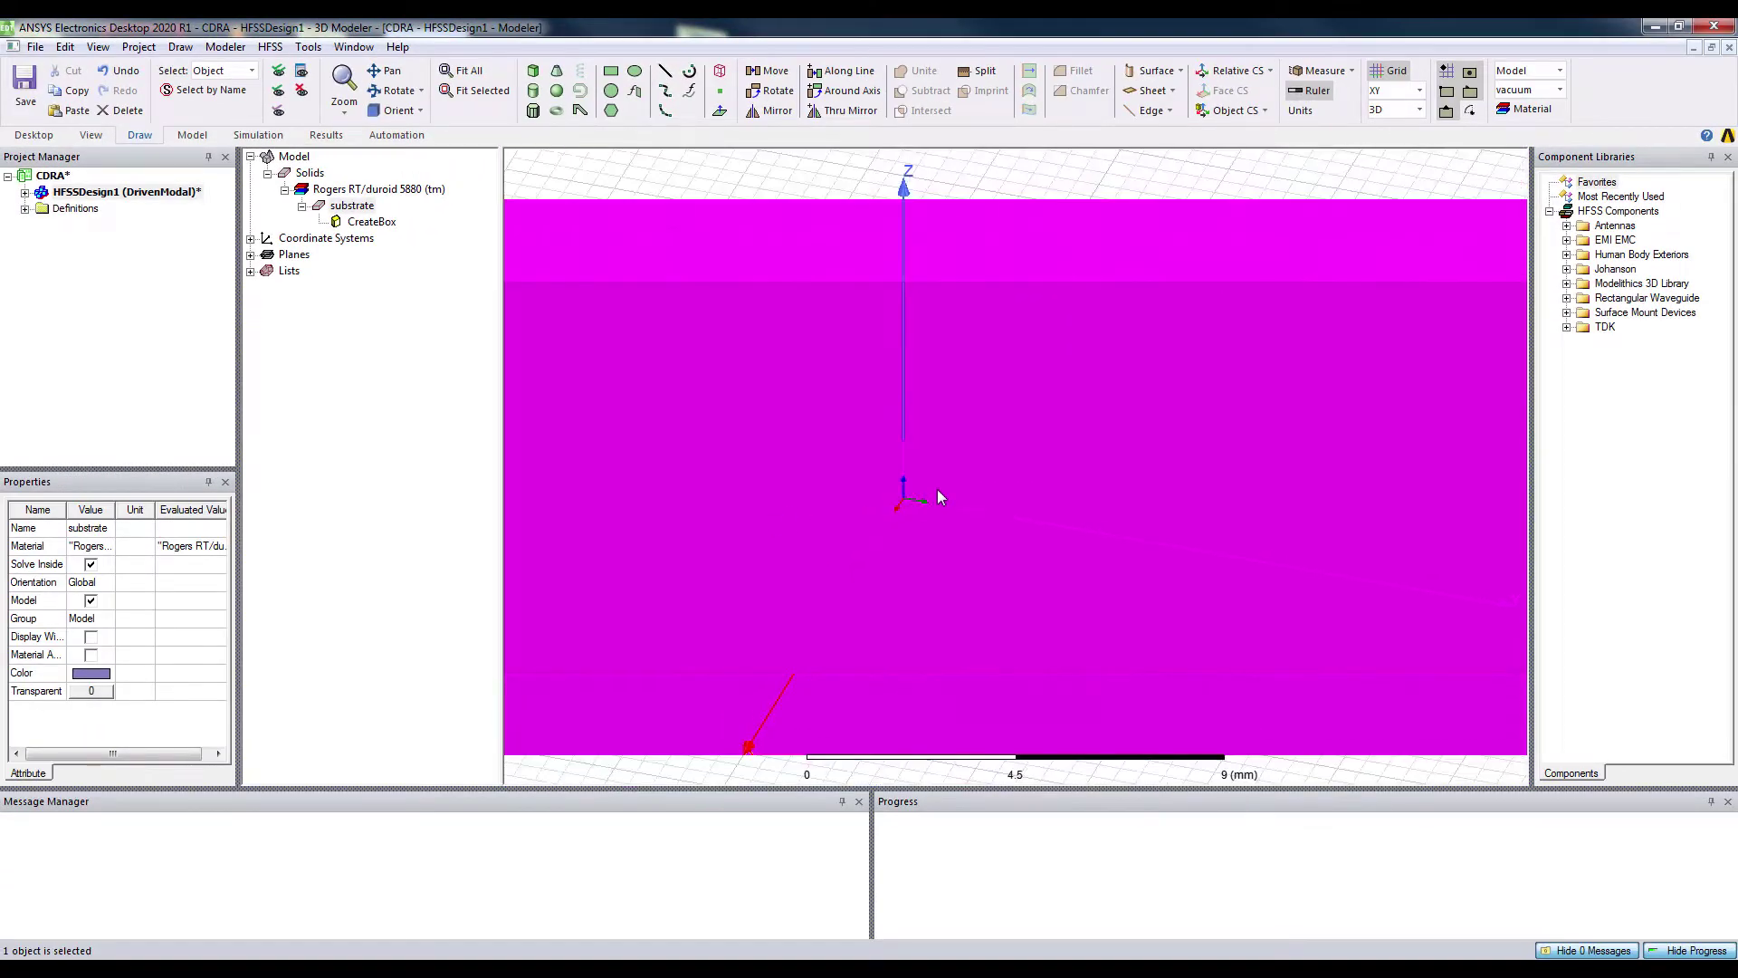
scroll(939, 497, down, 10)
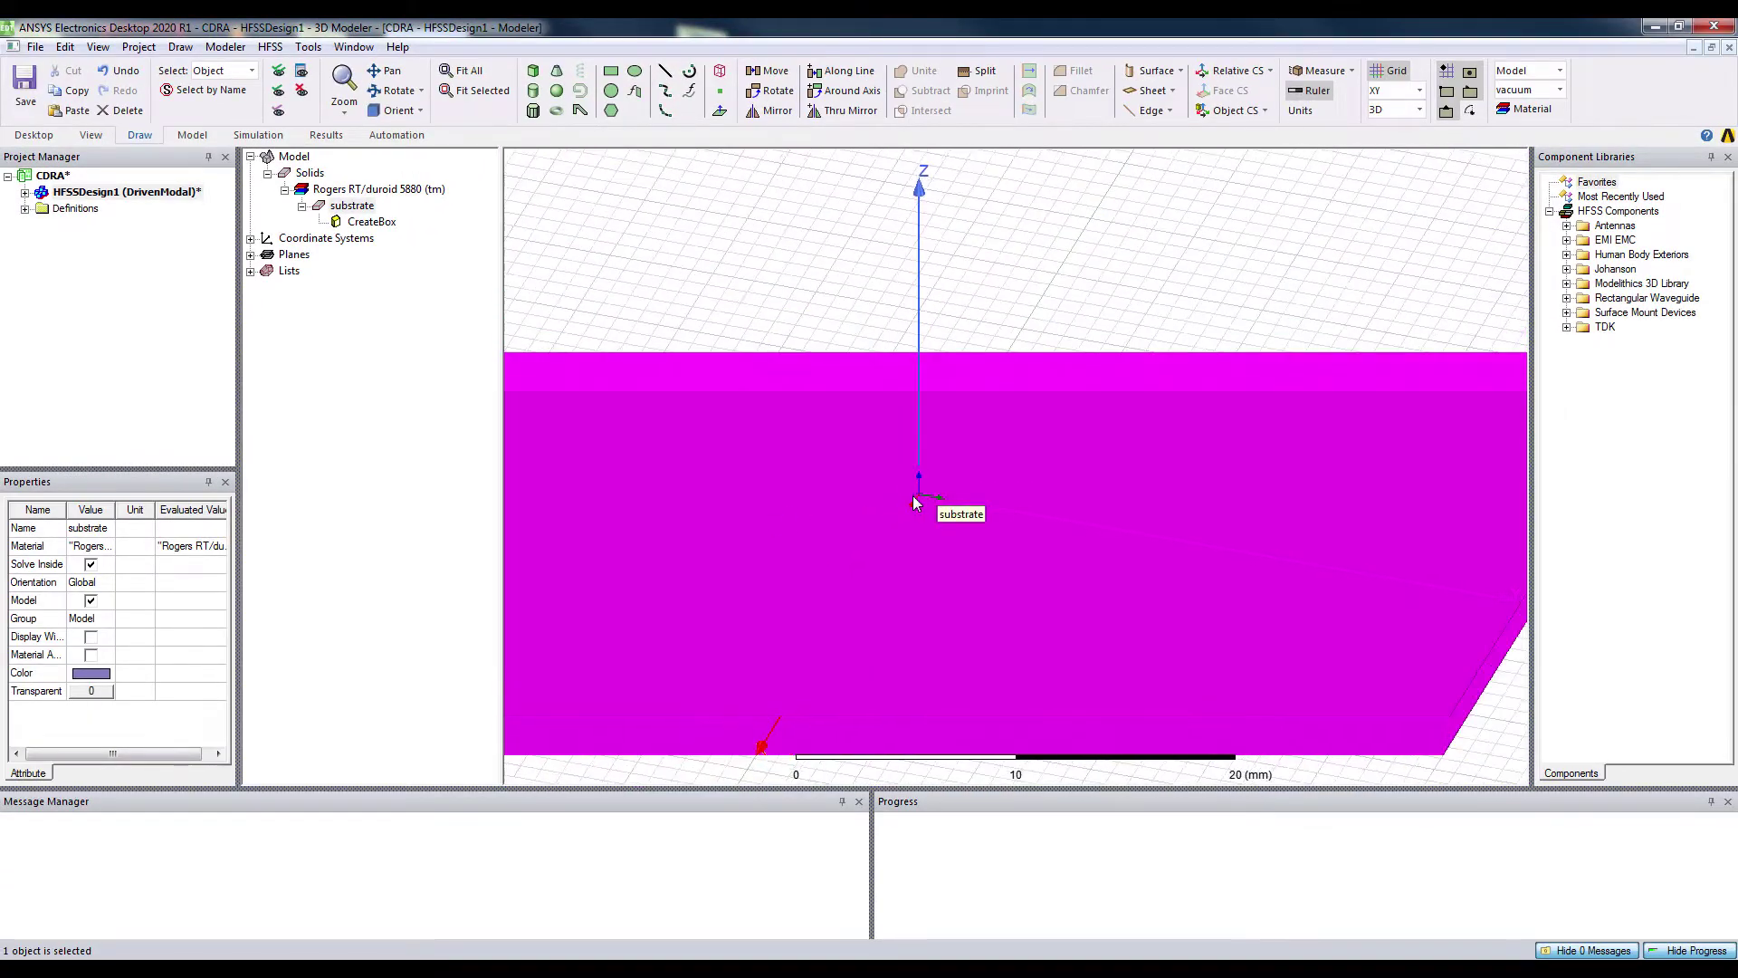
click(1035, 689)
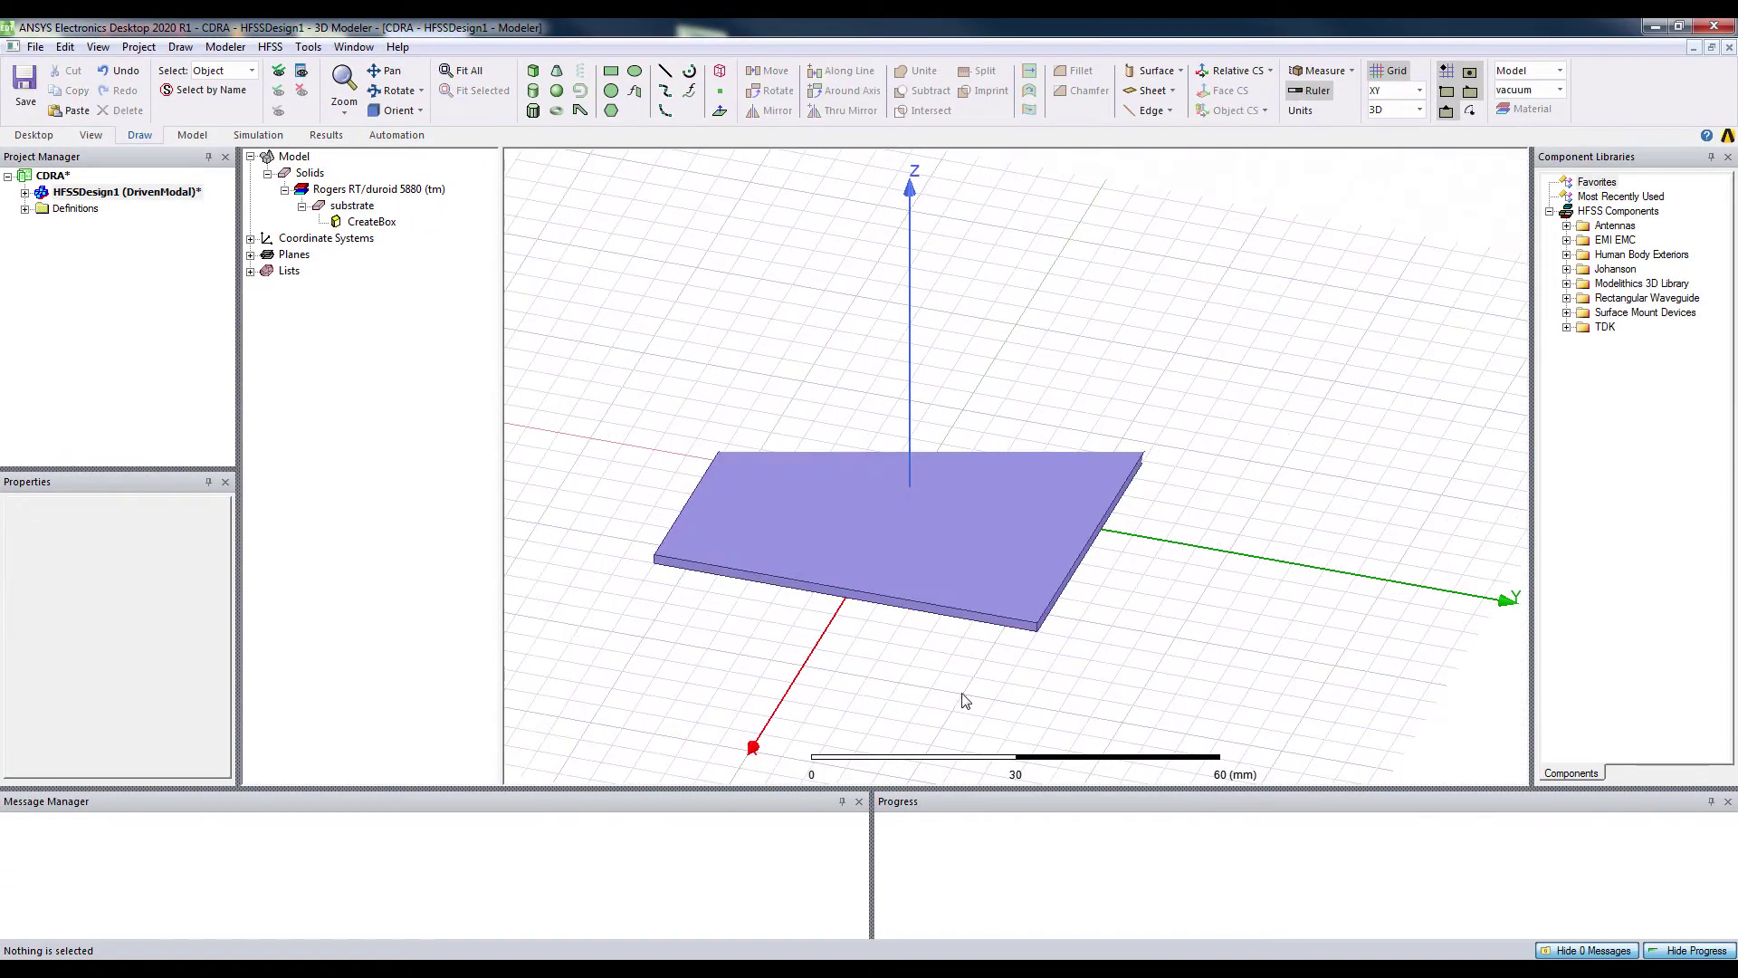
click(394, 91)
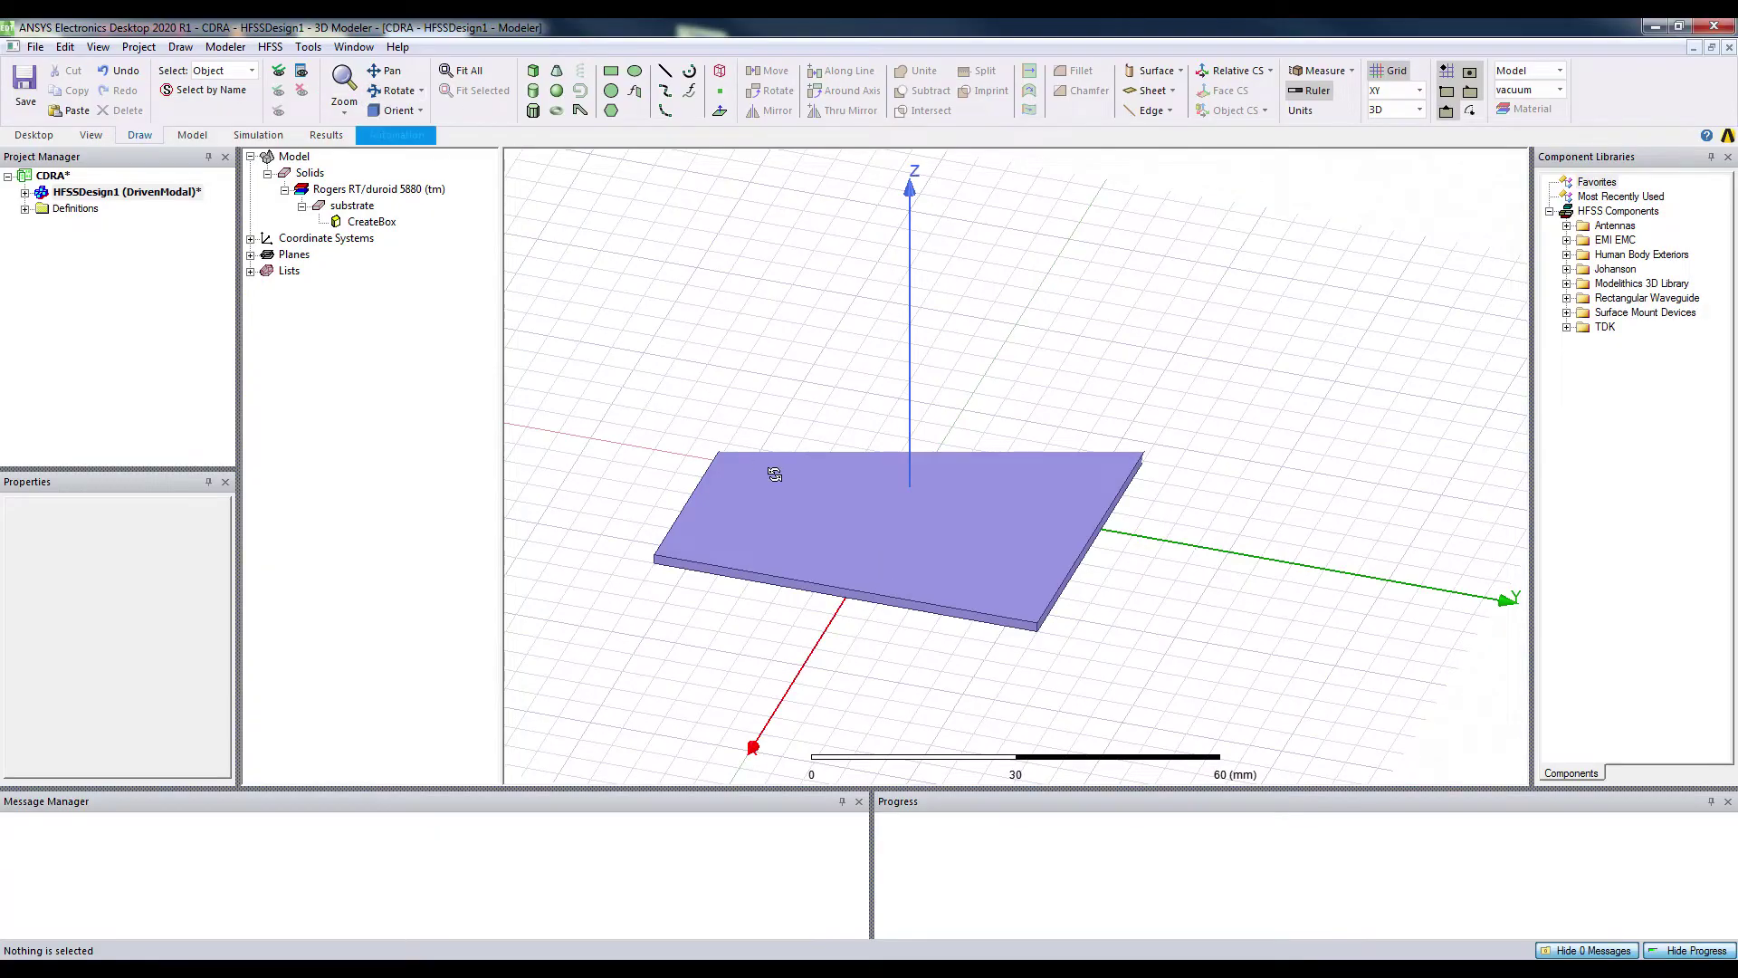
drag(860, 474, 874, 390)
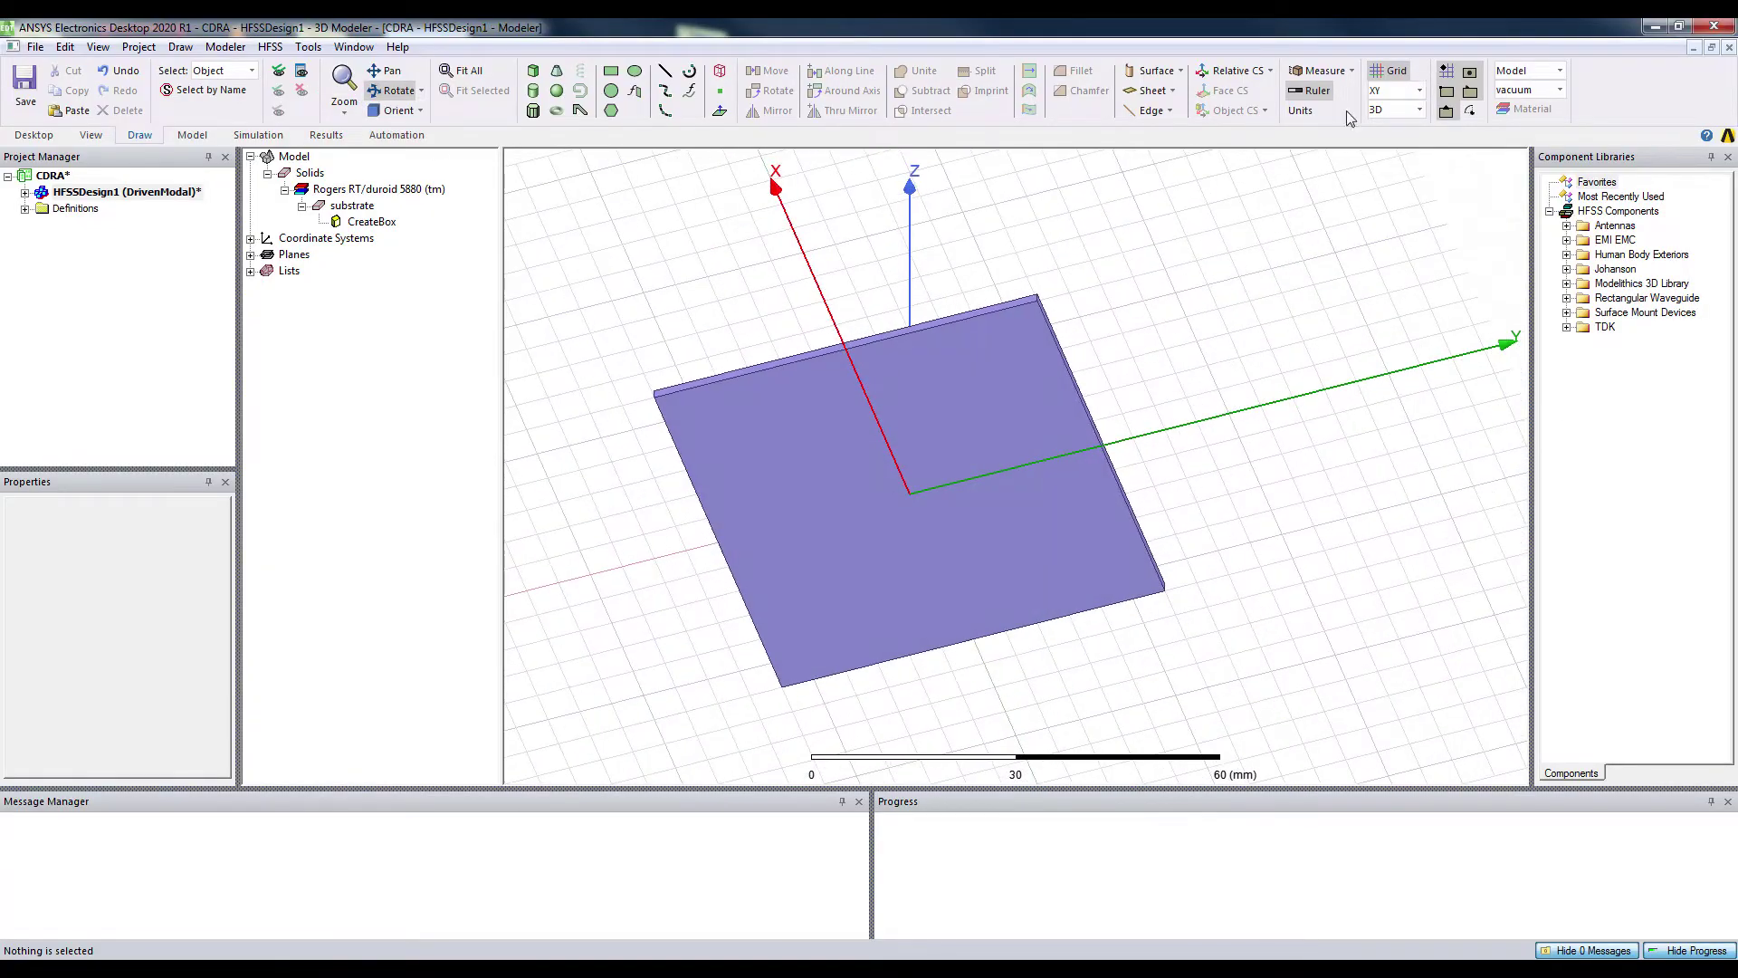
click(611, 71)
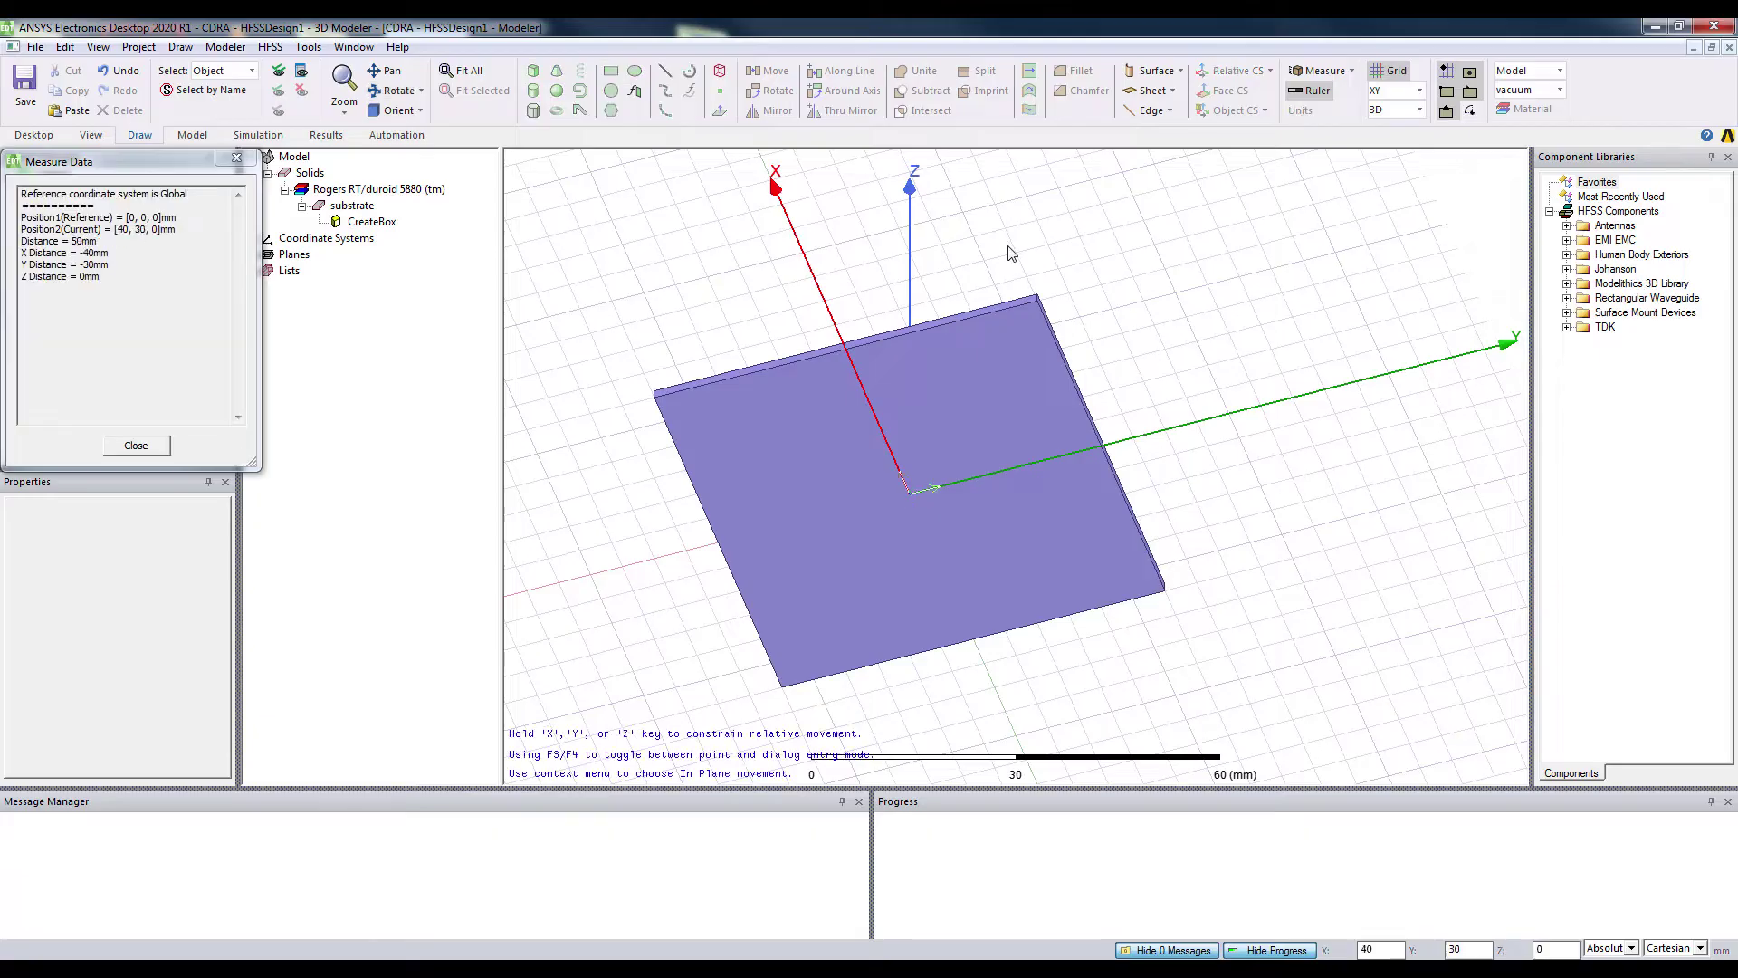
click(1037, 309)
click(782, 685)
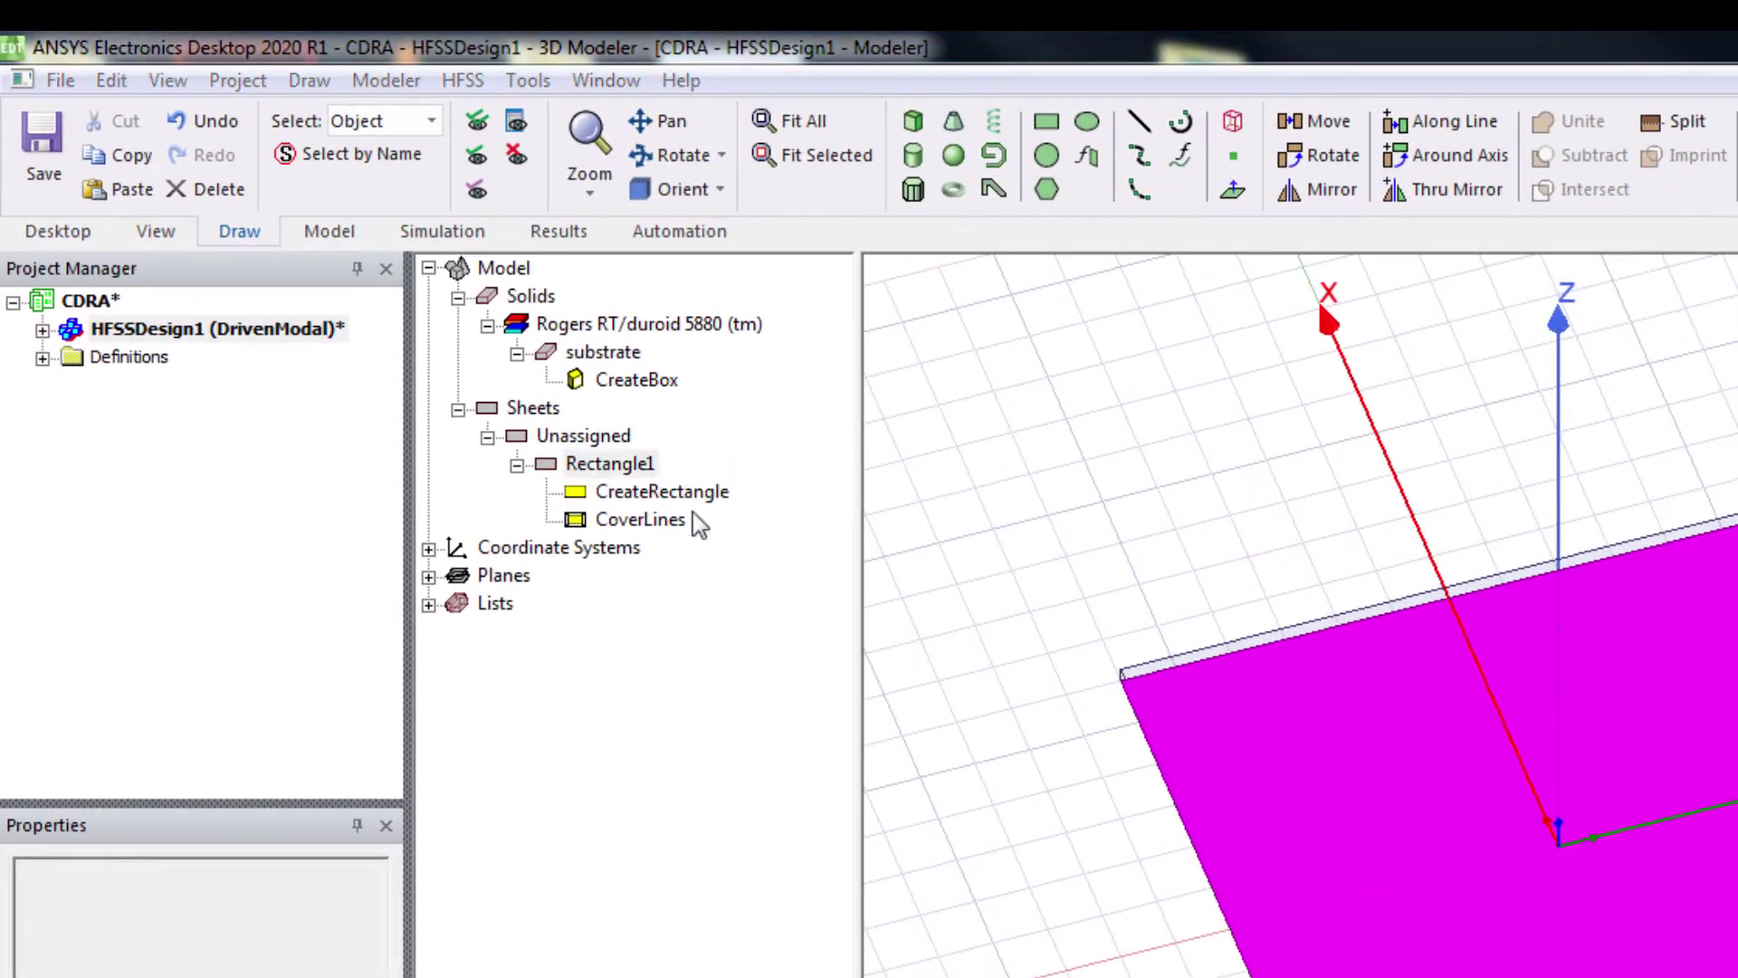
Rename the rectangle as ground and color it yellow
double_click(641, 469)
click(582, 395)
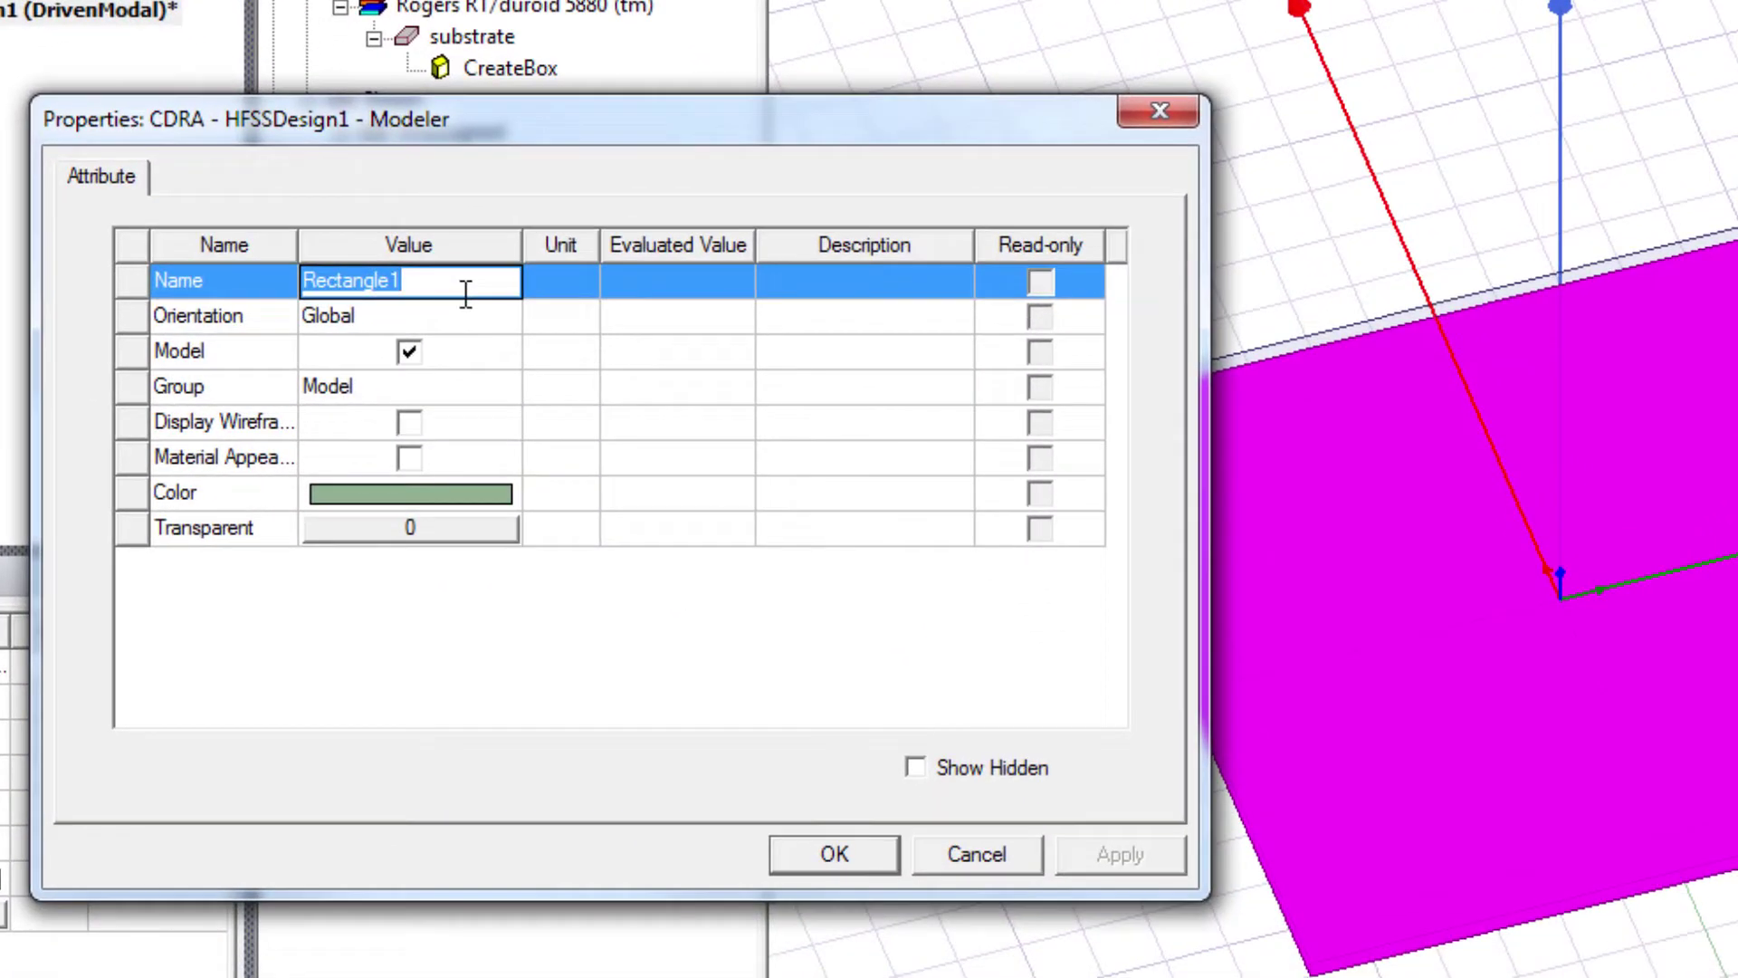
text(ground)
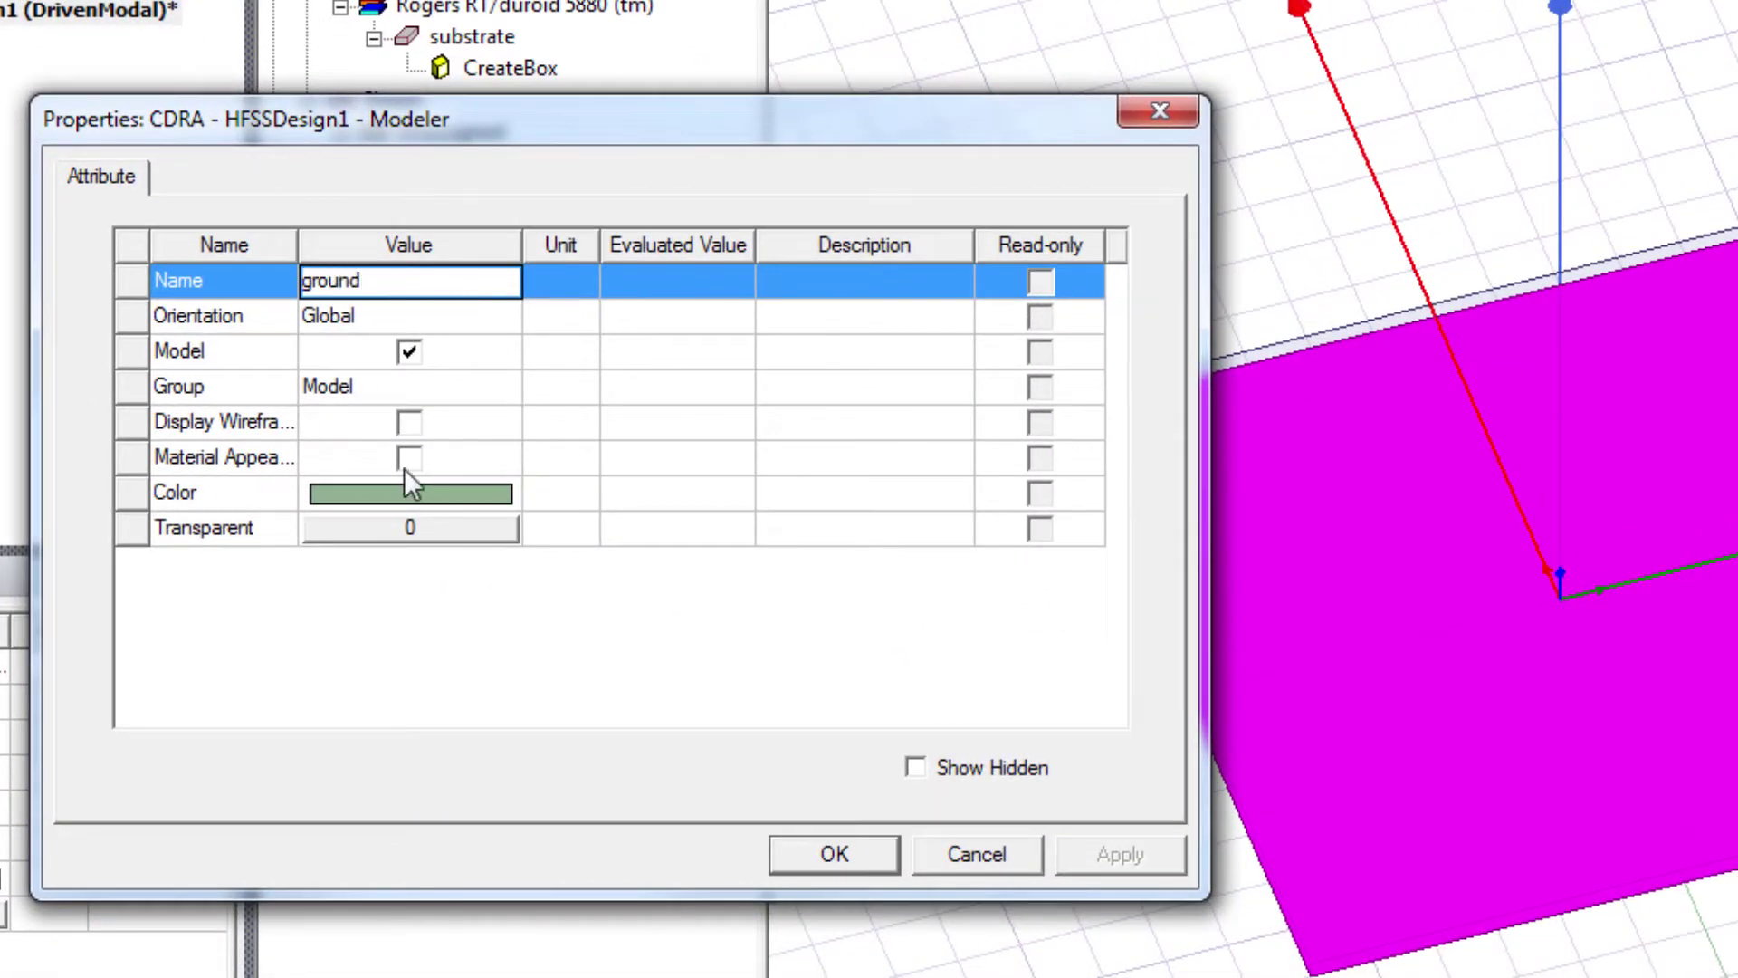
click(421, 497)
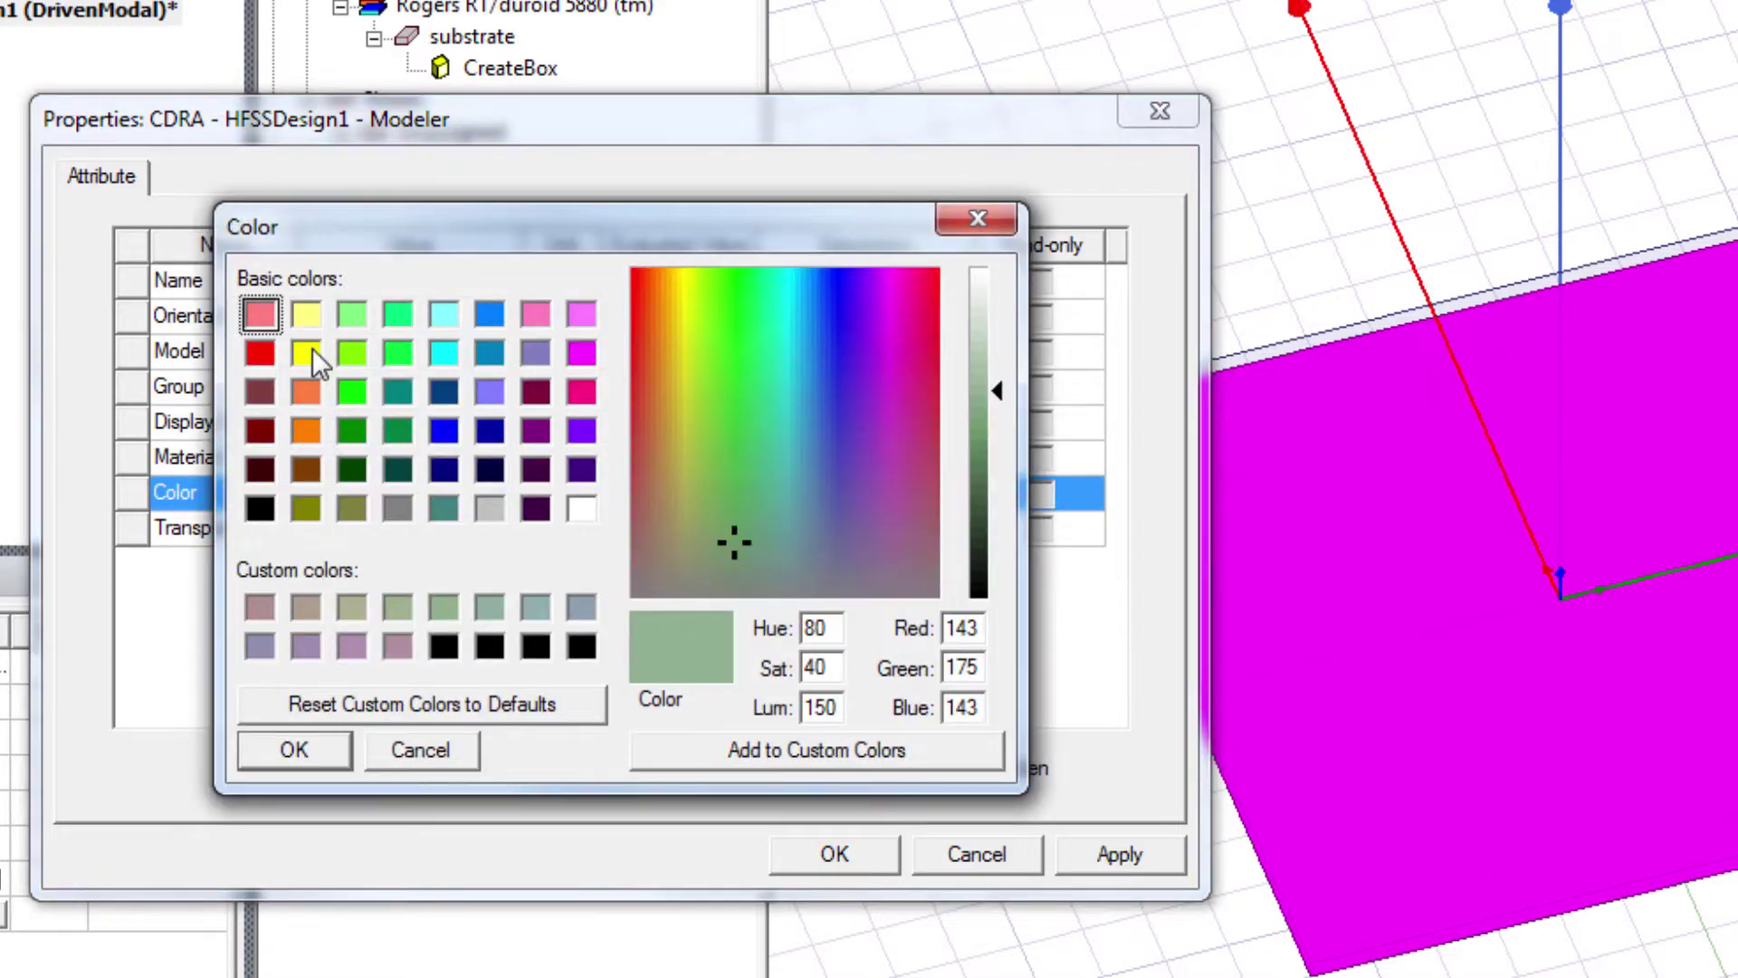
click(306, 353)
click(290, 750)
click(802, 857)
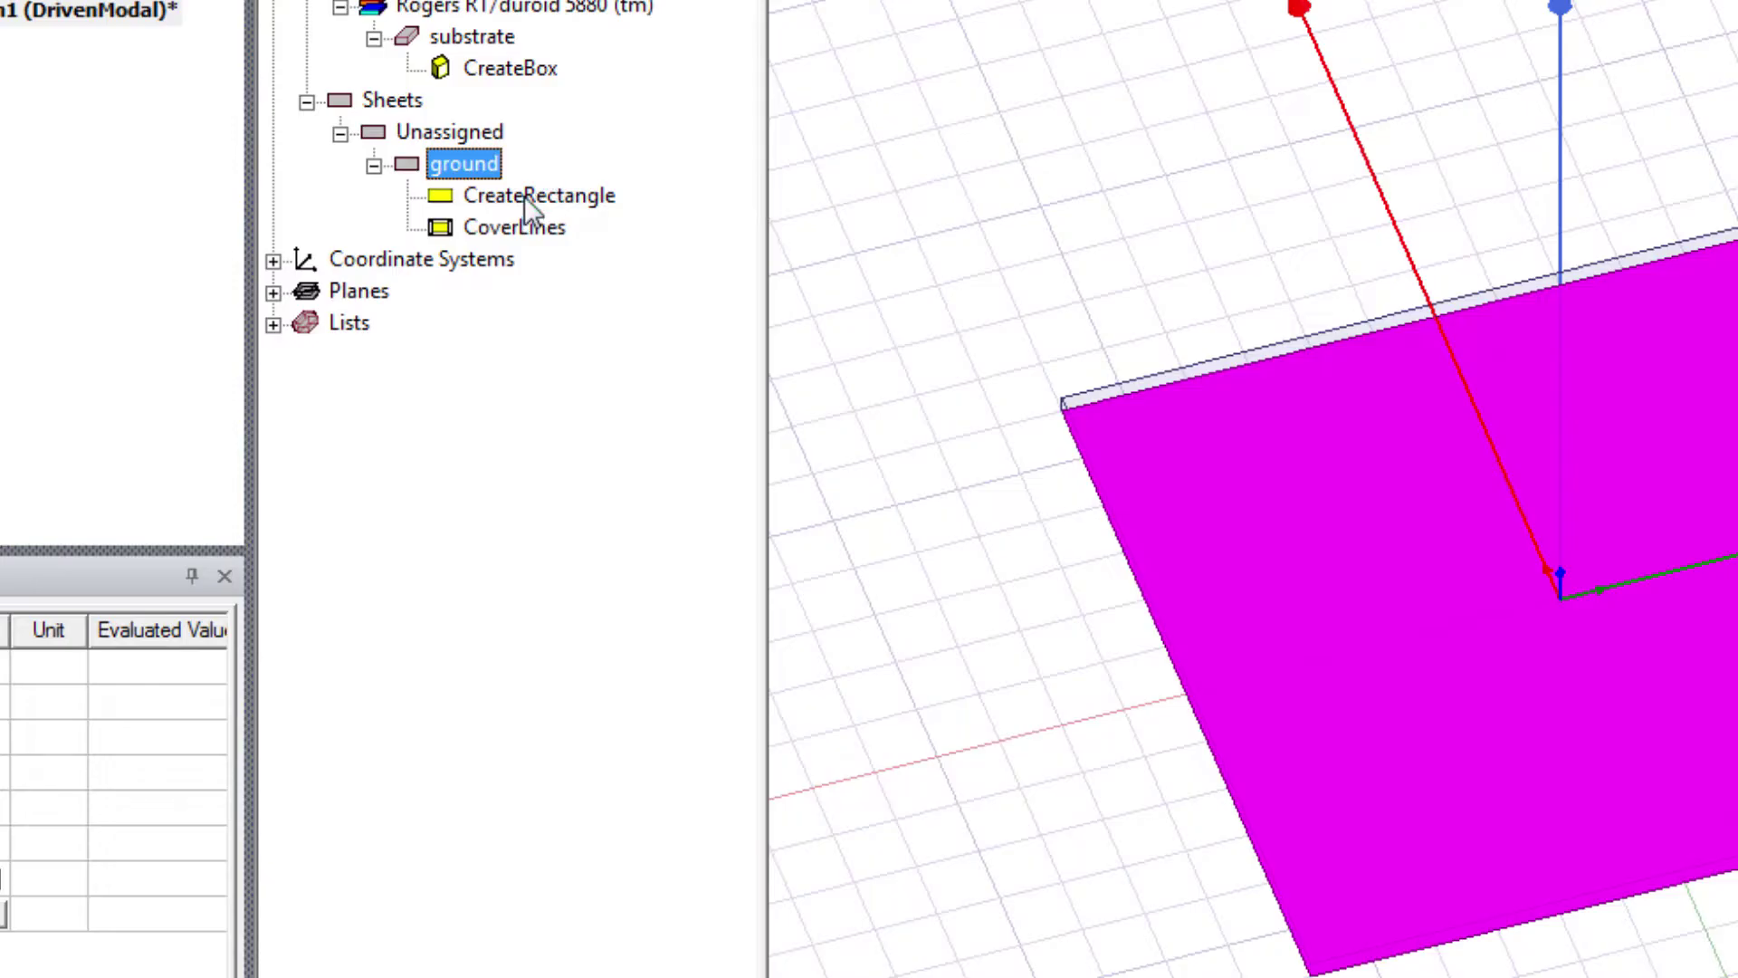
Set the ground rectangle's position to -SL/2, -SW/2, 0
double_click(526, 196)
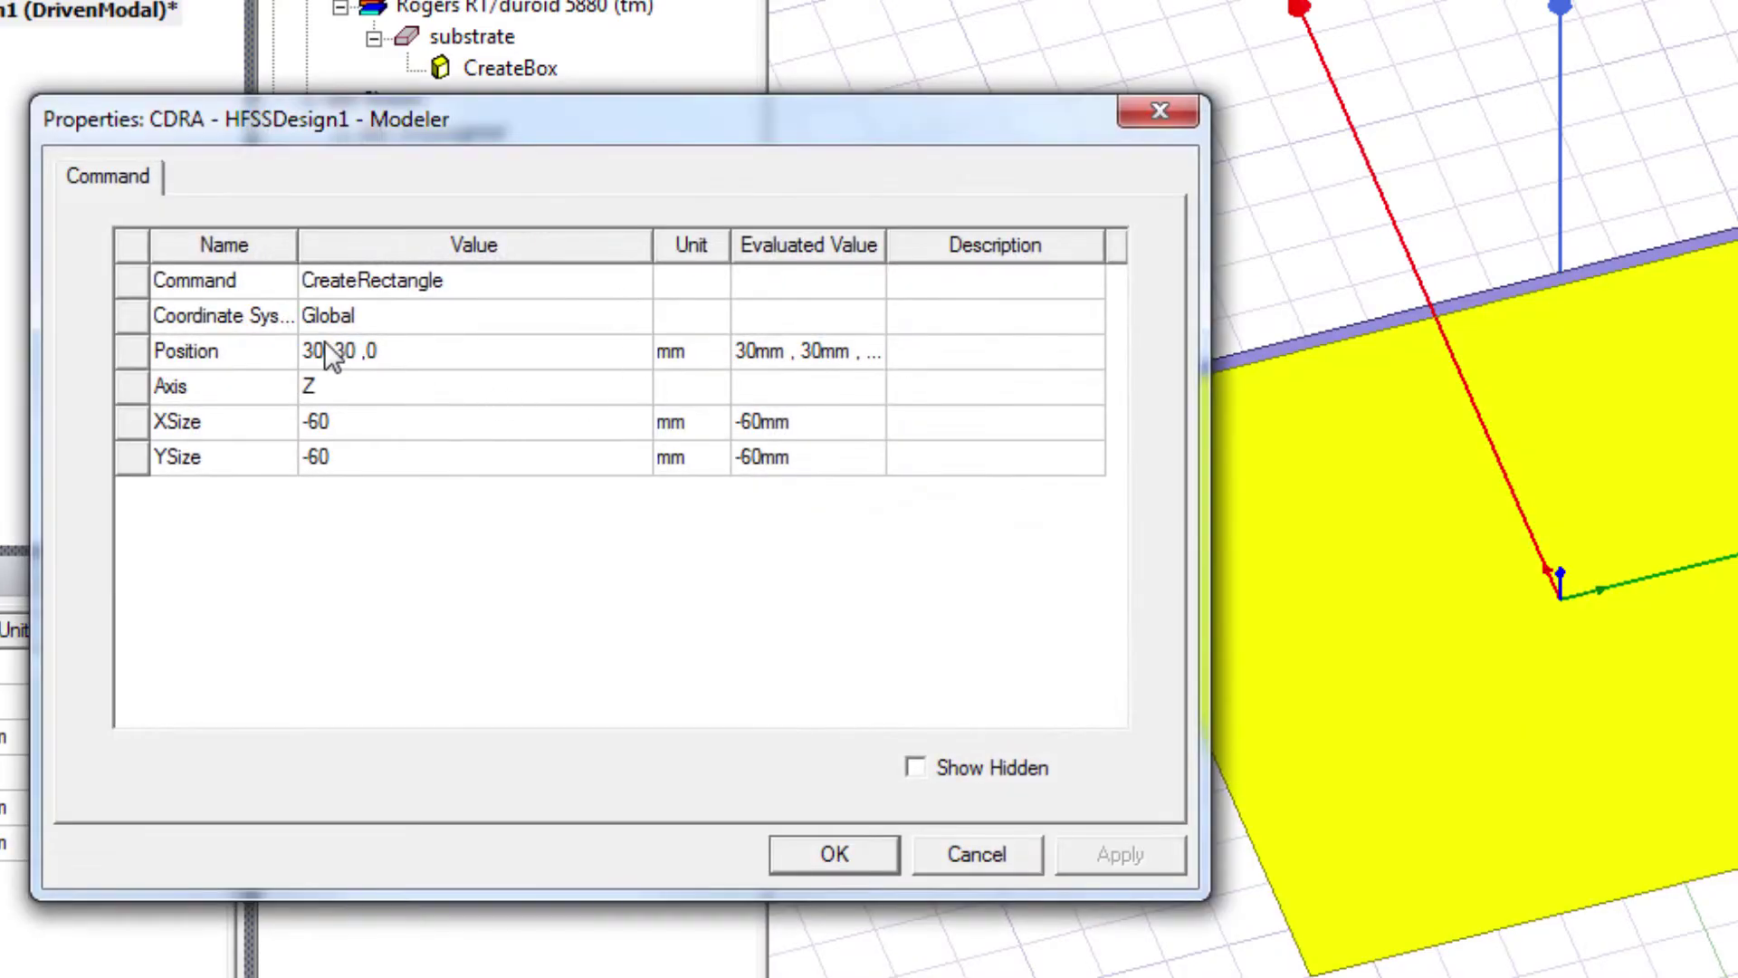
click(325, 355)
drag(324, 353, 294, 353)
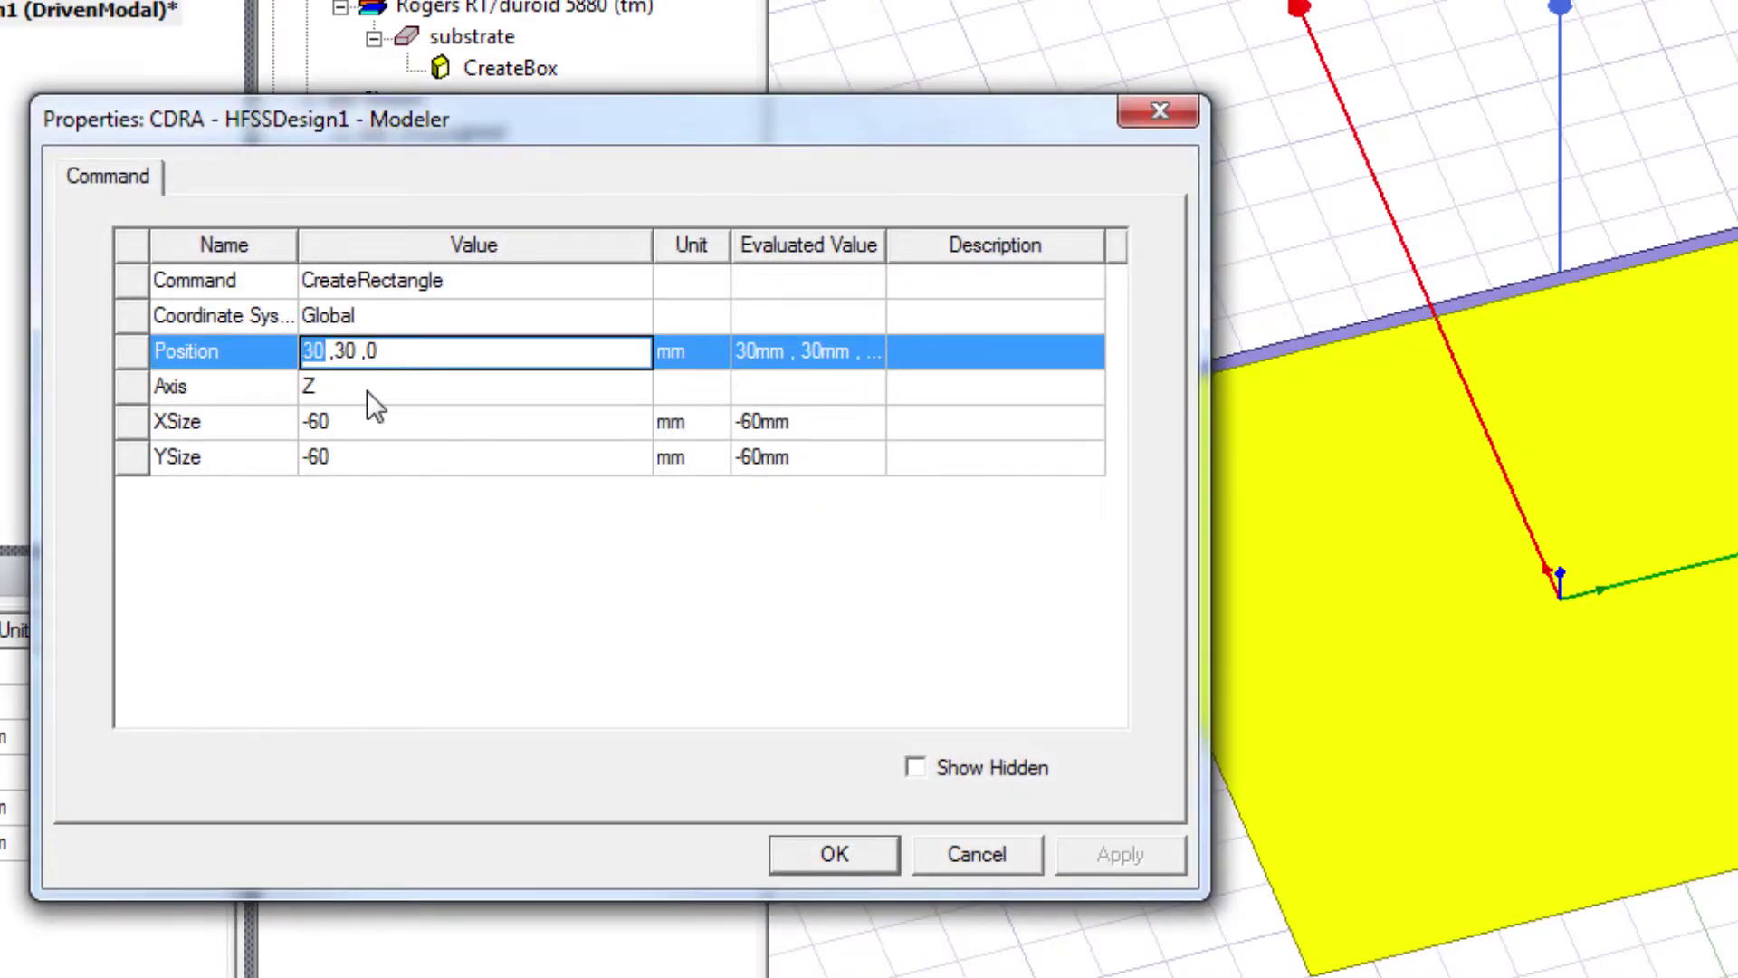
text(SW)
key(BackSpace)
key(BackSpace)
text(-SL/2)
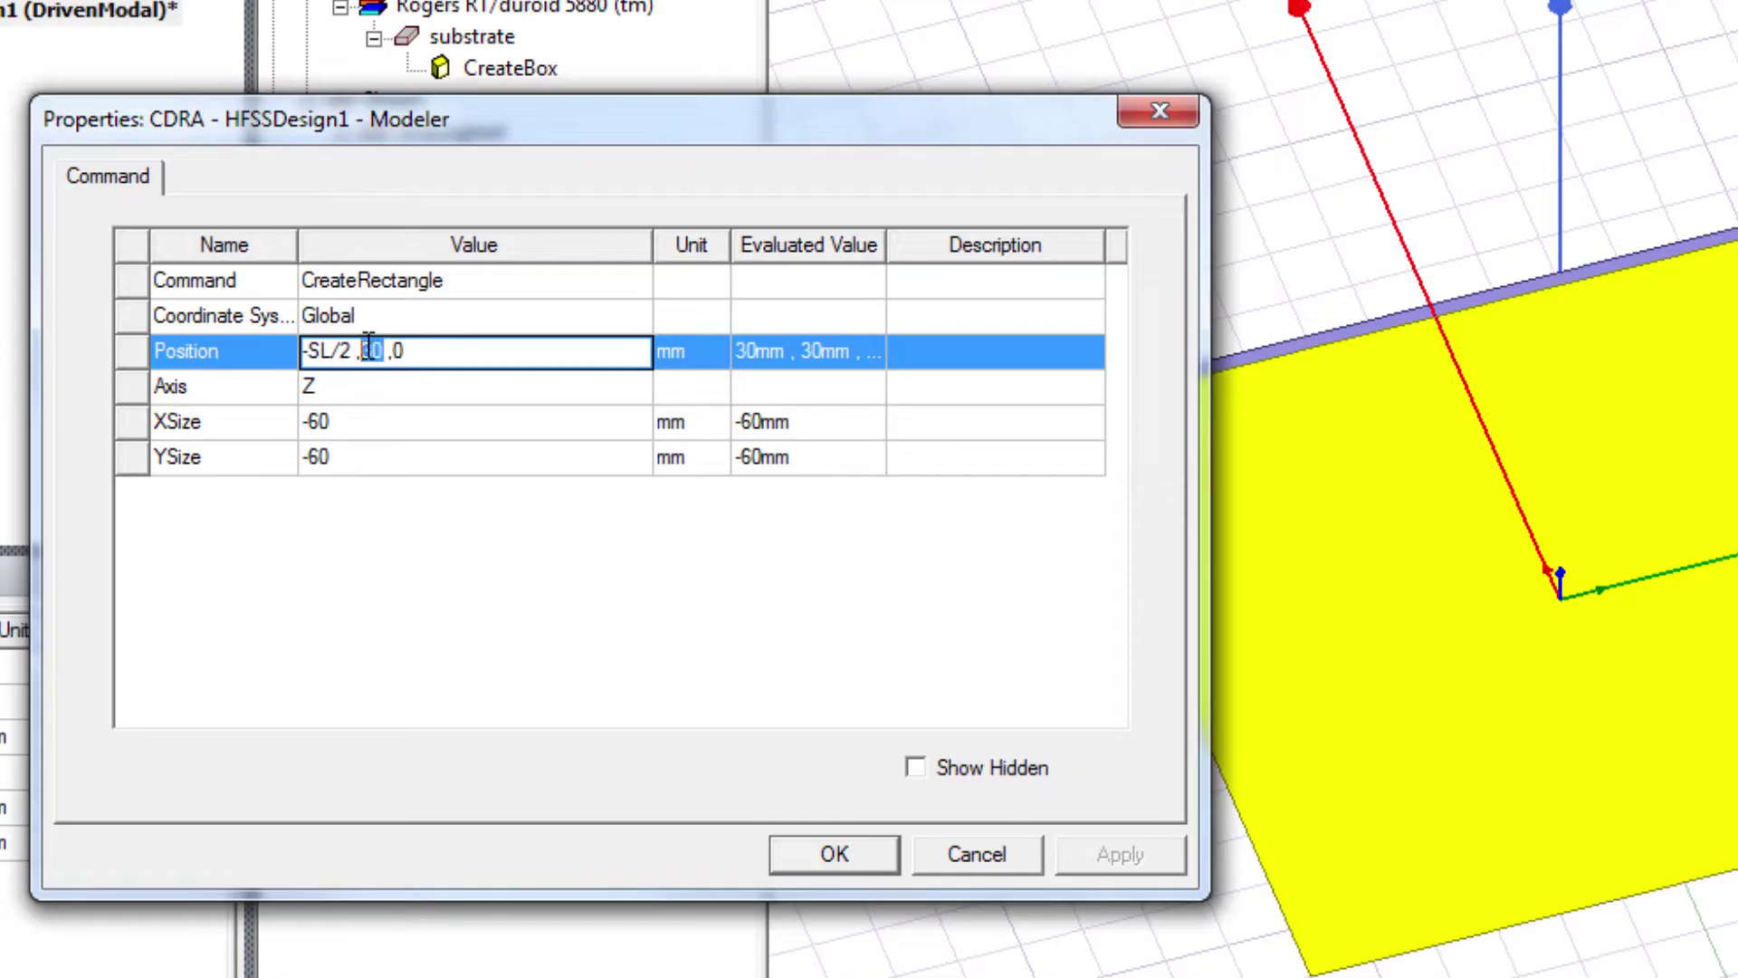
key(BackSpace)
text(SW)
text(SW/2)
Set the ground rectangle's X size to SL and its Y size to SW, and apply the dimensions
click(364, 424)
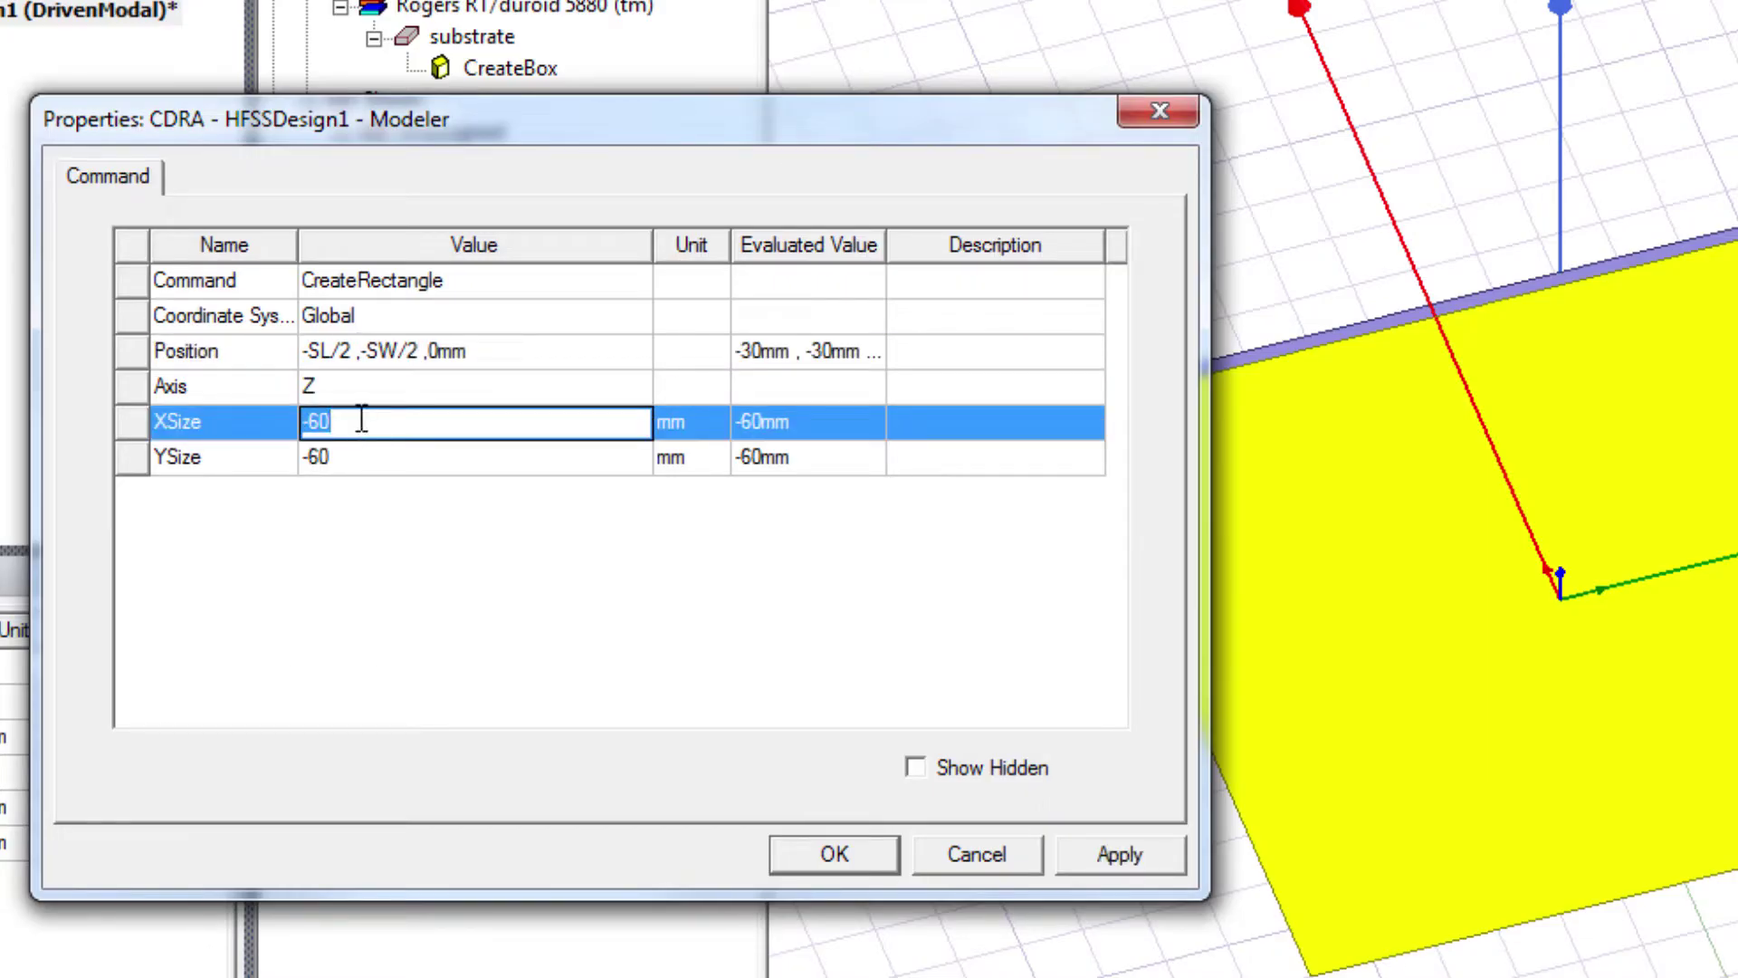
text(SW)
click(368, 574)
click(366, 421)
click(367, 421)
text(L)
click(335, 493)
click(345, 458)
text(SW)
click(404, 633)
click(1106, 862)
click(835, 854)
click(1015, 363)
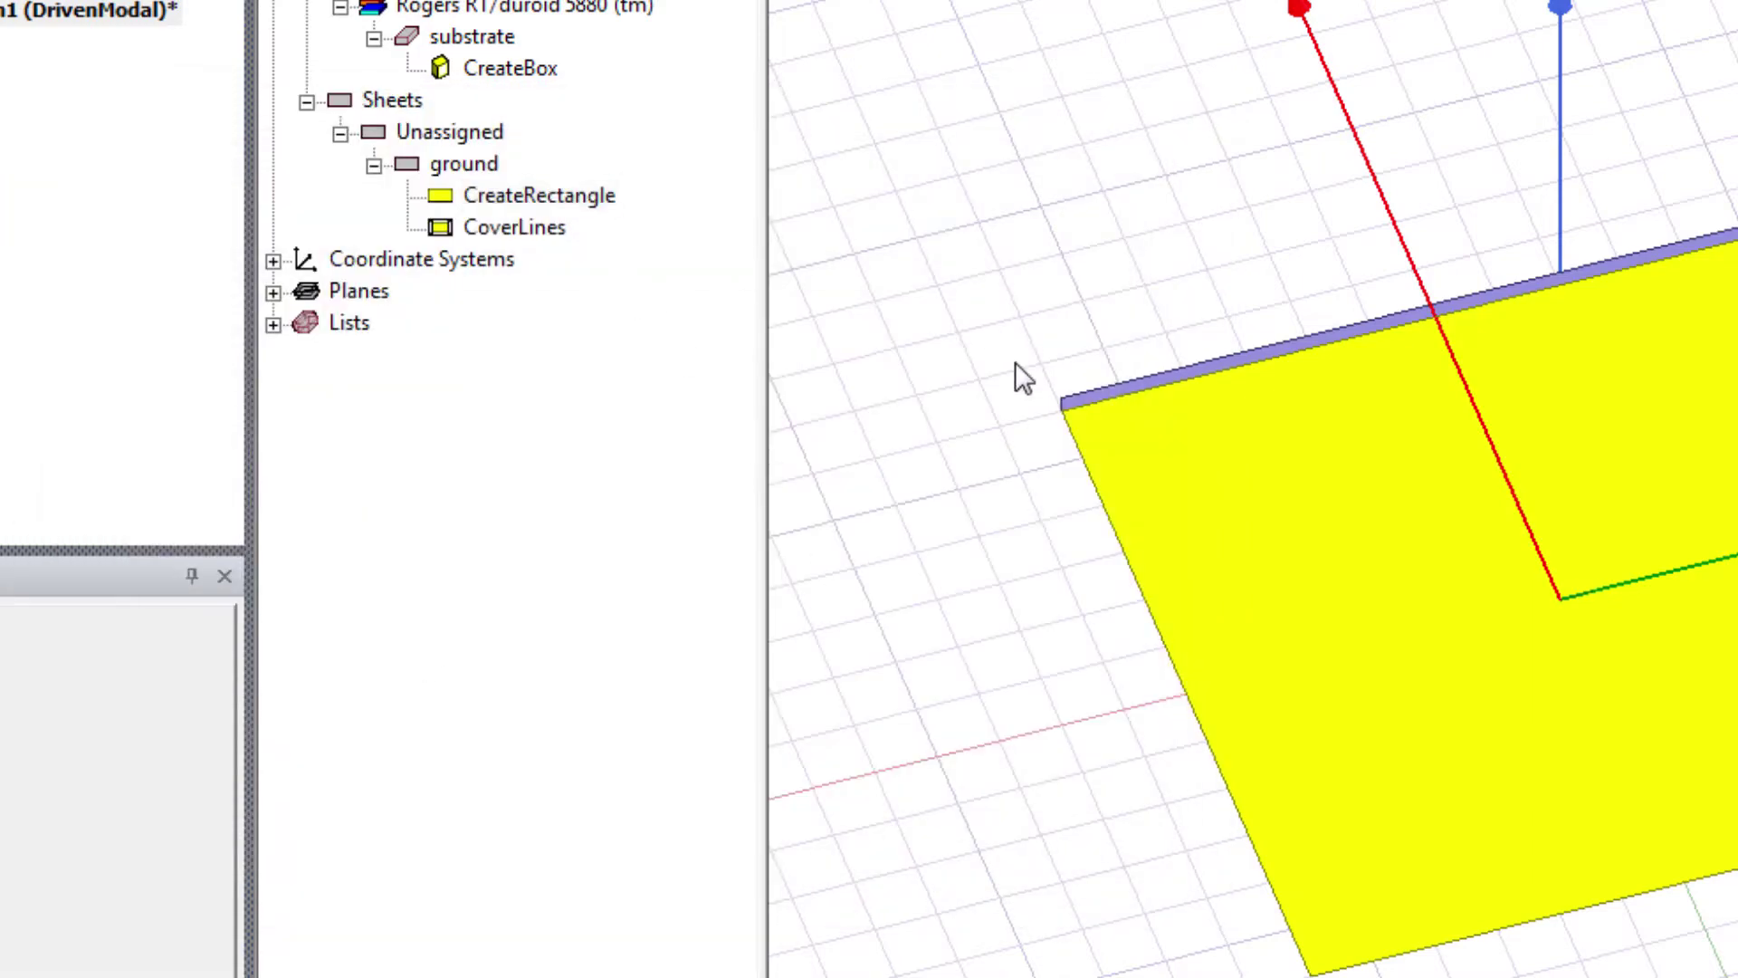
Assign a Perfect E boundary to the ground sheet
right_click(490, 161)
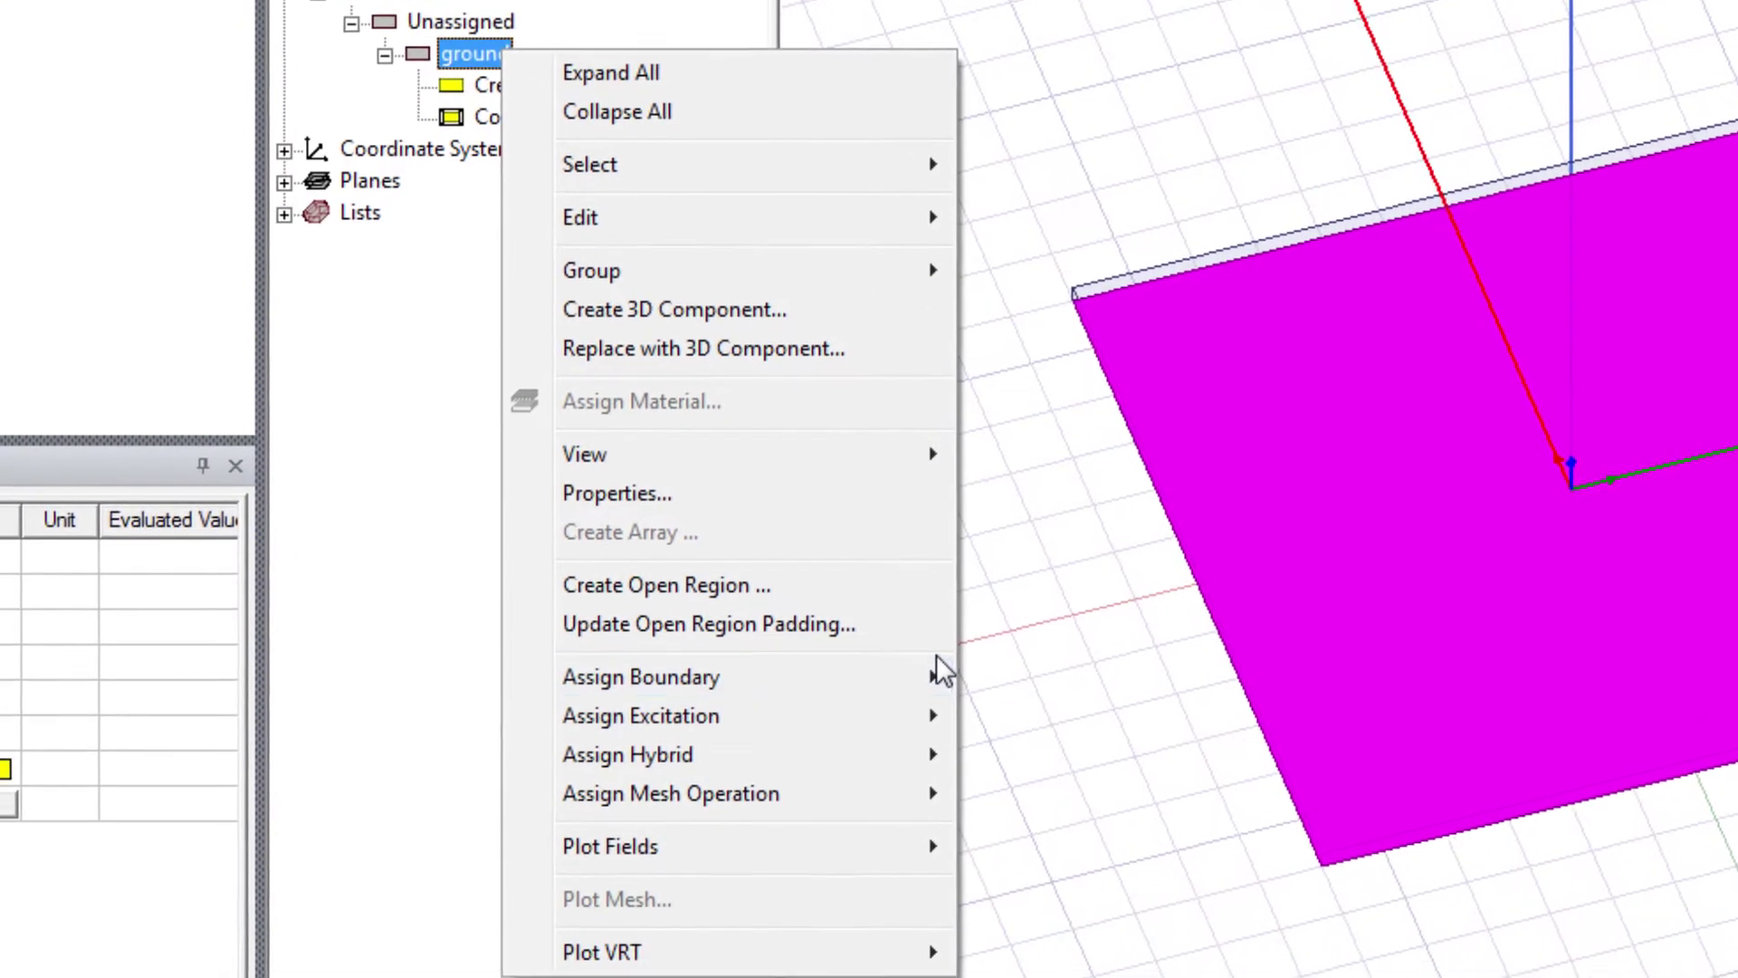
mouse_move(875, 693)
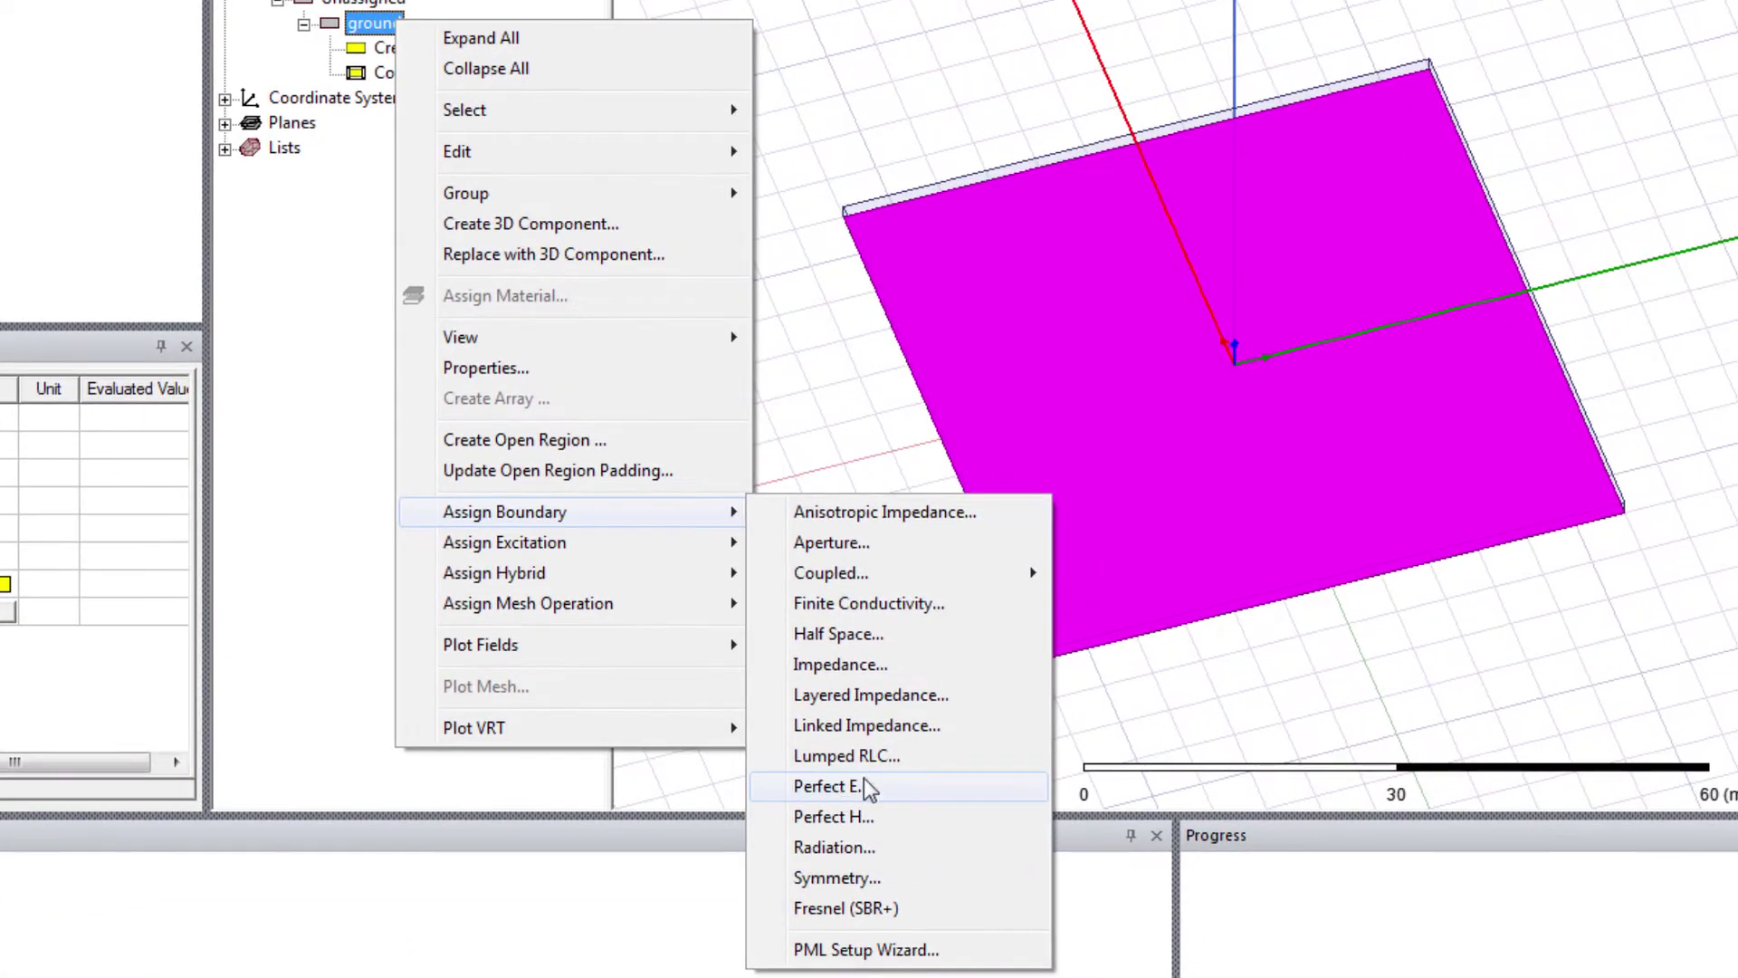
click(868, 786)
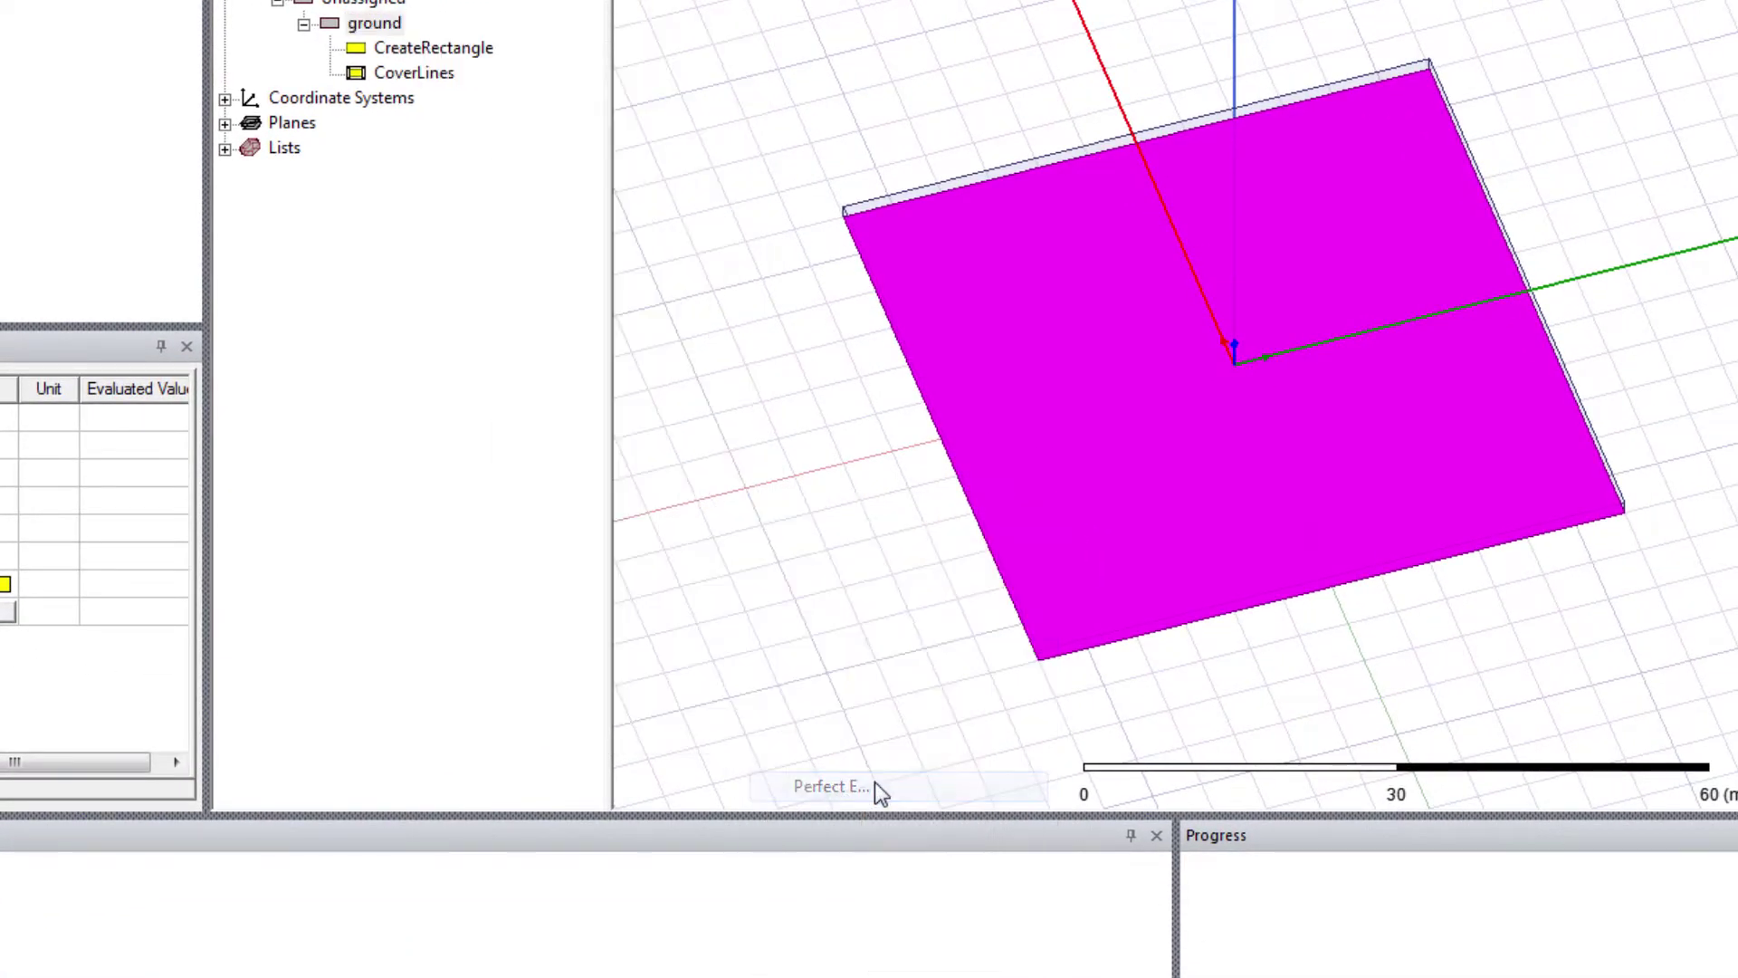
click(1068, 579)
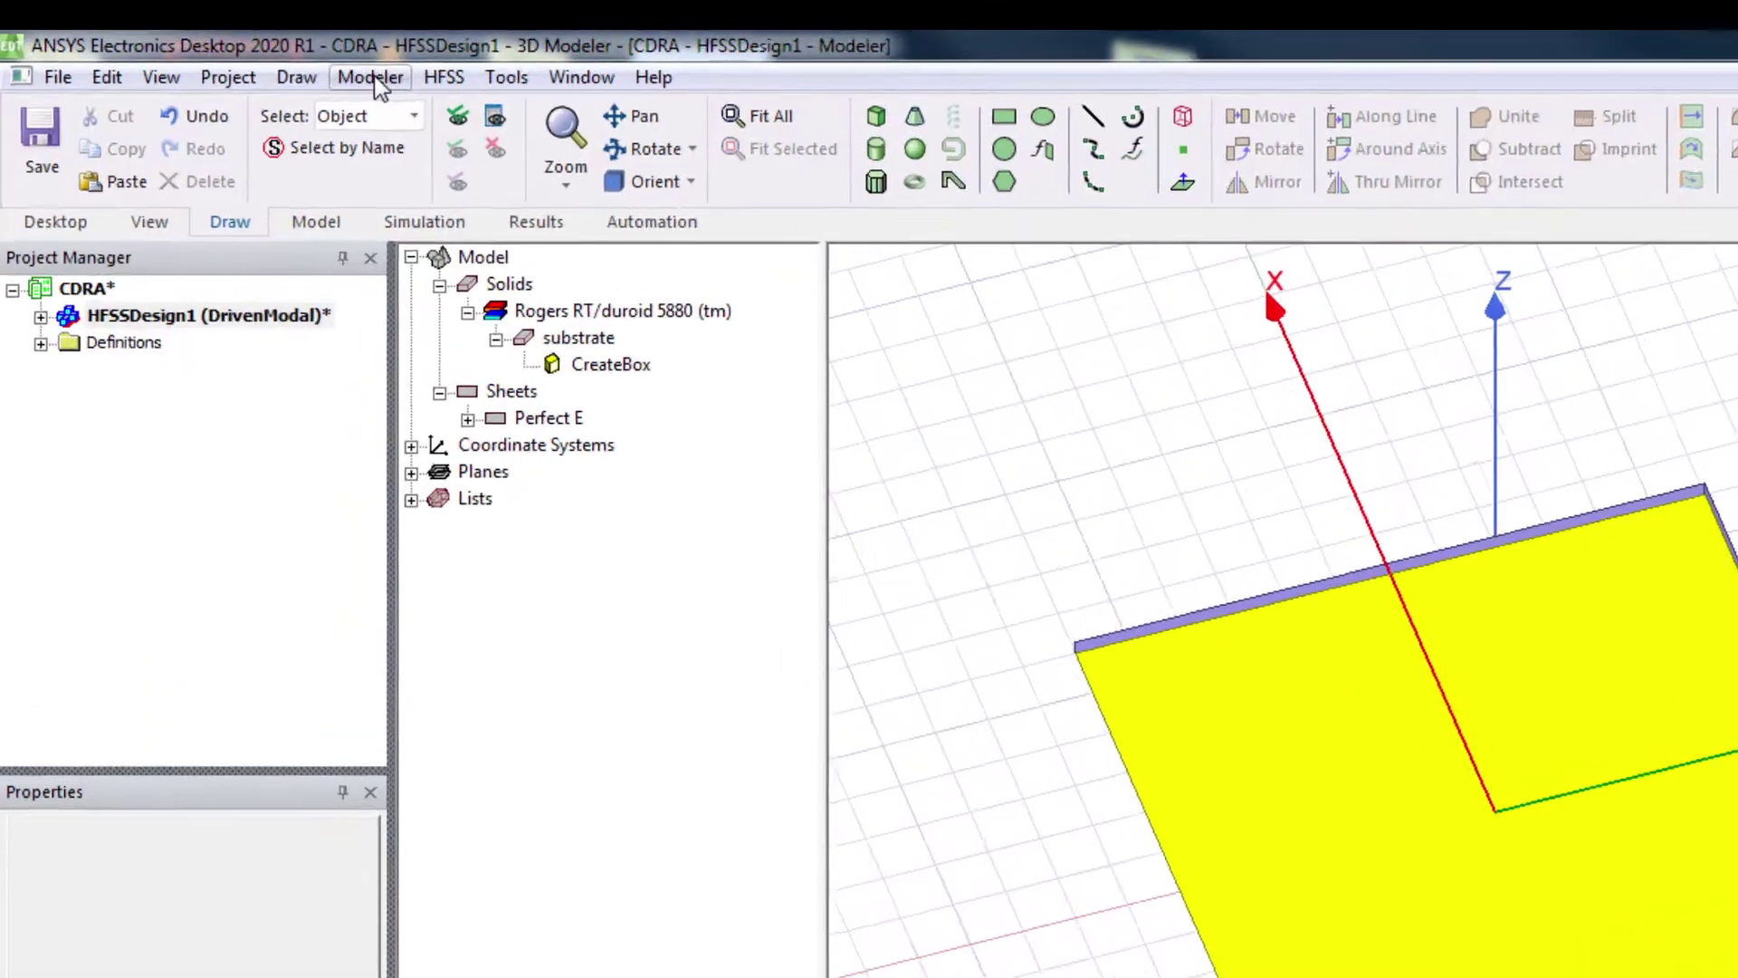
Create an offset relative coordinate system at the midpoint of the substrate's bottom edge on the positive Y side, at 0, 30, 0 mm
click(232, 48)
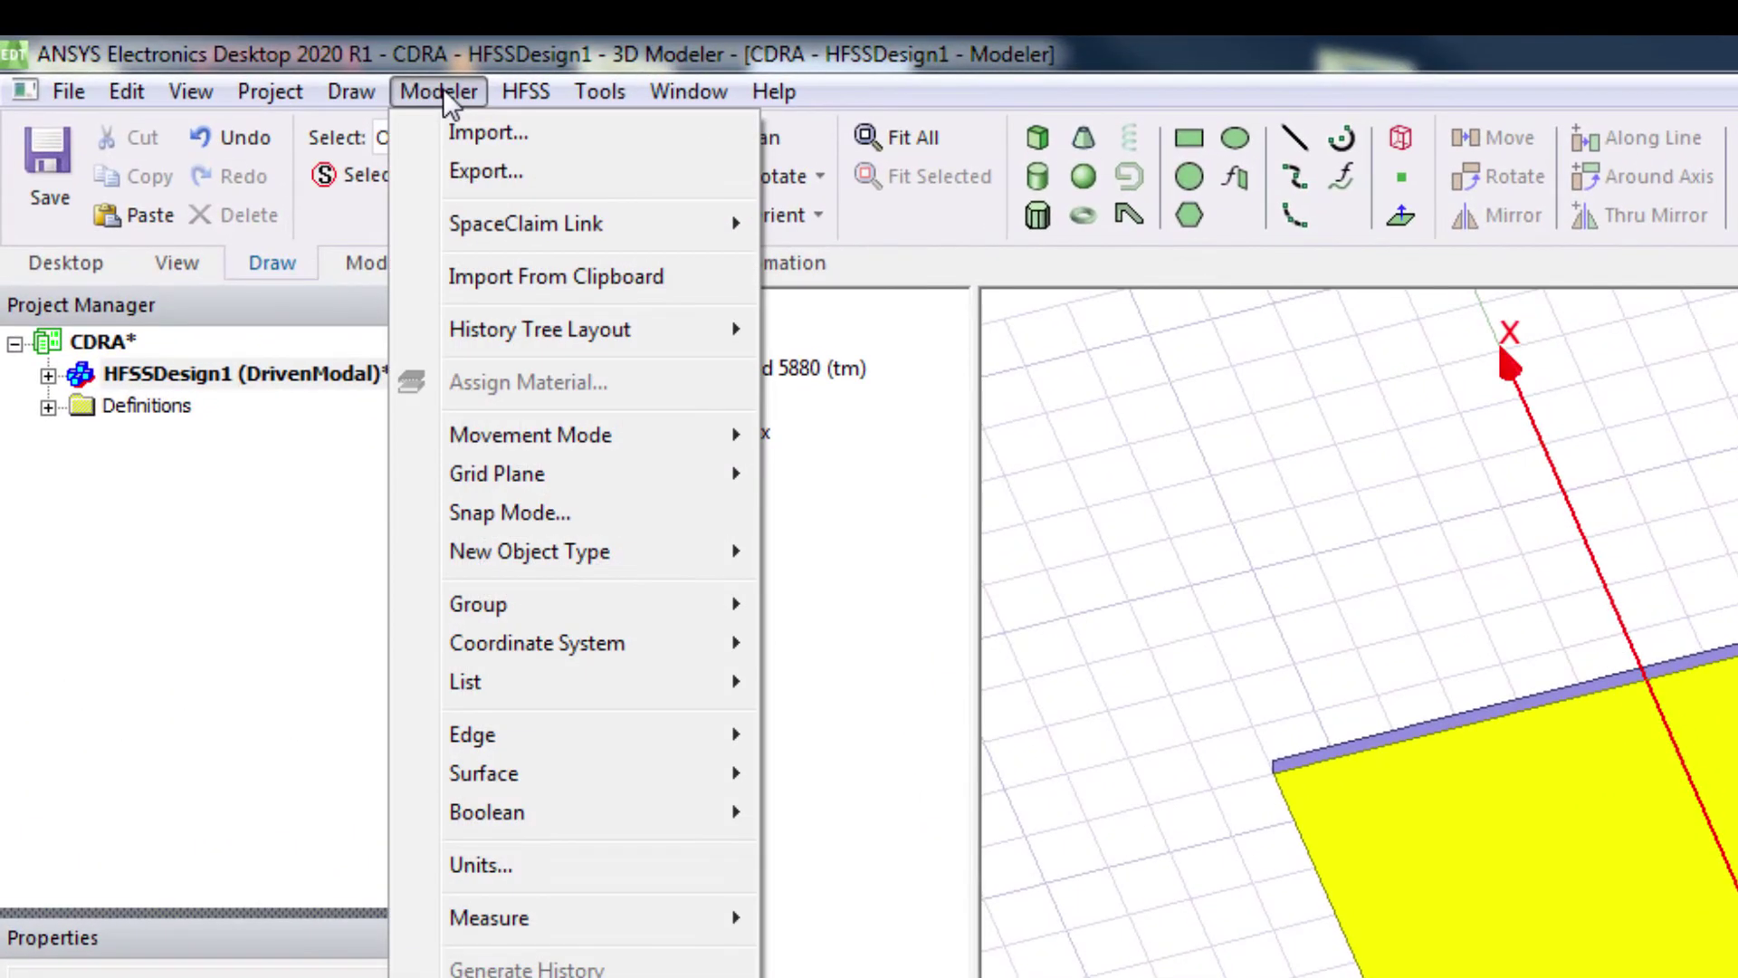
mouse_move(600, 667)
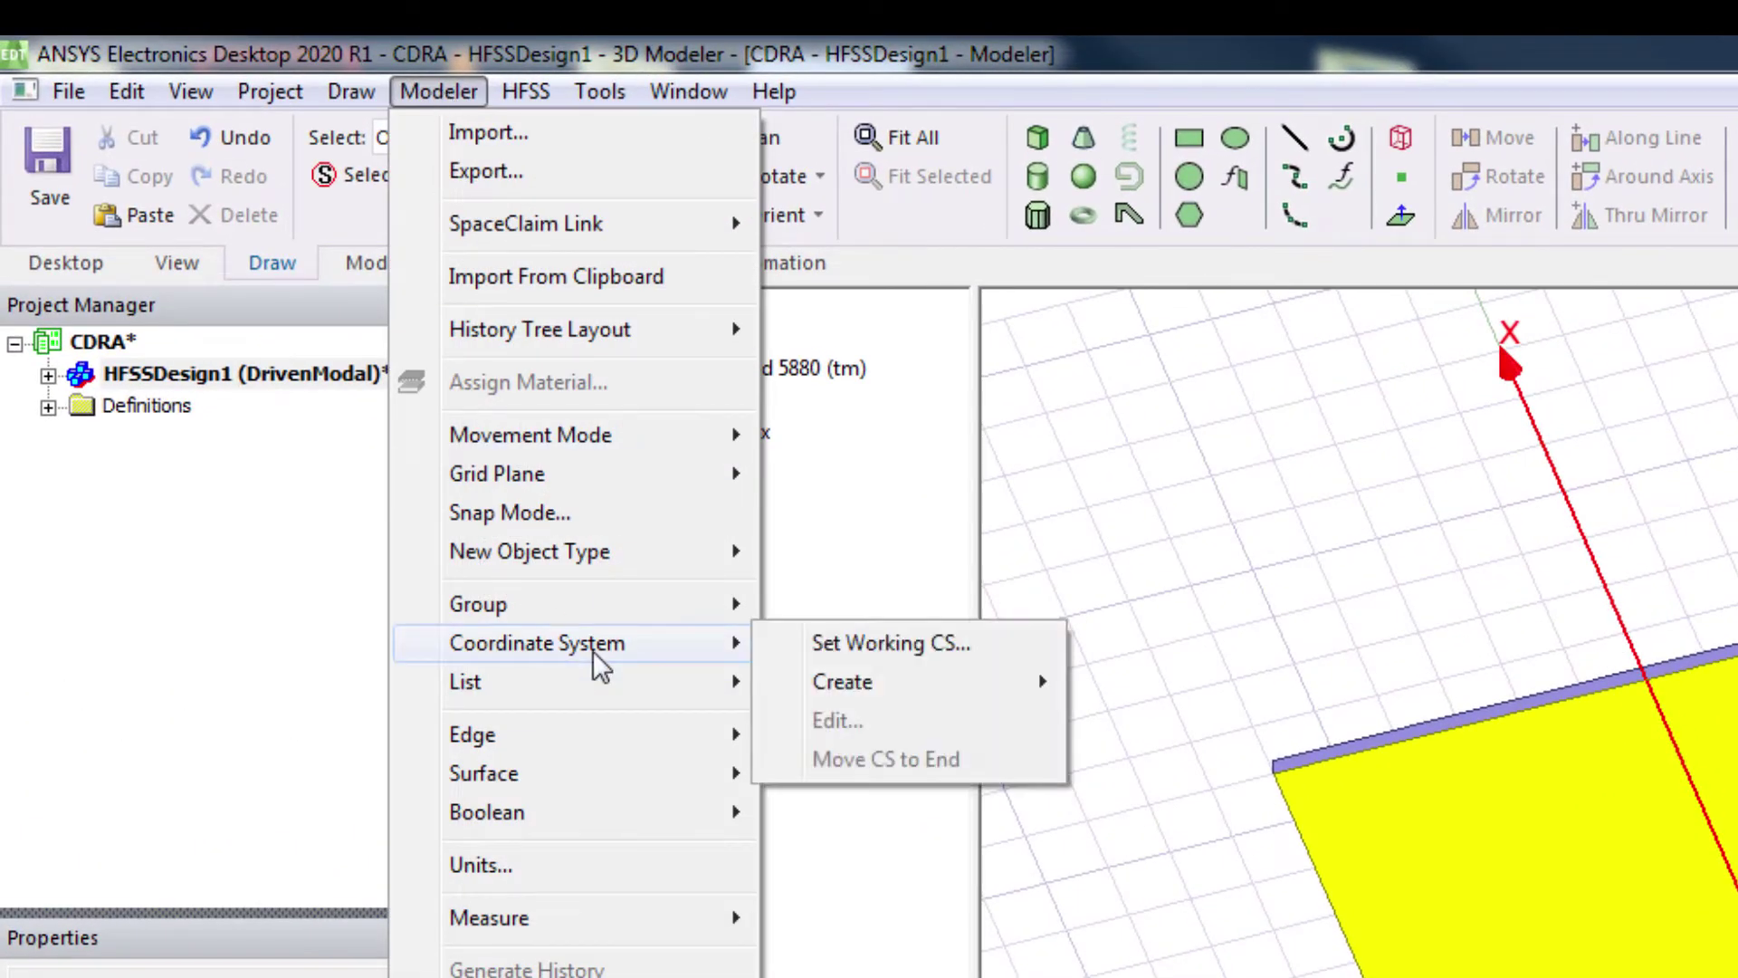
mouse_move(985, 687)
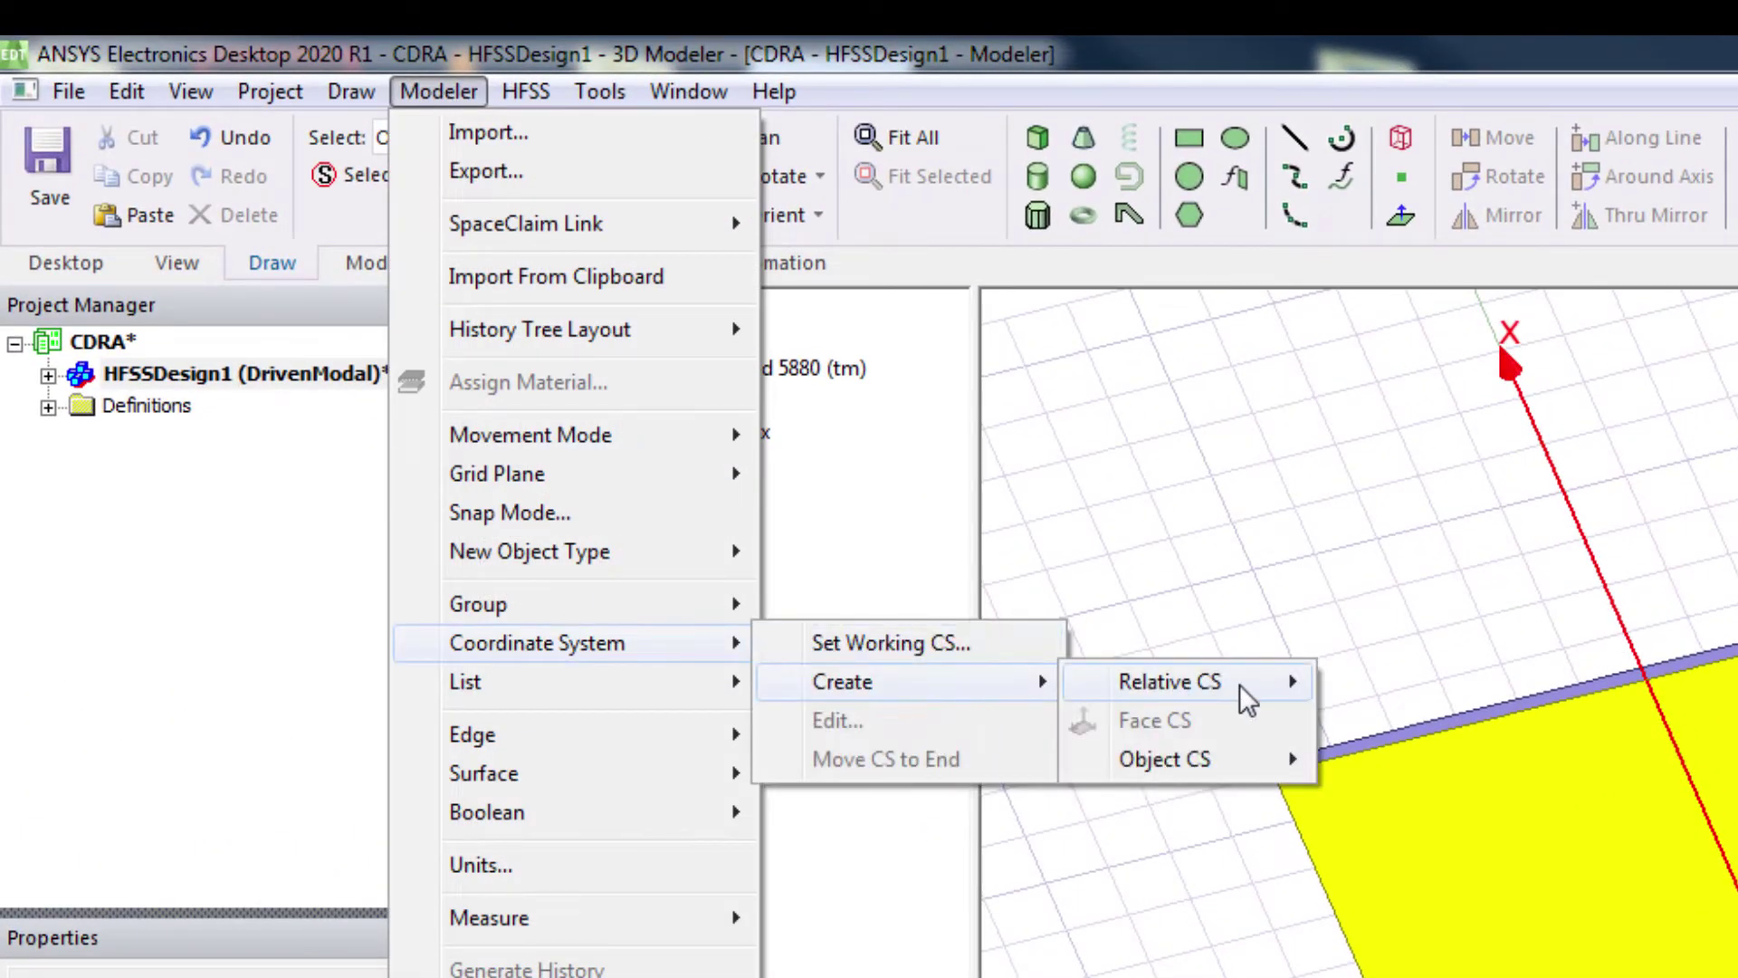
mouse_move(1248, 697)
click(1486, 698)
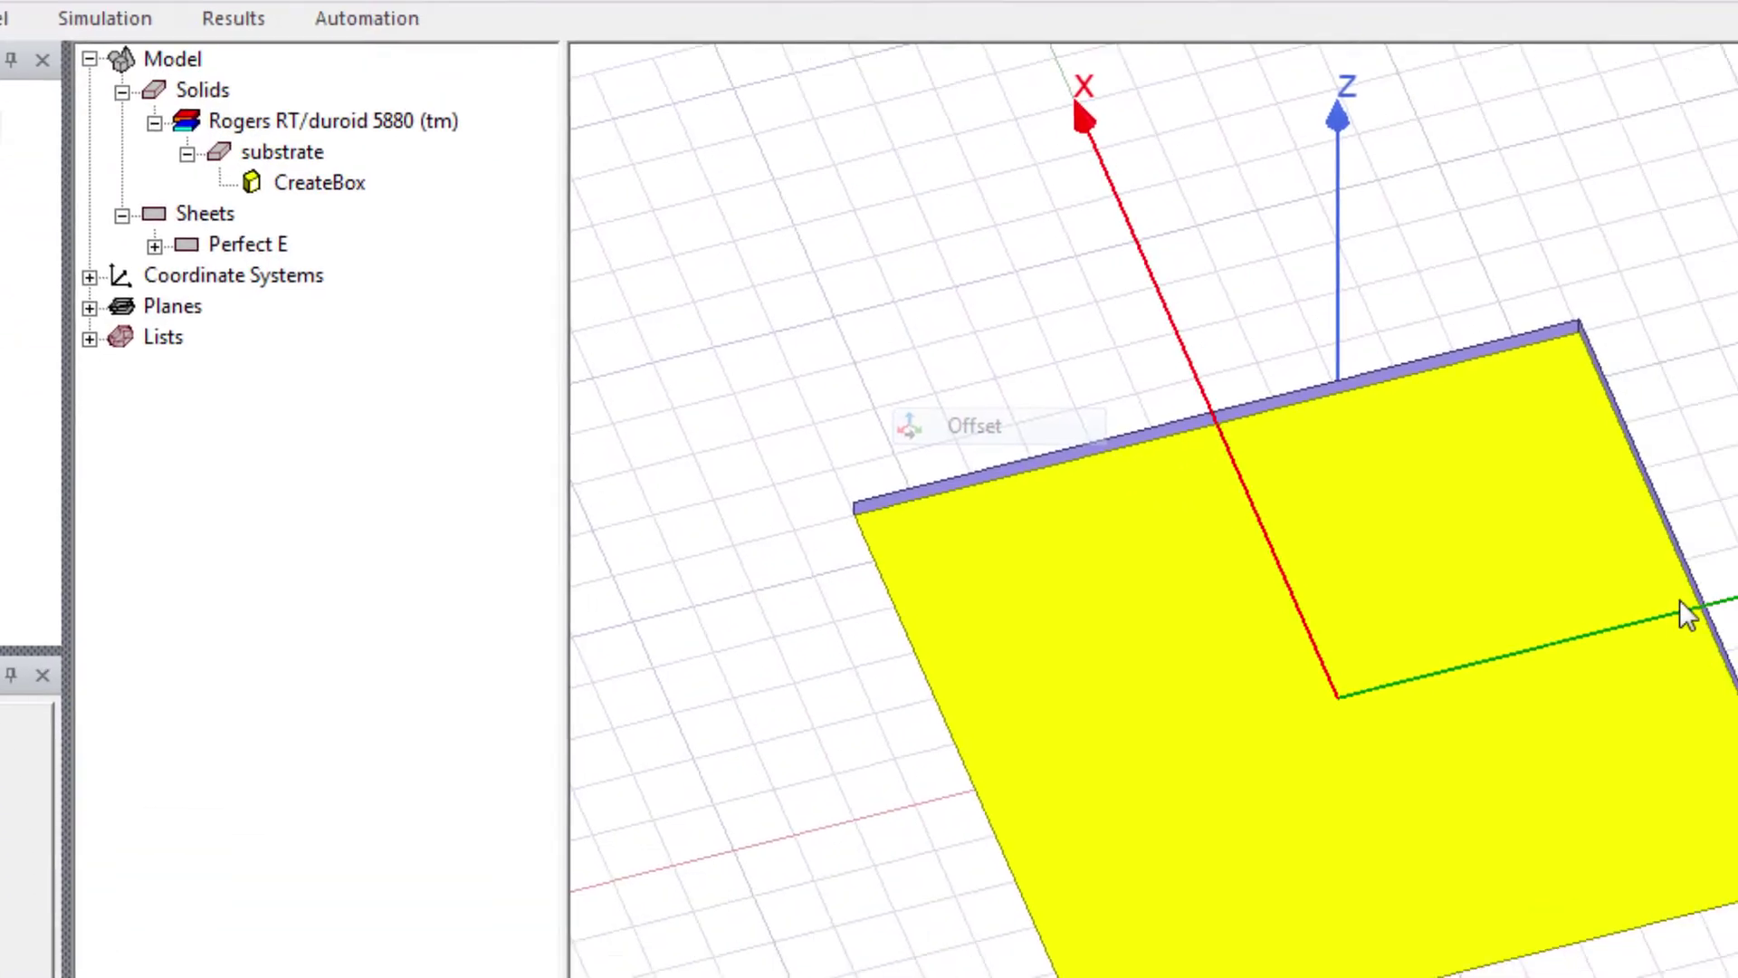
click(1436, 452)
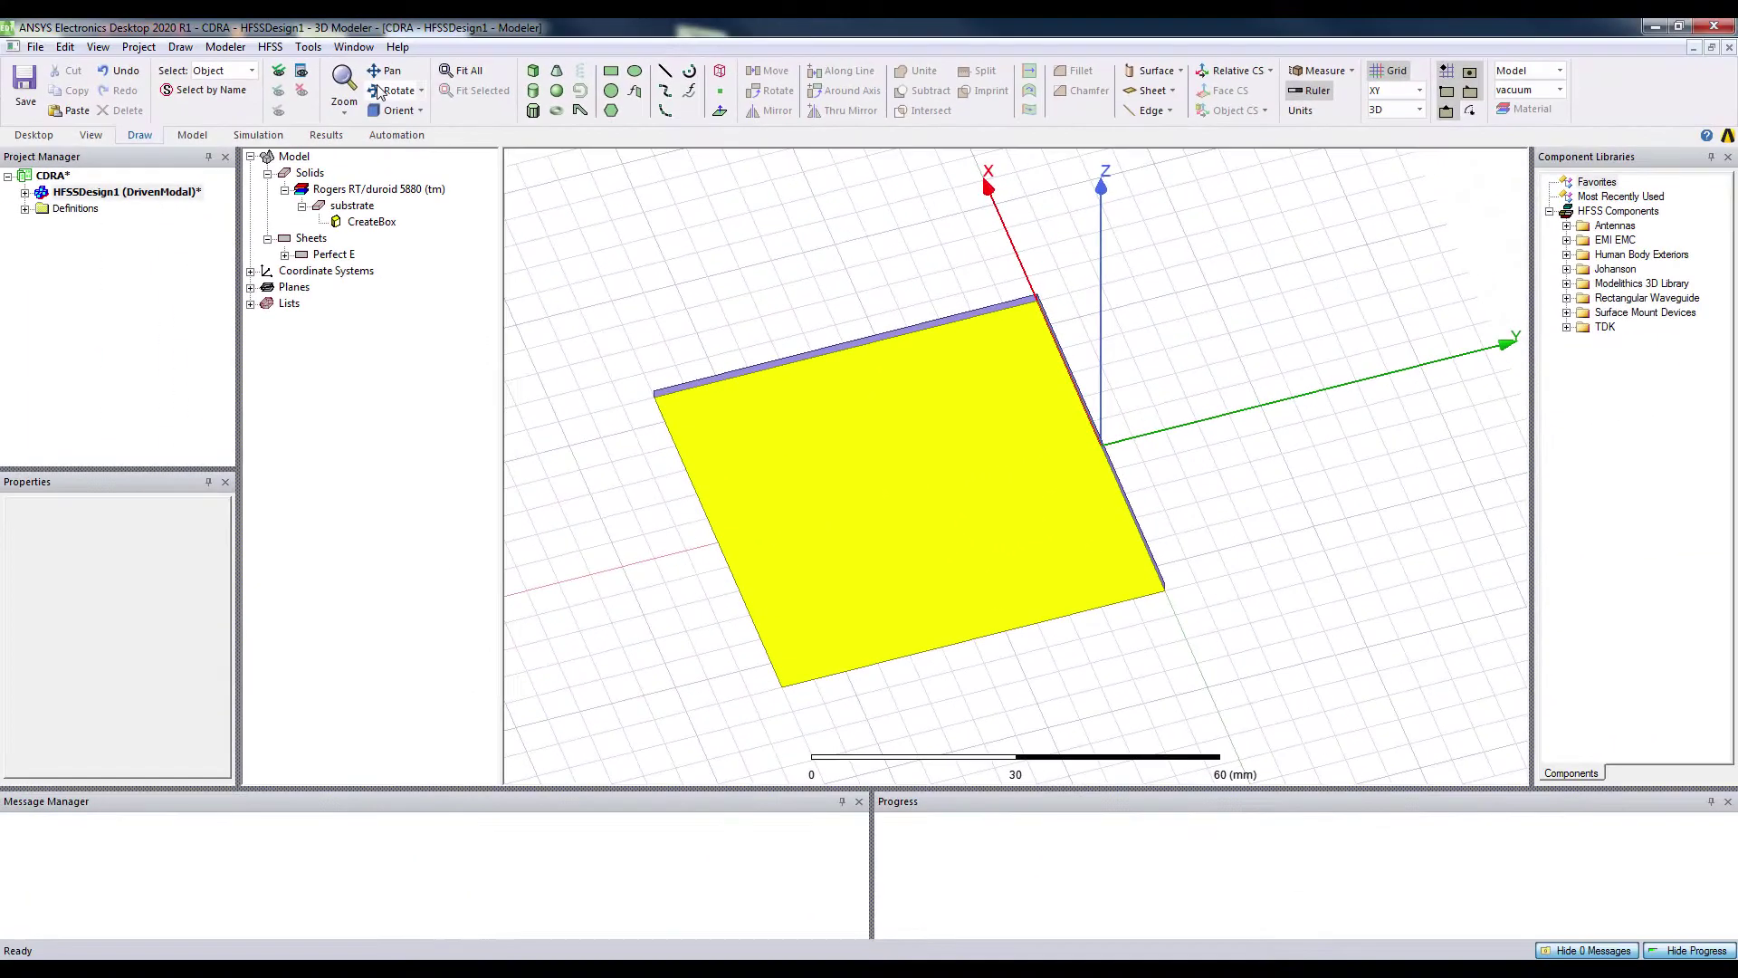
Set the Y coordinate of the RelativeCS1 origin to SW/2 and apply it
click(378, 93)
drag(1027, 413, 1083, 633)
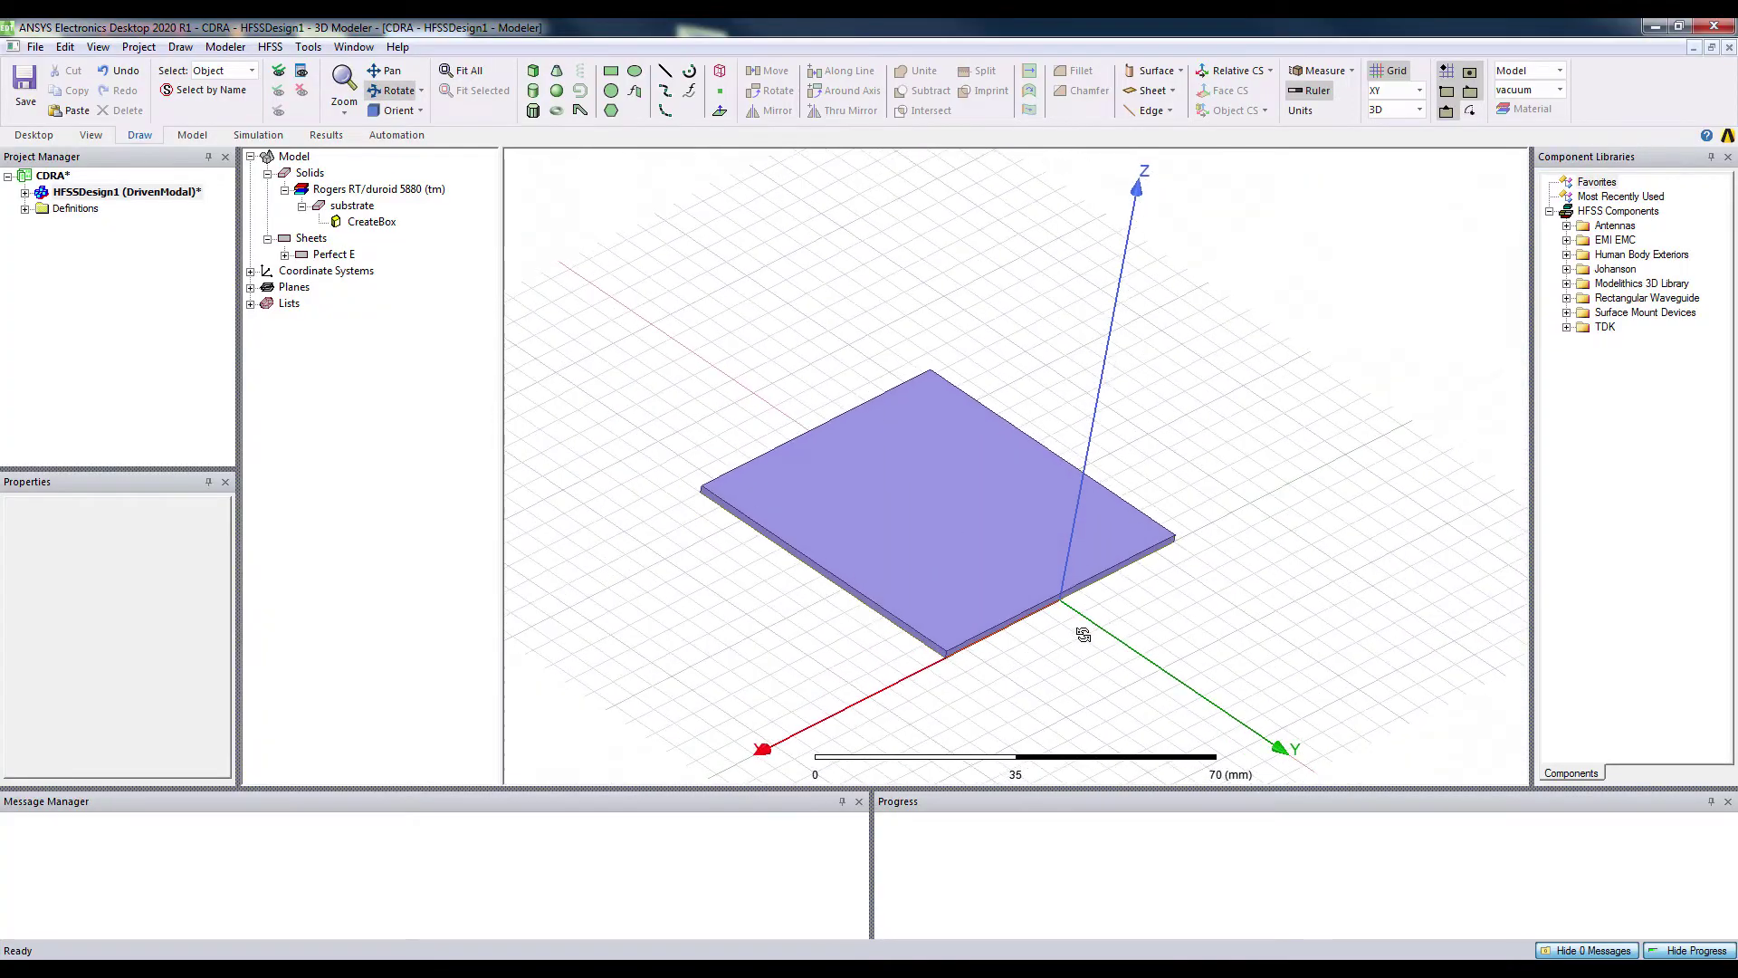
scroll(1078, 633, up, 5)
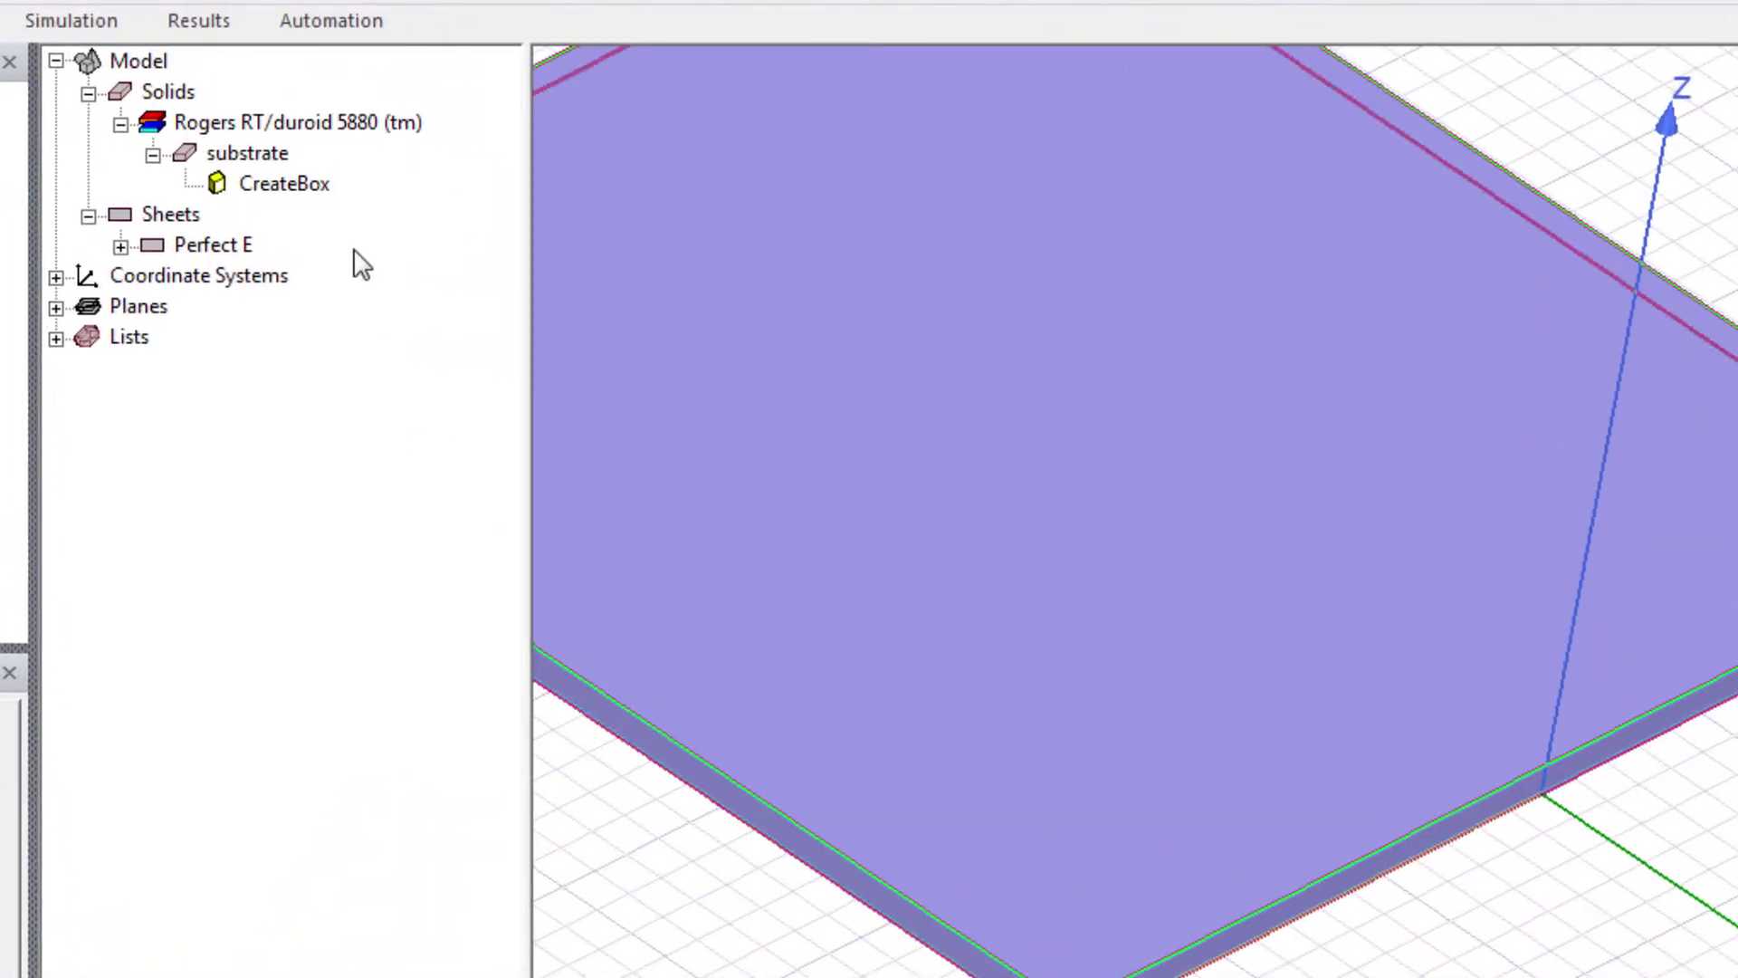
click(56, 277)
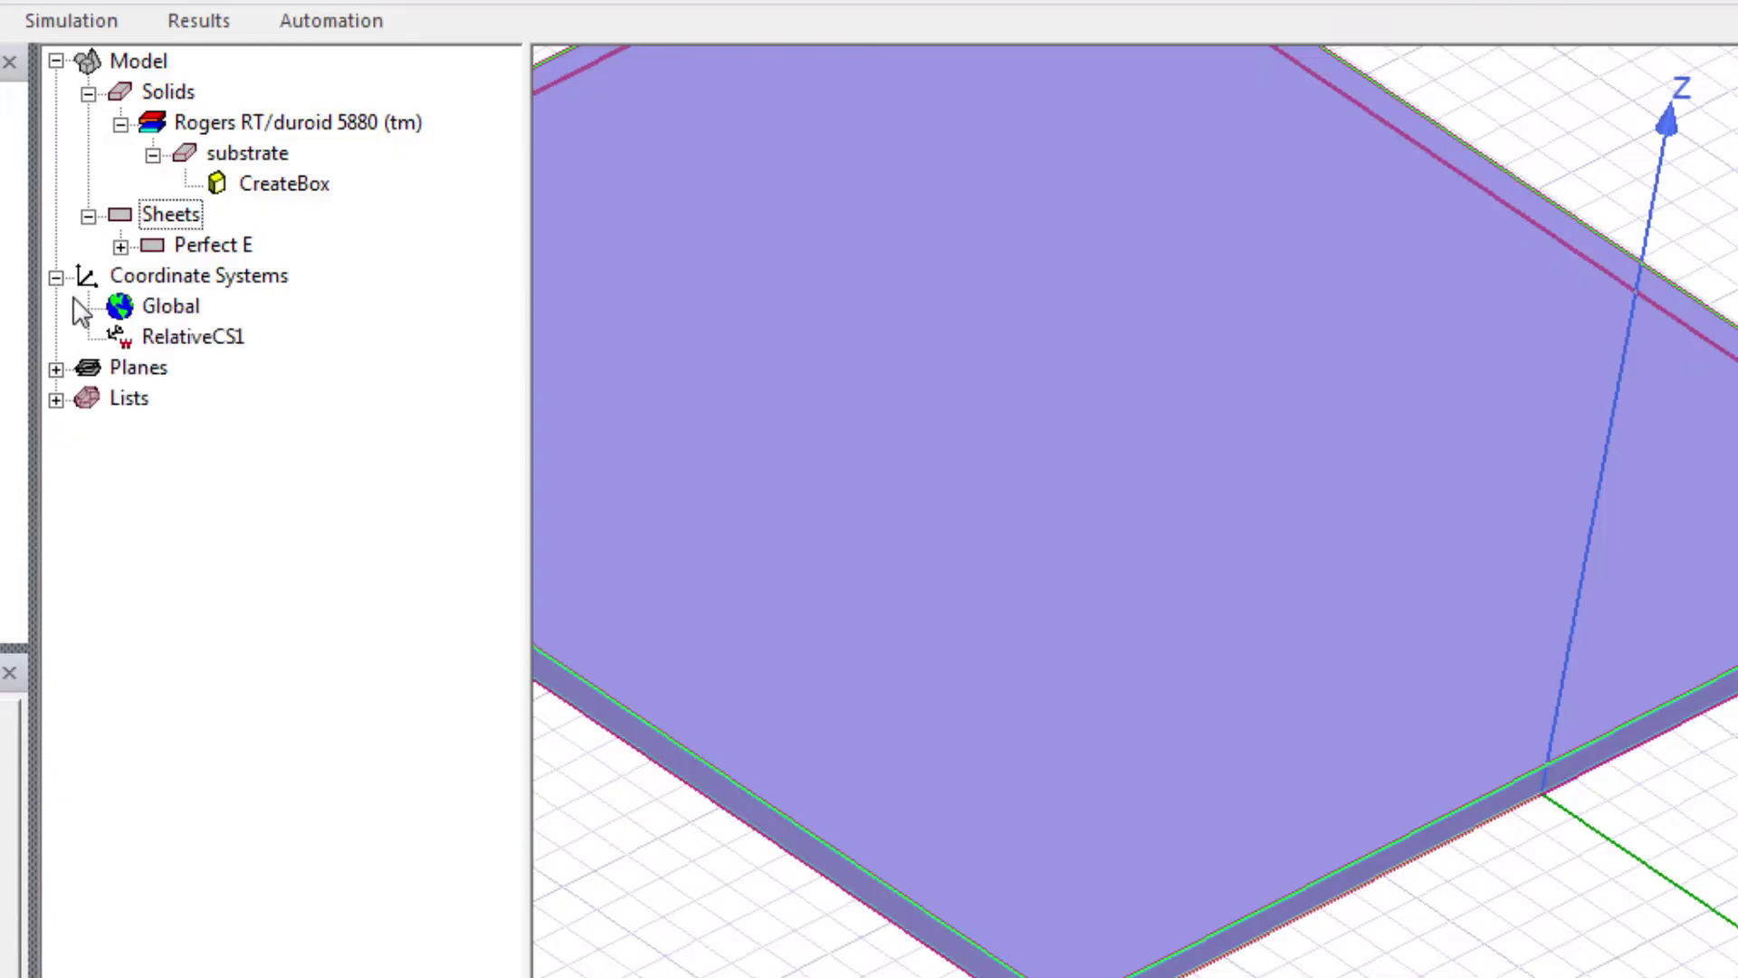
double_click(226, 350)
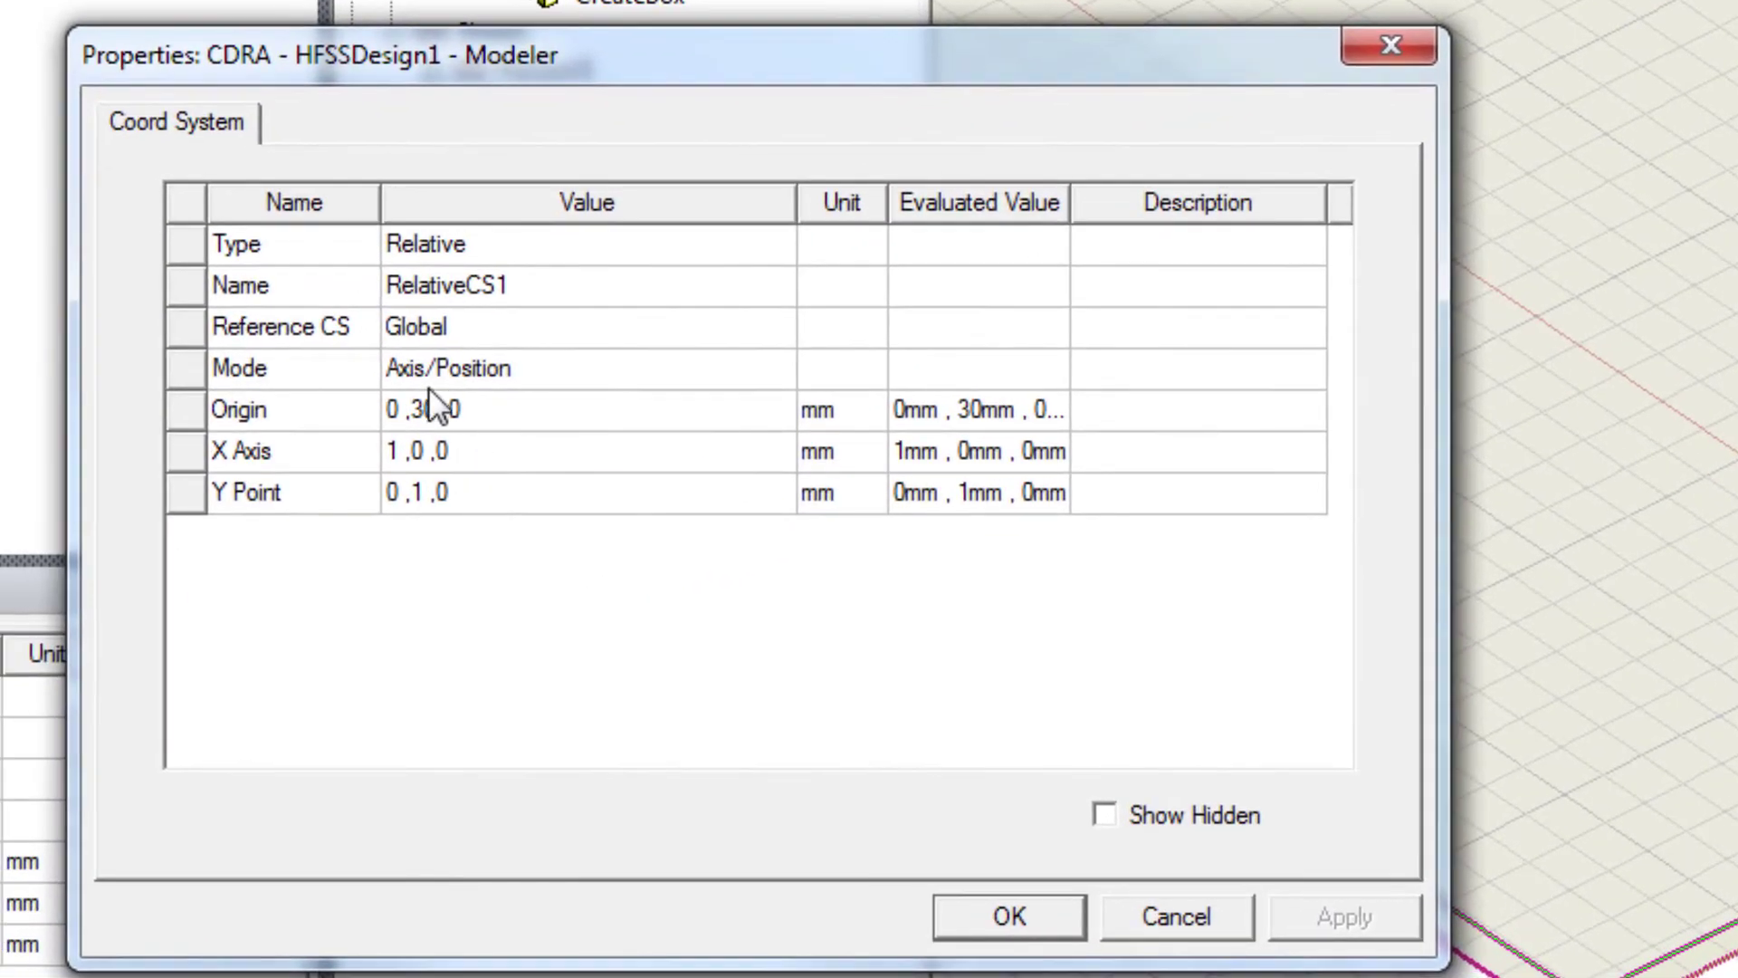
click(417, 413)
double_click(422, 410)
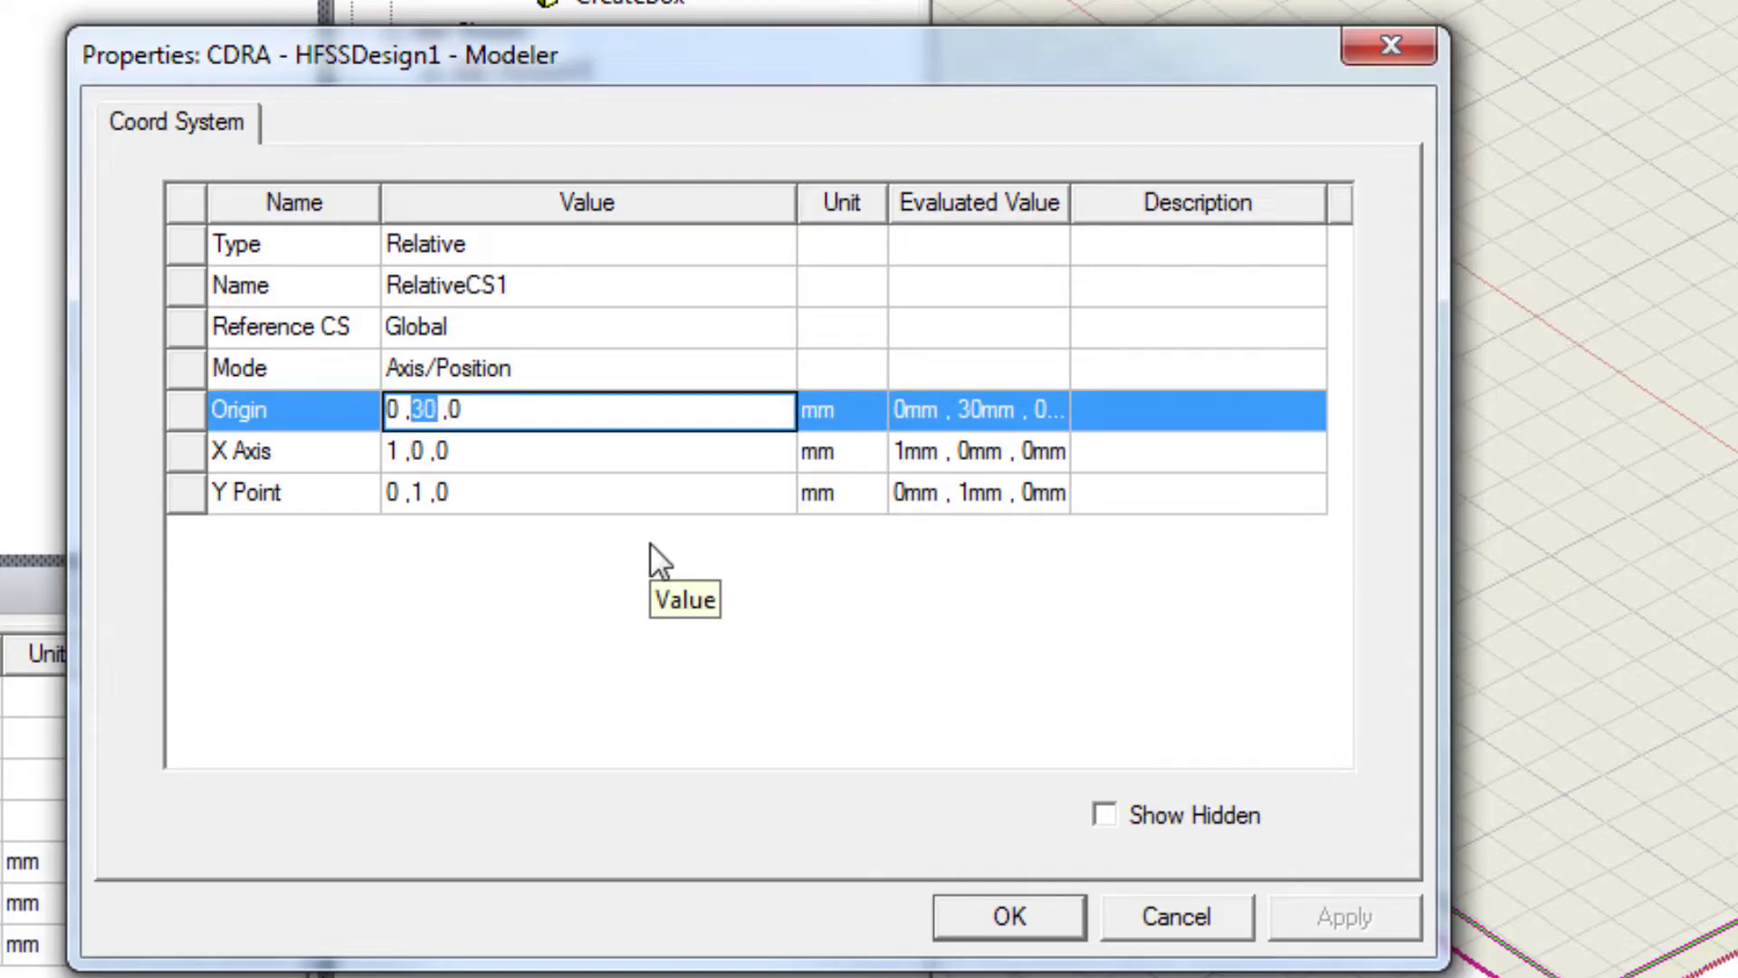
text(SW)
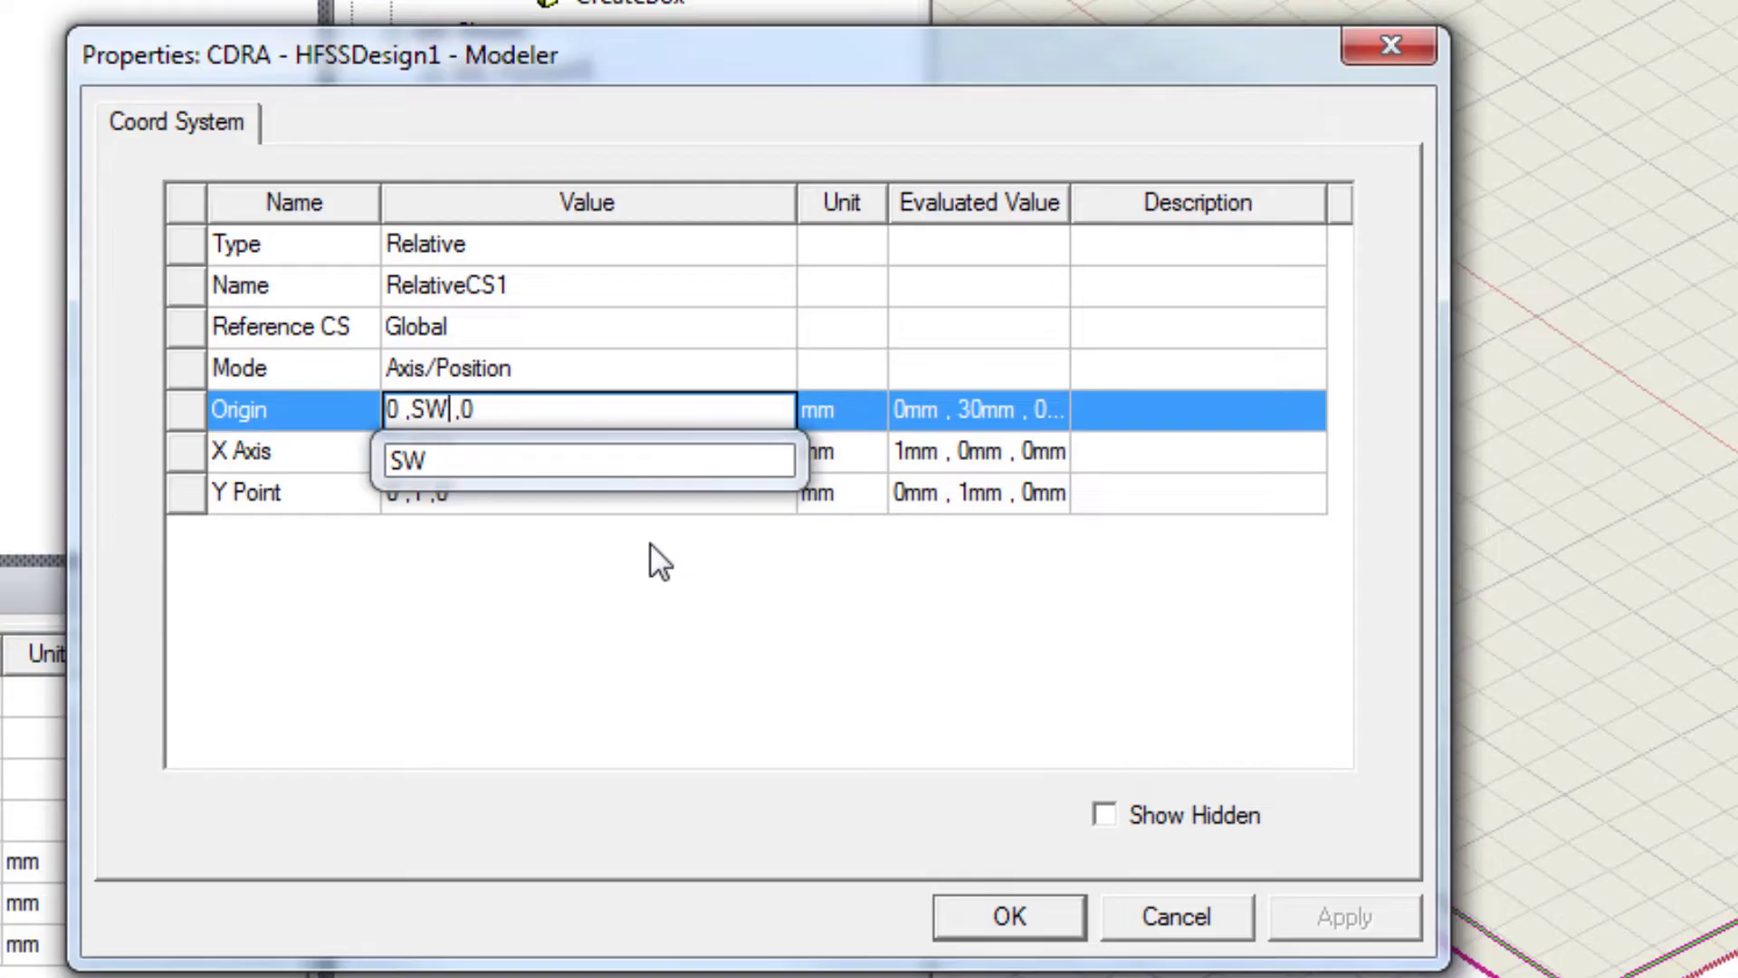
text(/2)
key(Return)
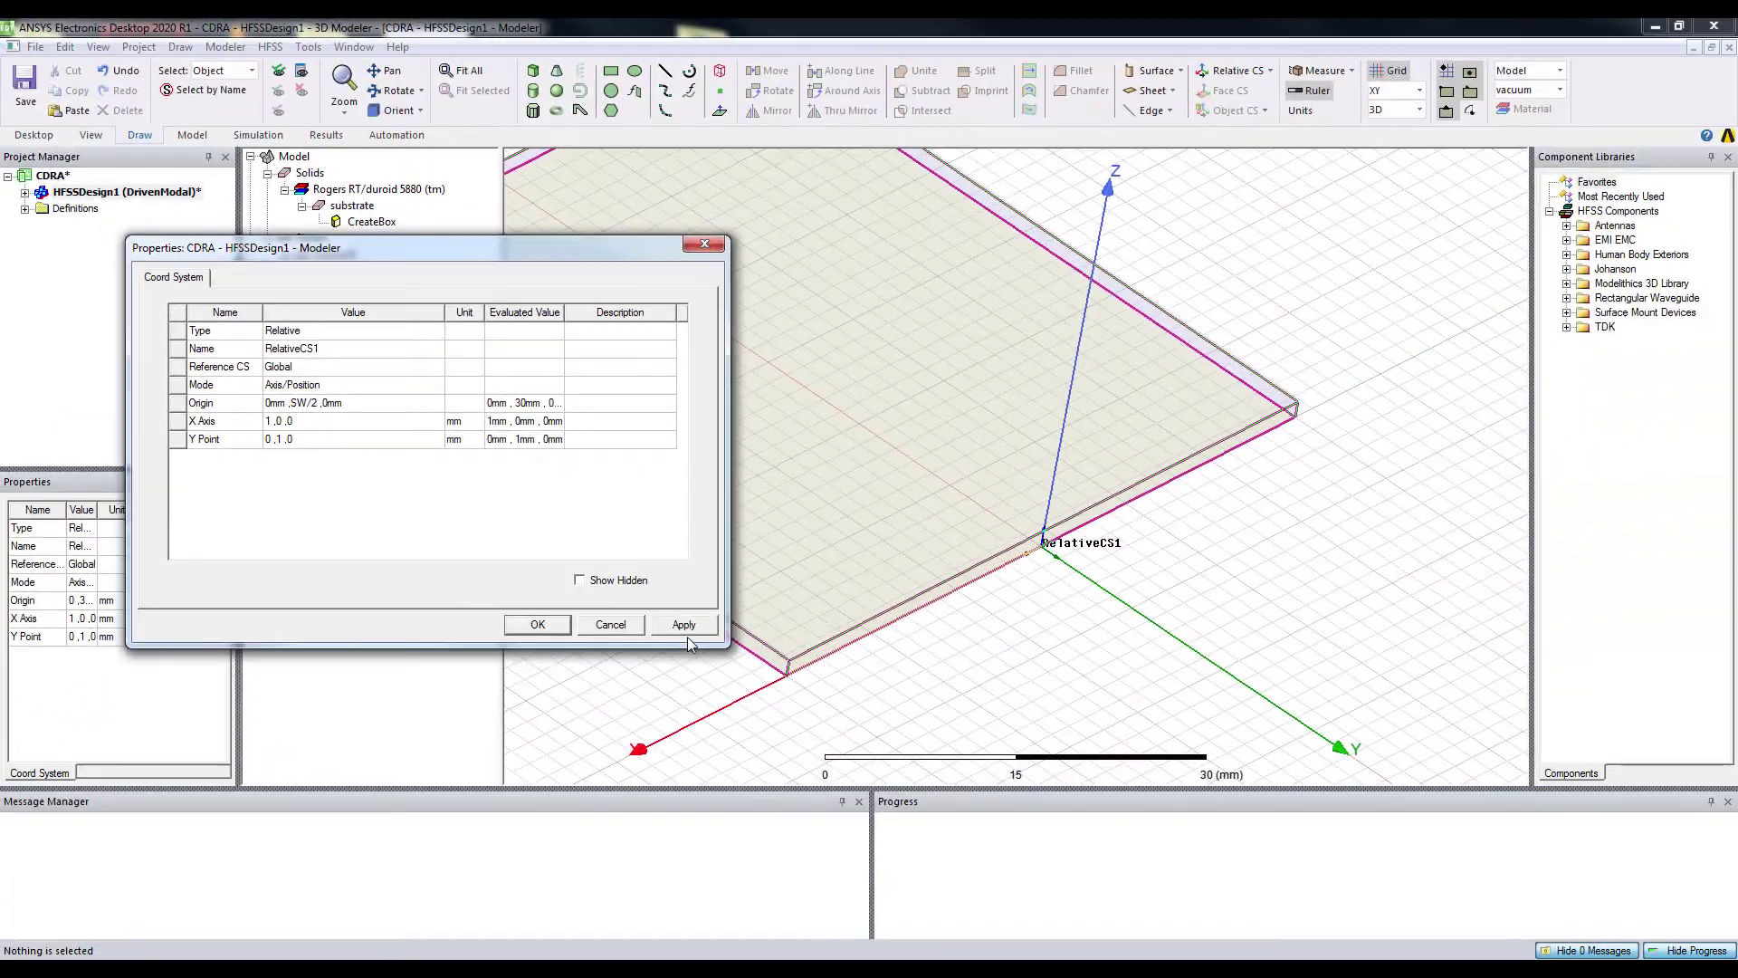
click(1344, 916)
click(538, 625)
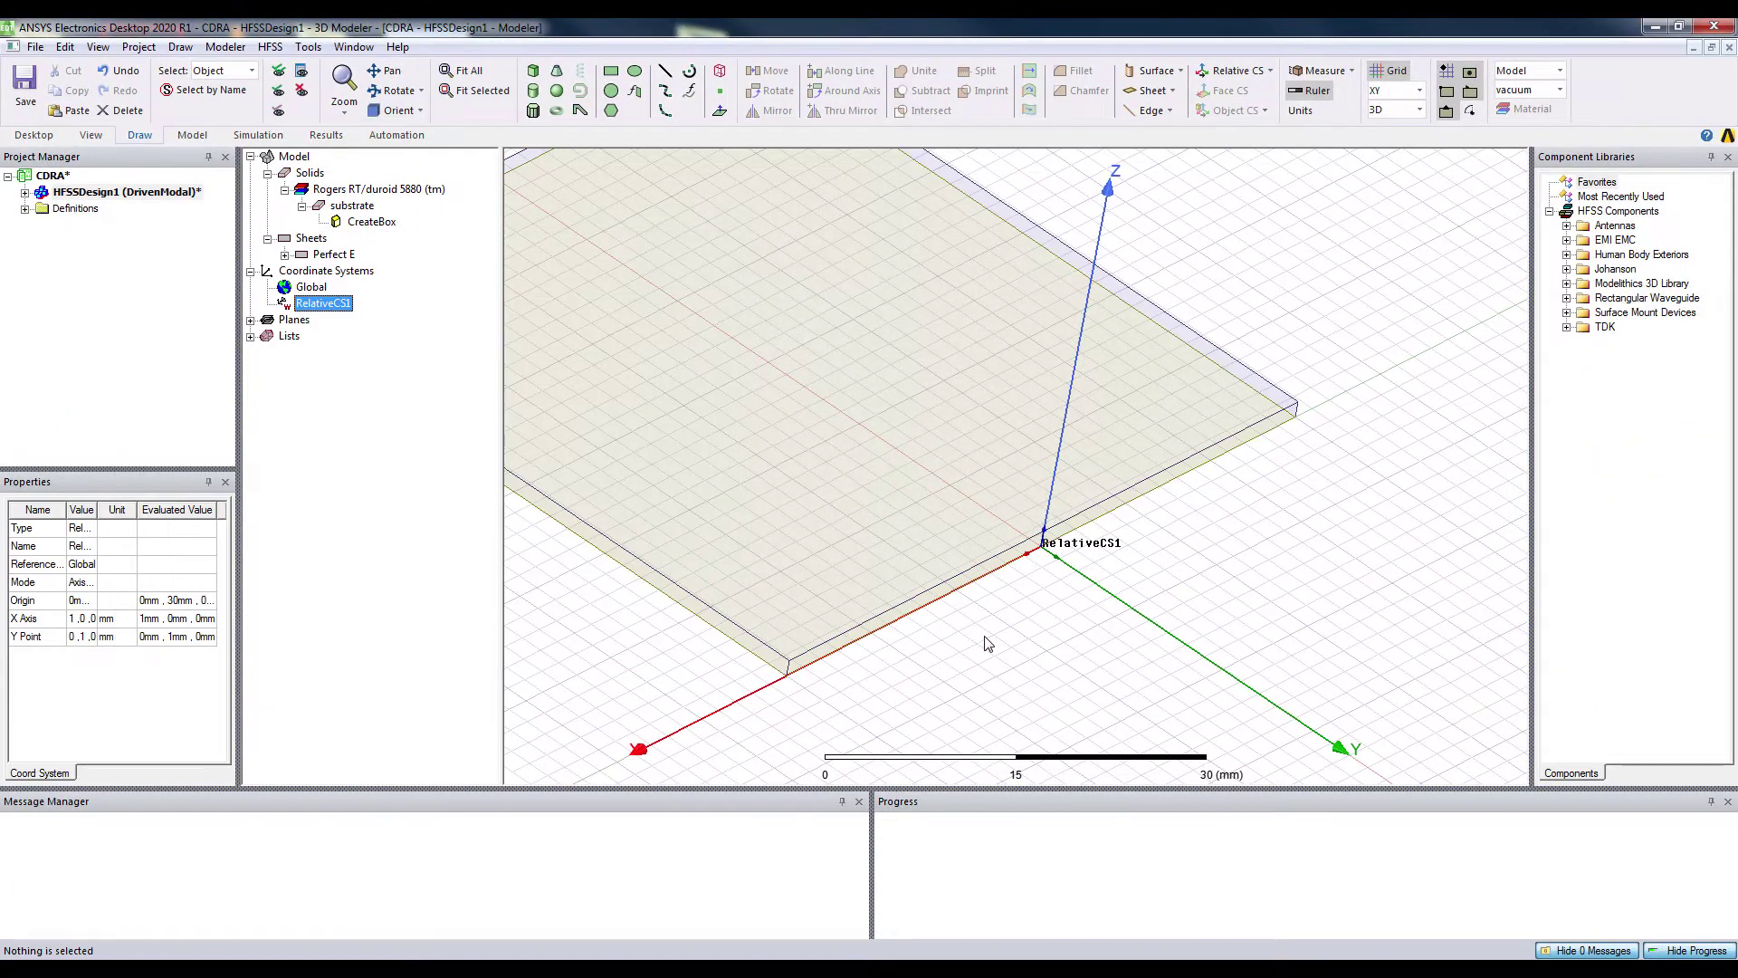
click(1017, 640)
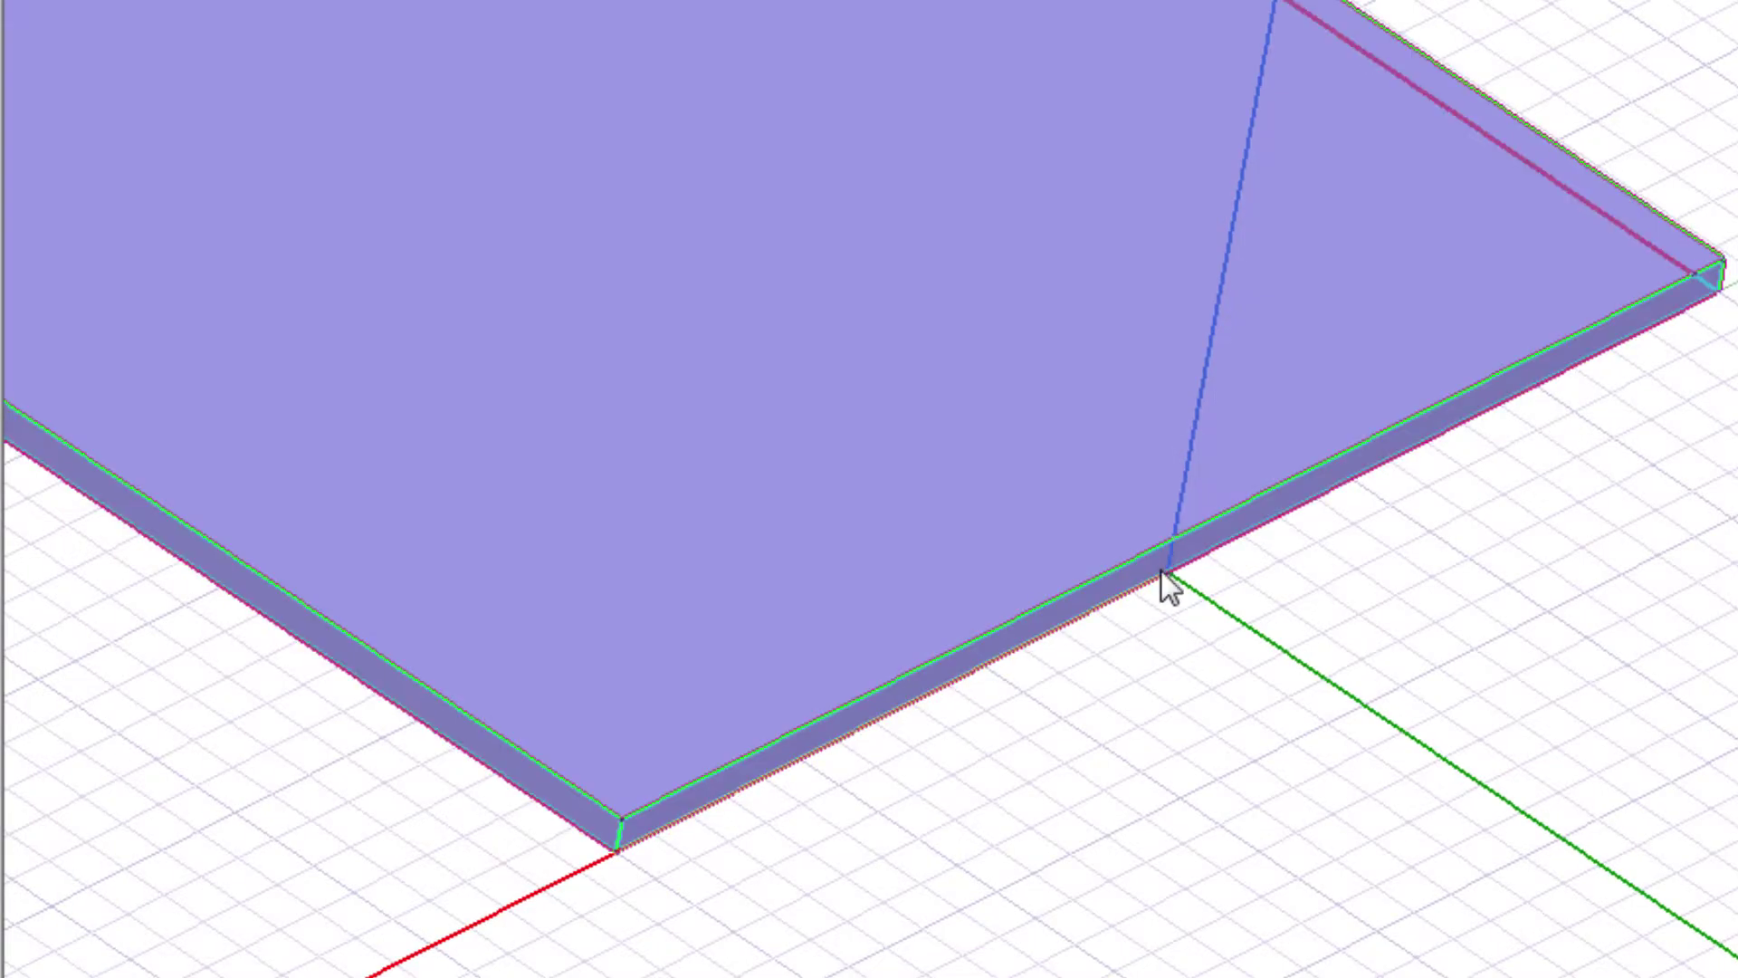
Set the Z coordinate of the RelativeCS1 origin to SH and apply it
click(308, 298)
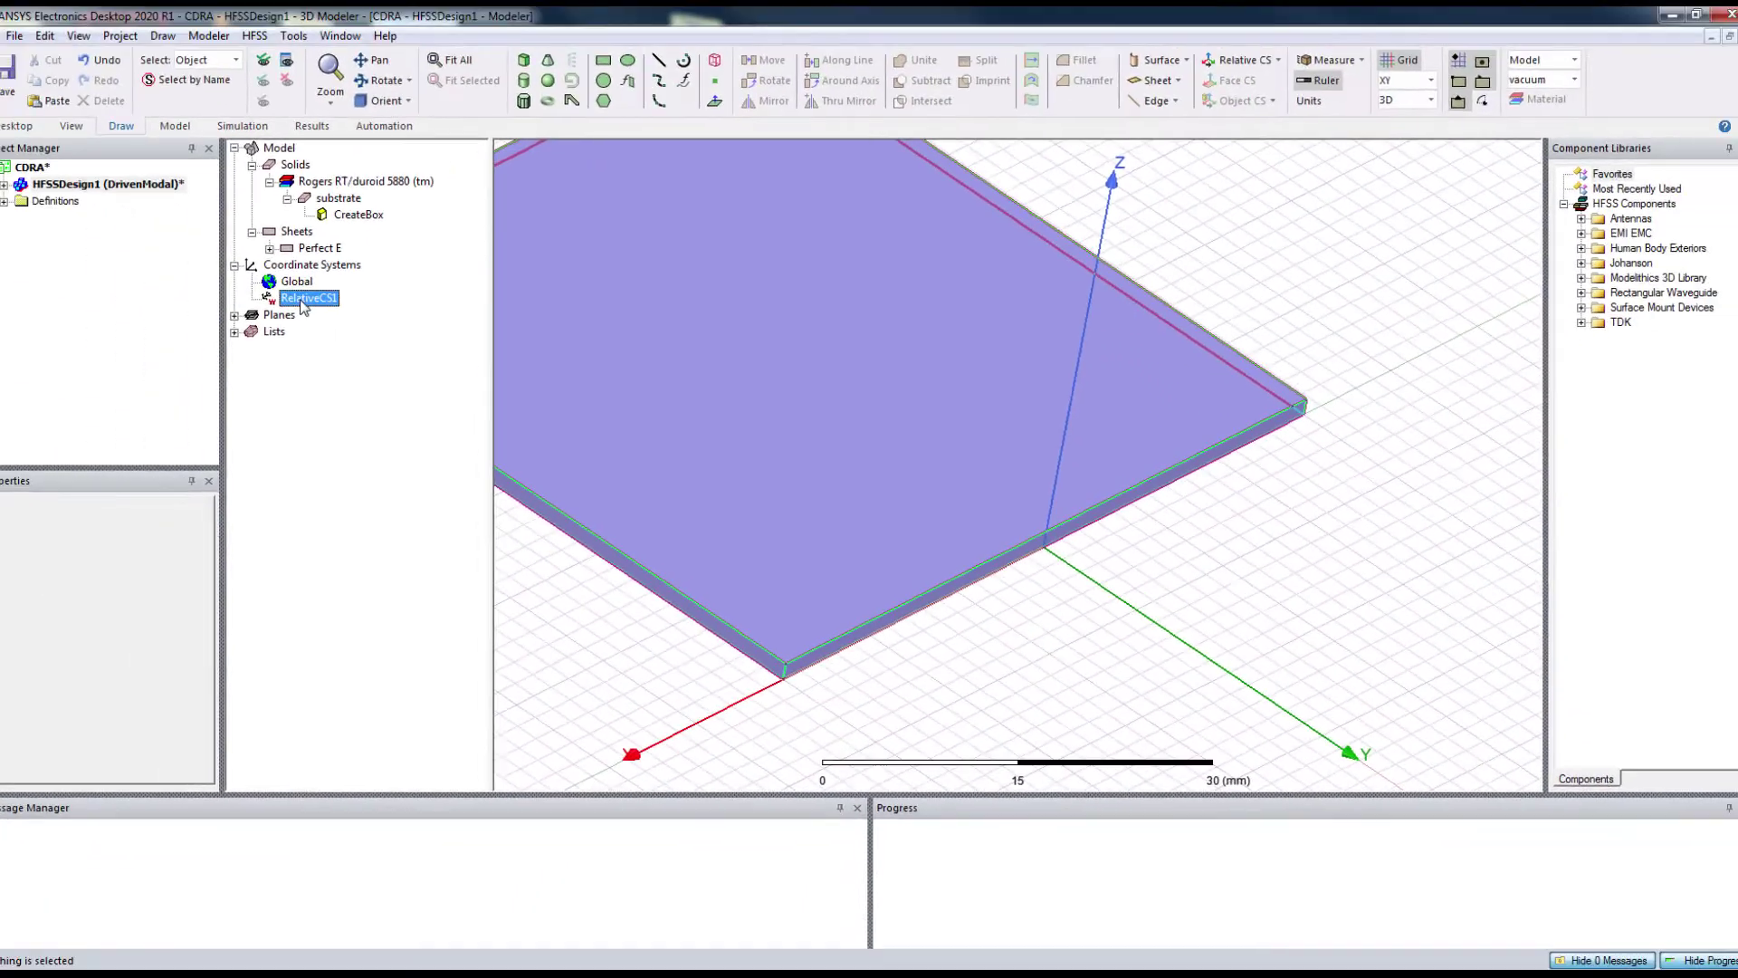
double_click(308, 298)
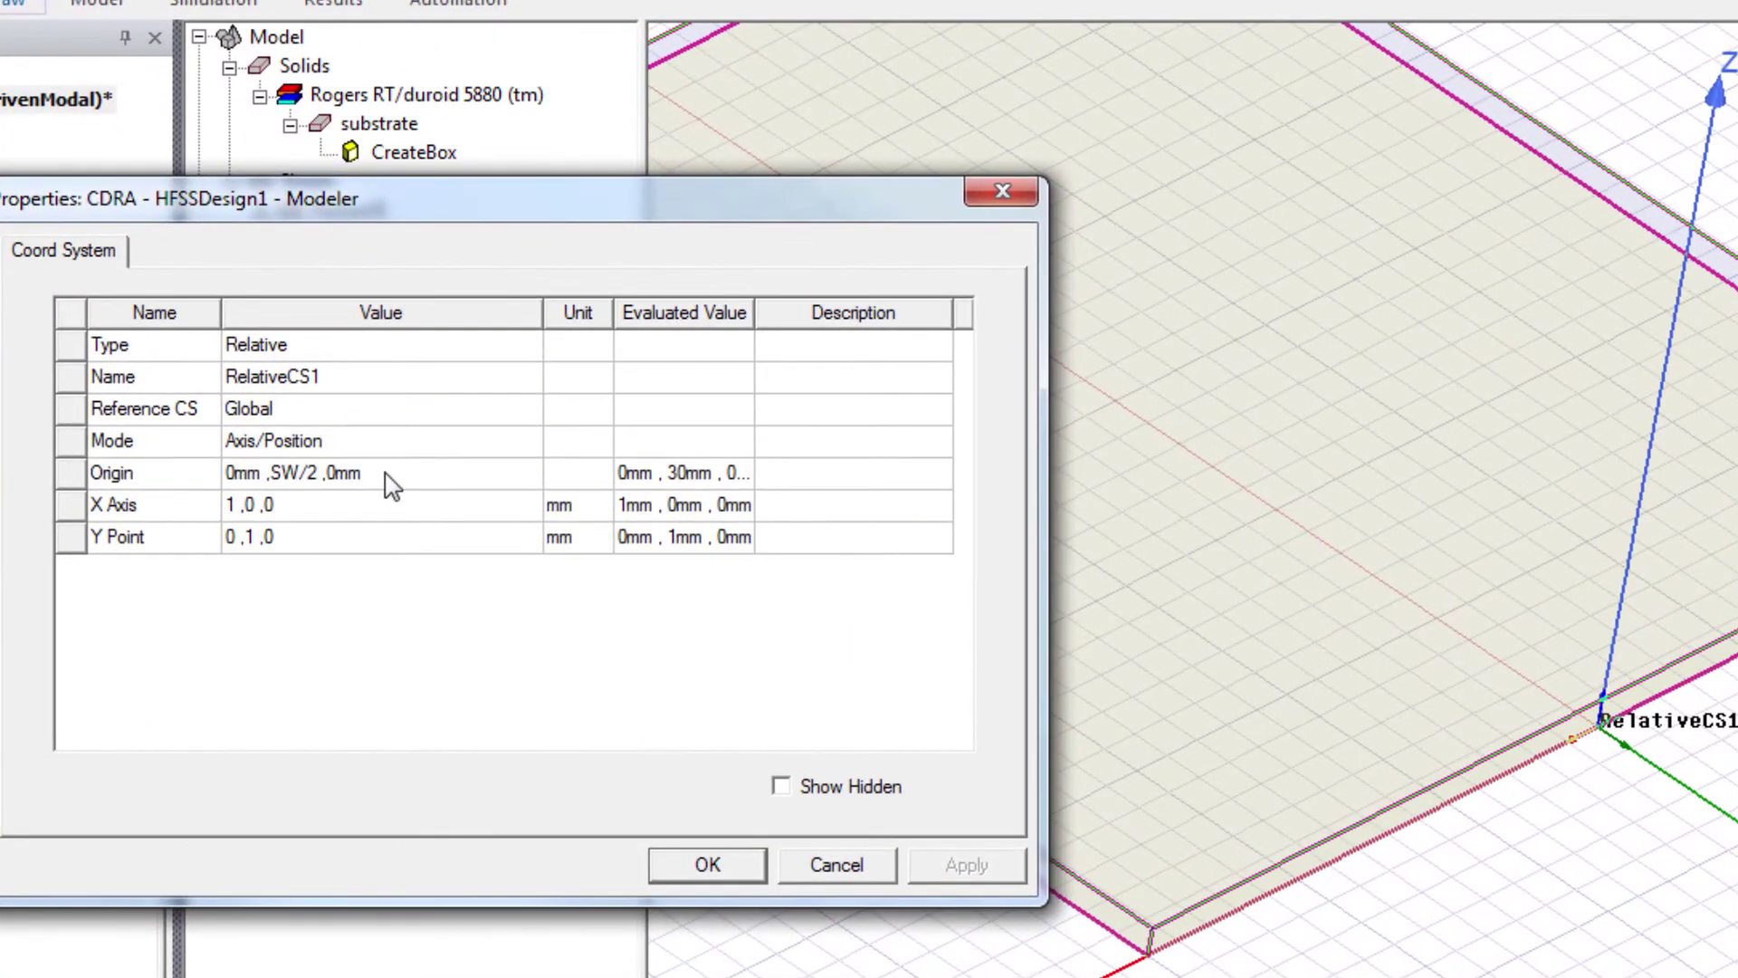
click(335, 403)
drag(373, 481, 329, 477)
key(Tab)
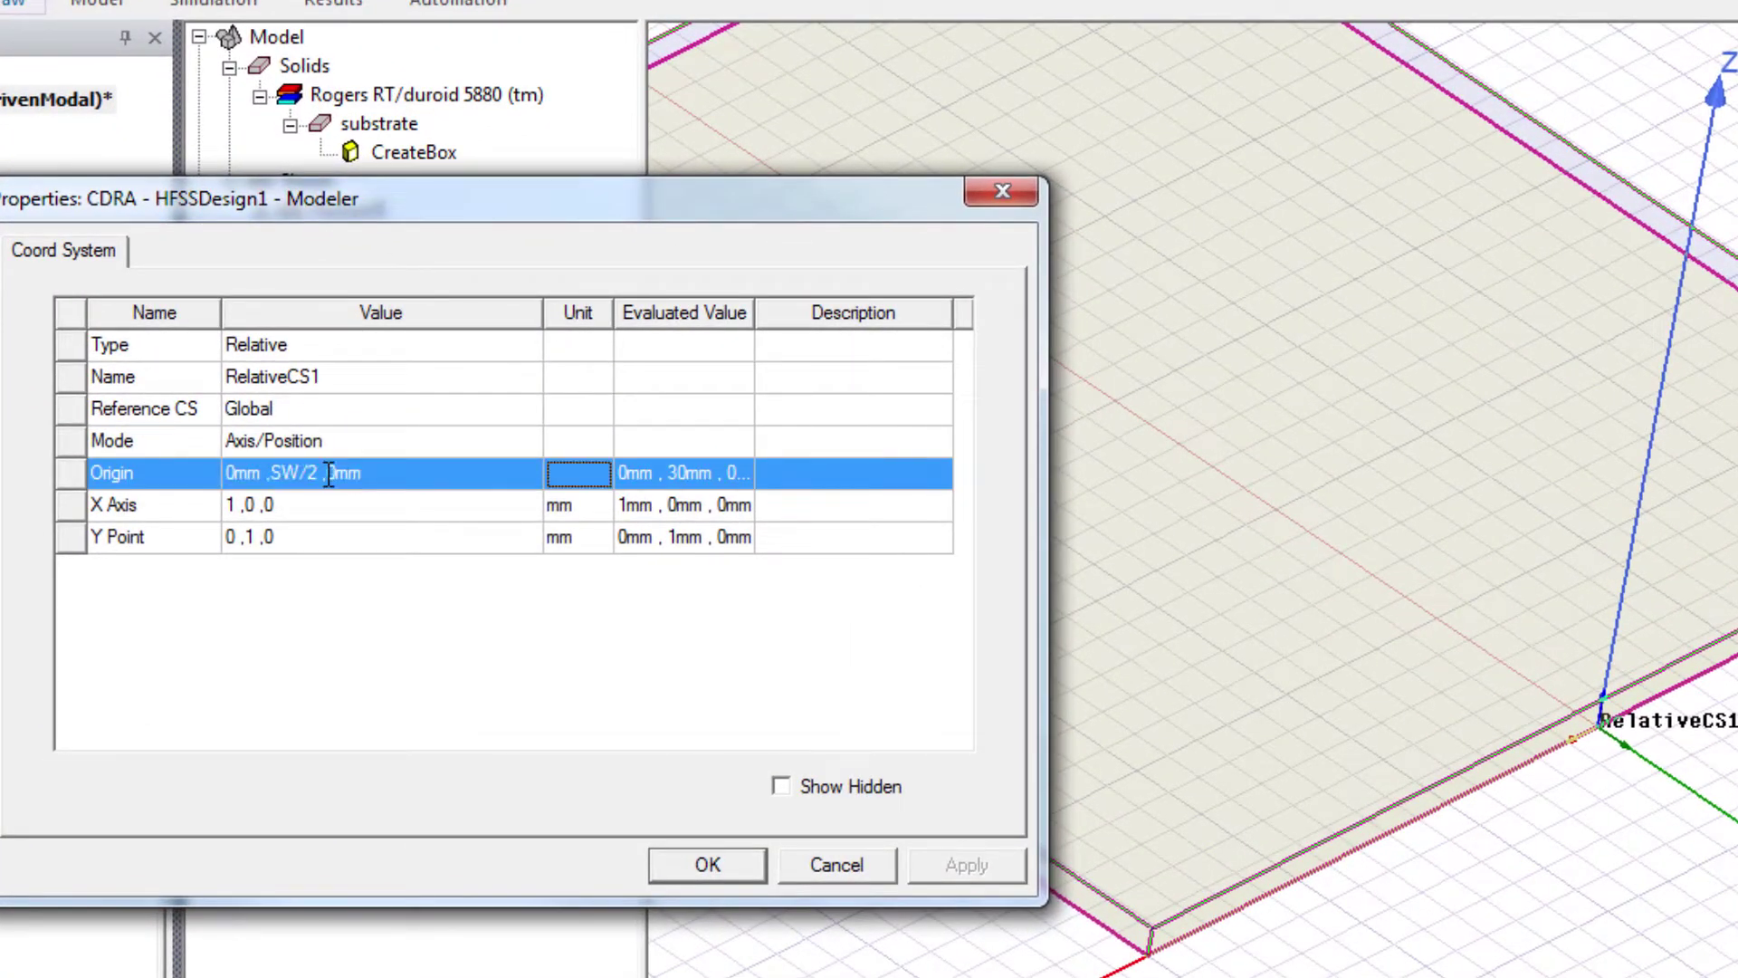
click(329, 477)
drag(362, 477, 316, 483)
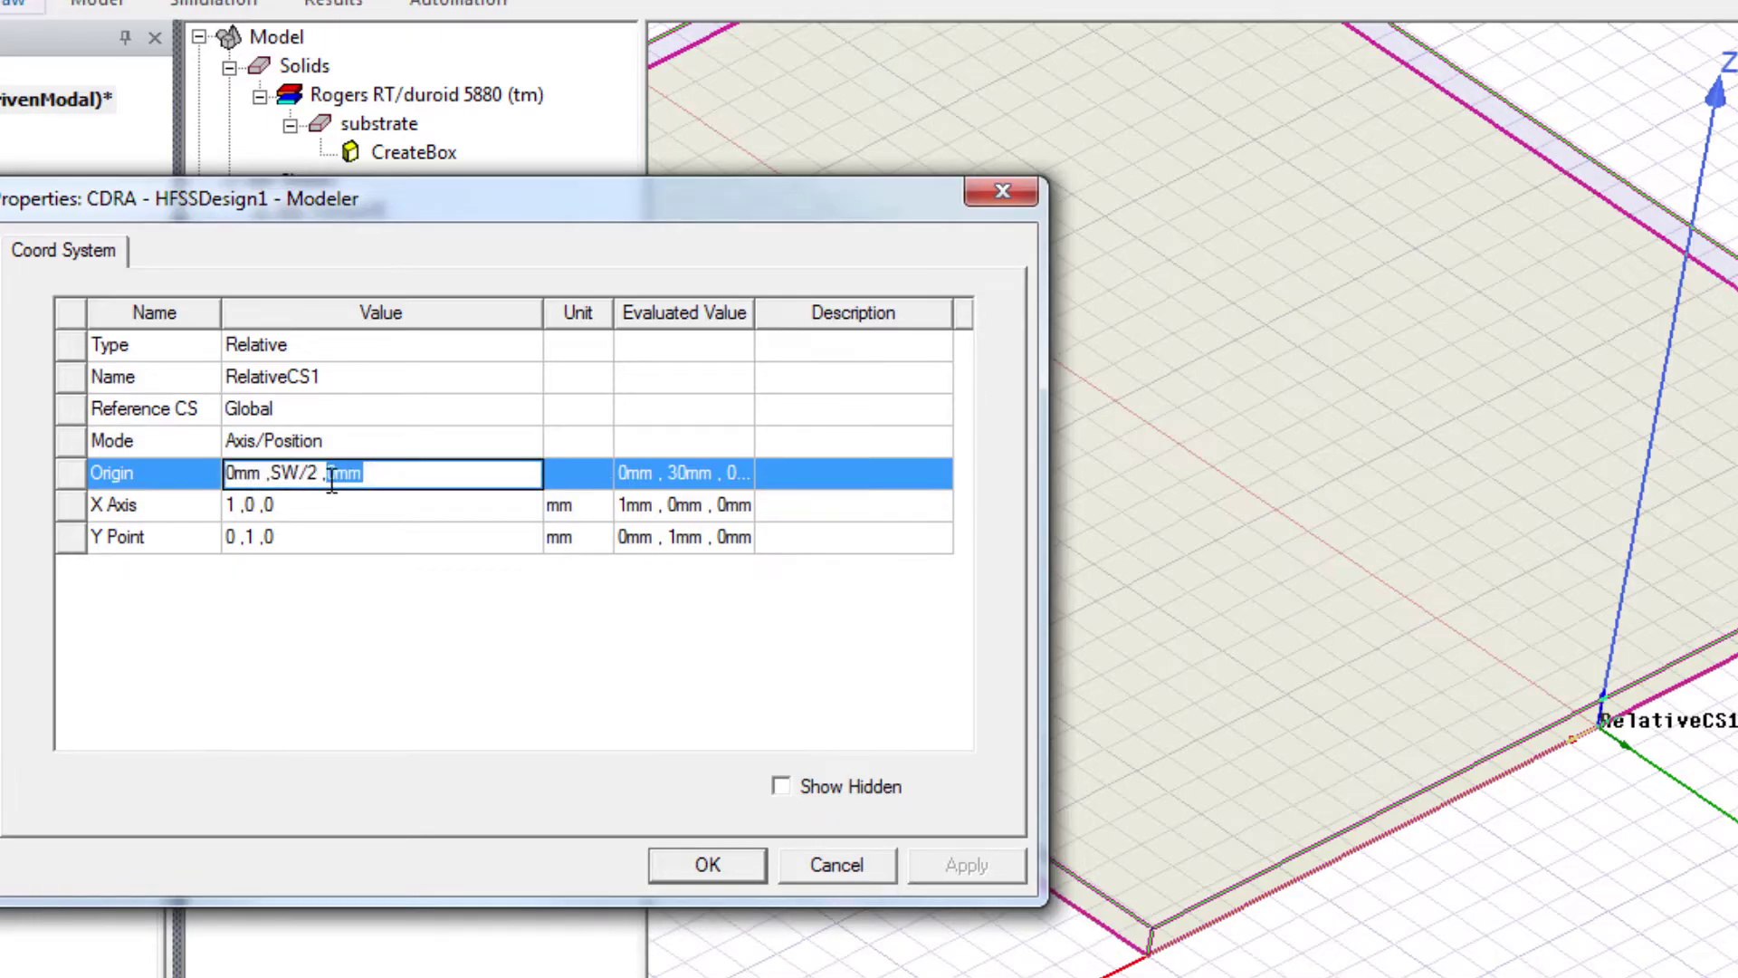
text(SH)
key(Return)
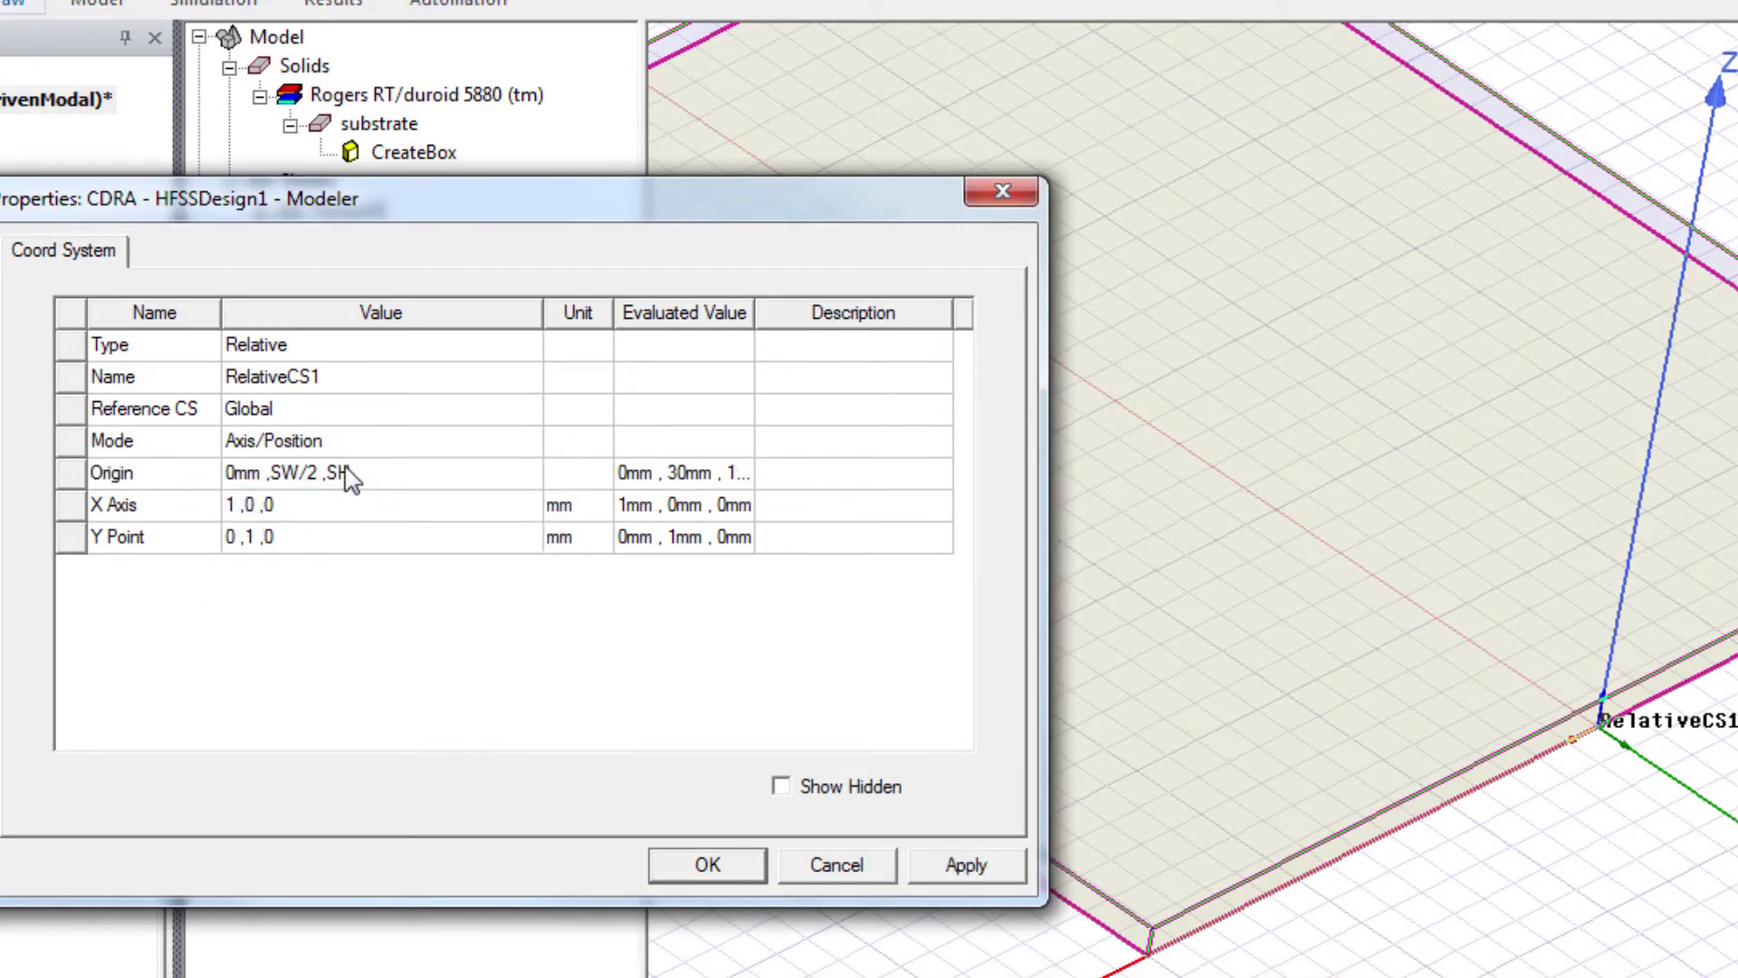
click(994, 875)
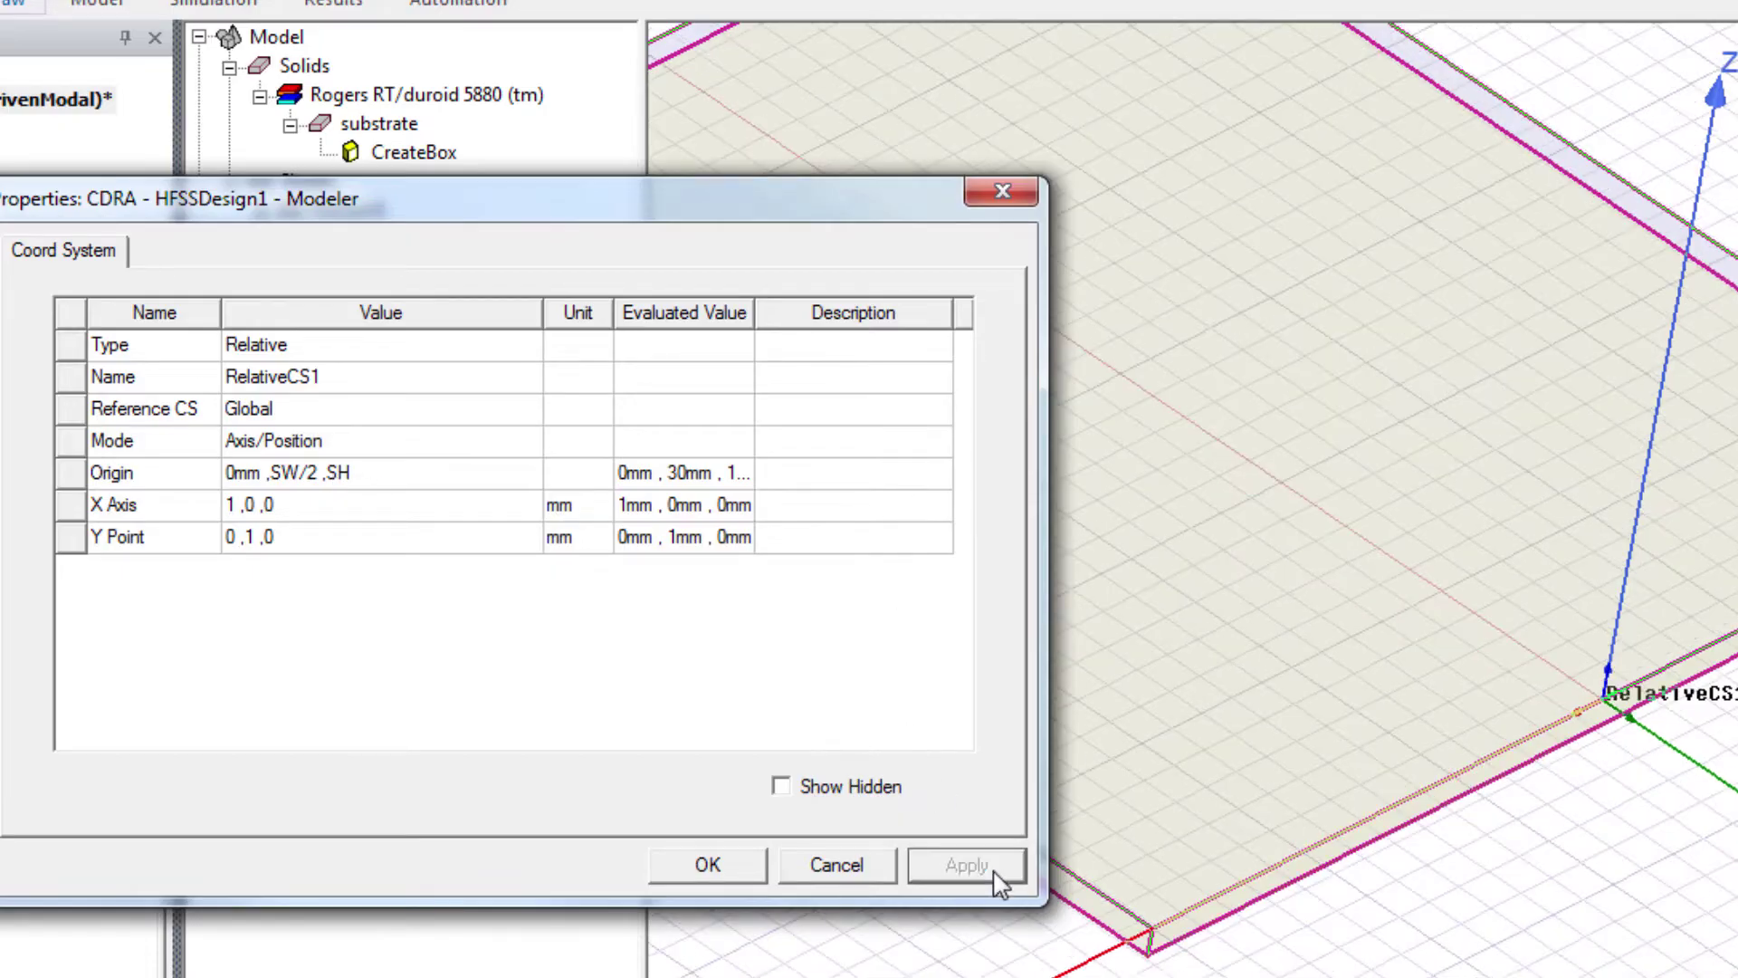
click(697, 869)
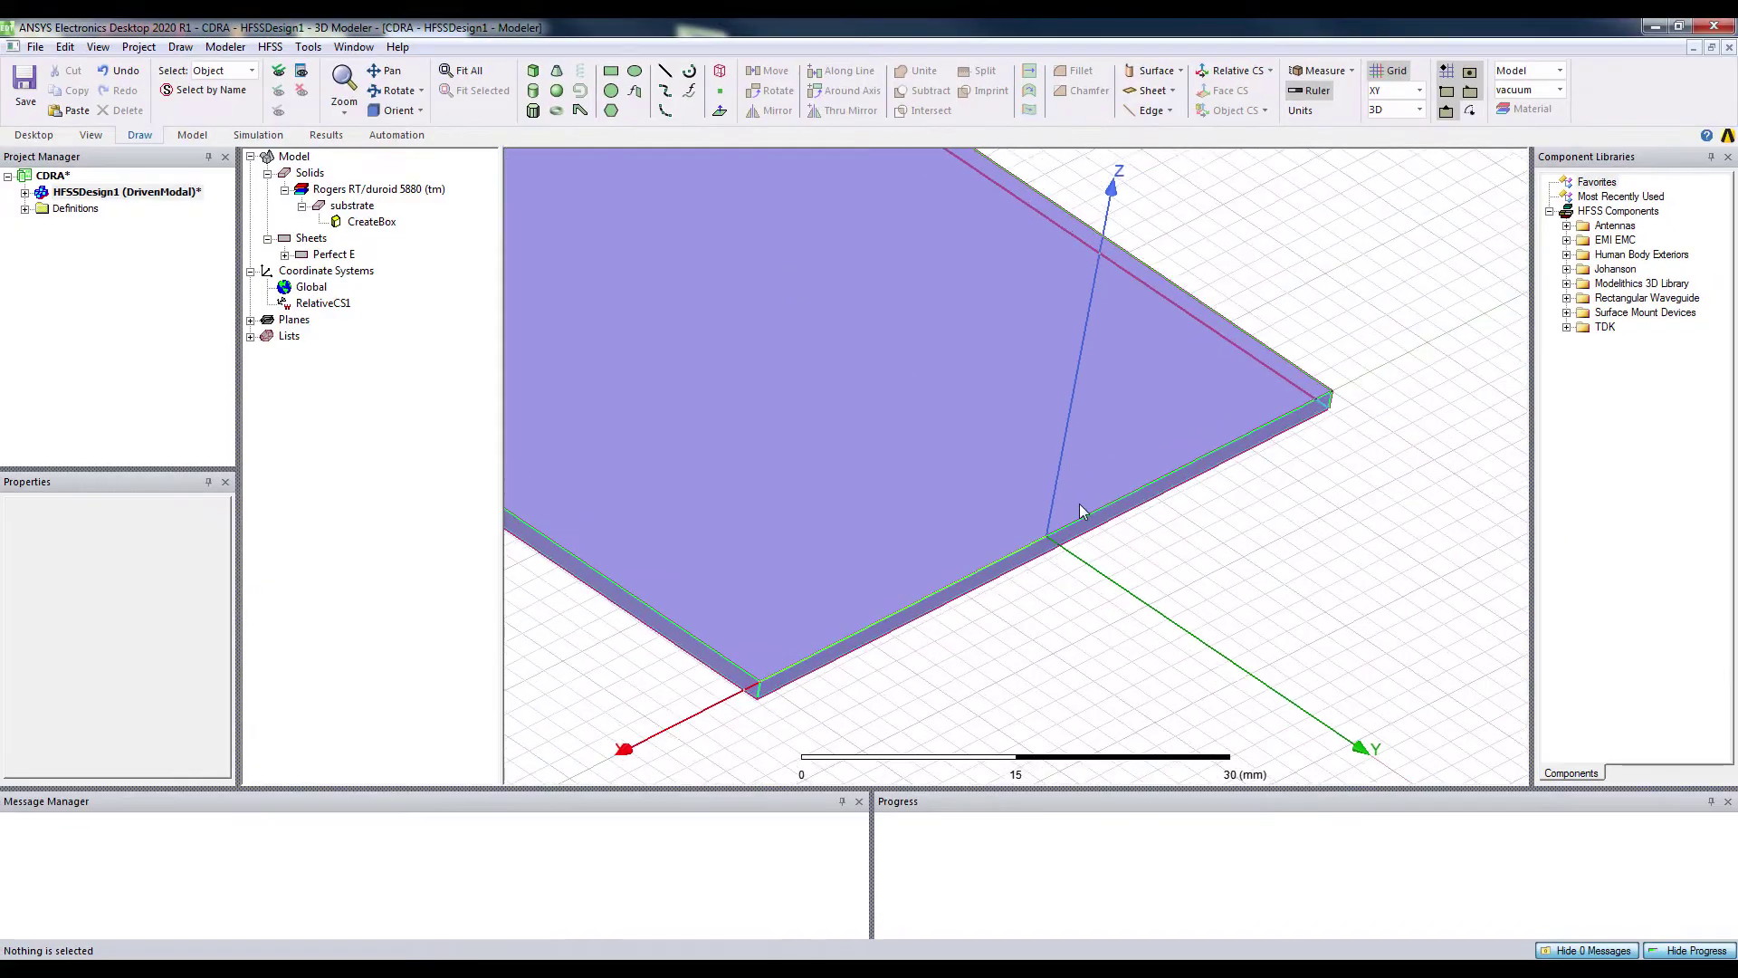
Draw a rectangle about 4 by 36 mm on the substrate's top face, running inward from the edge at the RelativeCS1 origin
scroll(1079, 504, down, 3)
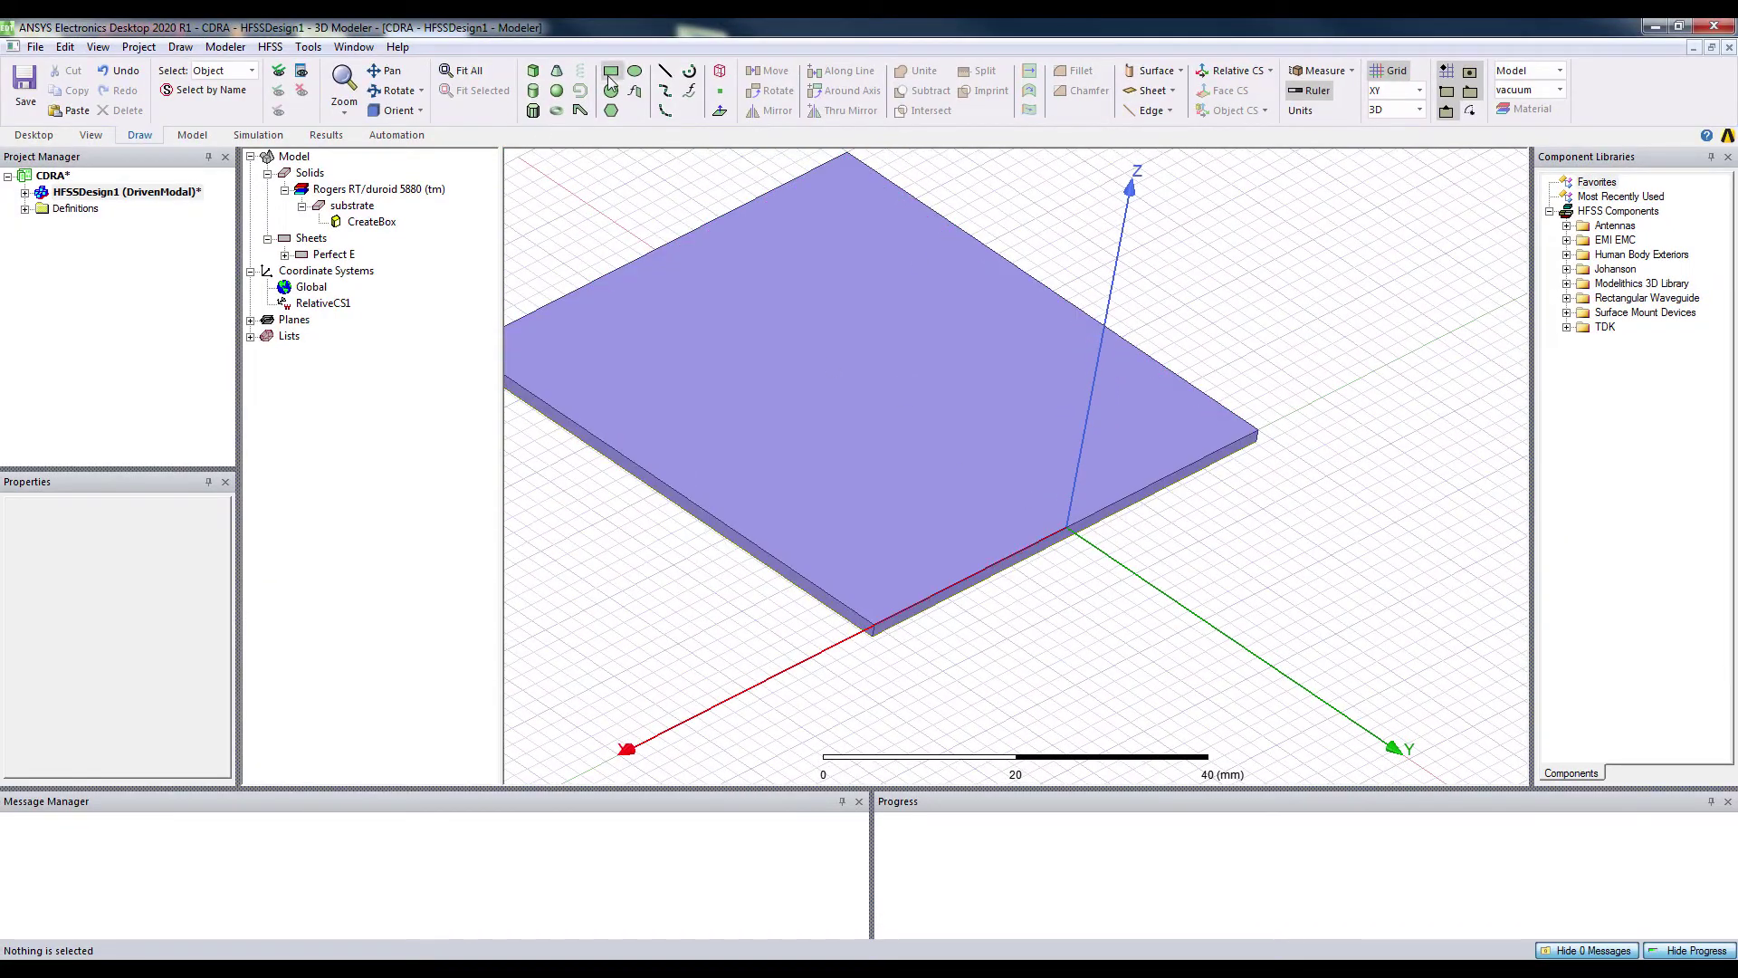
click(611, 73)
click(1084, 515)
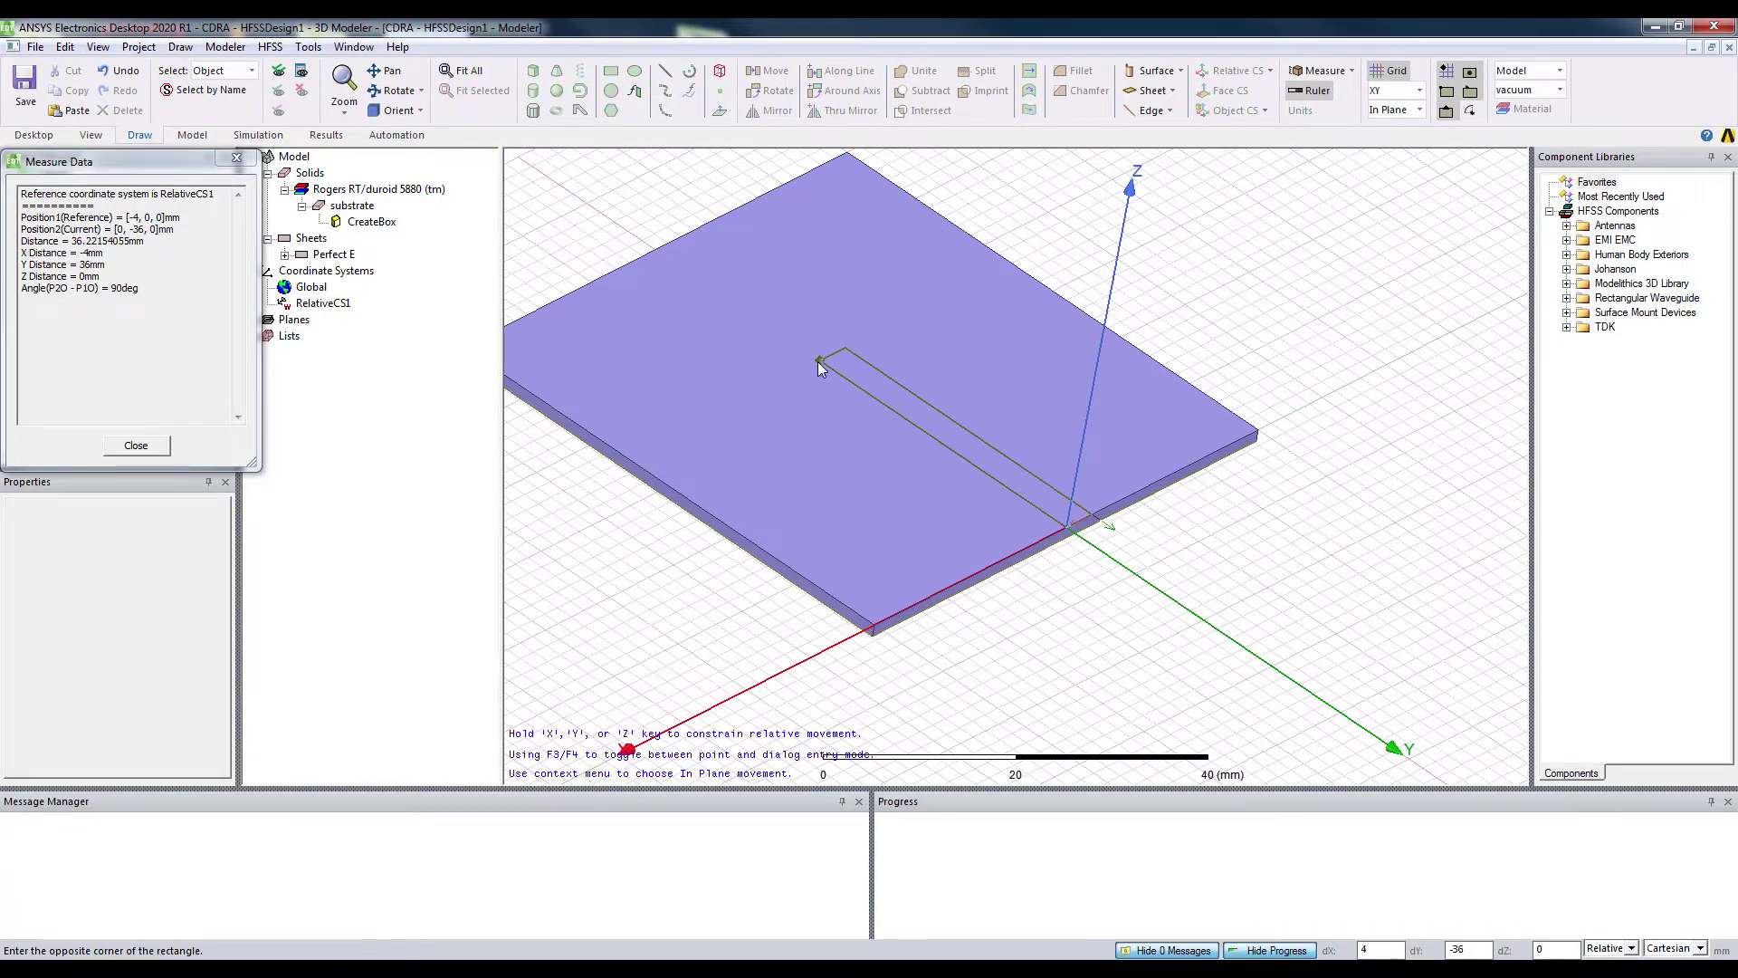
click(819, 363)
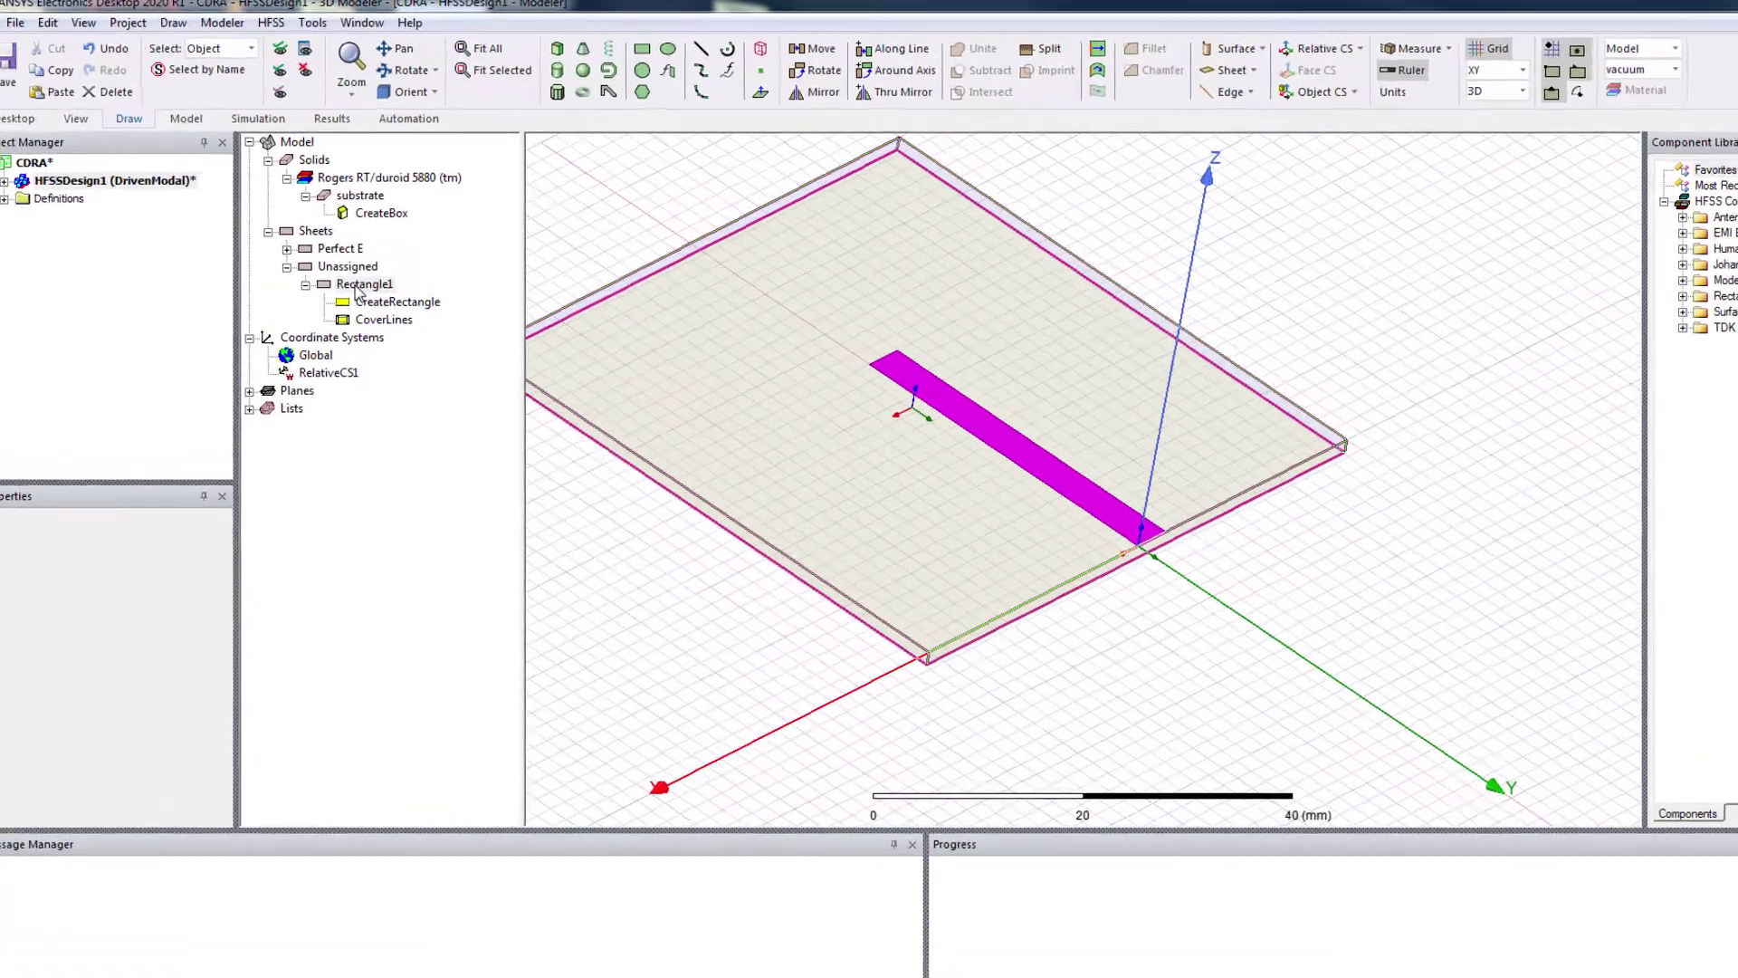
Rename the new rectangle as microstrip and color it yellow
double_click(349, 290)
click(380, 372)
click(382, 340)
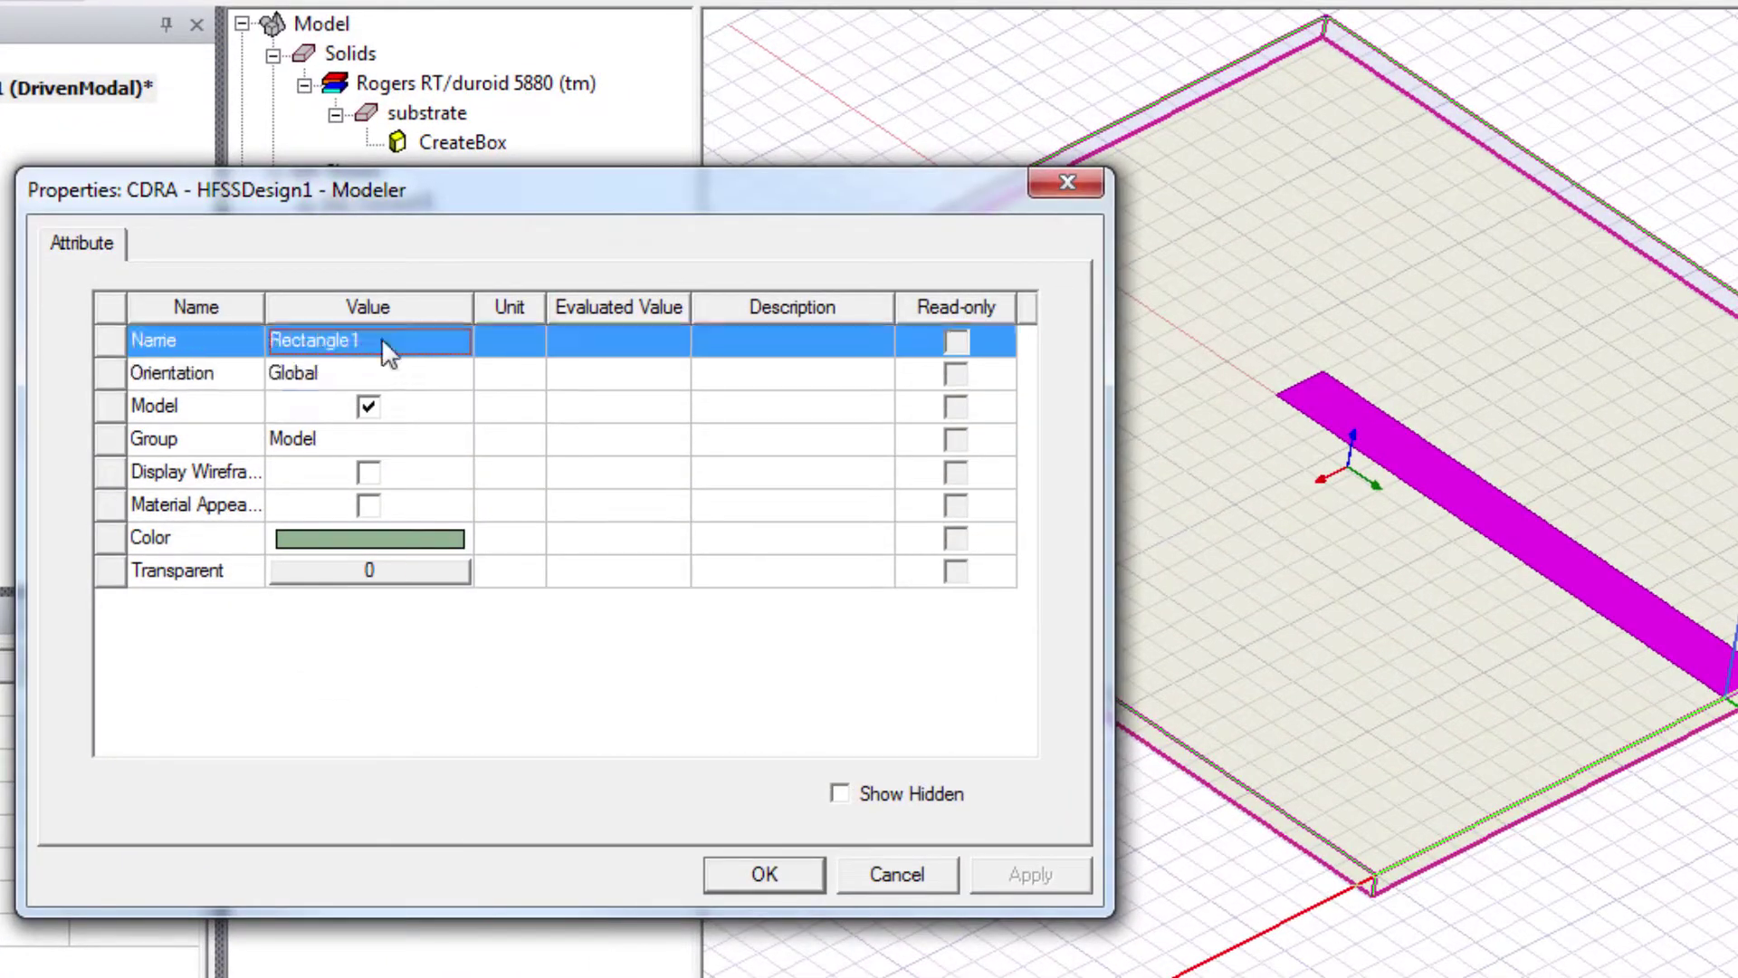
text(micros)
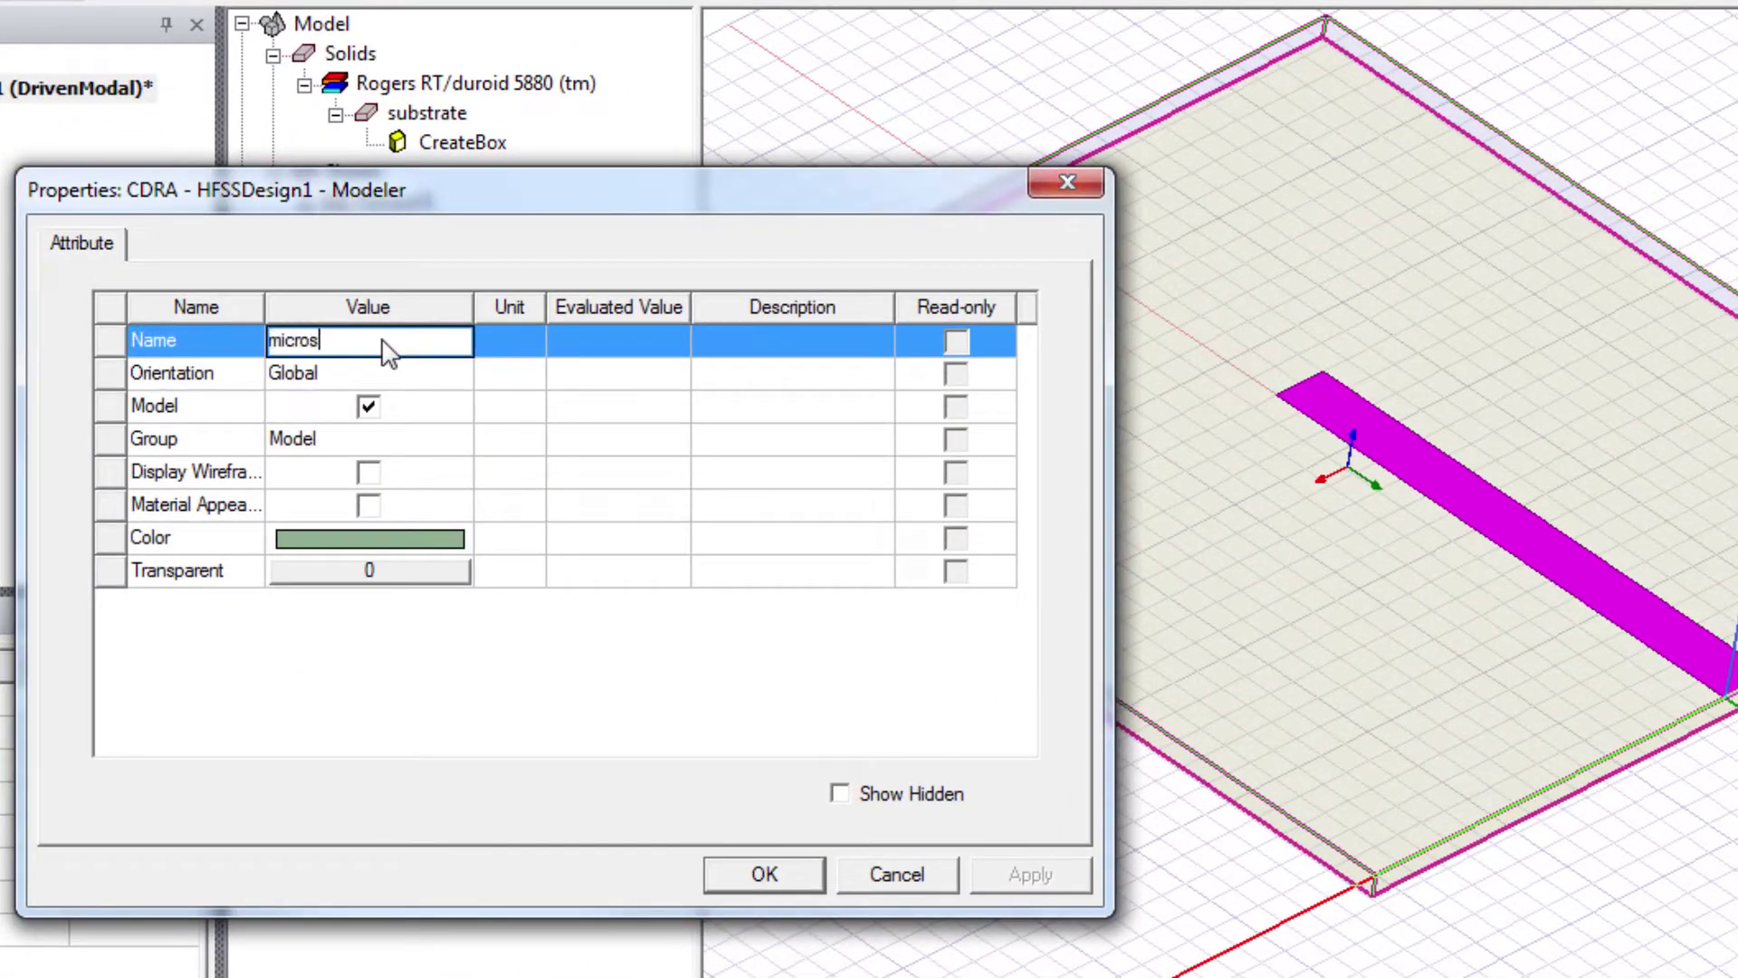
click(308, 539)
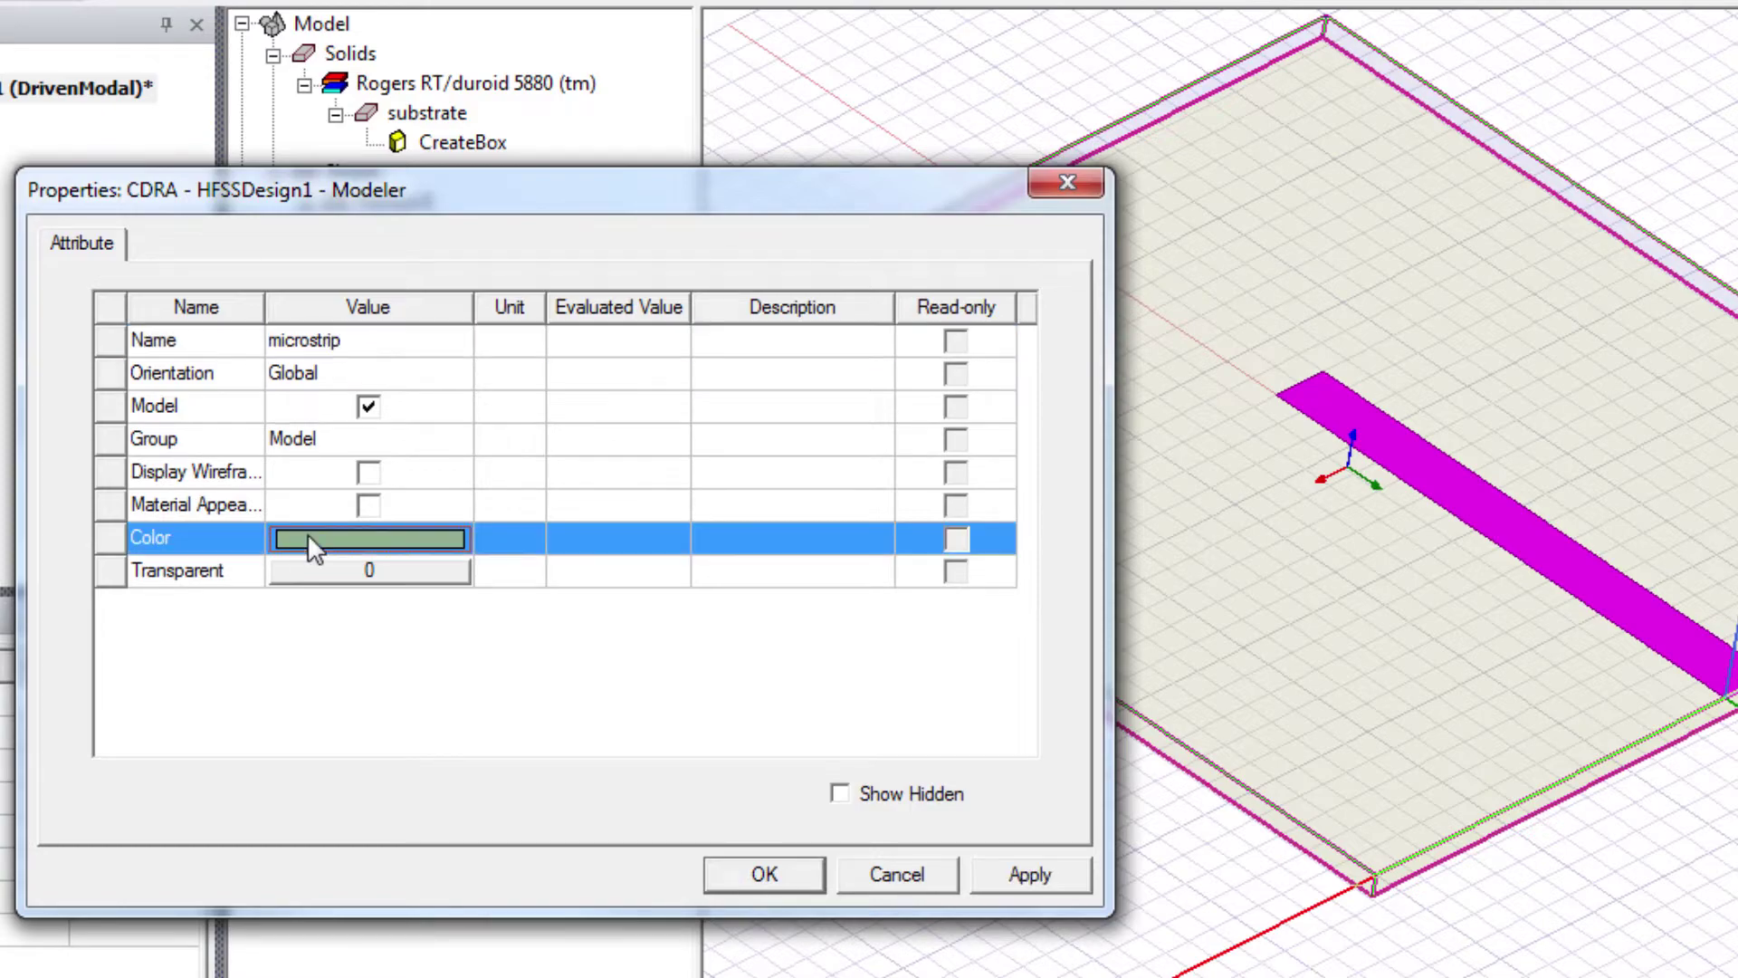
click(308, 539)
click(272, 409)
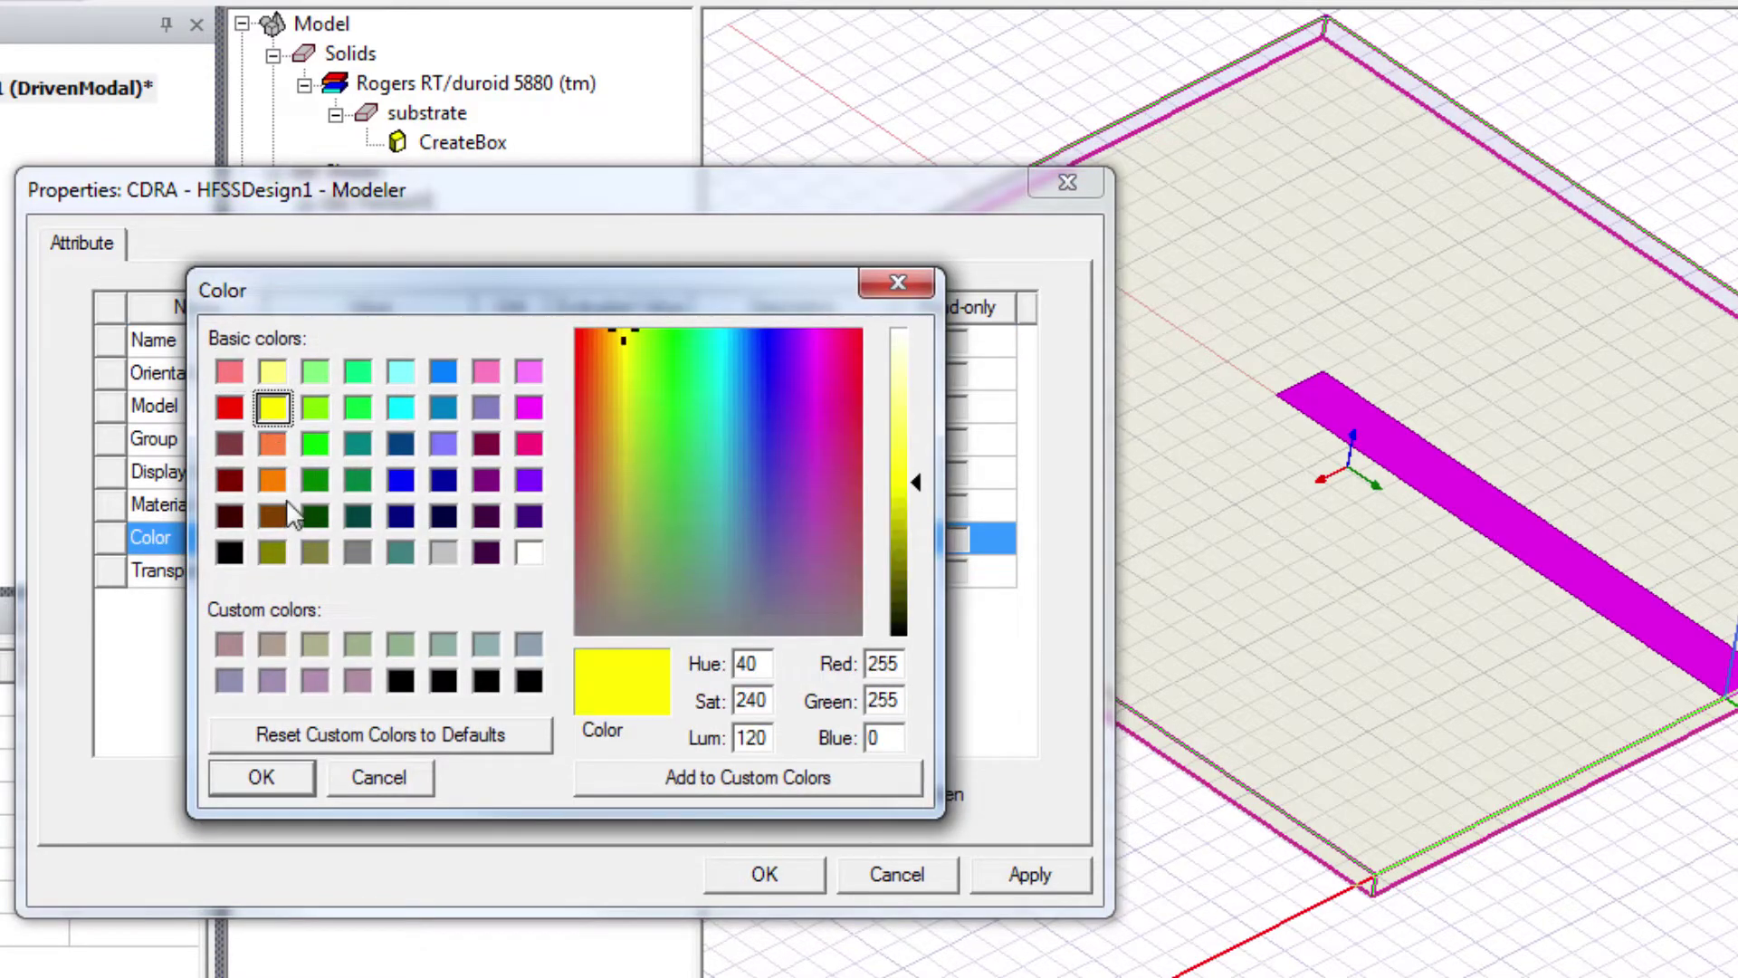
click(303, 784)
click(788, 871)
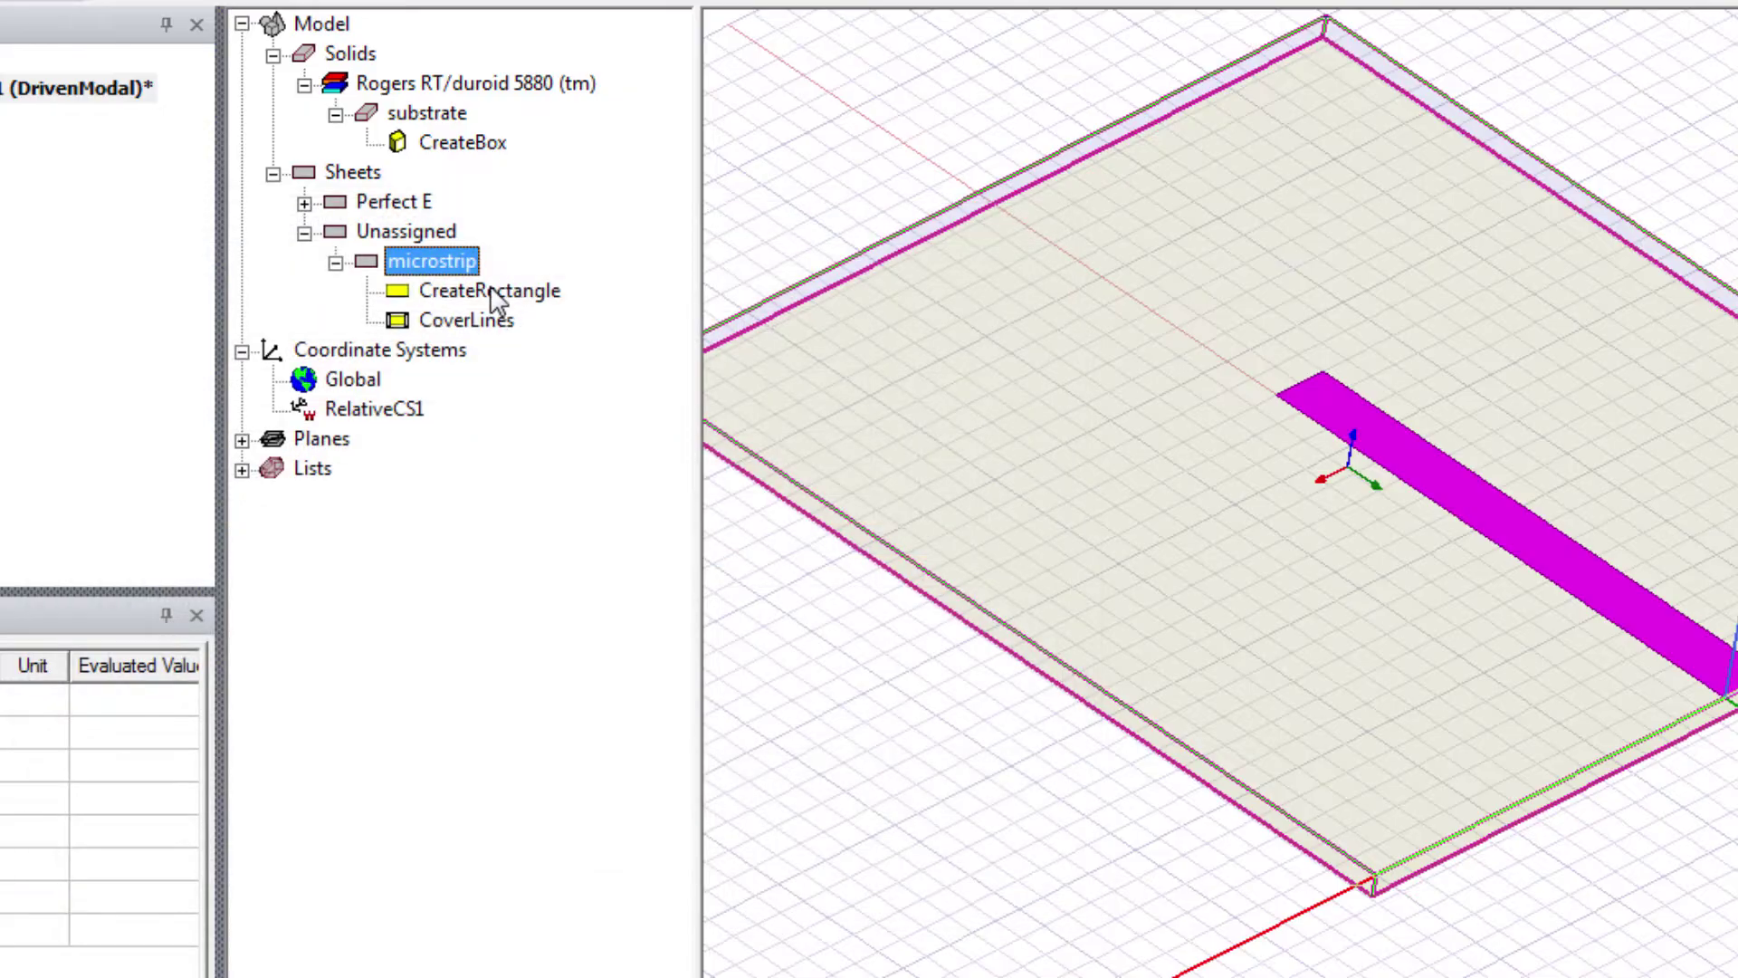
Set the X position of the microstrip rectangle to -MW/2, defining the new variable MW as 4.65 mm
double_click(490, 289)
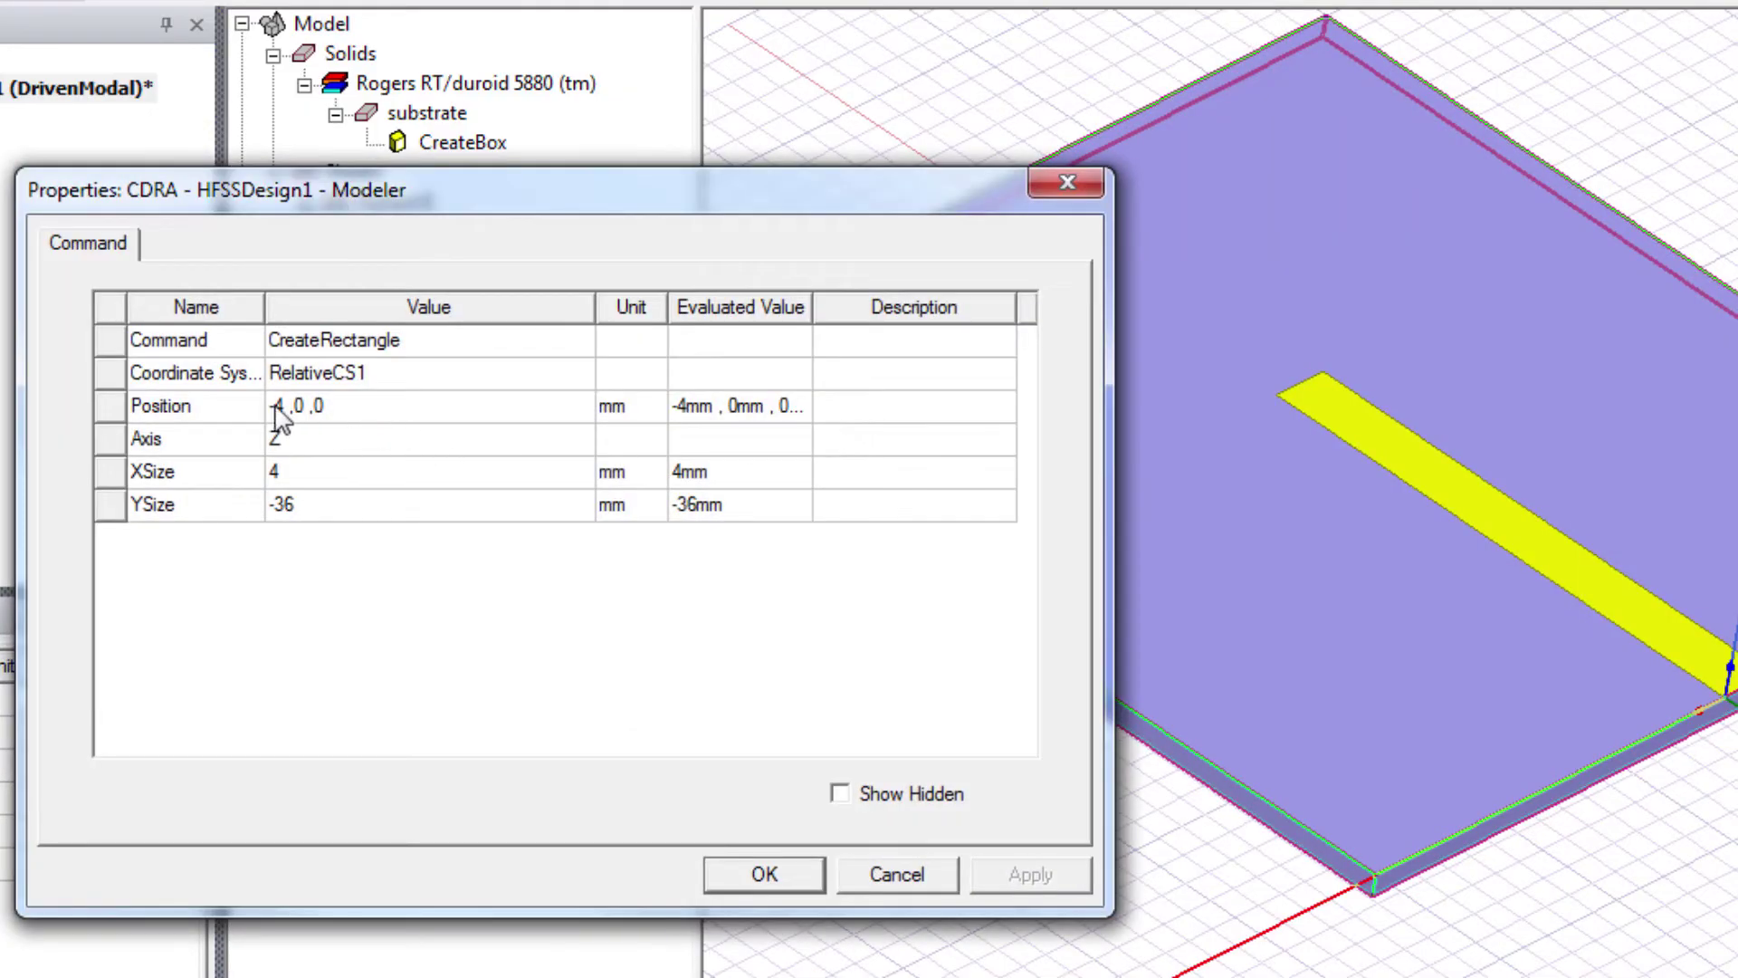
click(271, 407)
click(271, 406)
drag(286, 406, 273, 406)
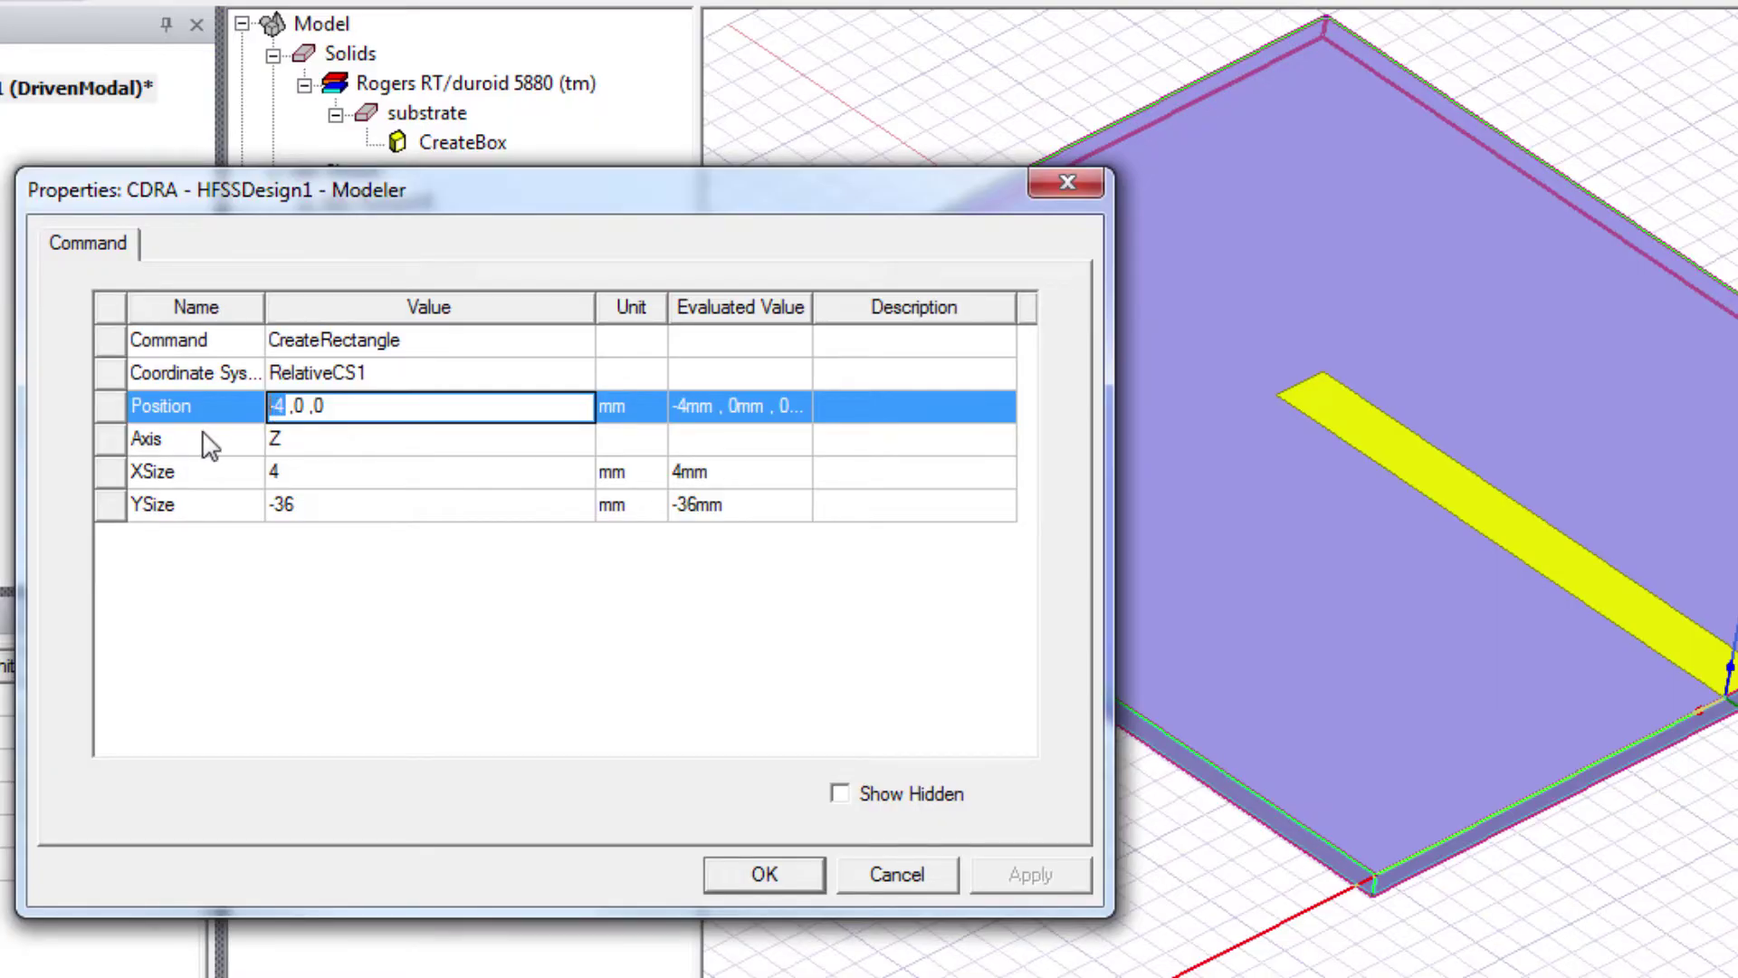
text(-MW/2)
click(307, 502)
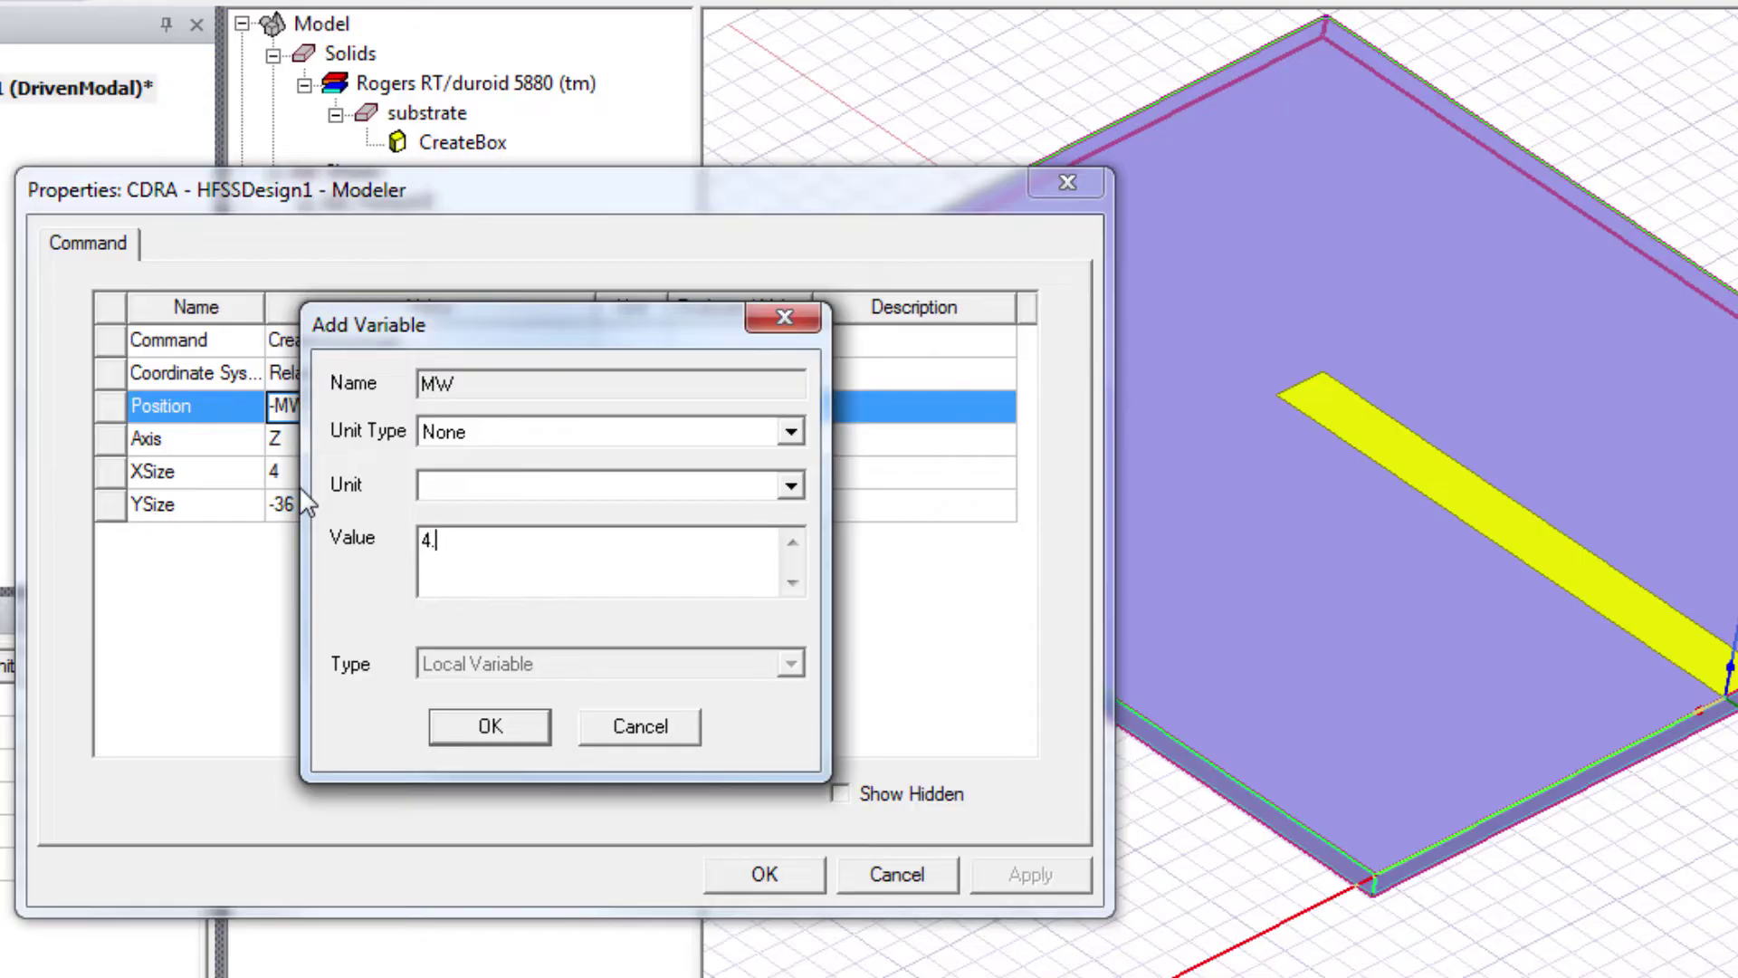
text(4.65mm)
key(Return)
key(Return)
key(Return)
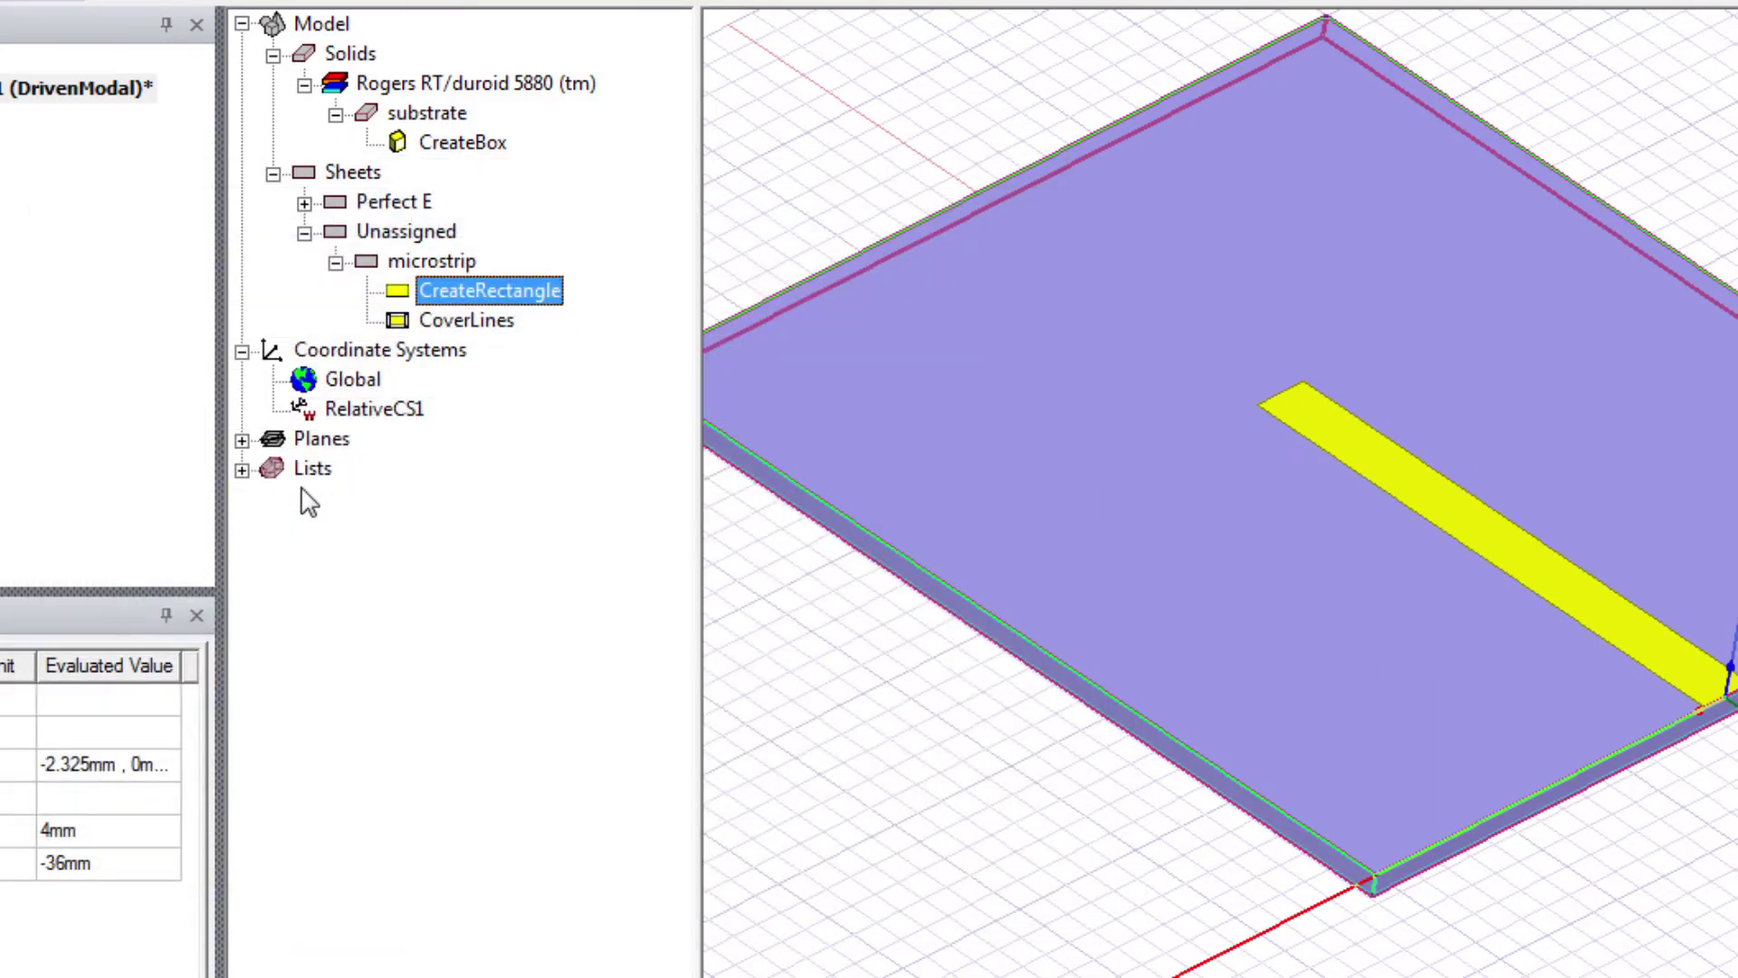
Set the X size of the microstrip rectangle to the variable MW
double_click(489, 292)
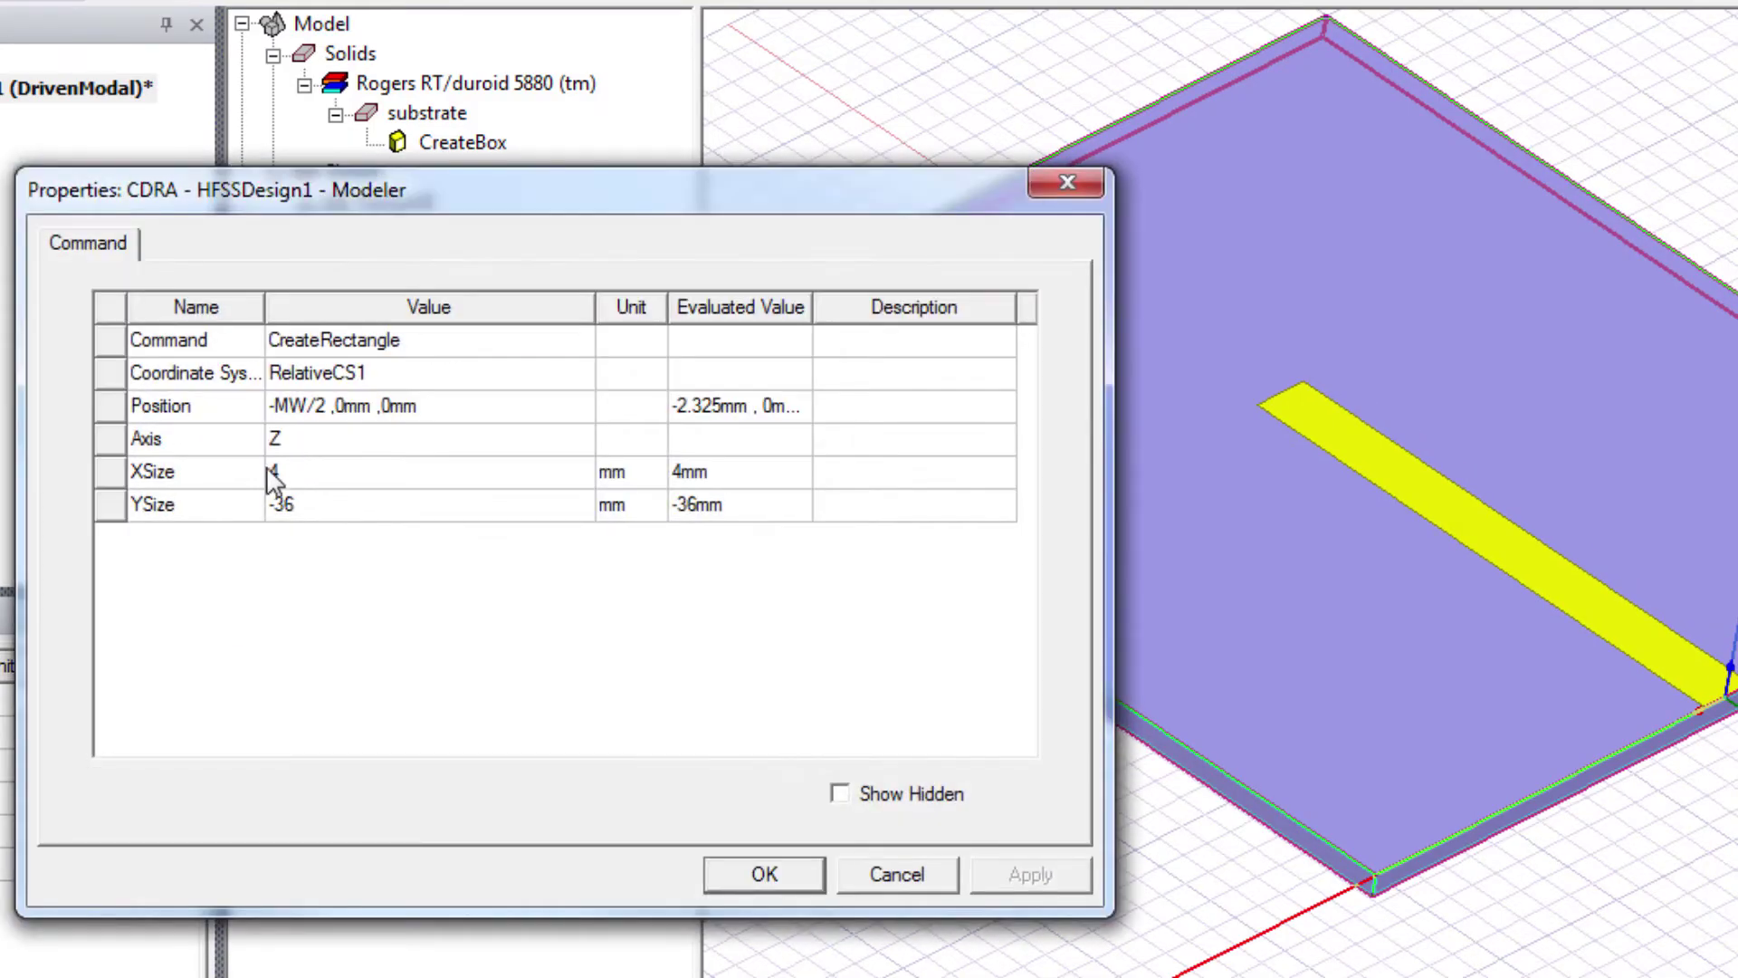
click(273, 478)
text(MW)
click(377, 628)
Set the Y size of the microstrip rectangle to -L, defining the new variable L as 40 mm, and accept the changes
click(337, 502)
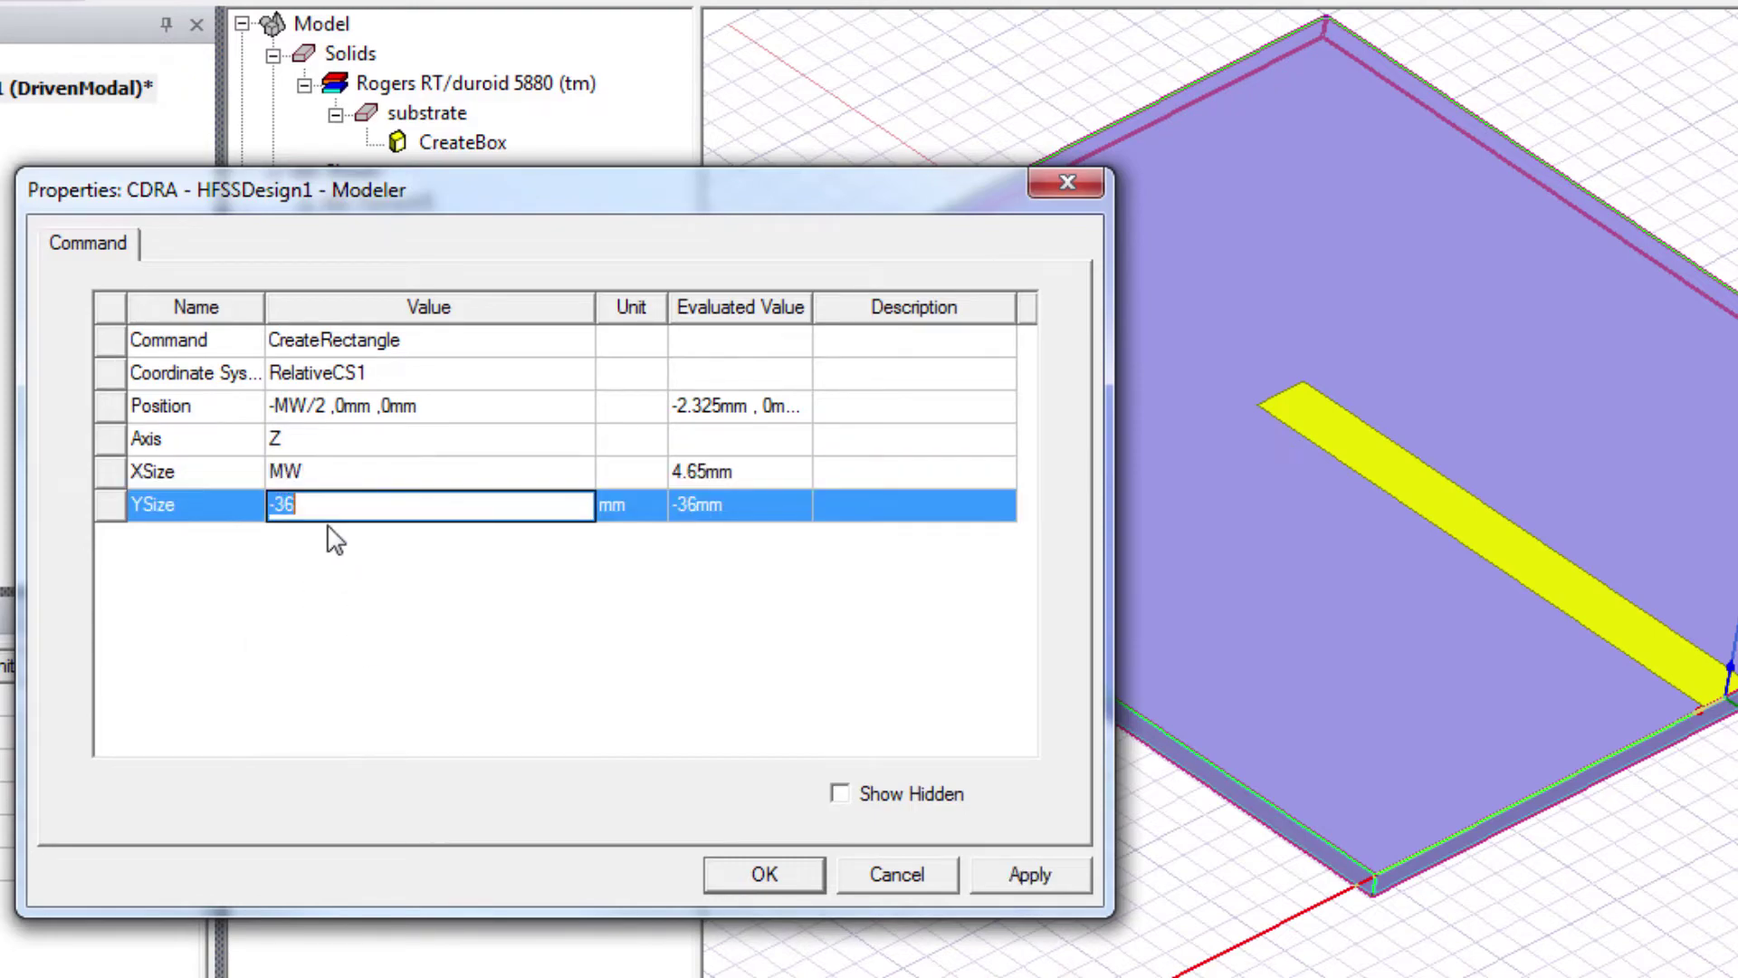
text(-L)
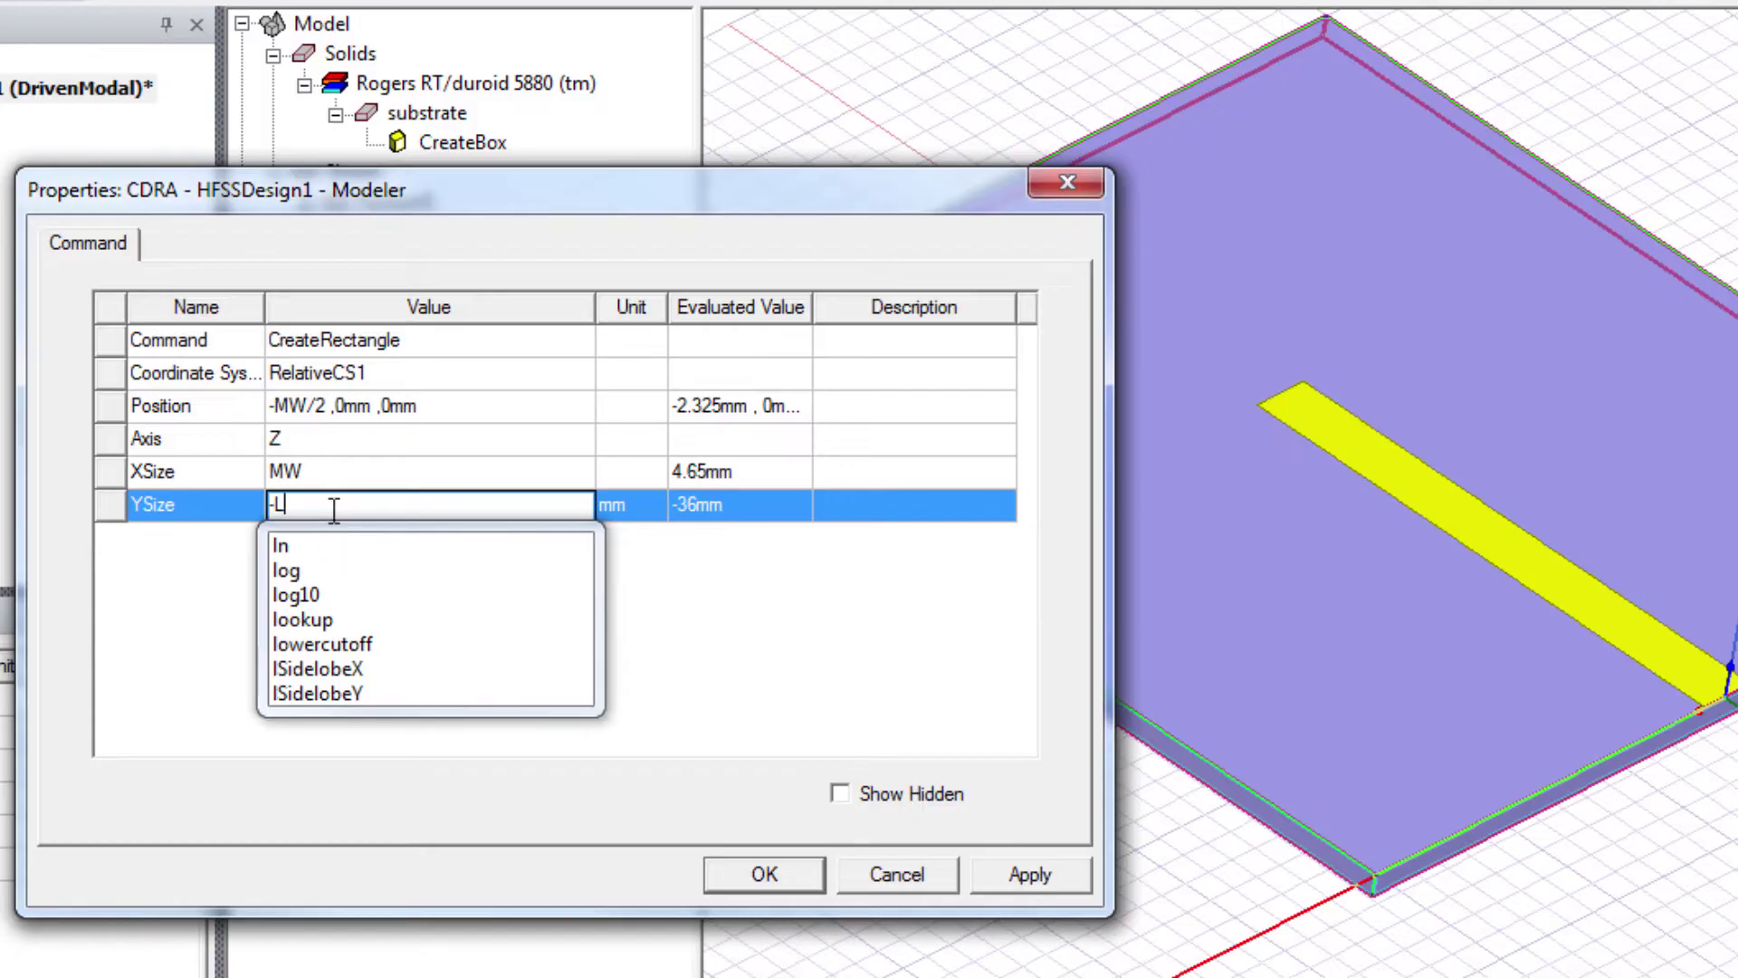
key(Return)
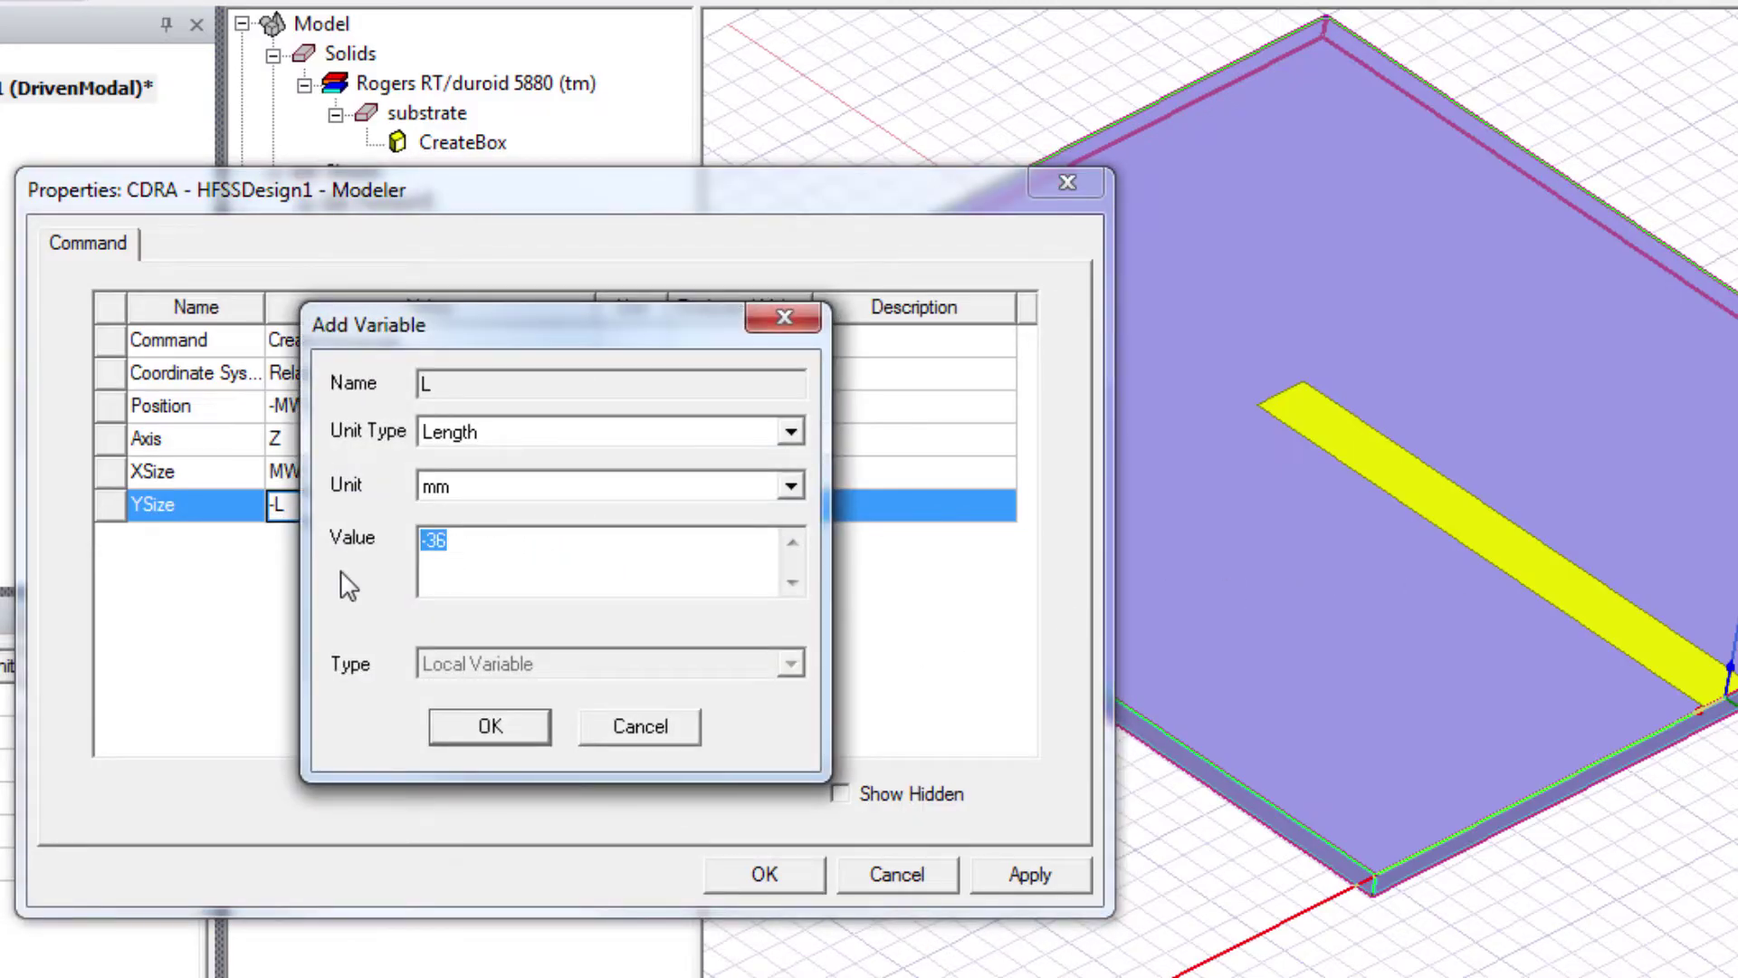
text(40)
click(458, 735)
click(788, 875)
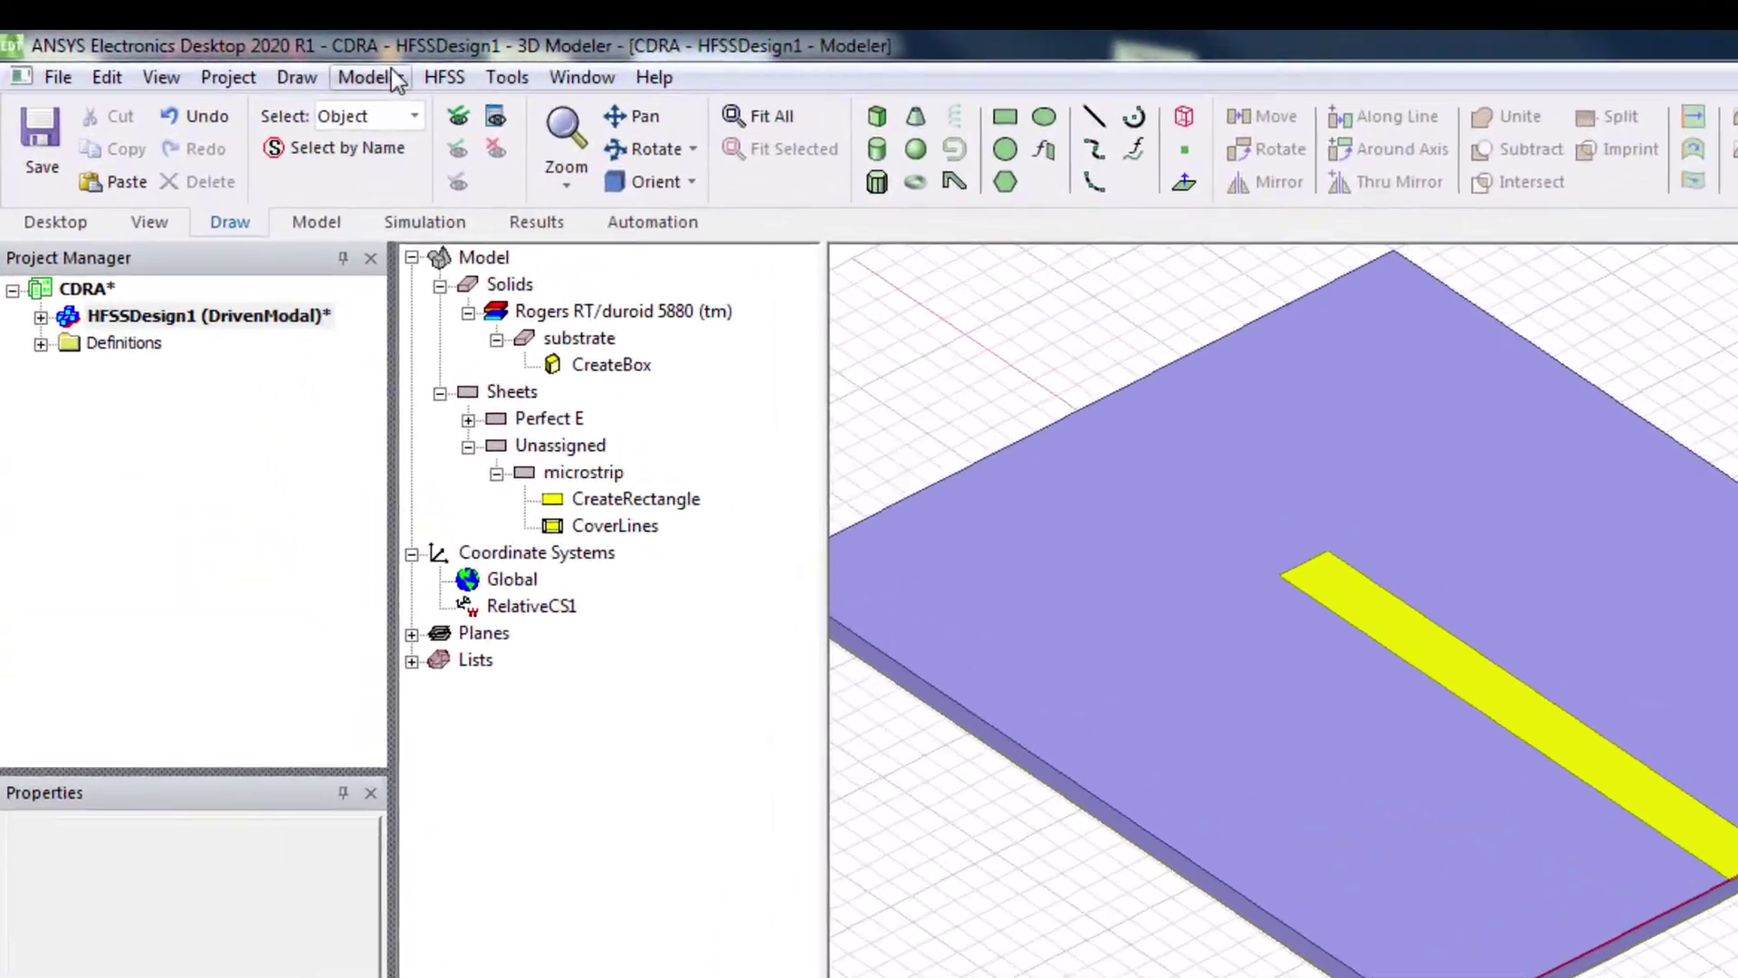
Create an offset relative coordinate system on the microstrip, at about -2, -32, 0 mm from RelativeCS1
click(392, 78)
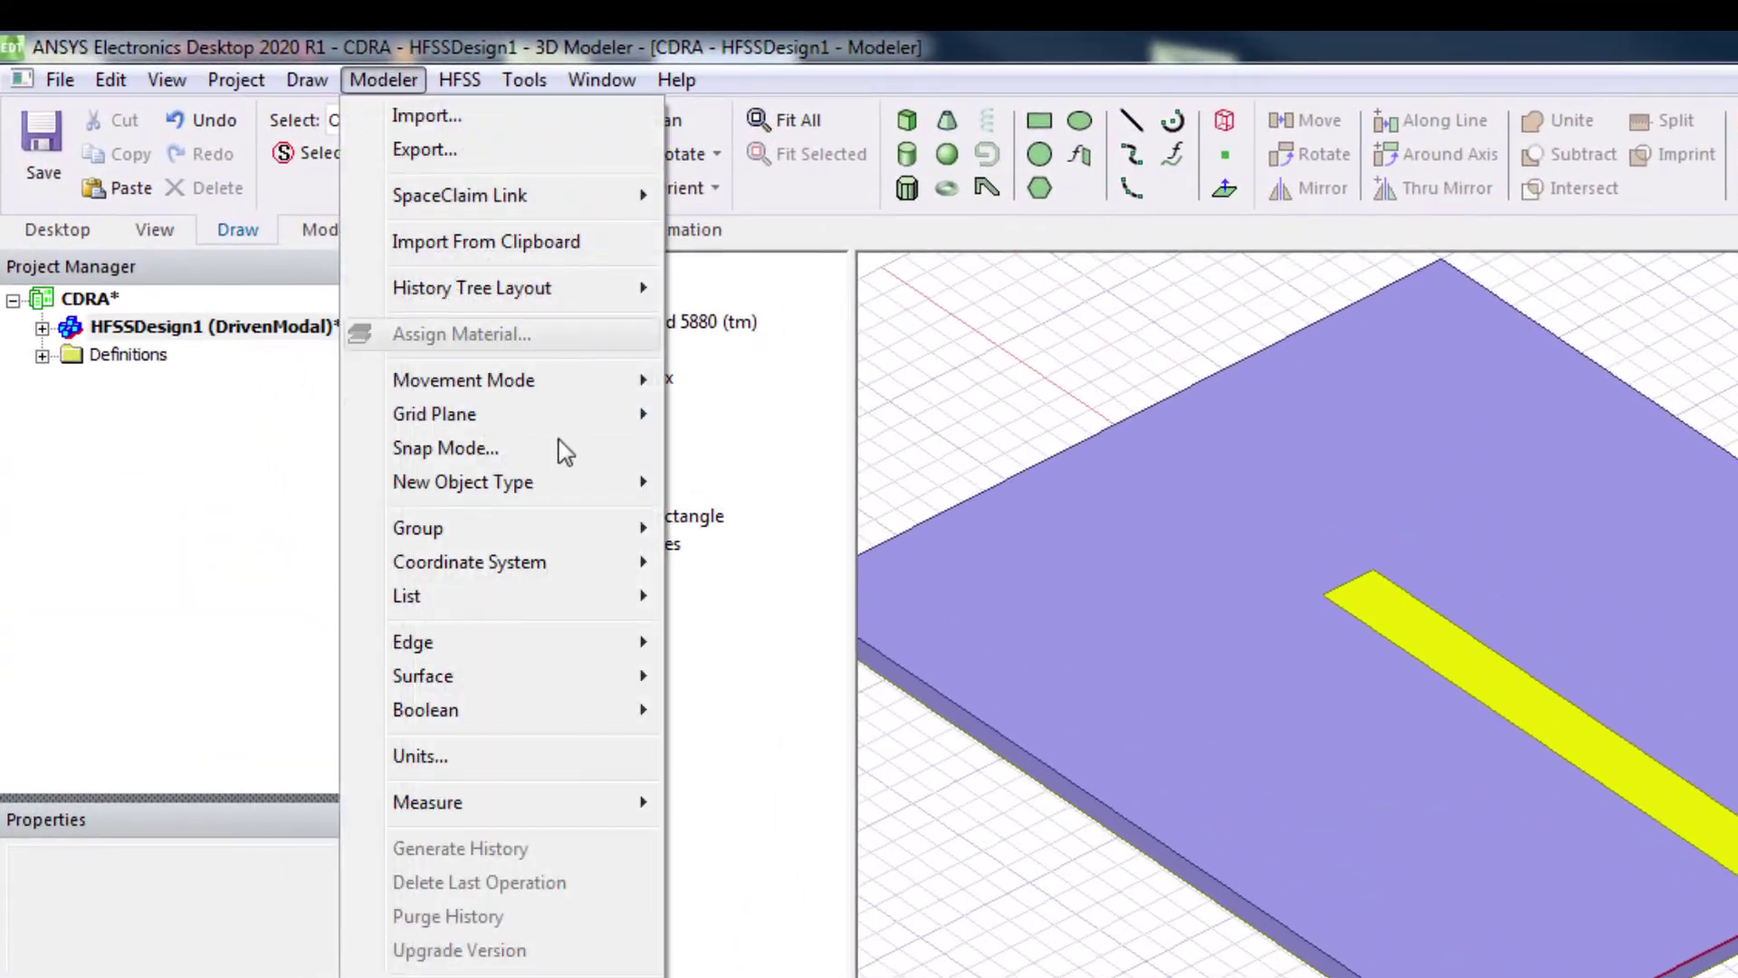
mouse_move(555, 548)
mouse_move(854, 597)
mouse_move(1053, 593)
click(1280, 595)
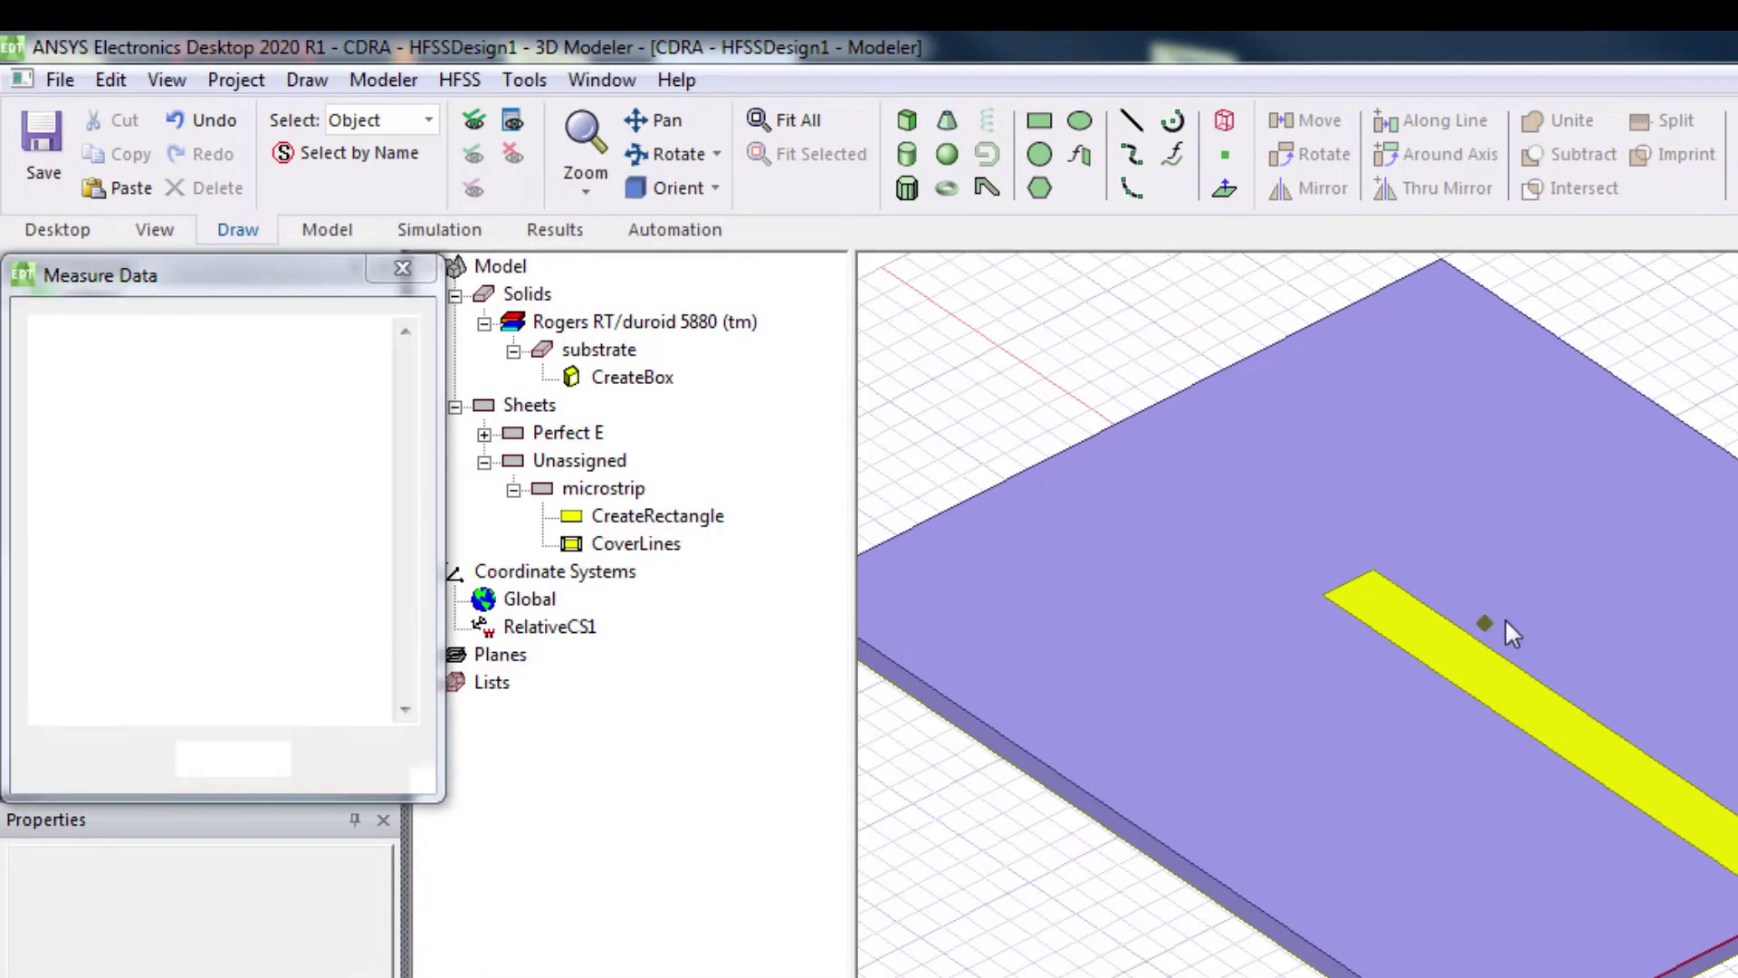
click(1449, 639)
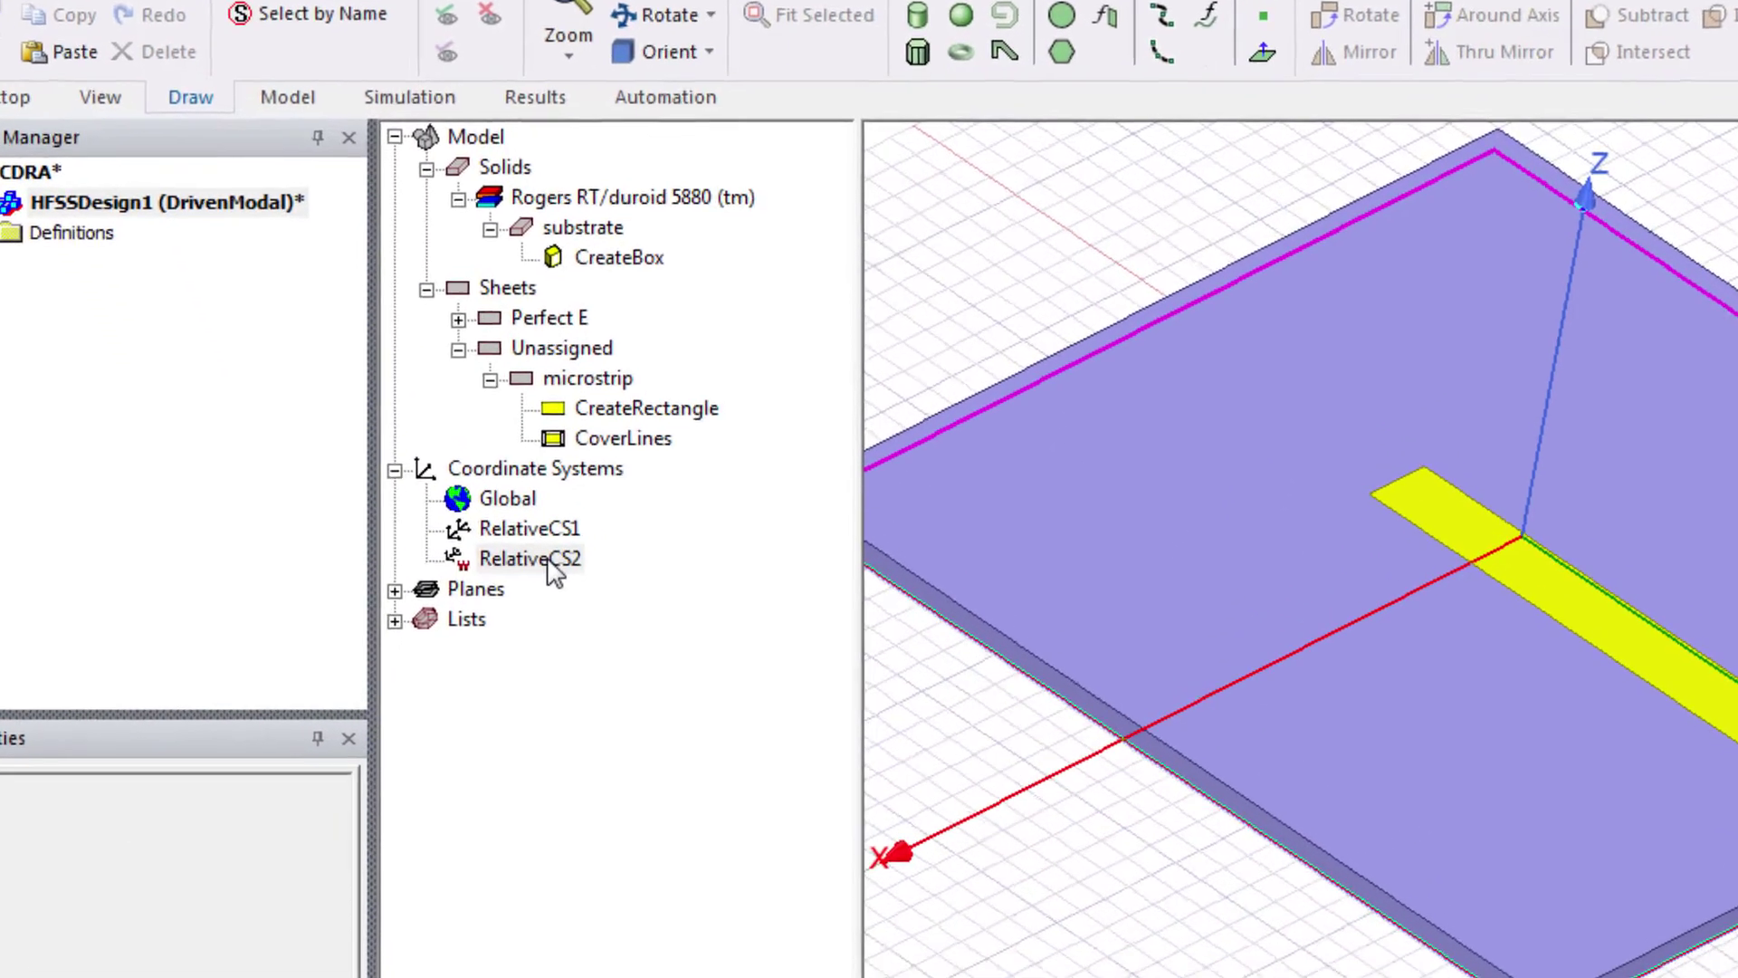
Set the origin of RelativeCS2 to 0, -SW/2, 0 relative to RelativeCS1
double_click(571, 655)
drag(688, 63, 569, 114)
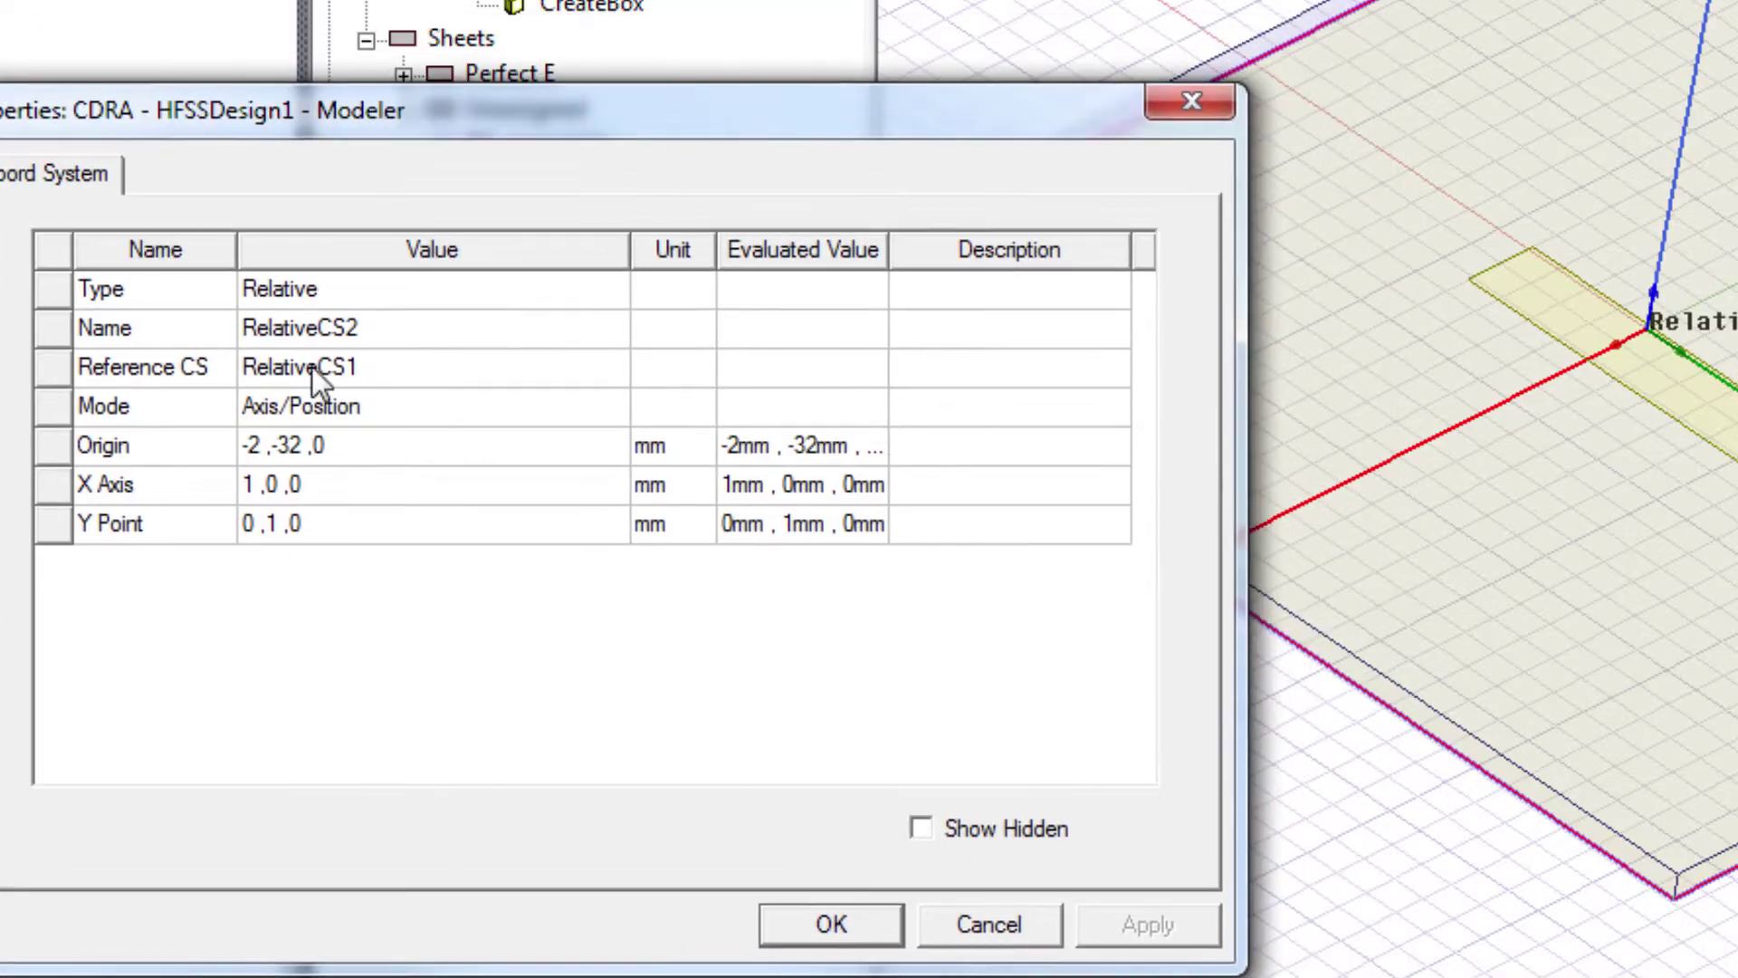
click(261, 456)
drag(260, 456, 150, 460)
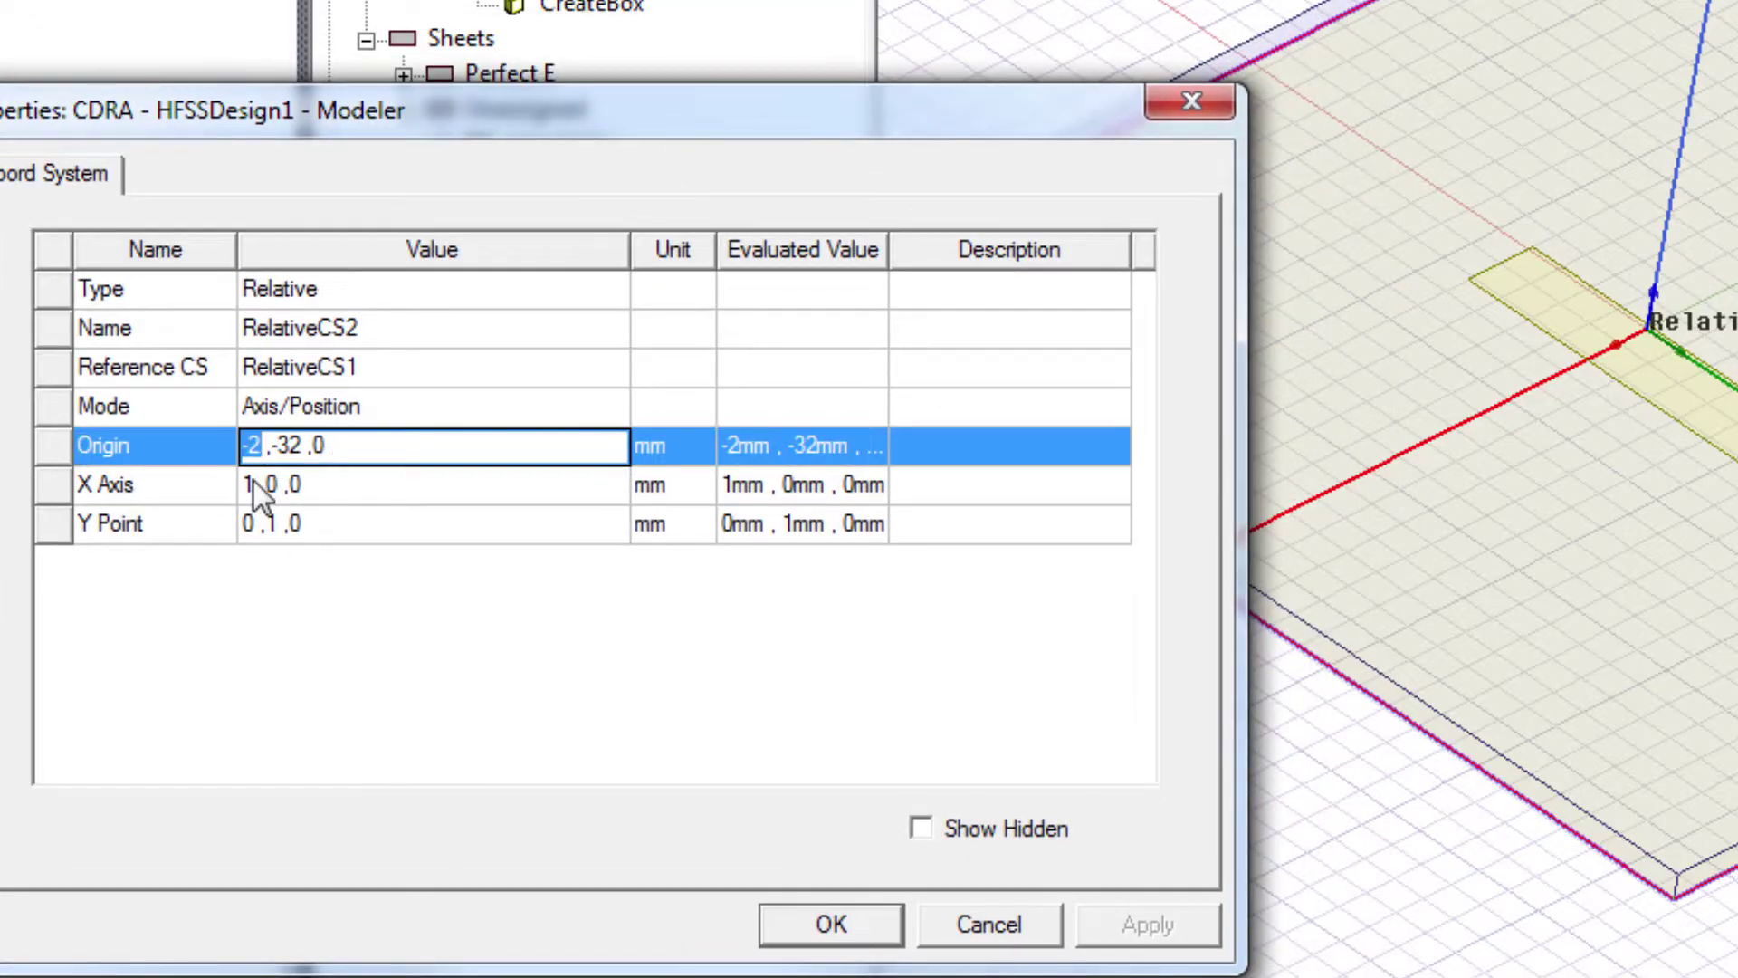
text(0)
key(BackSpace)
text(SW/2)
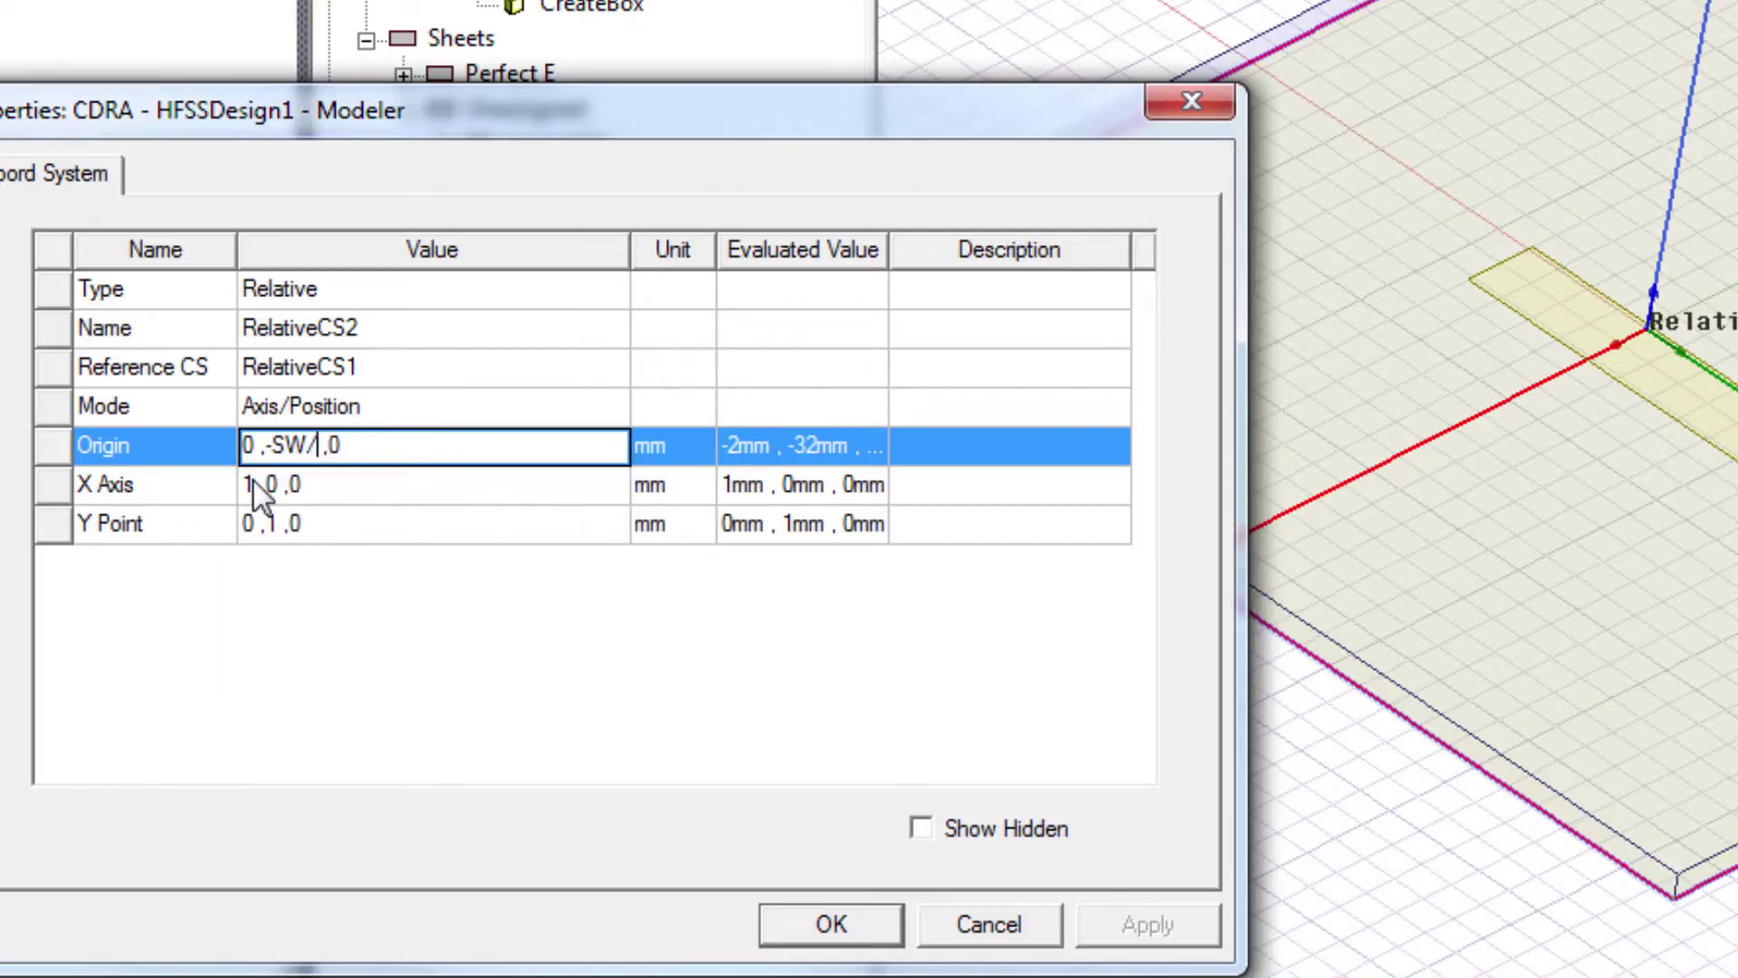
click(843, 929)
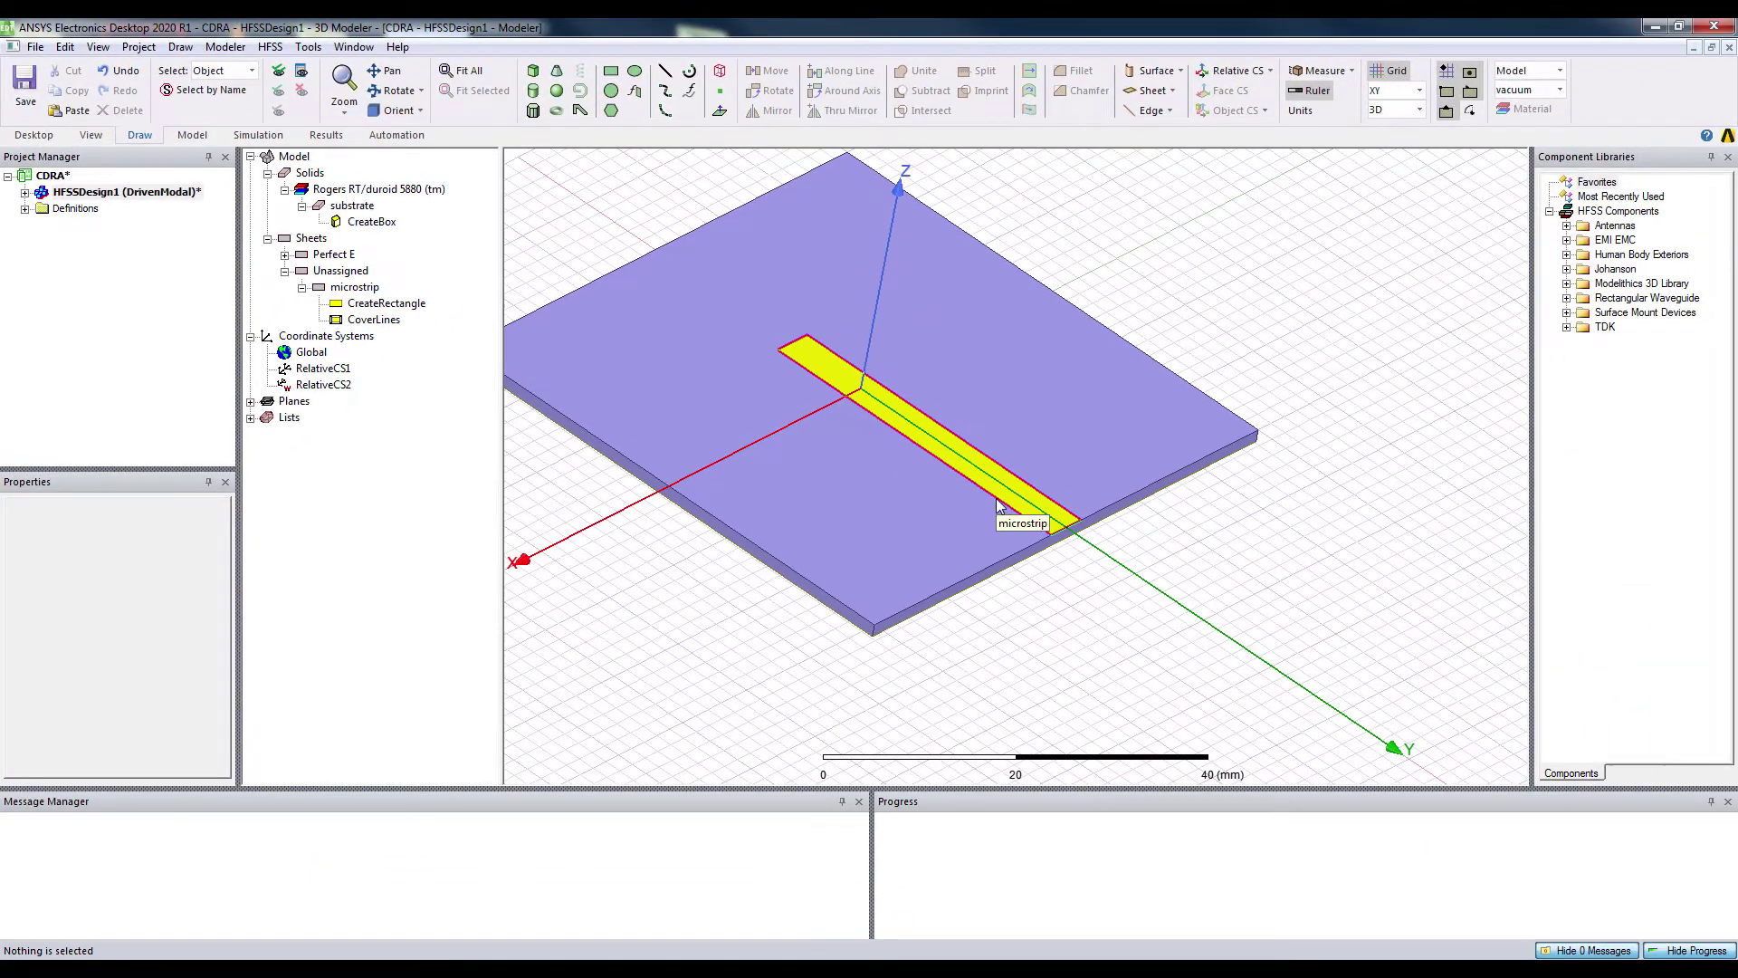
Draw a cylinder centered on the RelativeCS2 origin, about 16 mm in radius and 16 mm high
click(533, 92)
click(861, 391)
click(907, 483)
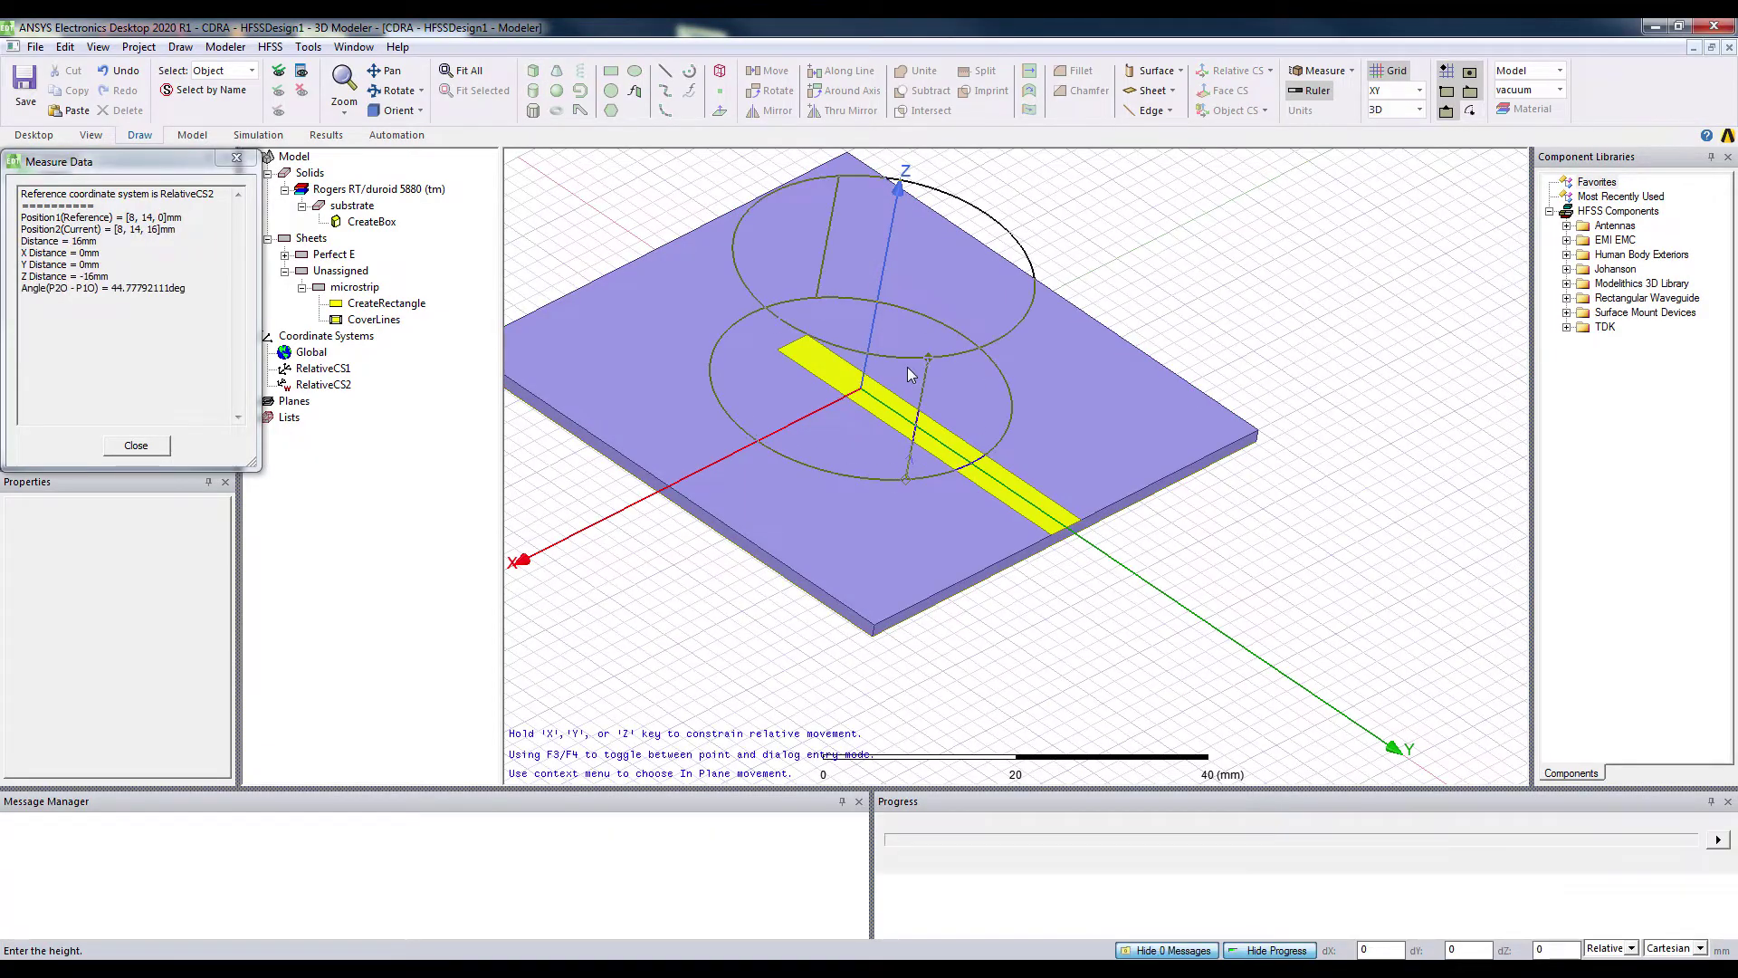
click(908, 368)
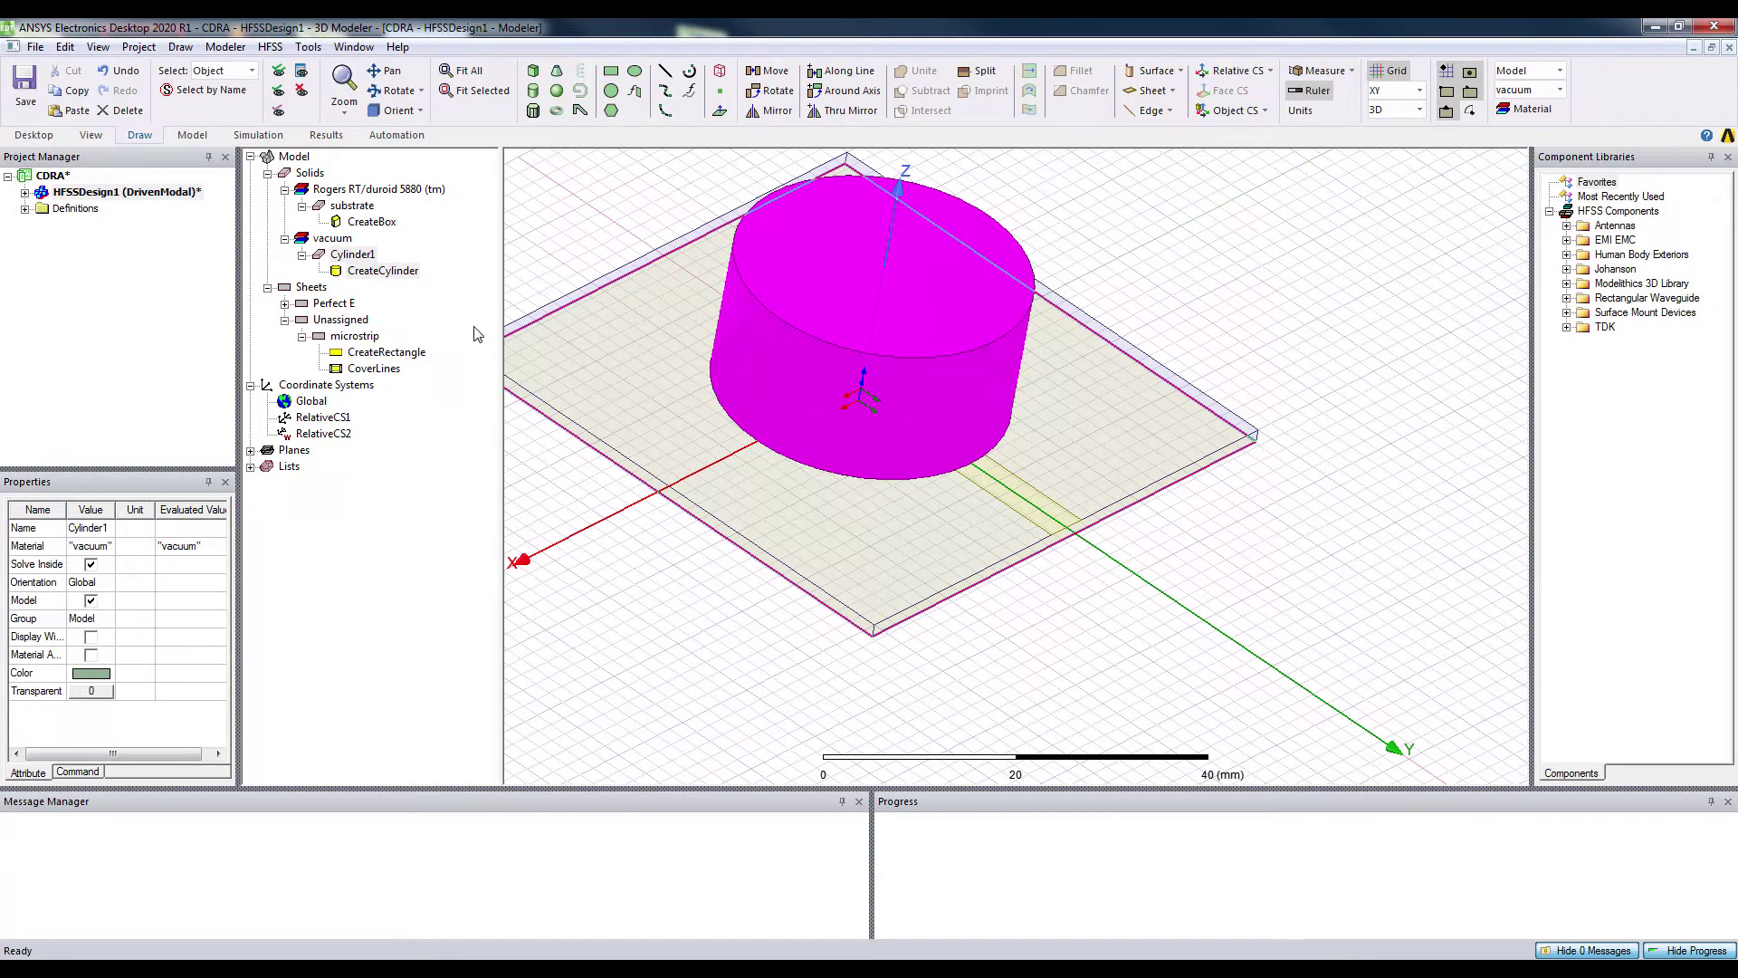
Rename the new cylinder as CDRA
double_click(351, 256)
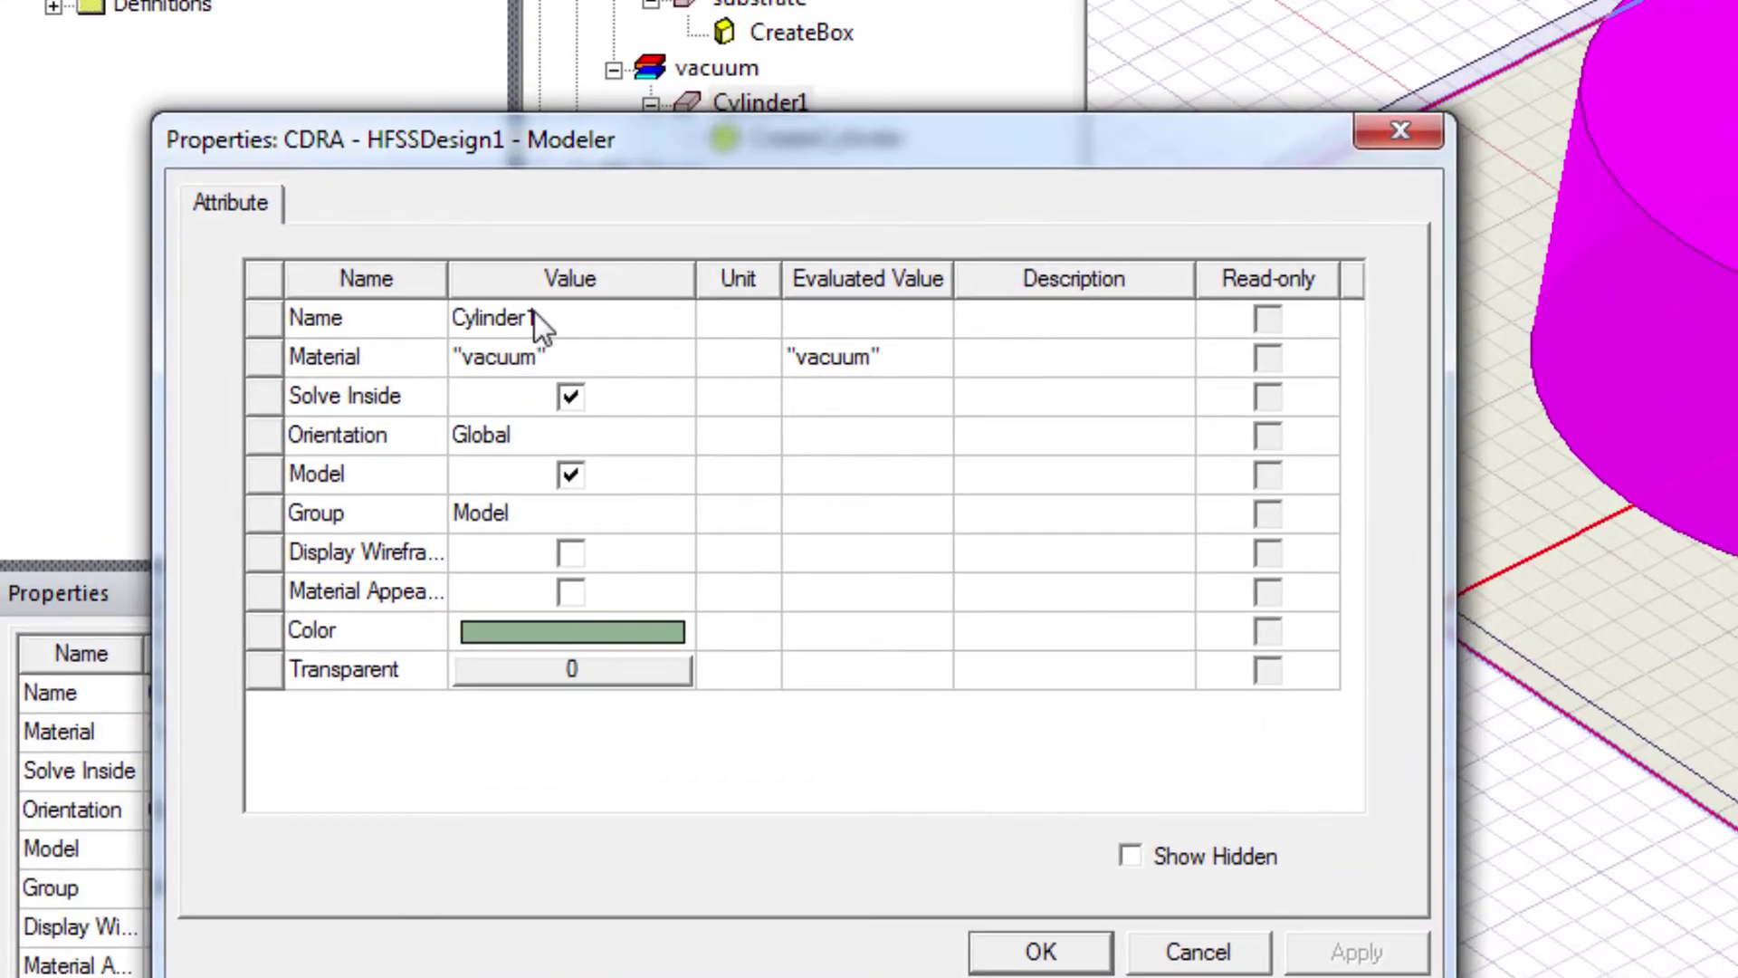
click(536, 316)
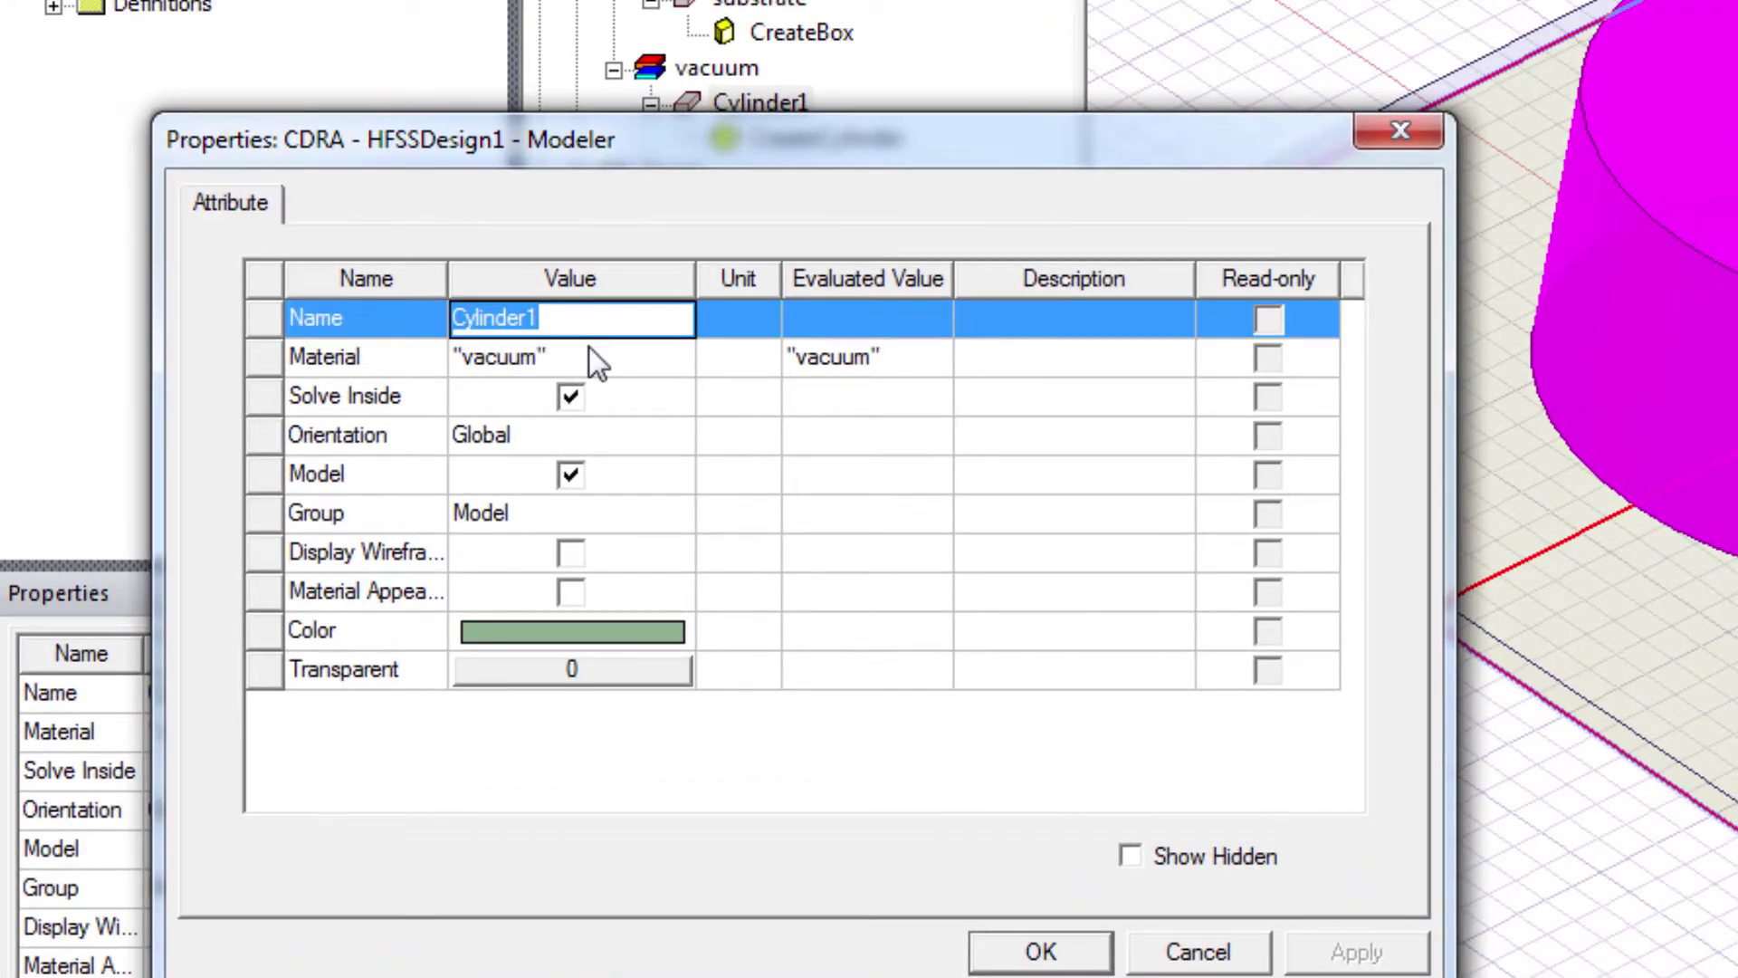
text(CDRA)
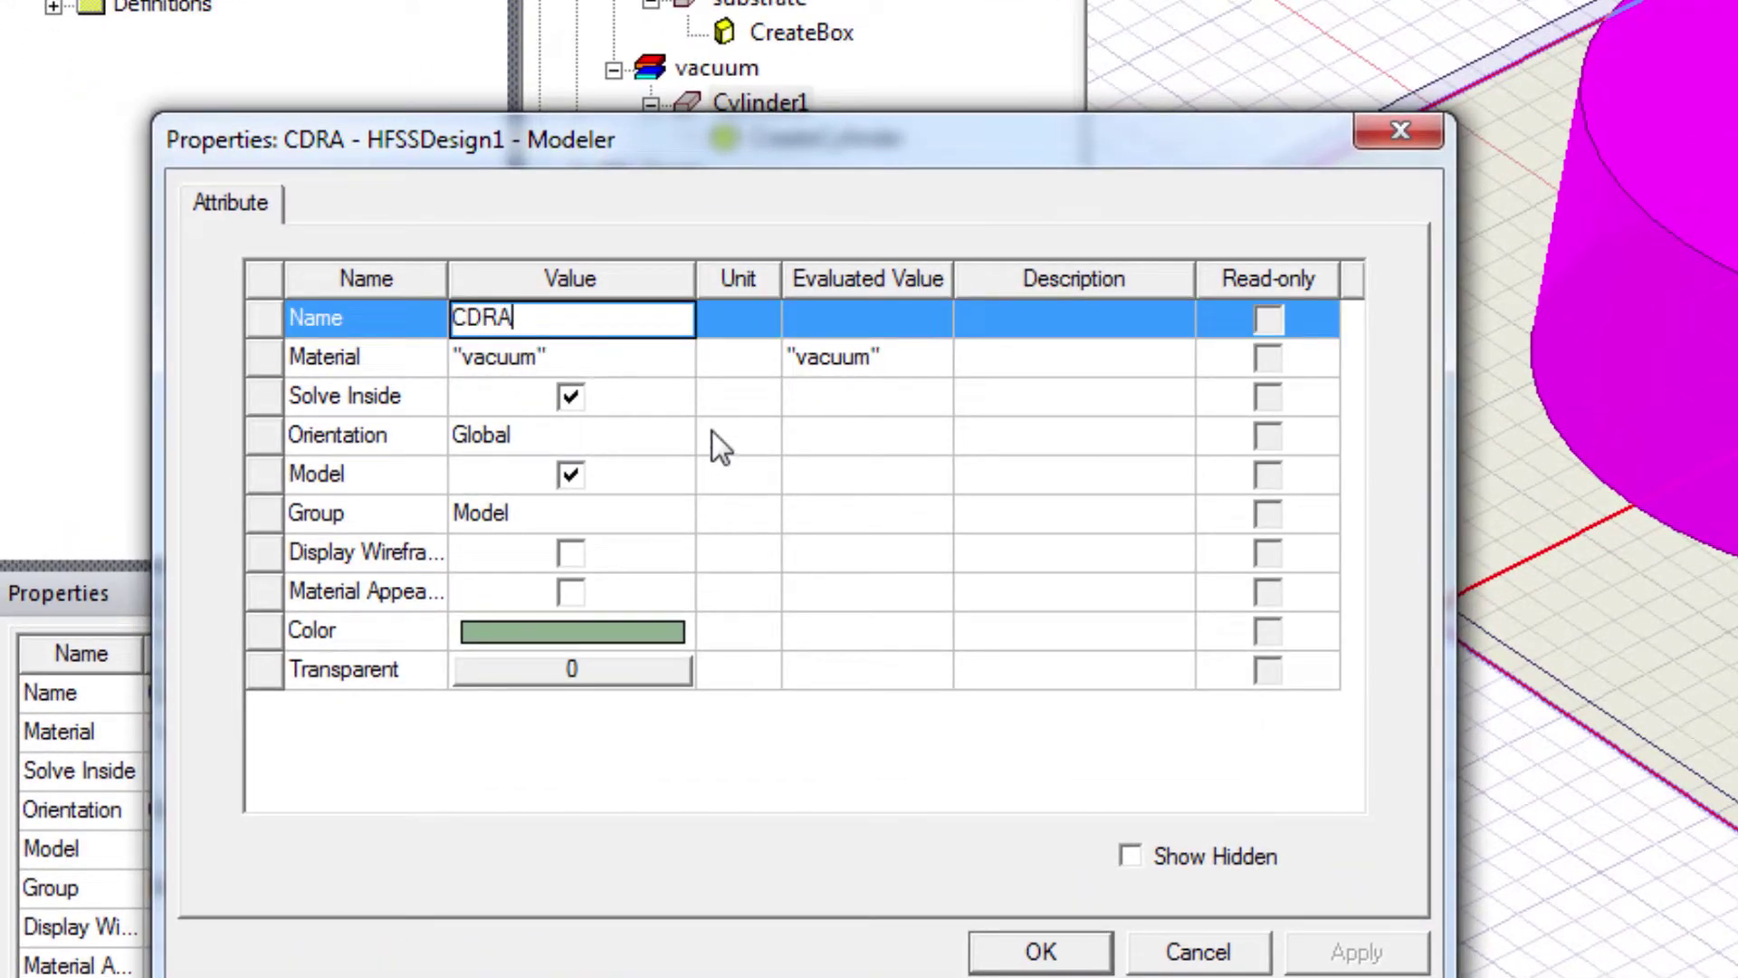
Search the material library for "alumin" for the cylinder and clone the system library's Al2_O3_ceramic material
click(675, 357)
click(676, 356)
click(640, 382)
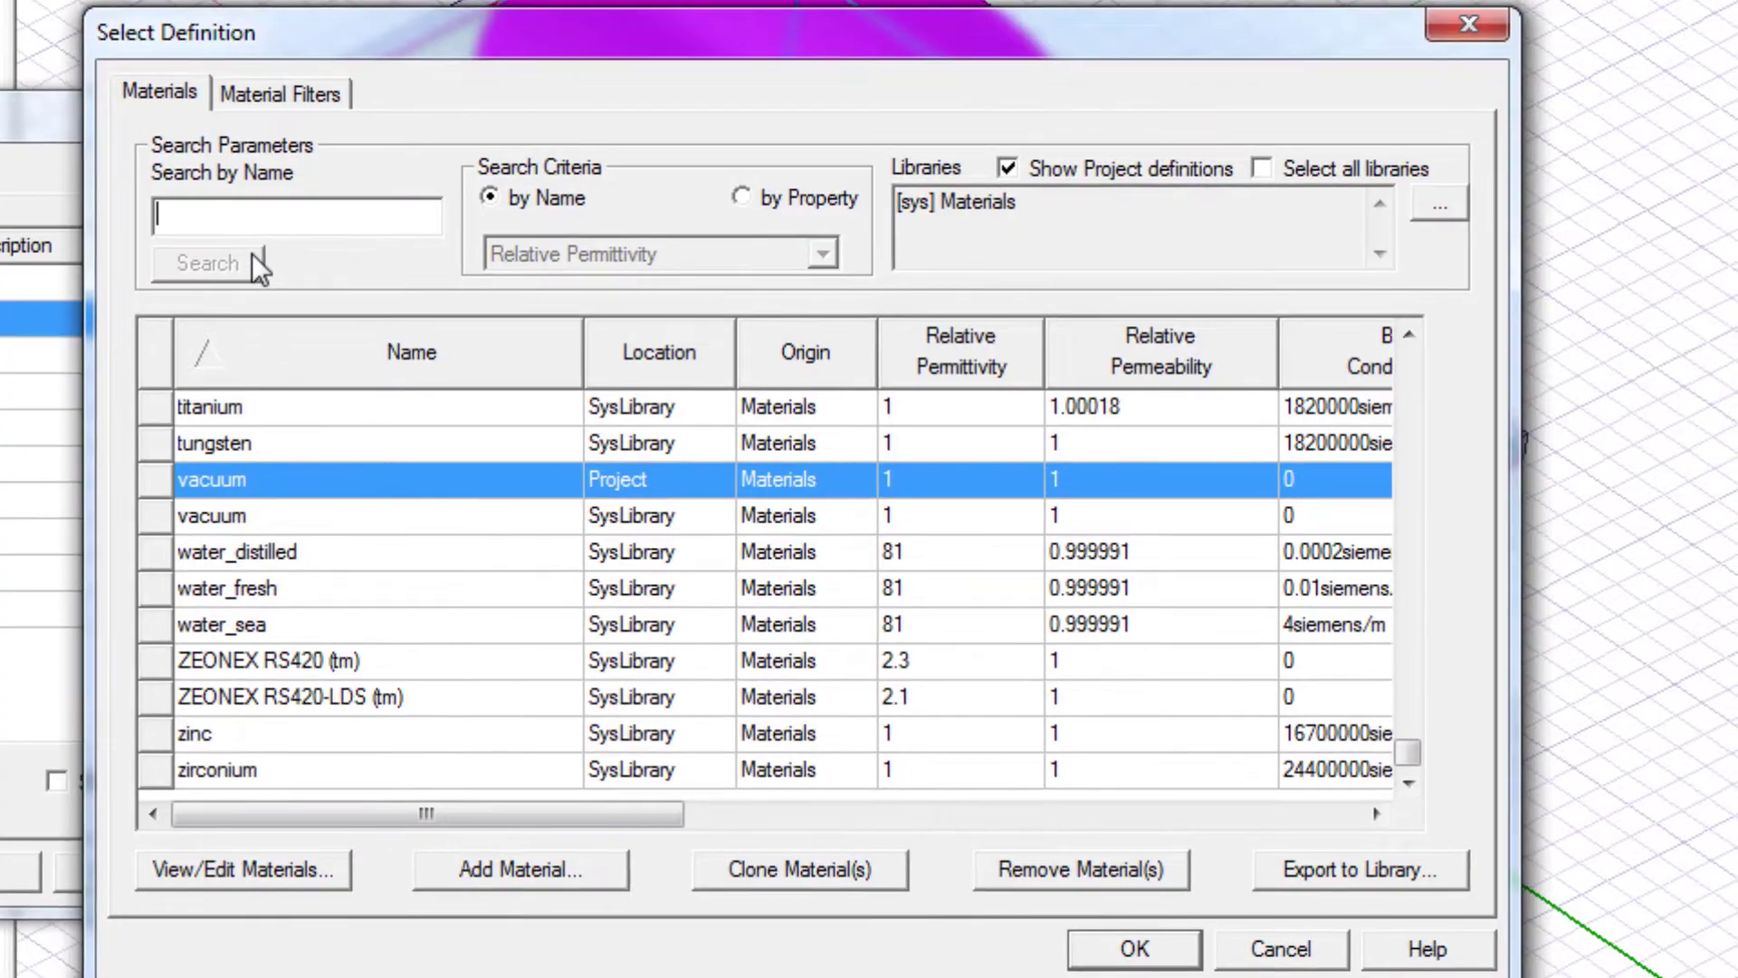
text(alumin)
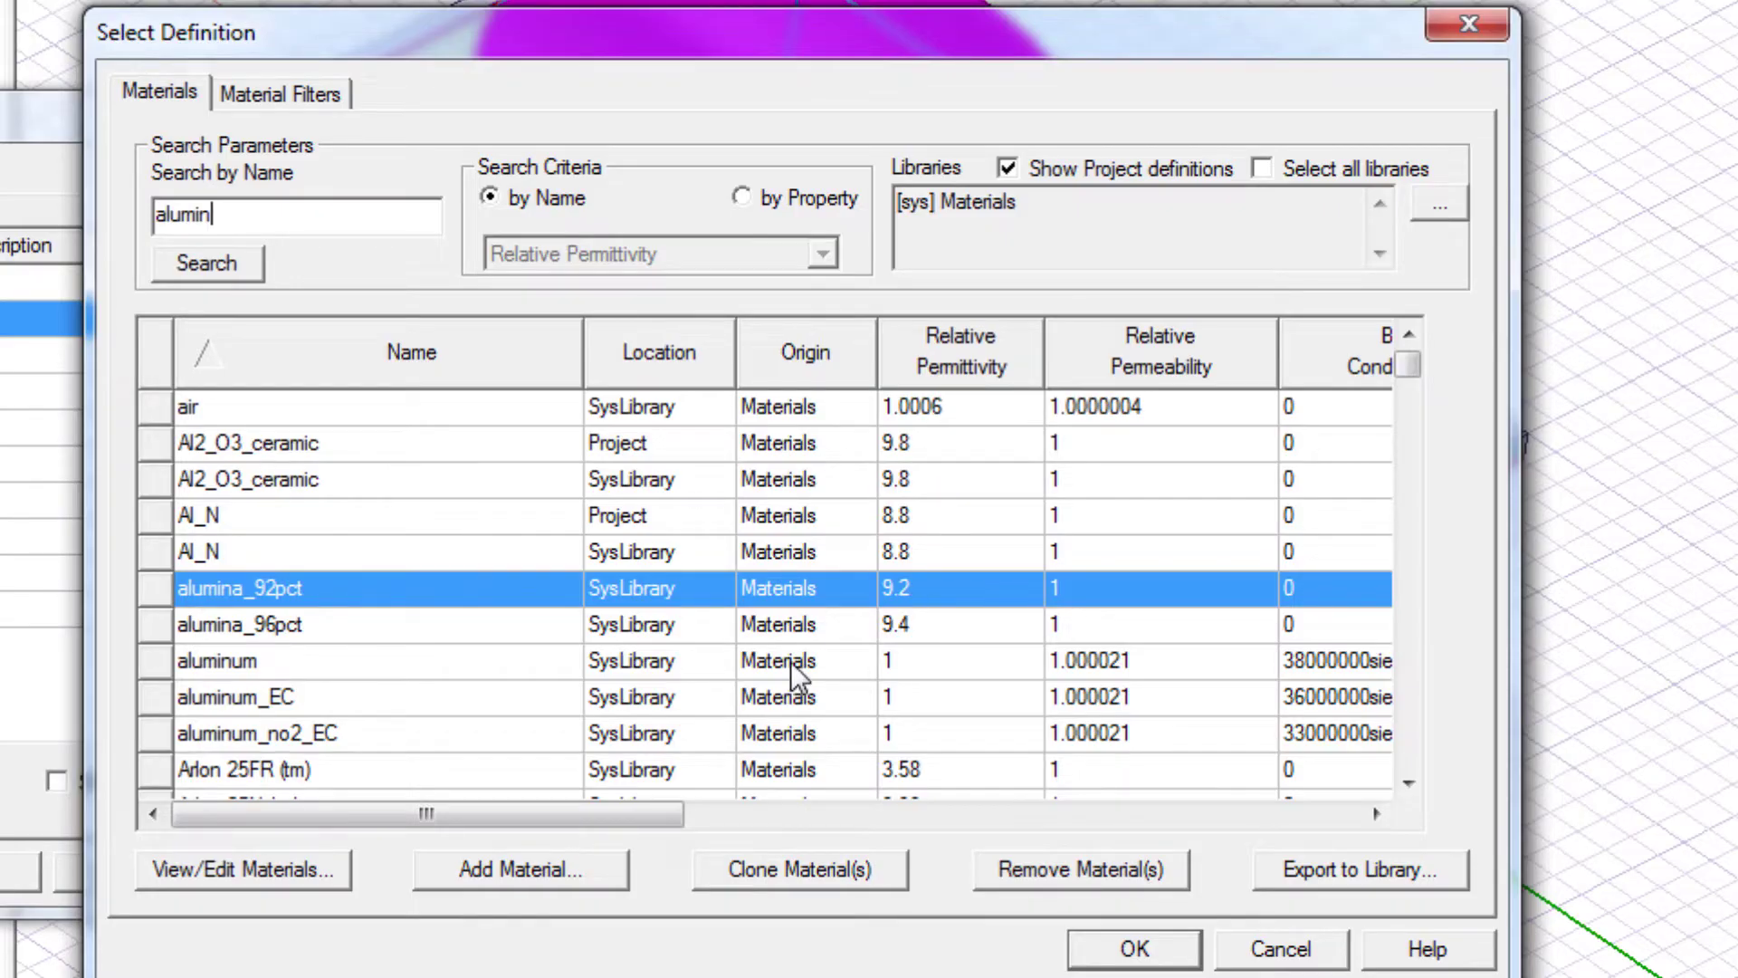
drag(650, 812, 1086, 812)
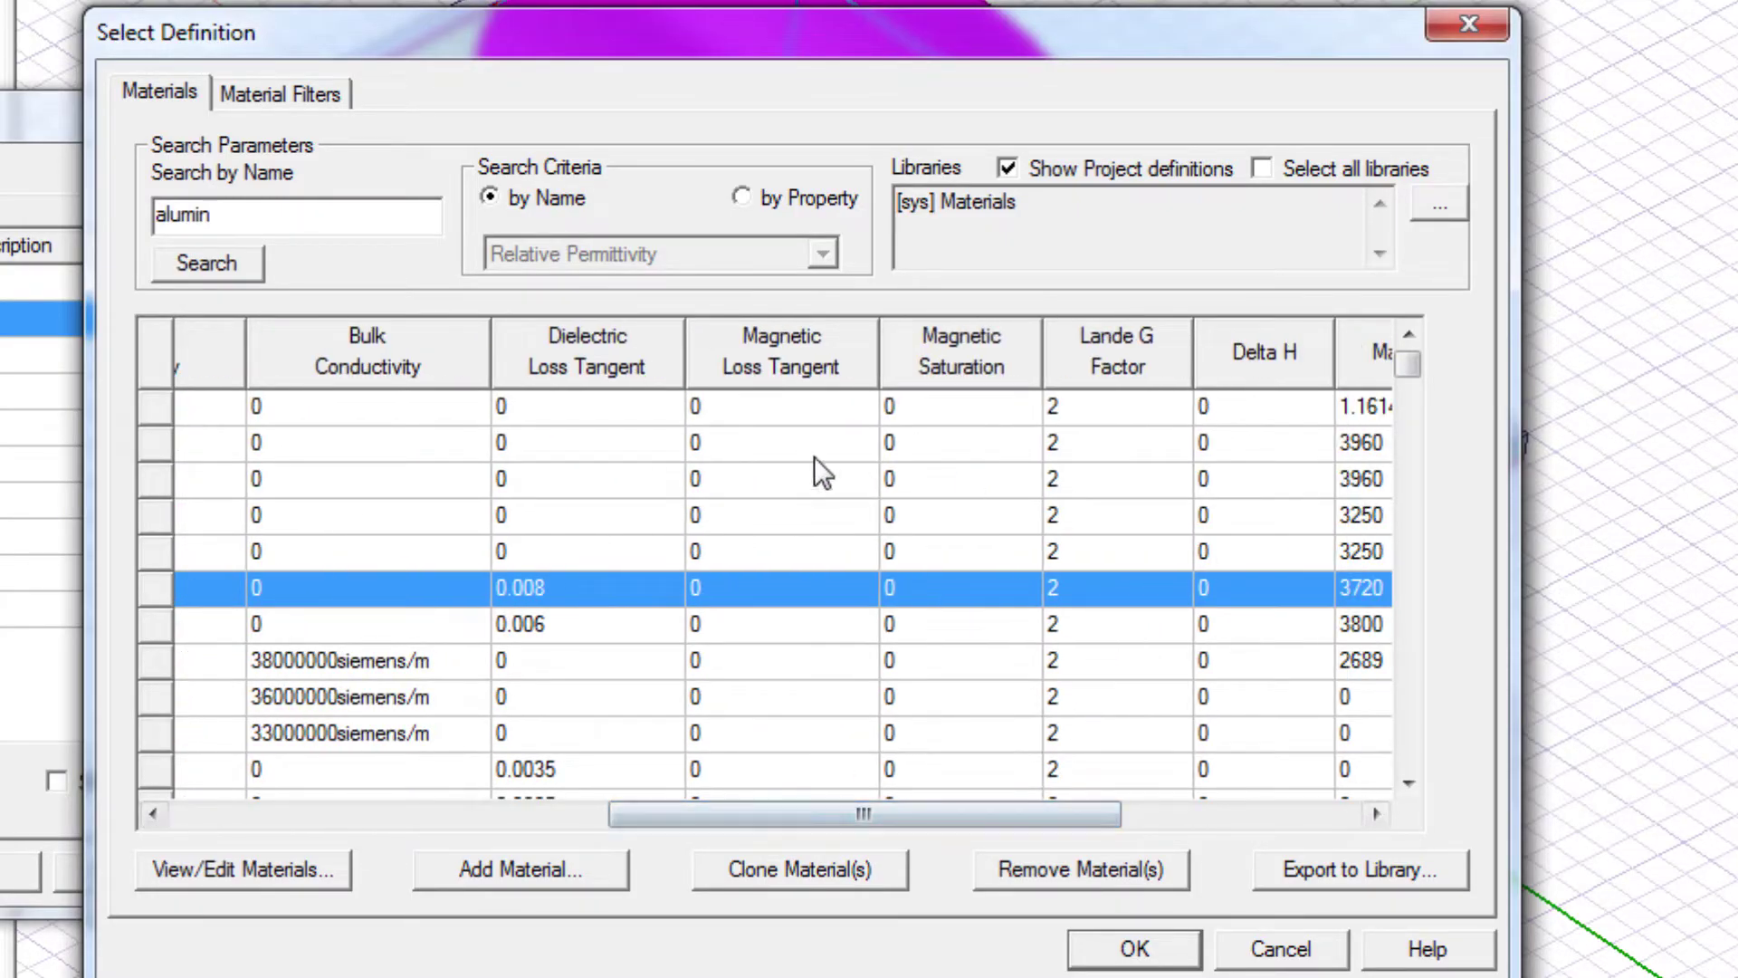
click(507, 480)
drag(987, 823, 485, 840)
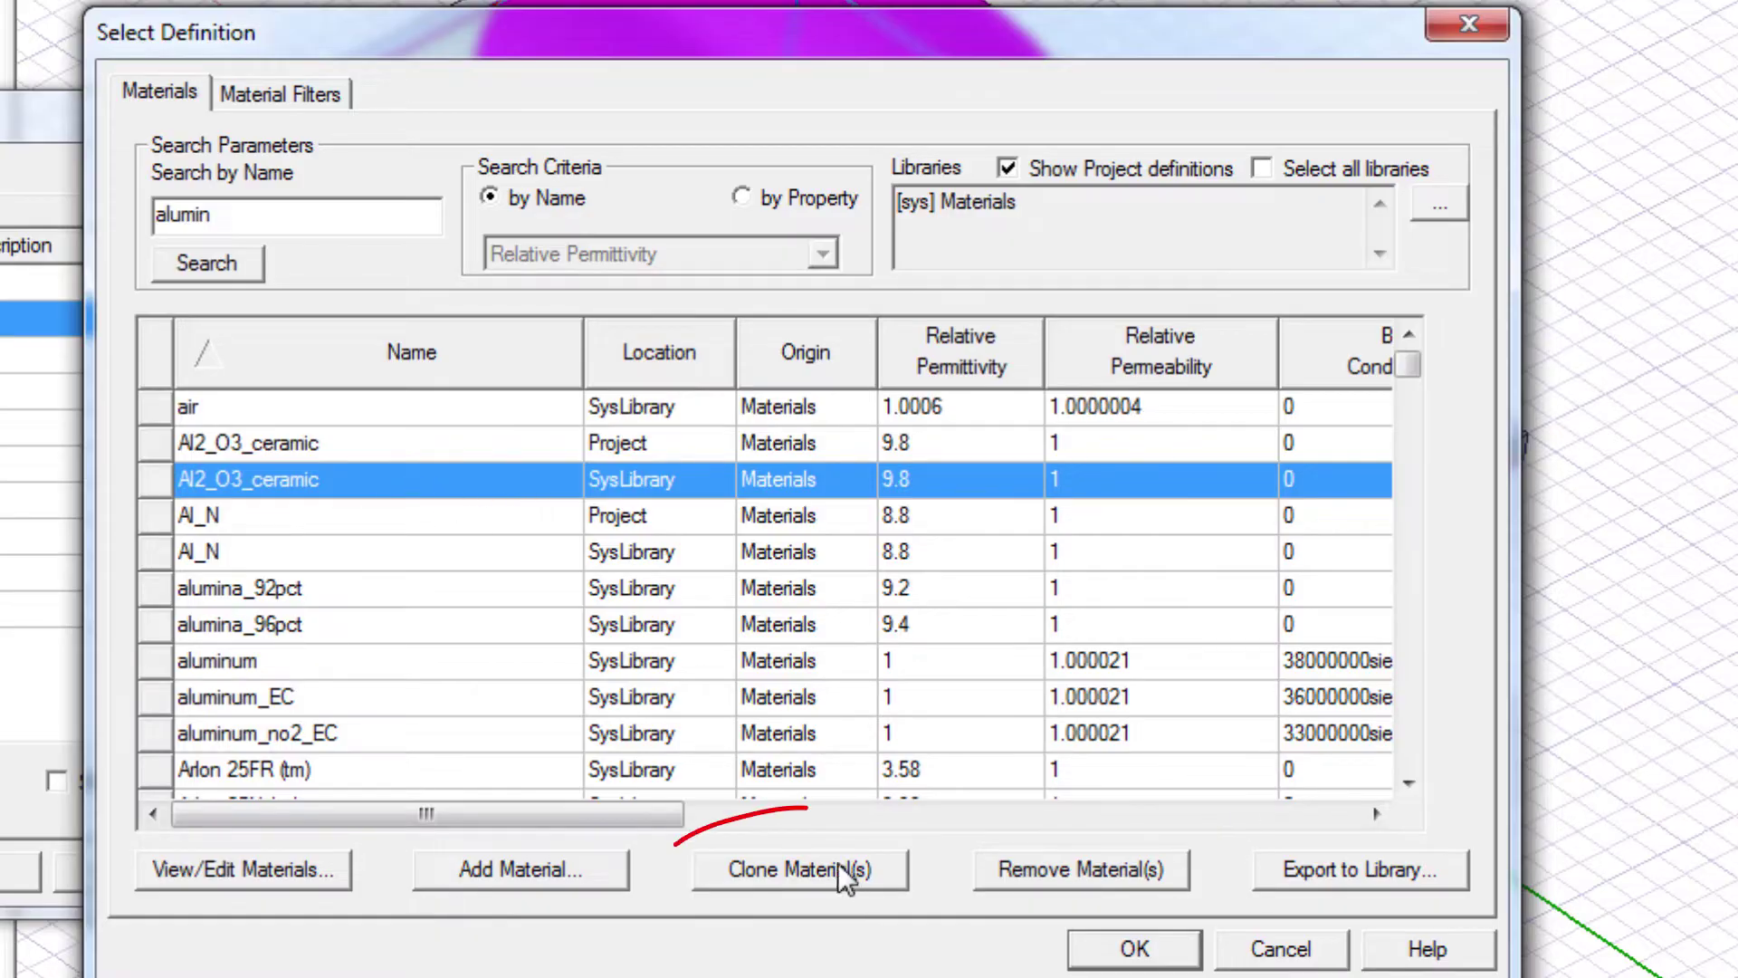
click(768, 870)
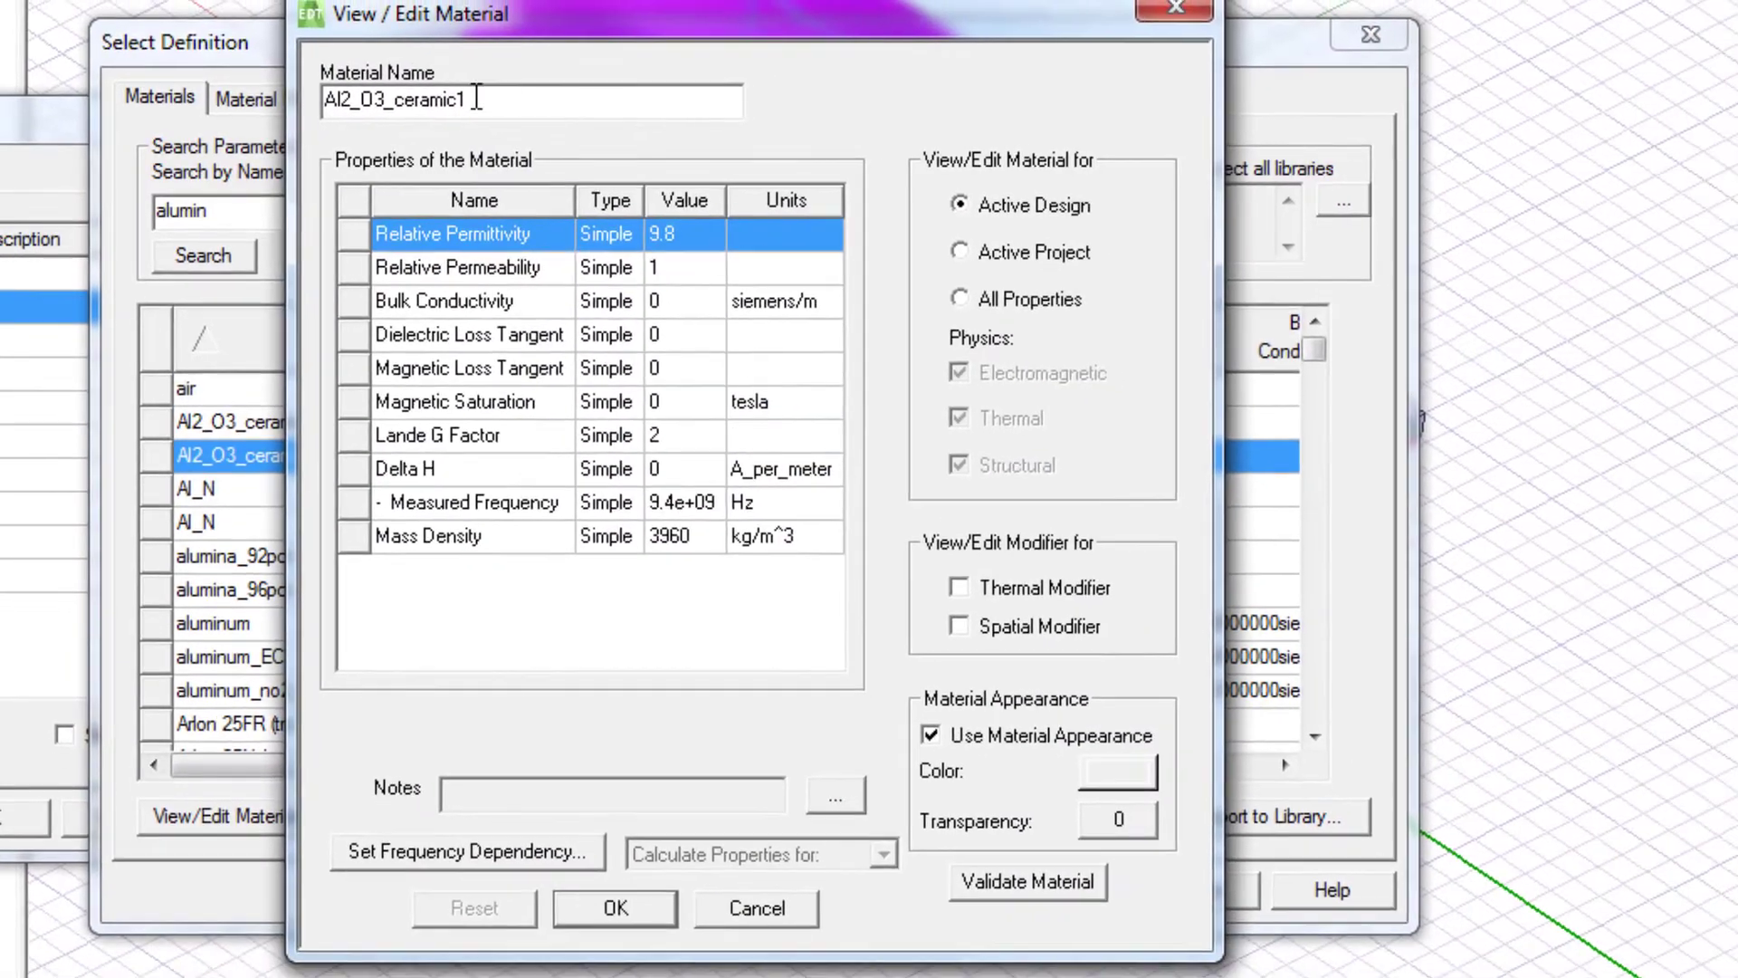
Name the cloned material Alumina Ceramic, set its relative permittivity to 9.9 and its dielectric loss tangent, and assign it to the cylinder
double_click(477, 98)
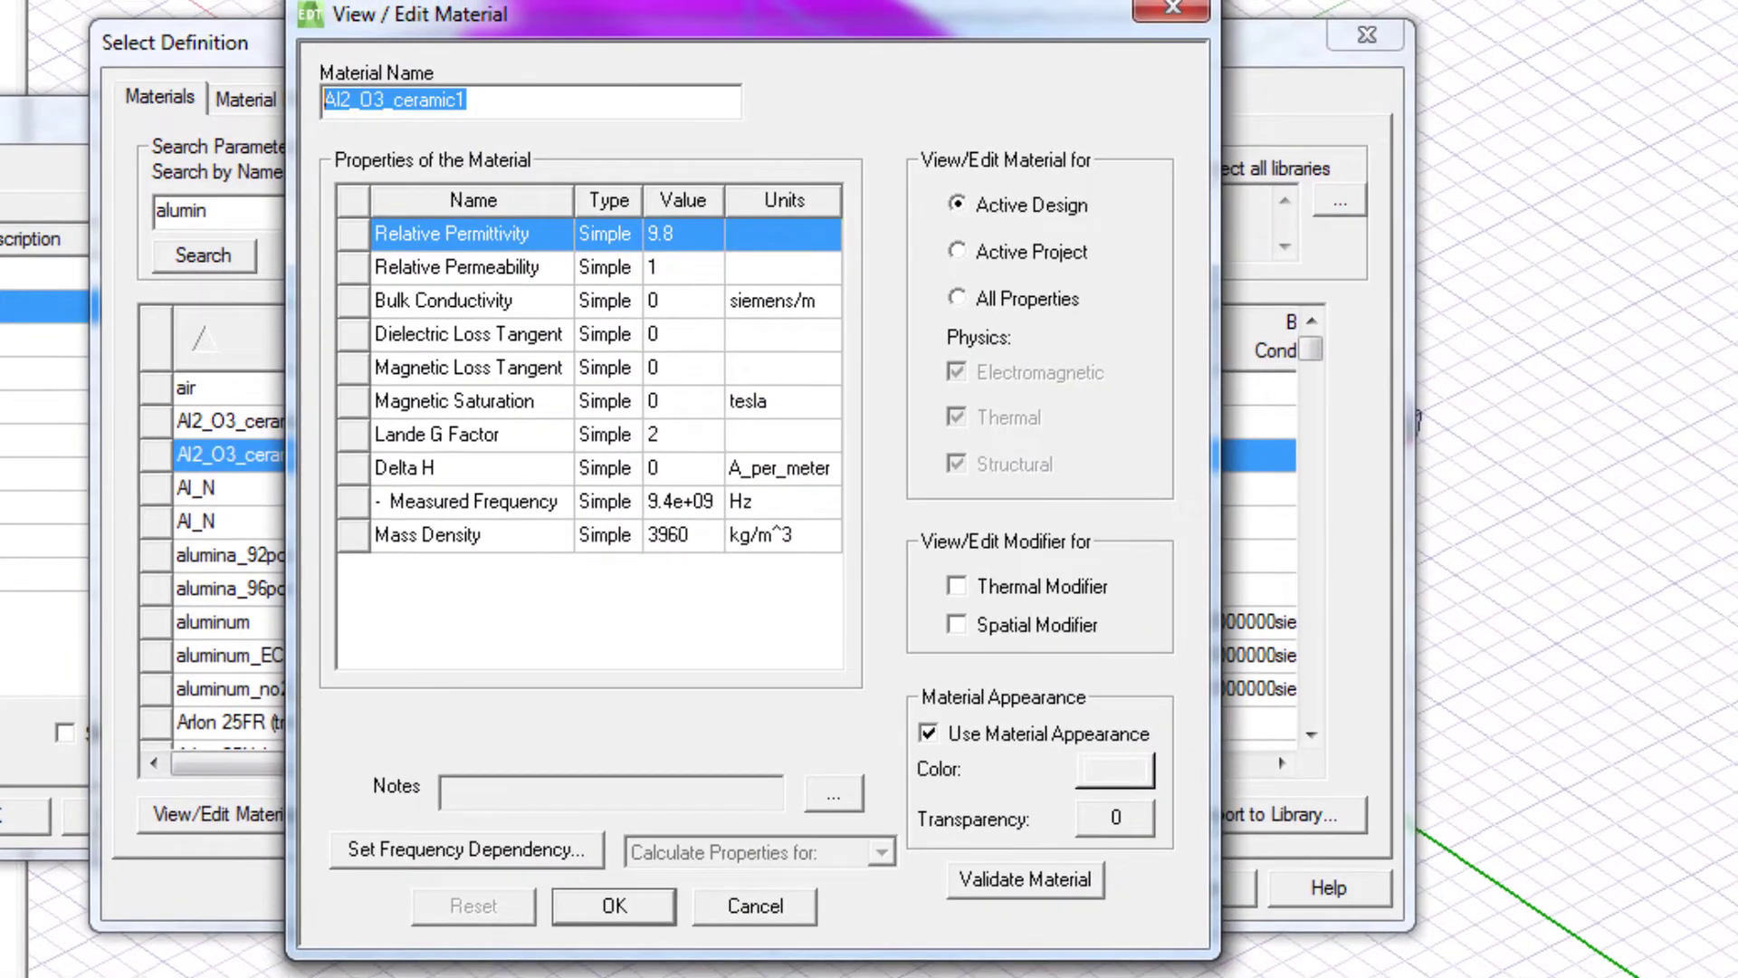
text(Alumina)
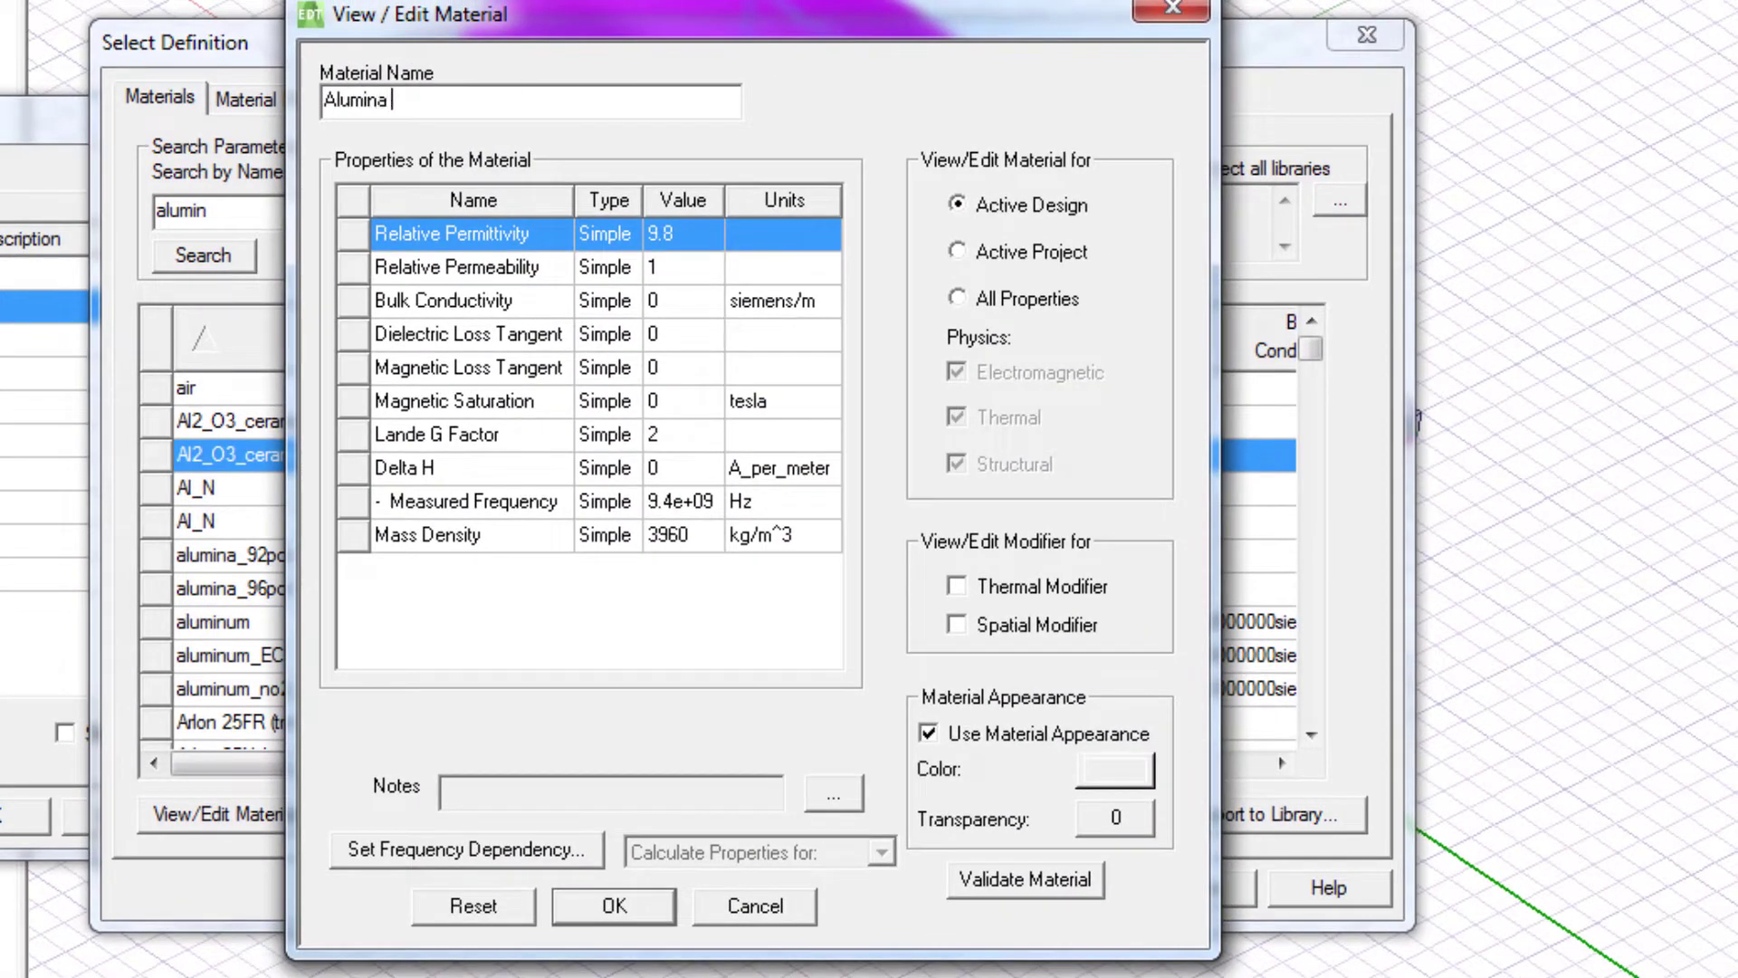
text( Ceramic)
click(681, 238)
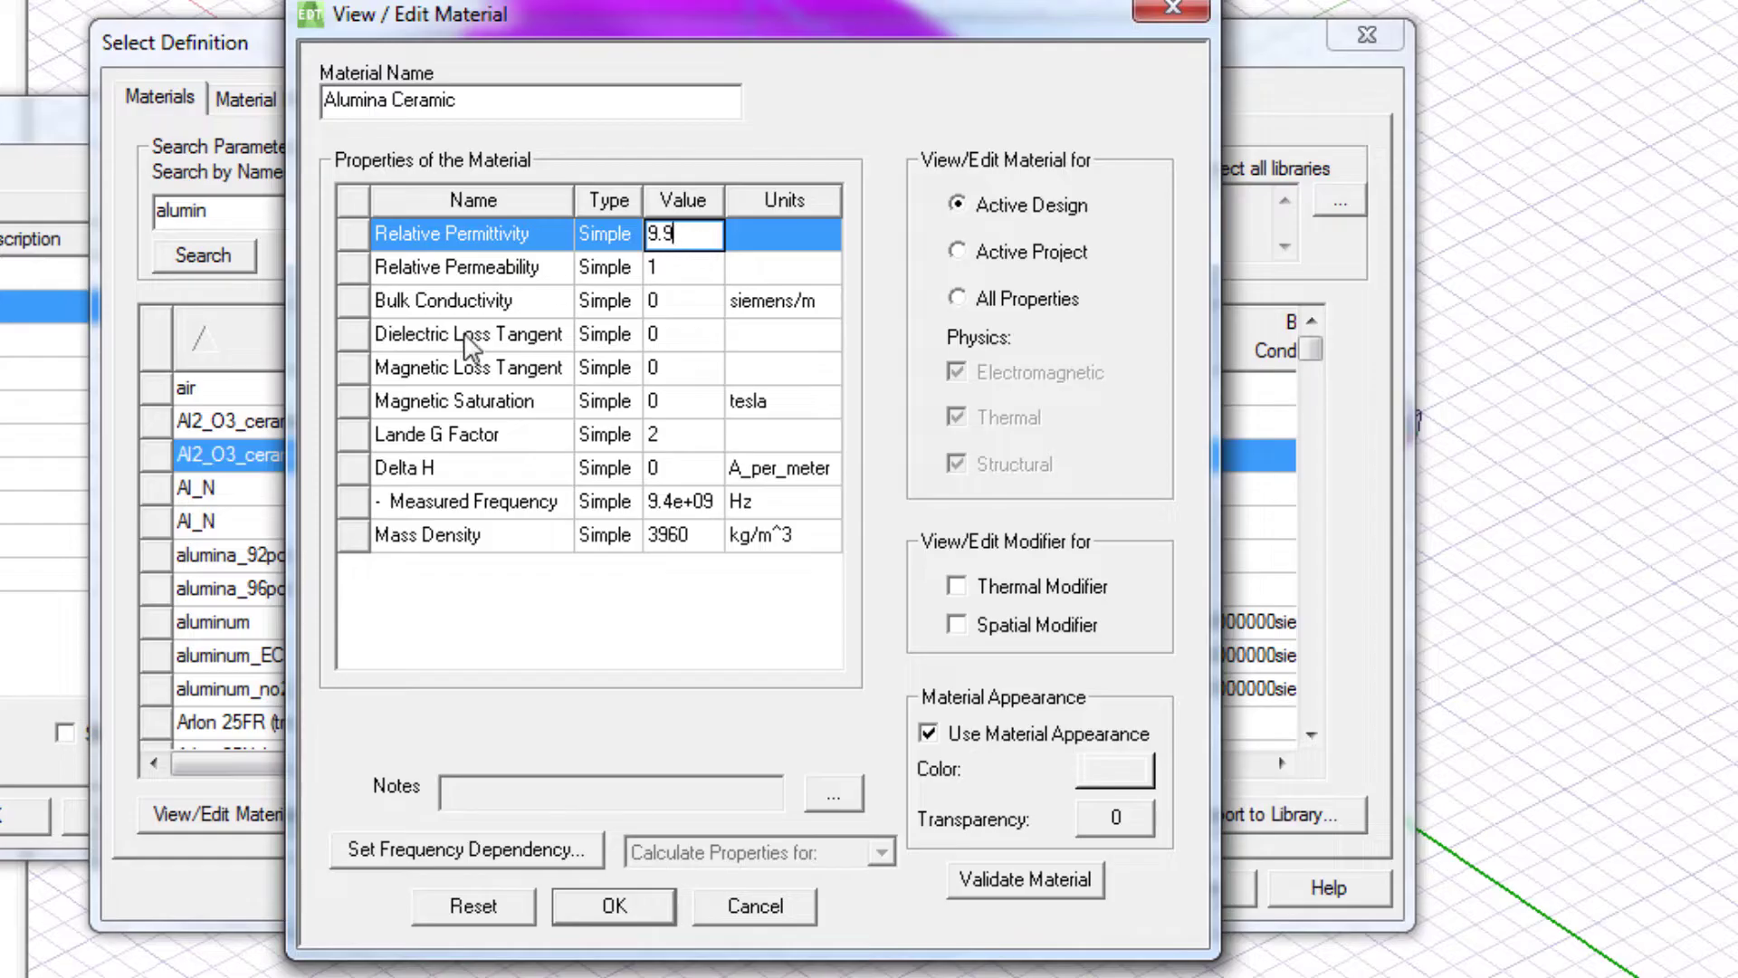
click(671, 335)
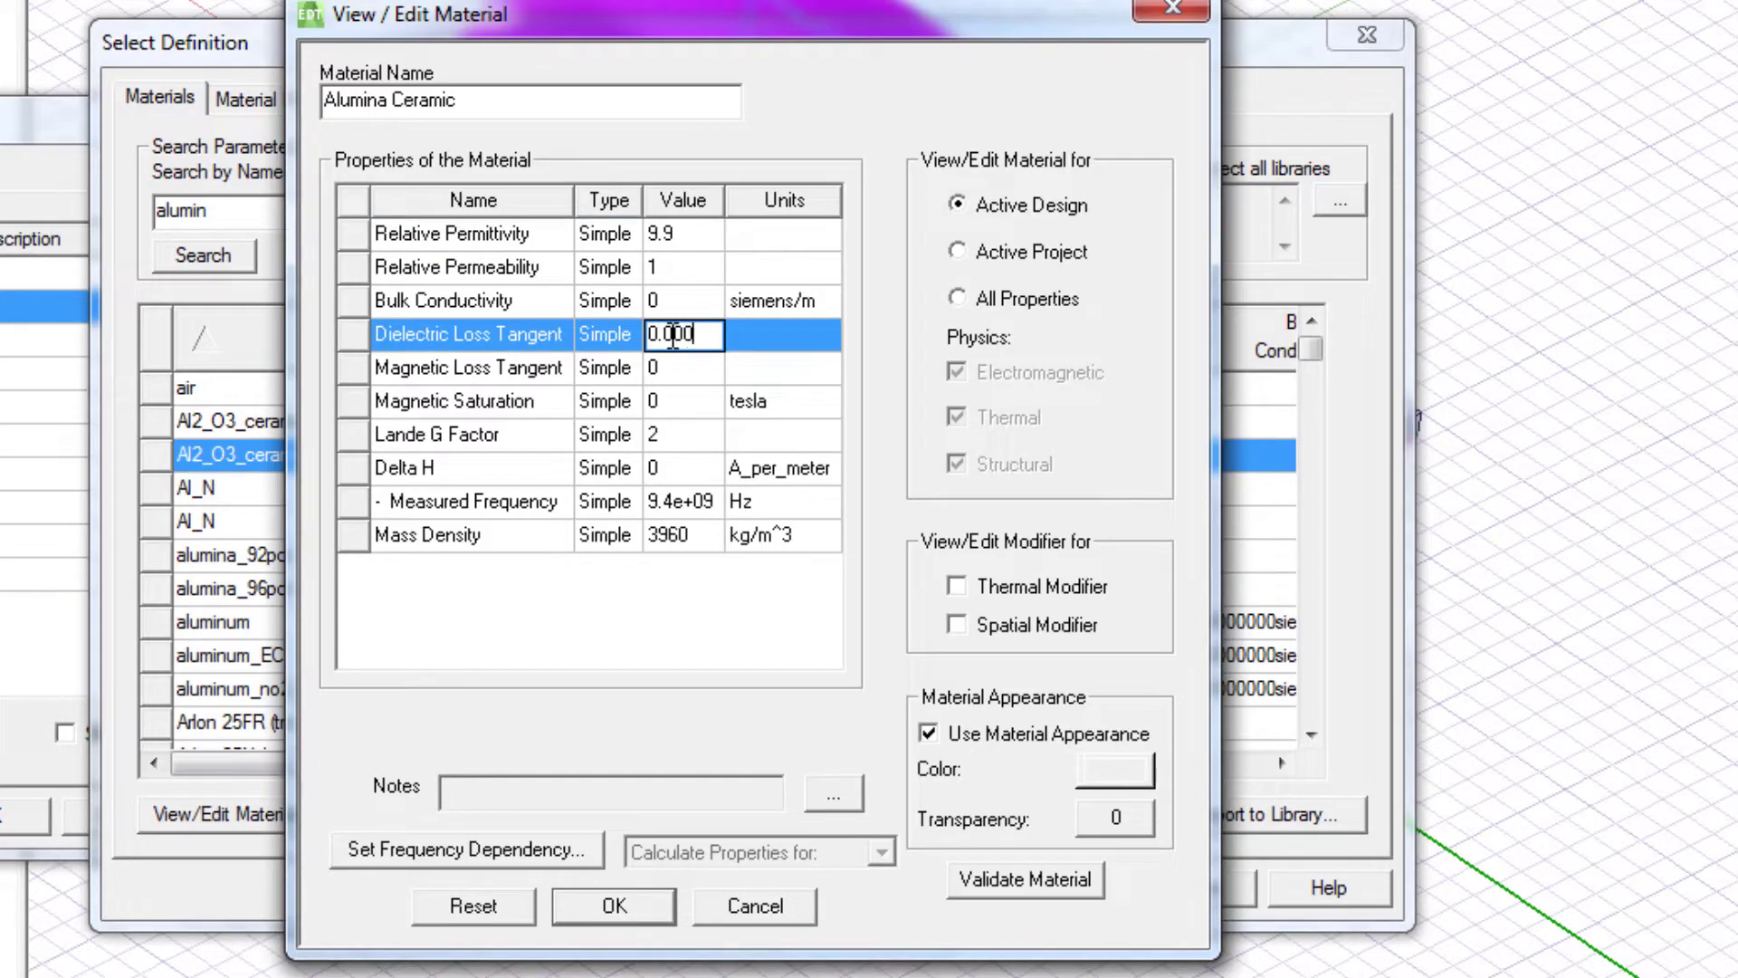
click(579, 906)
click(1052, 890)
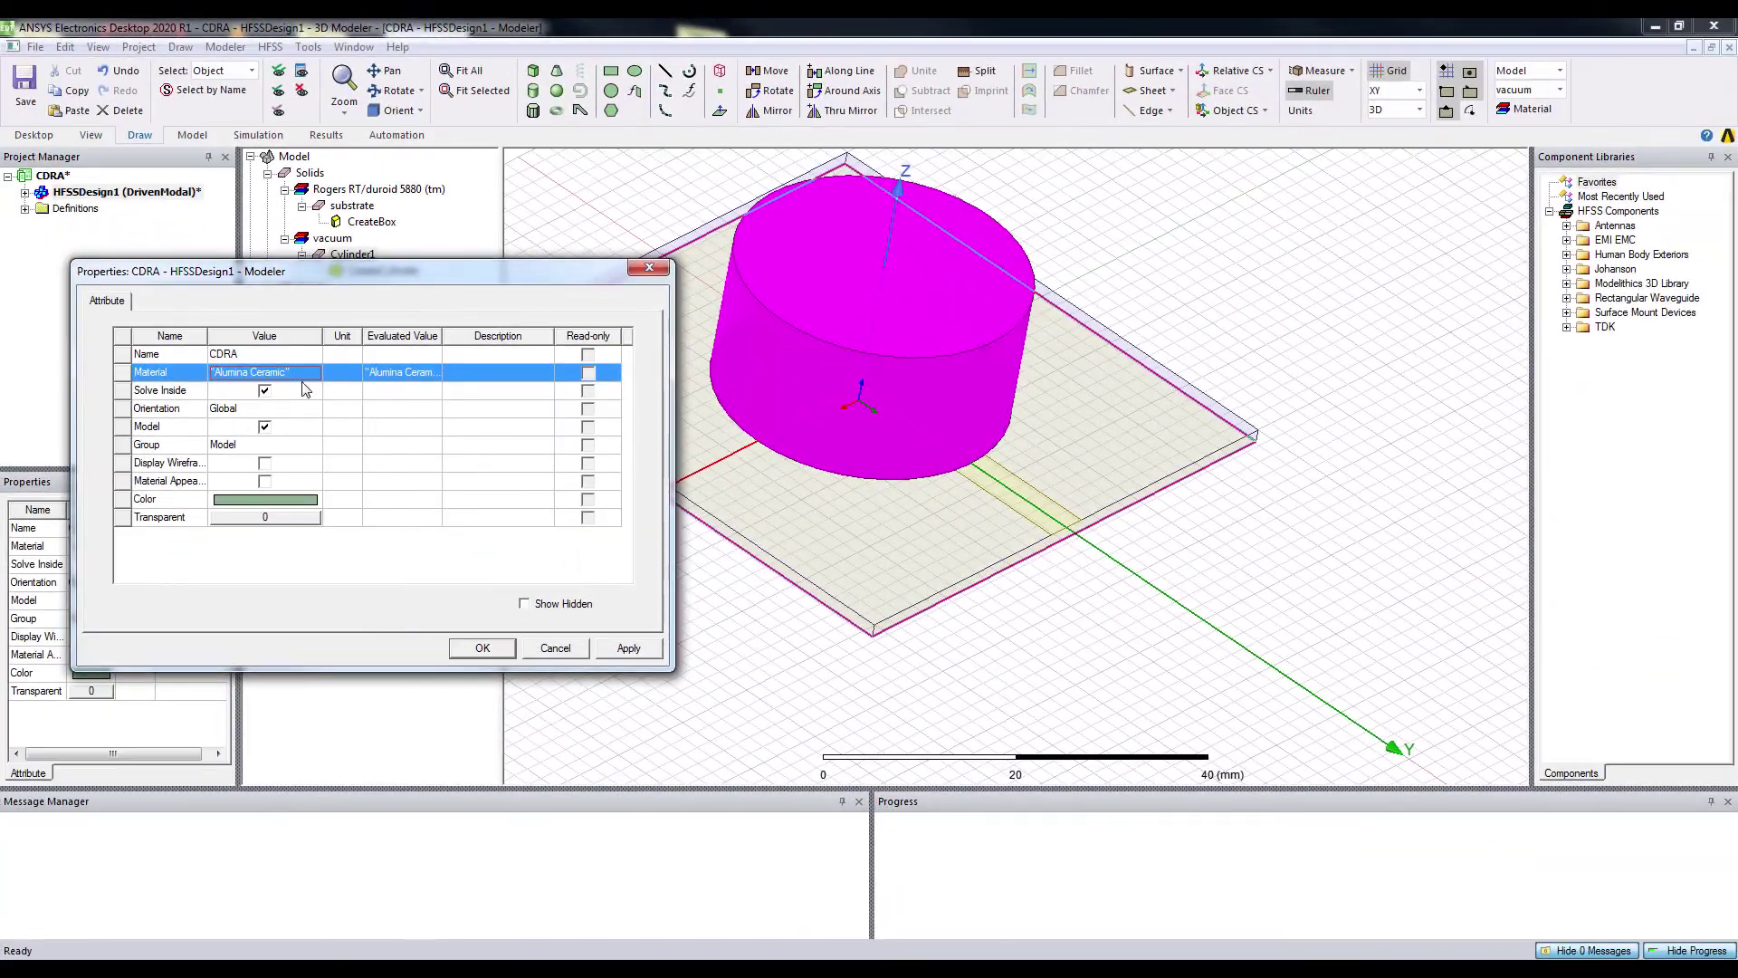
Color the CDRA cylinder gray and accept its attributes
click(281, 500)
click(305, 470)
click(205, 594)
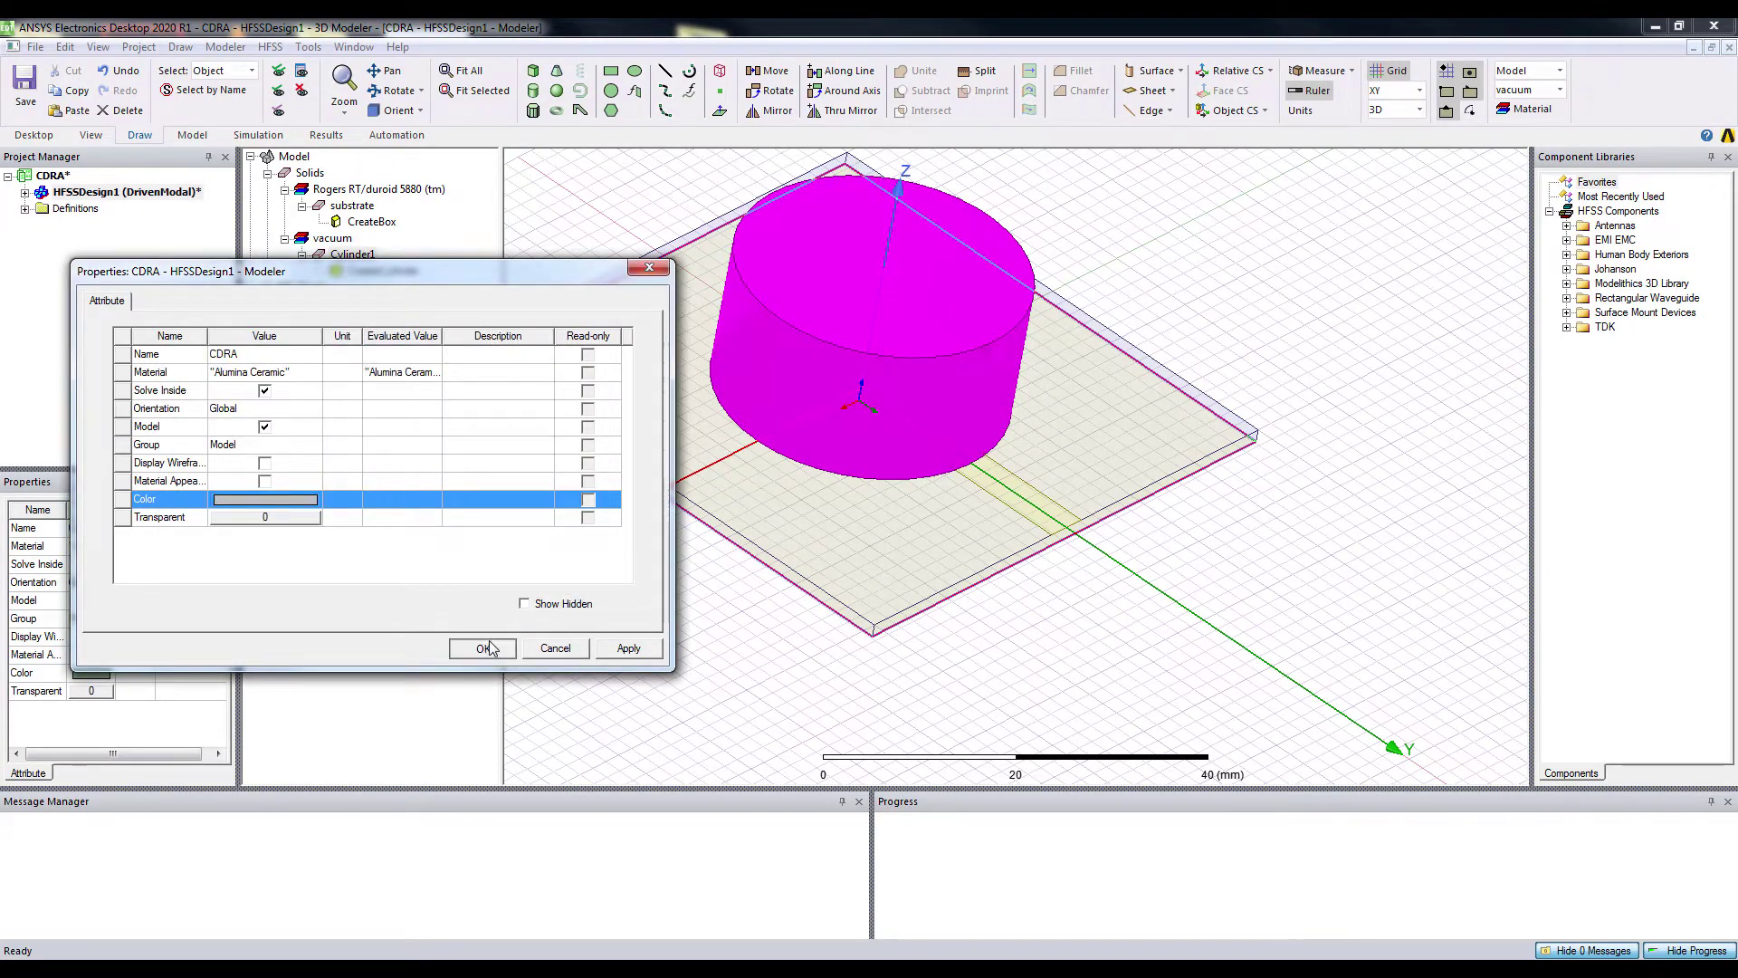
click(483, 648)
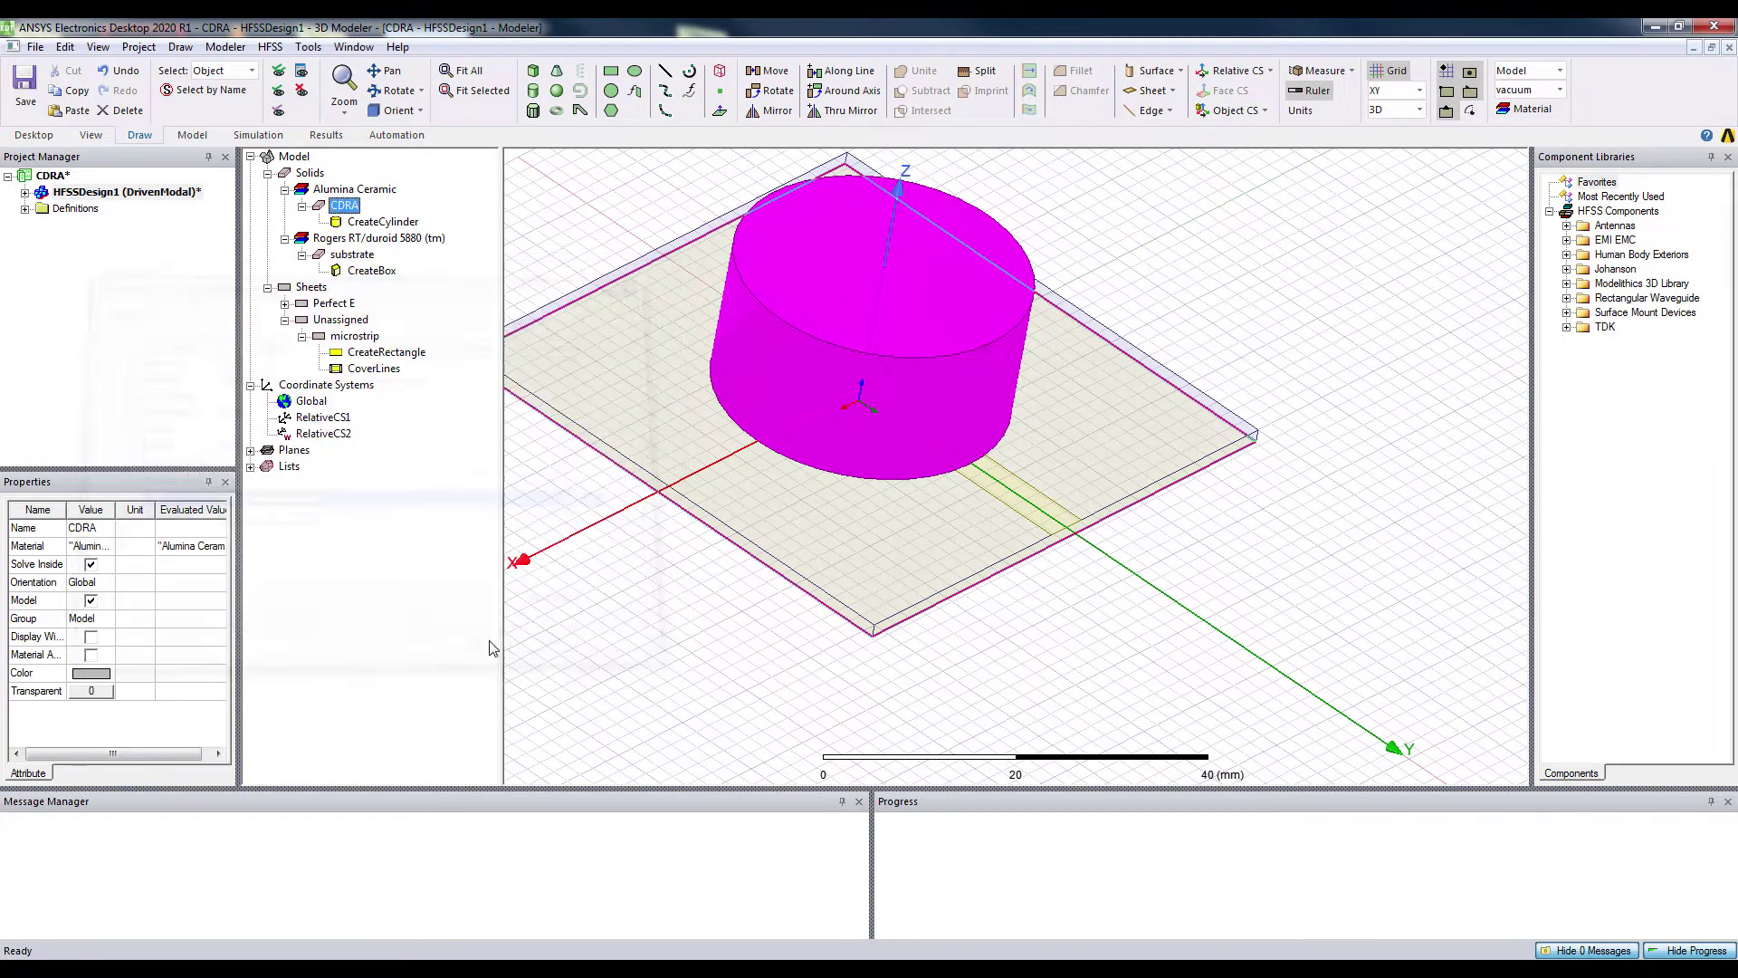
Define the CDRA cylinder's radius with a new length variable rad set to 10 mm
double_click(385, 223)
drag(330, 273, 384, 296)
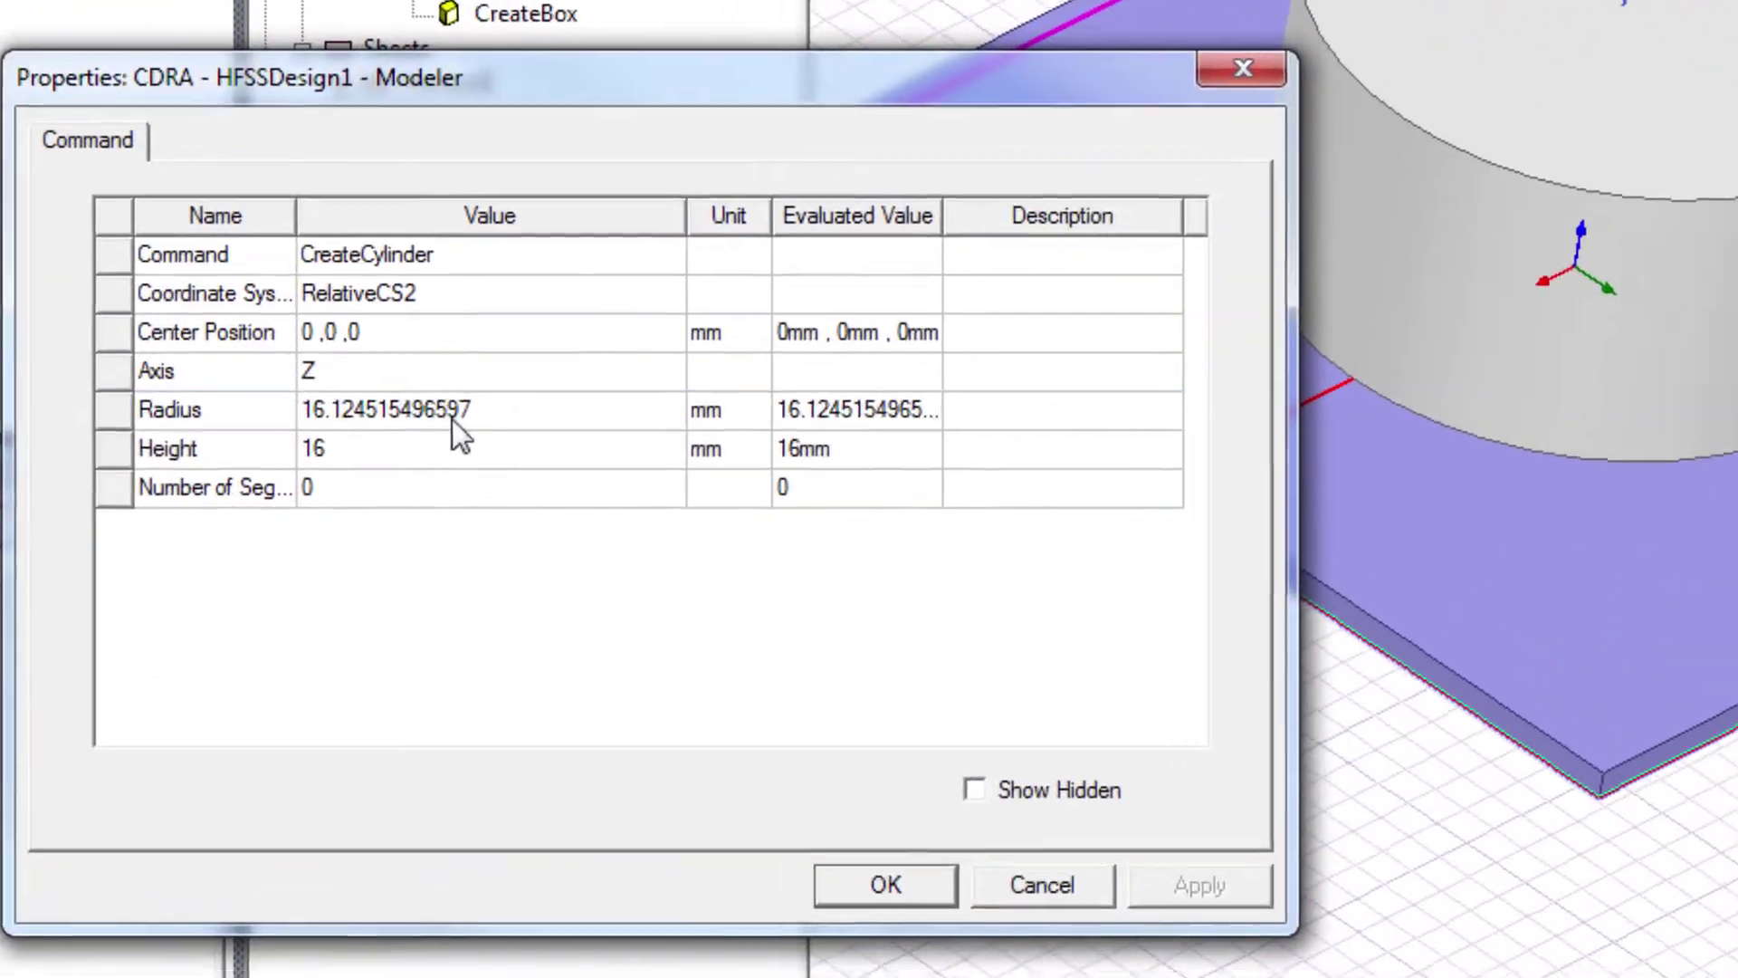
click(342, 450)
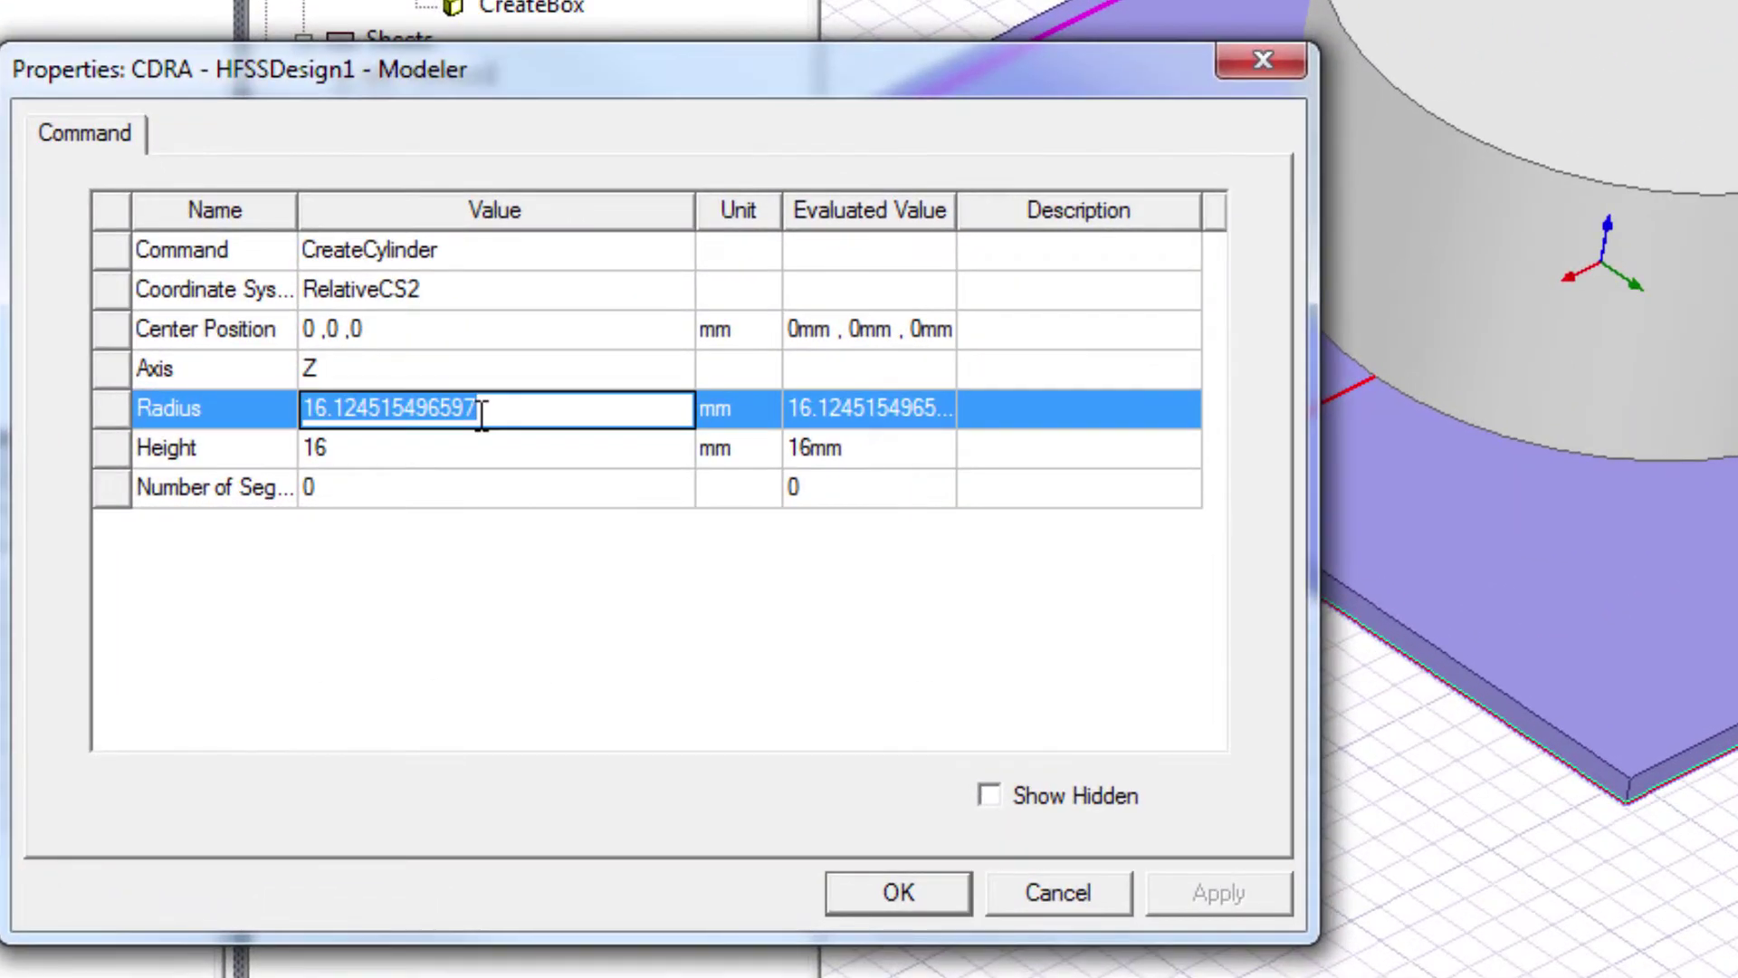
text(rad)
key(Return)
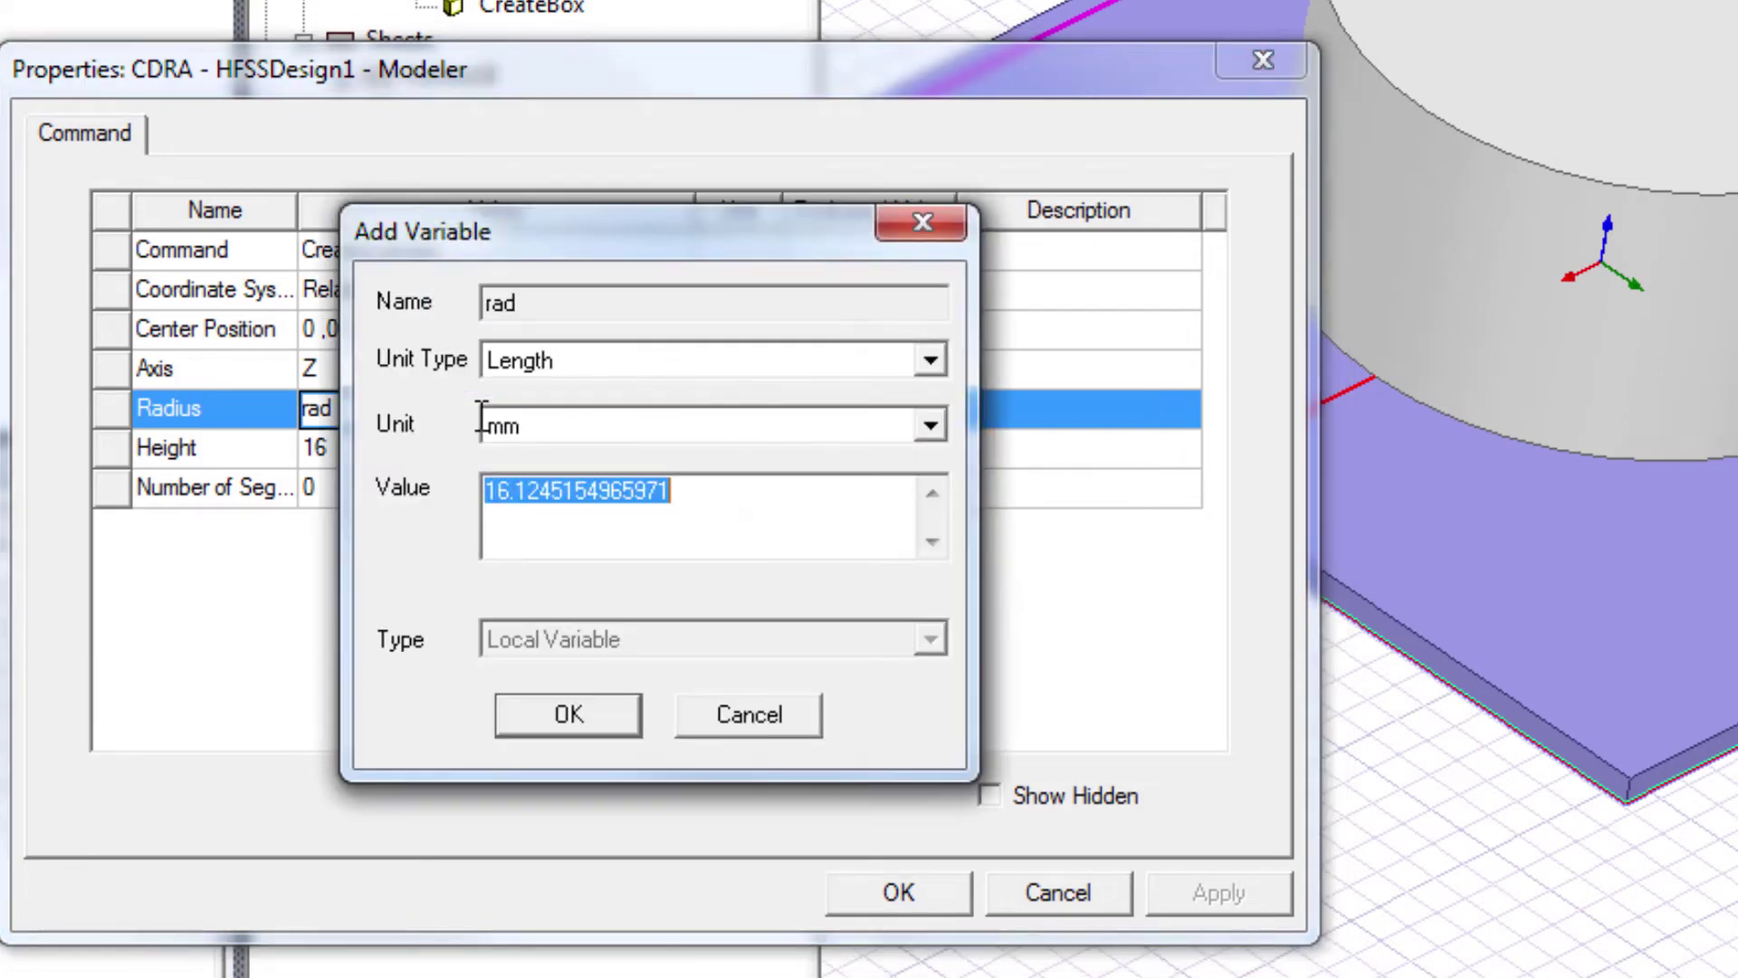
text(10mm)
key(Return)
Define the CDRA cylinder's height with a new length variable h set to 10 mm and accept the dimensions
text(h)
key(Return)
text(10)
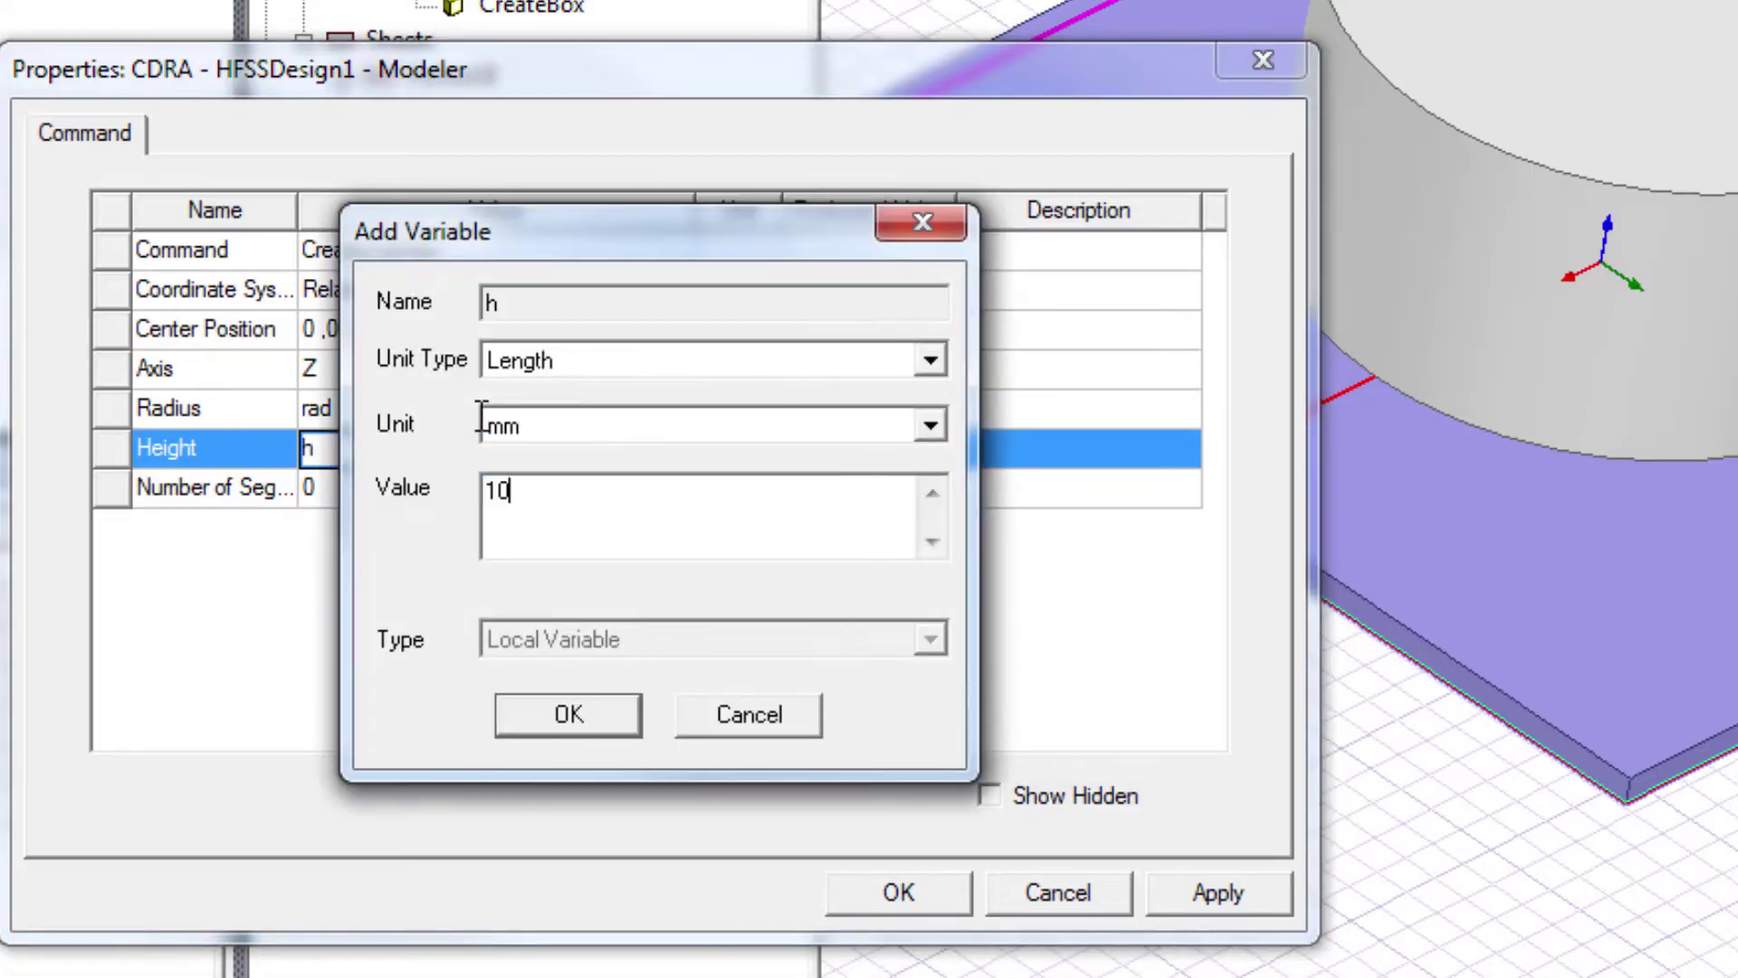
text(mm)
key(Return)
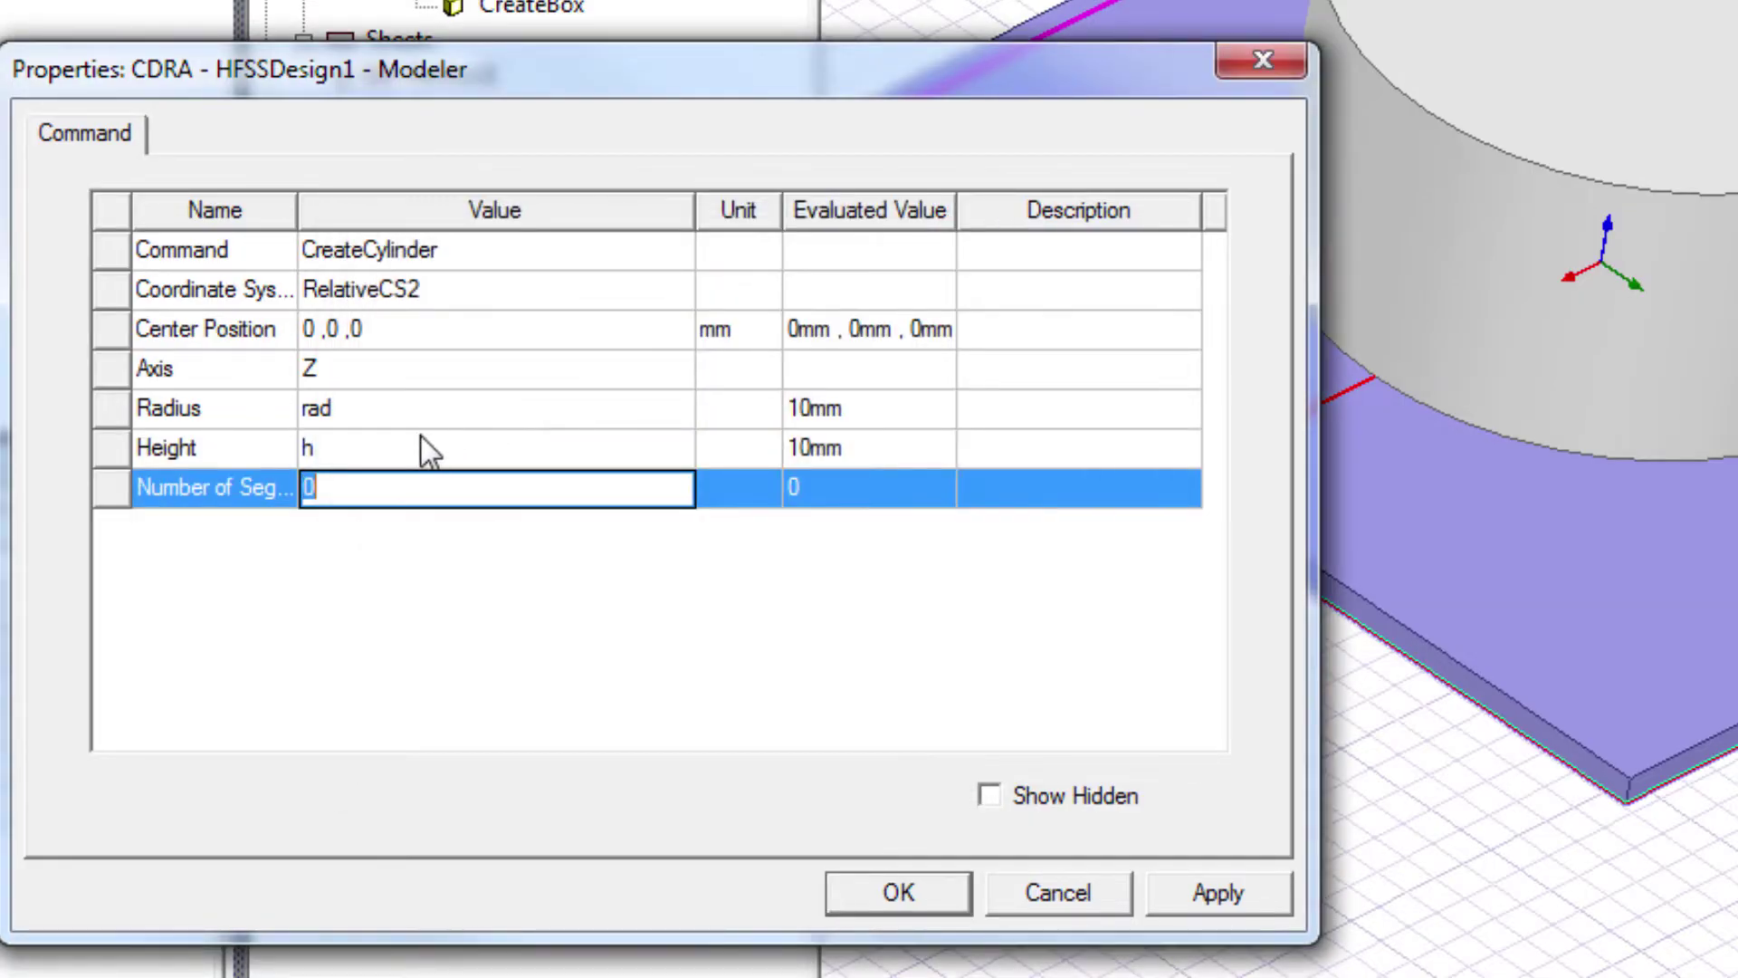
click(942, 898)
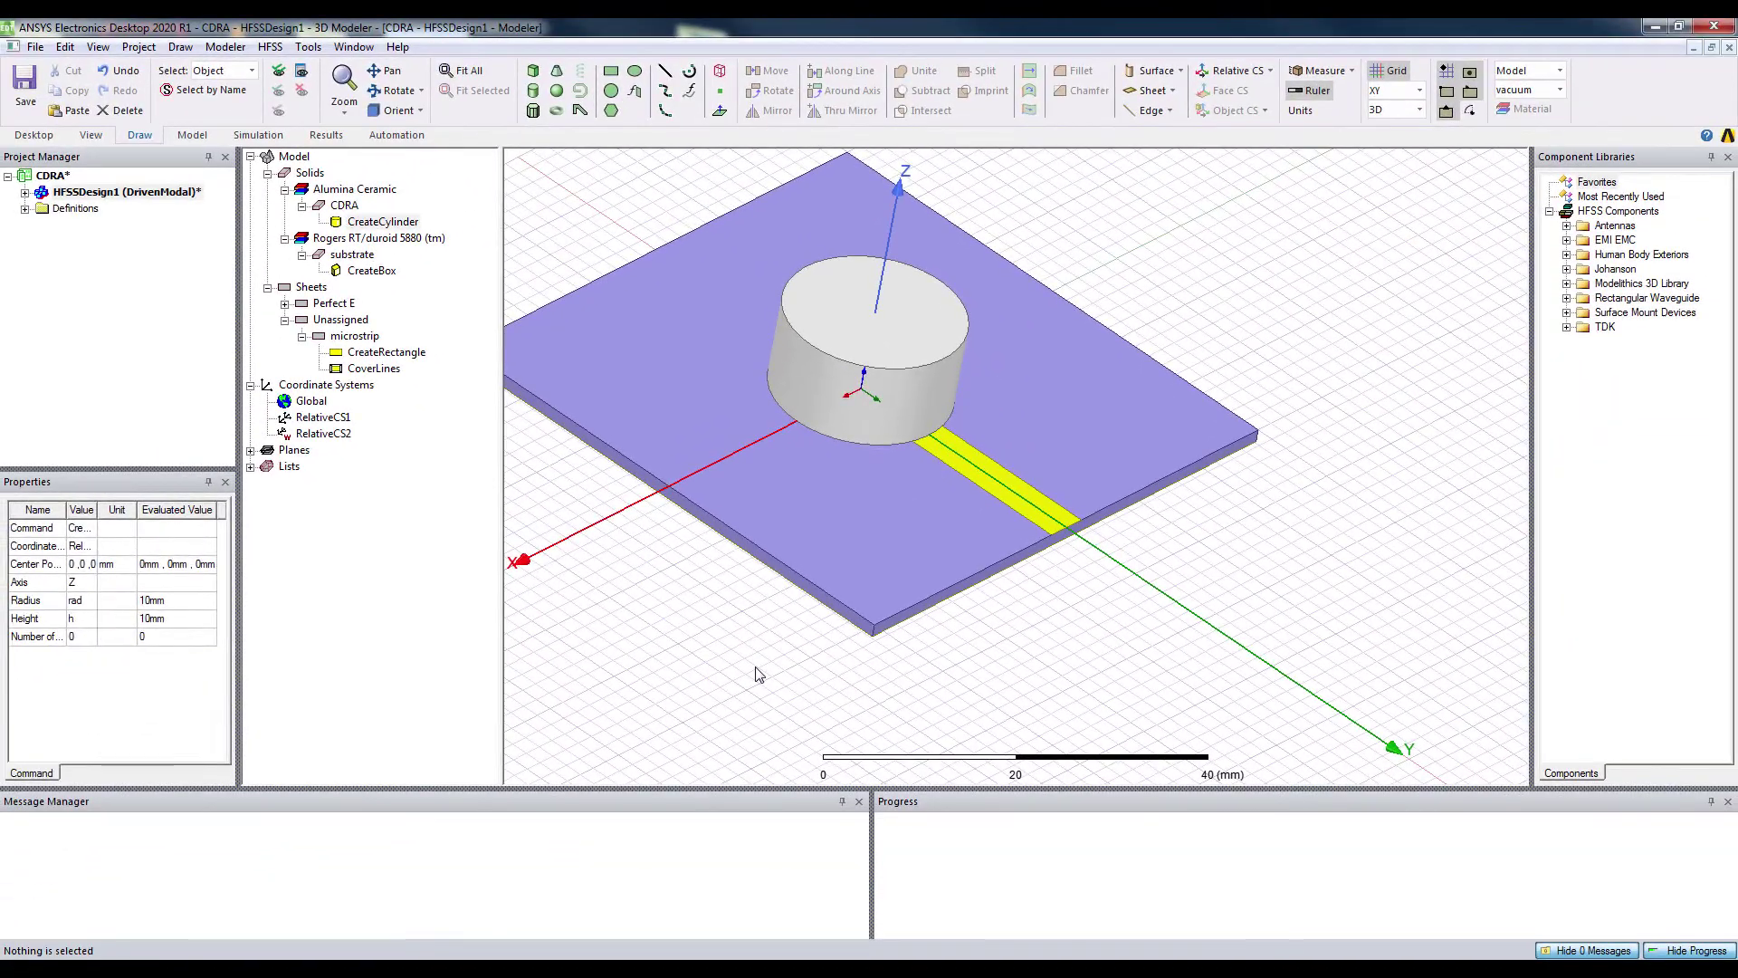
click(895, 722)
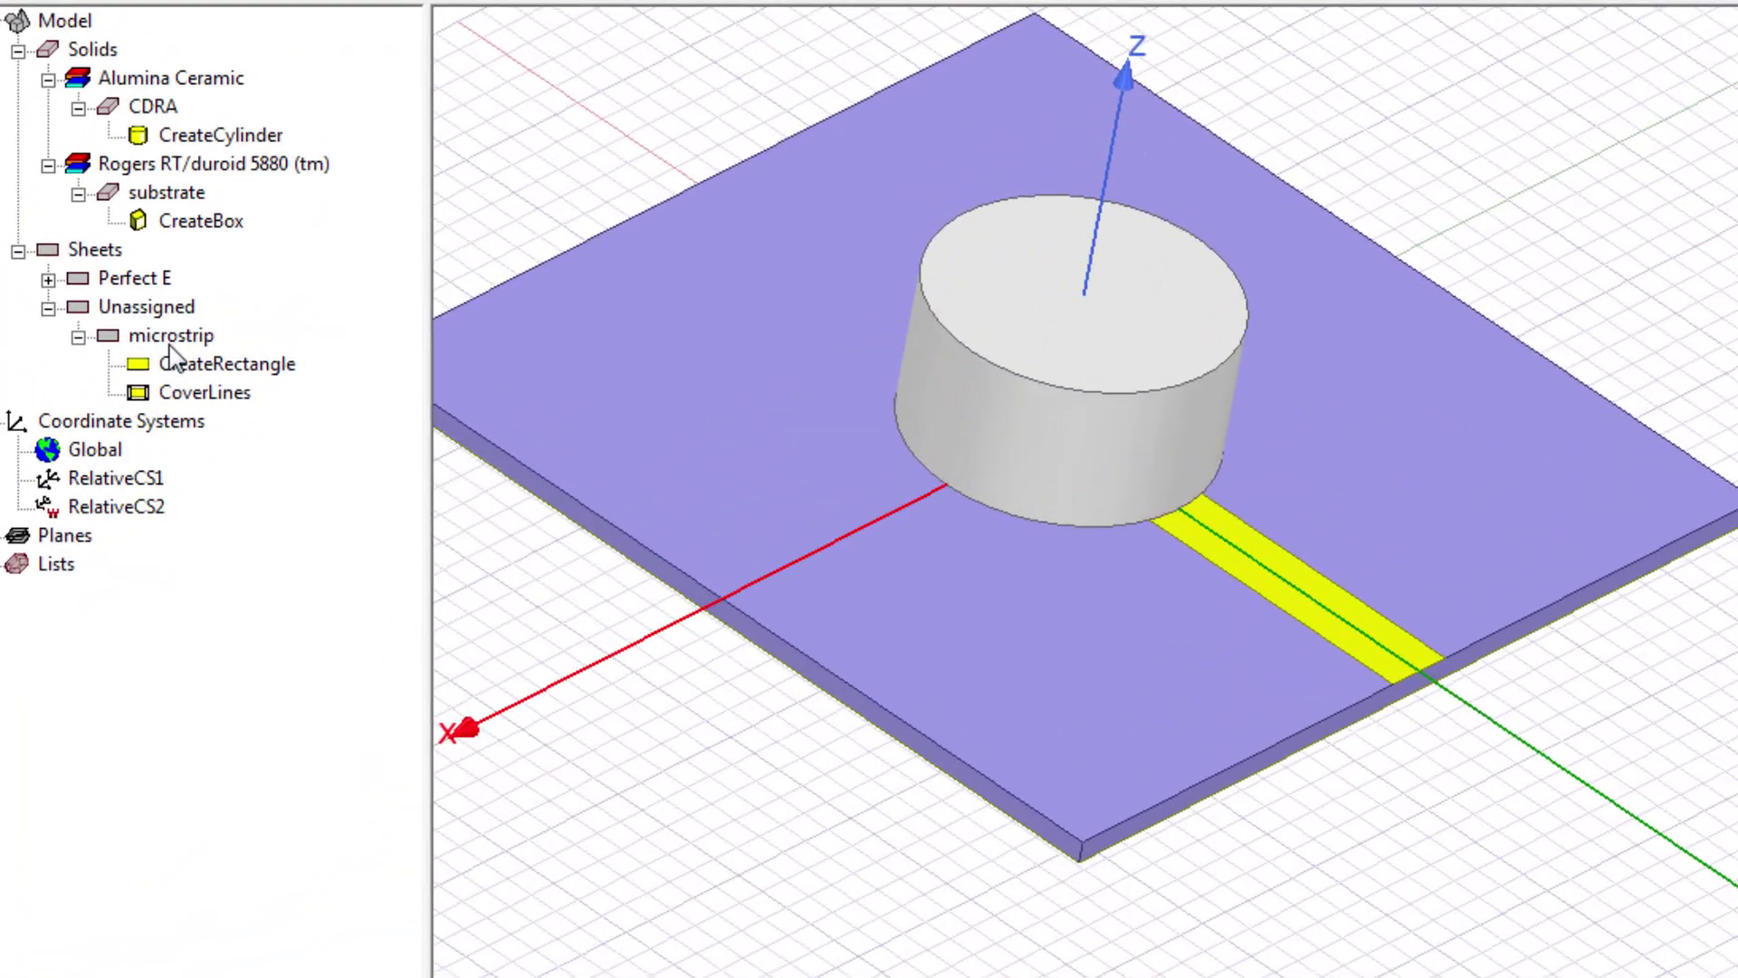
Assign a Perfect E boundary with the default name to the microstrip sheet, without an infinite ground plane
click(347, 336)
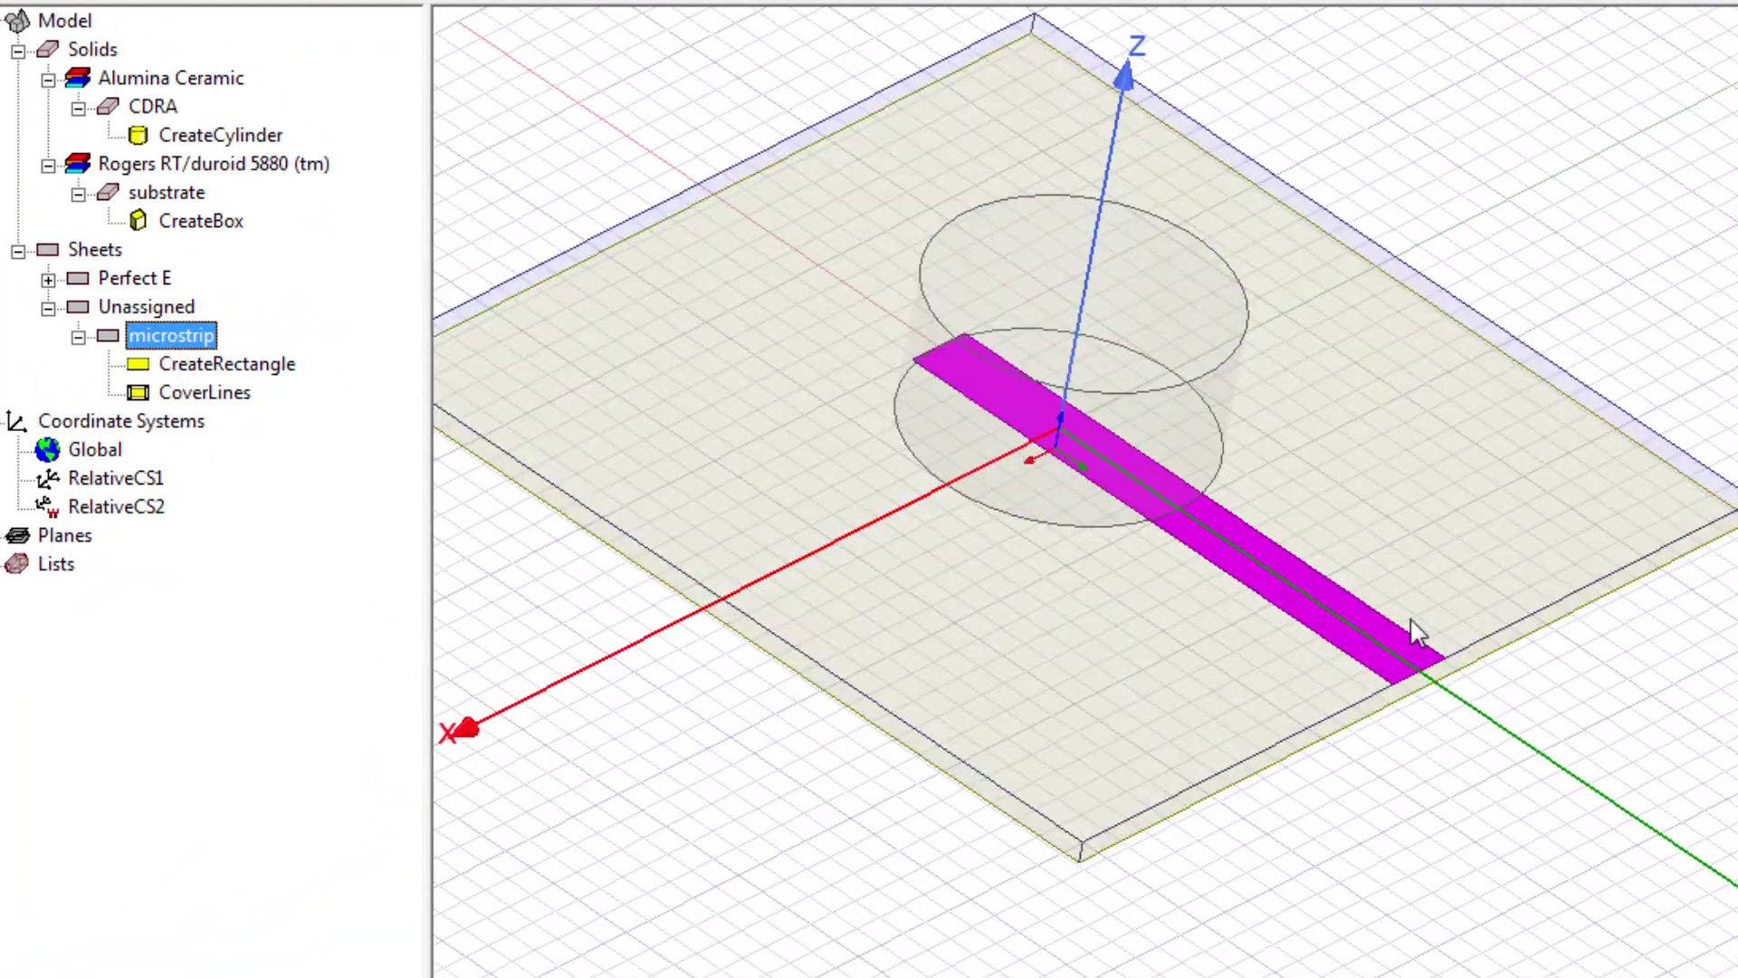
right_click(172, 342)
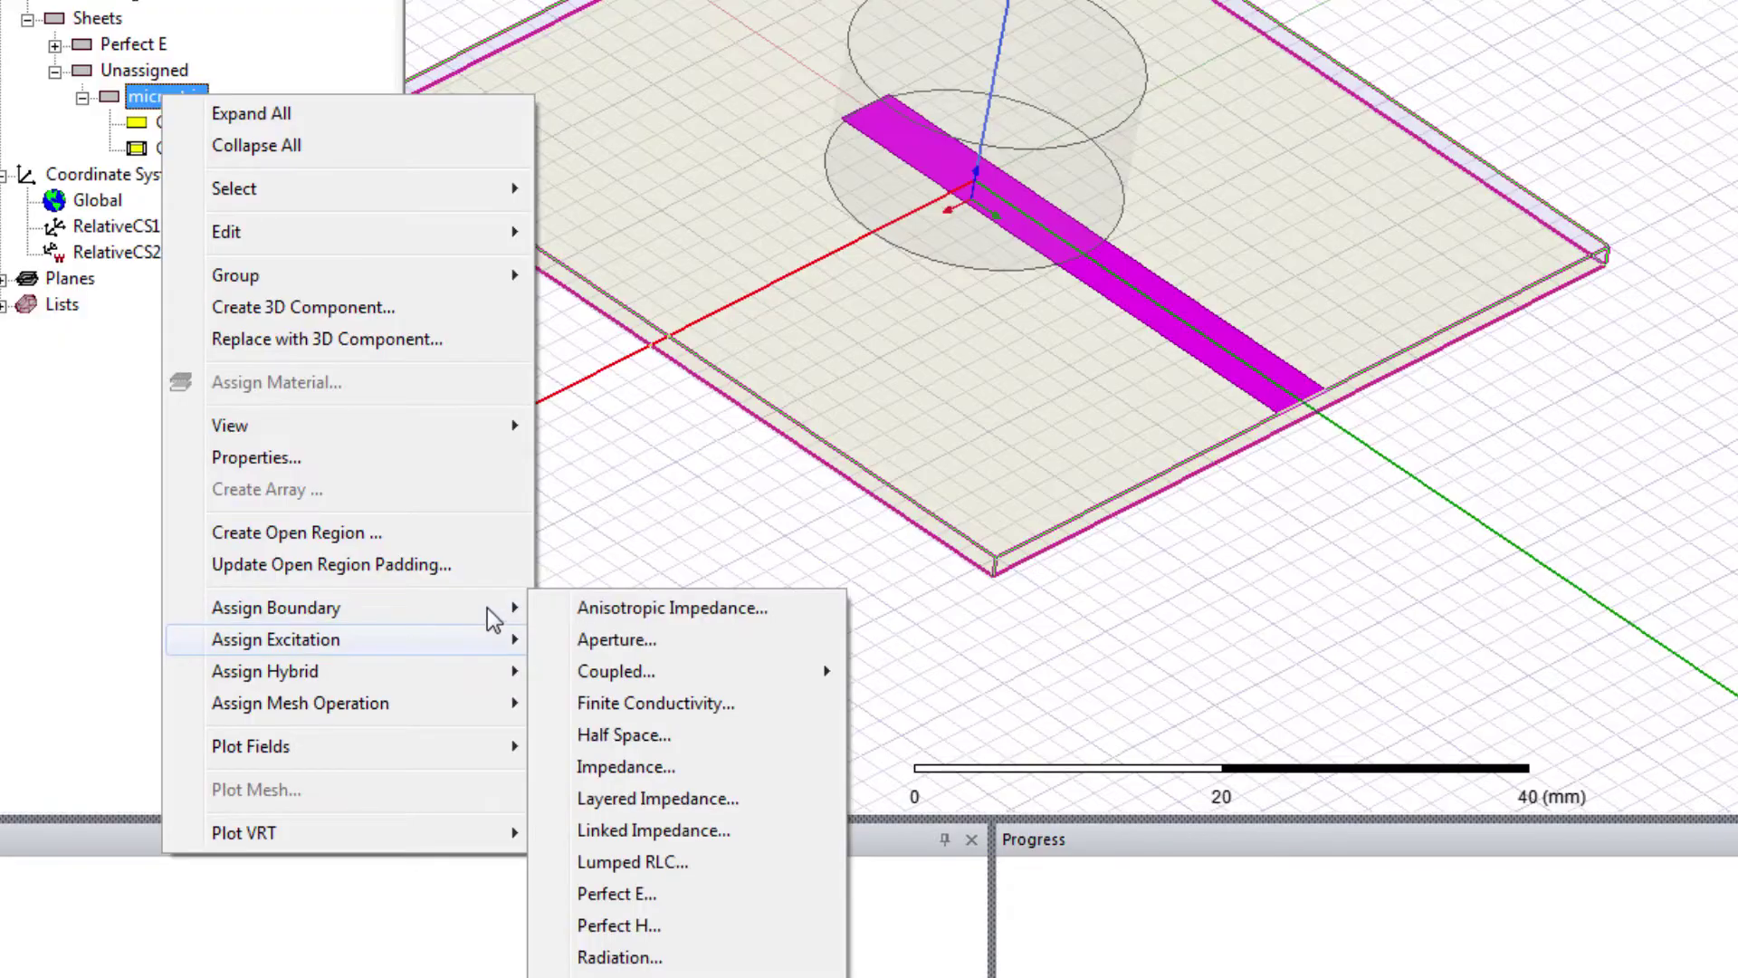
mouse_move(498, 609)
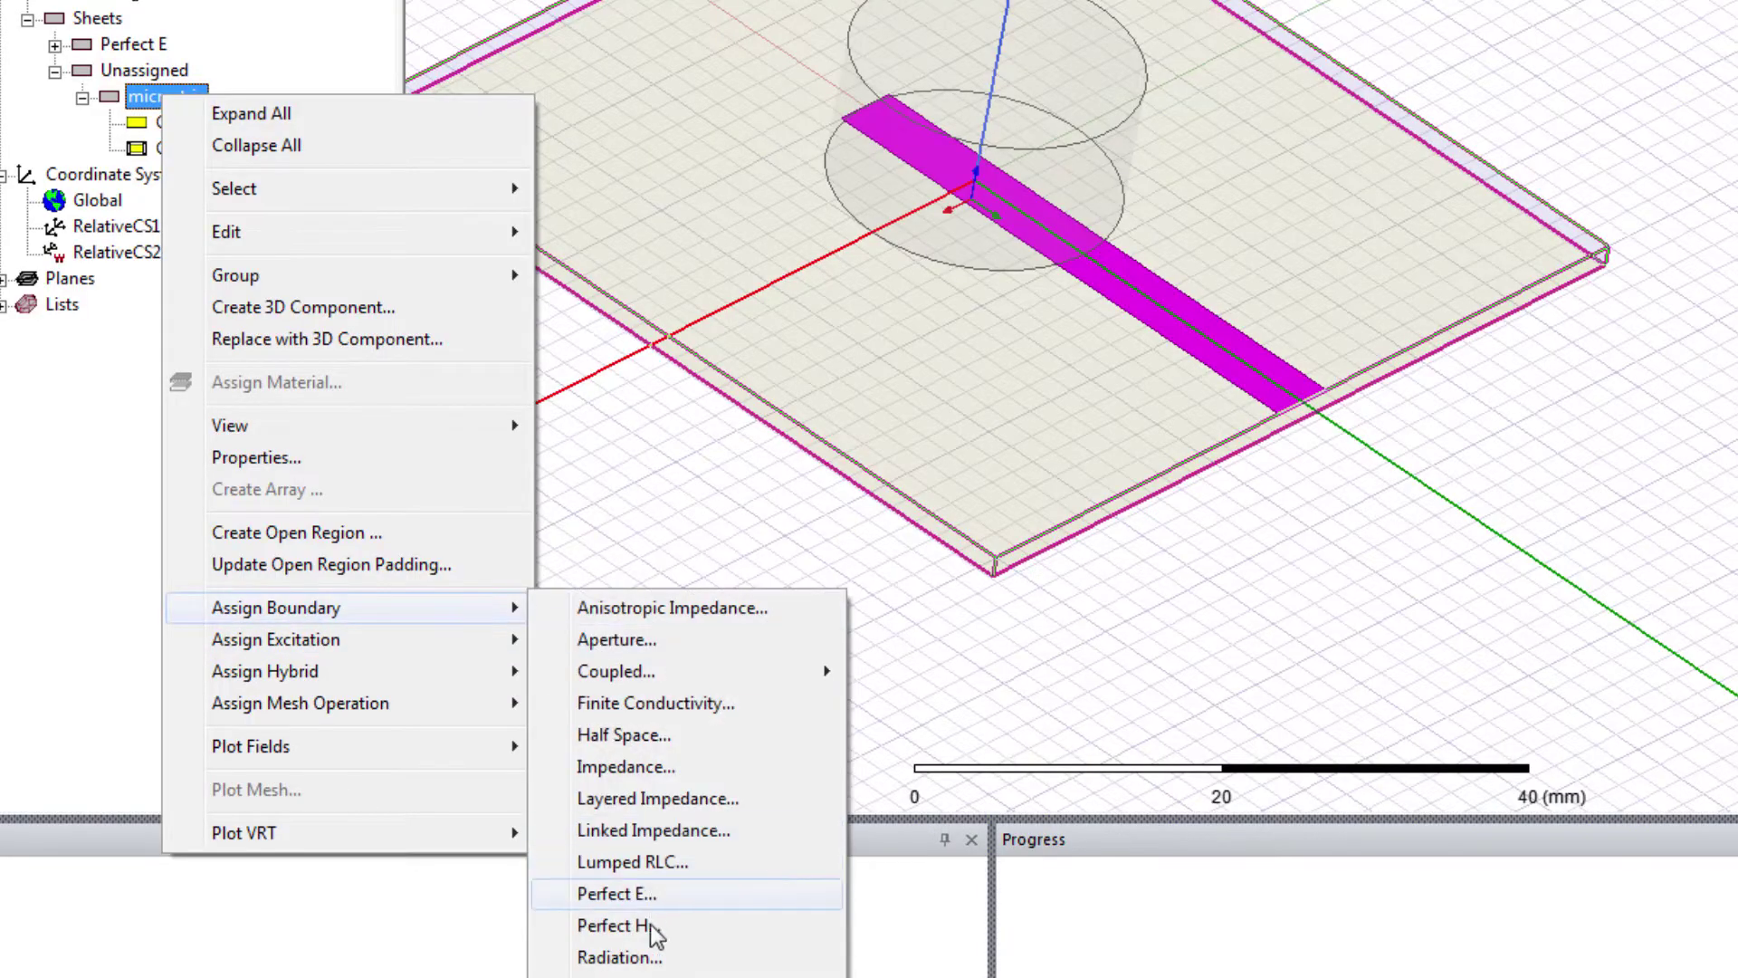
click(644, 893)
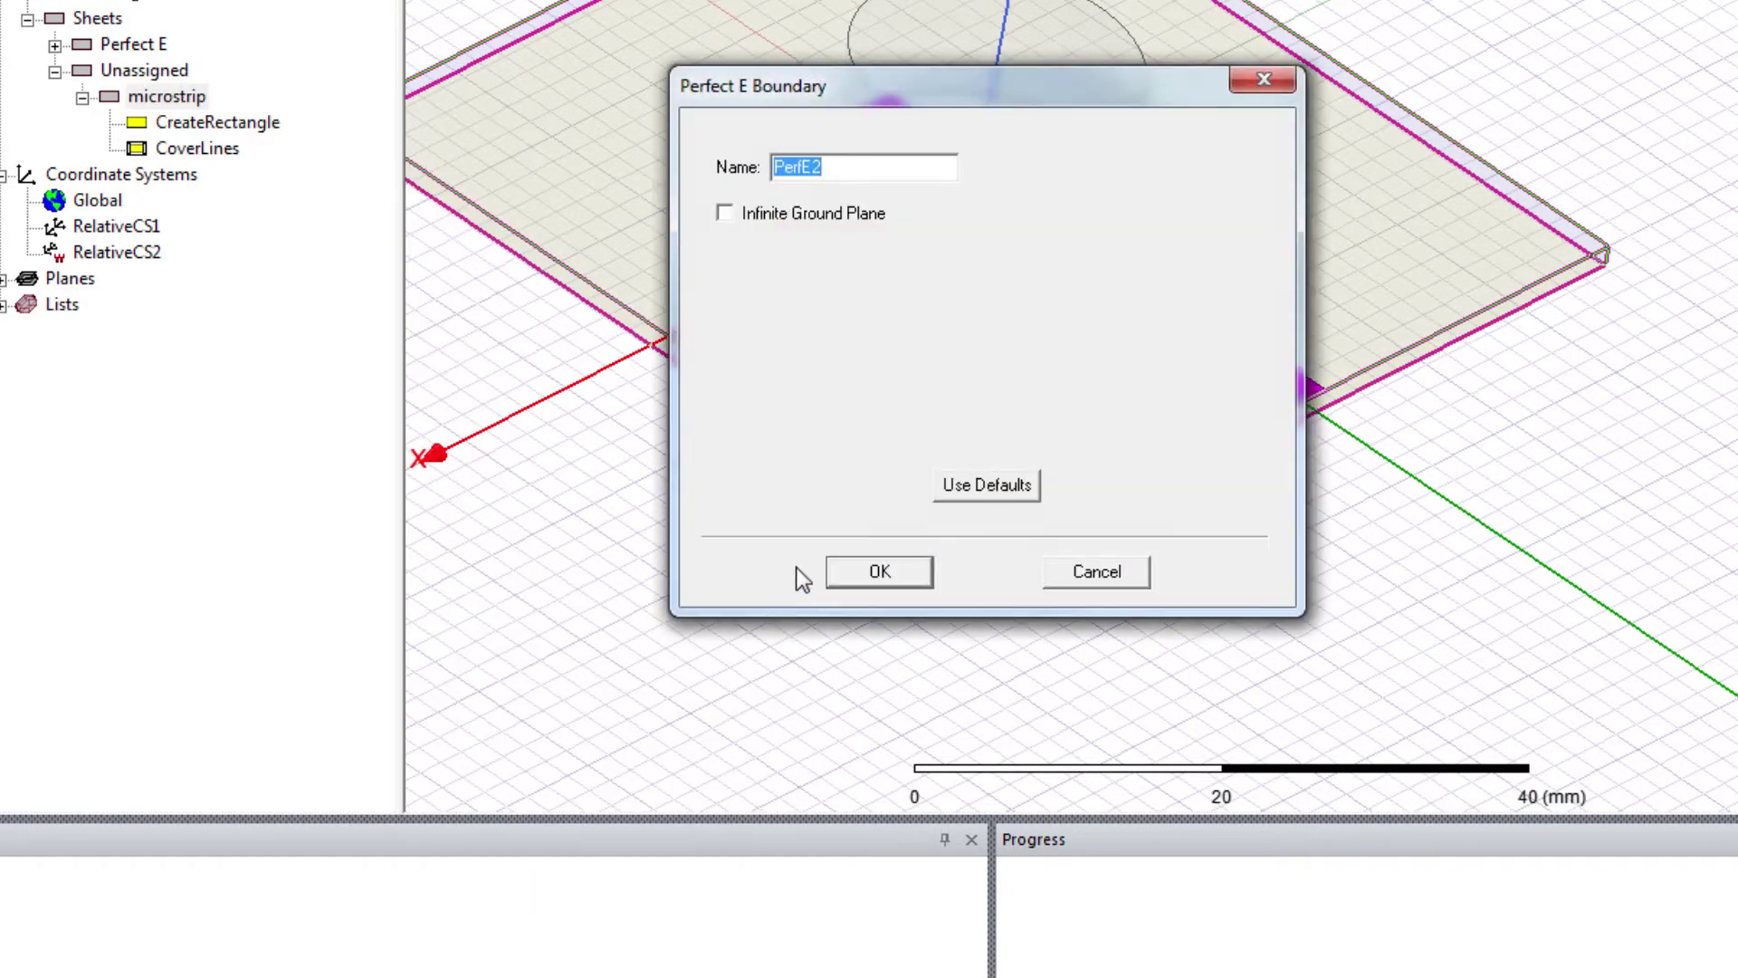
click(847, 572)
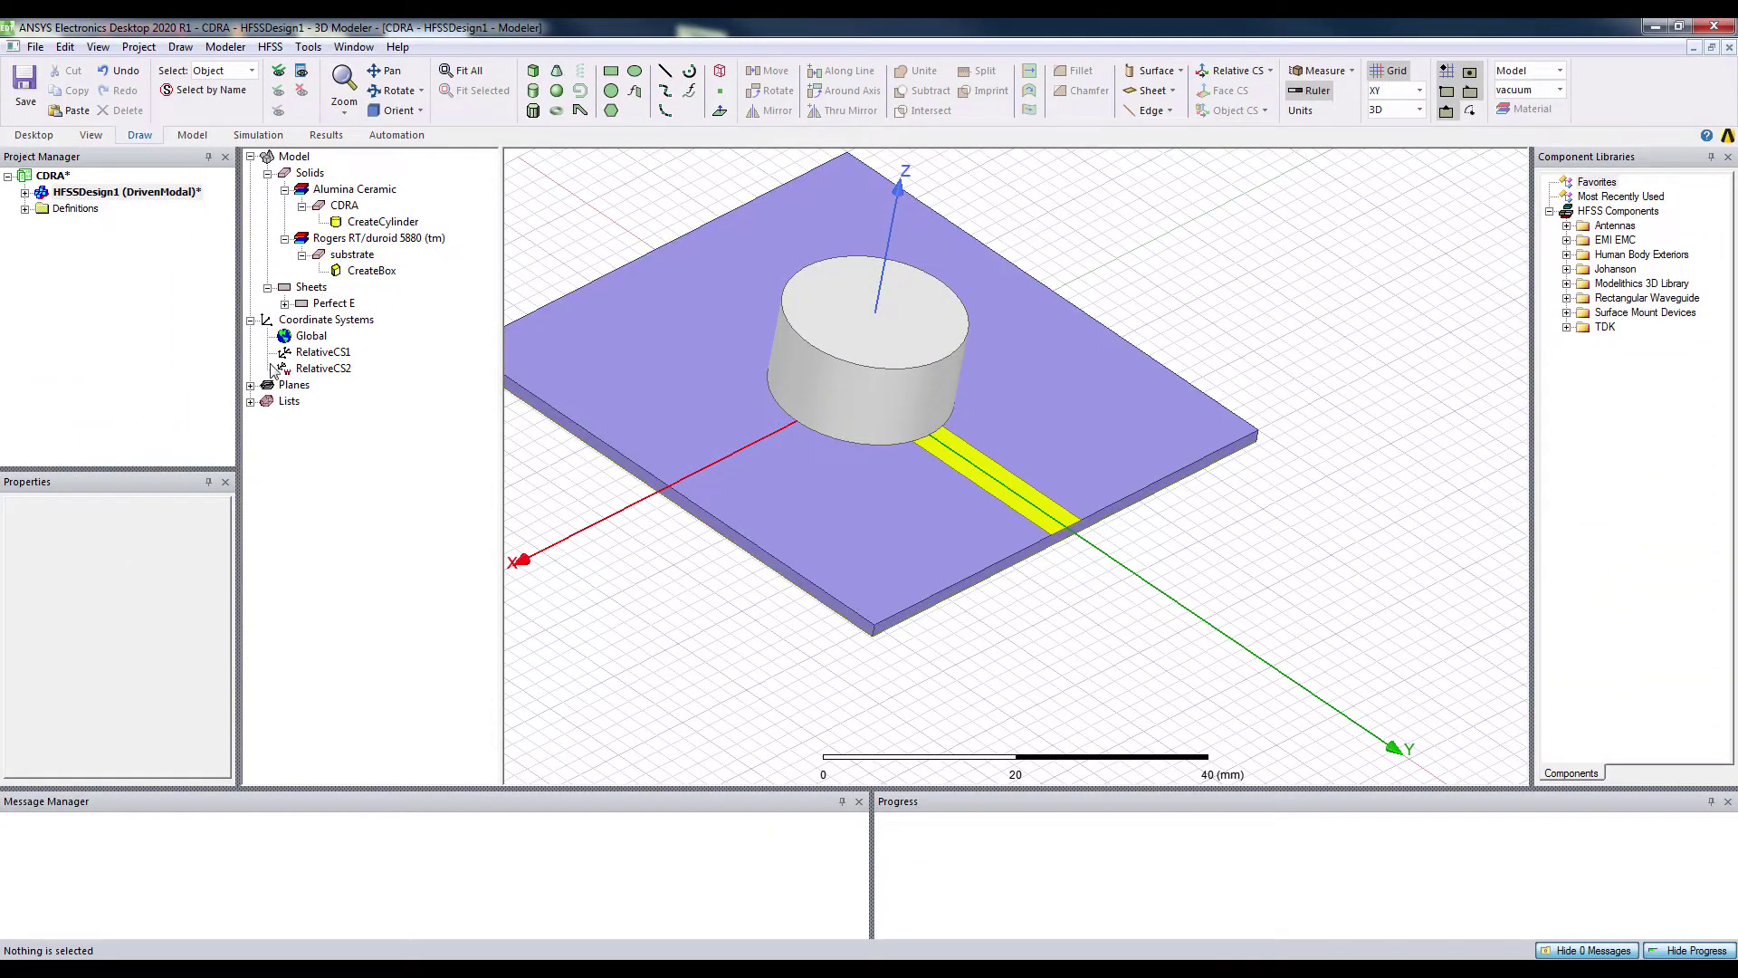
Draw a rough vacuum box about 85 × 115 × 35 mm over the antenna as the air region
scroll(1091, 589, up, 1)
scroll(1086, 580, down, 1)
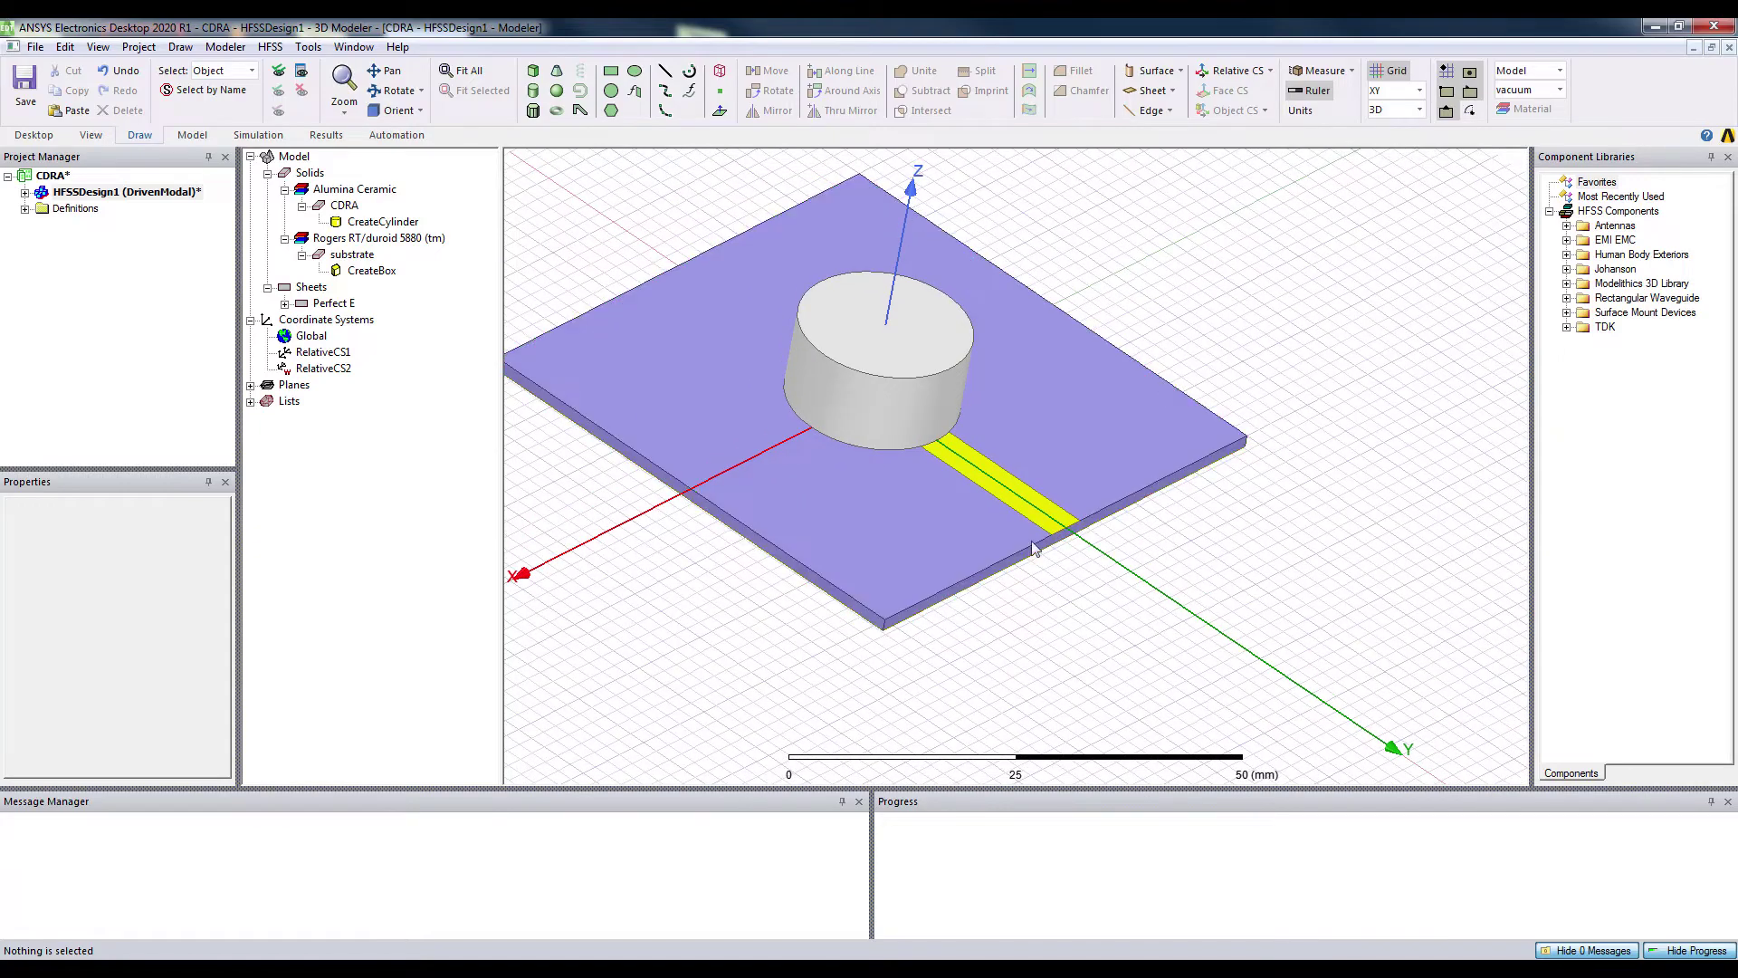
scroll(1029, 495, down, 1)
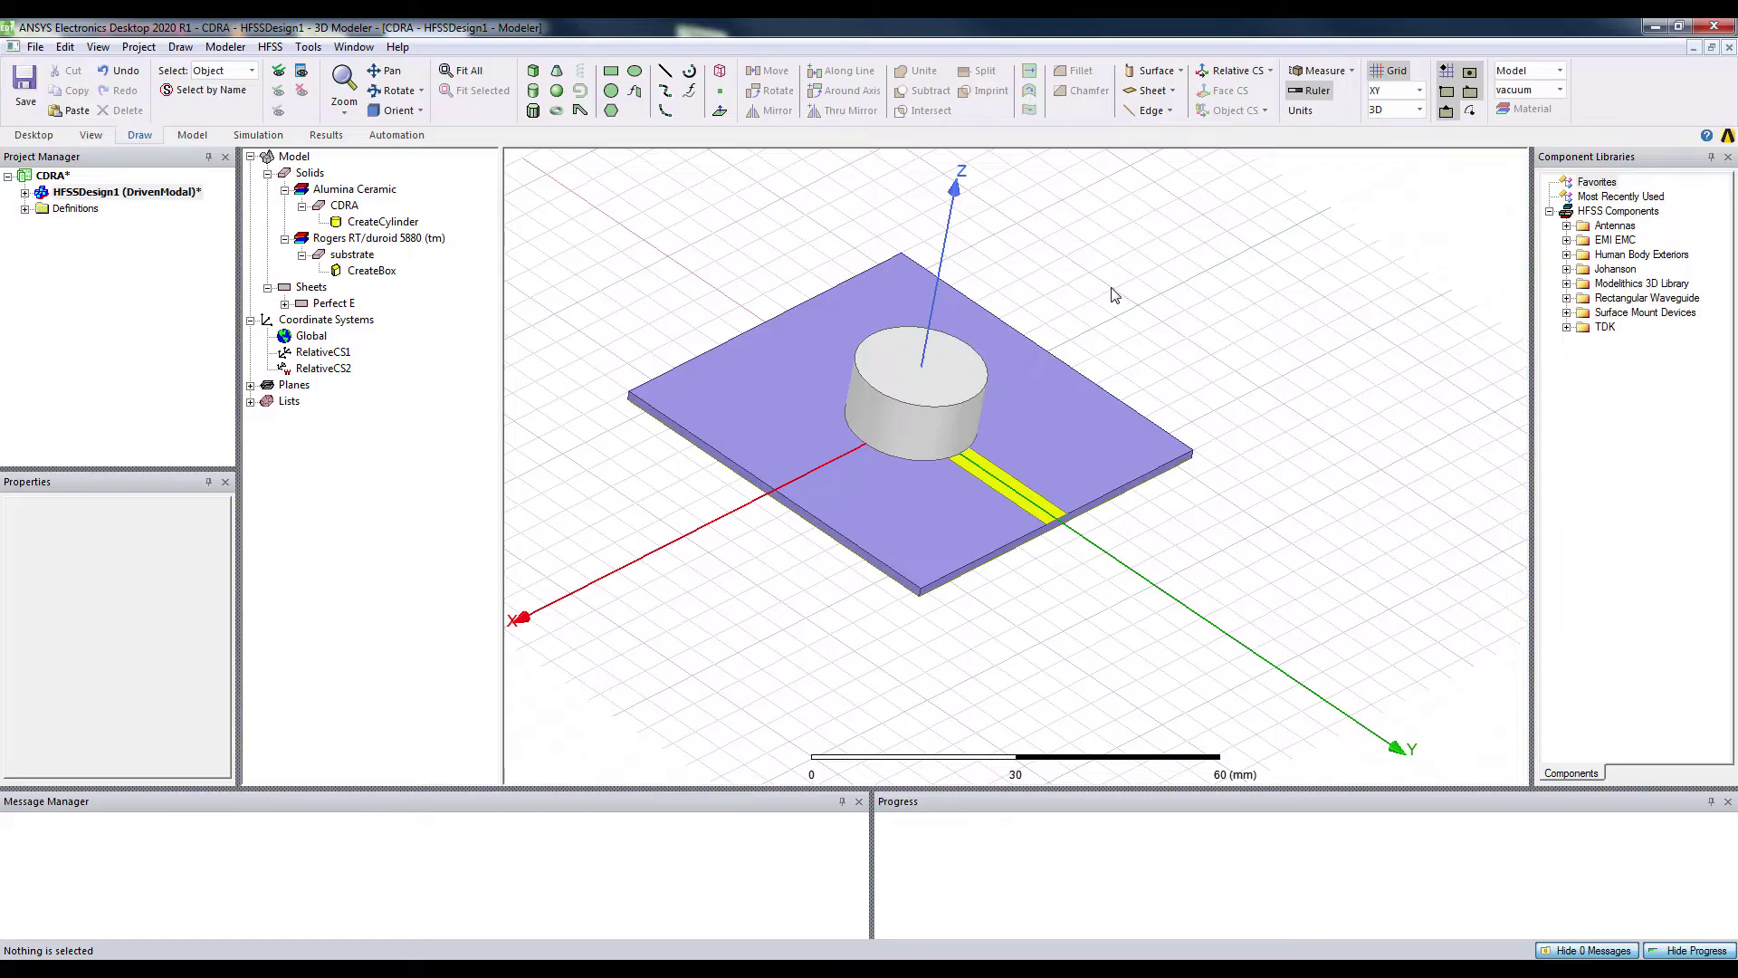
key(ctrl+m)
click(529, 297)
click(1476, 478)
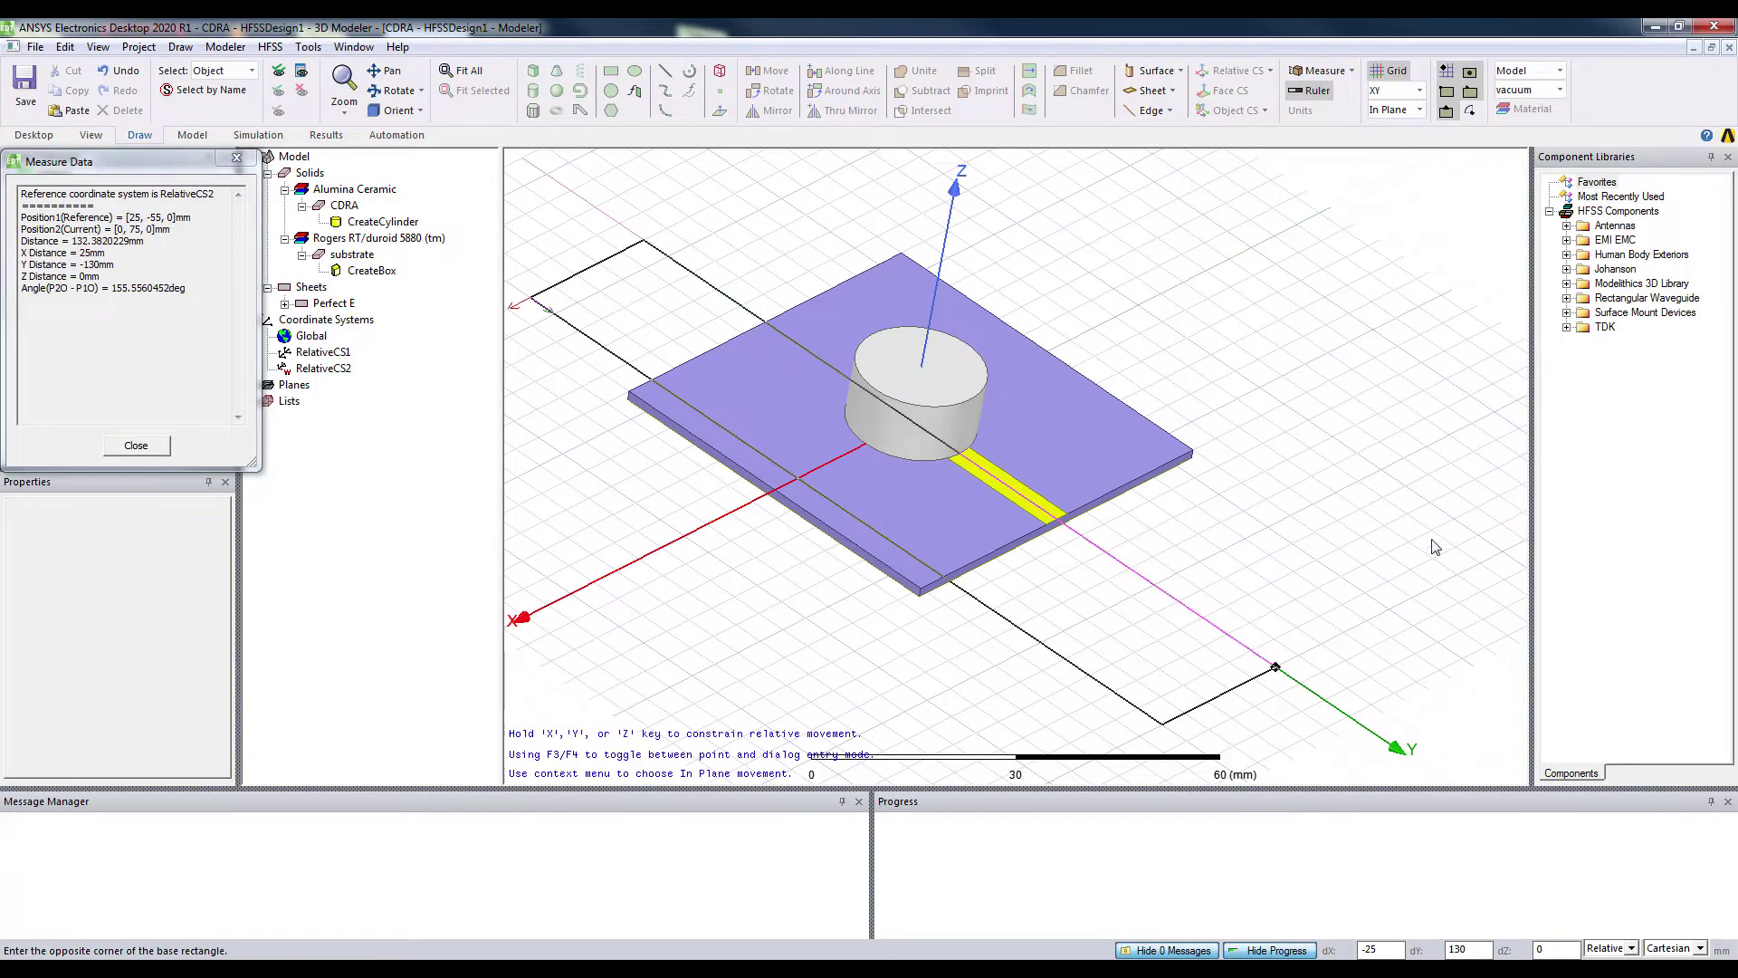
click(1409, 355)
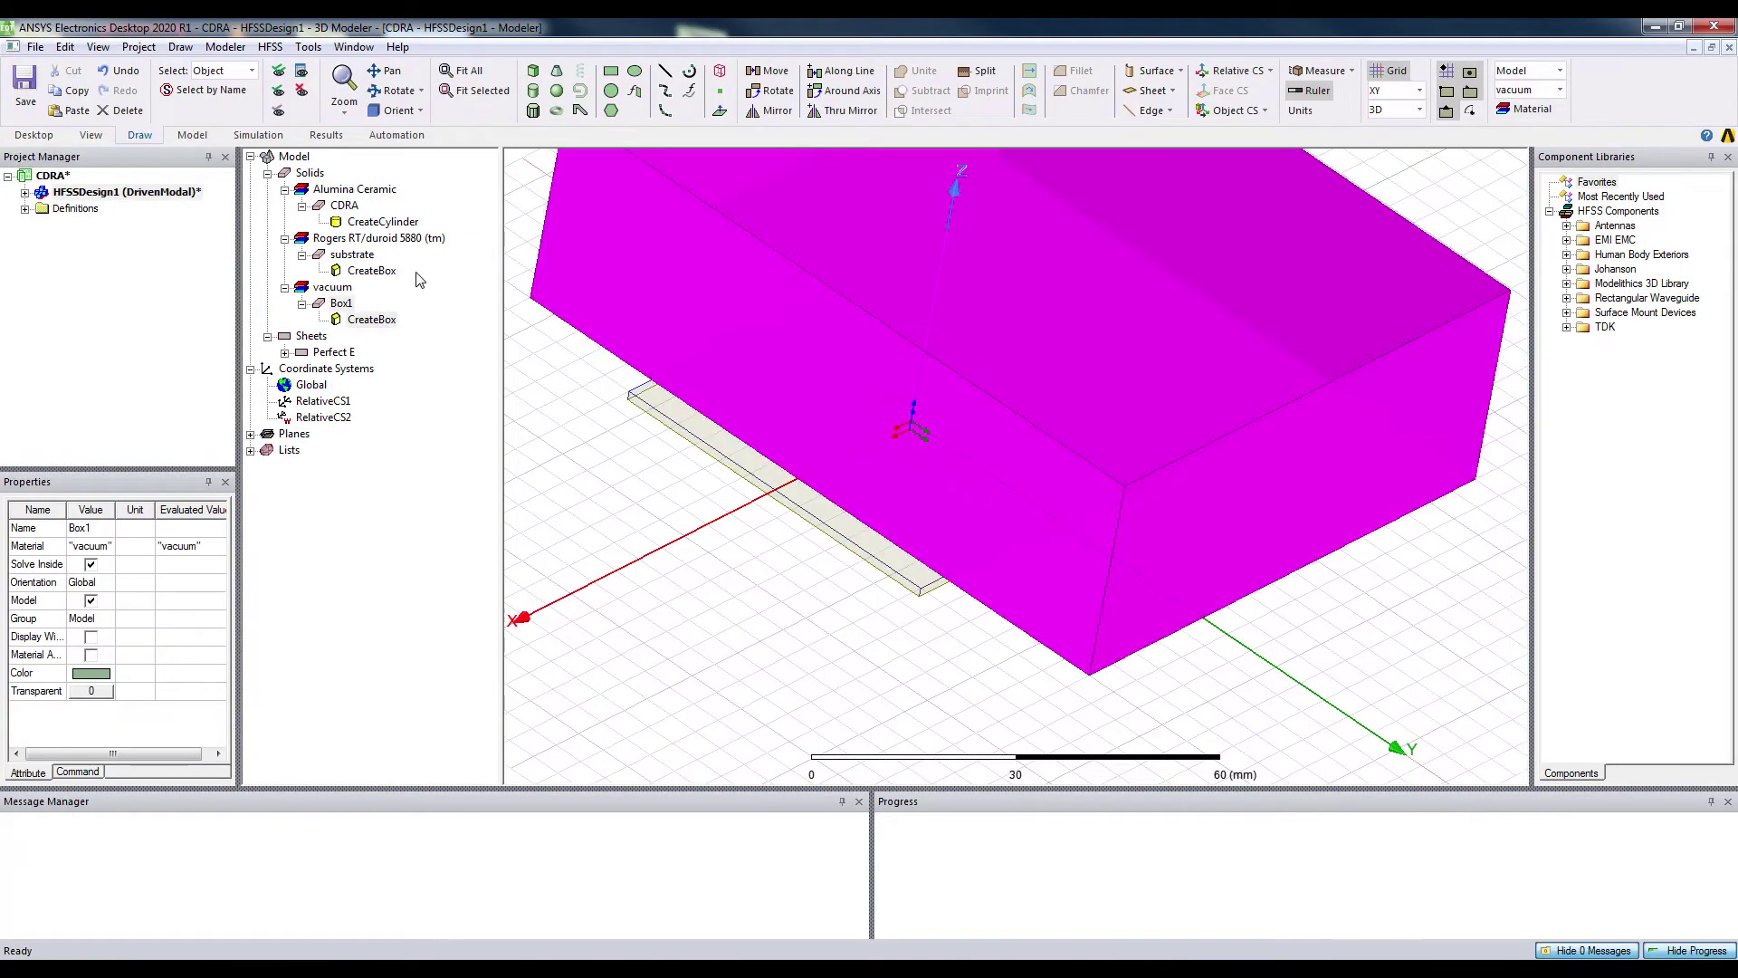
Rename the new vacuum box as radiation_box and set its transparency to 1
double_click(341, 304)
double_click(333, 381)
text(radiation_box)
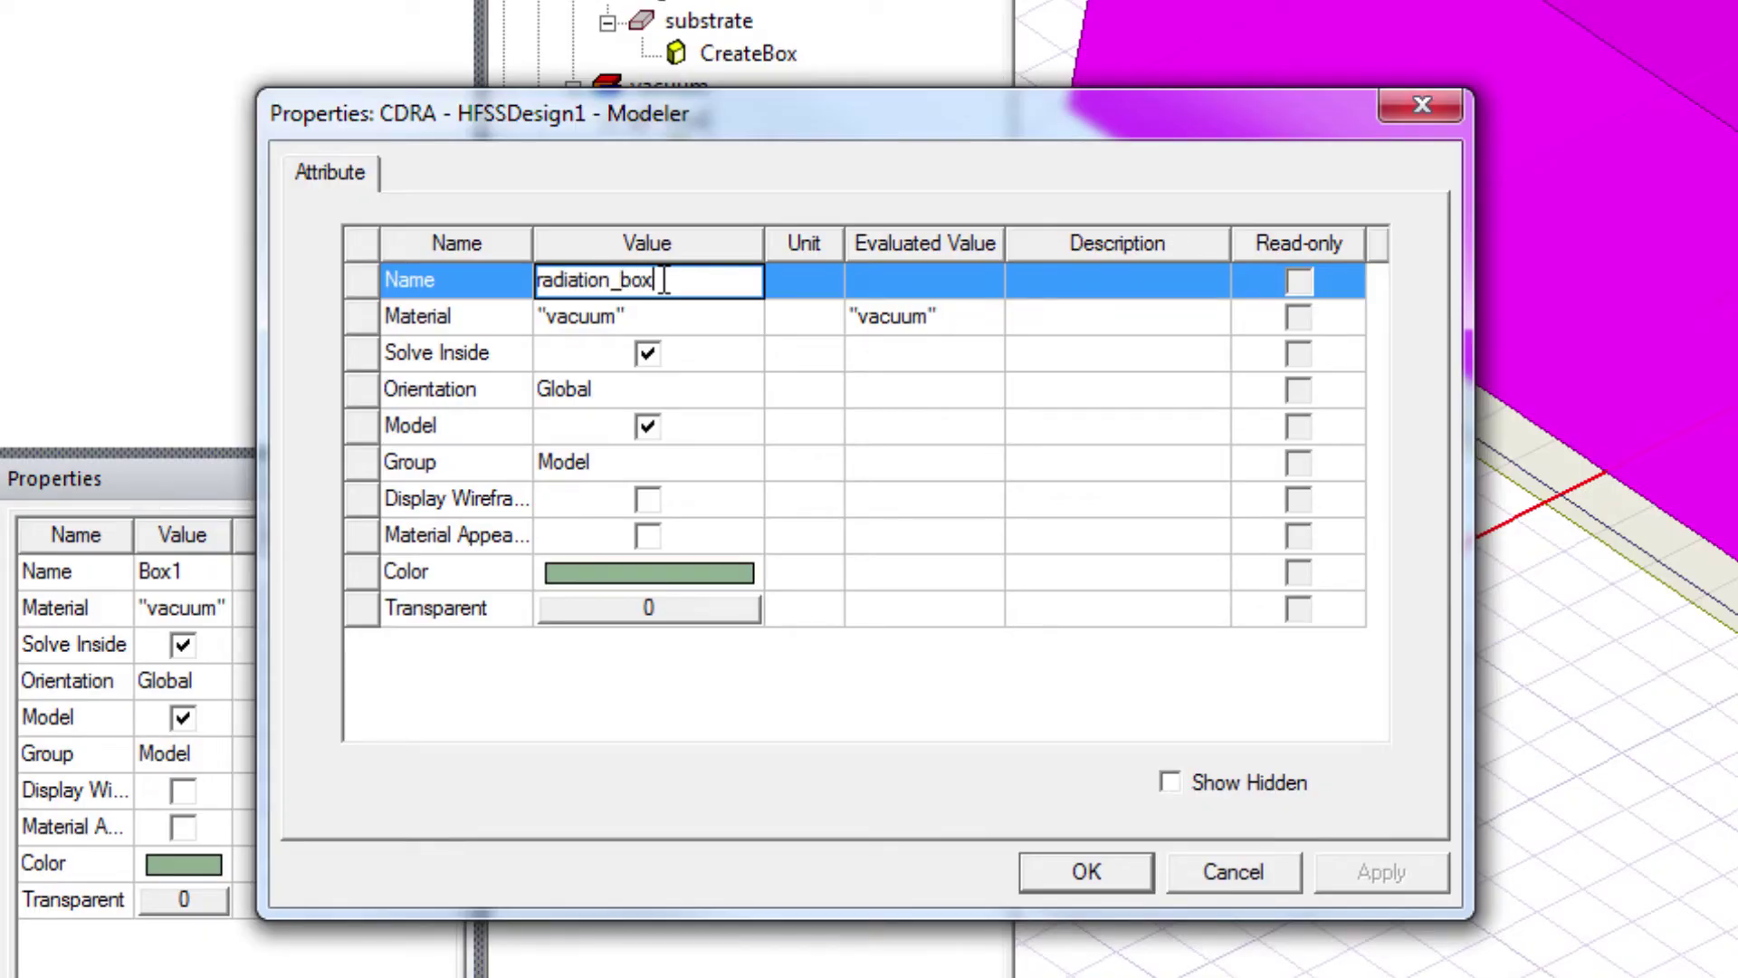
click(679, 572)
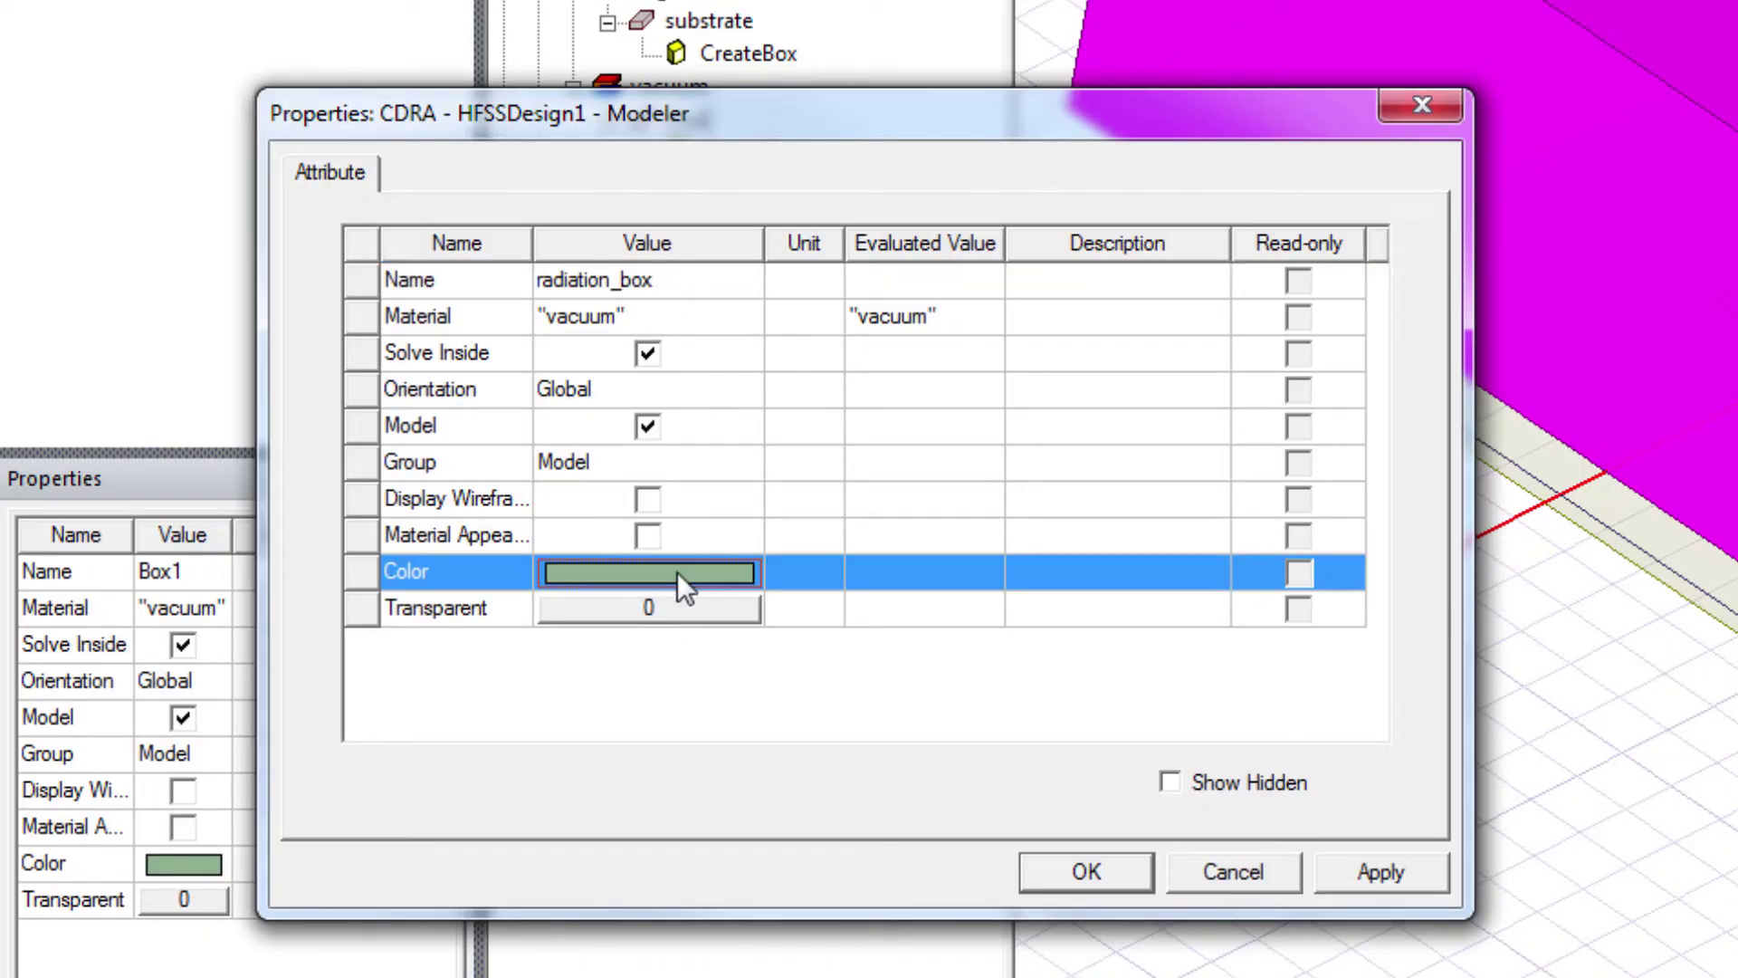
click(683, 606)
drag(660, 483, 1111, 480)
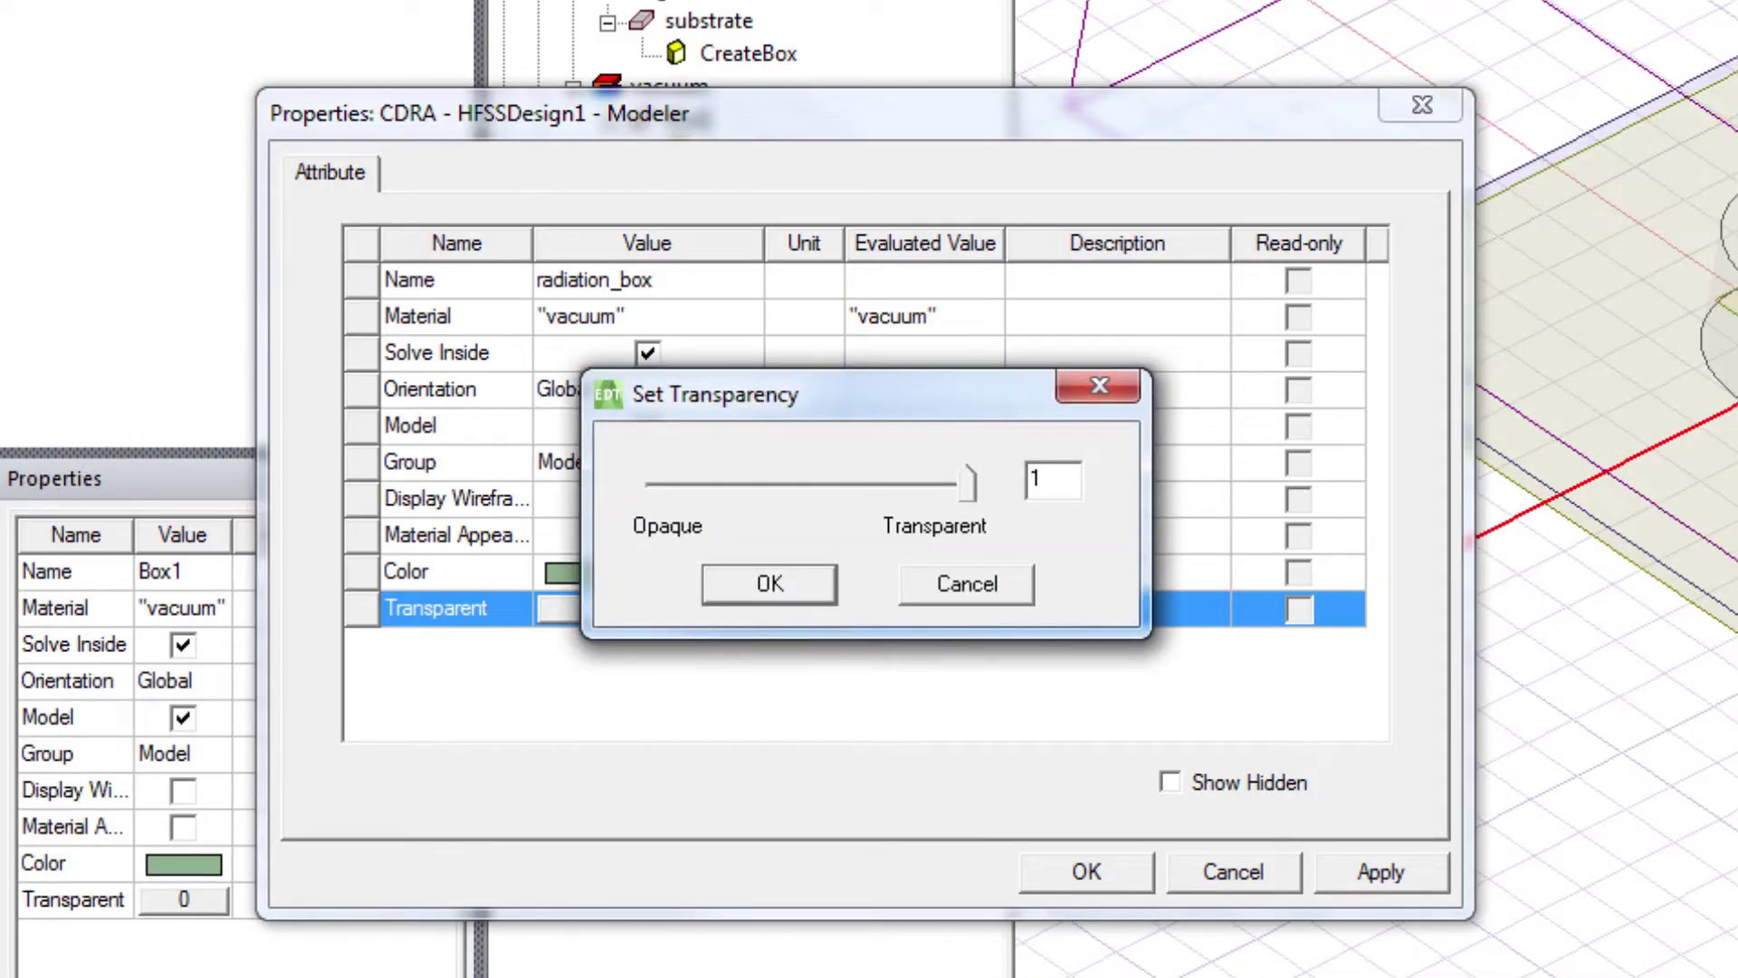
click(796, 597)
click(1117, 869)
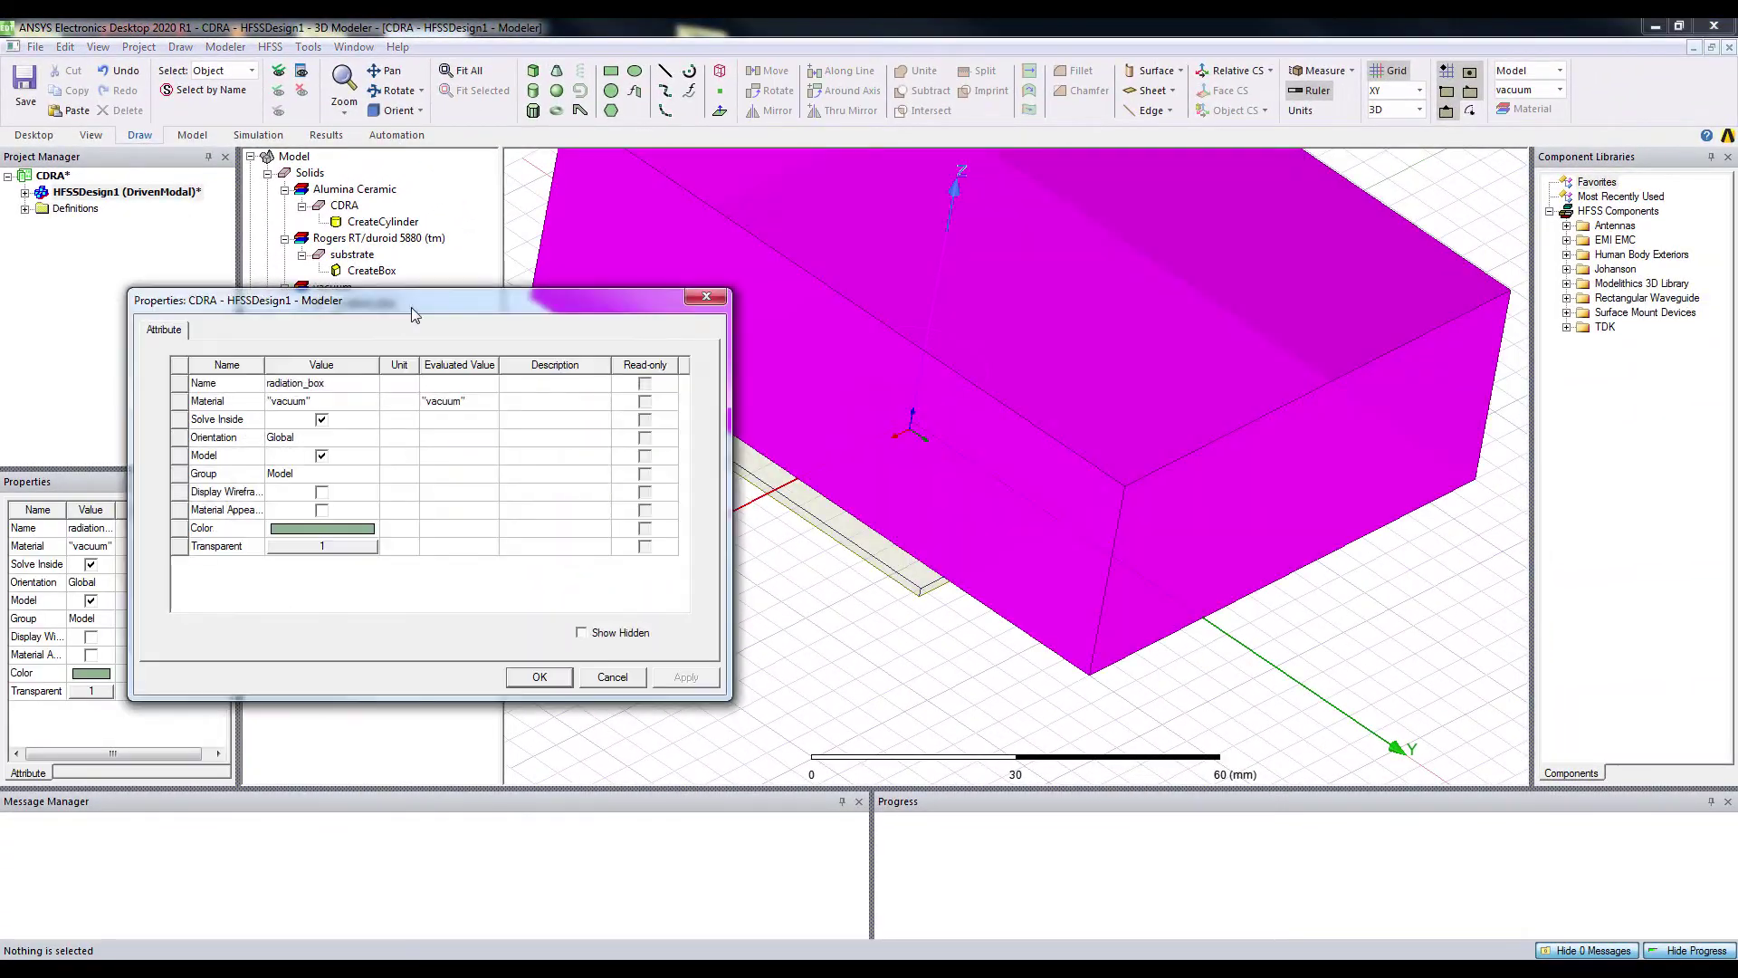
click(706, 296)
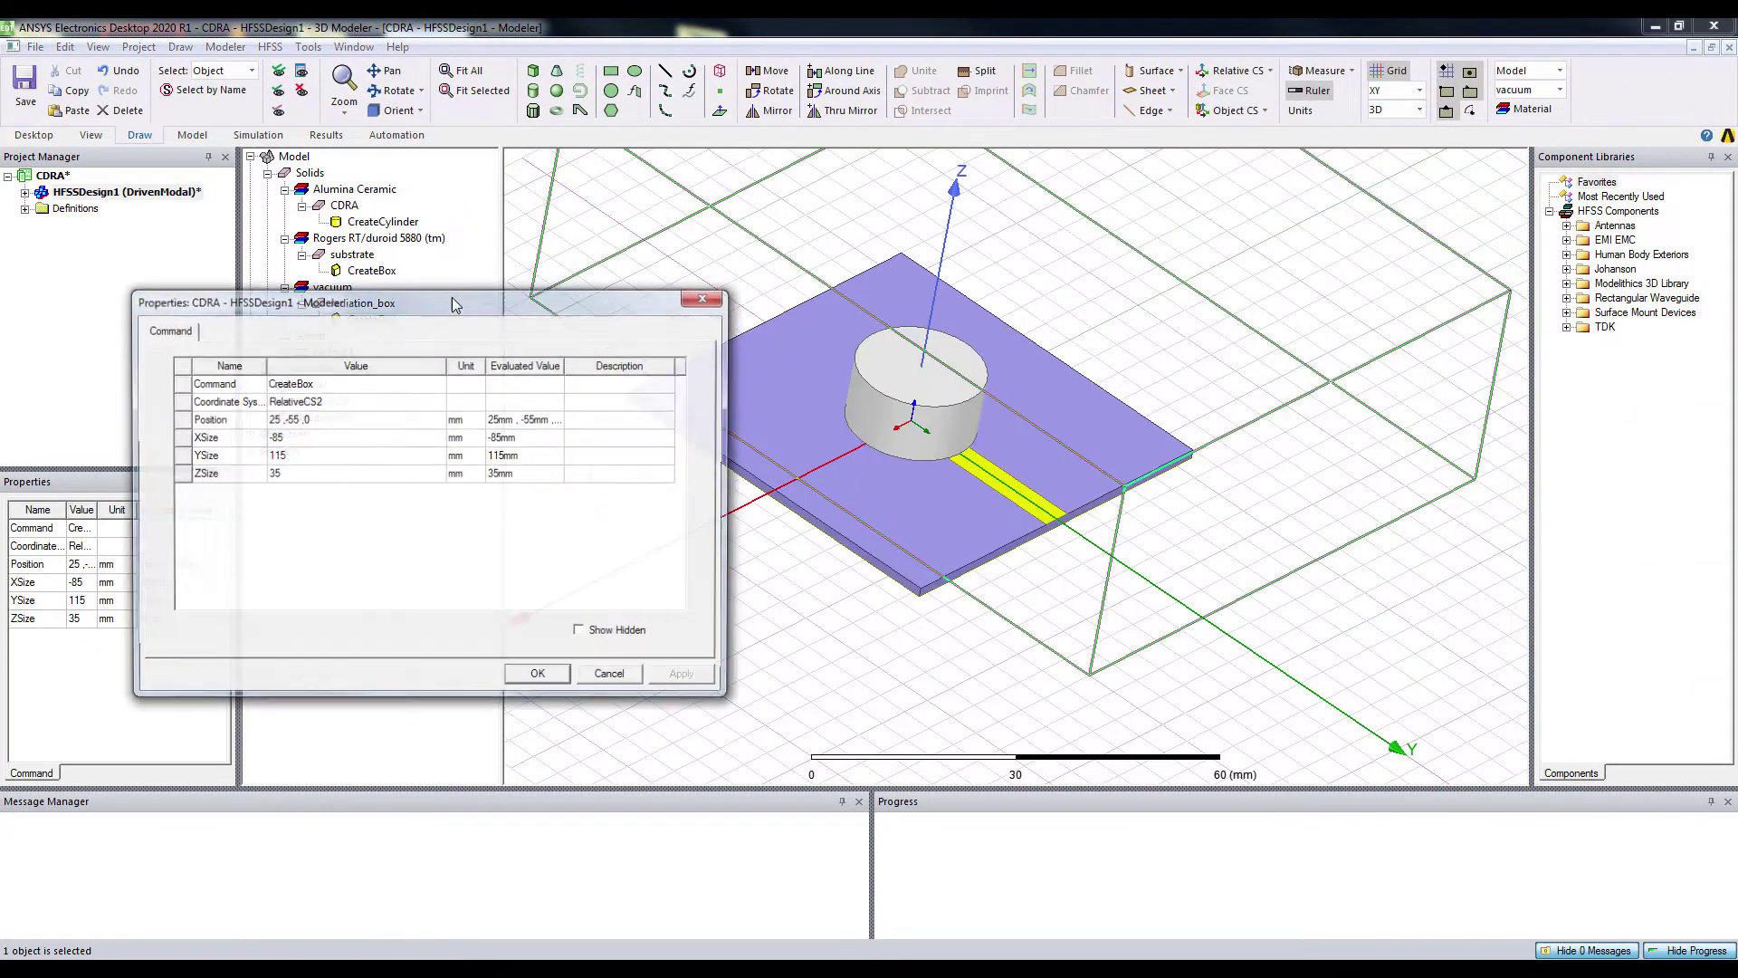
Set the X and Y coordinates of the radiation box's position to -60 mm each
drag(453, 297, 473, 326)
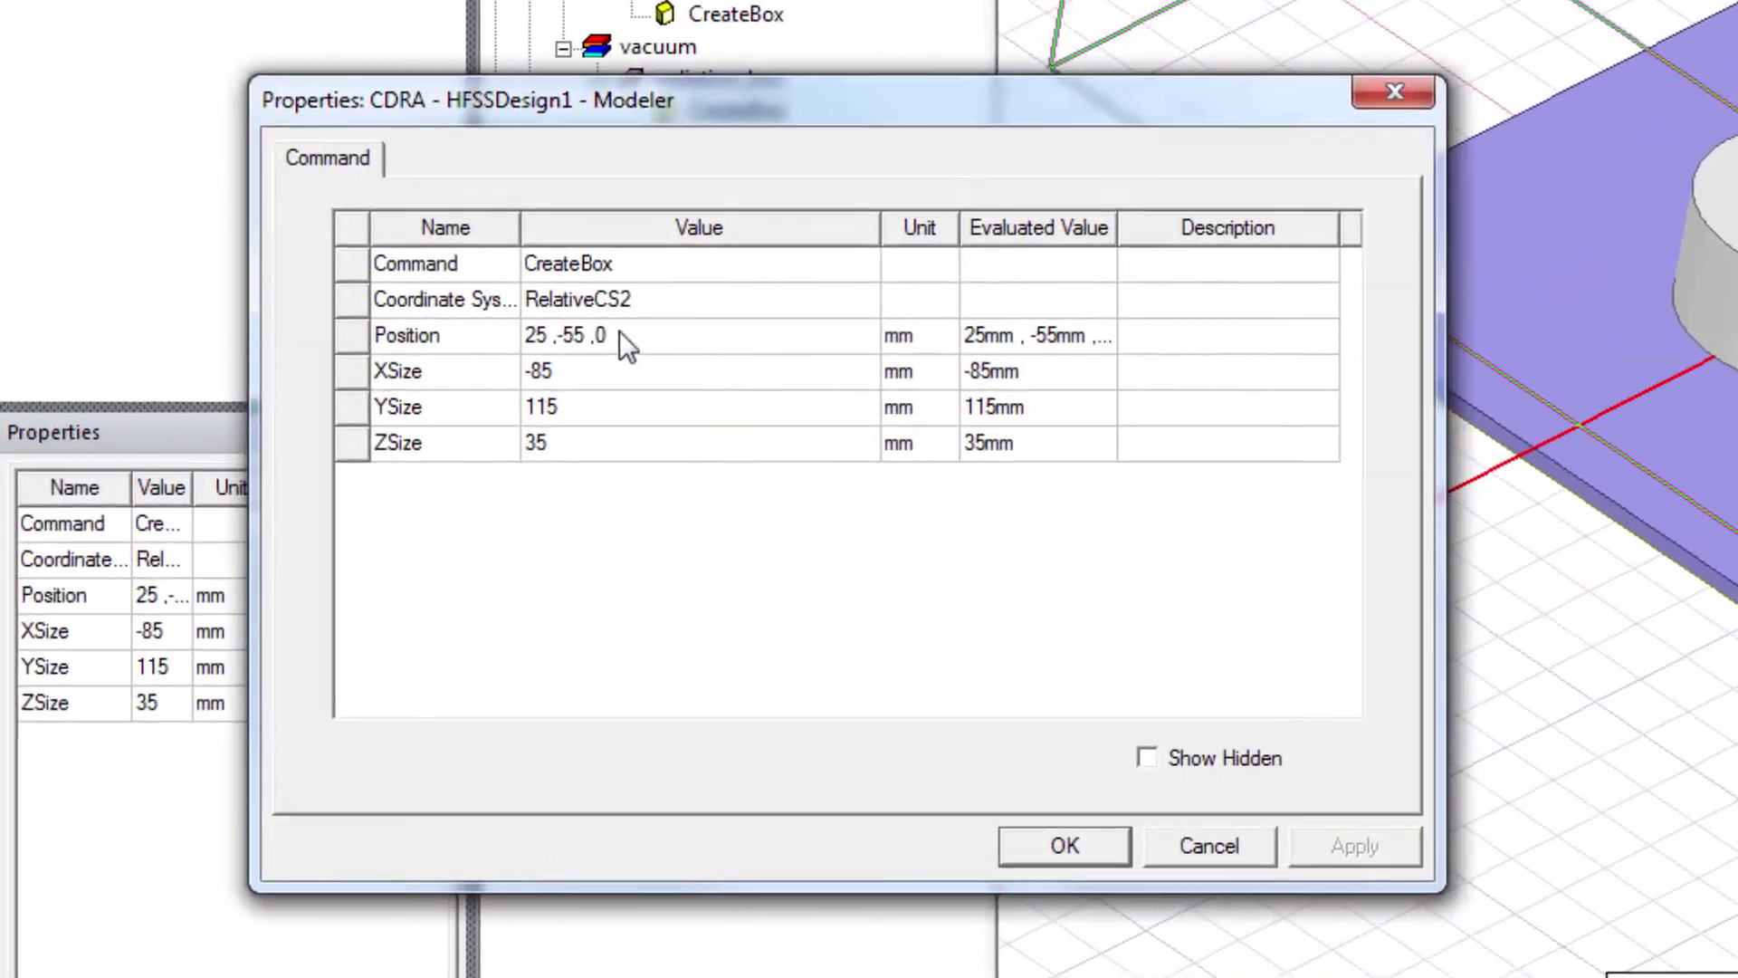
click(492, 356)
drag(492, 356, 447, 357)
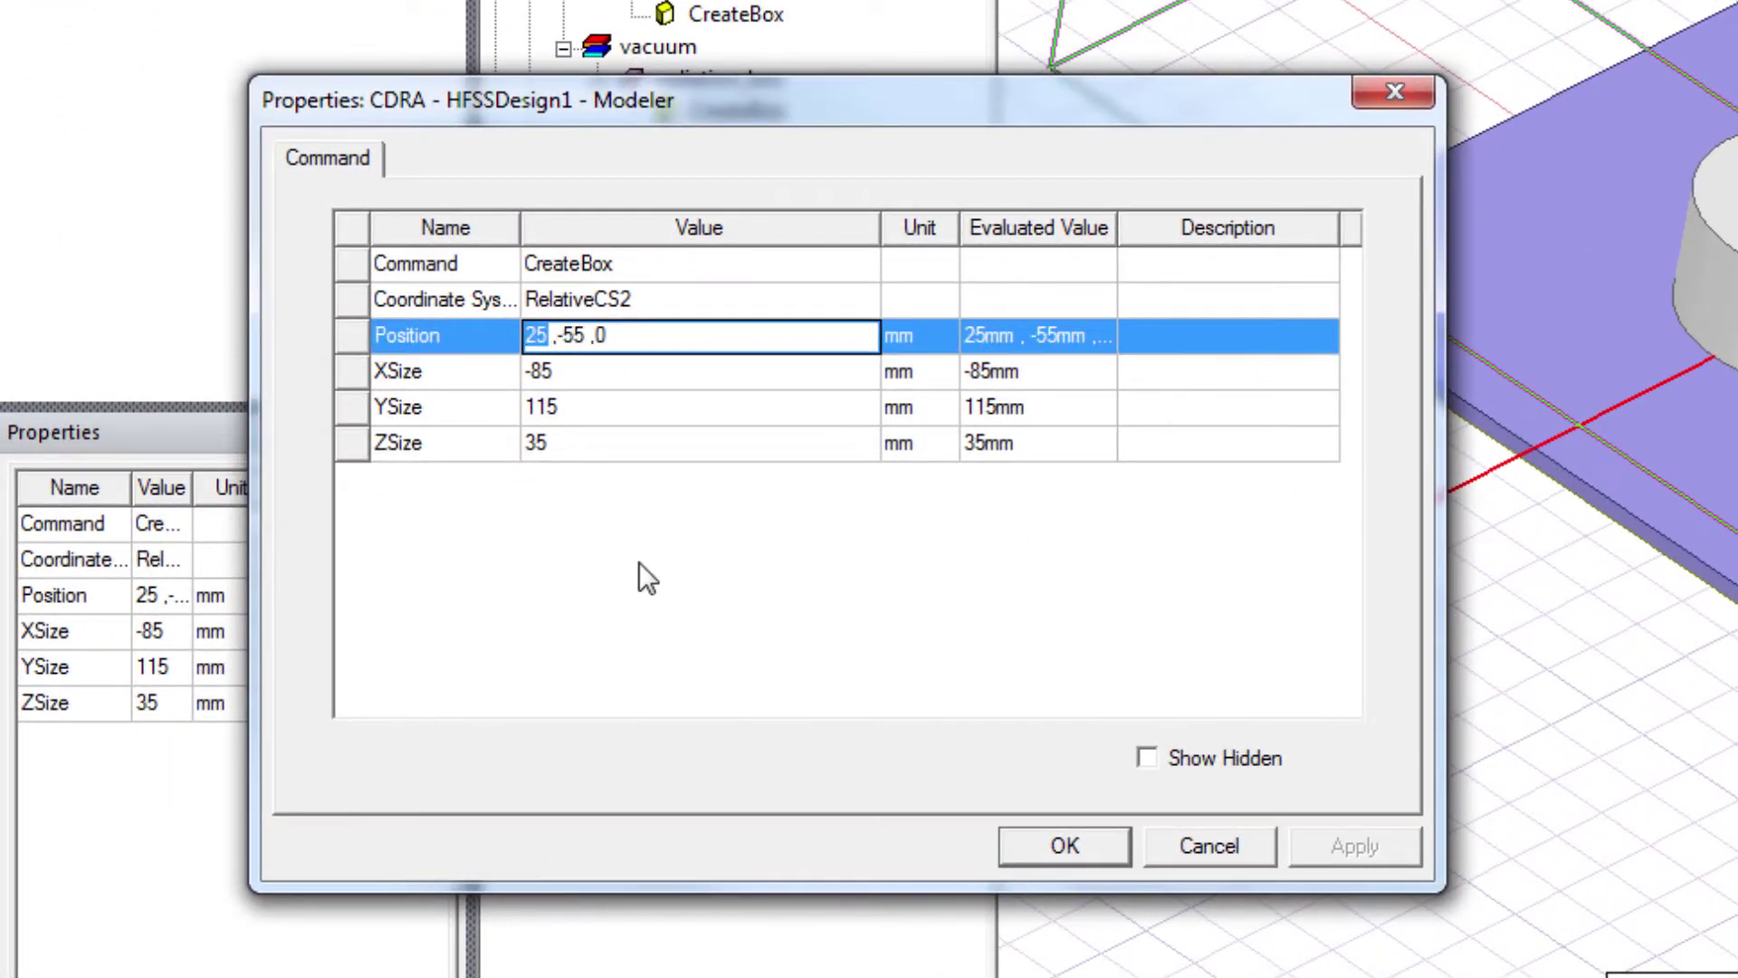
text(-60)
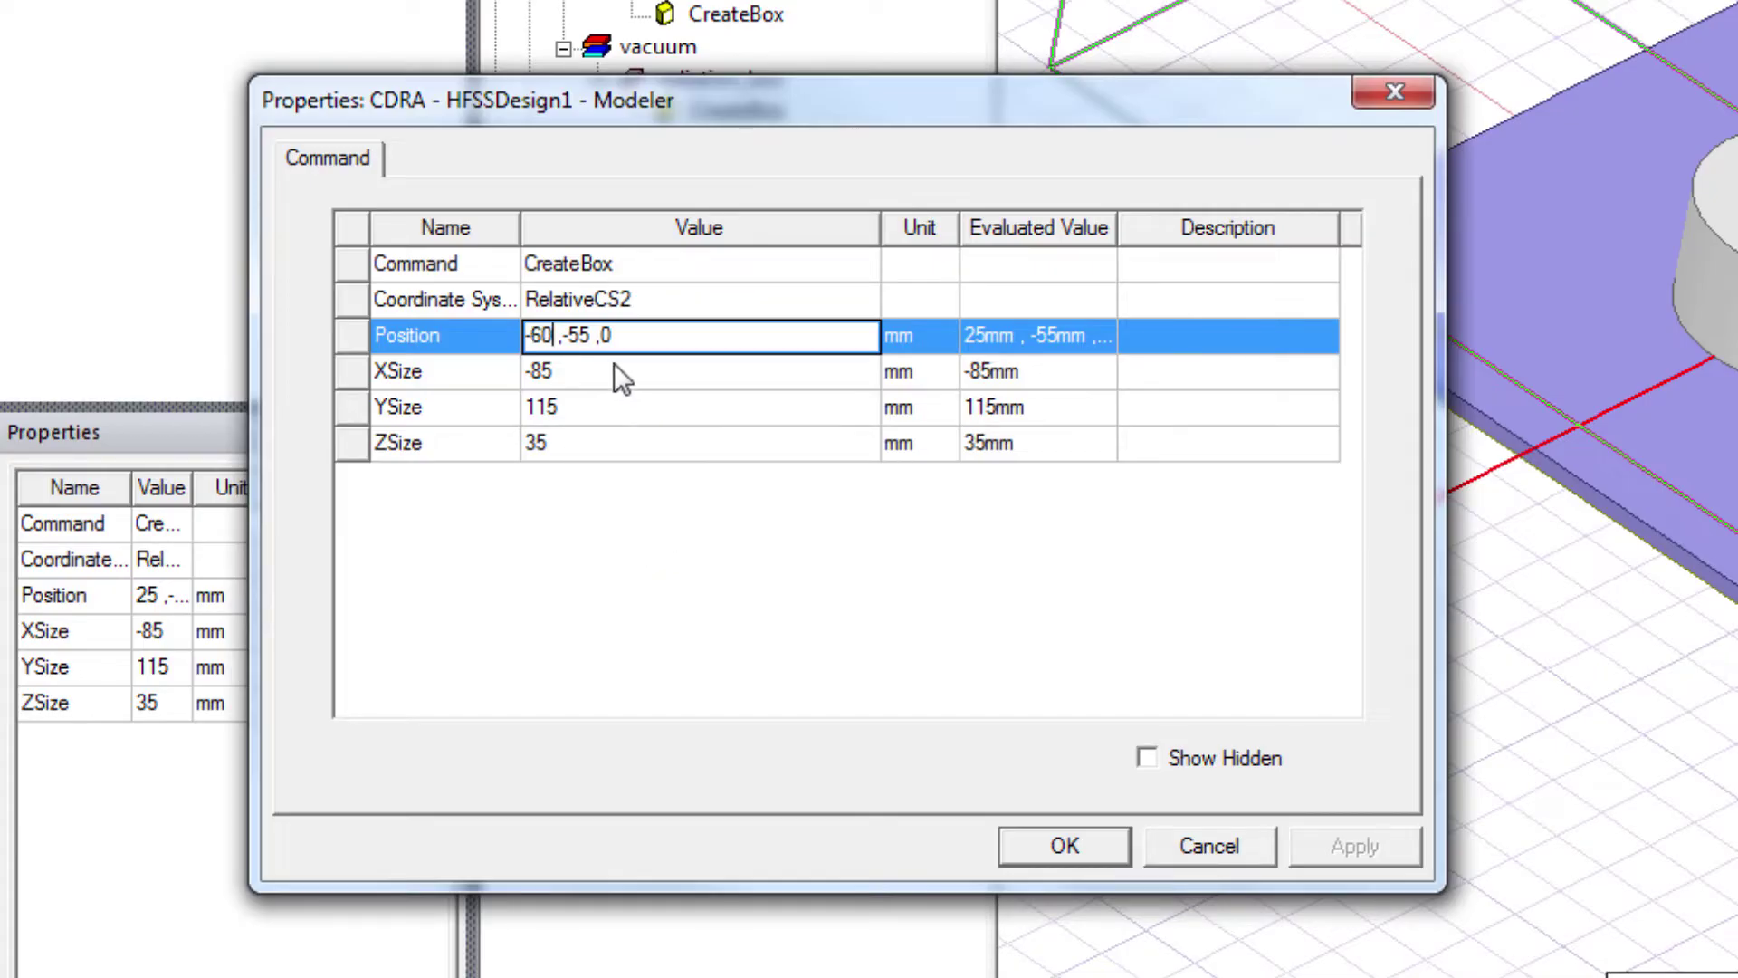
drag(590, 336, 569, 337)
text(60)
Set the radiation box's X size and Y size to 120 mm each
click(588, 380)
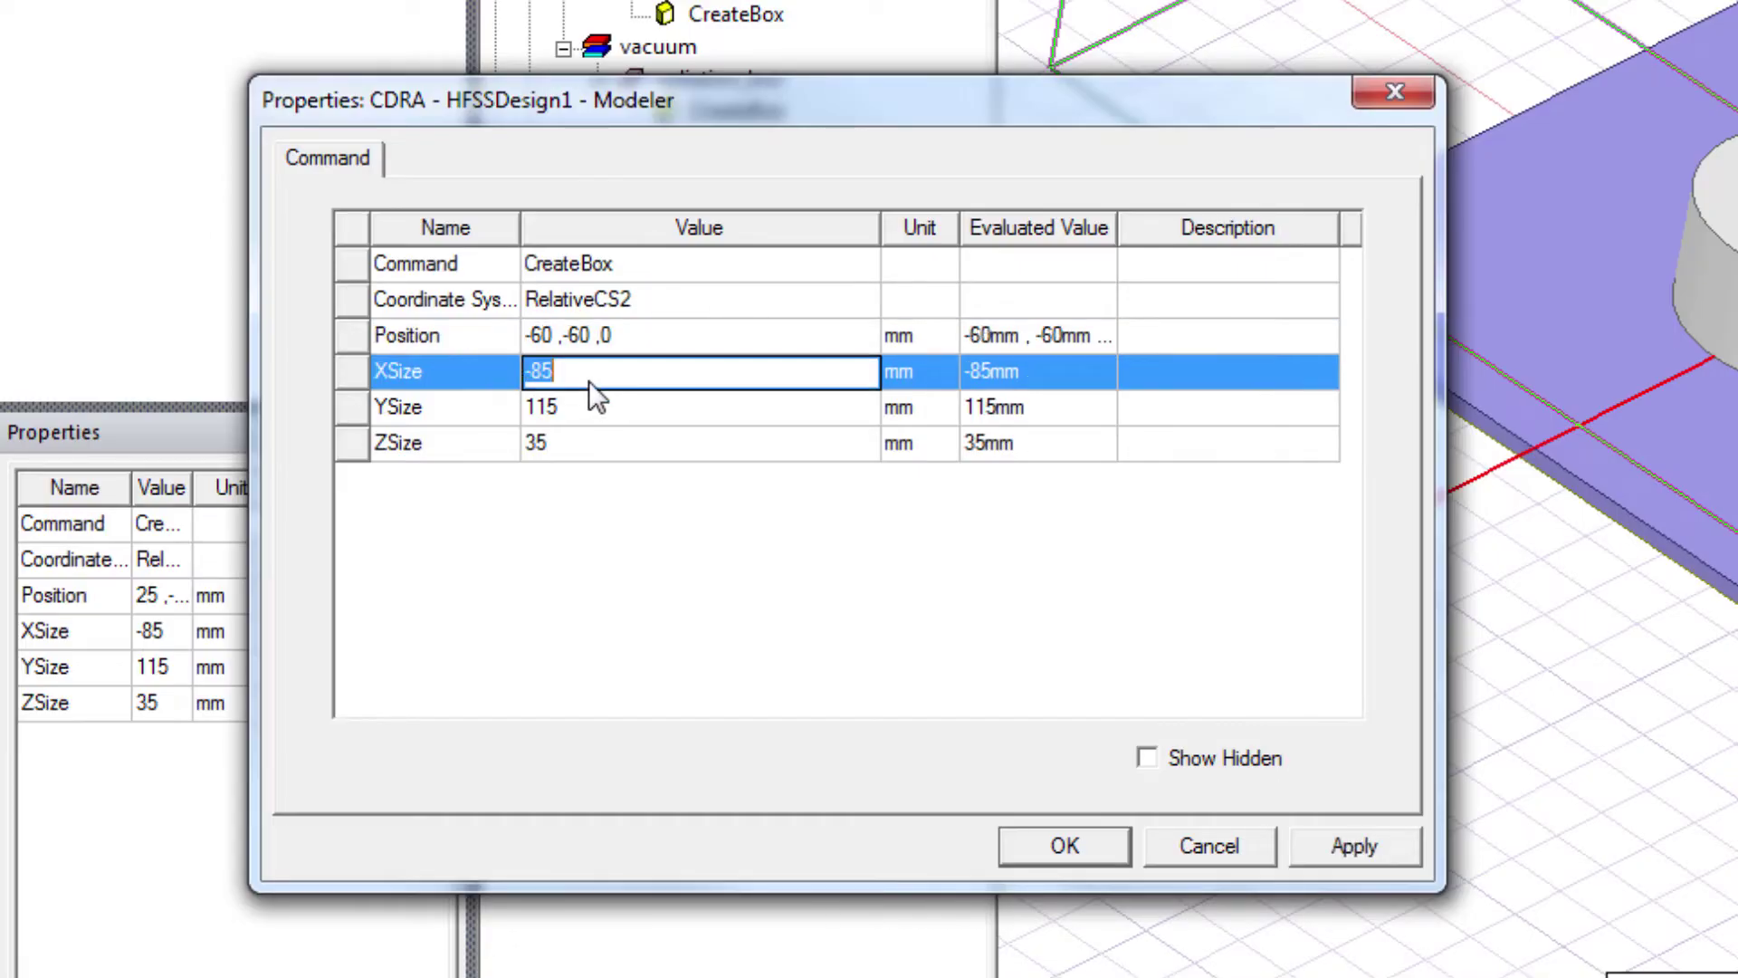
text(120)
click(704, 409)
text(1)
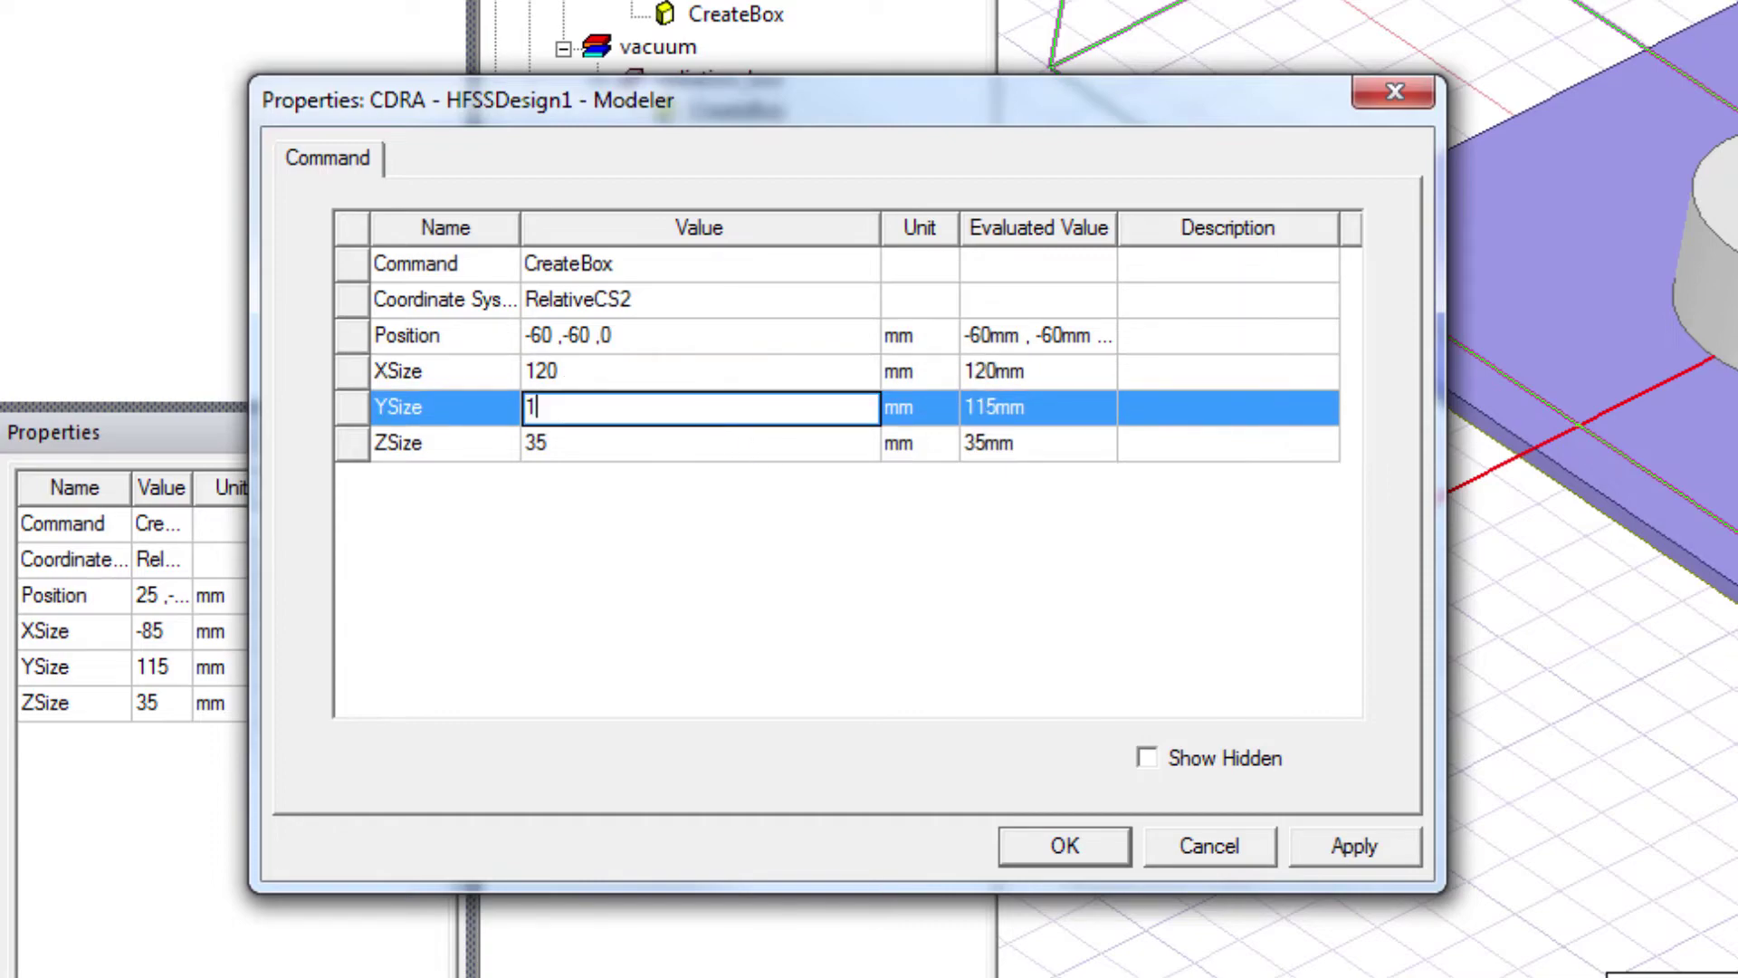
text(20)
click(623, 609)
Set the Z coordinate of the radiation box's position to 10 mm
click(603, 347)
click(603, 337)
double_click(605, 335)
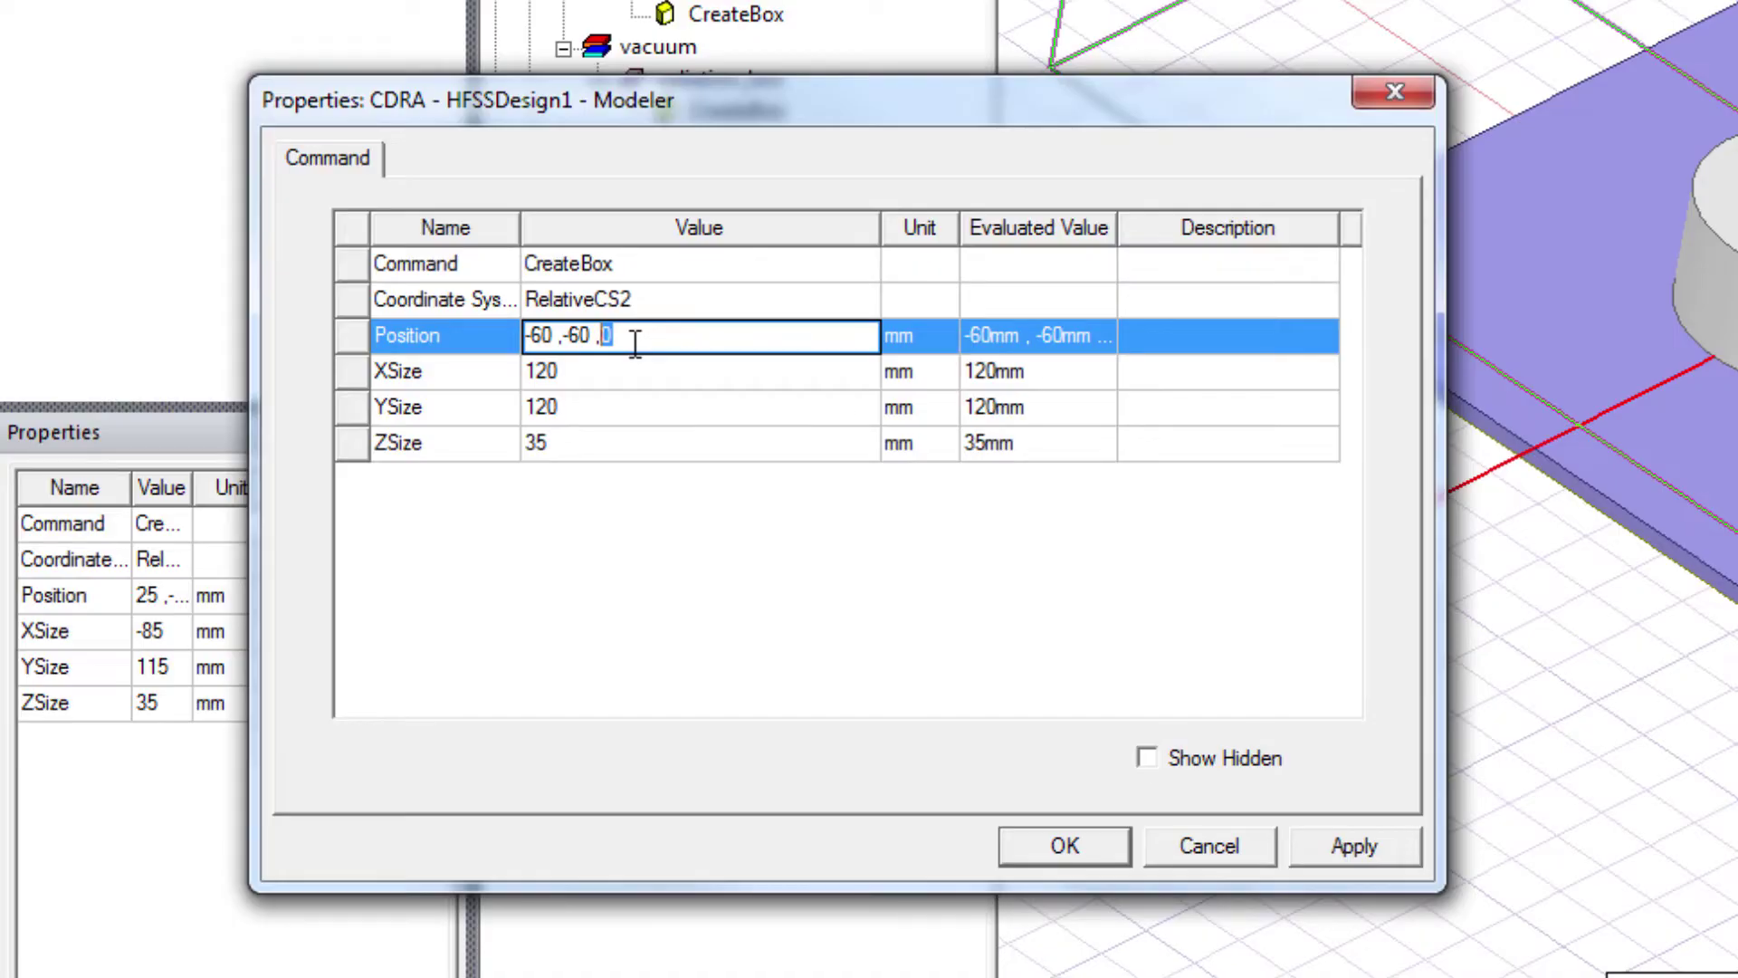
text(10)
Set the radiation box's Z size to 50 mm and accept its geometry values
click(584, 448)
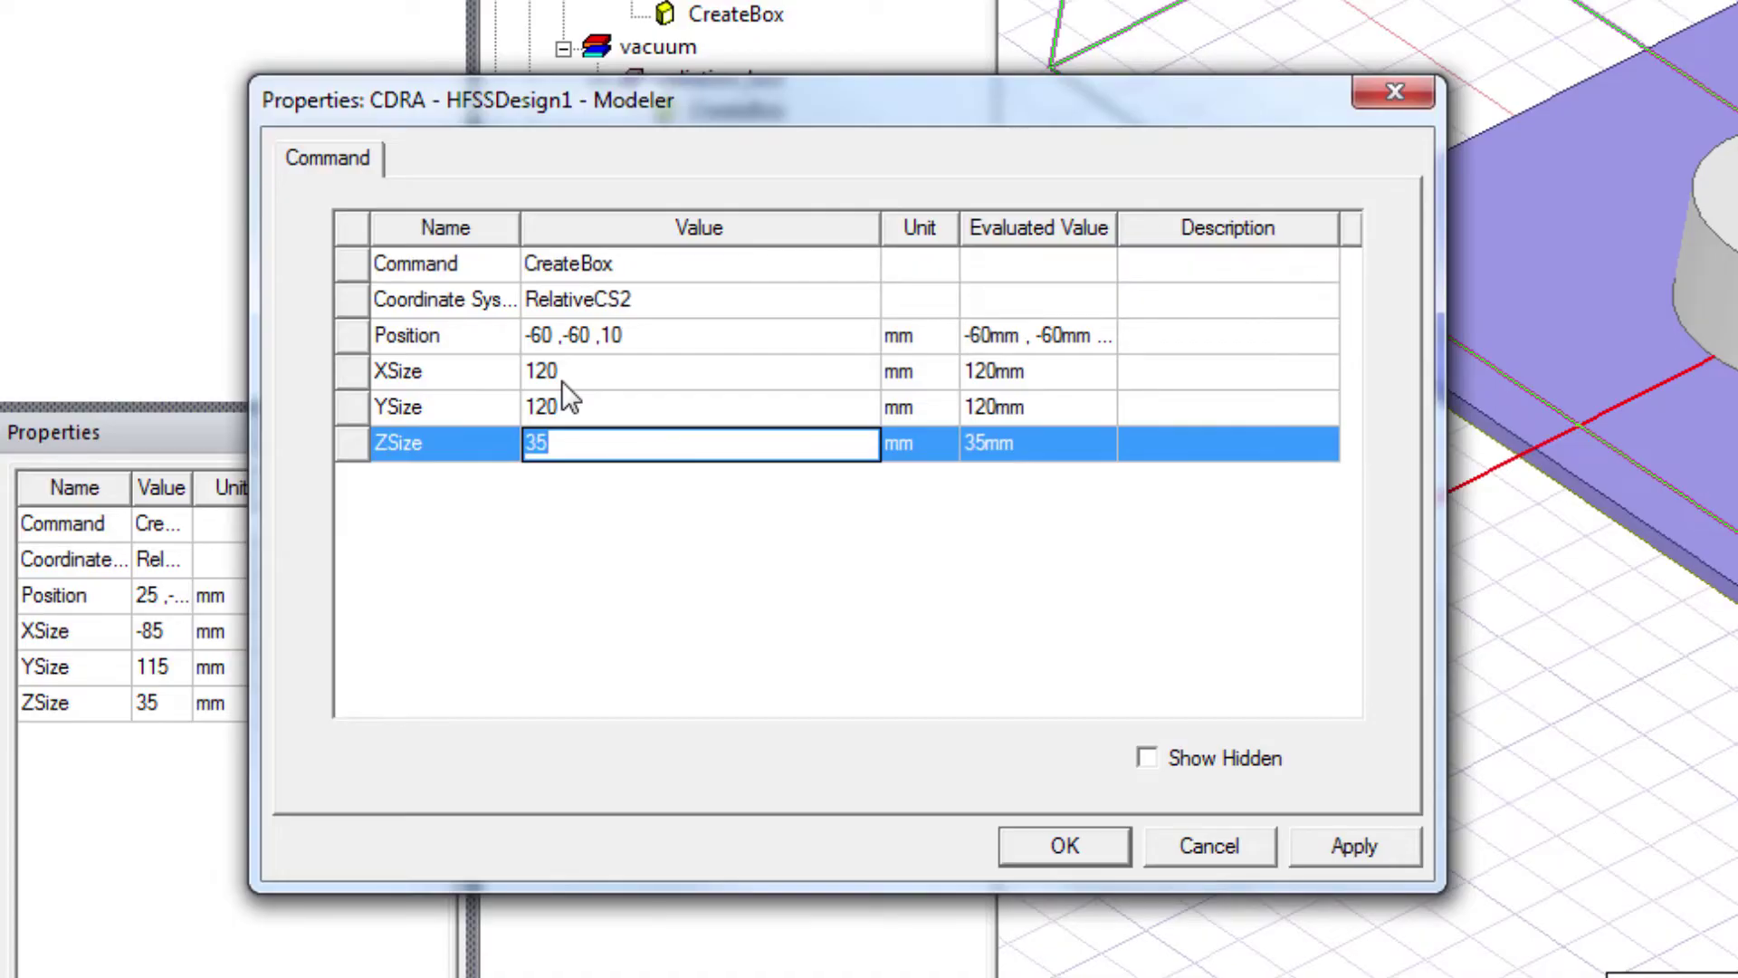
text(50)
click(558, 622)
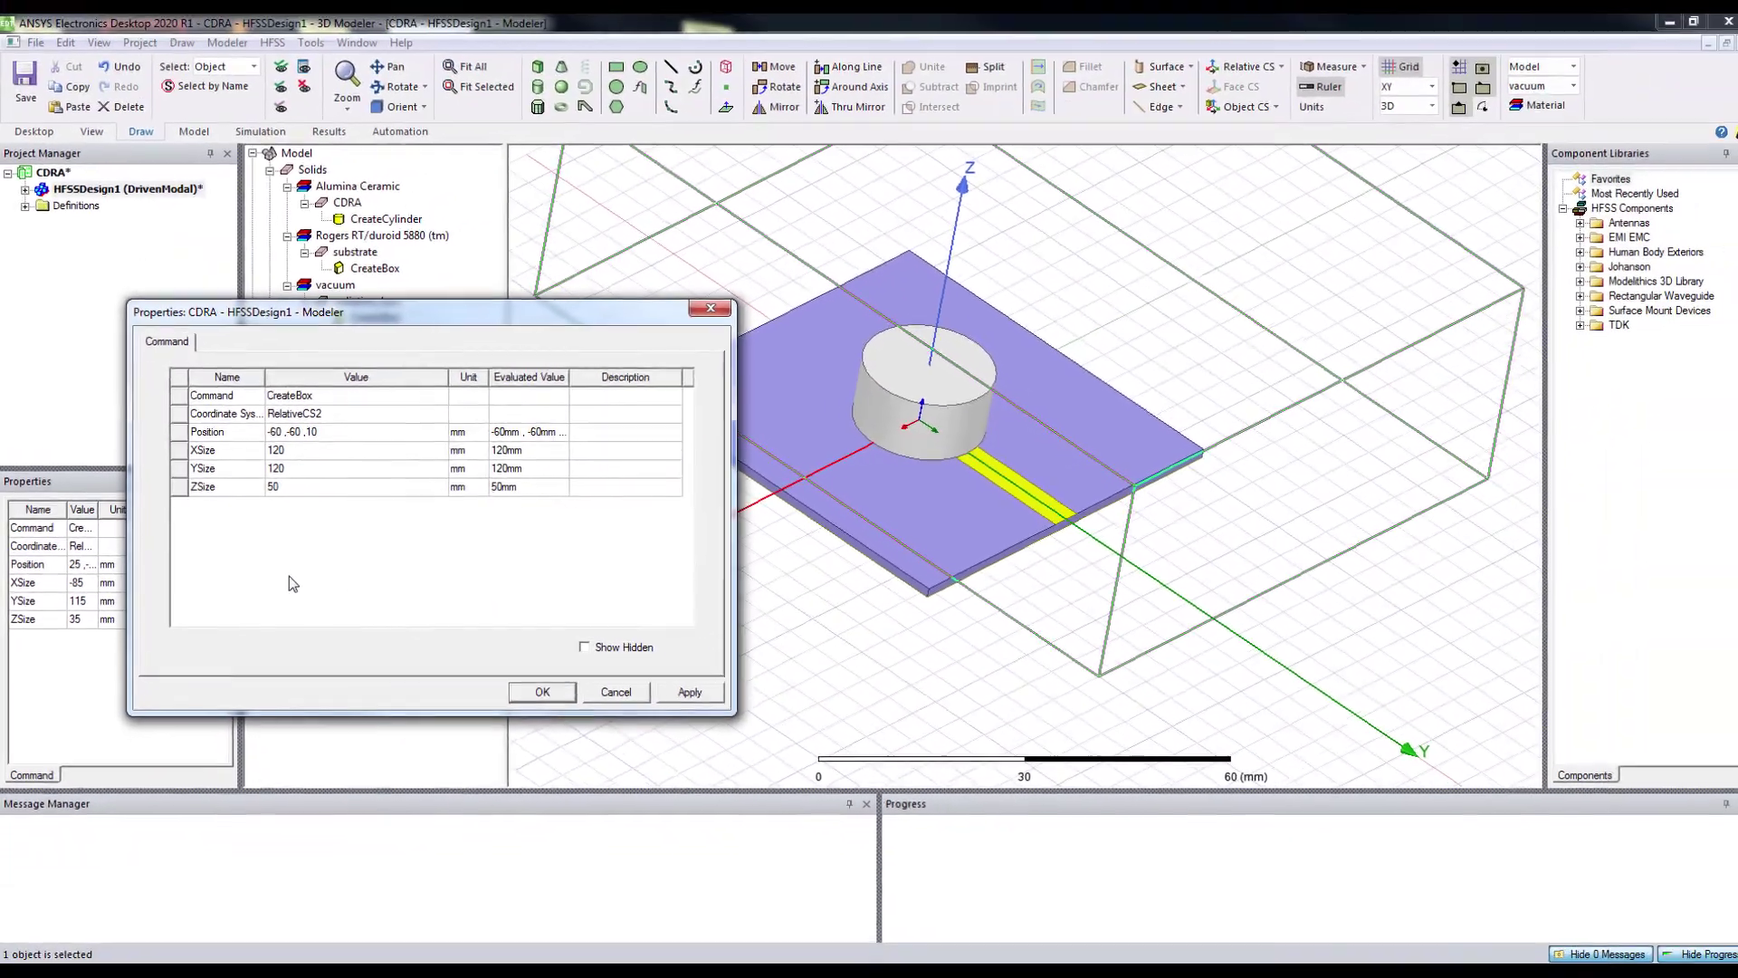
click(704, 698)
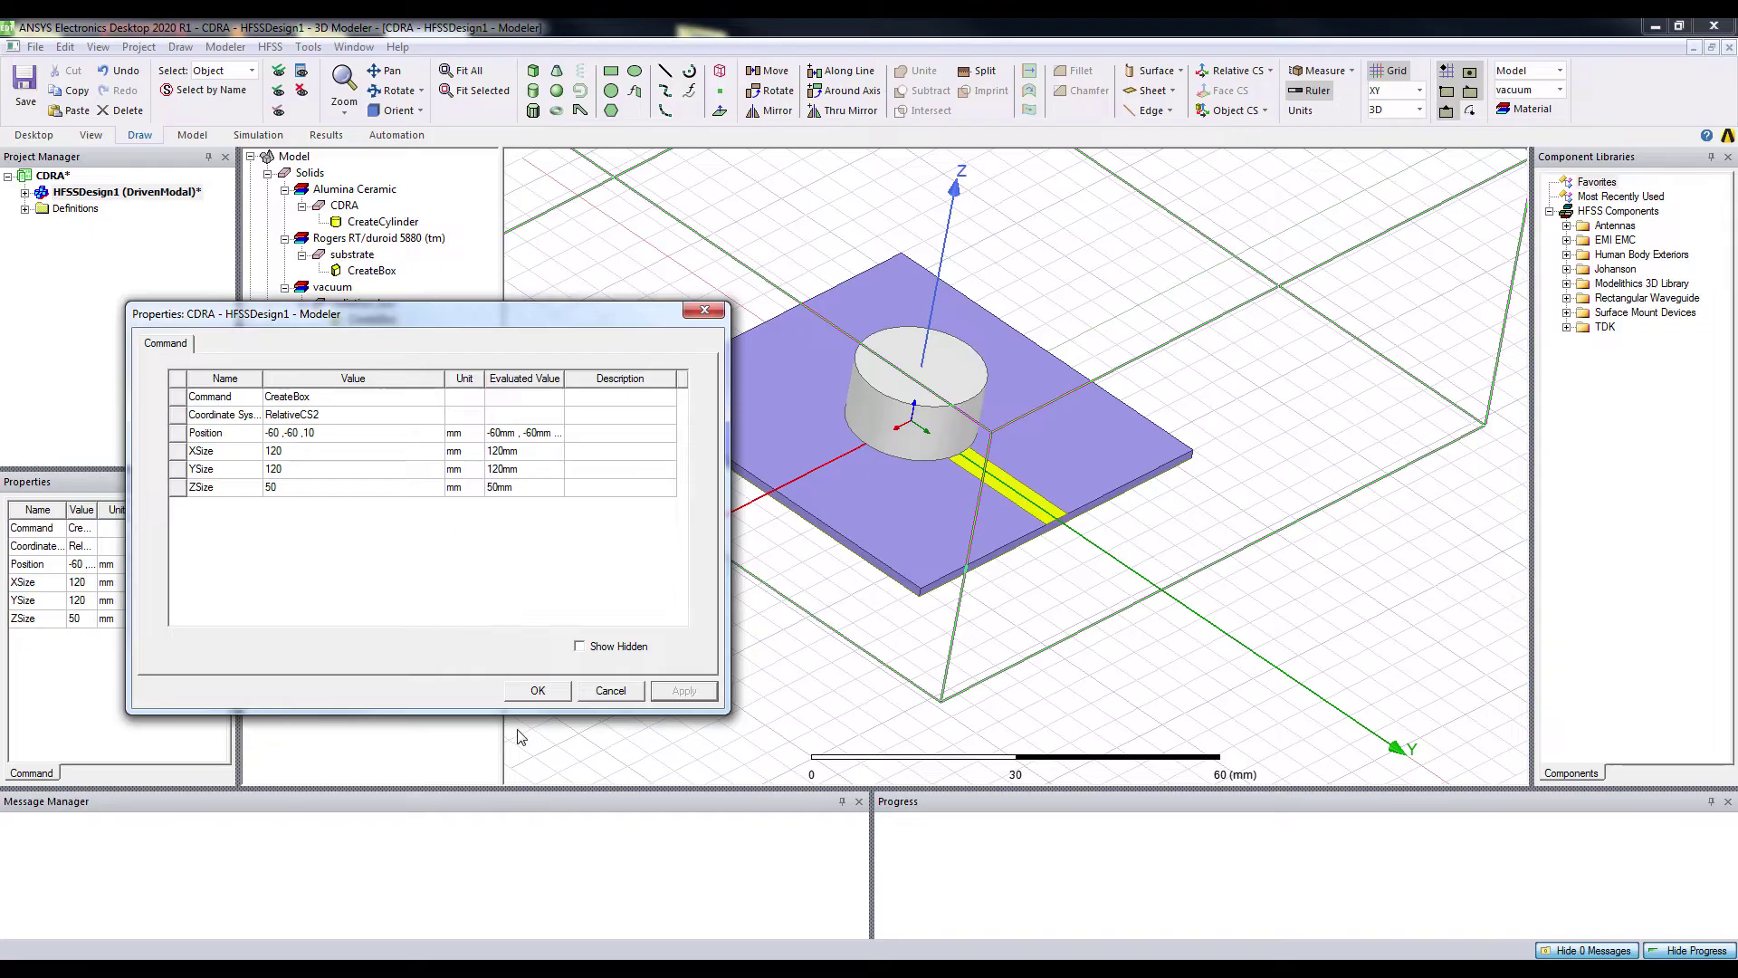
click(534, 690)
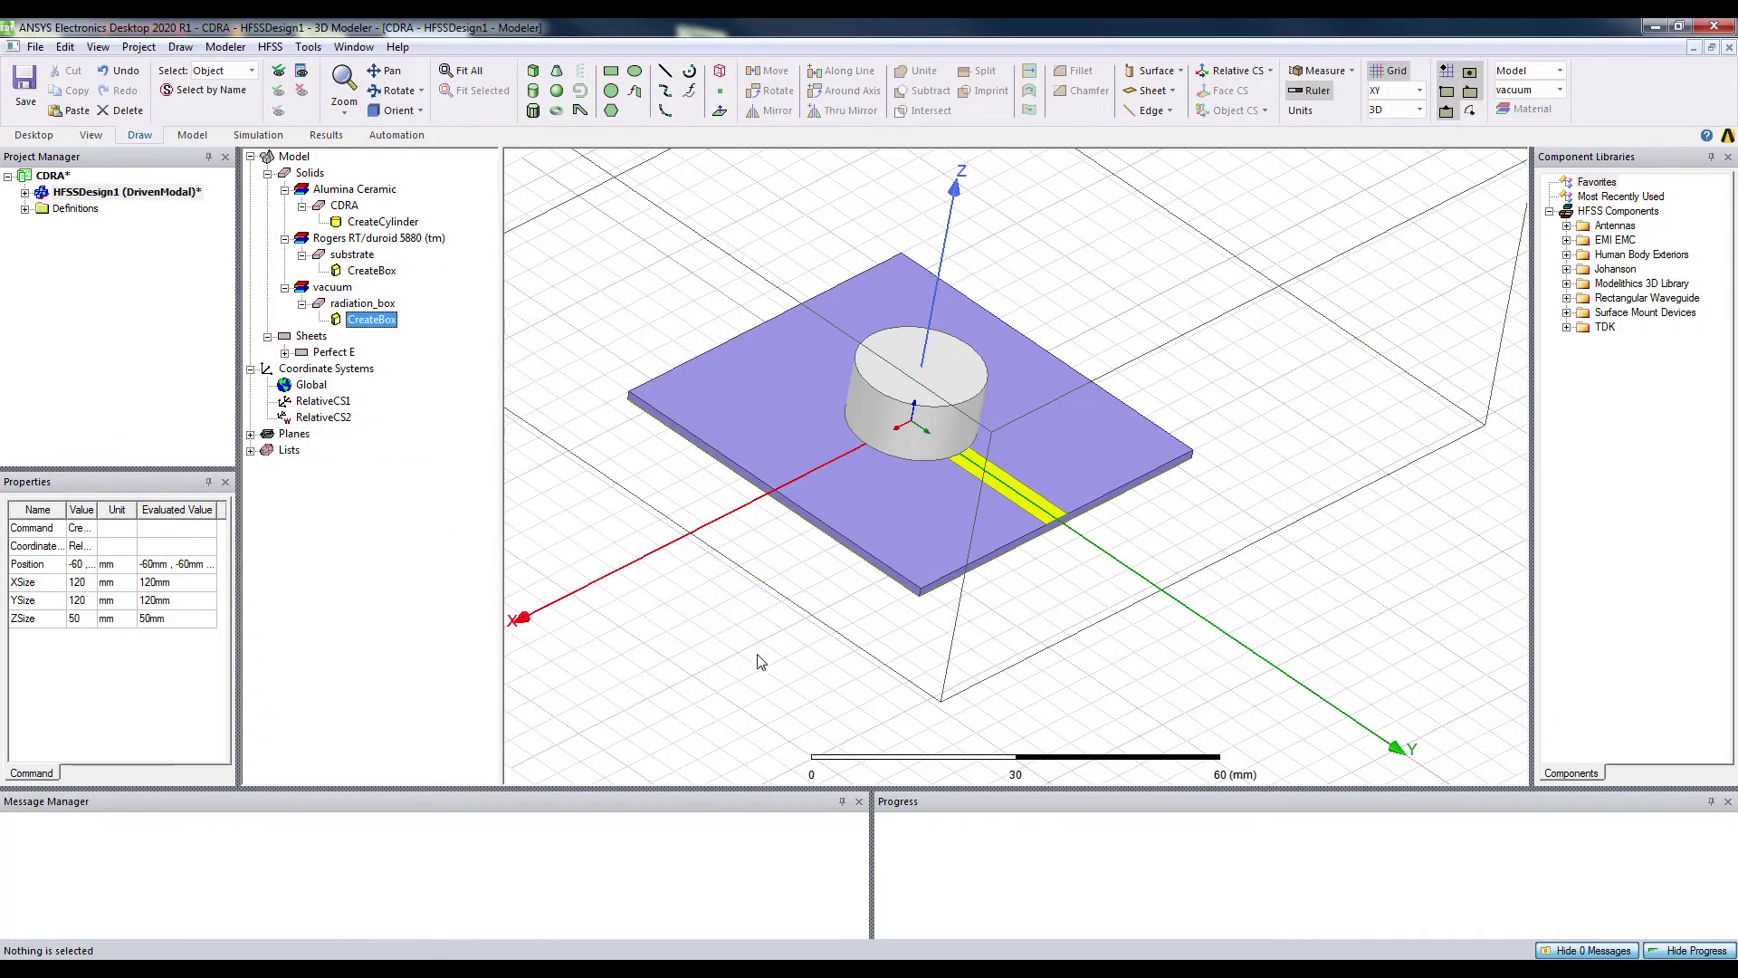
Set the Z coordinate of the radiation box's position to -10 mm and accept its geometry values
click(758, 655)
key(ctrl+d)
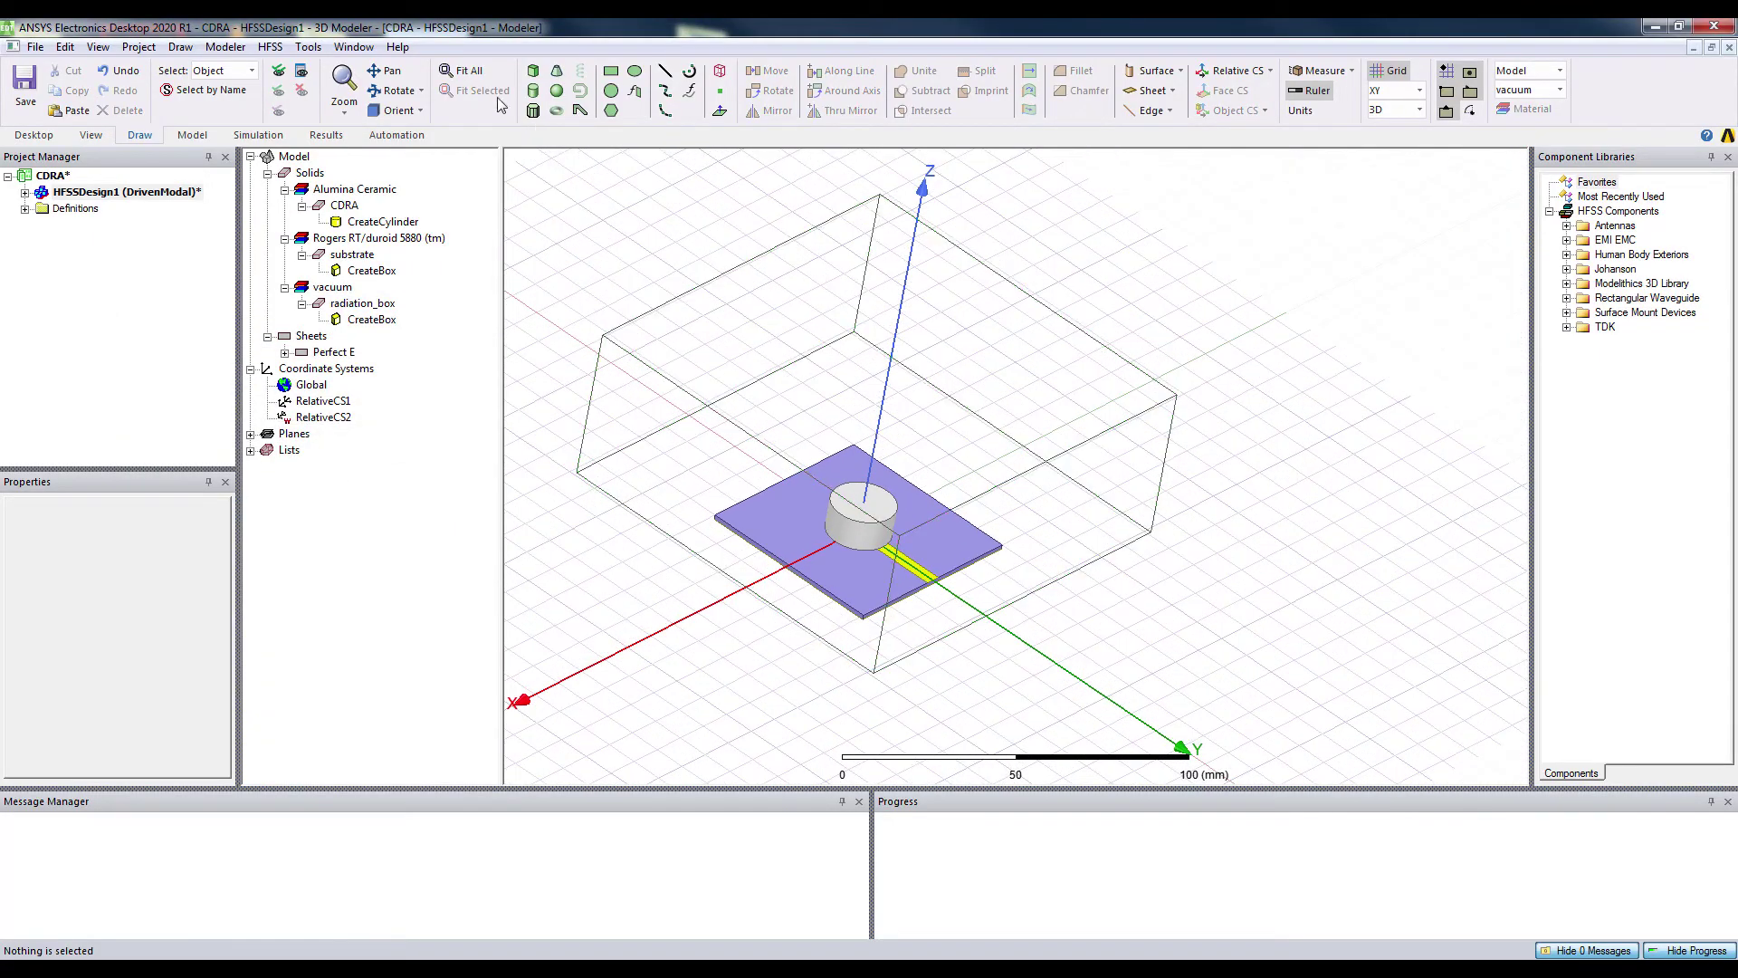
click(391, 90)
drag(709, 473, 849, 545)
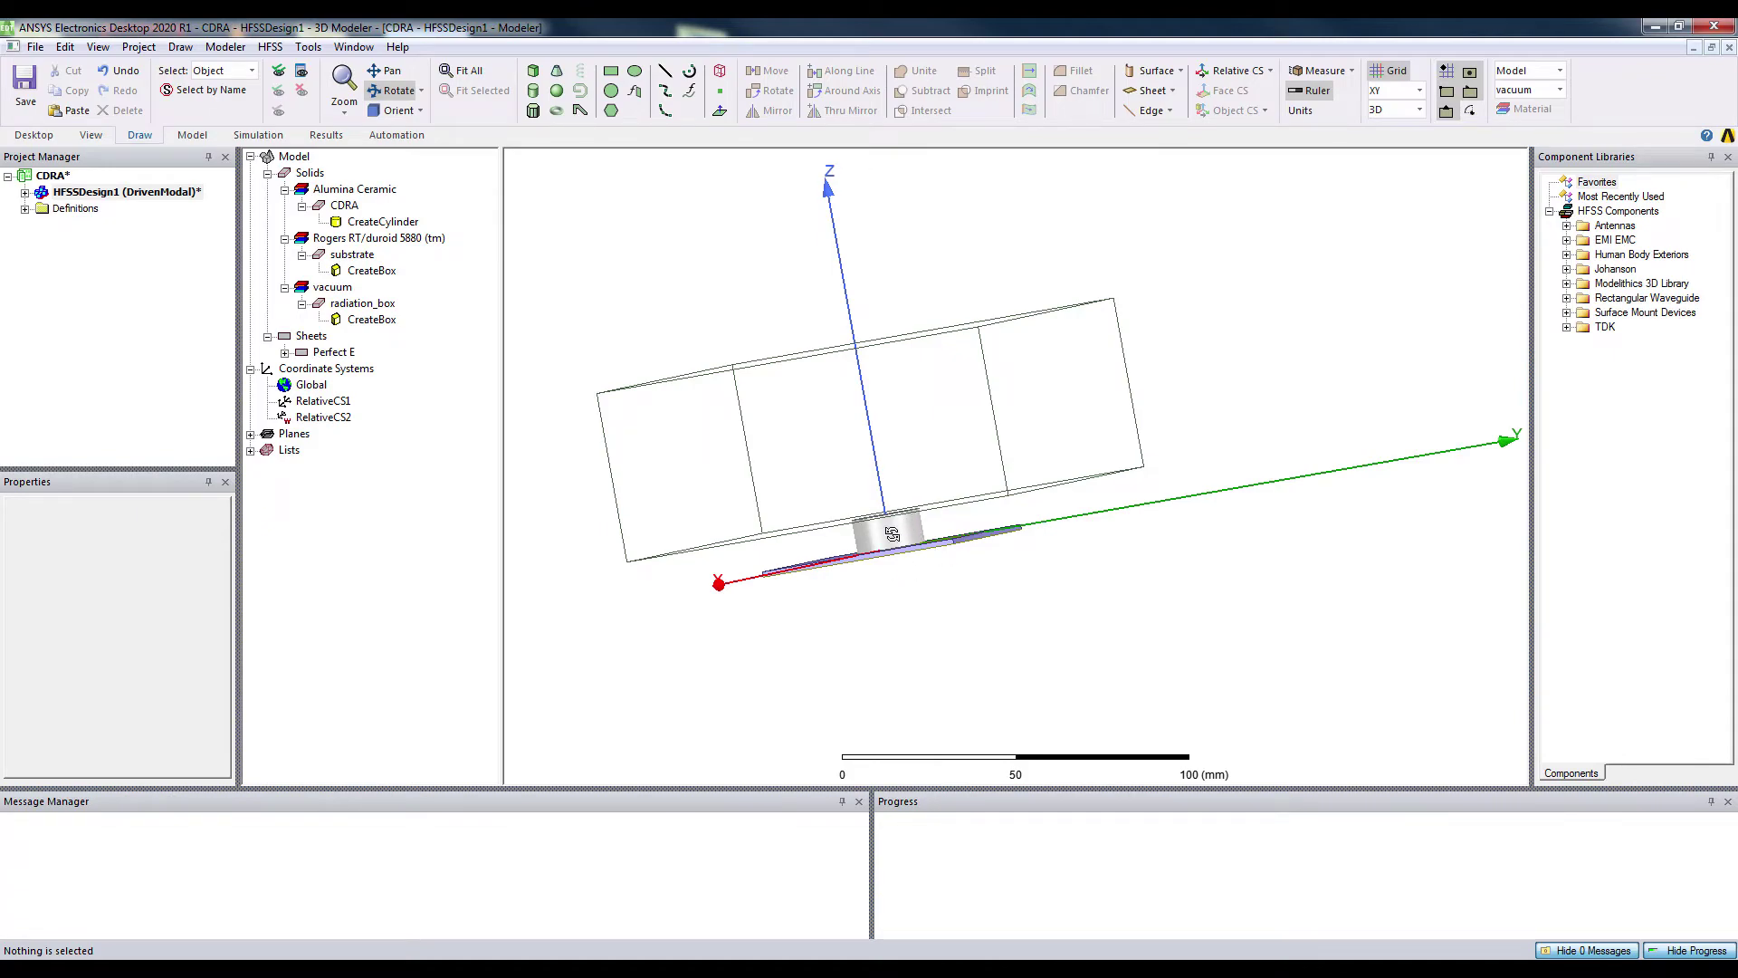
double_click(371, 322)
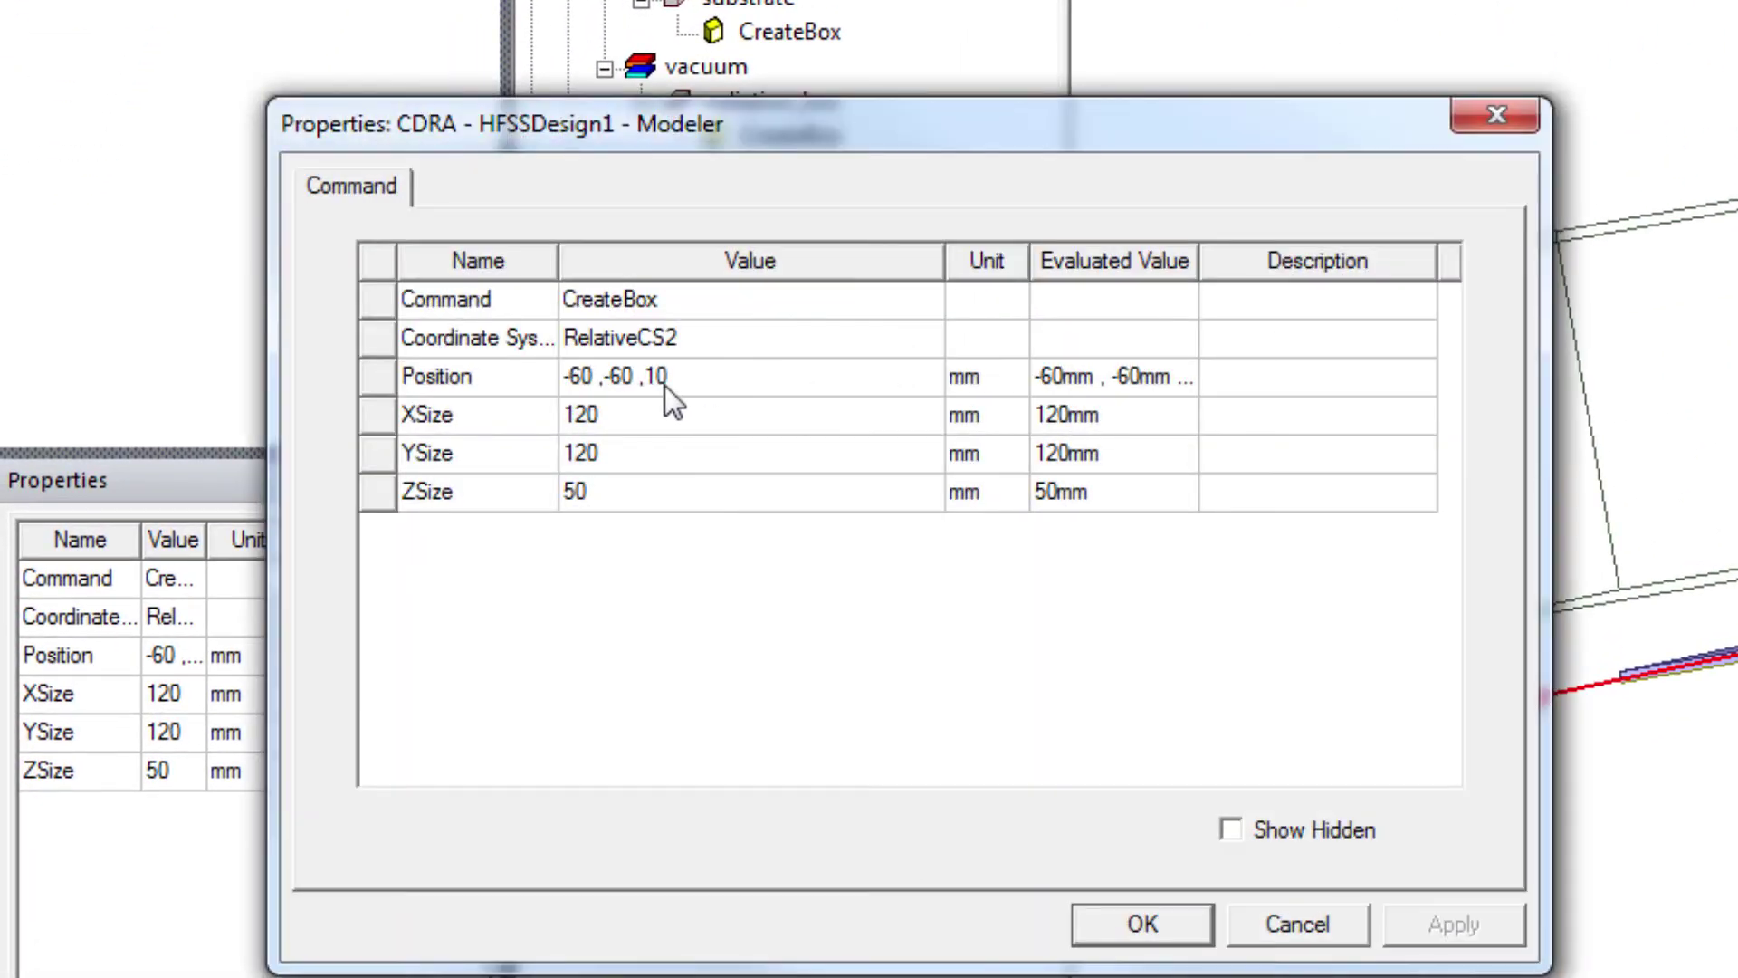
click(652, 381)
click(646, 377)
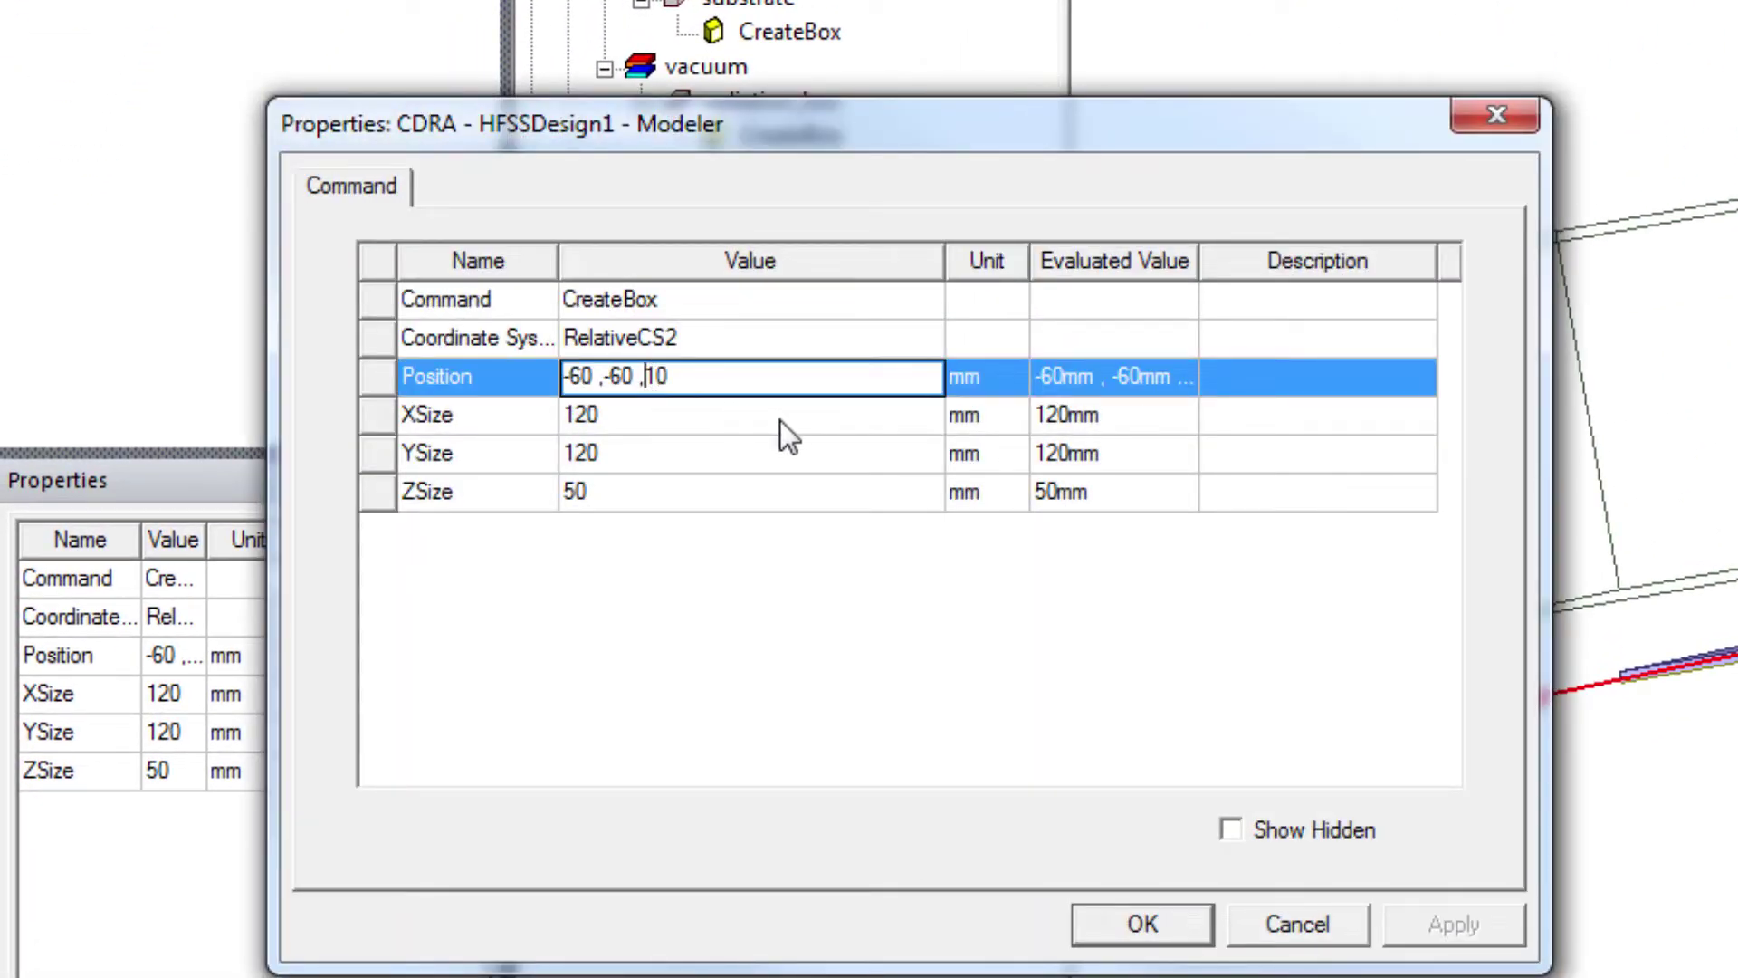
text(-)
click(911, 687)
click(1517, 931)
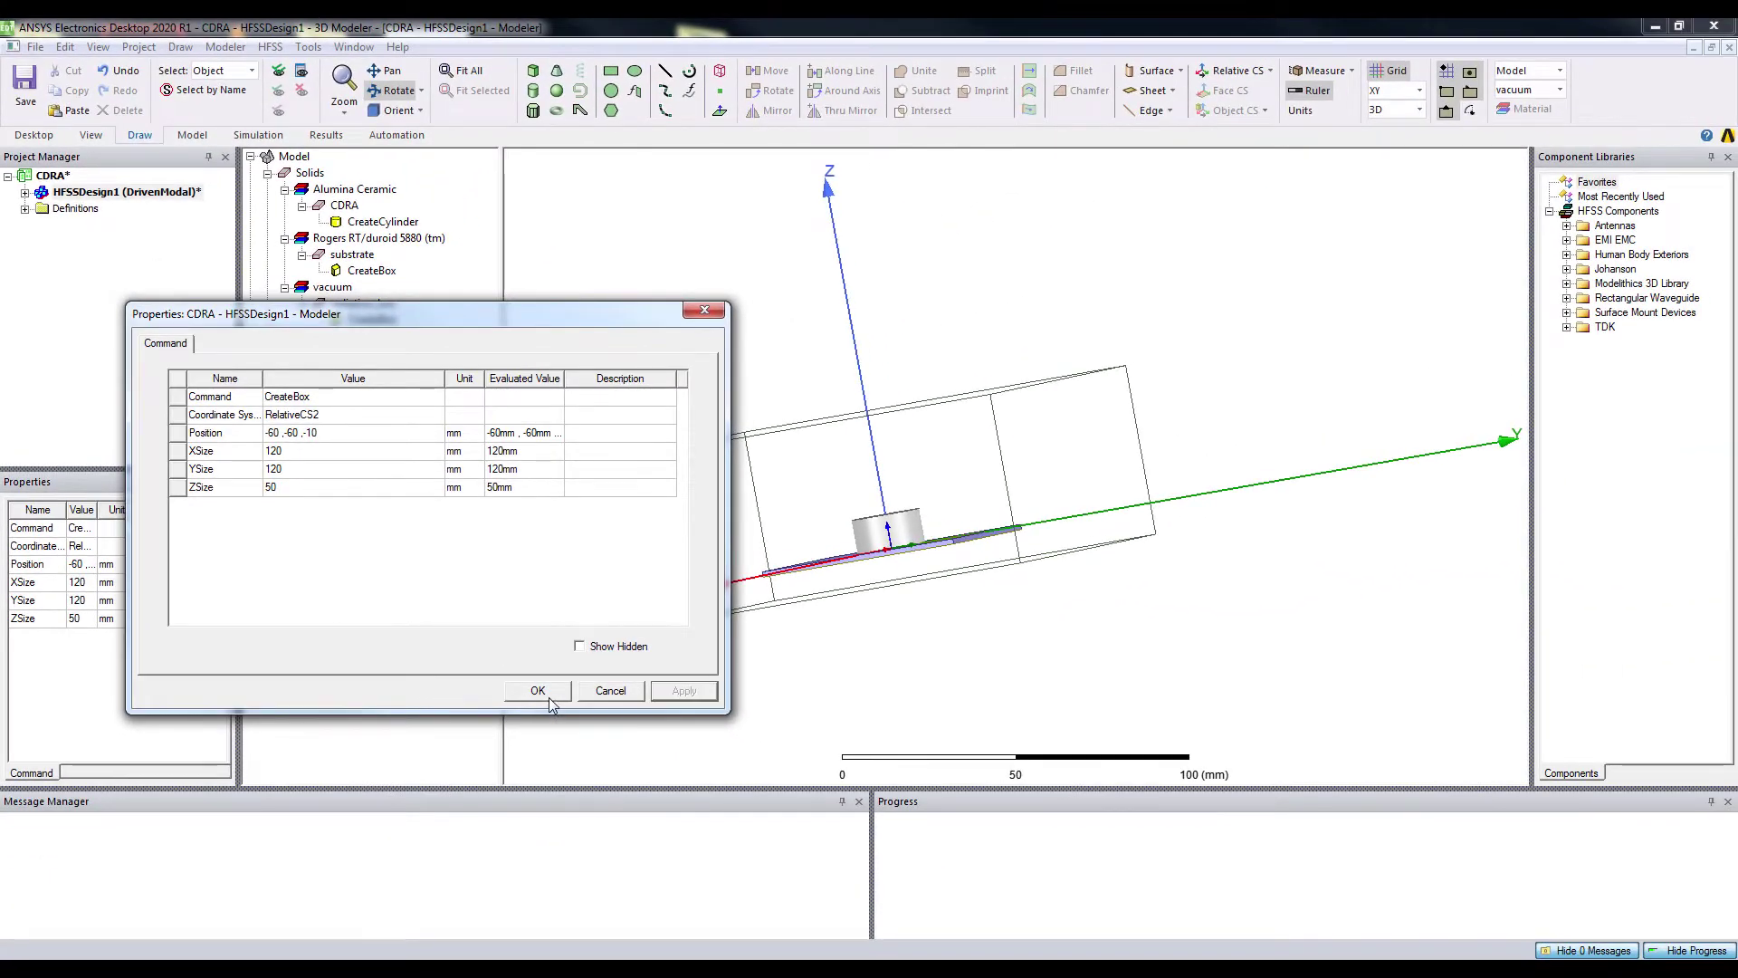
click(1143, 923)
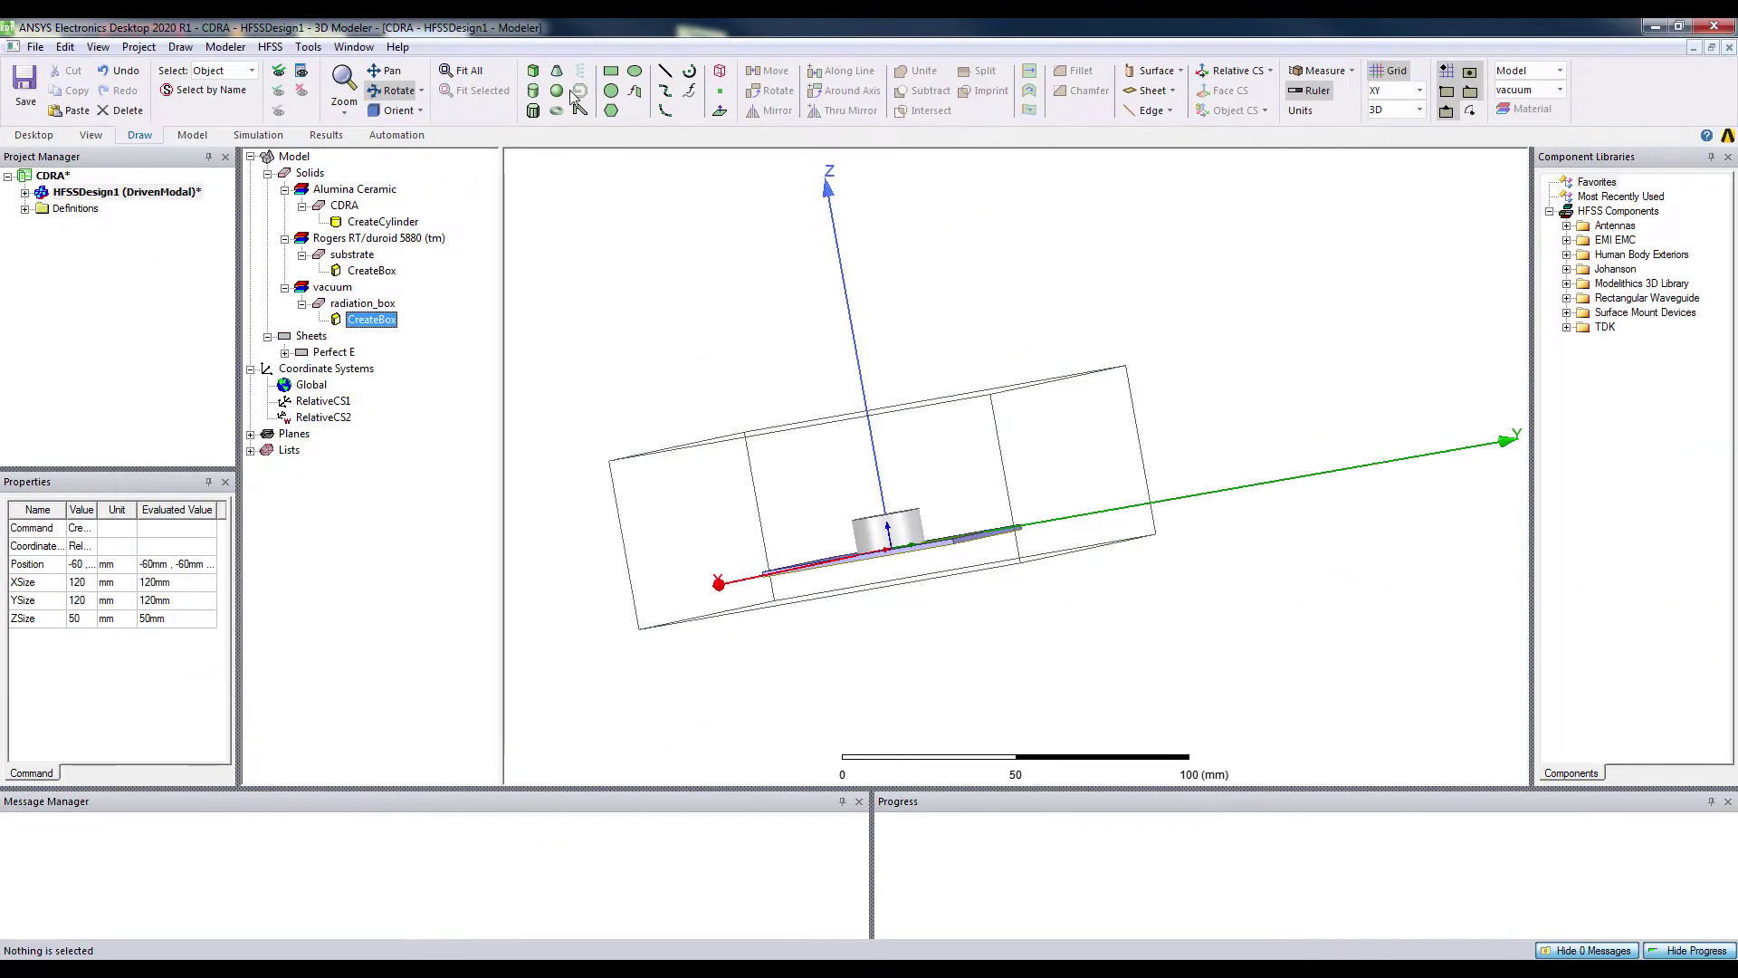
Assign a Radiation boundary to the radiation box, keeping the default boundary name
click(885, 599)
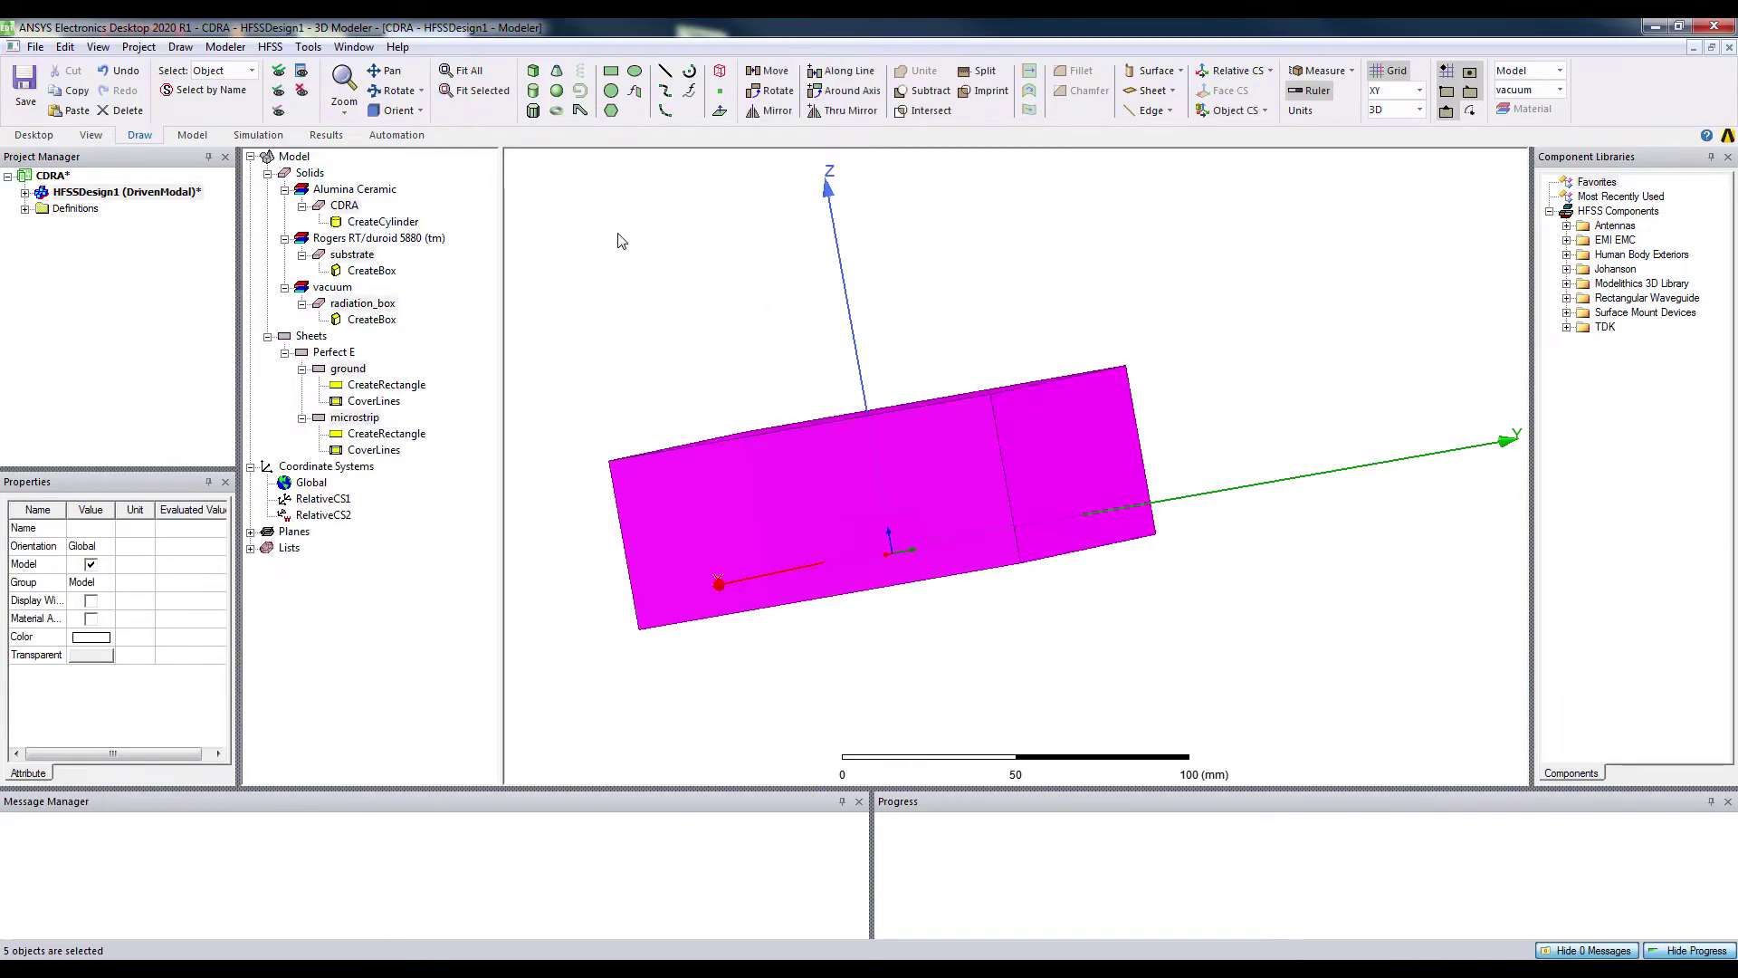
click(621, 239)
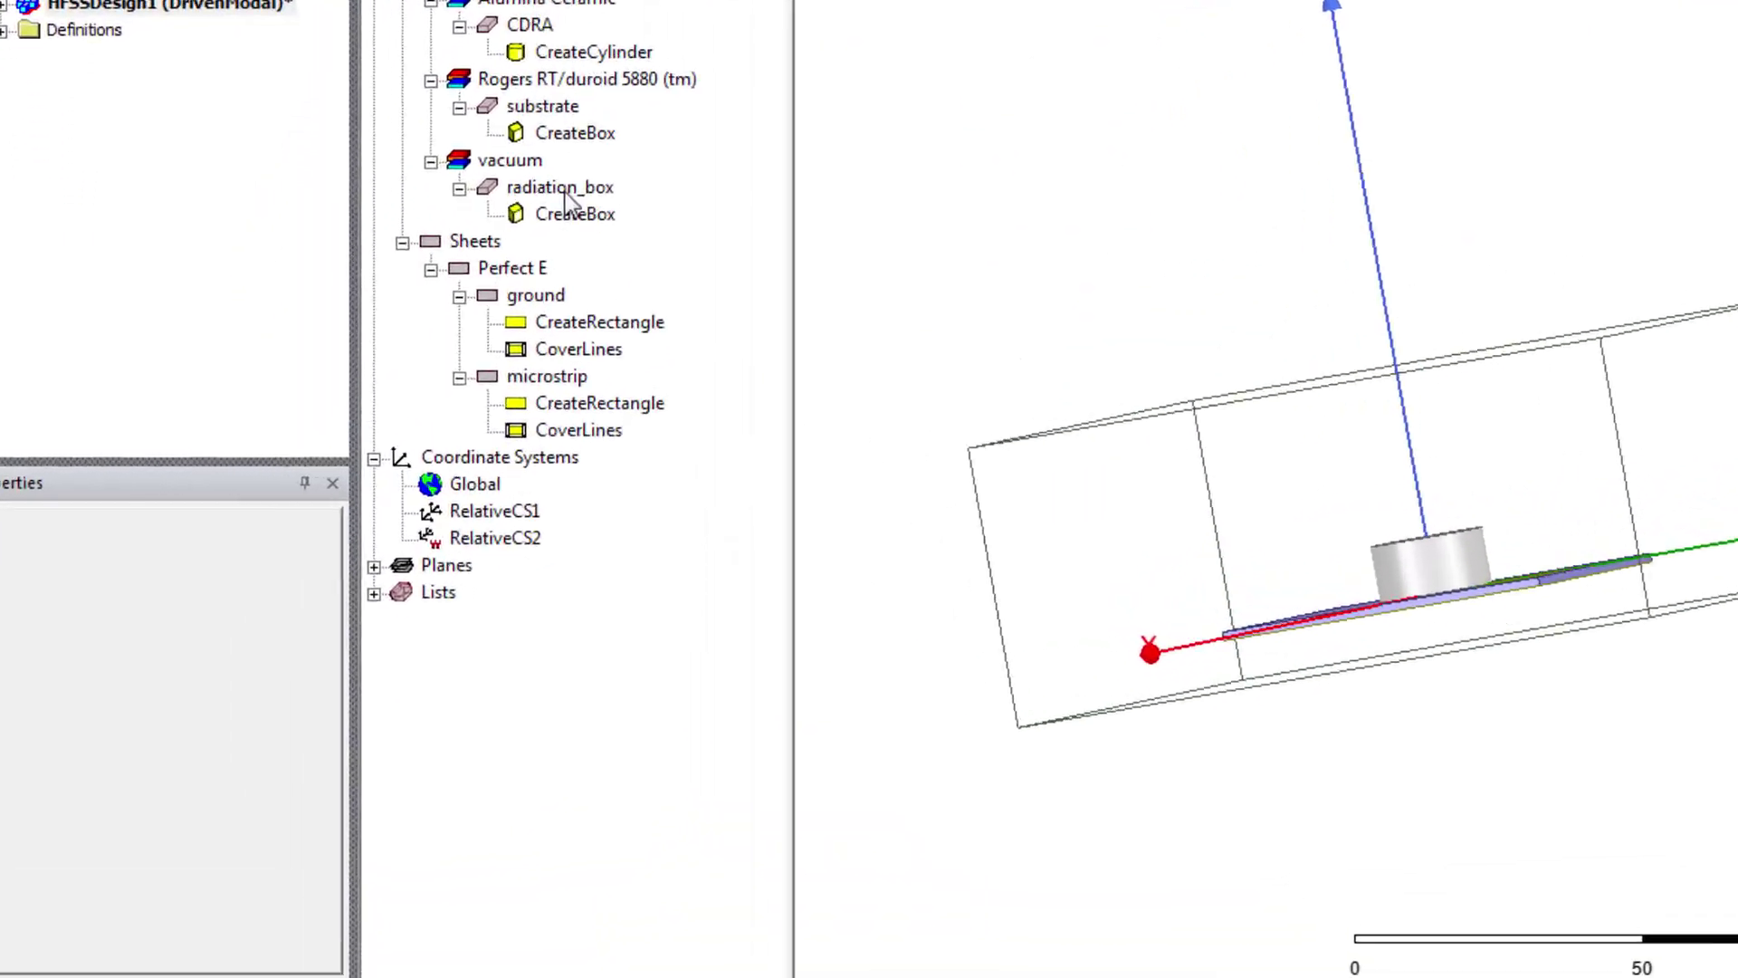
click(364, 304)
right_click(607, 164)
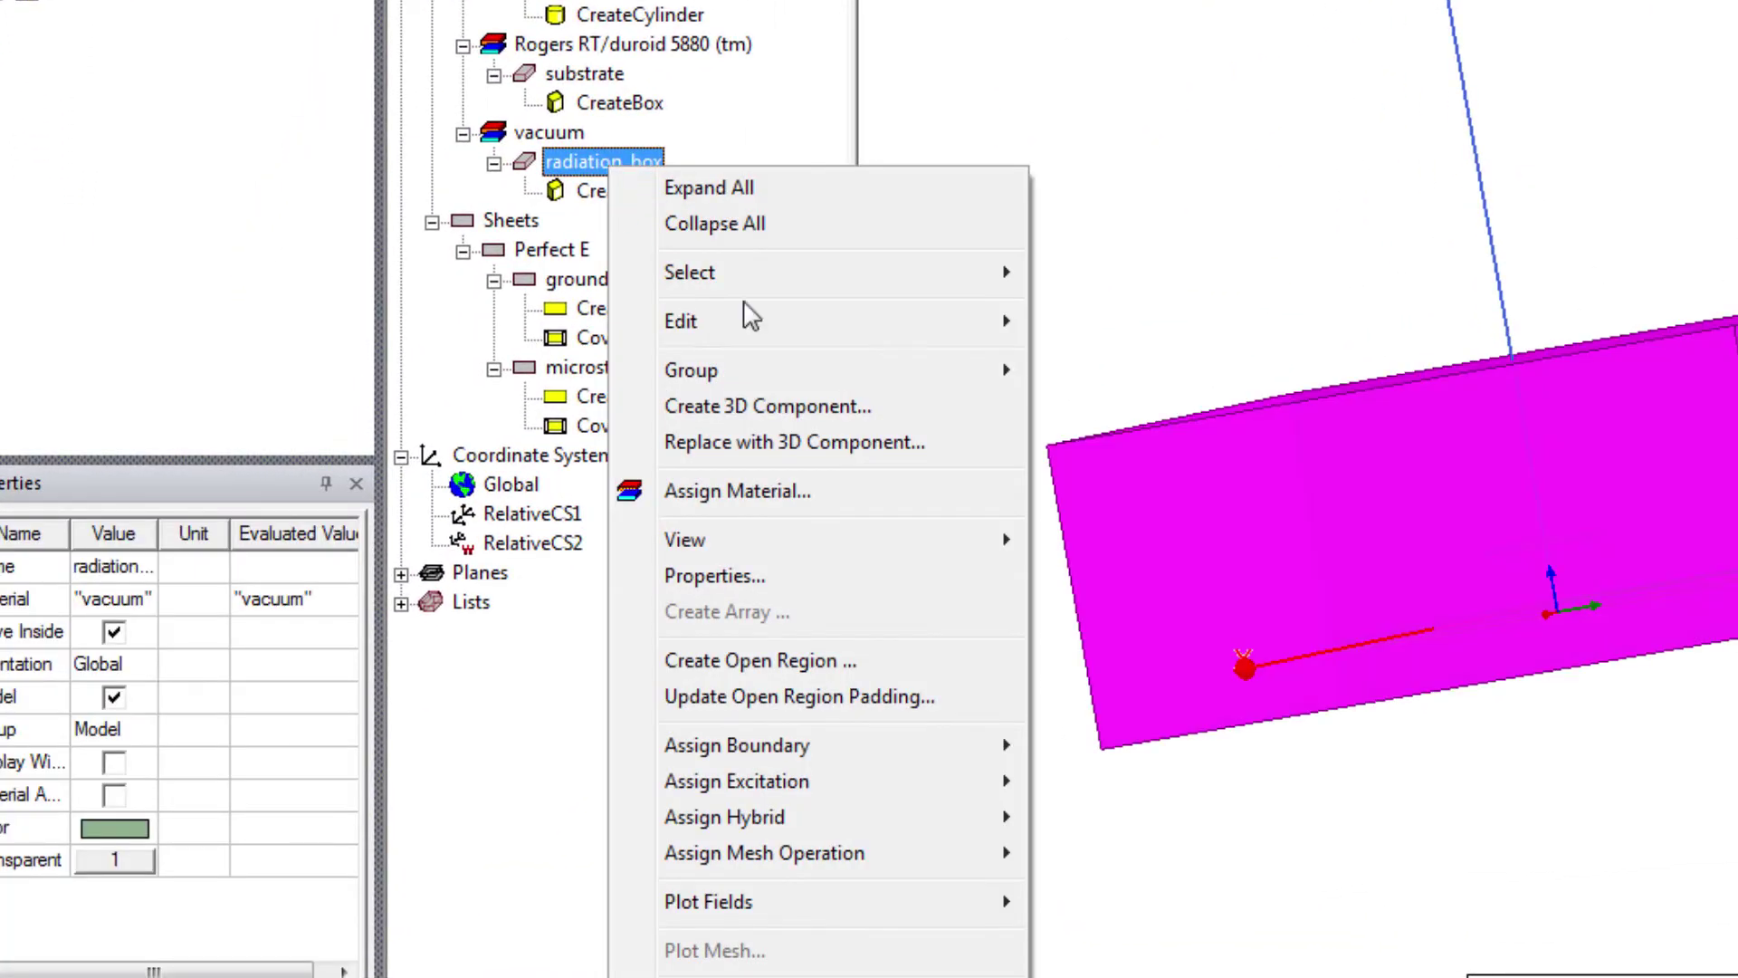
mouse_move(996, 745)
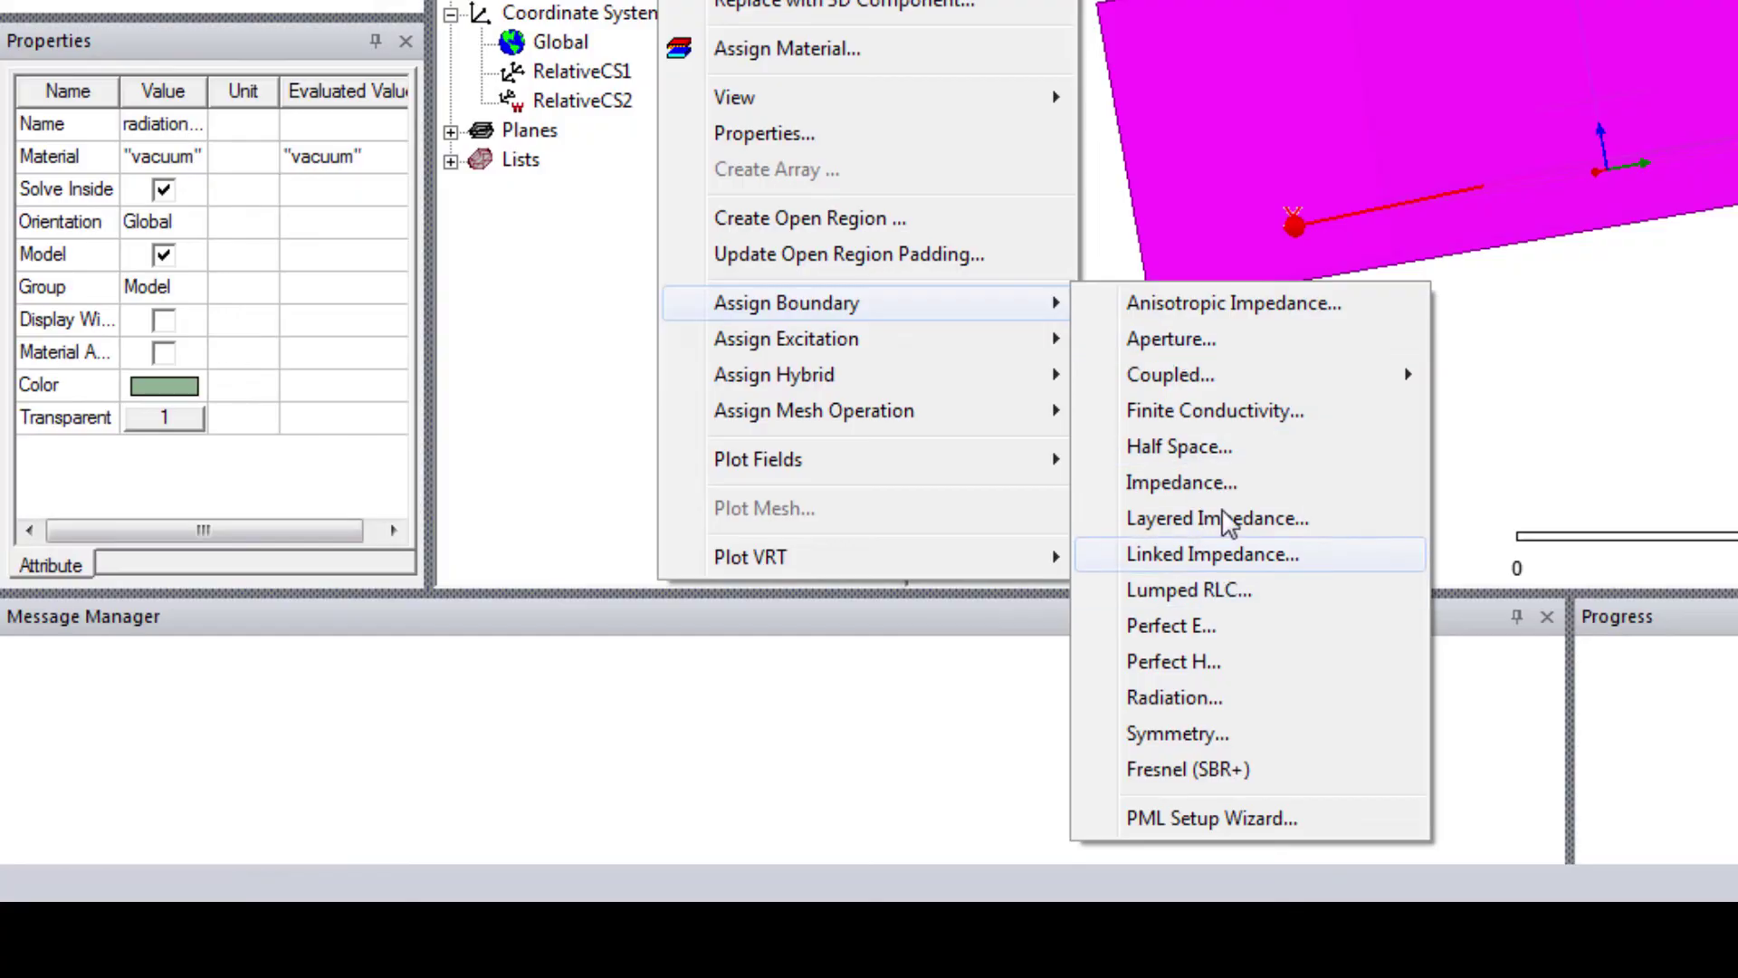
click(1099, 698)
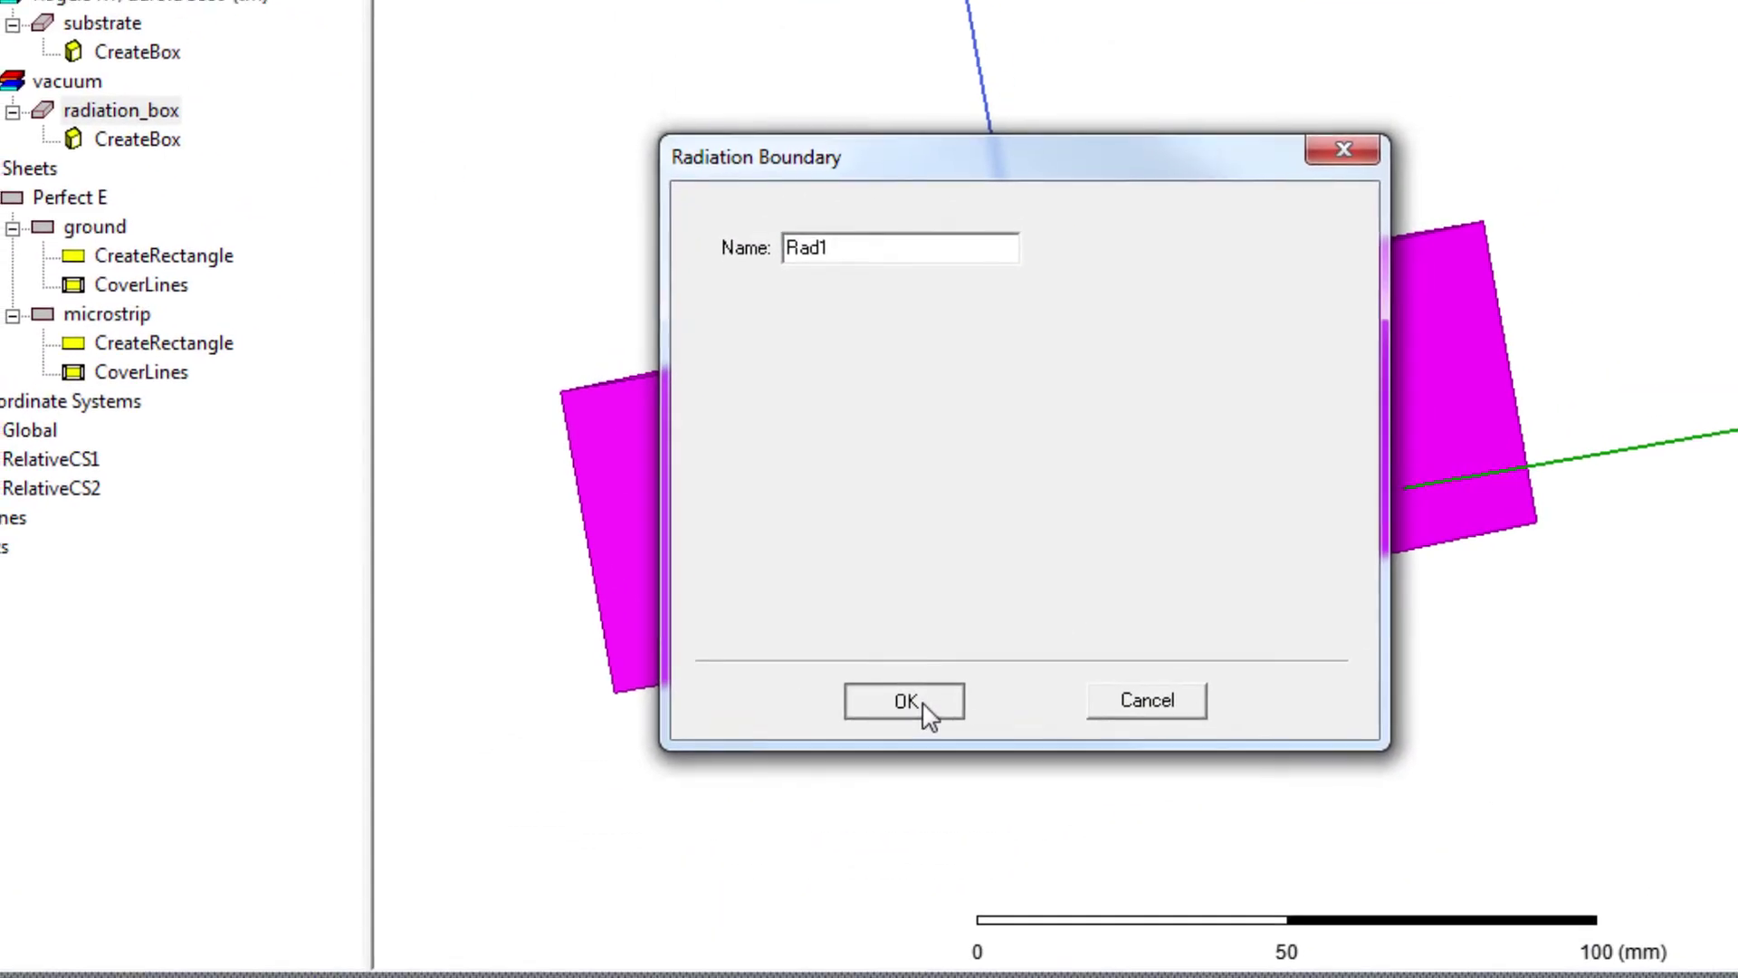
click(925, 707)
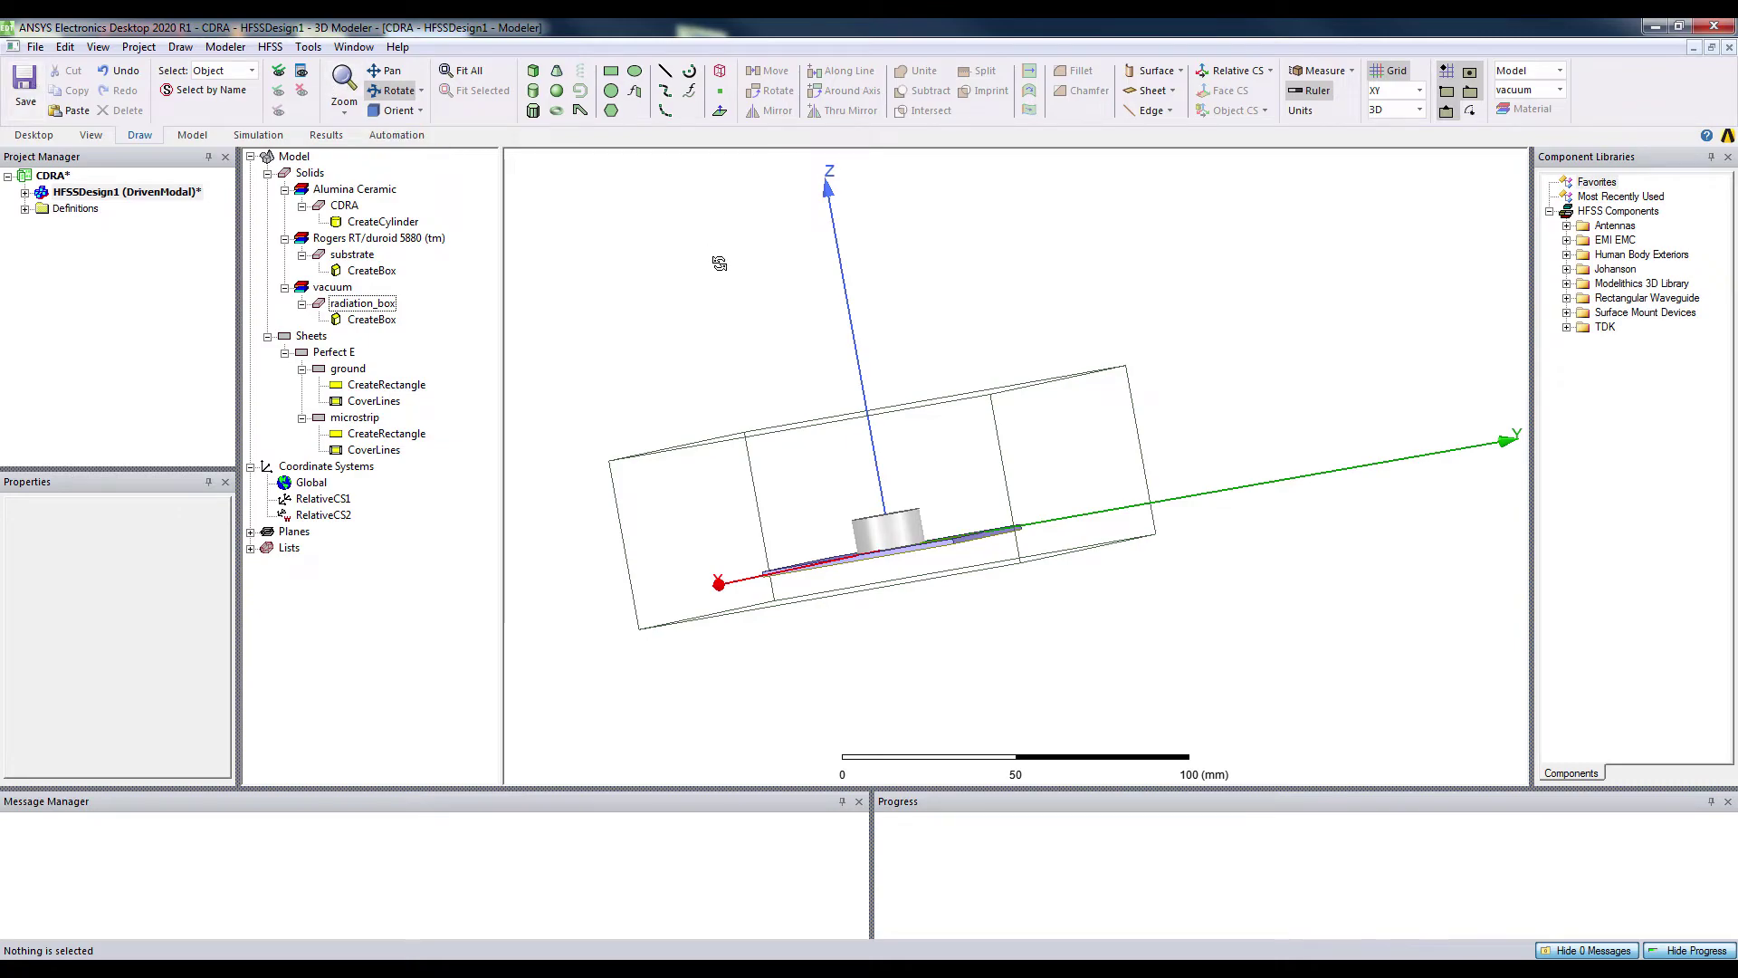
Collapse the ground sheet's history in the model tree and make RelativeCS1 the working coordinate system
click(363, 189)
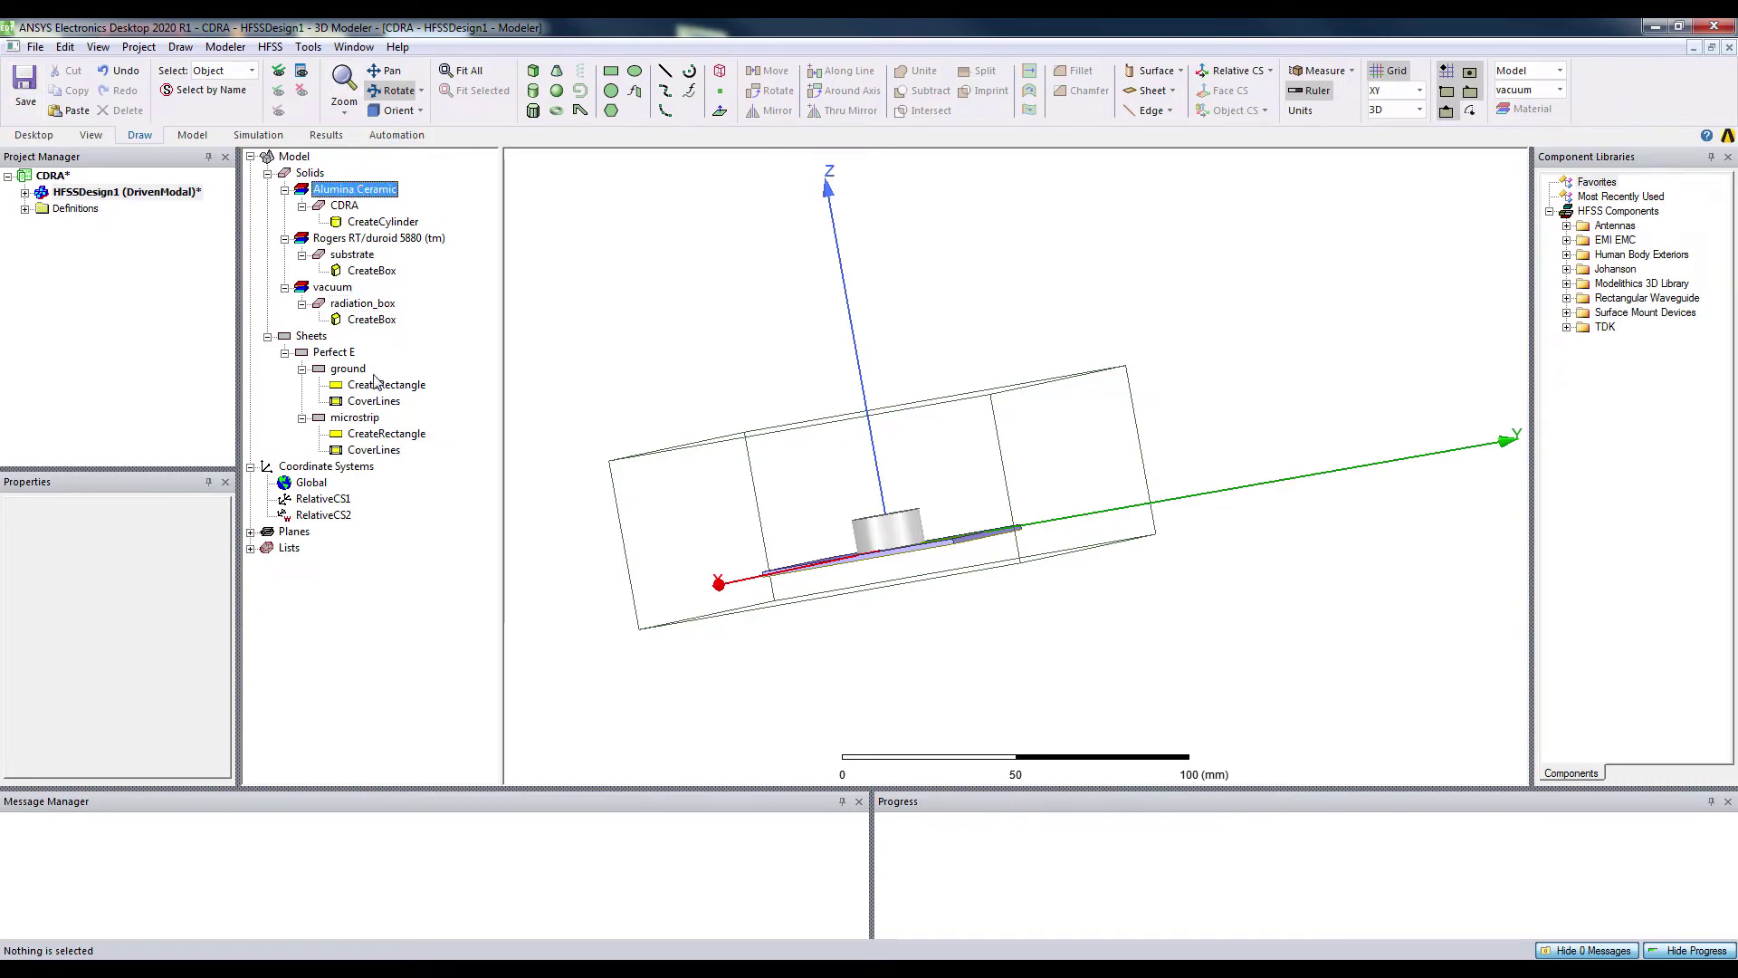
click(303, 368)
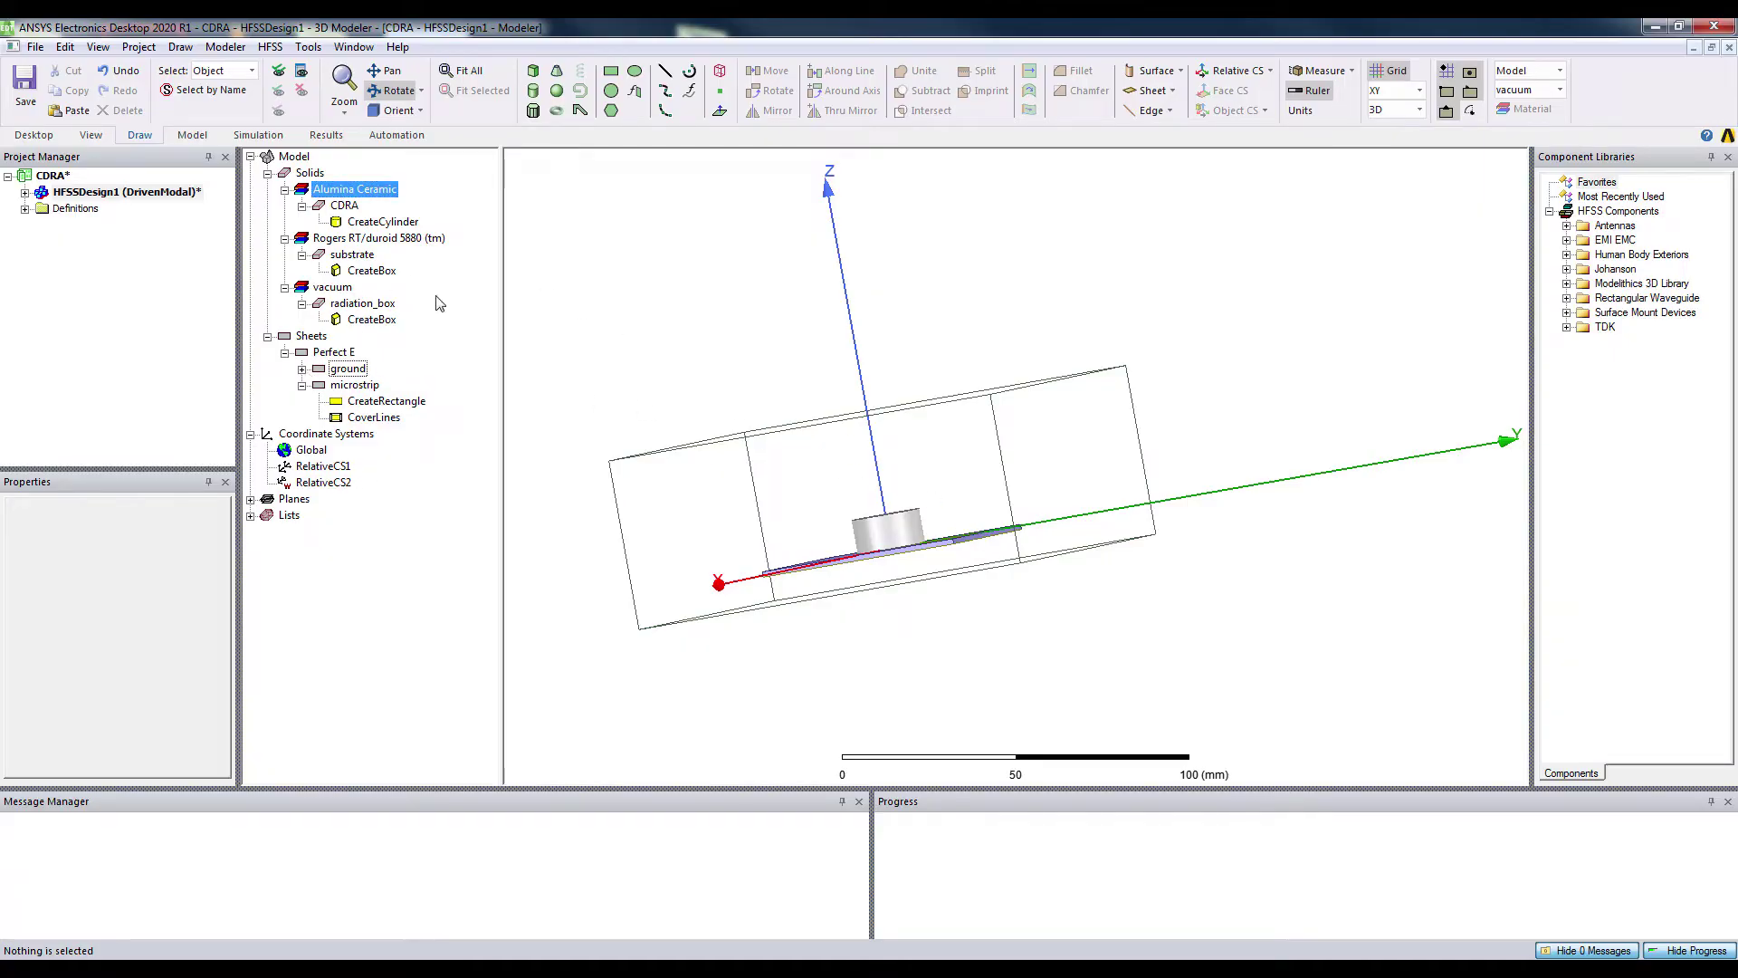
mouse_move(839, 569)
mouse_down()
mouse_move(861, 579)
mouse_move(801, 570)
mouse_move(848, 572)
mouse_up()
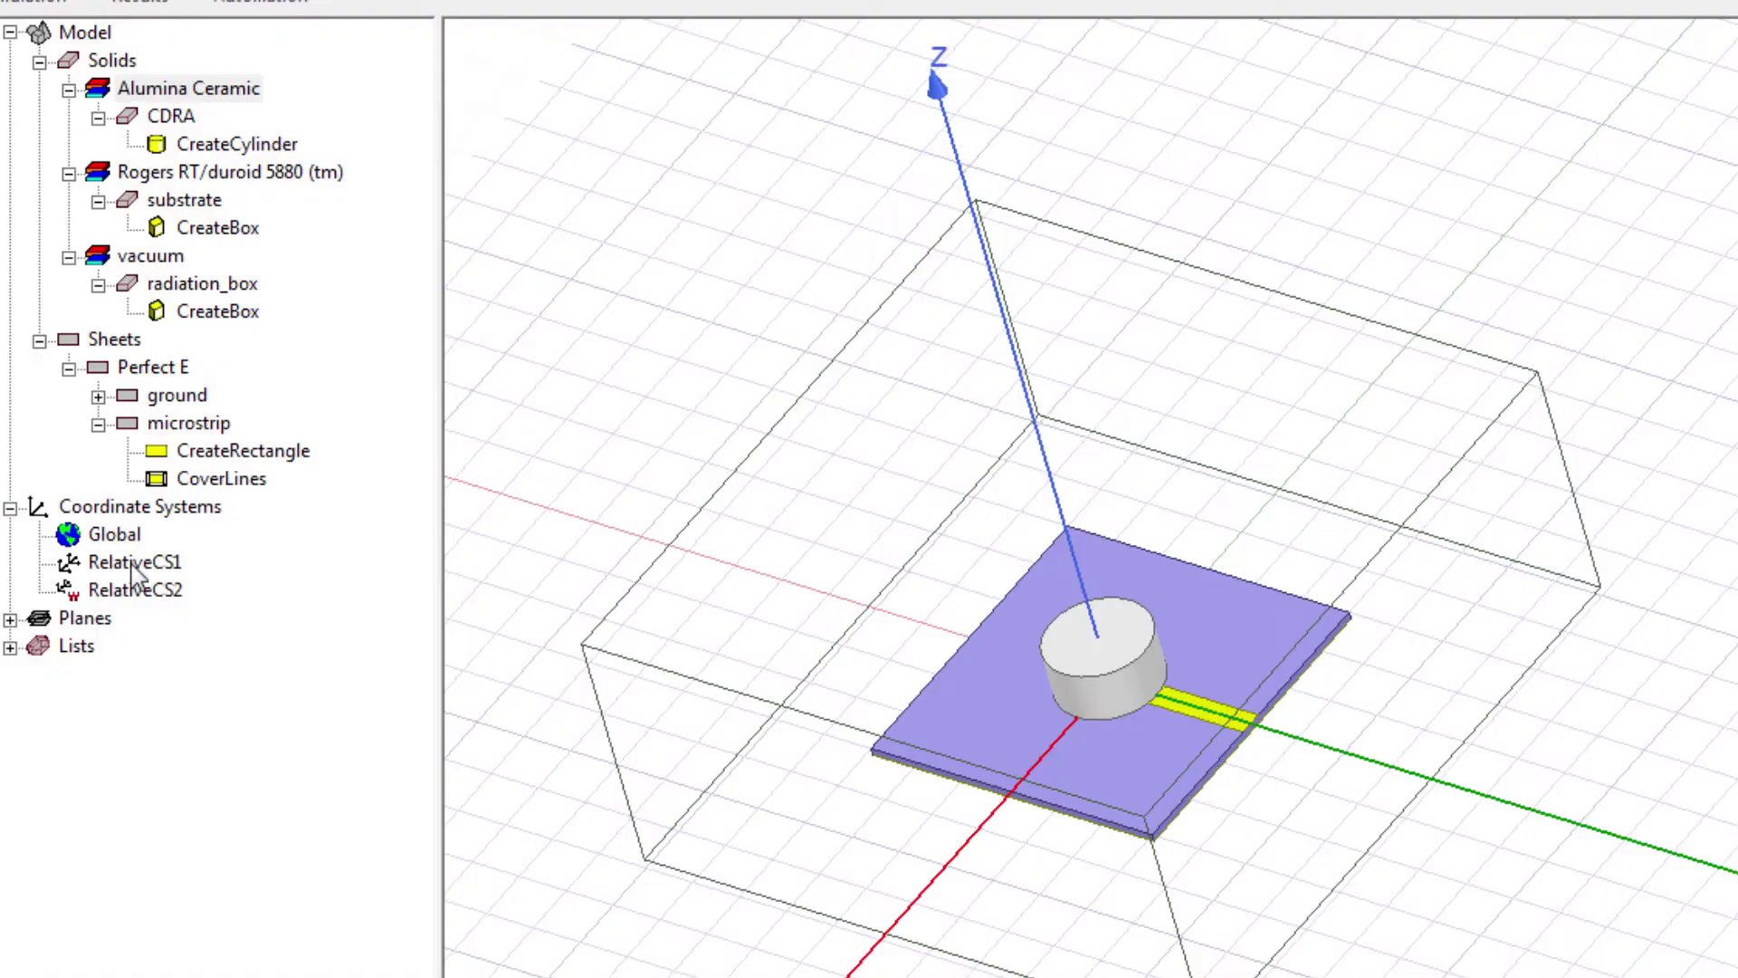
click(169, 566)
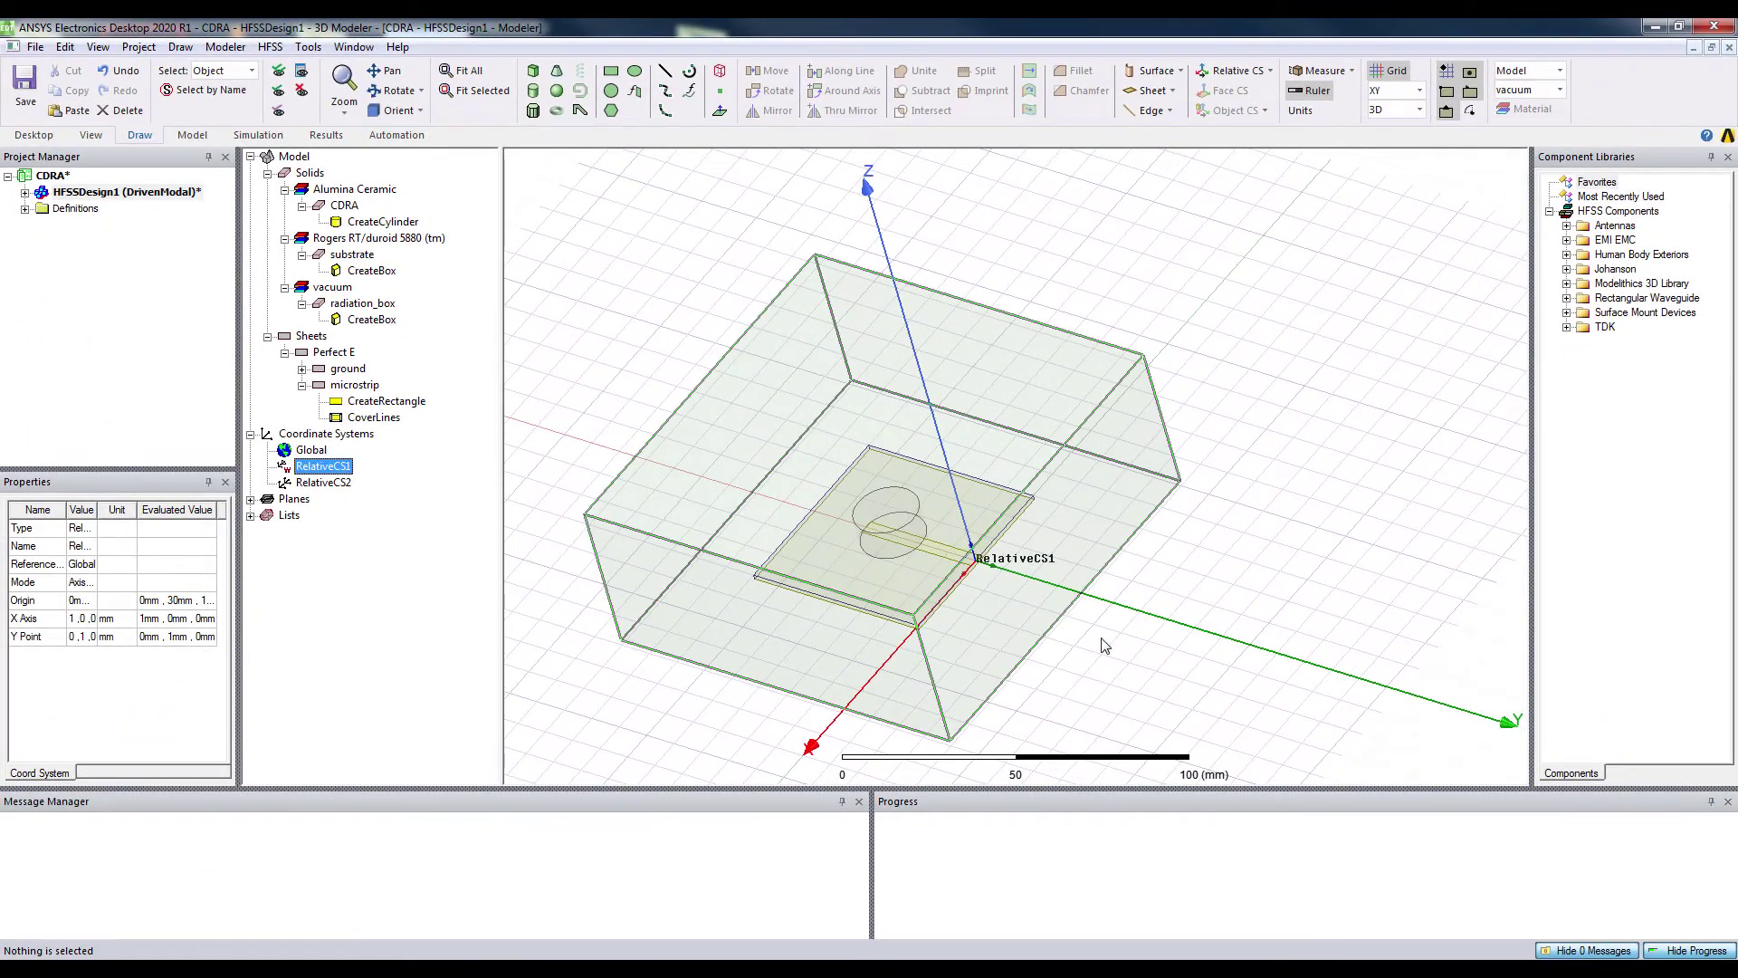
click(1103, 645)
scroll(991, 607, up, 5)
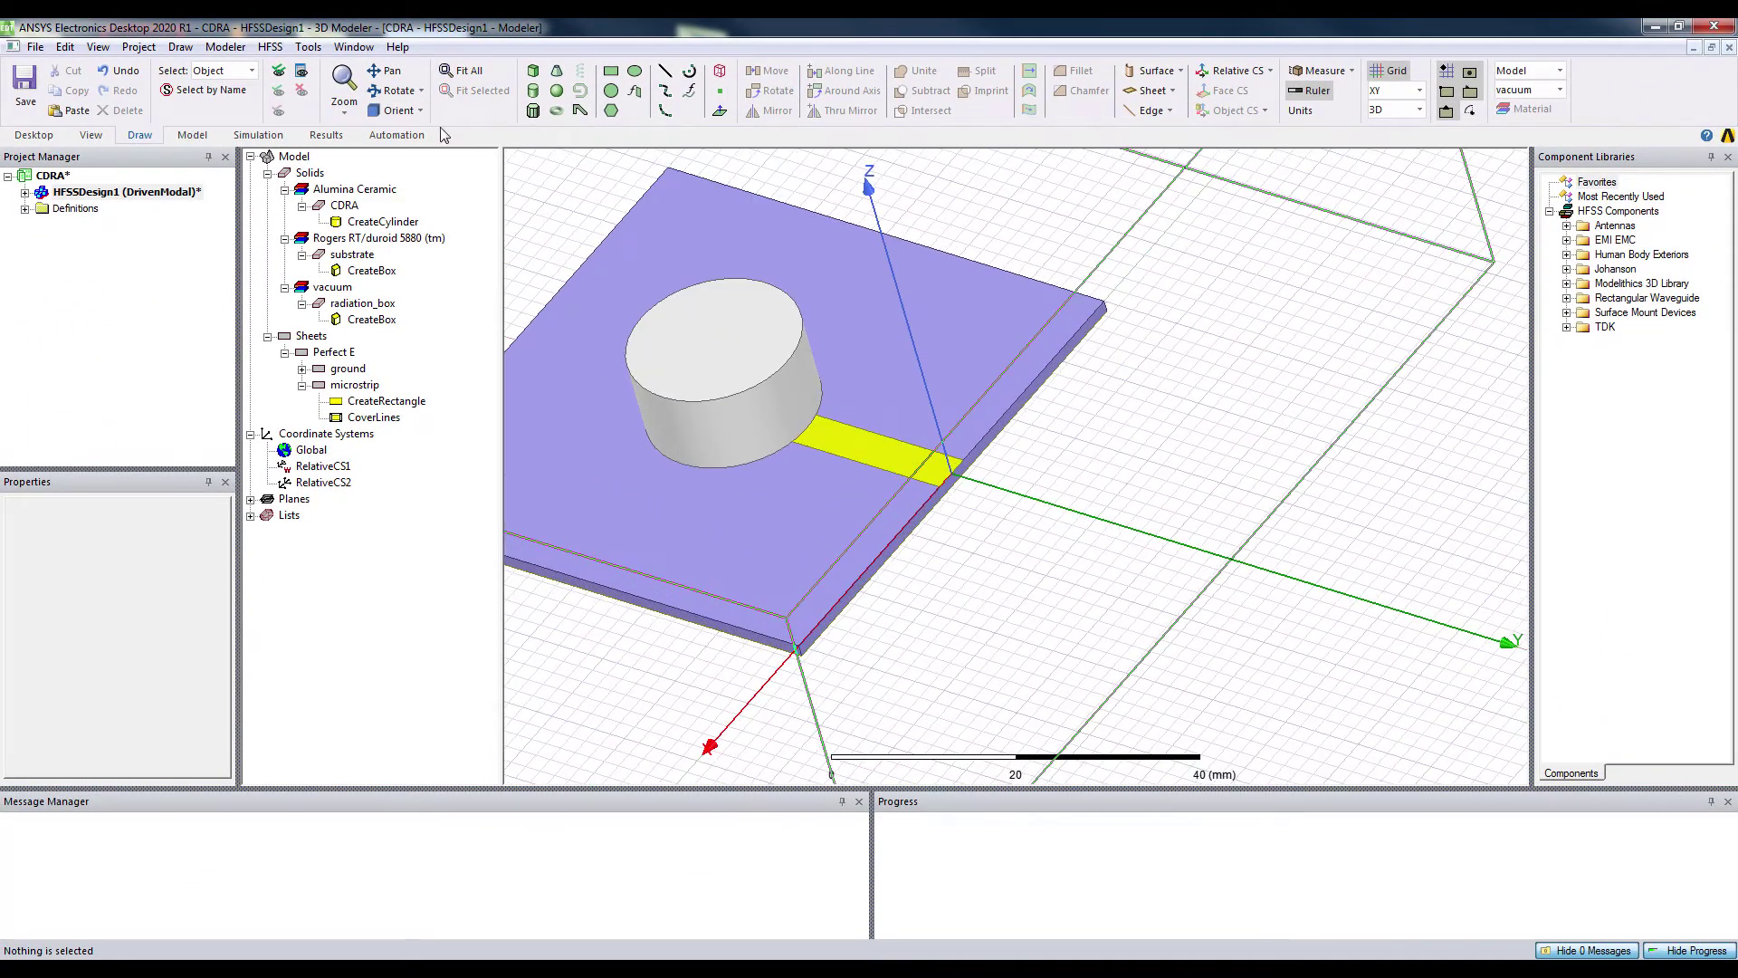
click(611, 71)
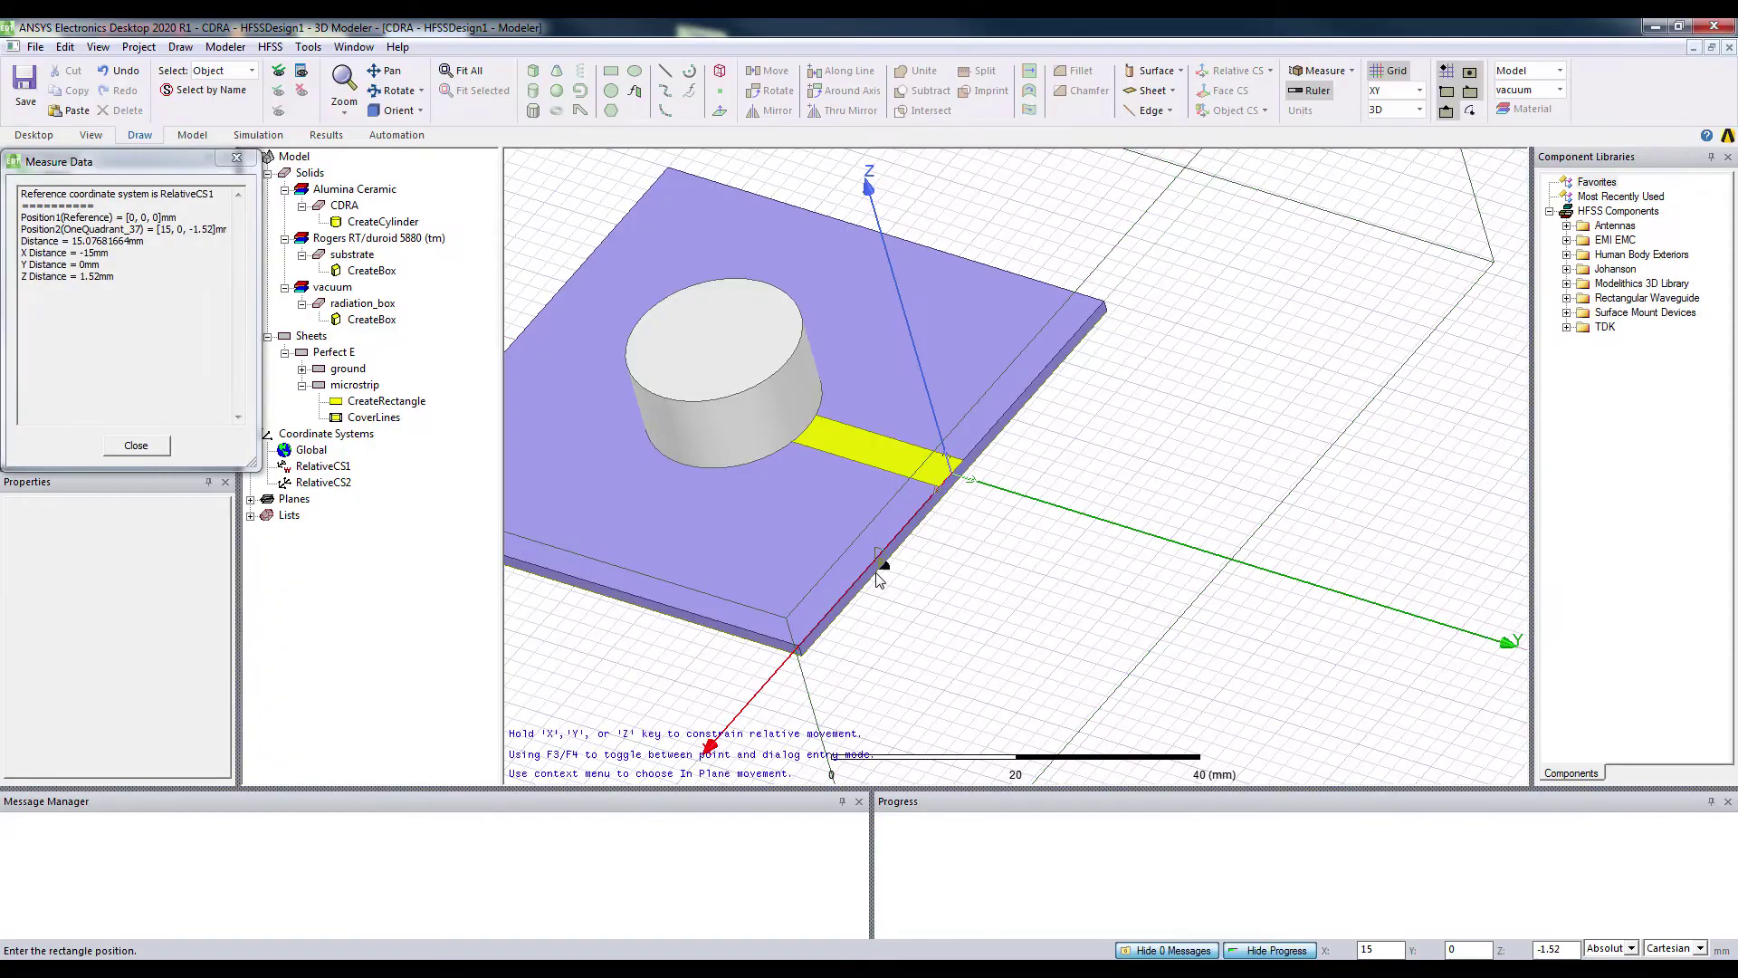
key(Escape)
scroll(1046, 566, down, 3)
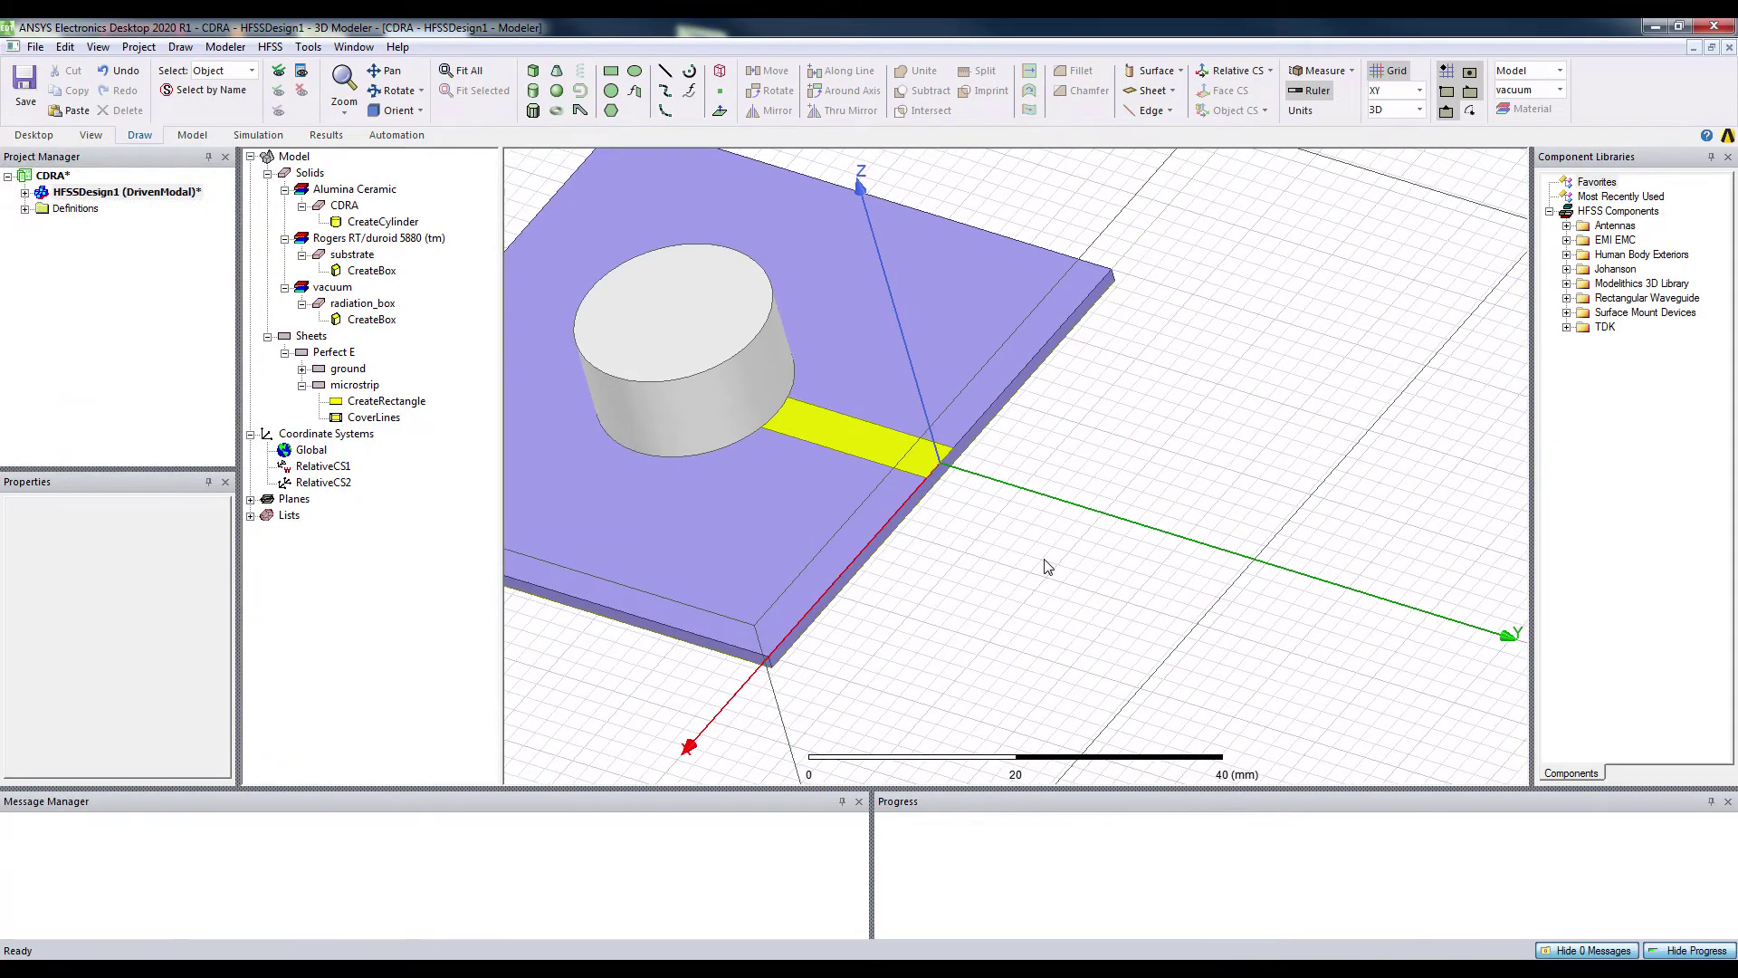
Switch the drawing plane to XZ and draw a rectangle about 30 mm by 10 mm upright across the microstrip's outer end
scroll(1451, 477, down, 3)
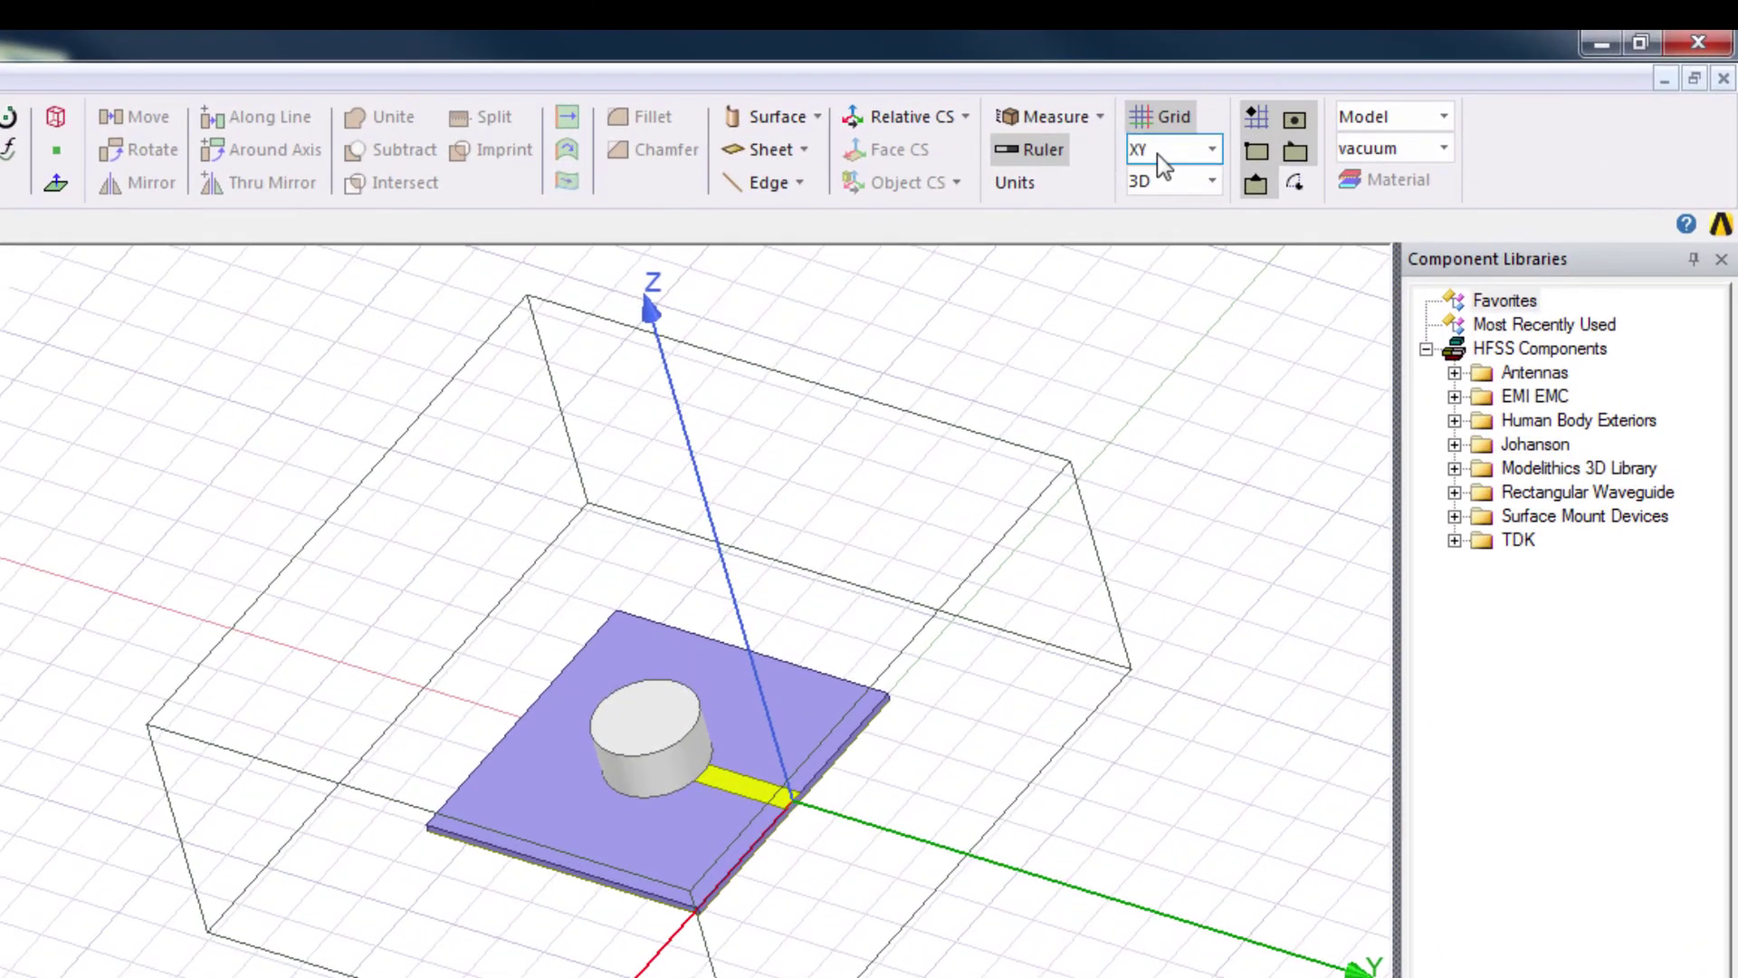
scroll(854, 806, up, 4)
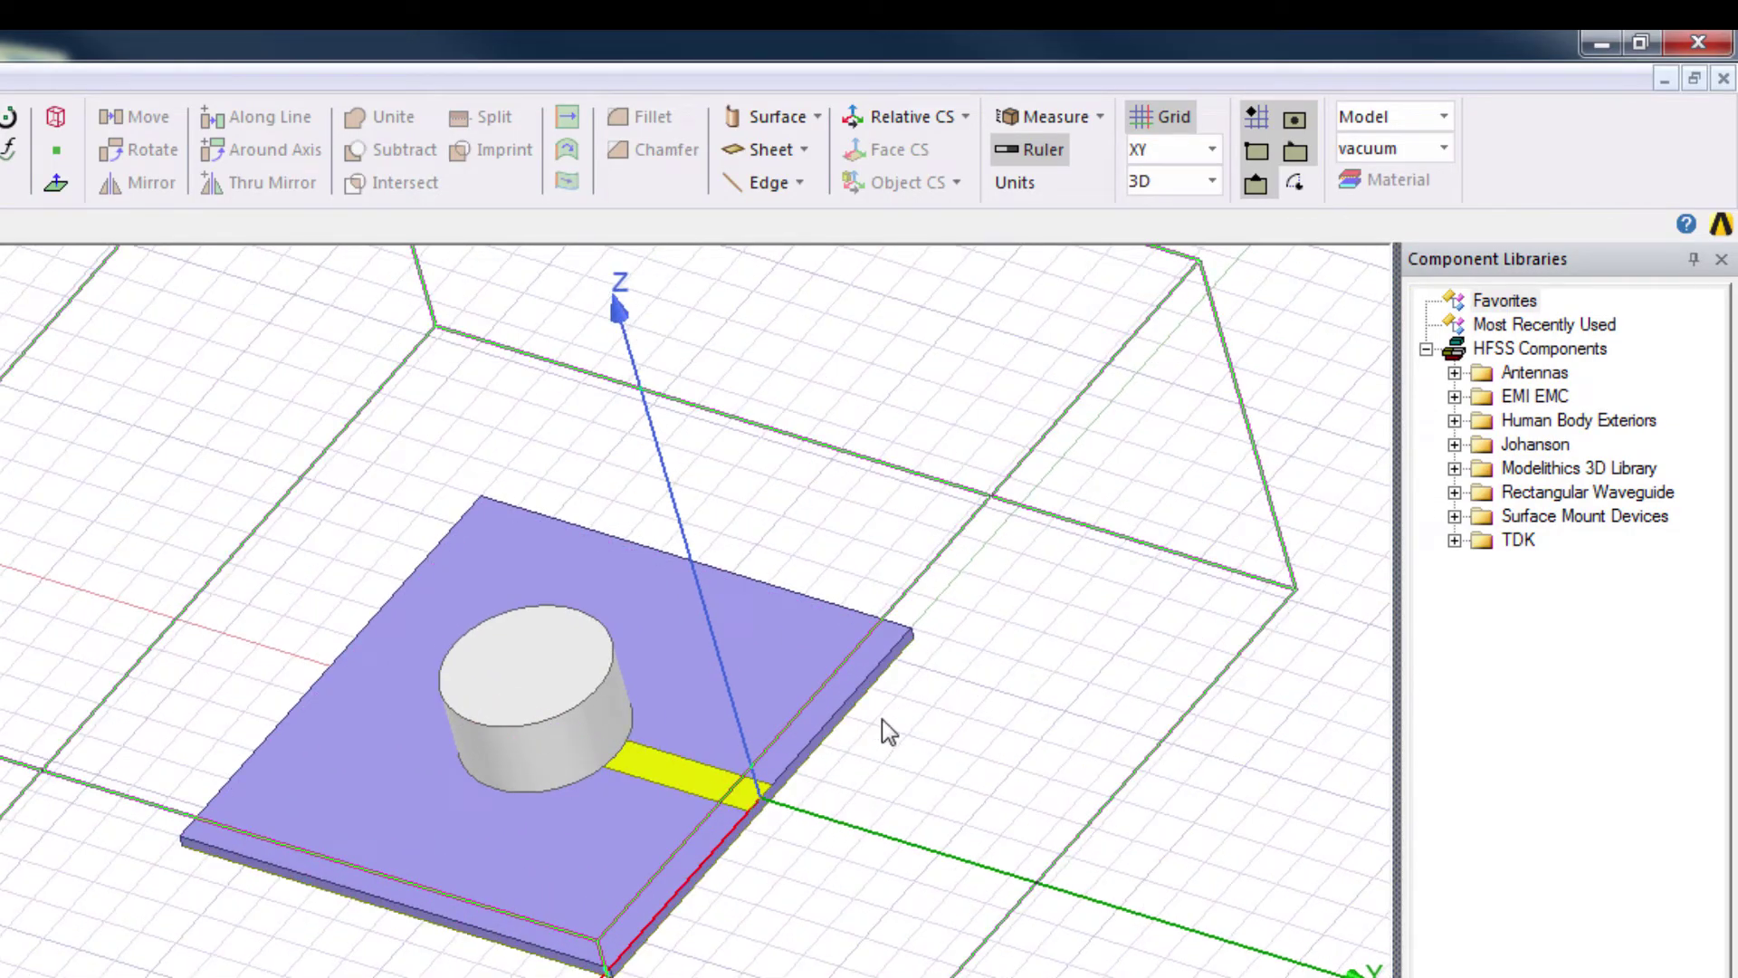
click(1209, 150)
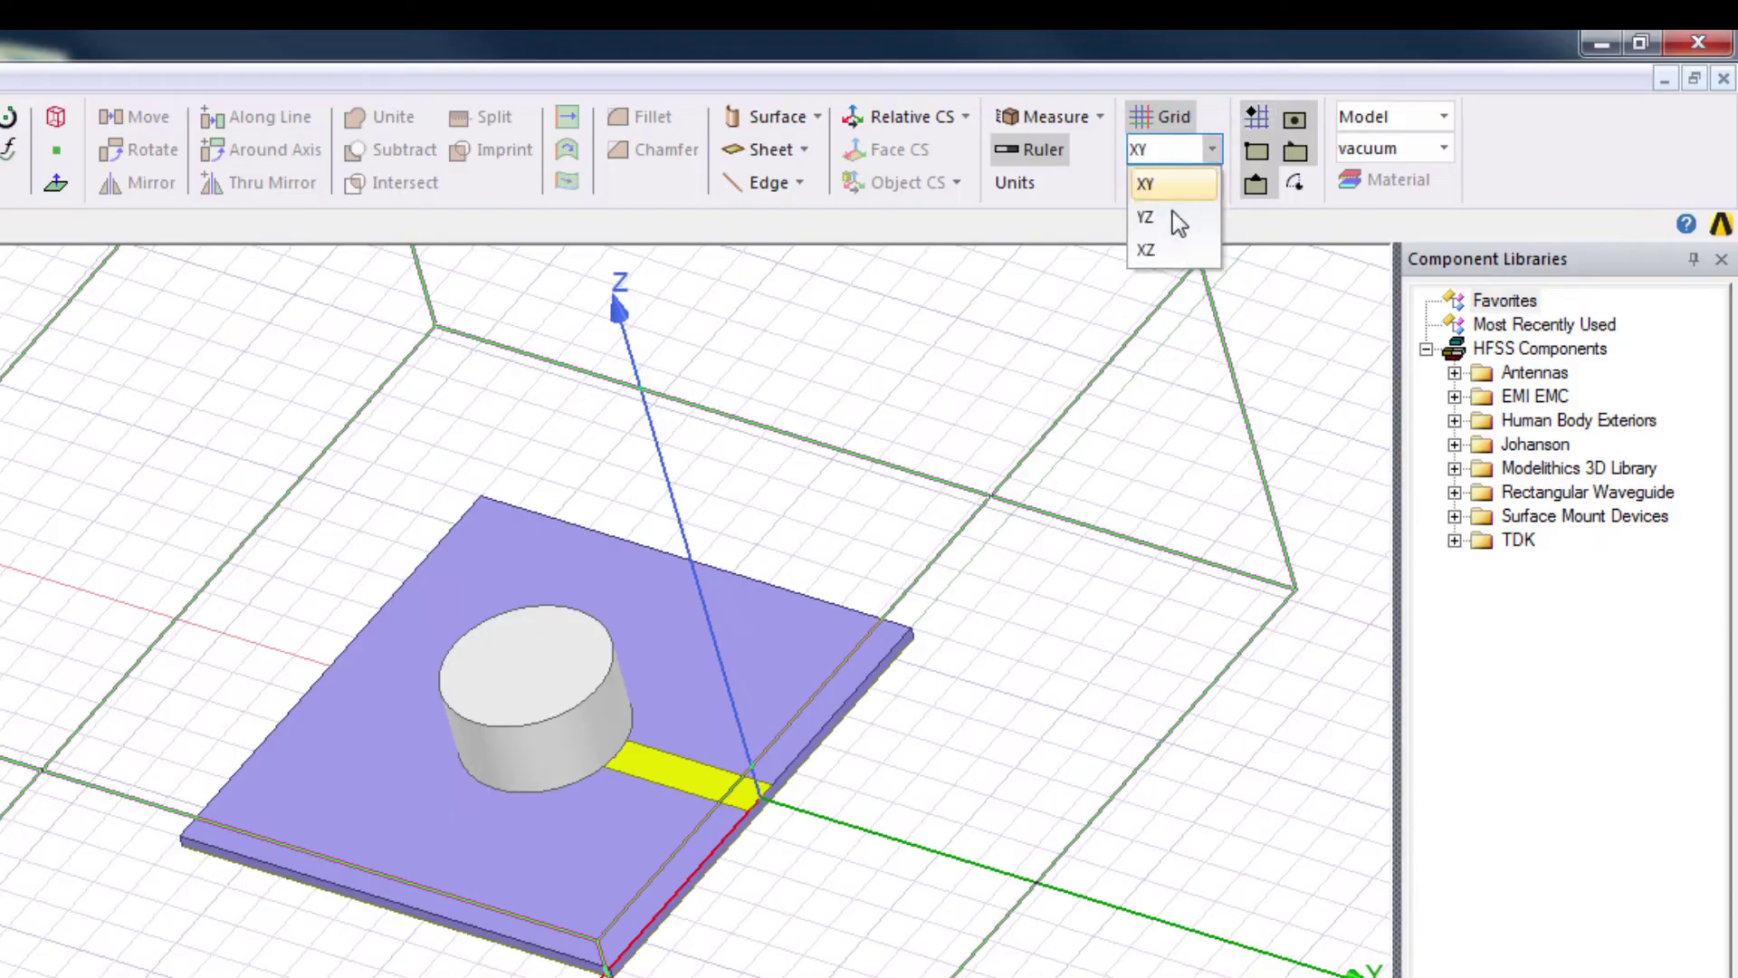
click(1150, 249)
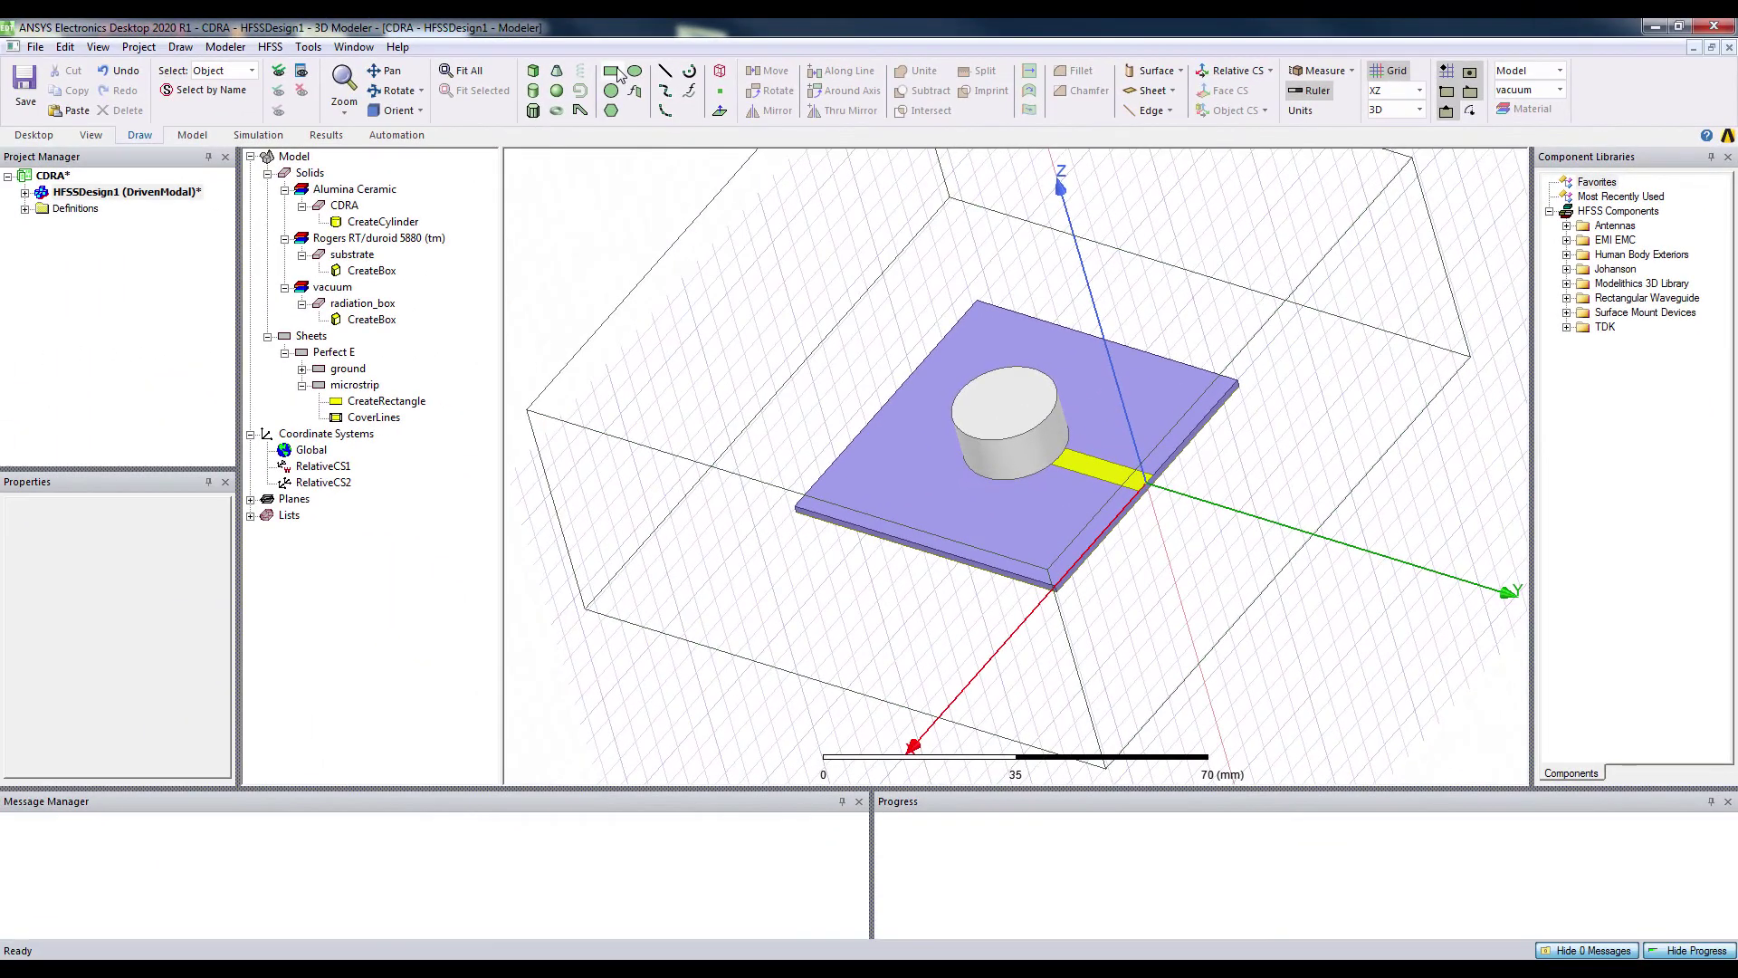
click(612, 72)
click(1104, 537)
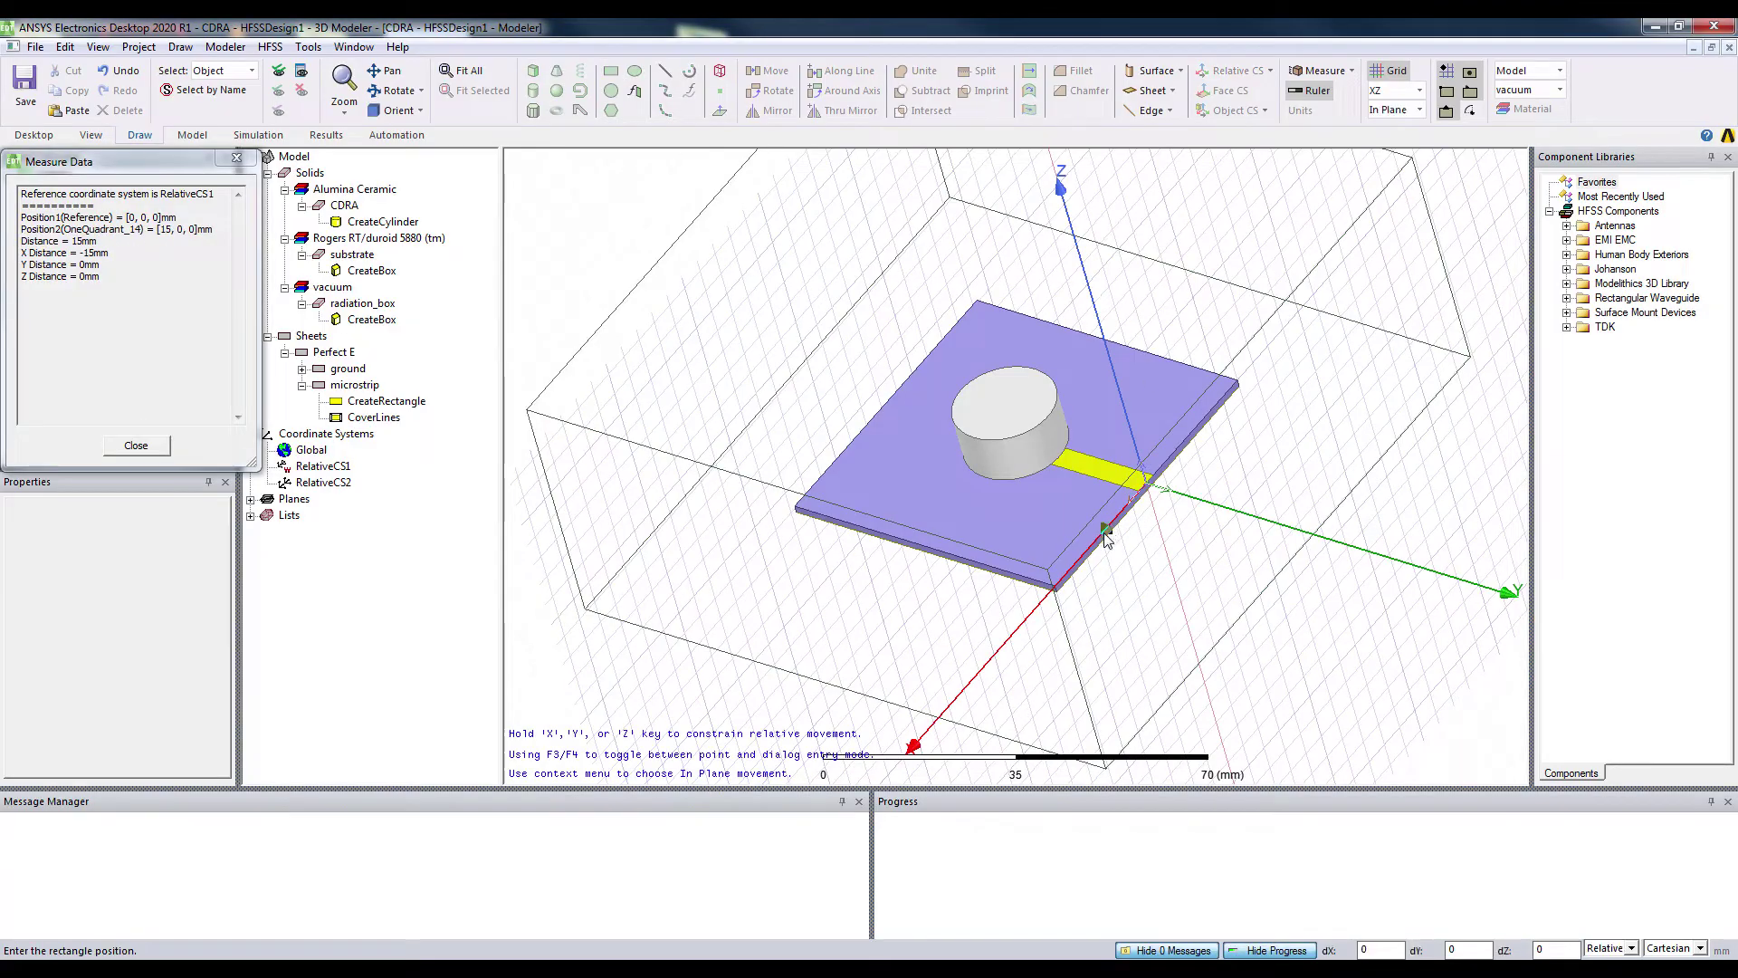
click(1175, 394)
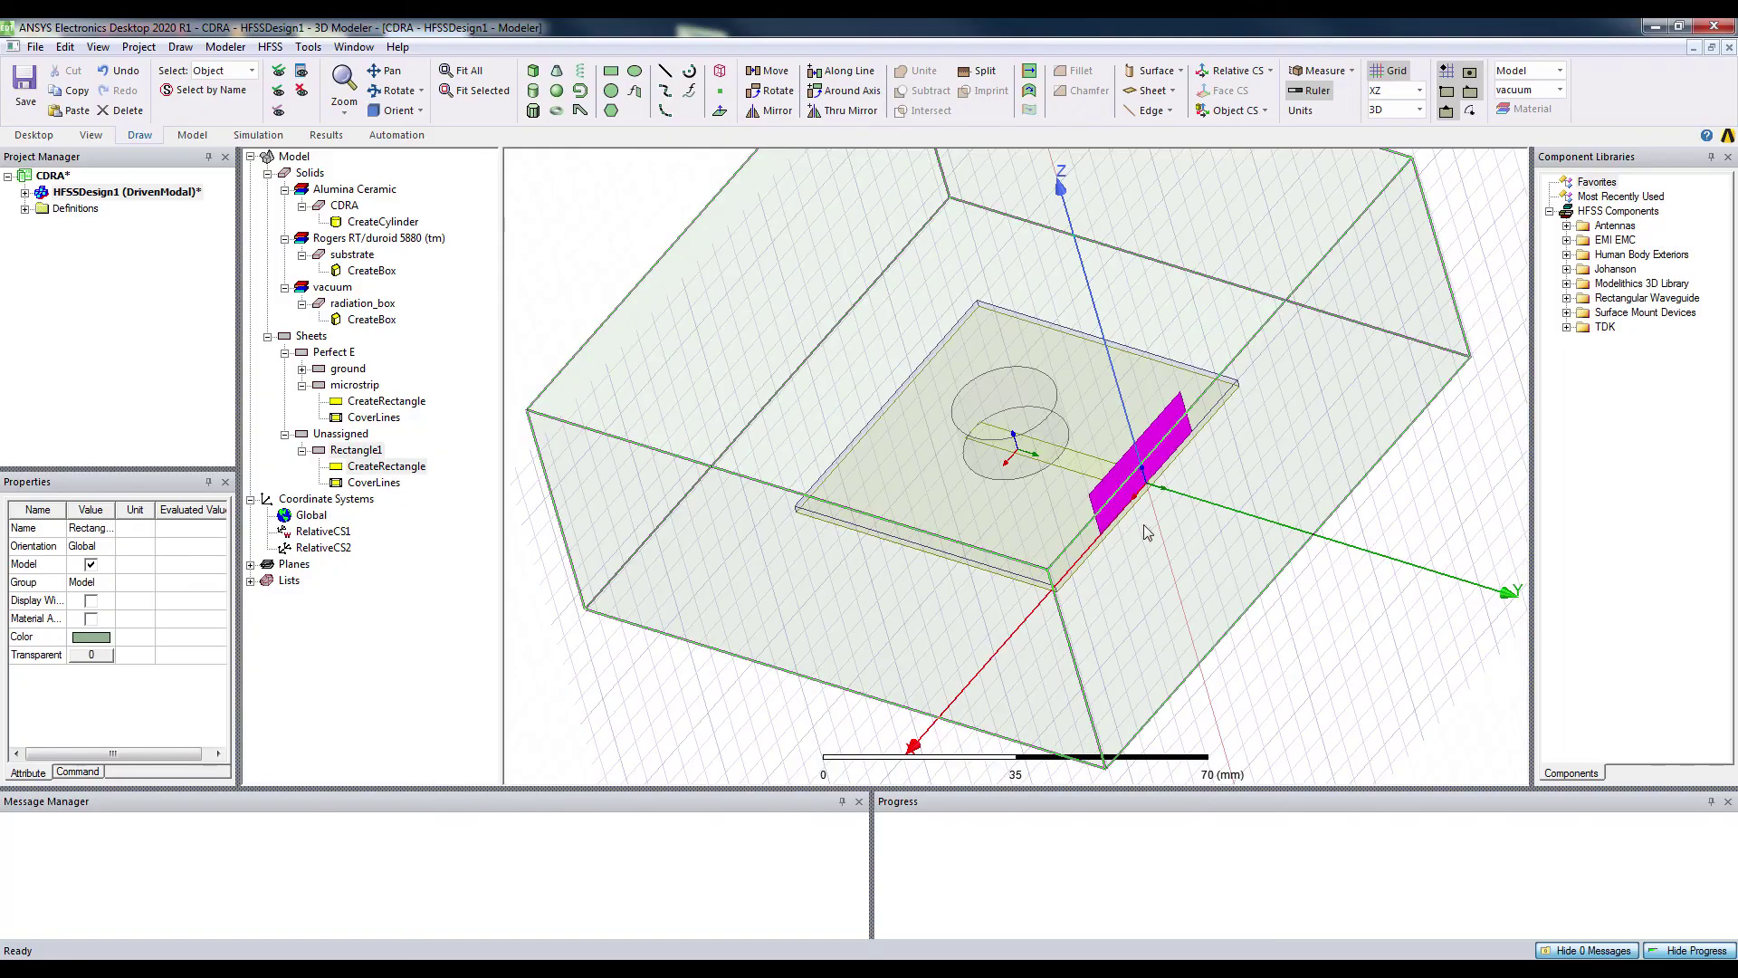
Rename the new rectangle as port and change its color to red
click(364, 454)
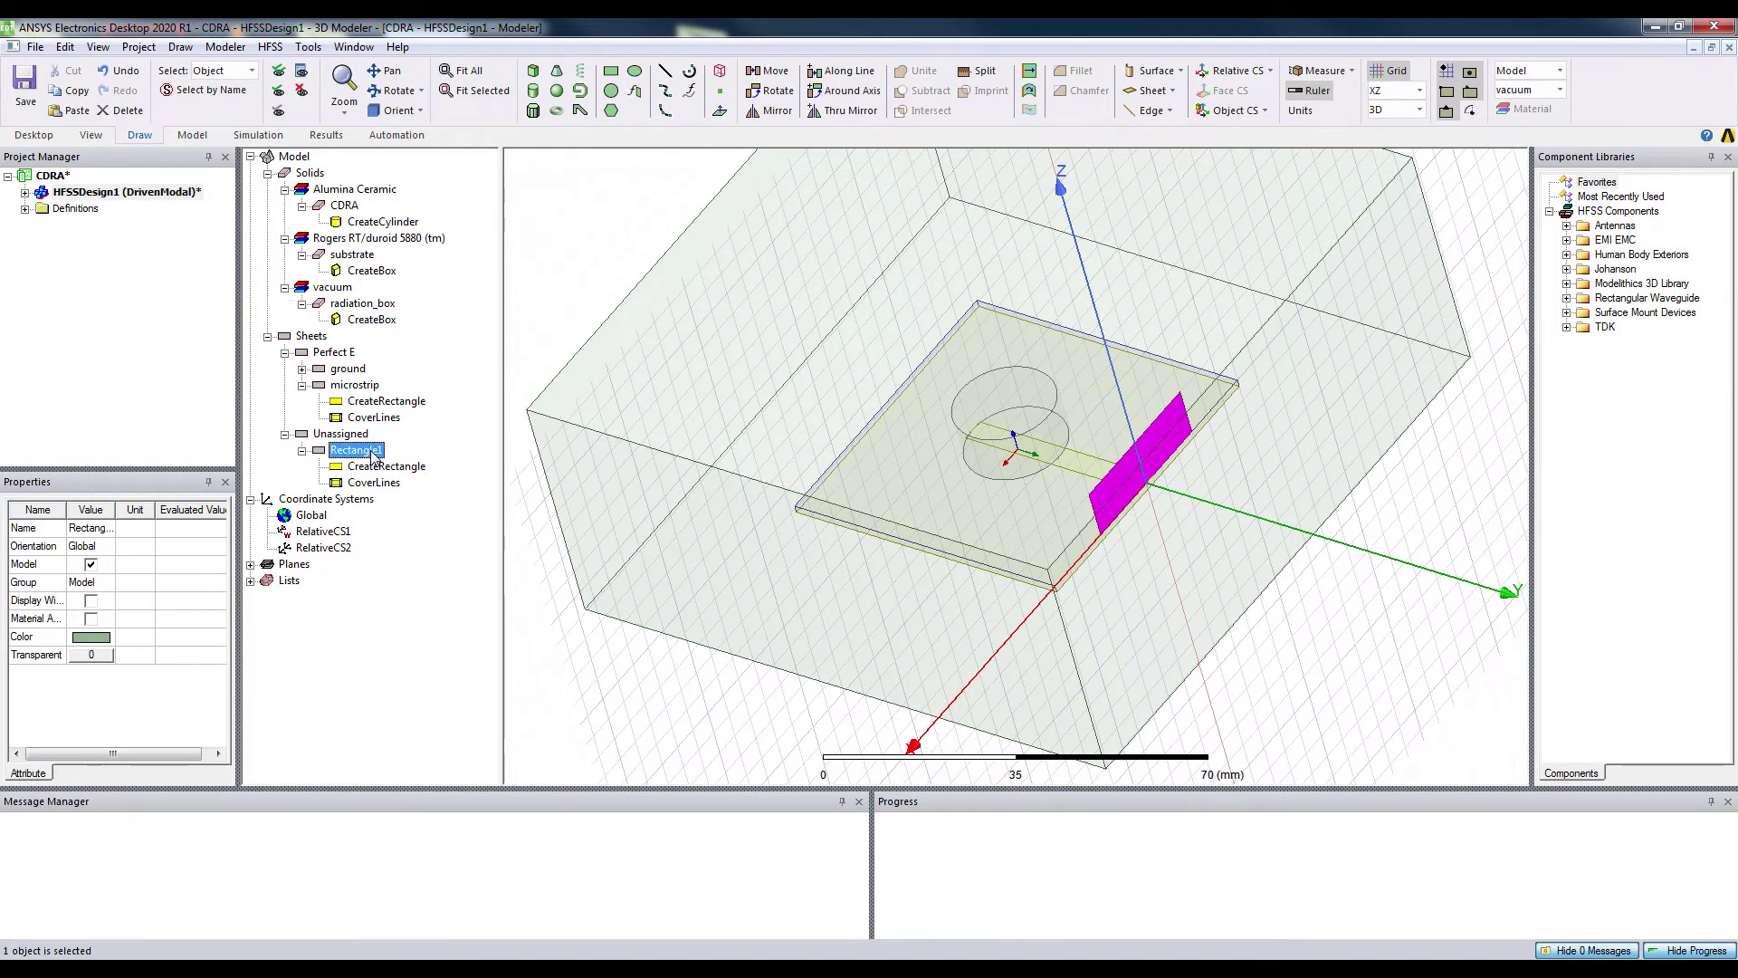
double_click(373, 455)
click(353, 394)
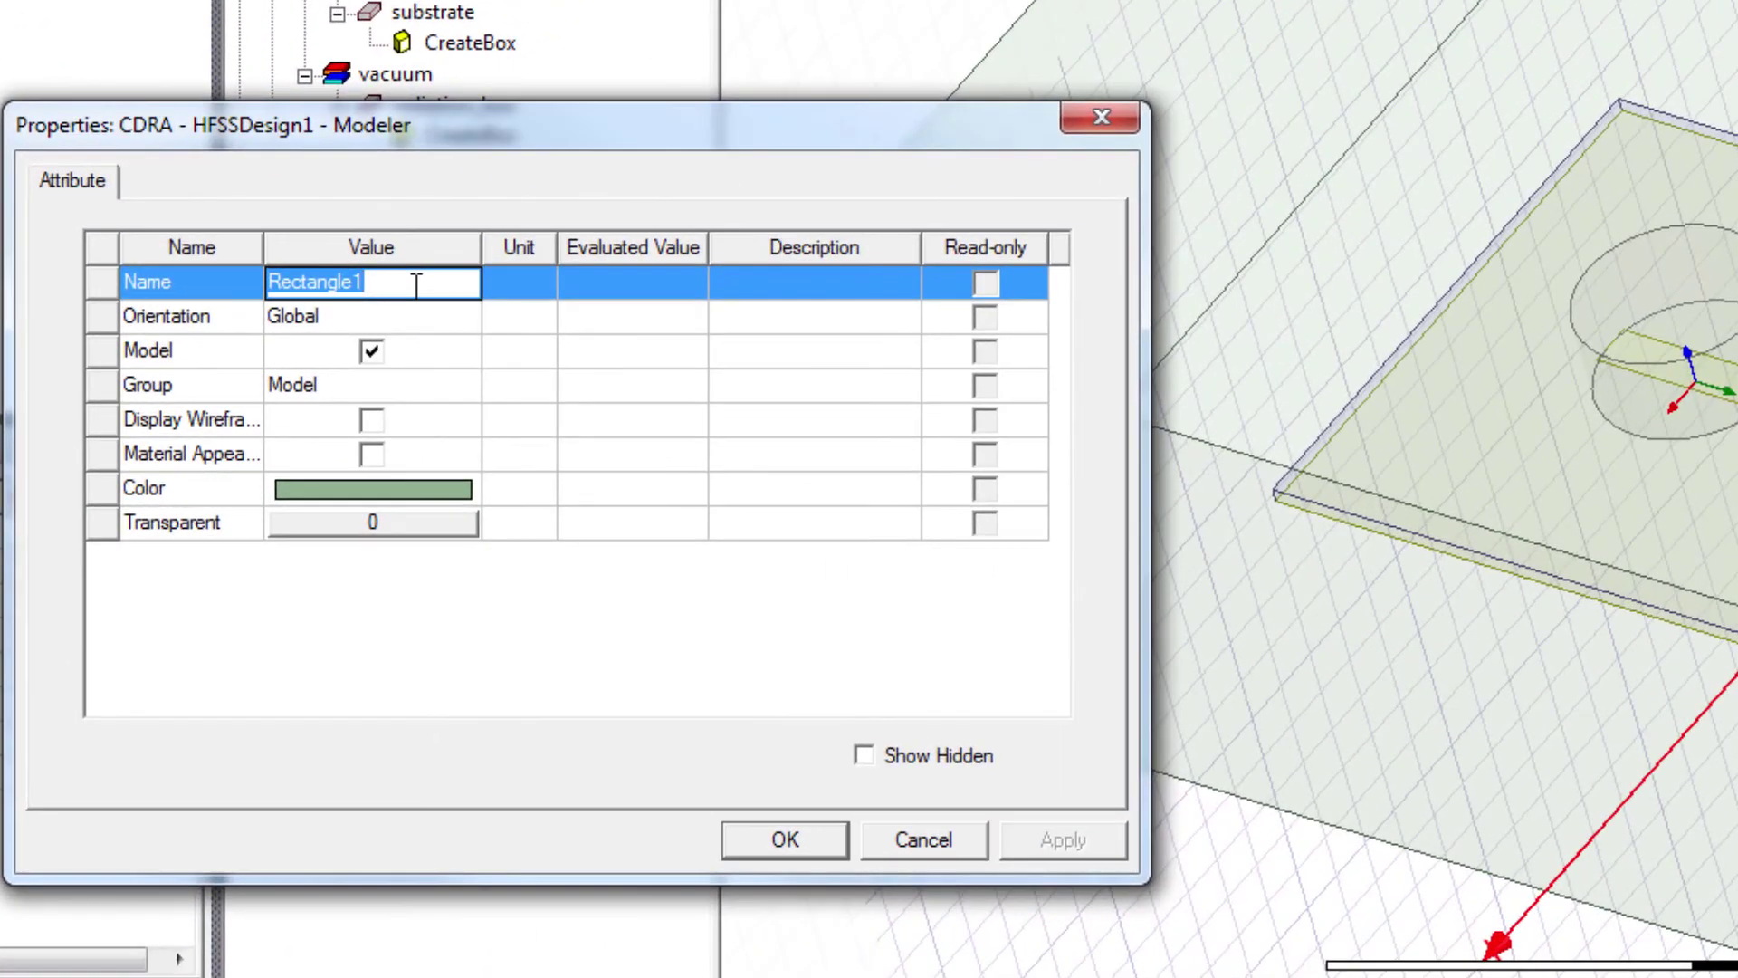
text(port)
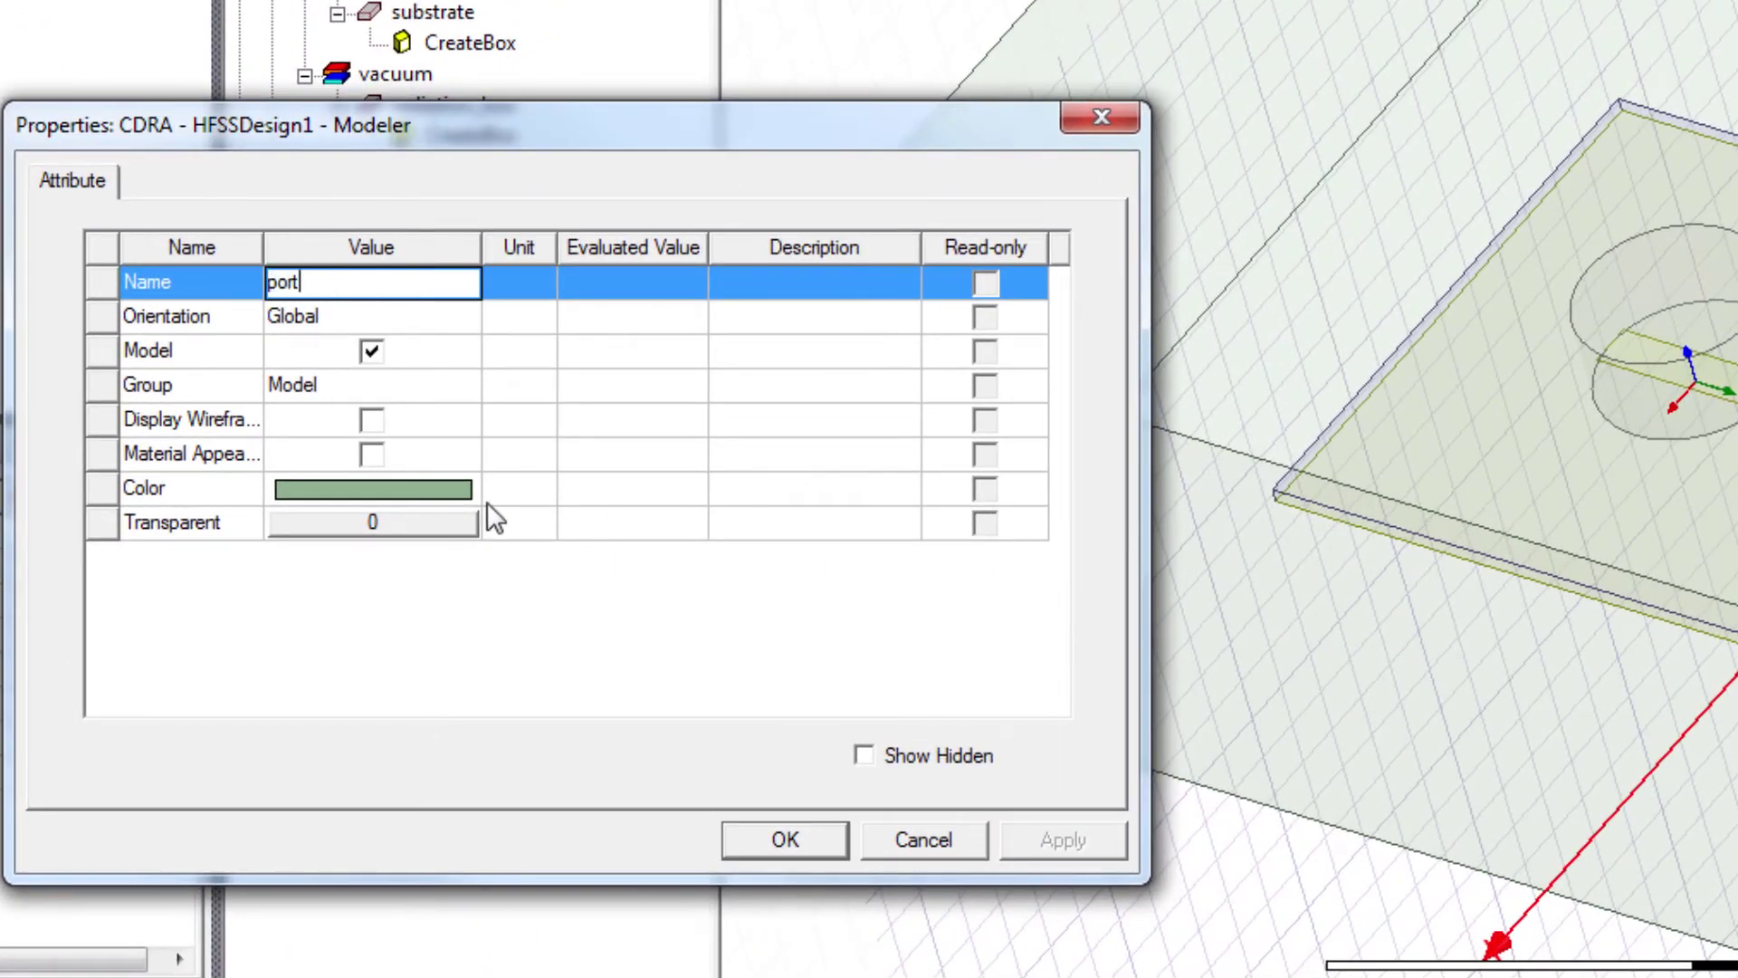
click(398, 490)
click(227, 354)
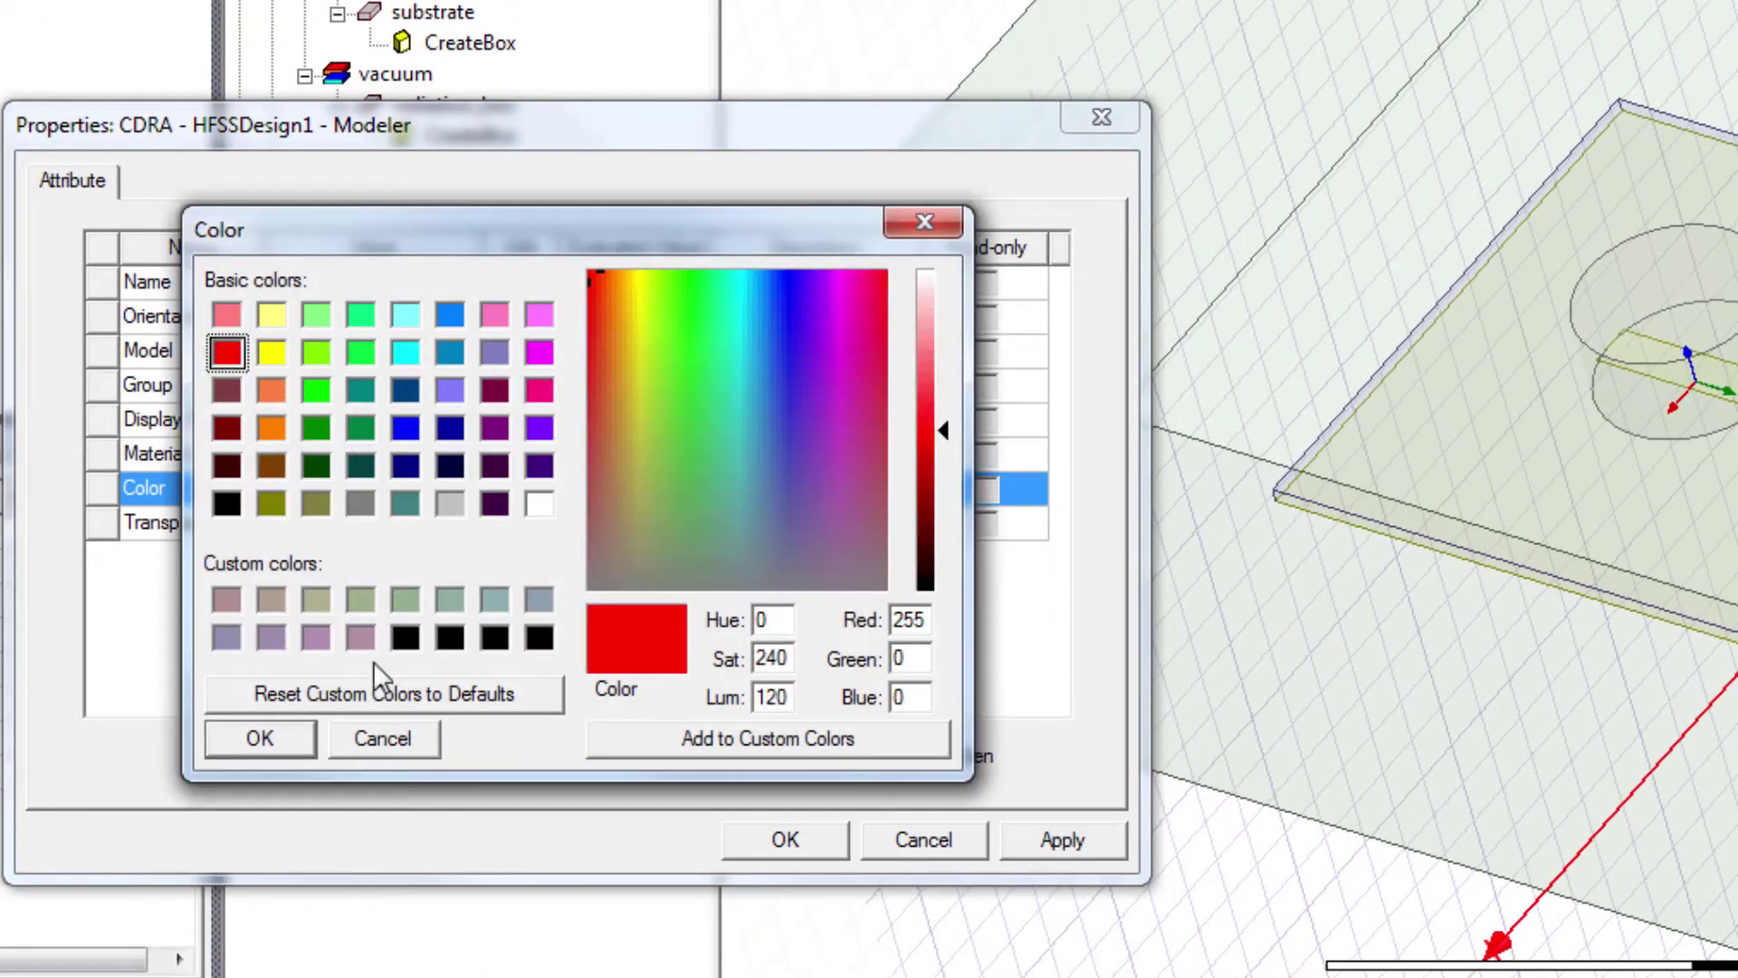
click(268, 738)
click(762, 849)
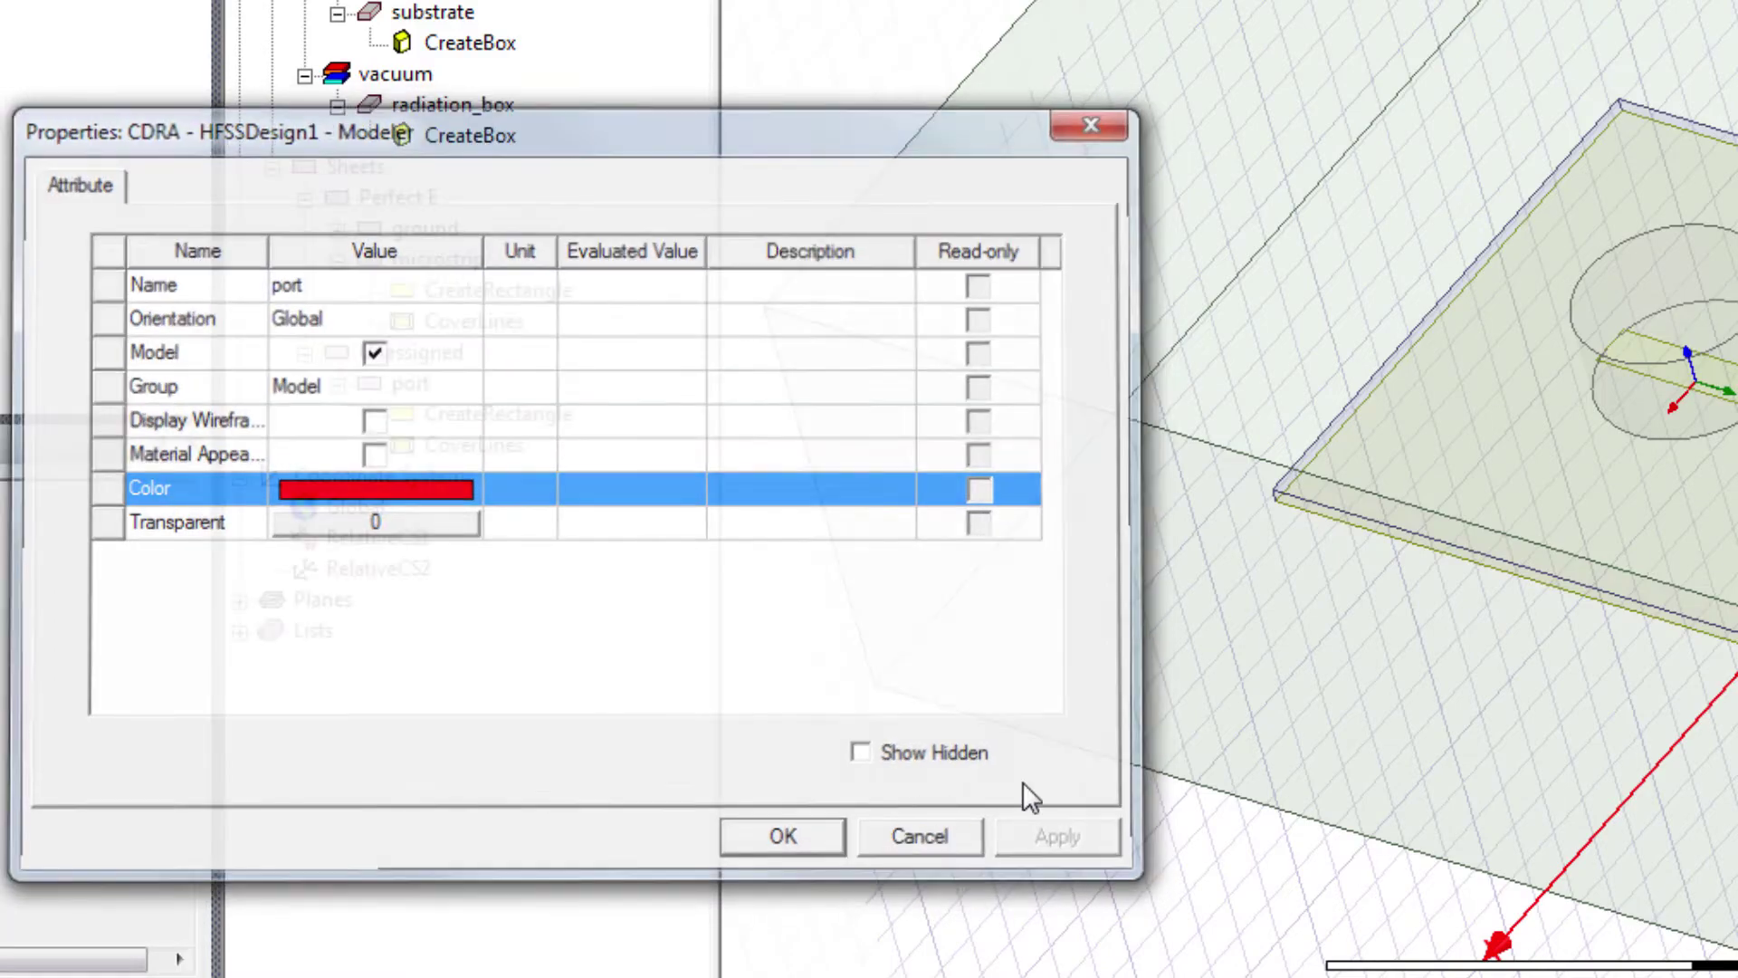
Parameterize the port rectangle's width by setting its X position to -5*MW and its XSize to 10*MW
scroll(1284, 662, up, 2)
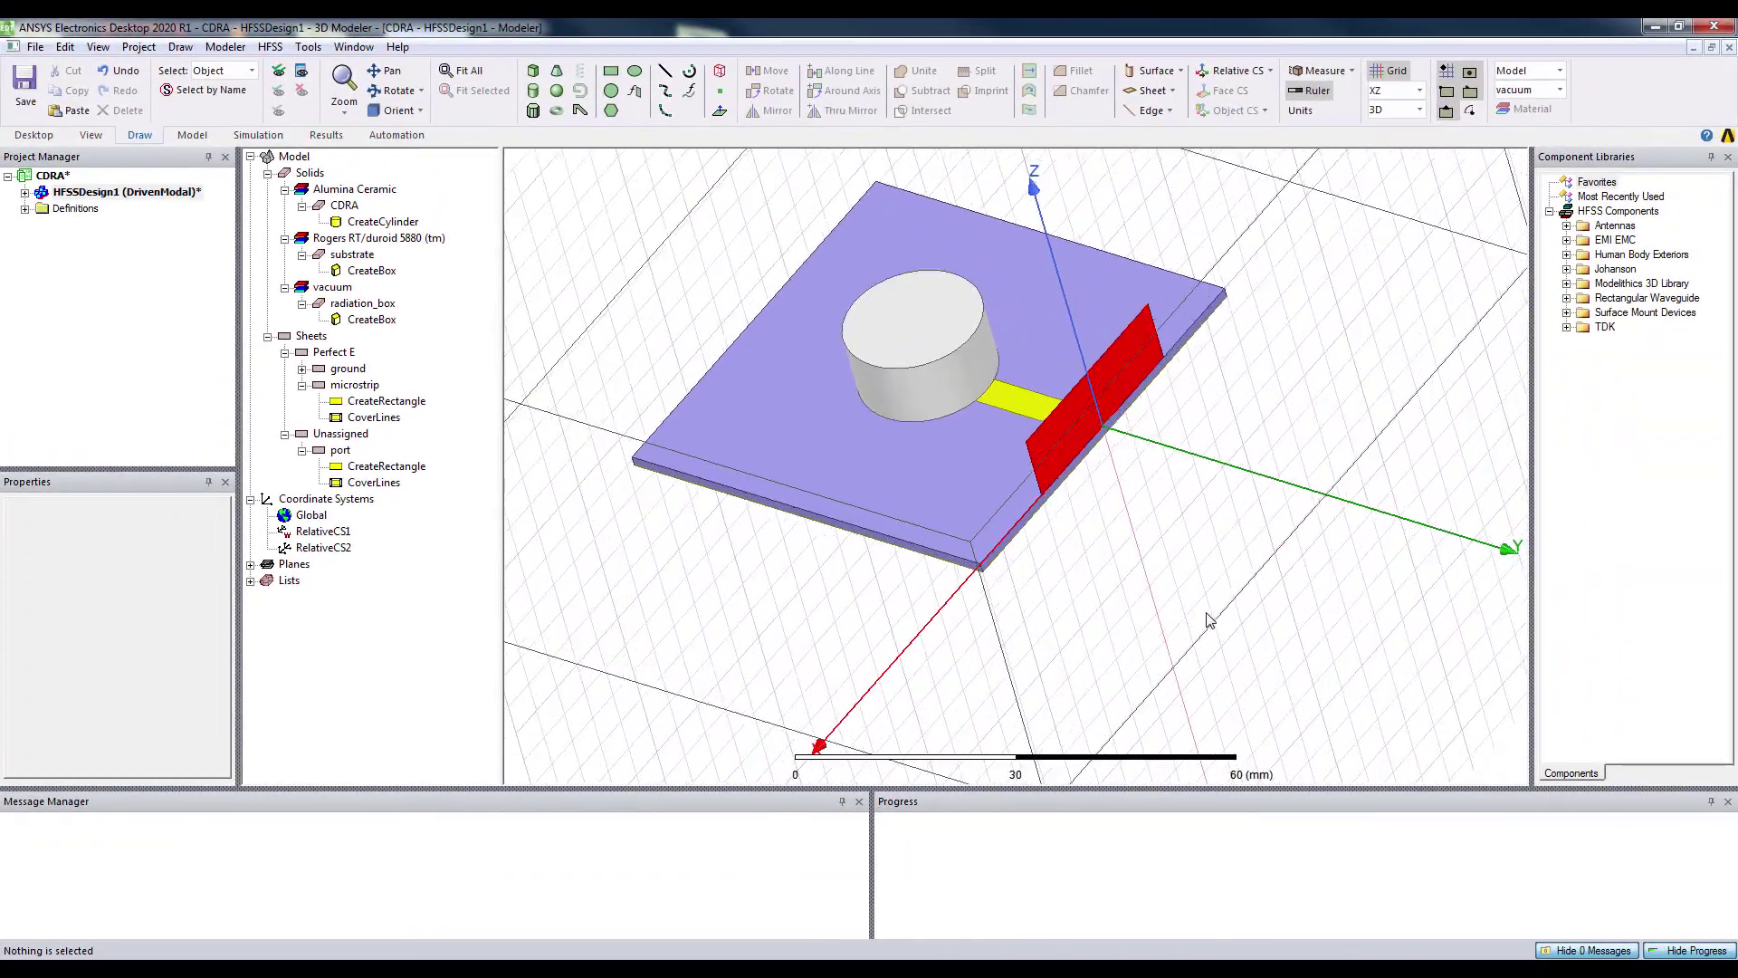
double_click(391, 475)
click(273, 435)
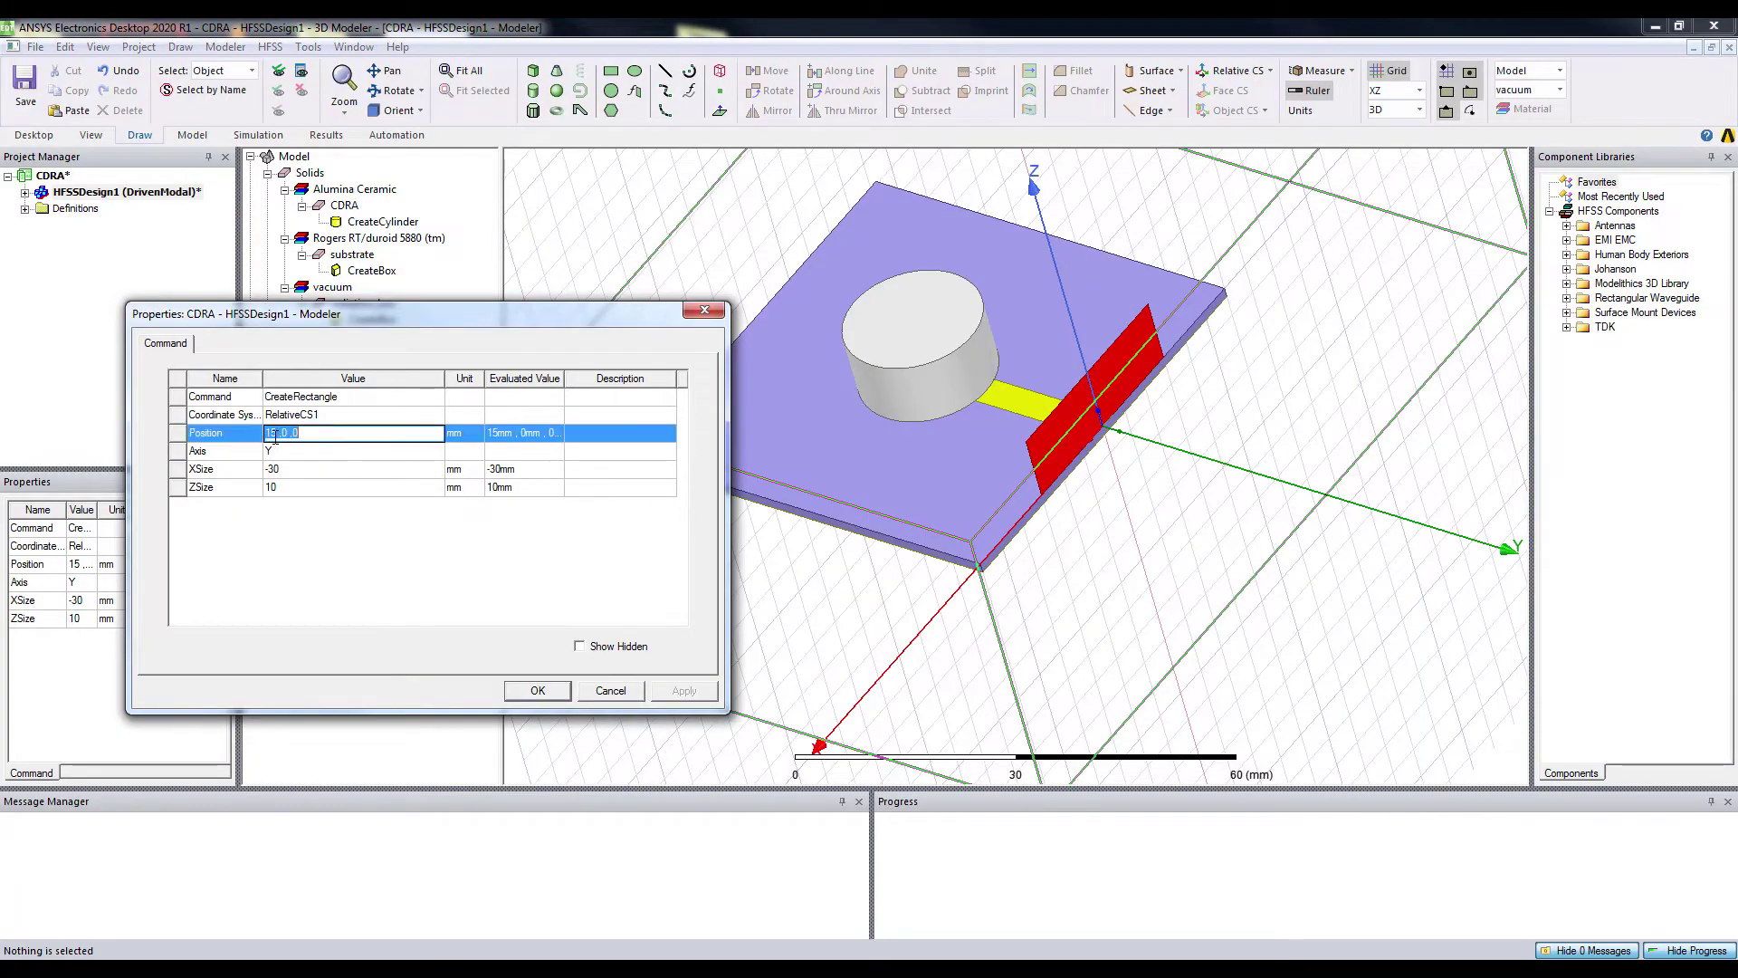
double_click(271, 433)
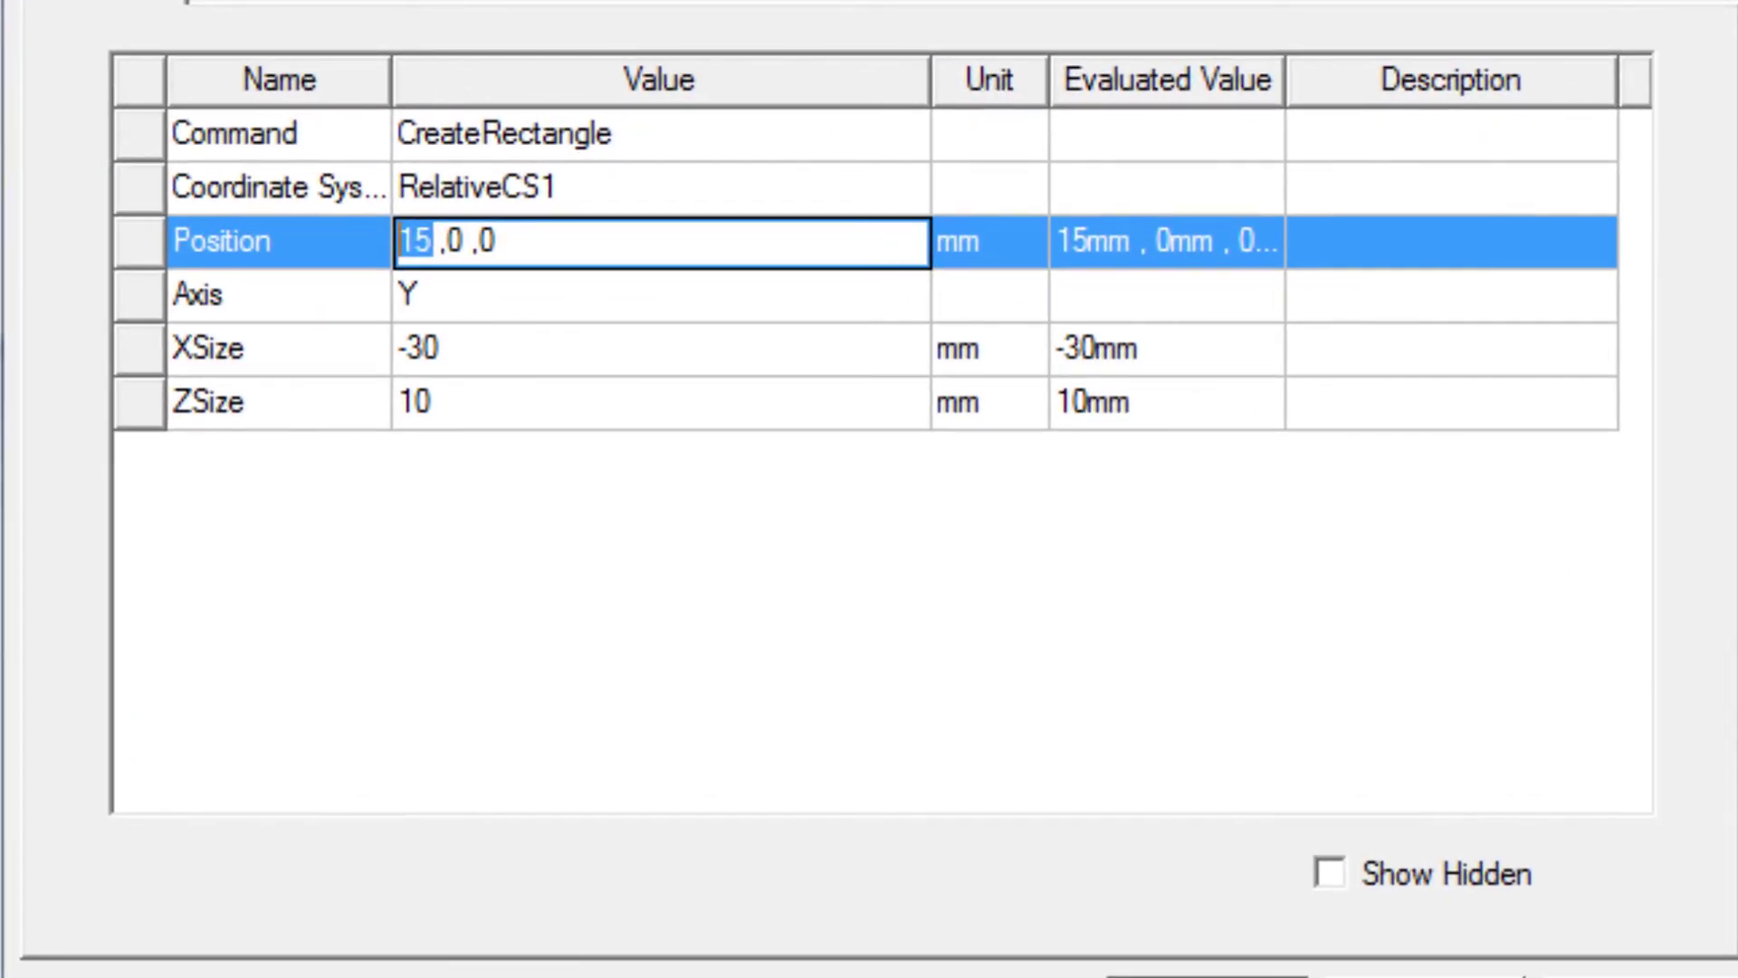
text(-5*)
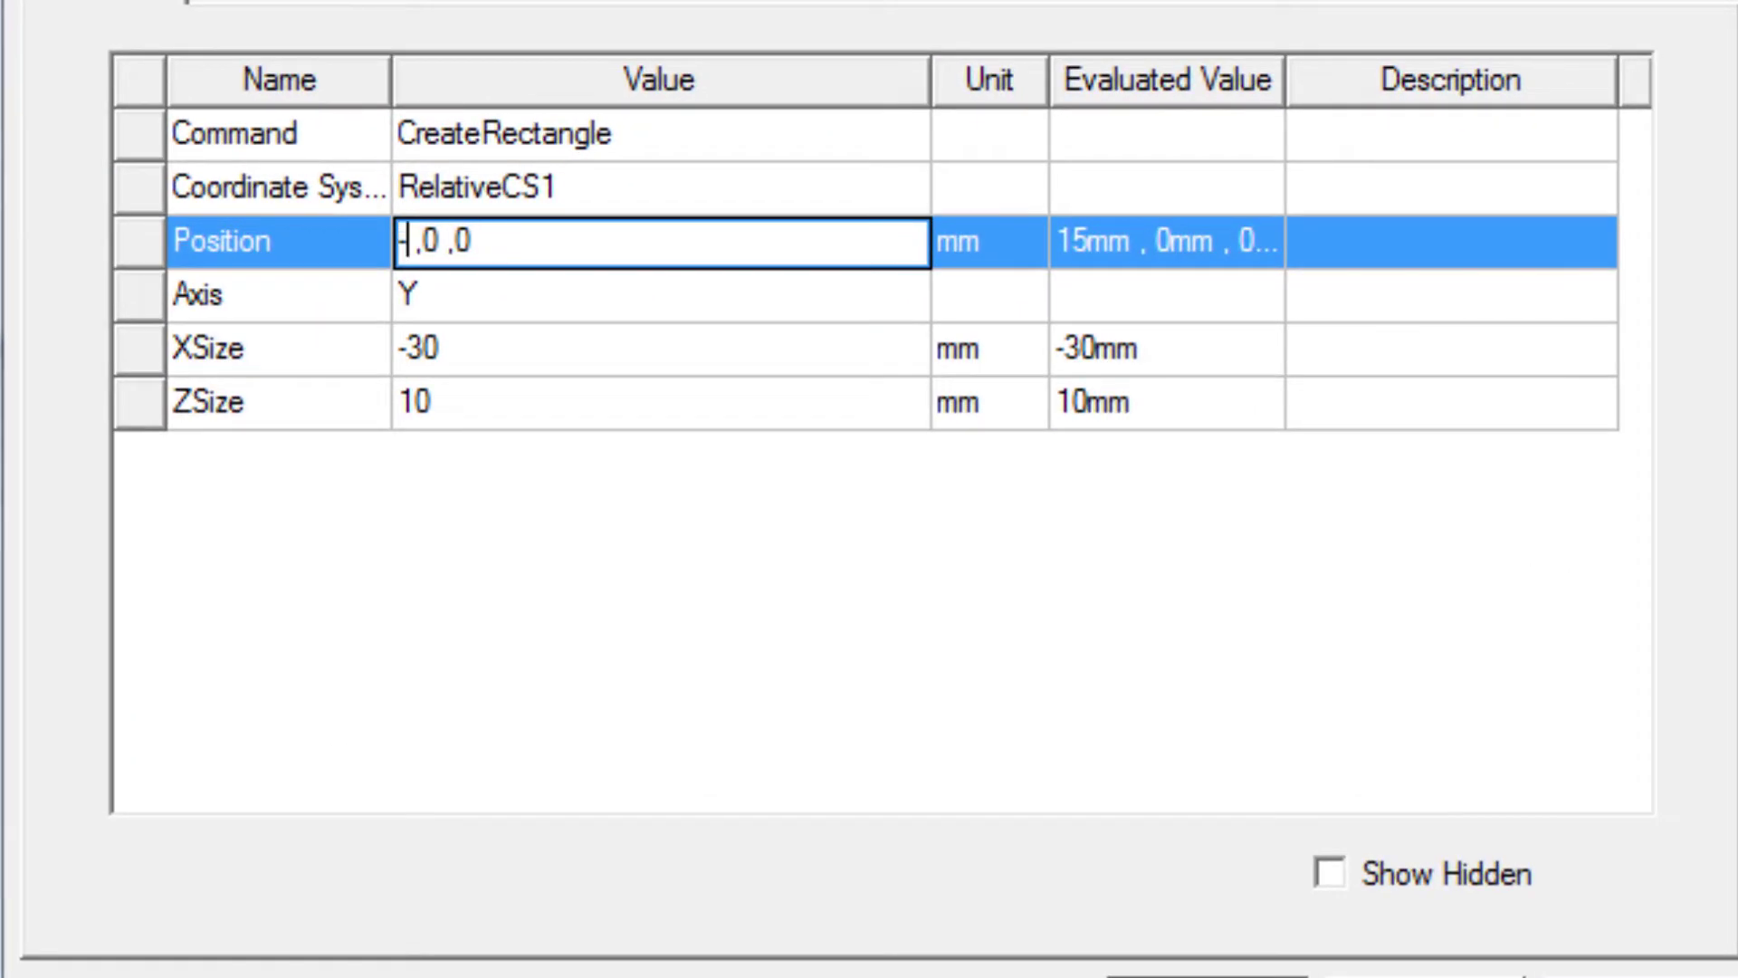
text(MW)
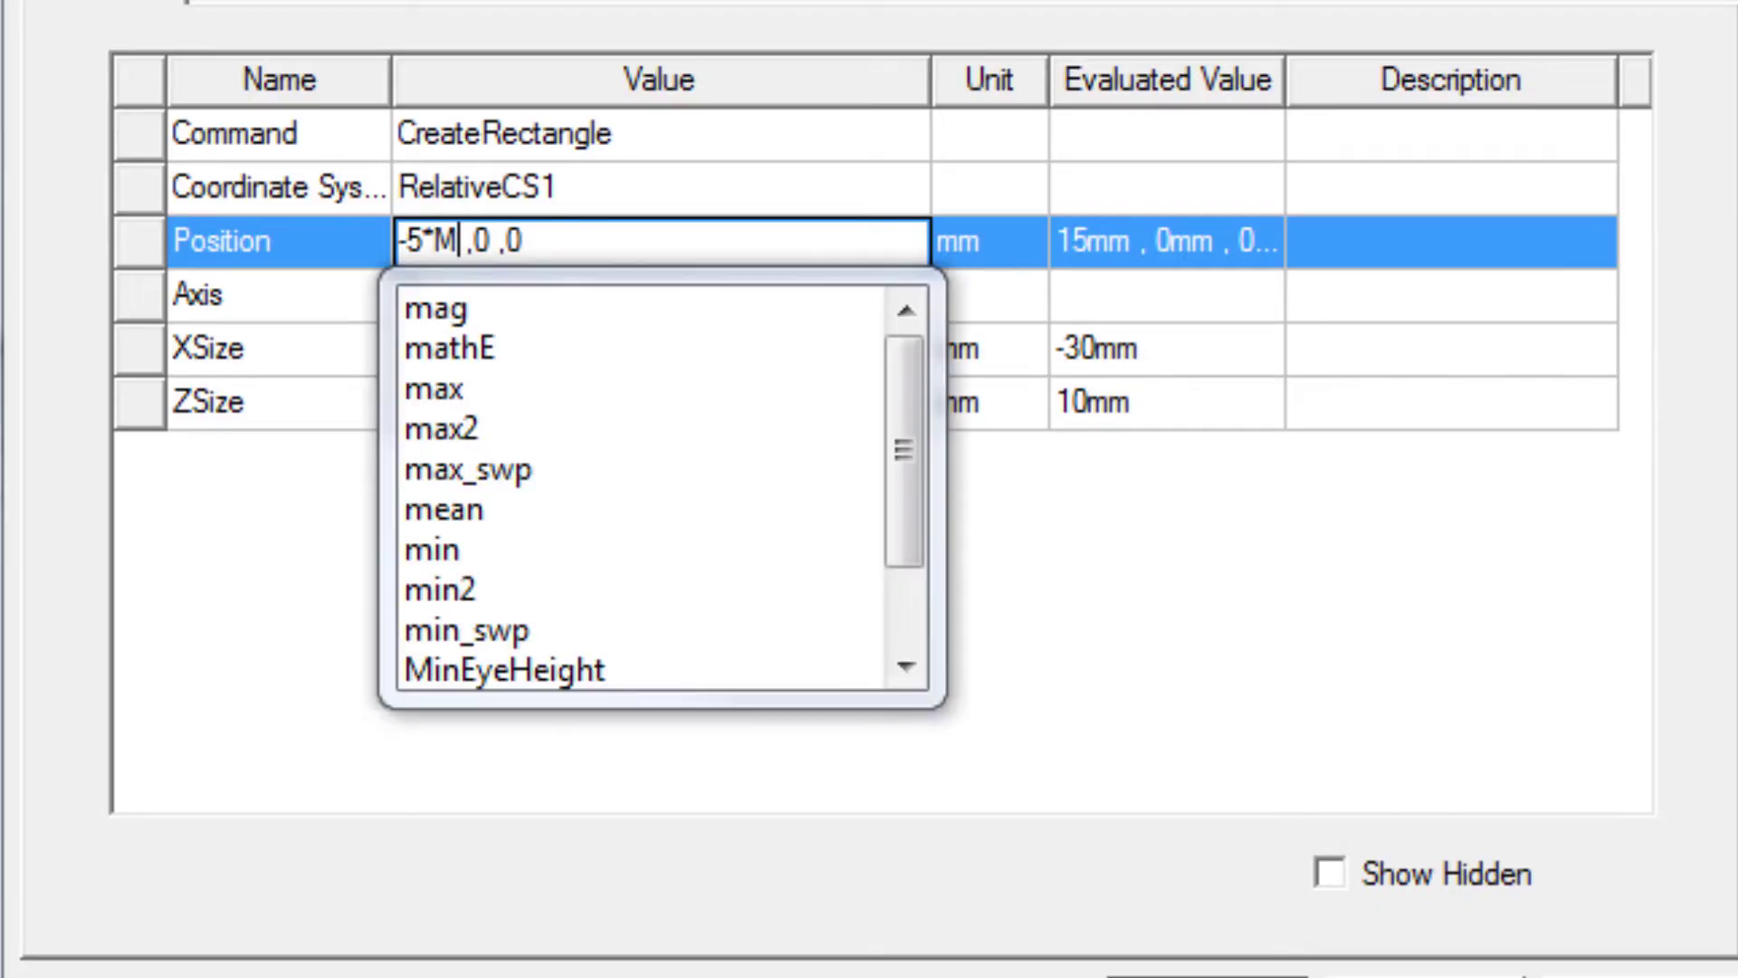
click(950, 674)
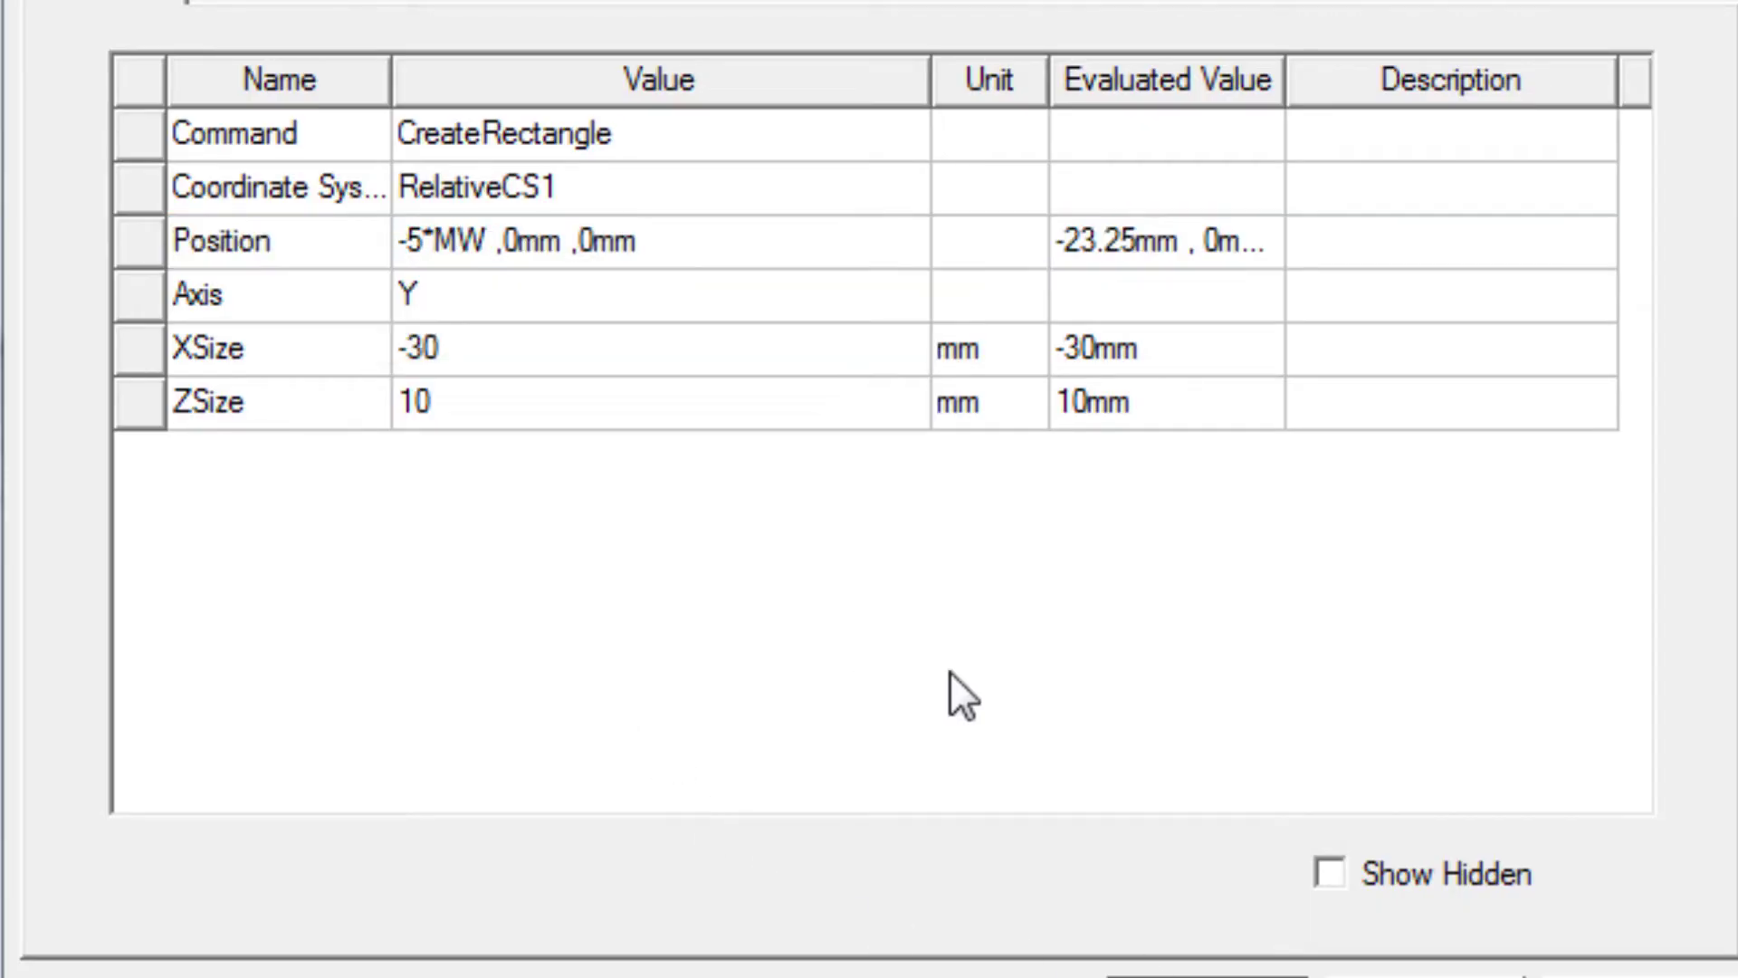
click(464, 356)
click(464, 357)
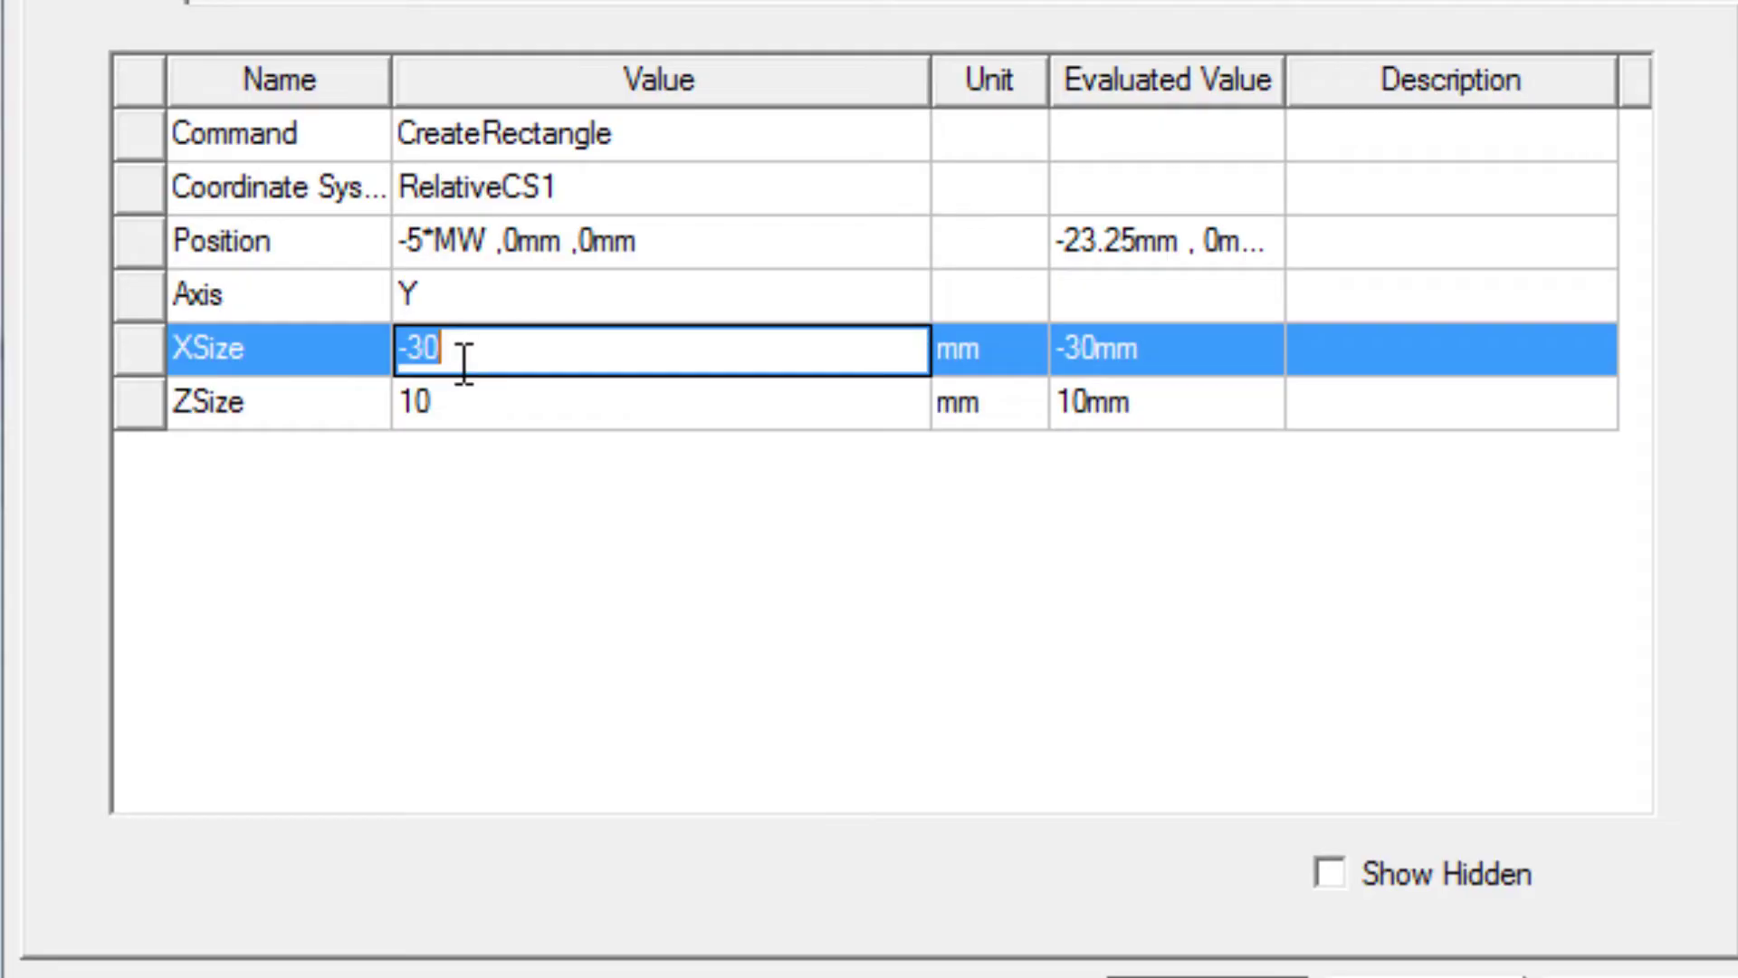
text(10*MW)
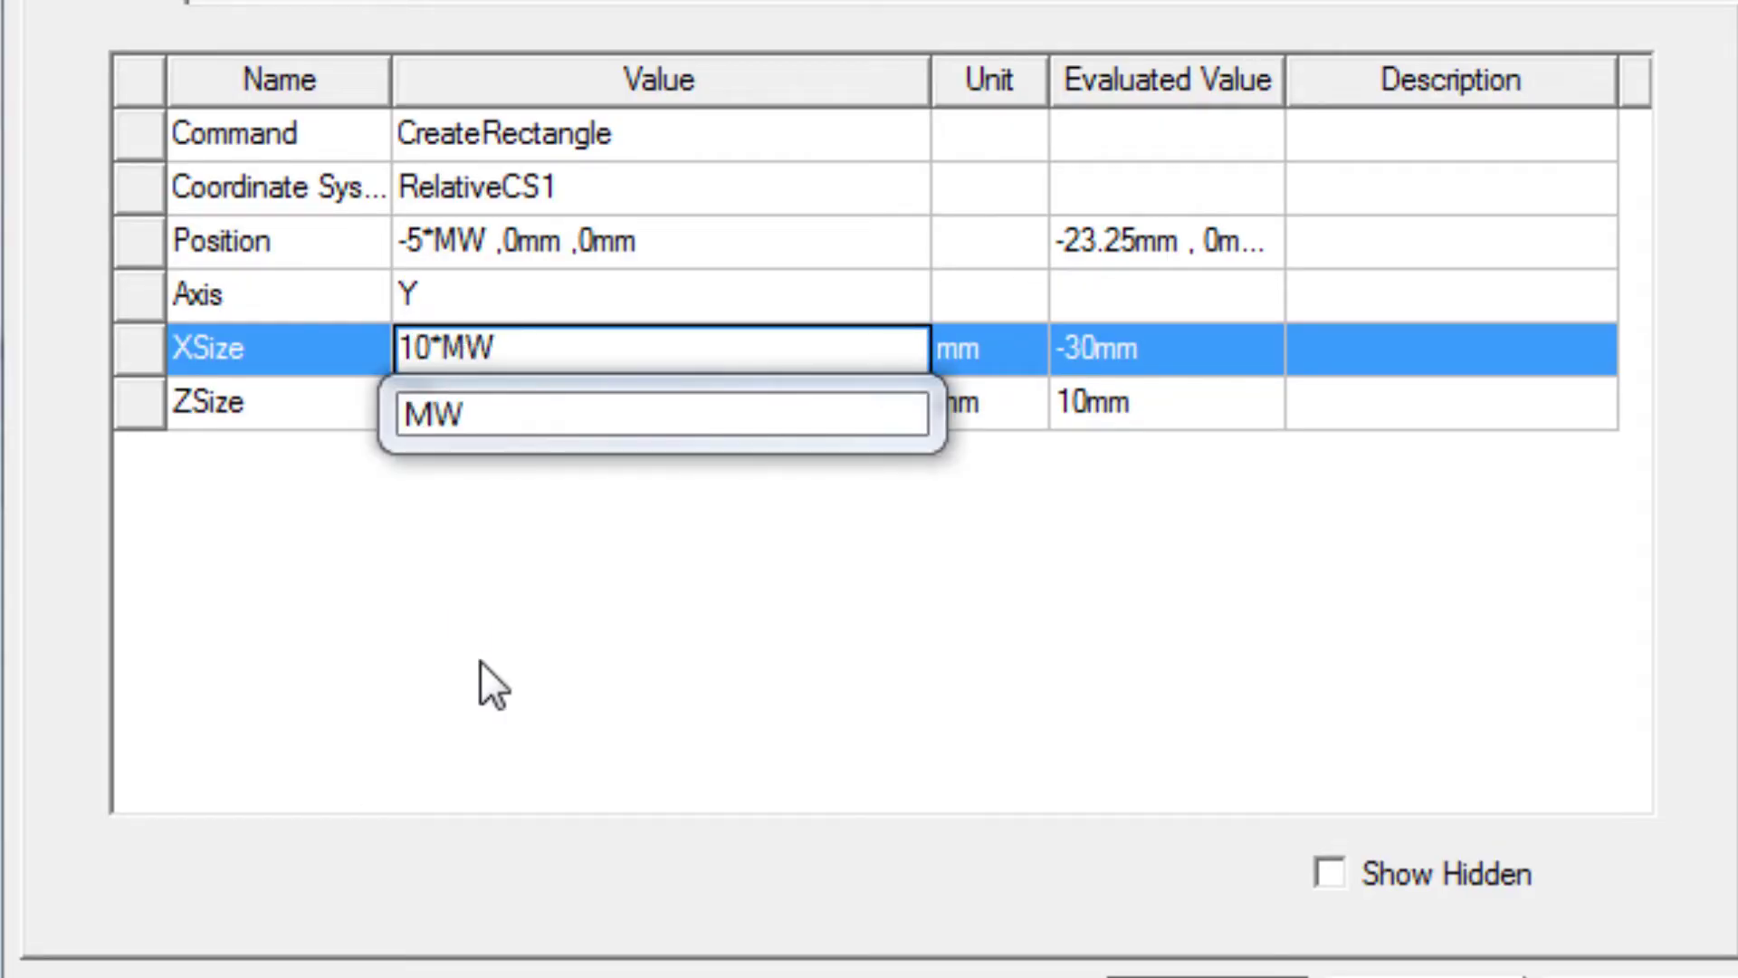
click(480, 662)
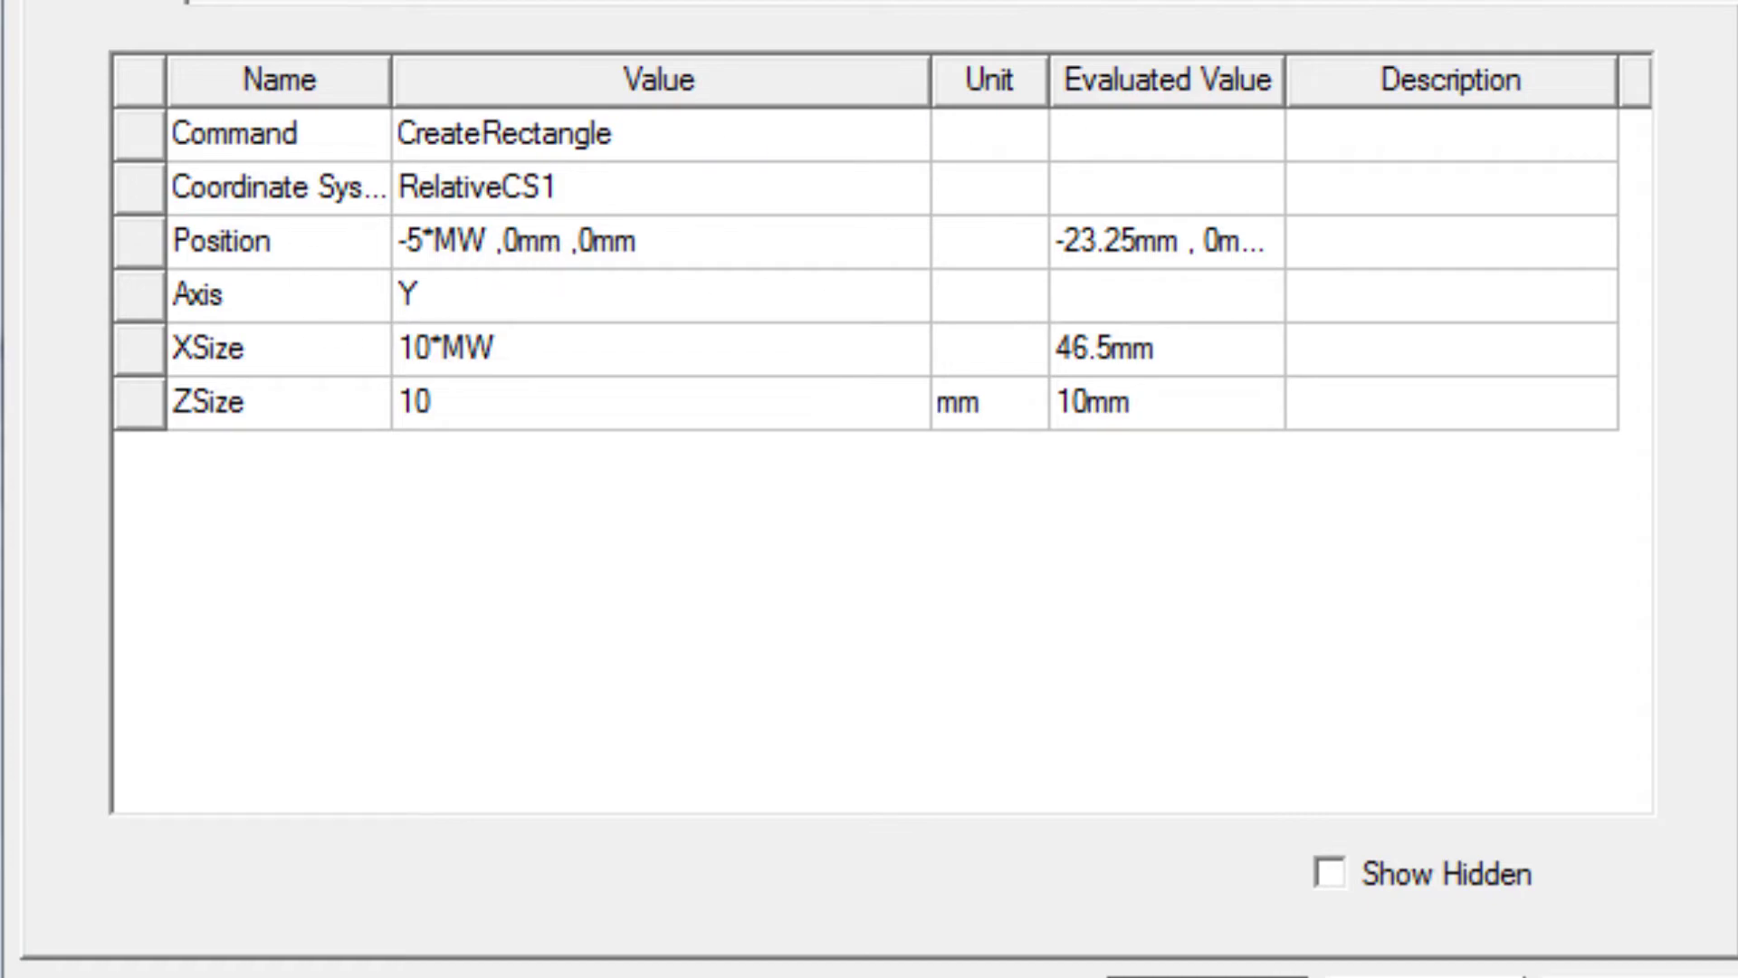
Set the port rectangle's Z position to -SH and its ZSize to 8*SH, and apply the changes
click(568, 241)
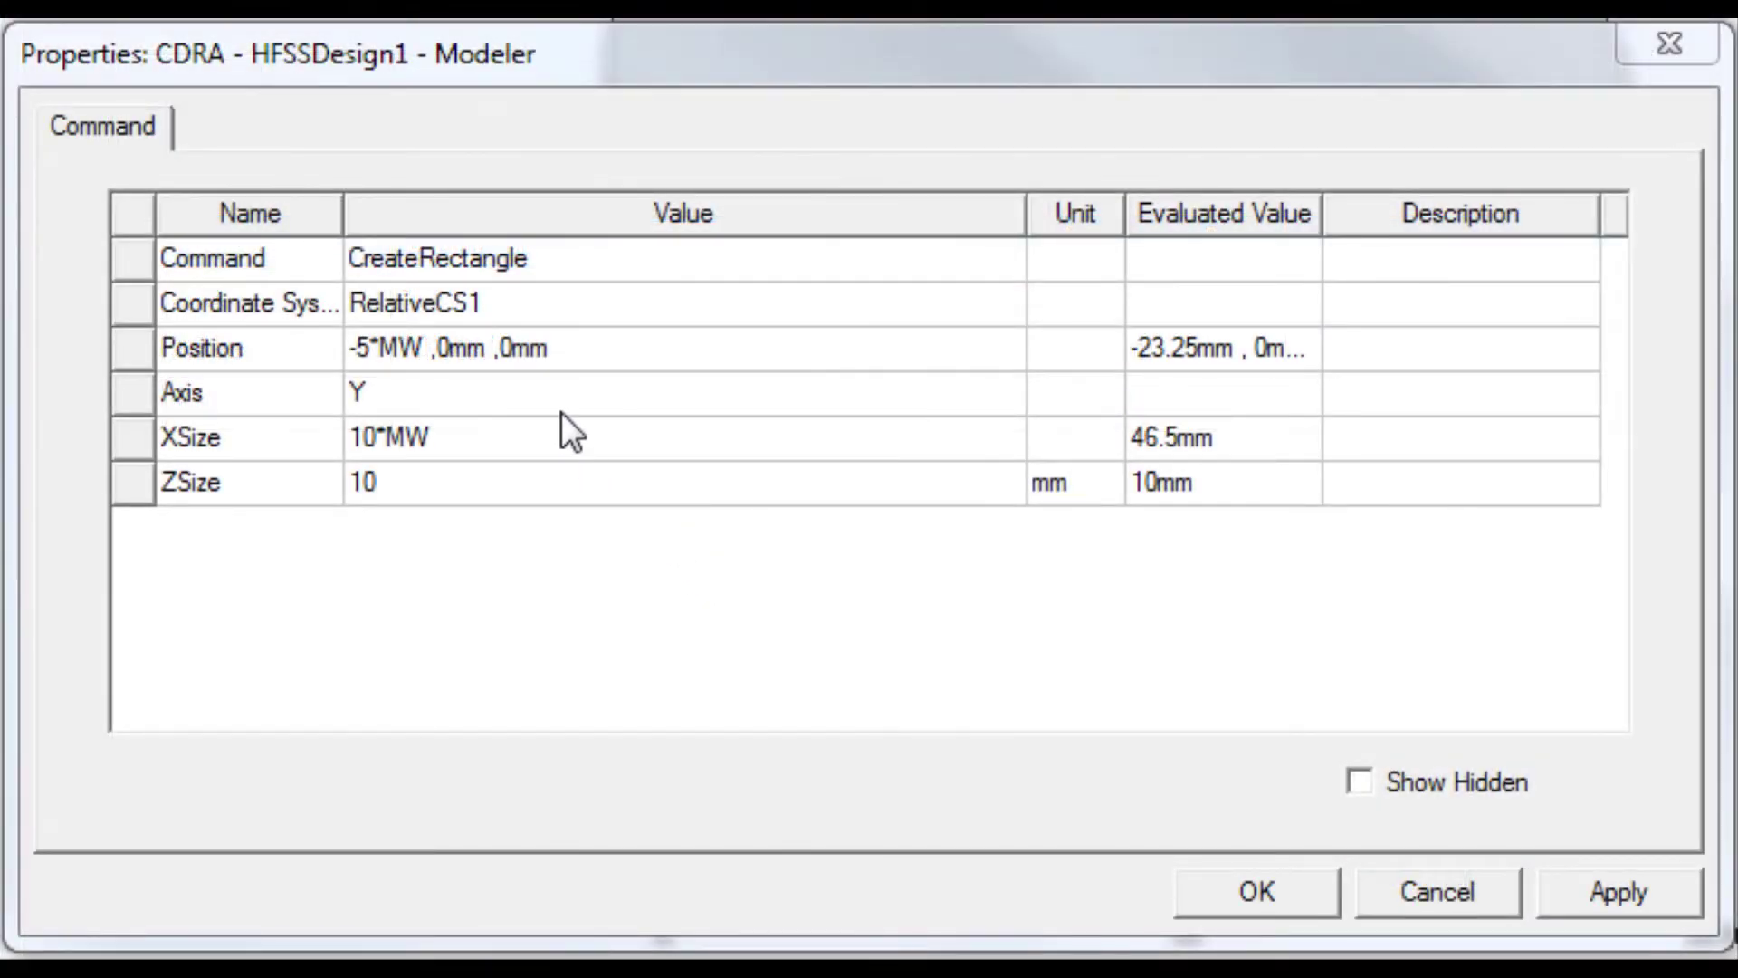
click(552, 353)
drag(550, 353, 510, 380)
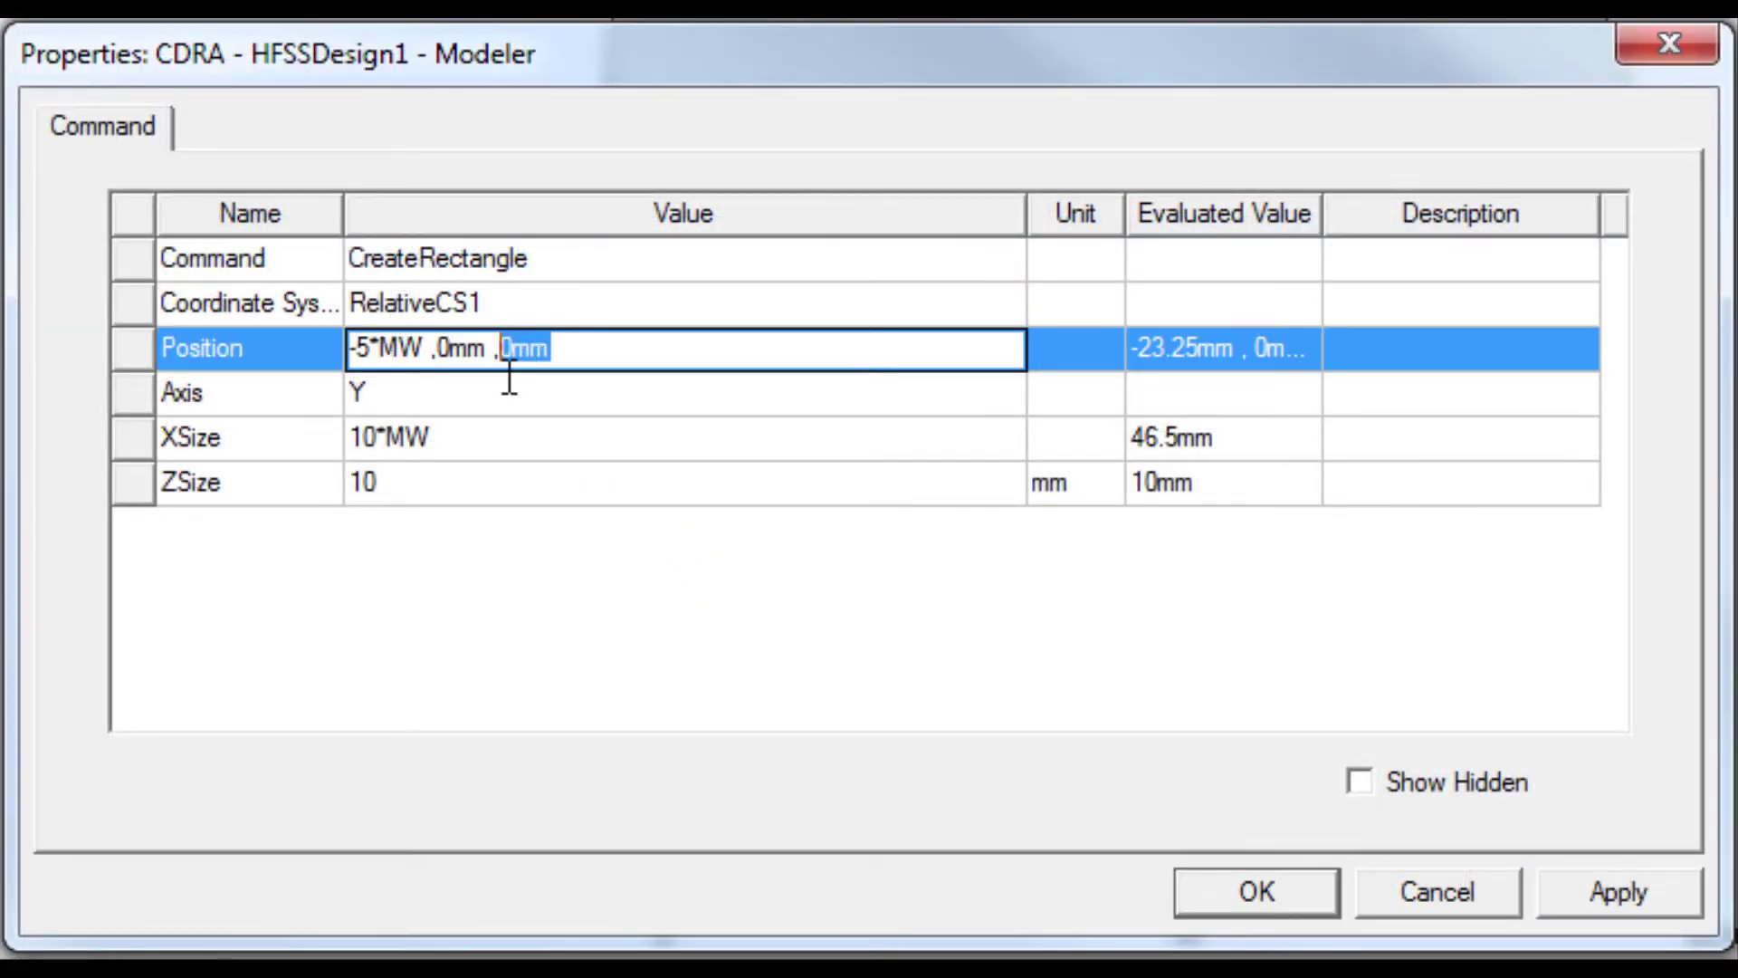
key(BackSpace)
text(-SH)
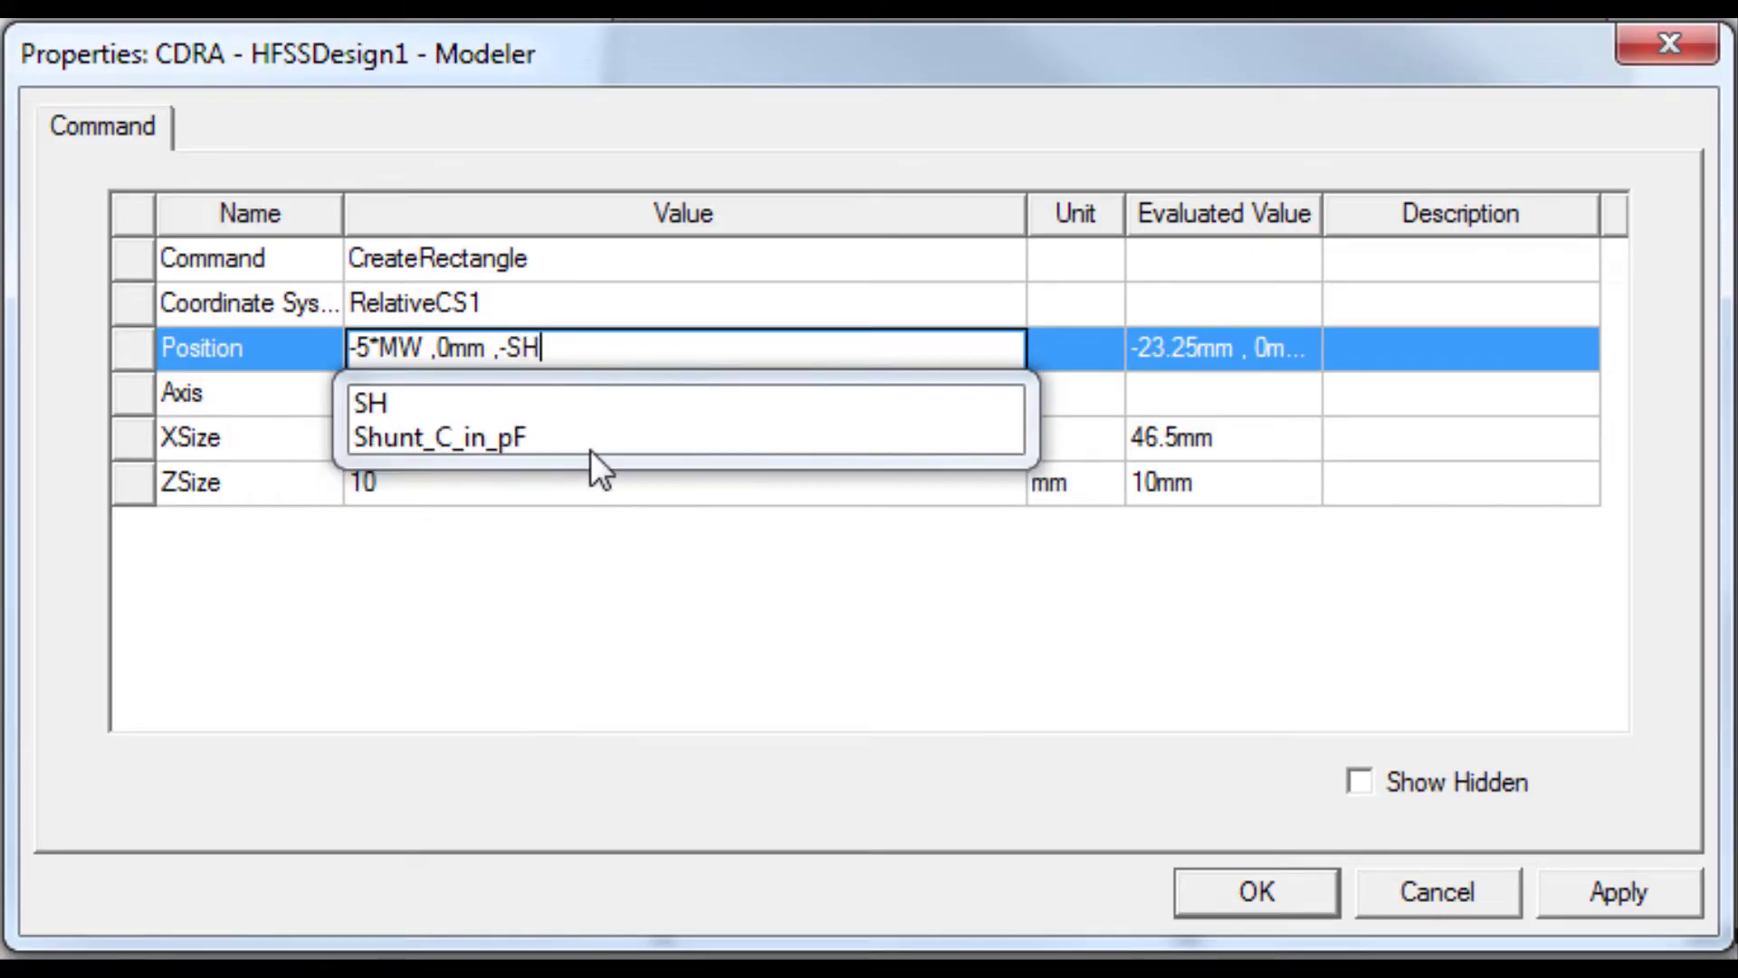
click(692, 647)
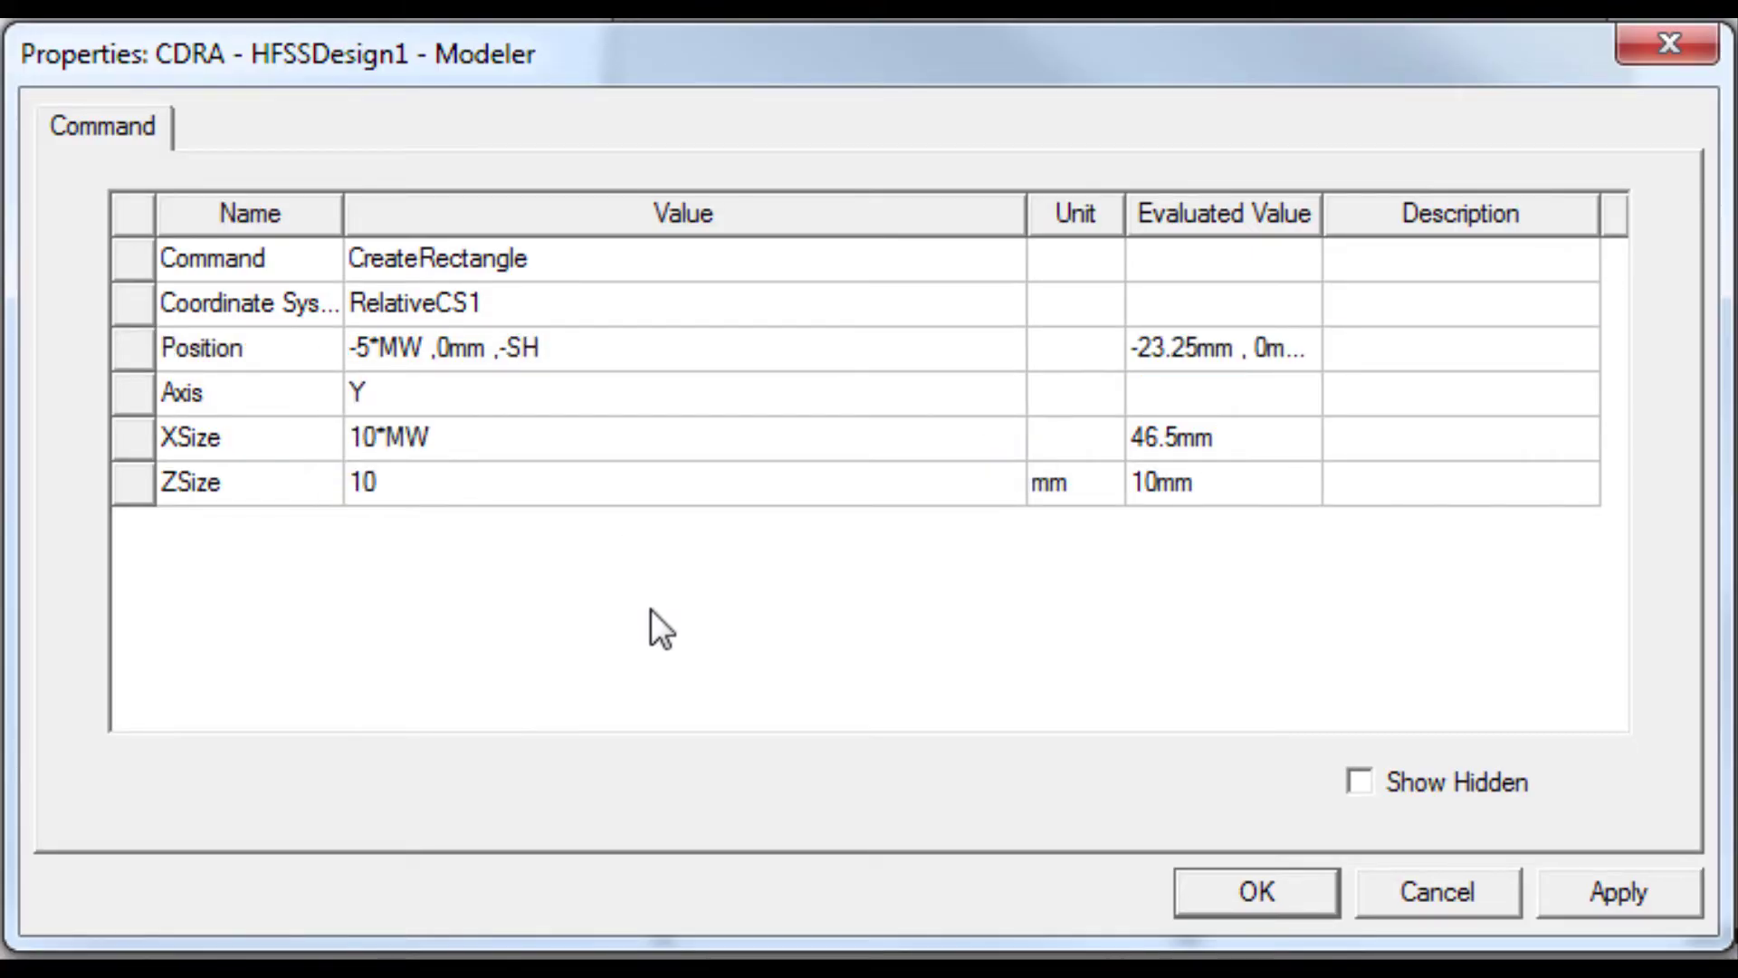
click(438, 479)
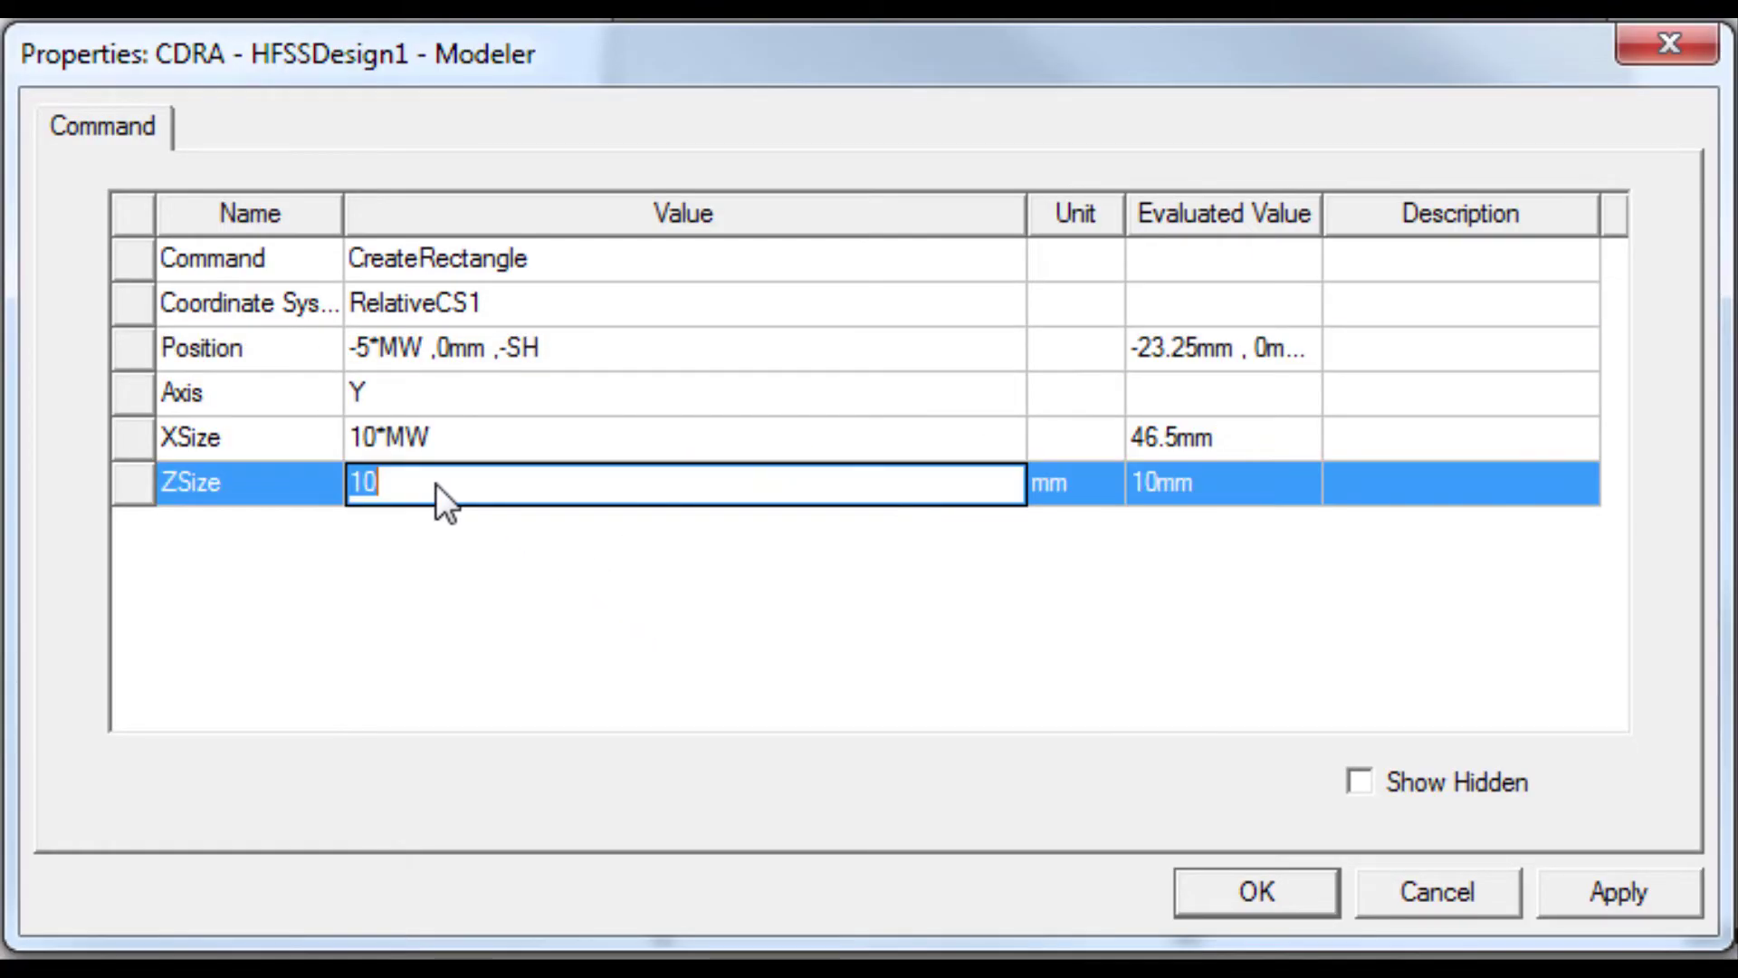
text(8*SH)
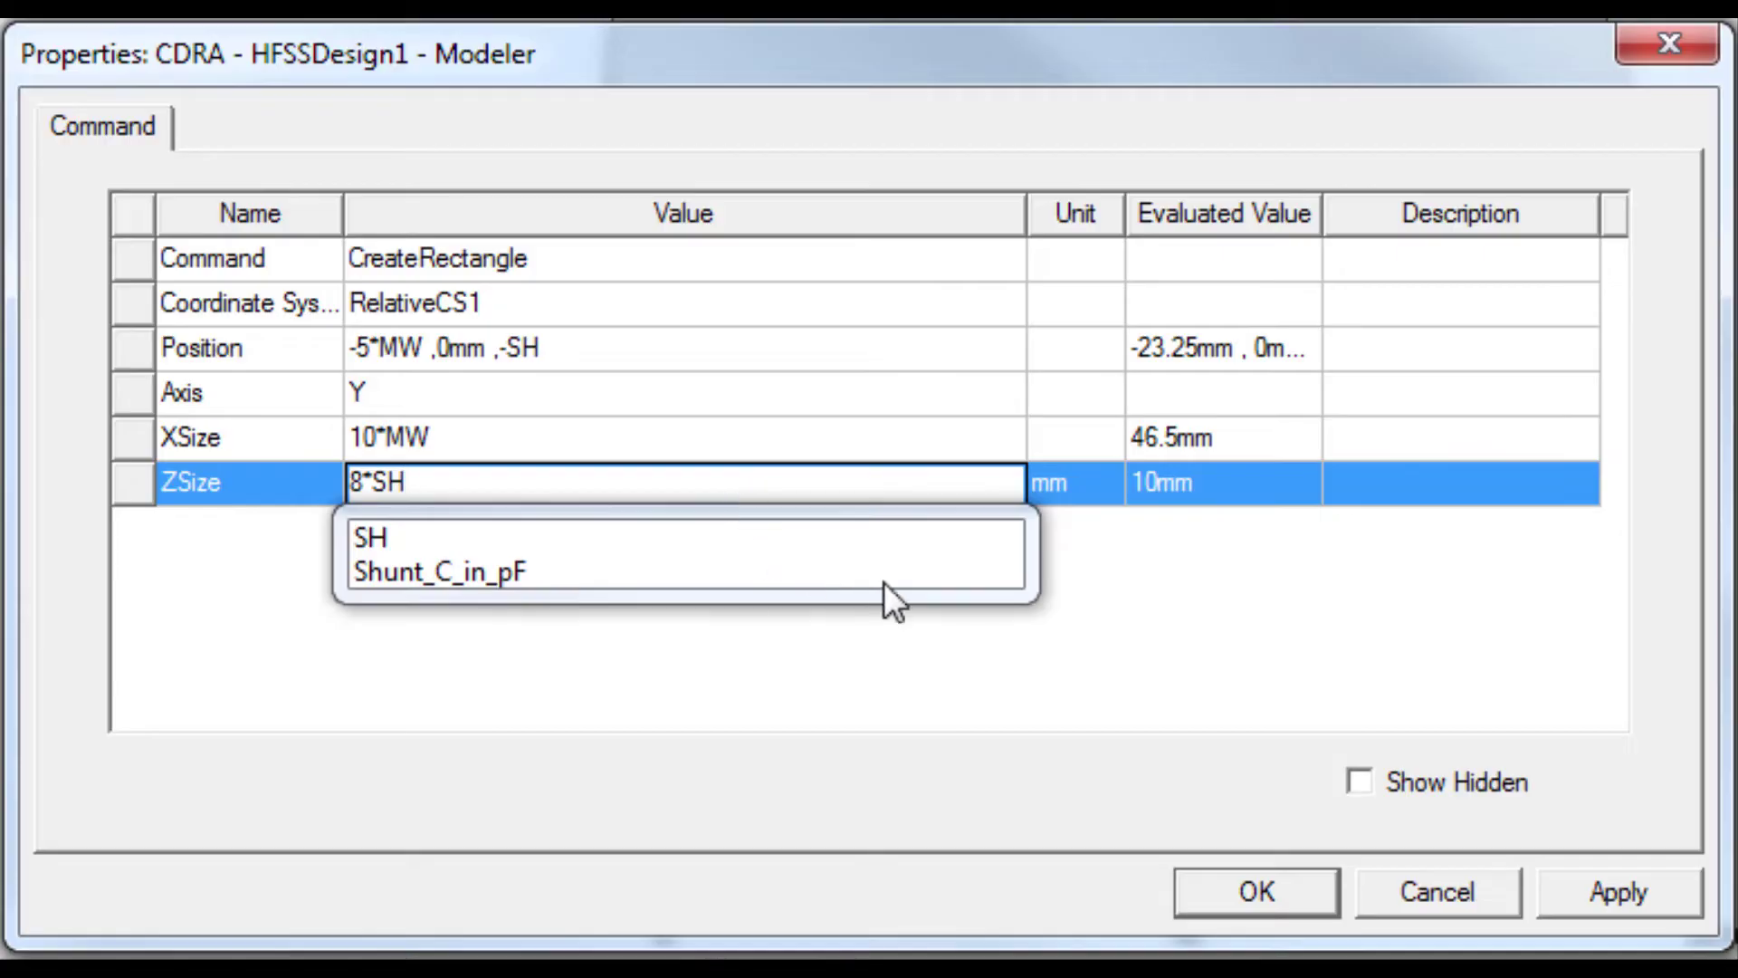
click(1263, 892)
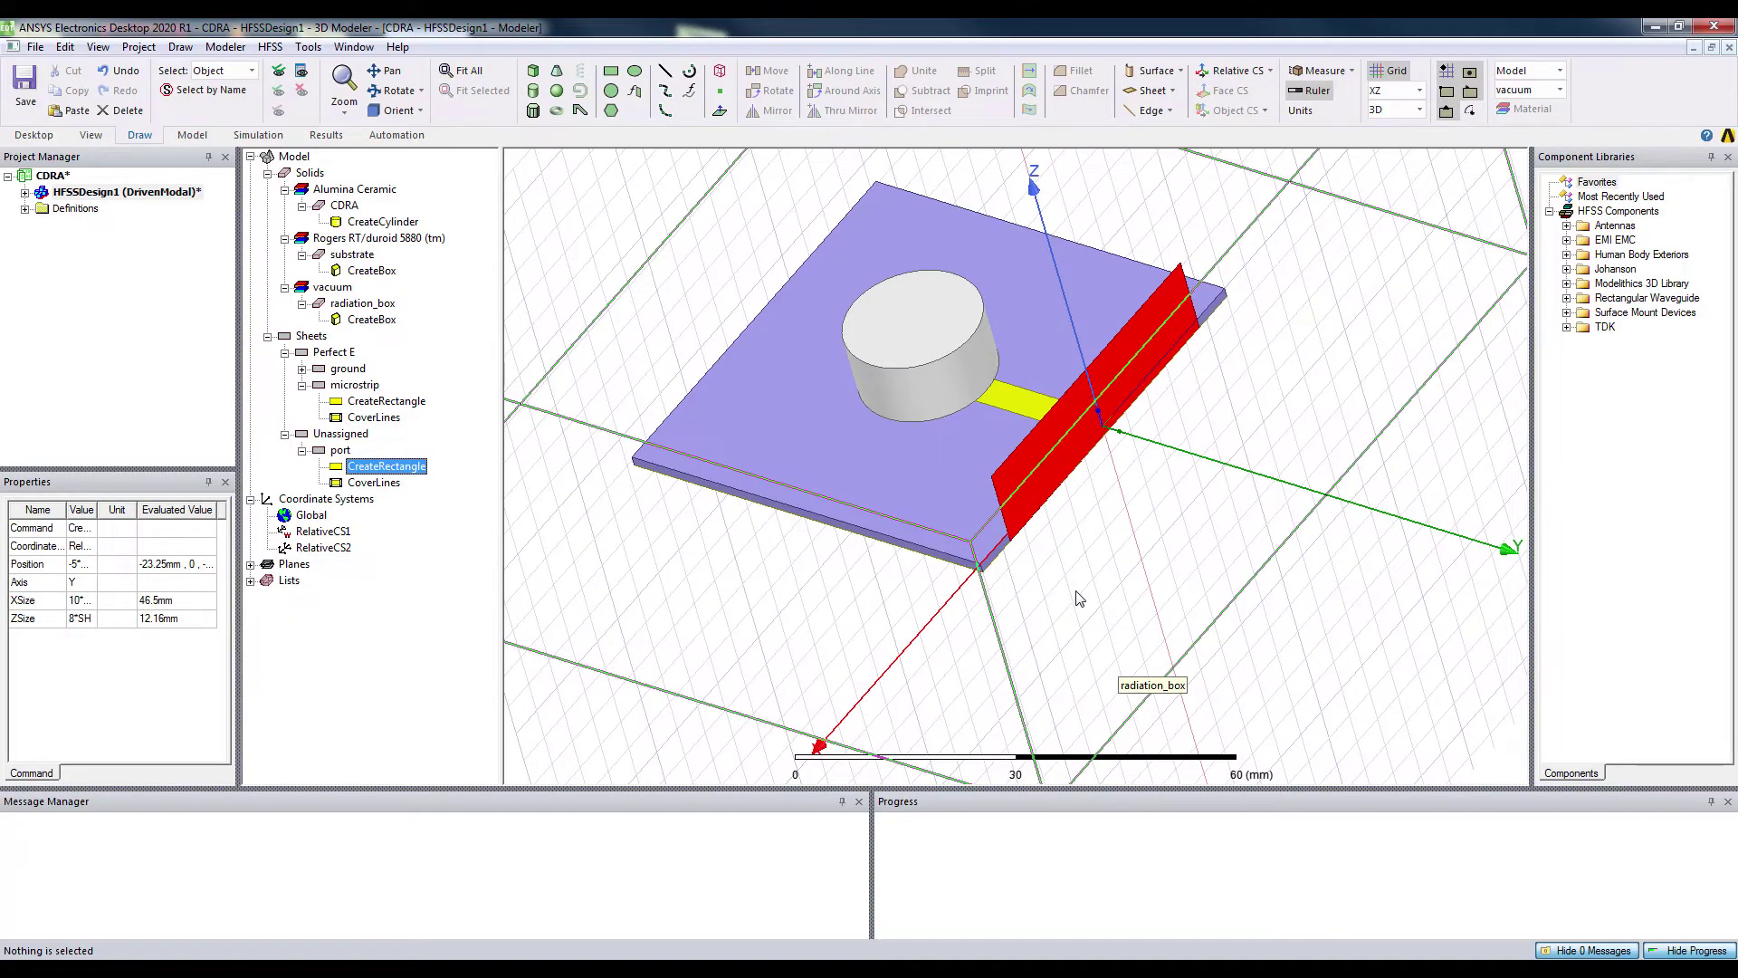
Inspect the resized port sheet from several angles relative to the substrate, microstrip and radiation box
click(380, 90)
drag(873, 477, 885, 473)
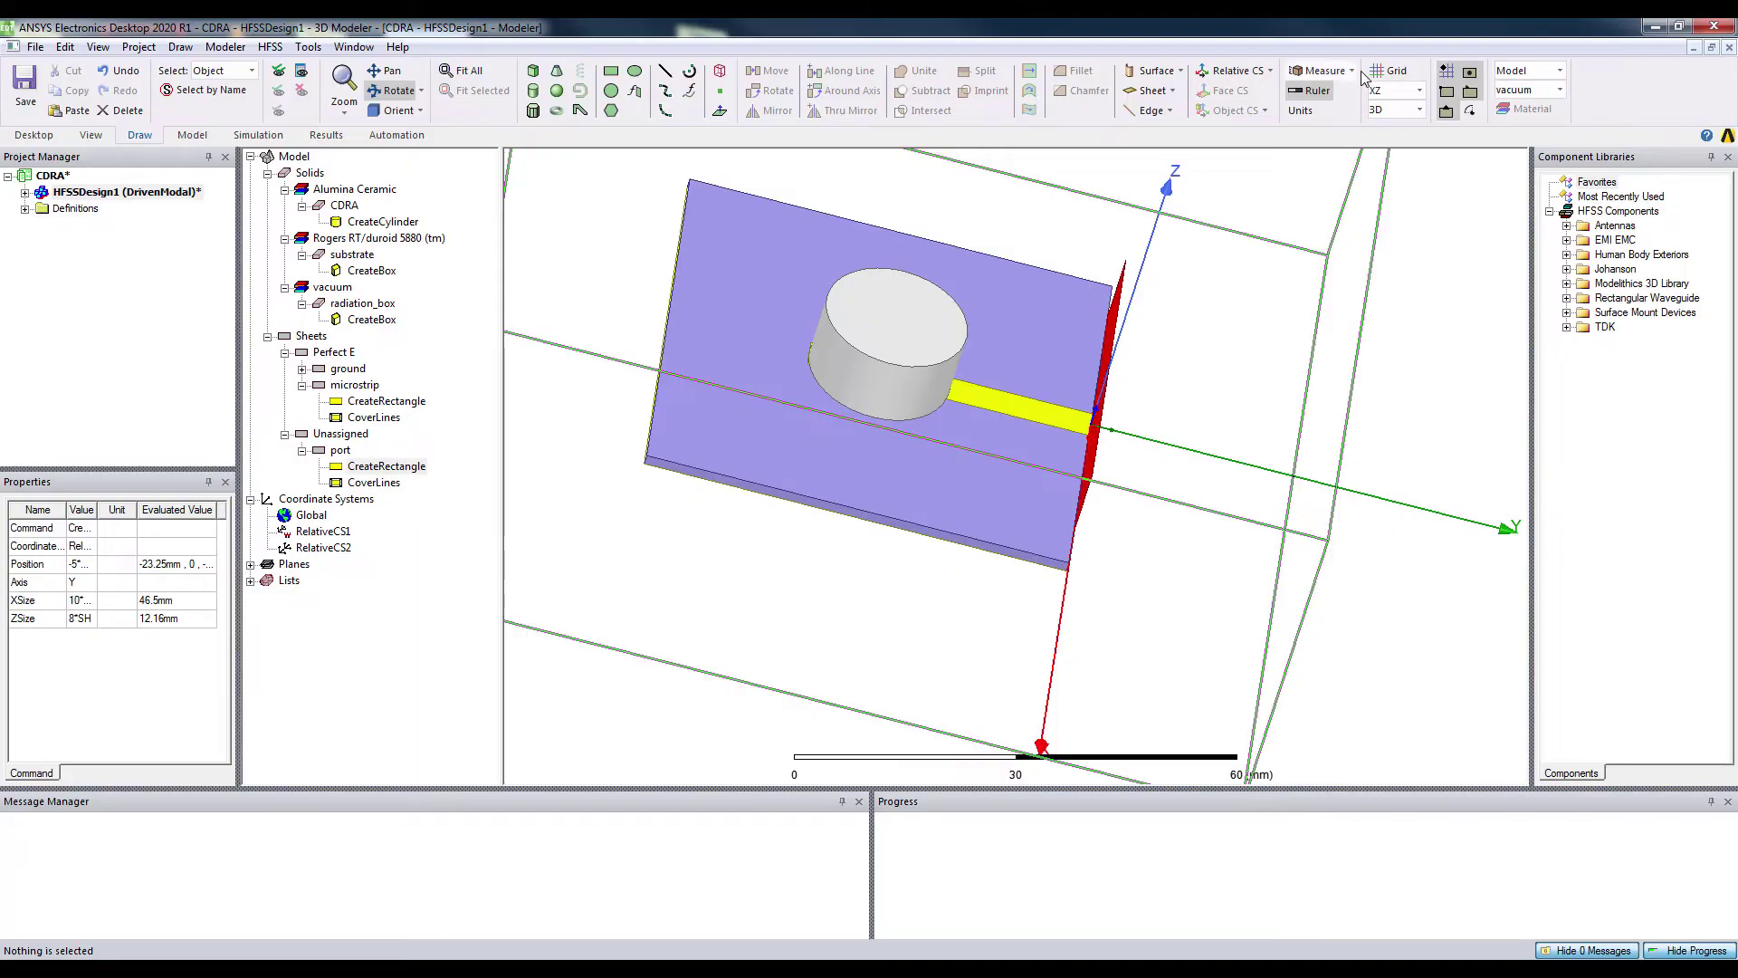
drag(1130, 557, 1072, 528)
scroll(1086, 559, down, 5)
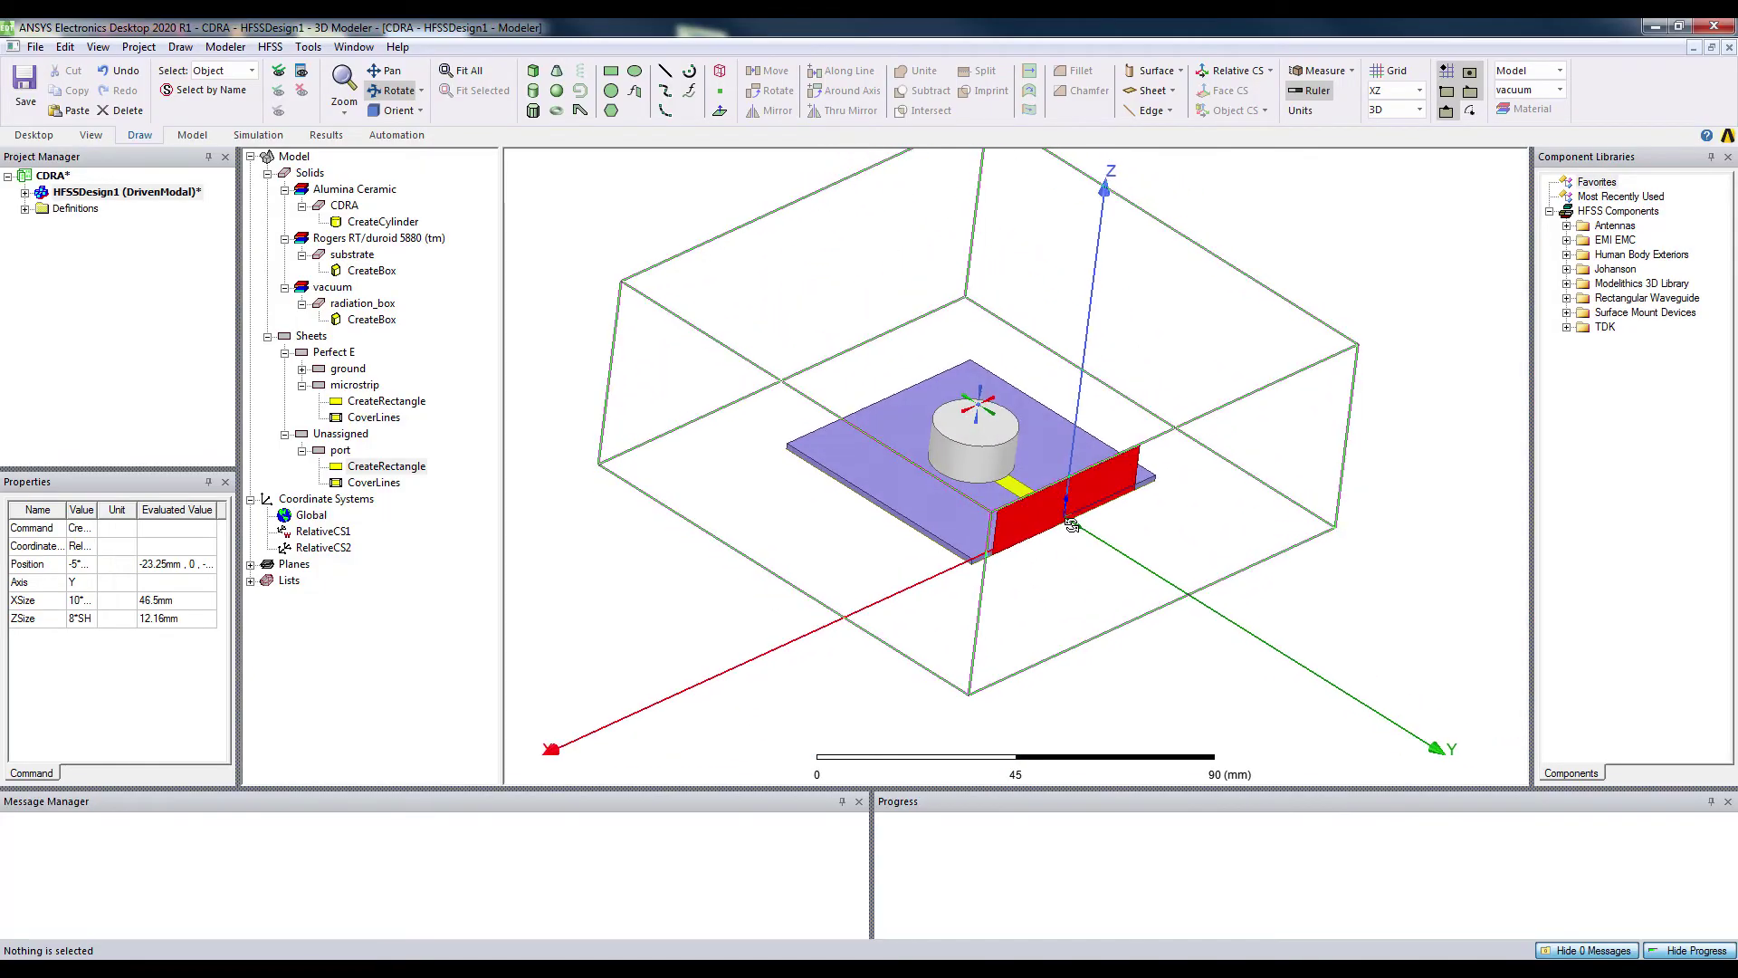
mouse_move(978, 597)
mouse_down()
mouse_move(1005, 648)
mouse_move(978, 586)
mouse_up()
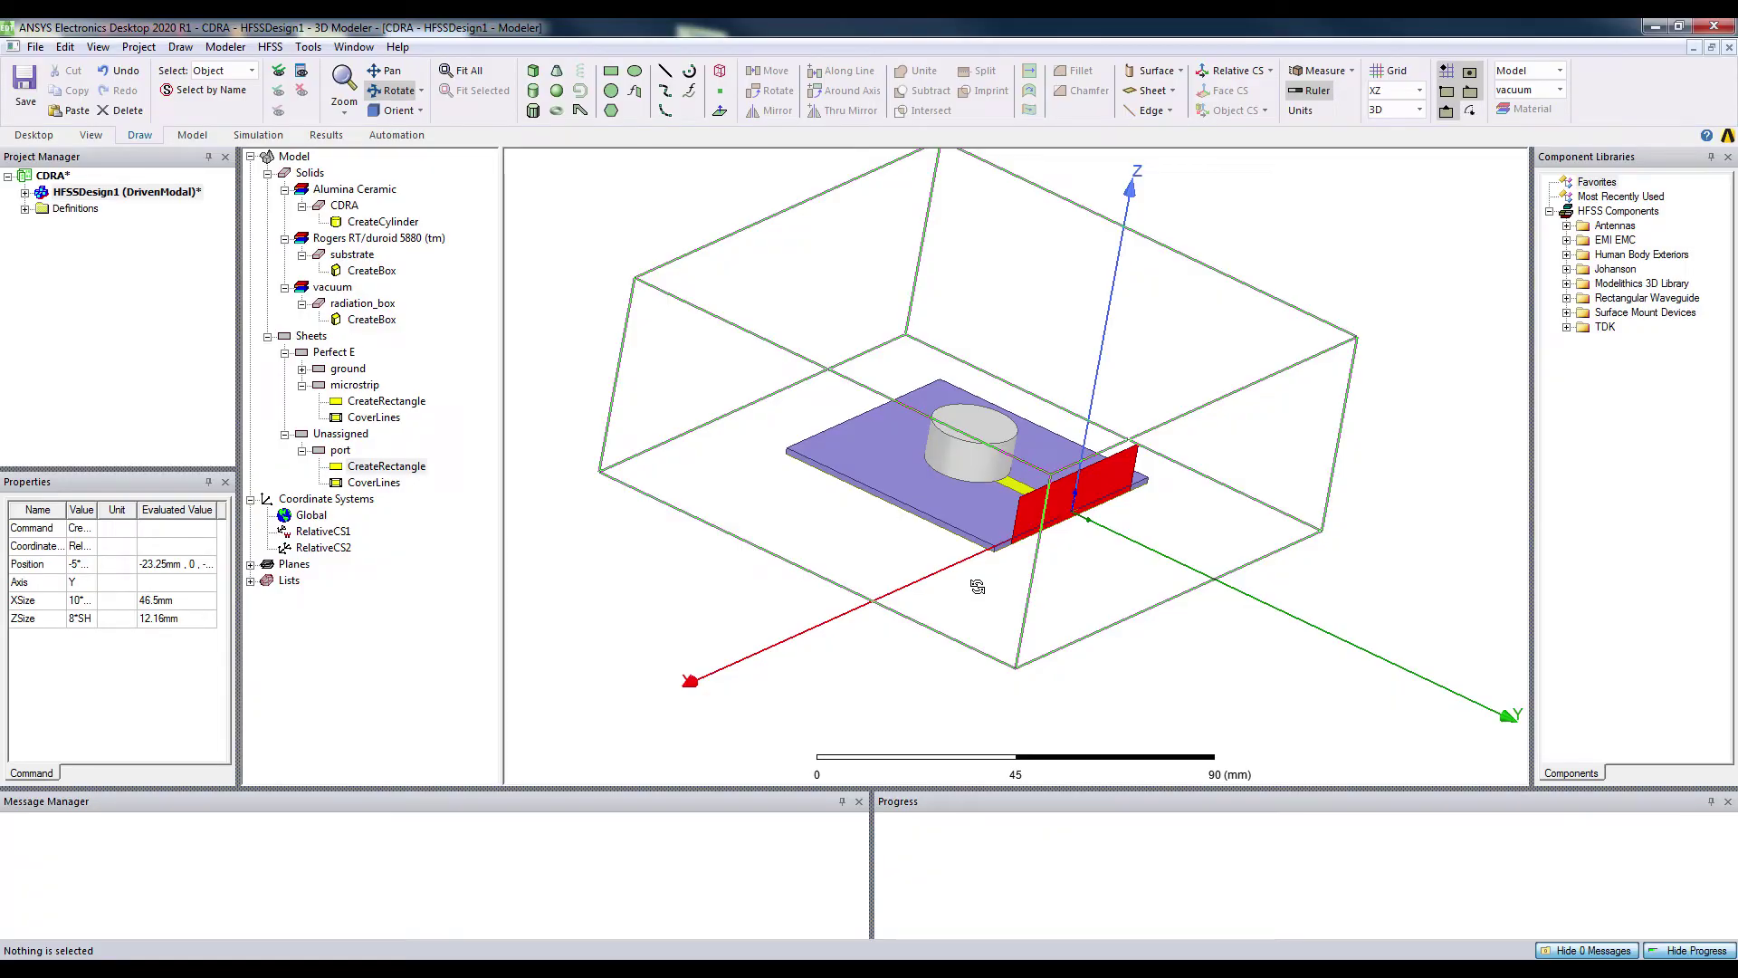
drag(984, 585, 1004, 513)
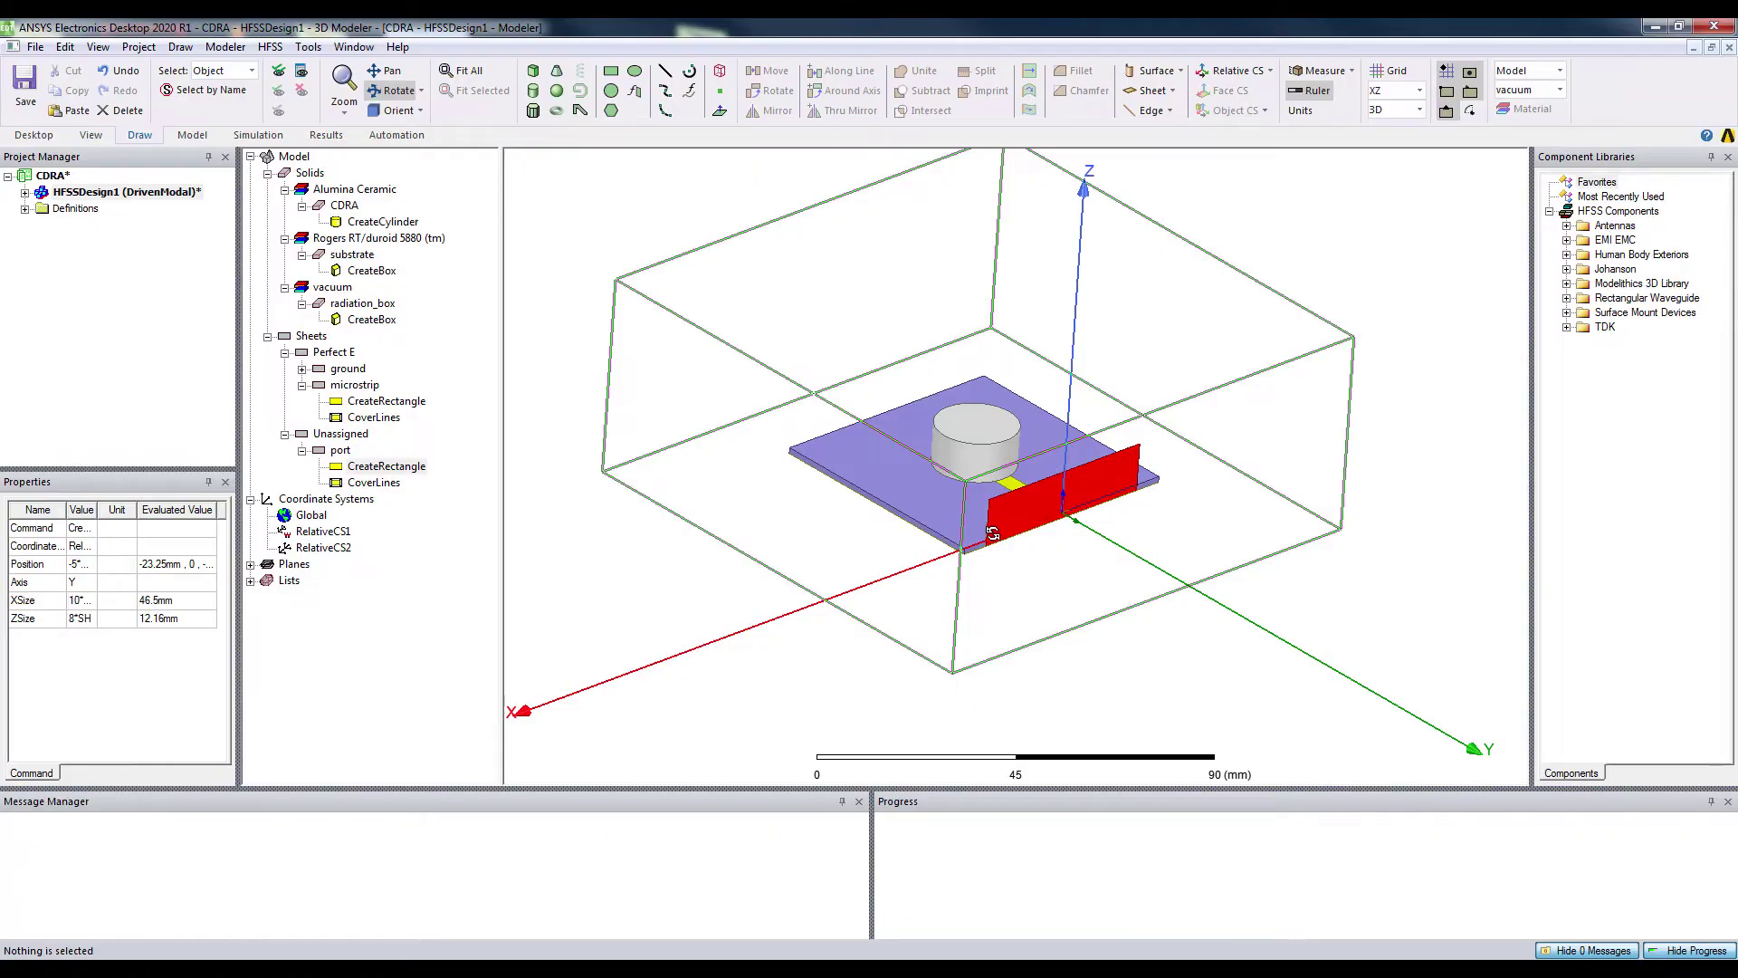
mouse_move(1004, 574)
mouse_down()
mouse_move(1028, 556)
mouse_move(1057, 567)
mouse_move(995, 597)
mouse_up()
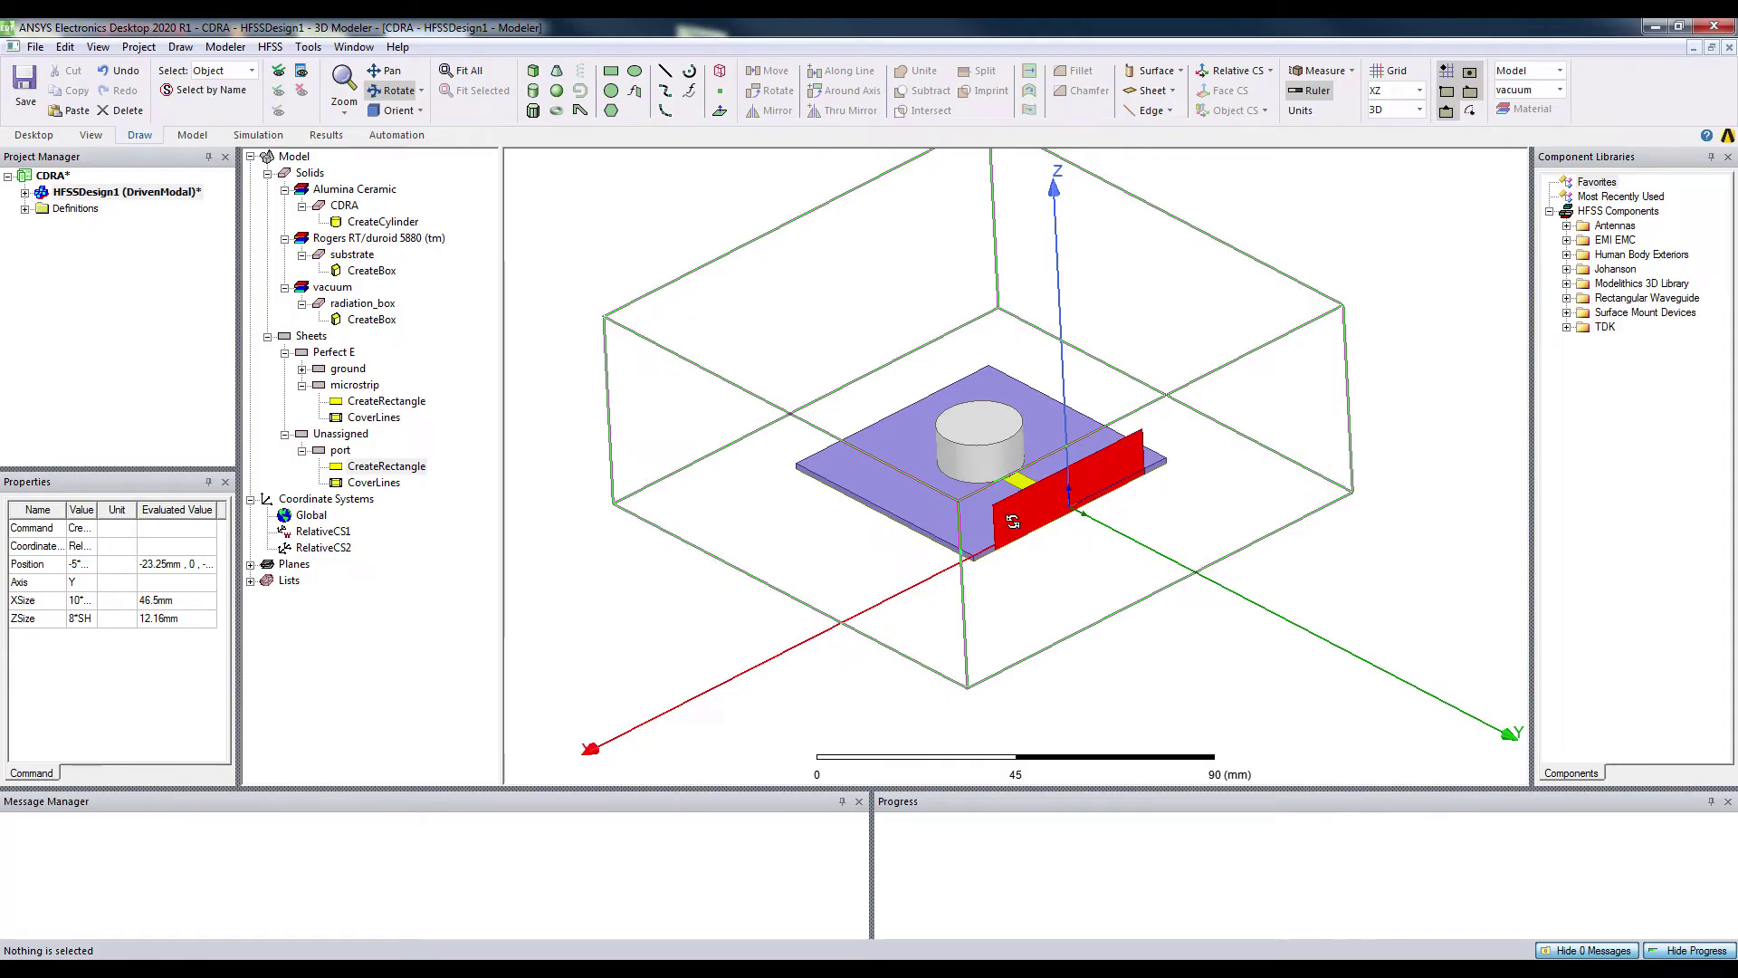
scroll(1017, 528, up, 3)
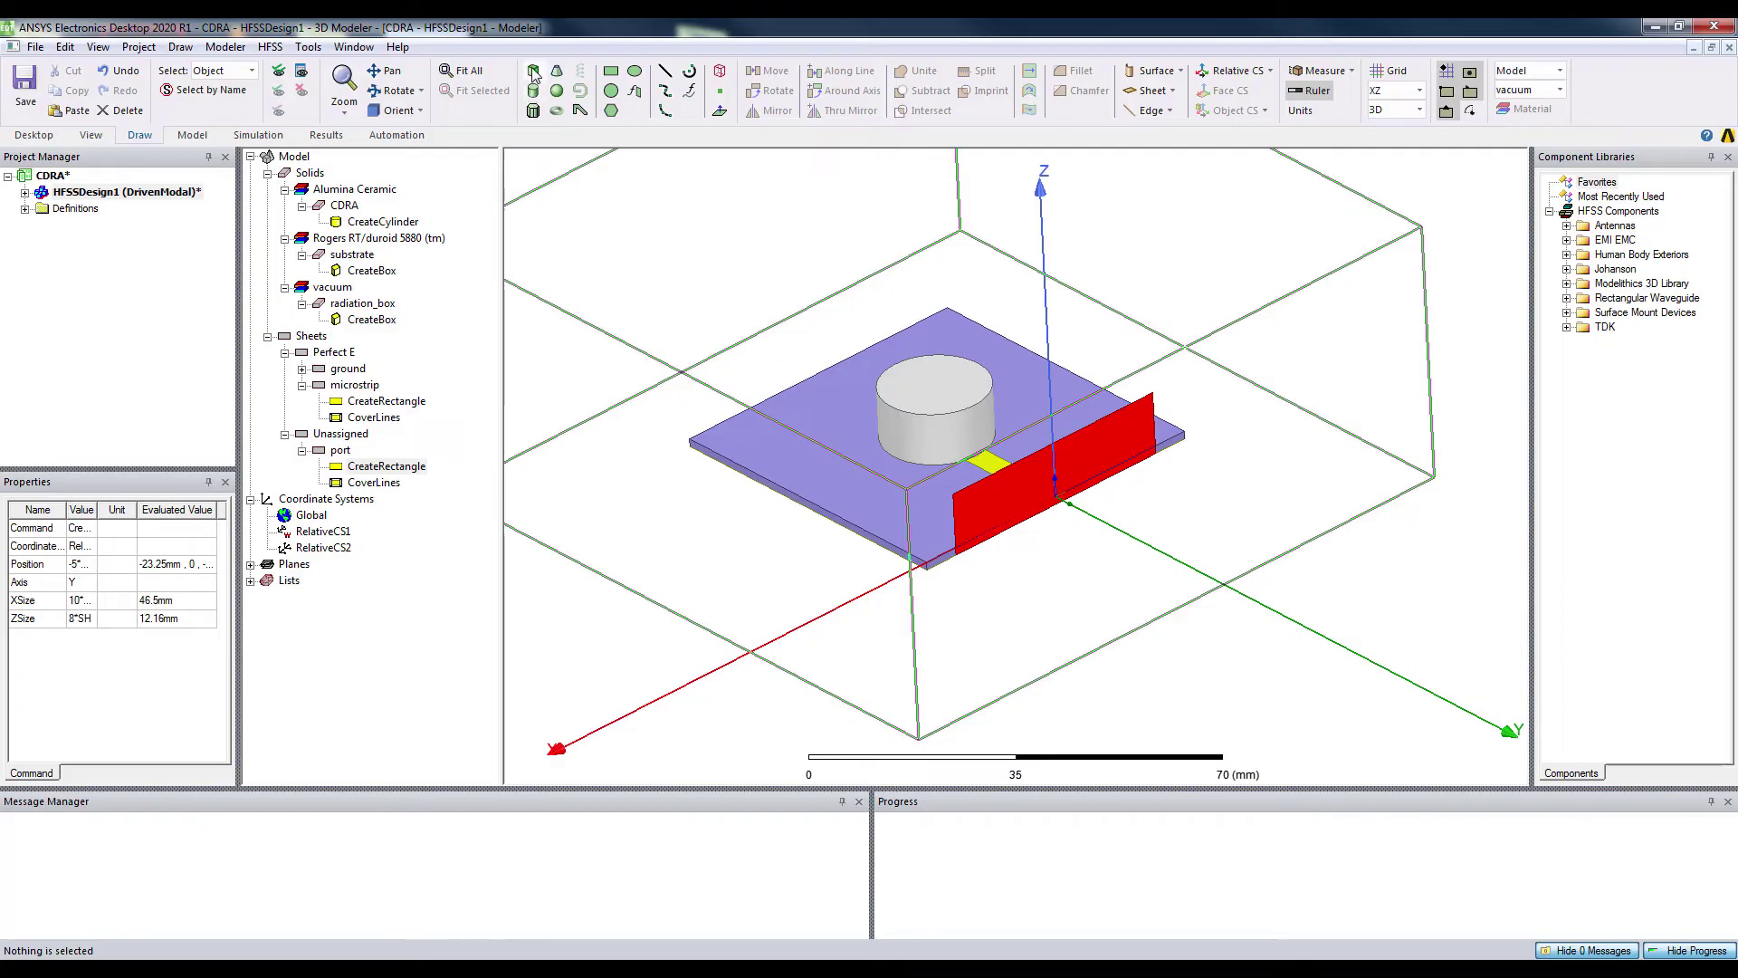
Draw a box between opposite corners of the port sheet, about 46.5 mm by 12.16 mm, extending 5 mm outward along Y
key(ctrl+m)
click(911, 566)
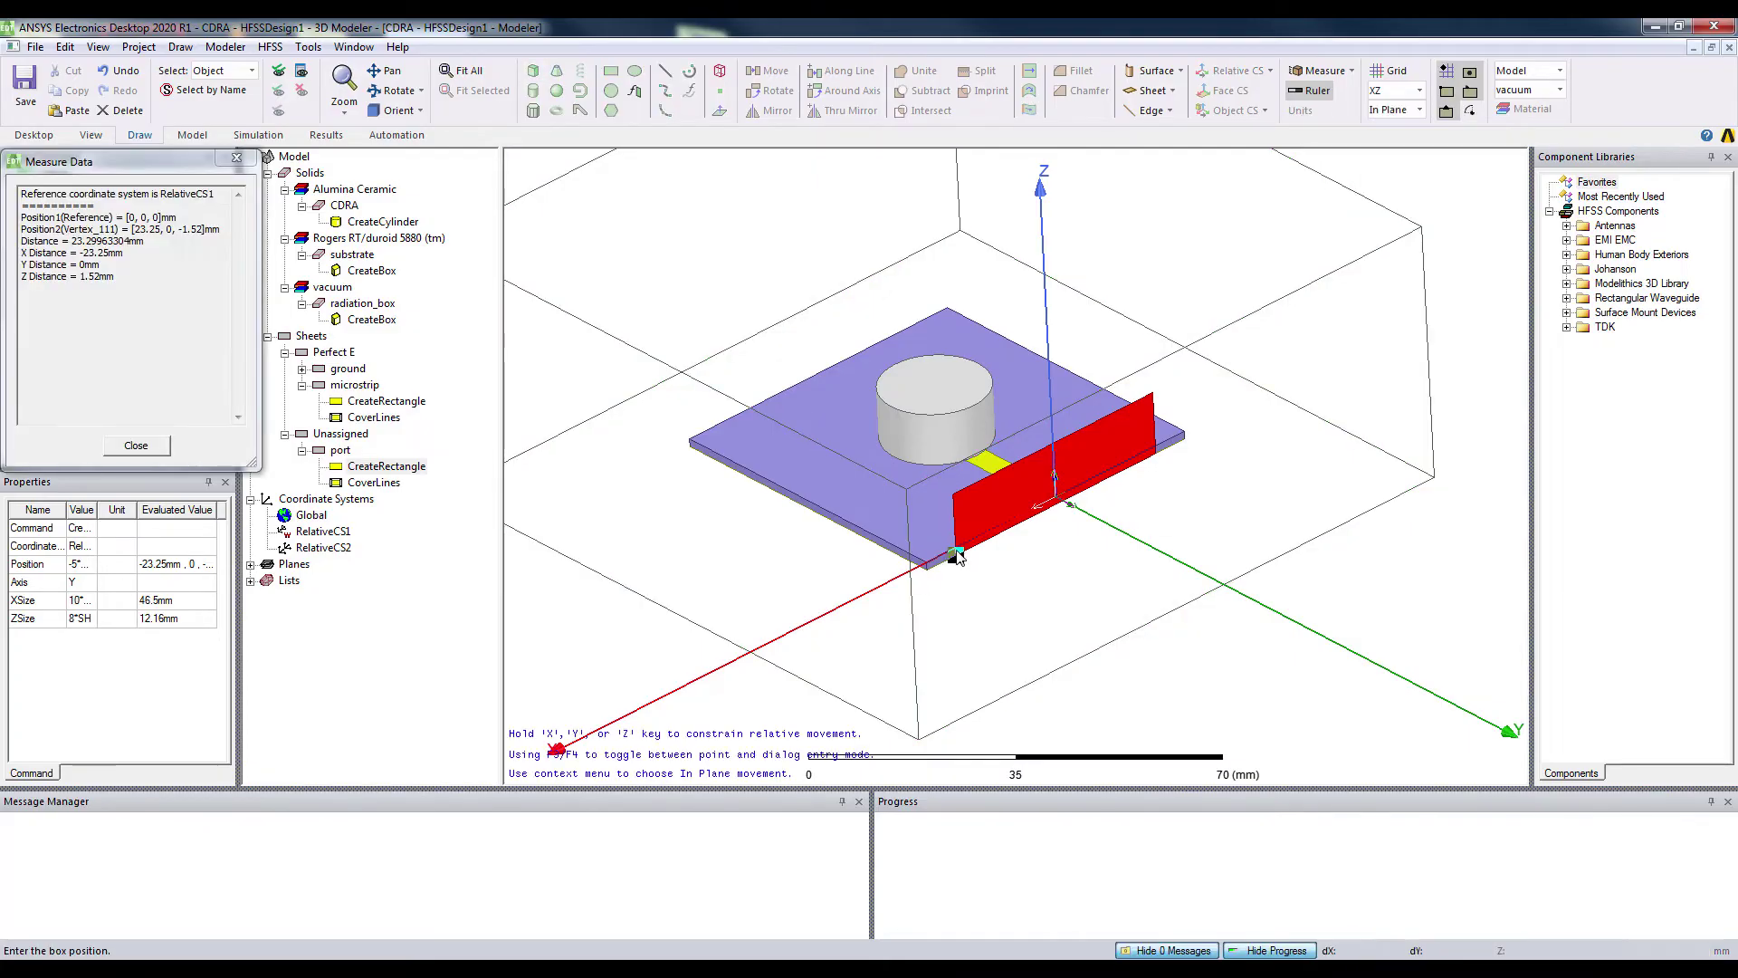
click(1152, 395)
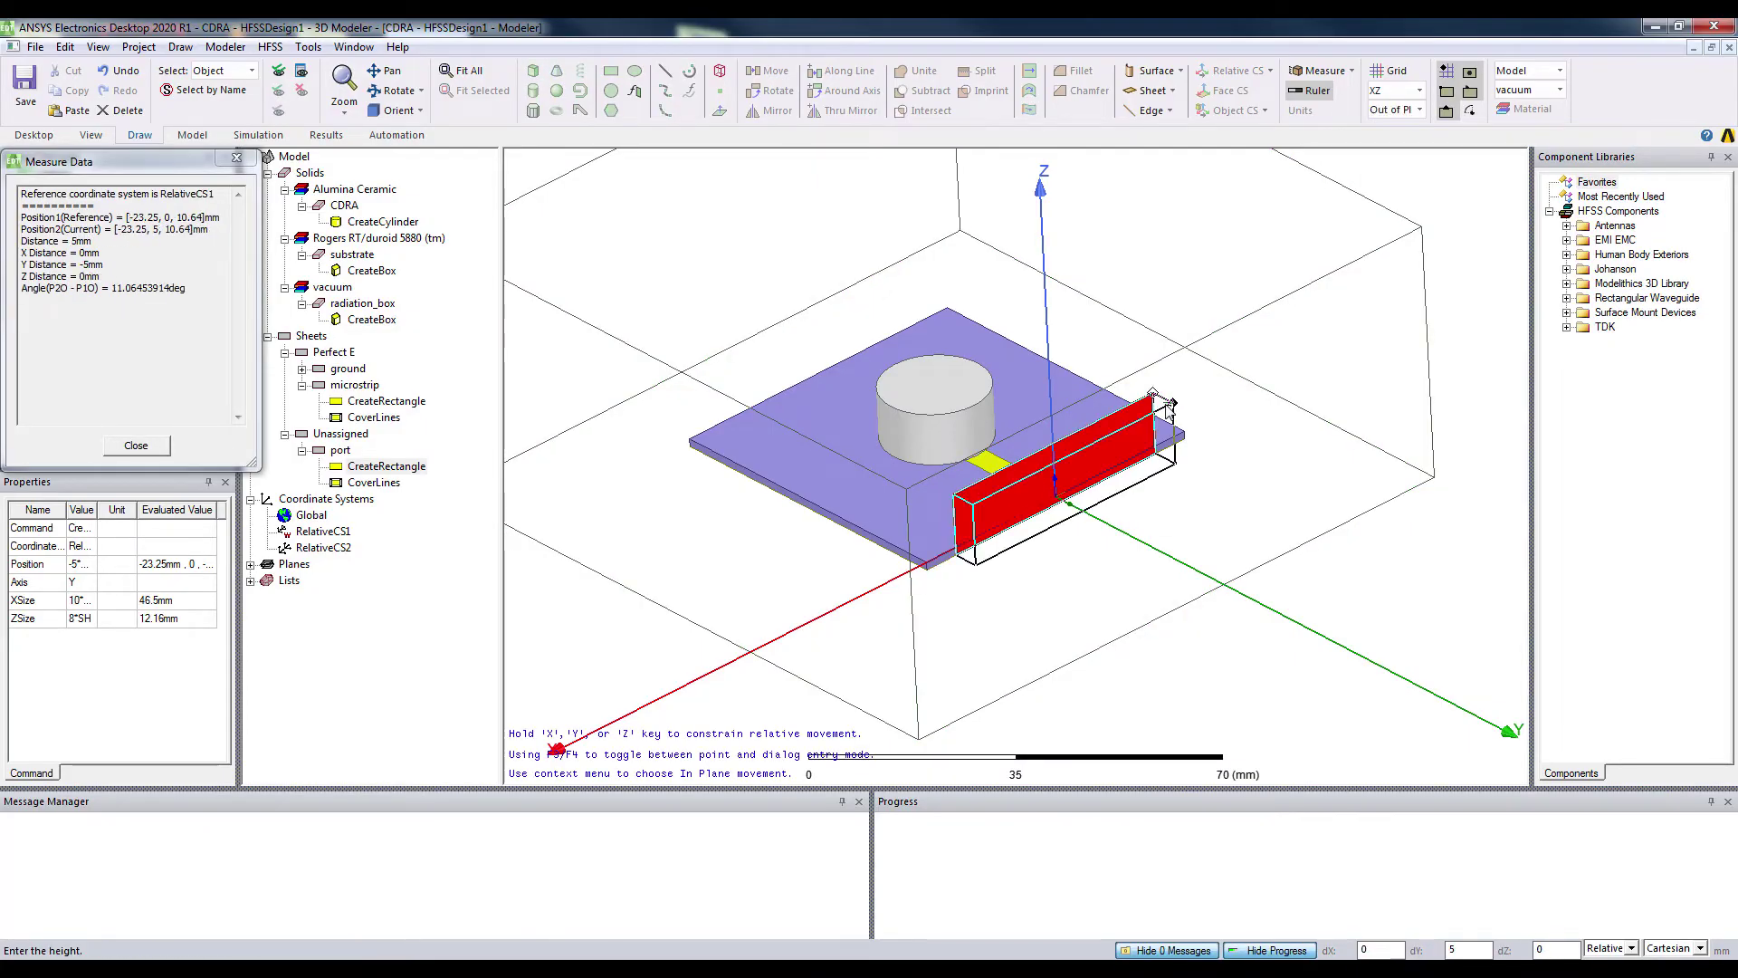
click(1279, 531)
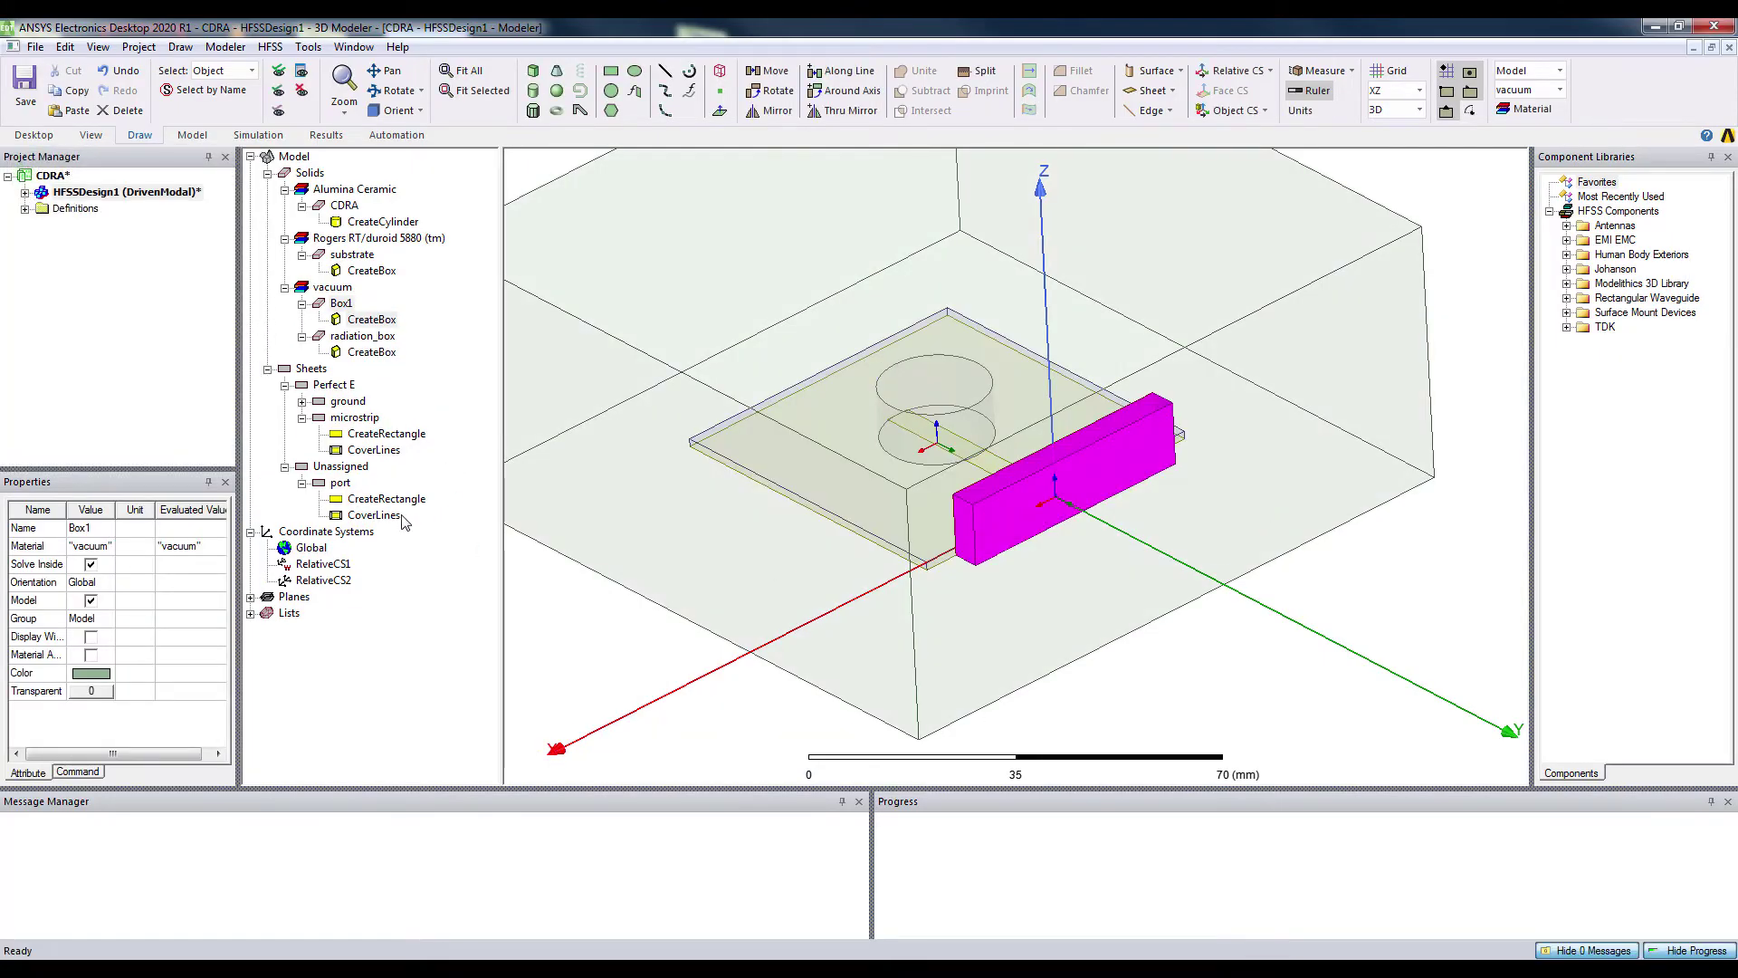
Rename the new box as PEC_cap and change its color to blue
double_click(341, 302)
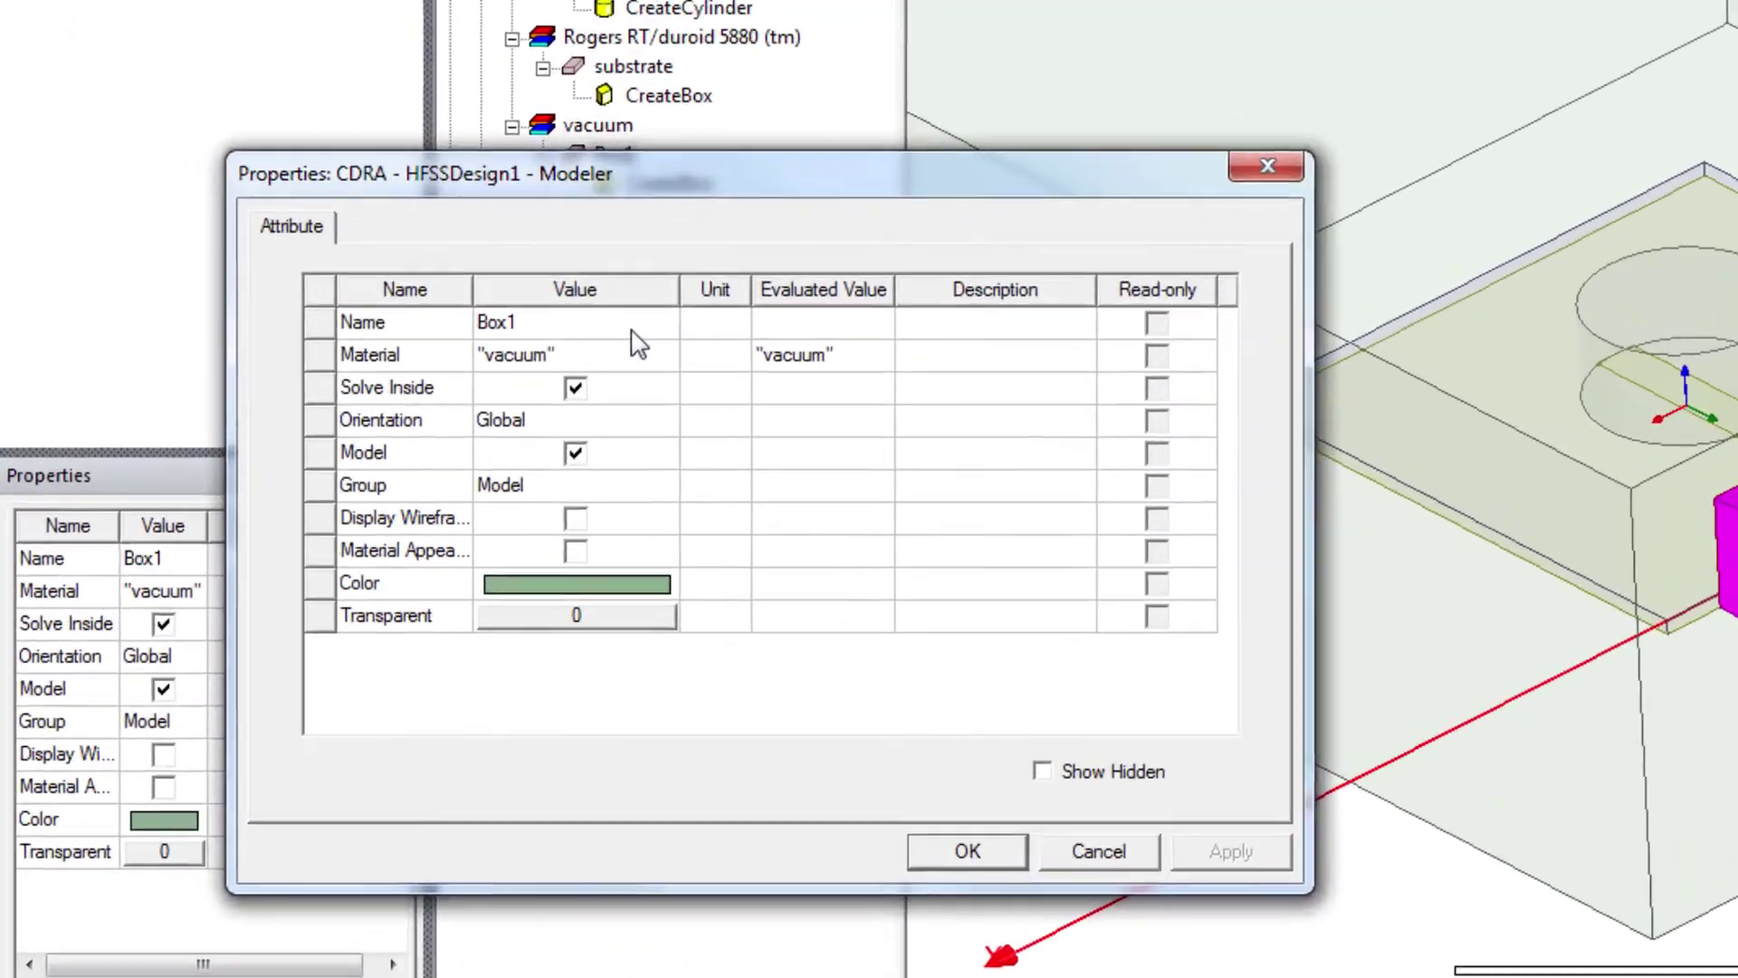
click(542, 325)
text(PEC_cap)
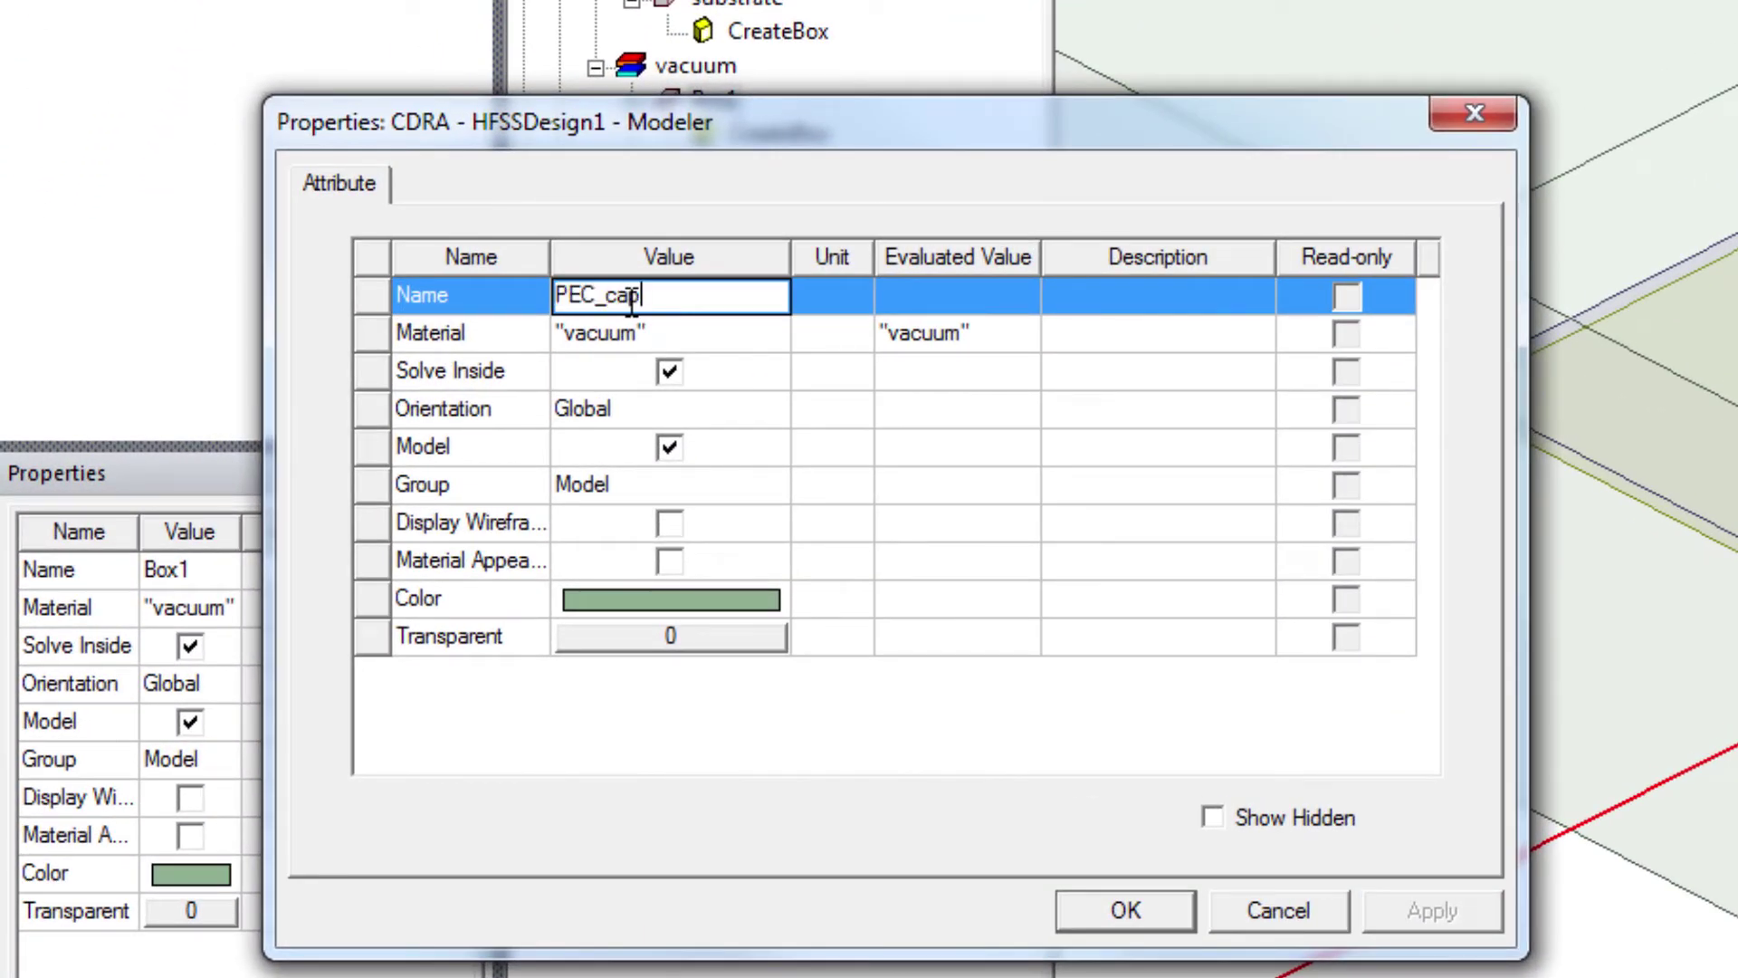
click(636, 593)
click(705, 458)
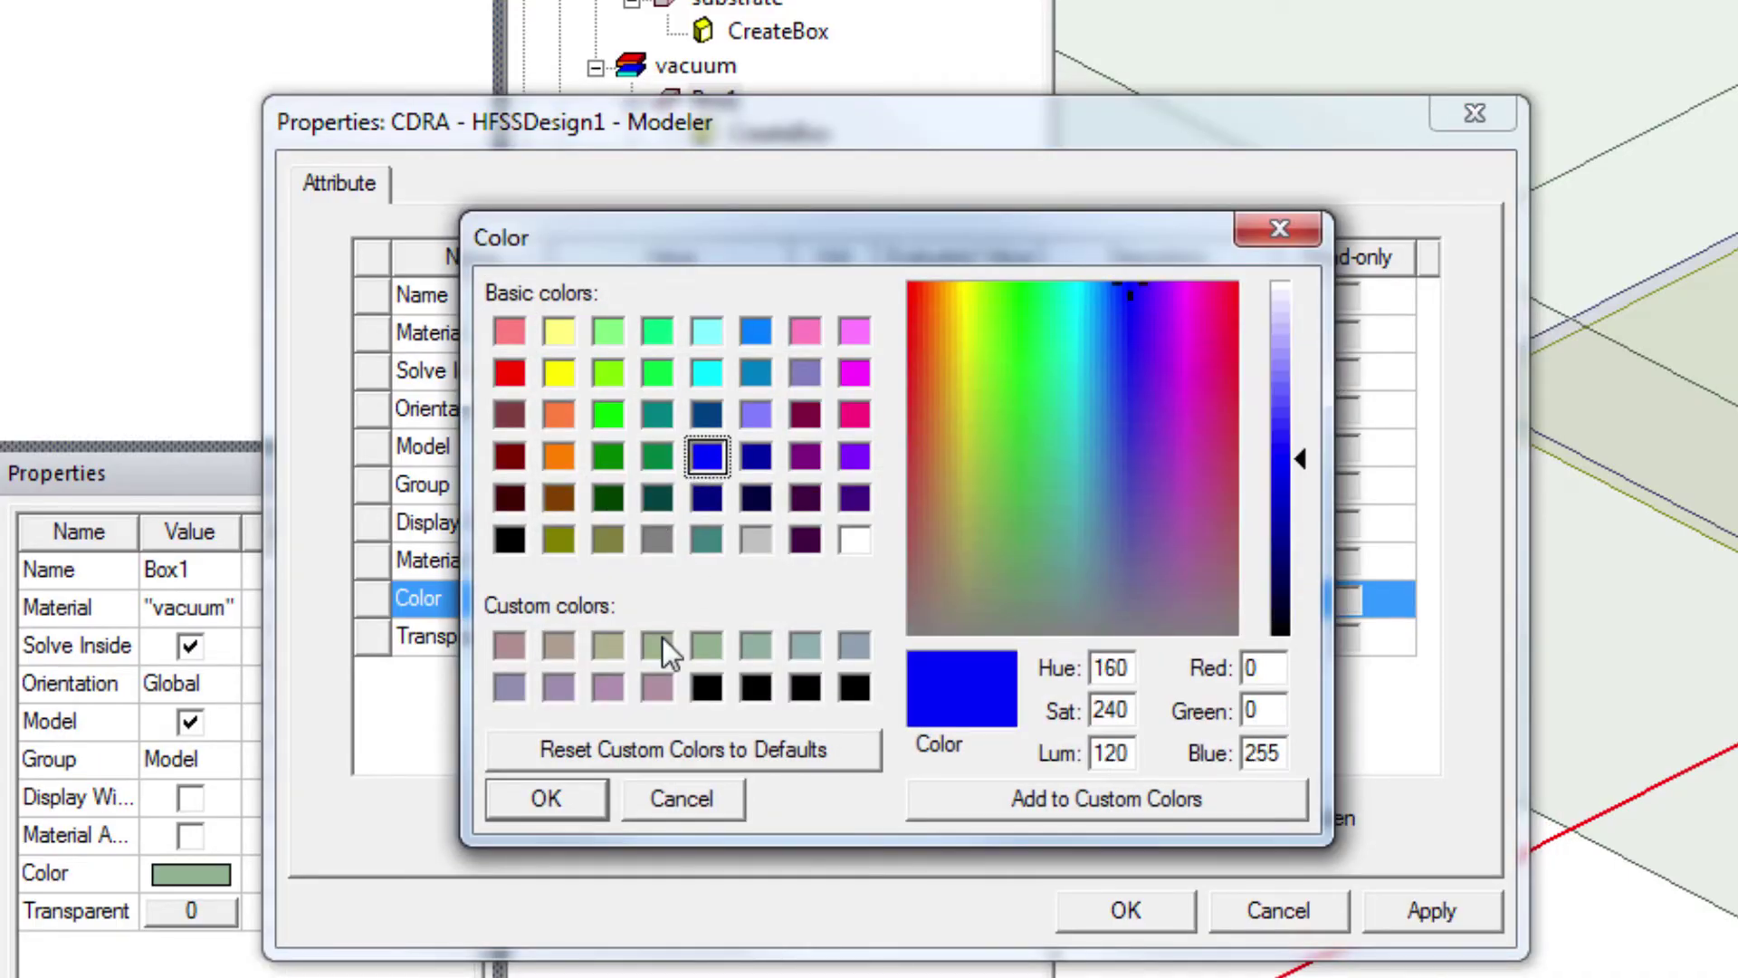
click(544, 801)
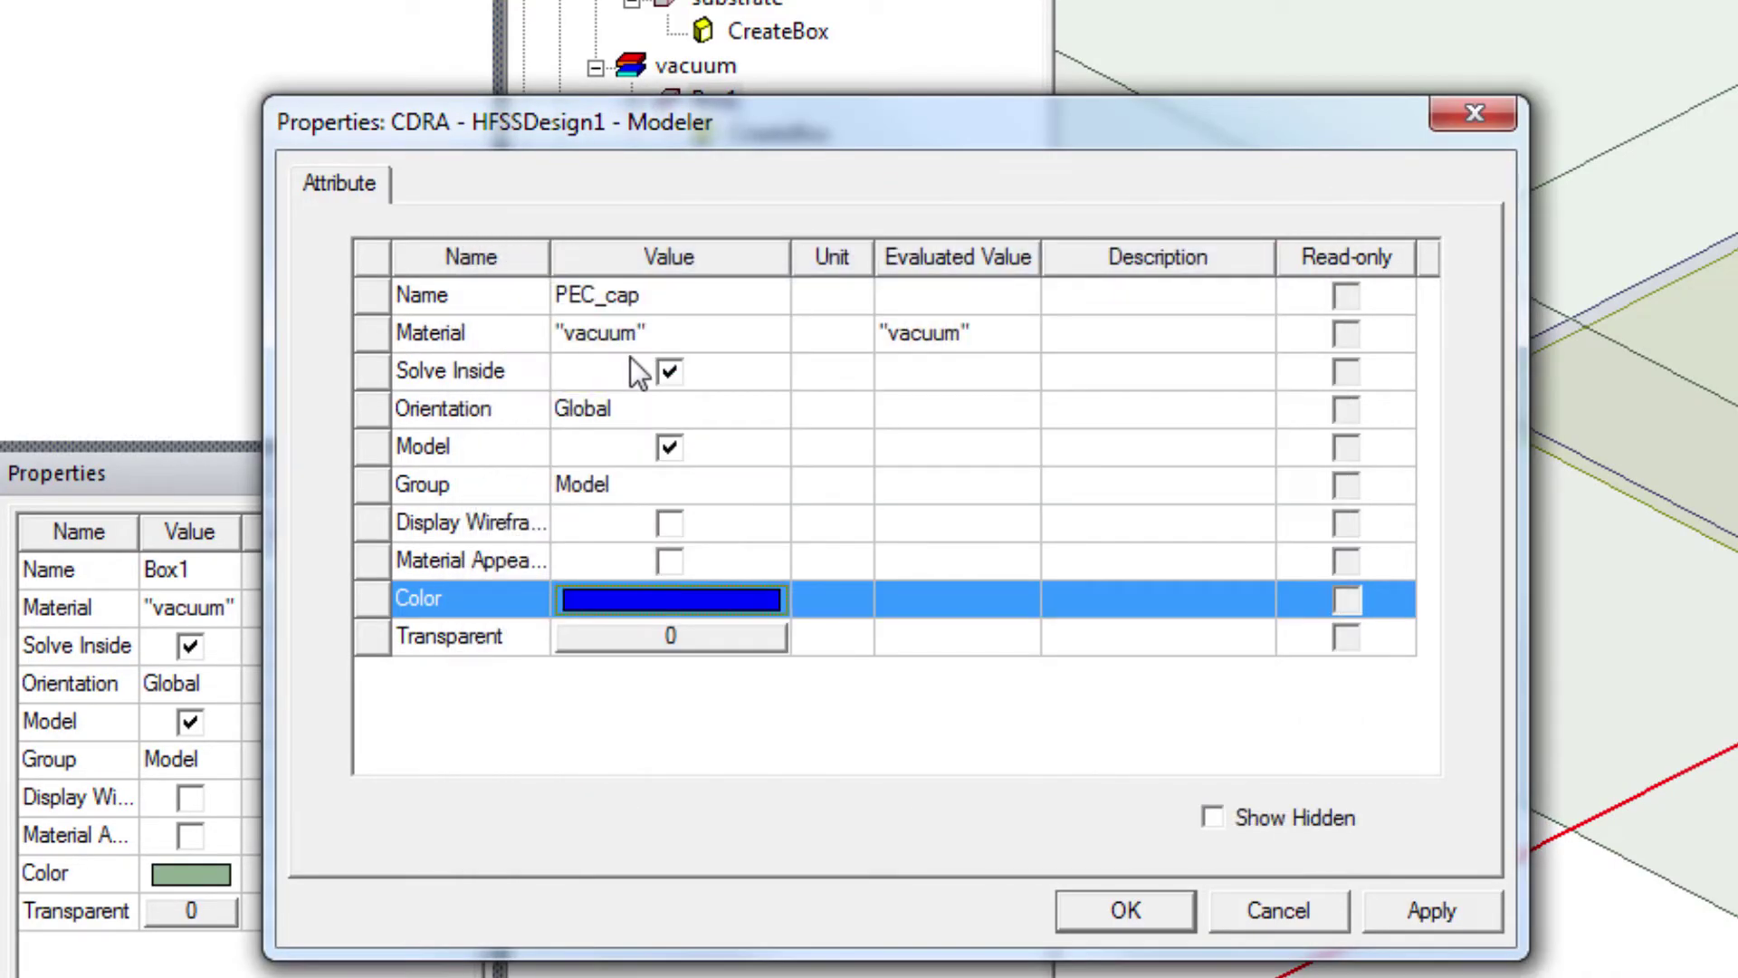
Assign the pec material to the PEC_cap box and apply its attributes
click(723, 332)
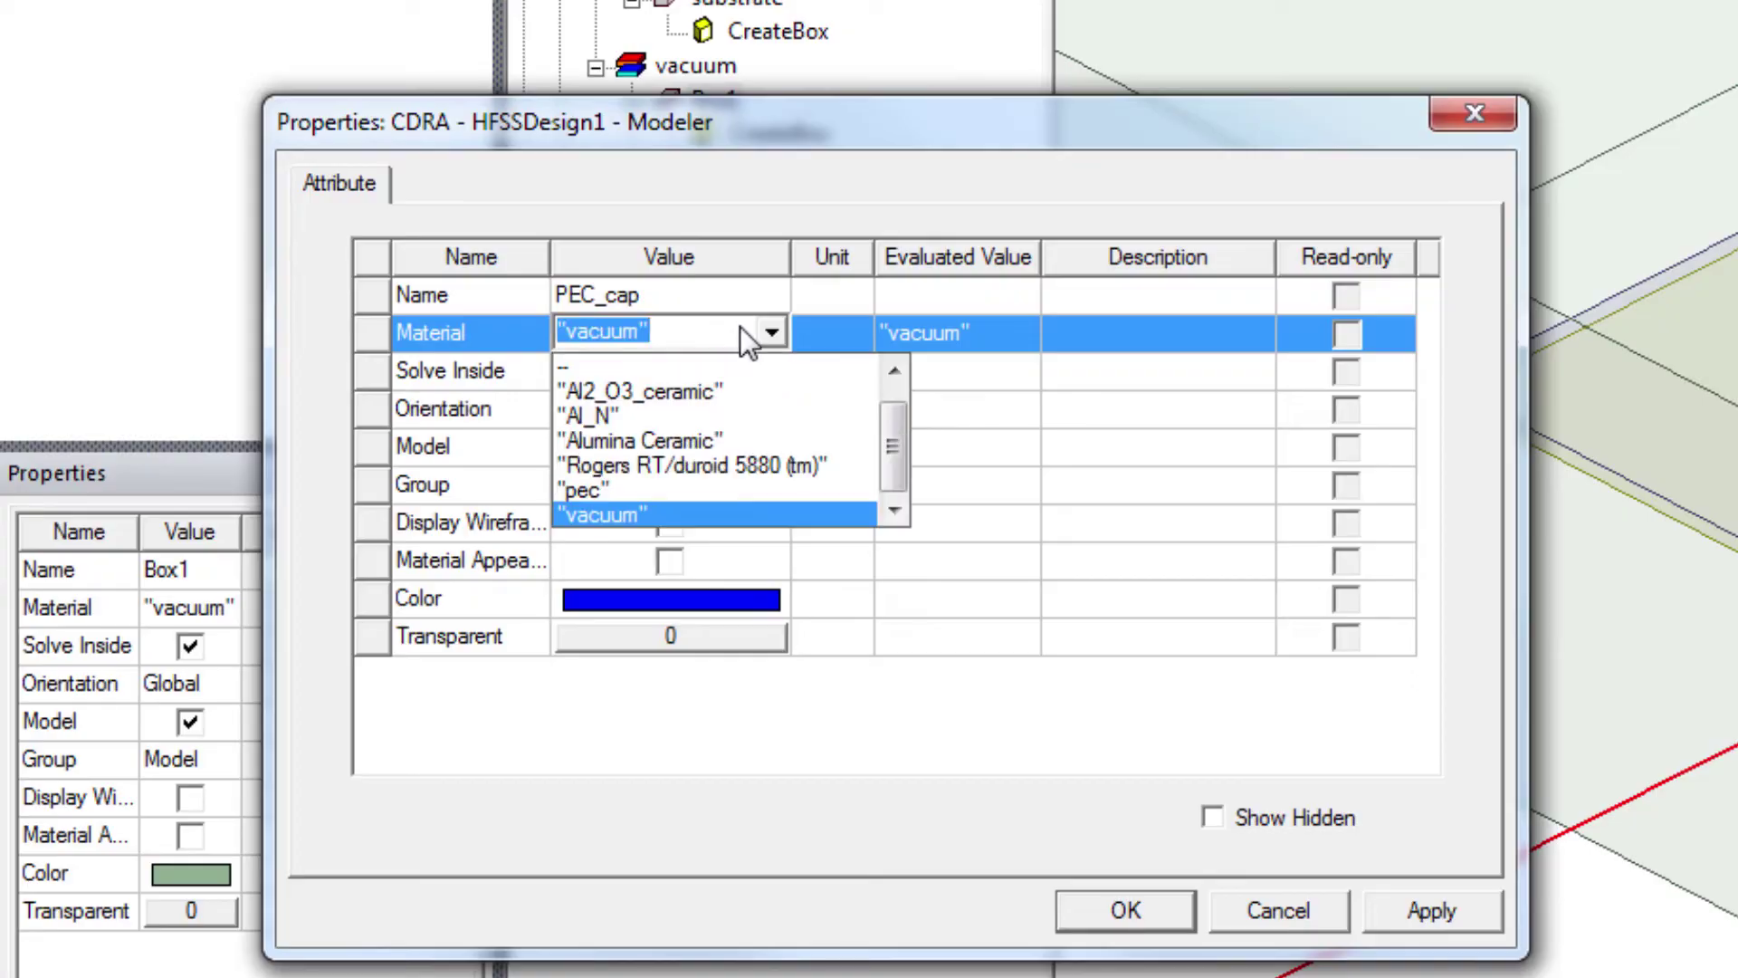
click(599, 490)
click(1122, 908)
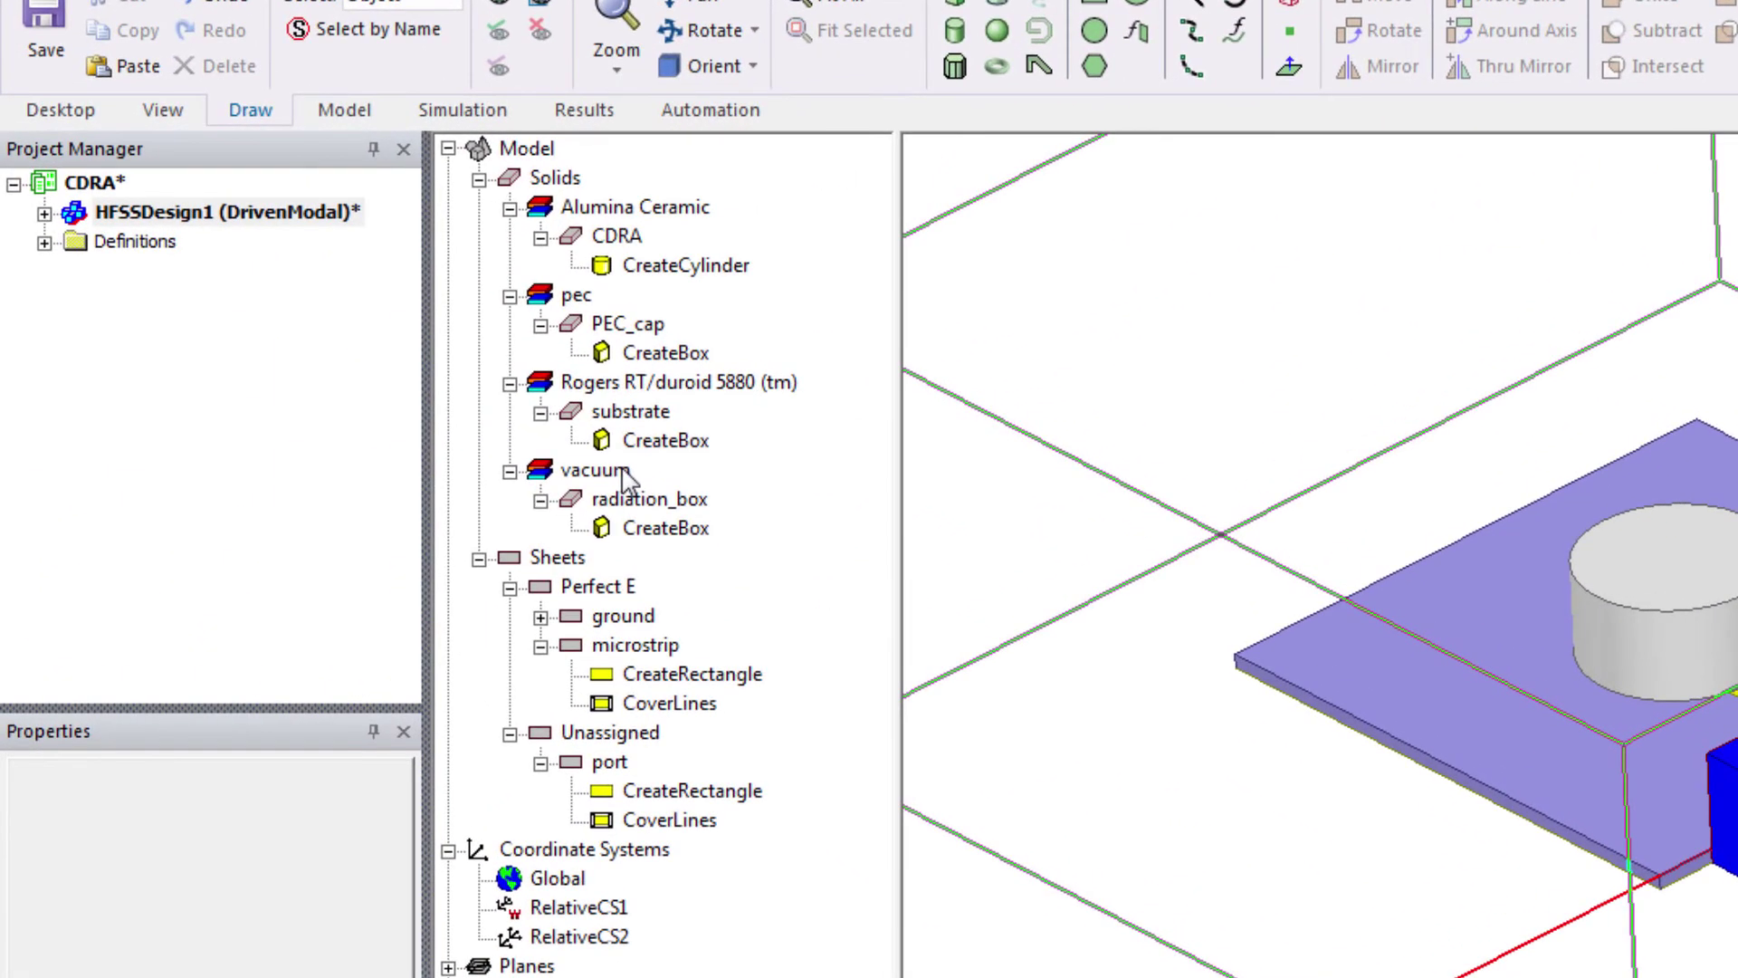
Set the PEC_cap box's position to -5*MW, 0, -SH in its creation properties
click(669, 355)
double_click(669, 355)
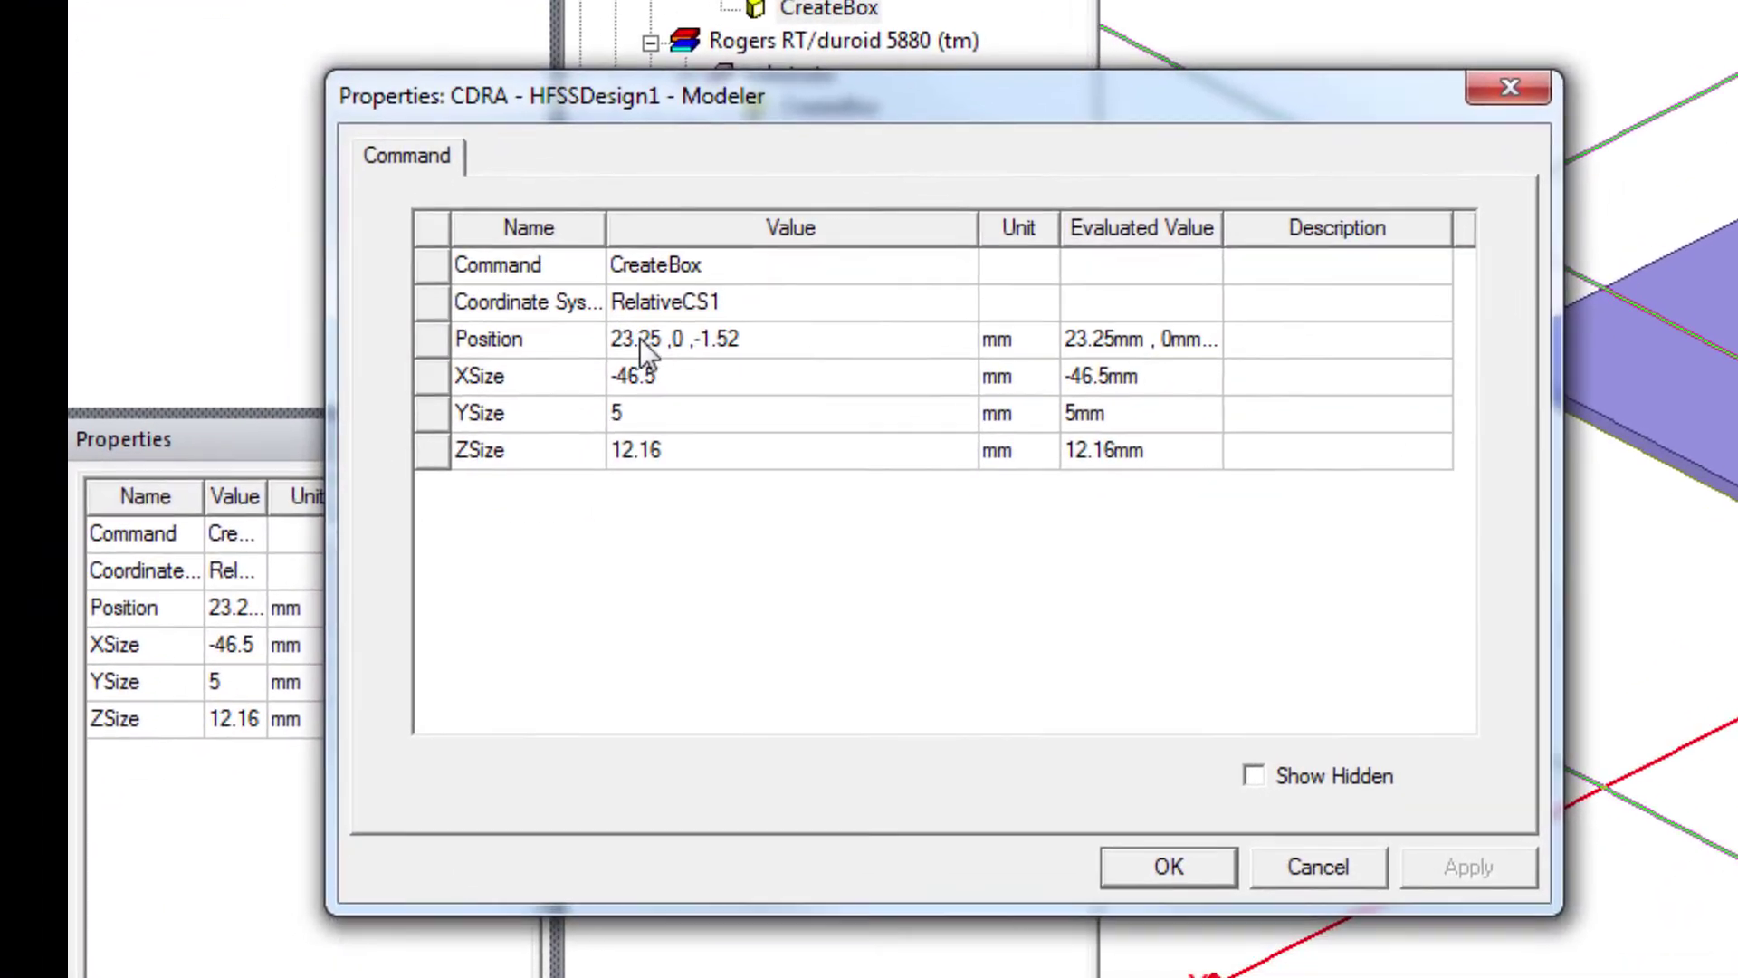
click(521, 648)
drag(667, 330, 449, 333)
key(BackSpace)
text(-5)
text(*MW)
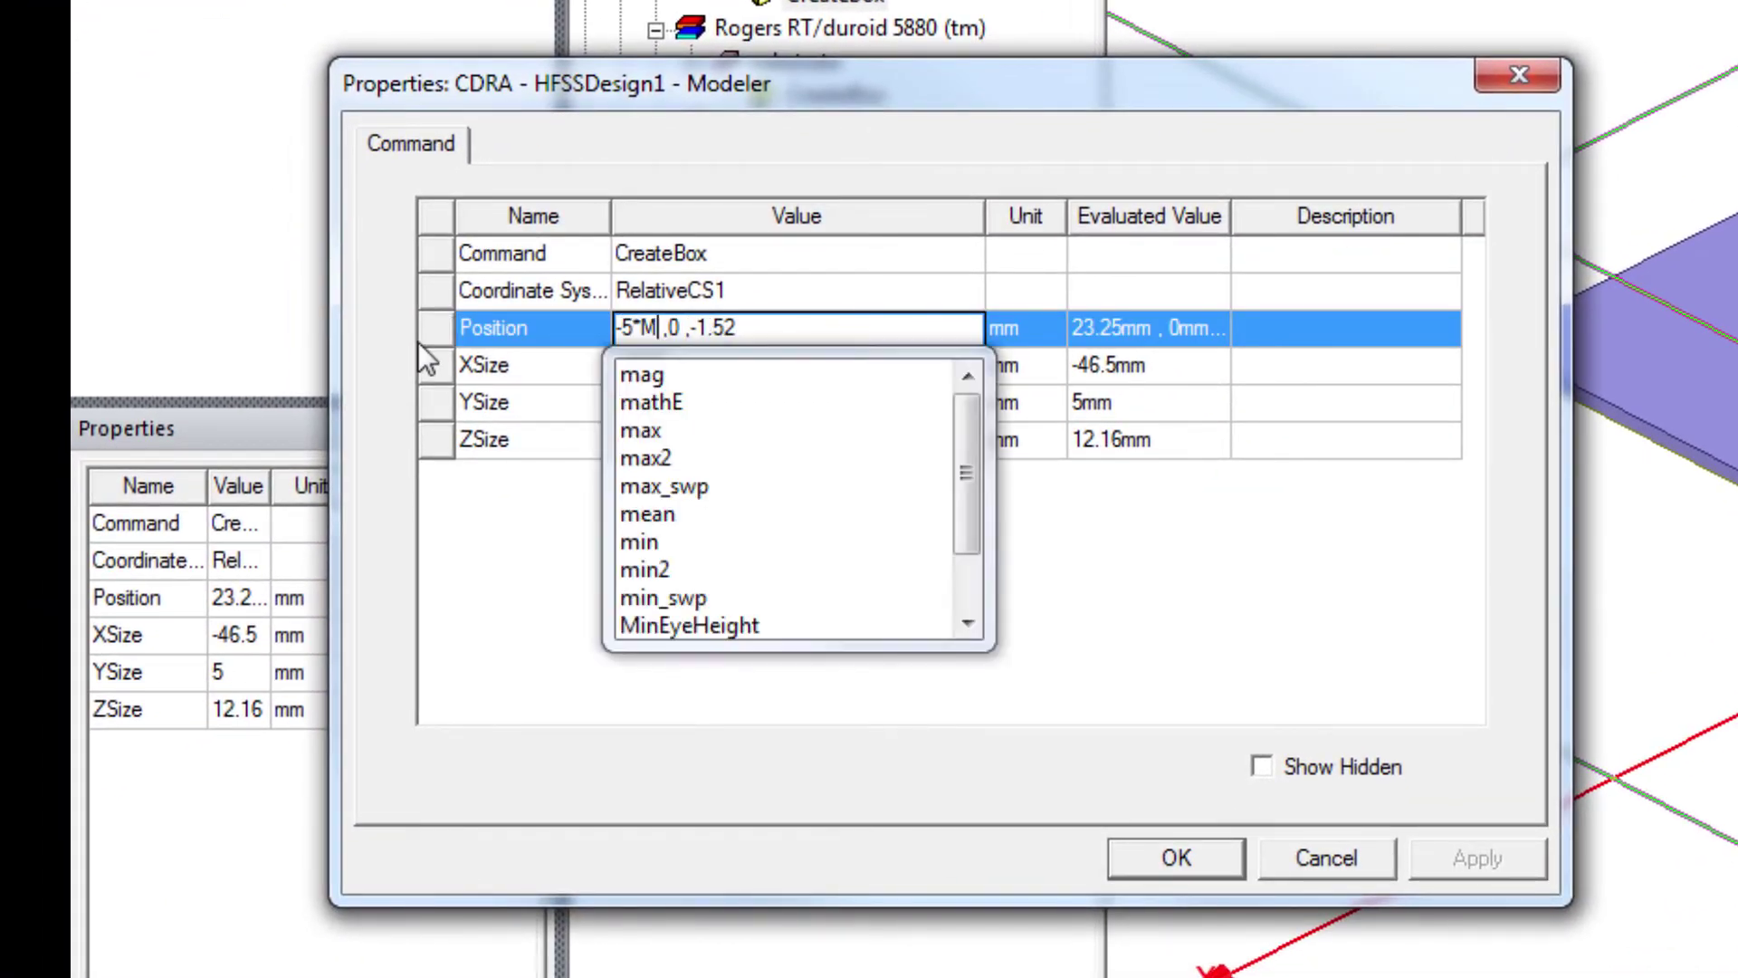
drag(769, 331, 715, 331)
text(SH)
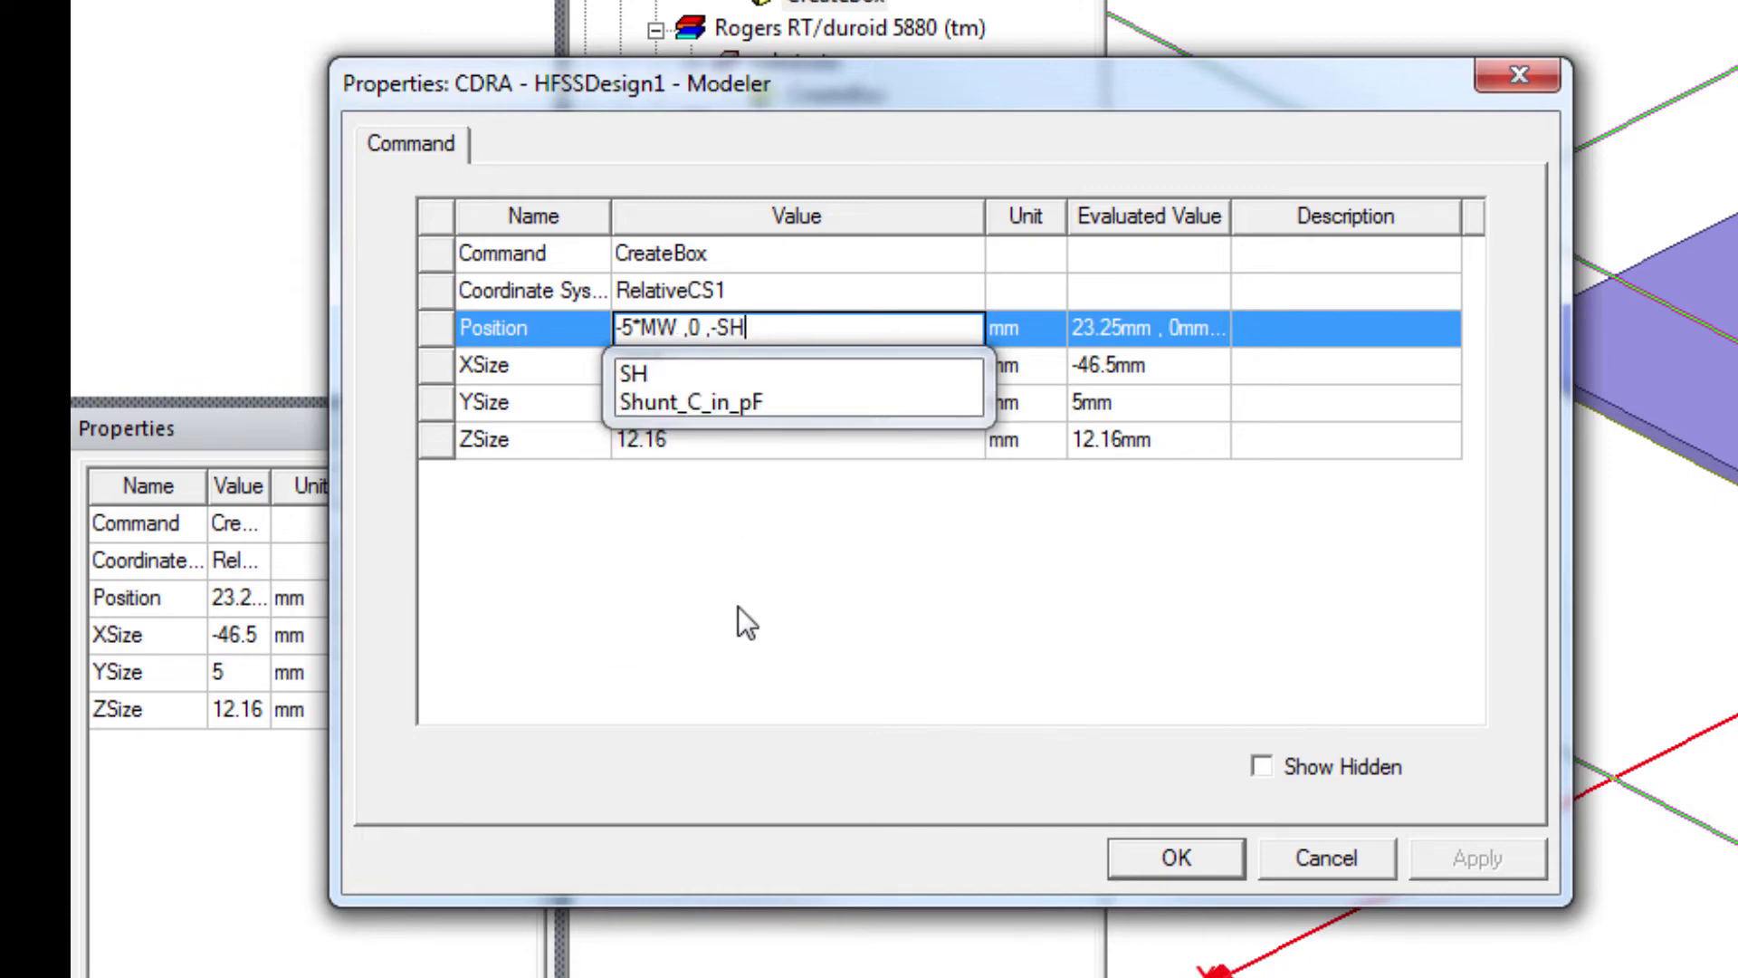
click(737, 605)
Set the PEC_cap box's XSize to 10*MW in its creation properties
click(666, 378)
click(666, 376)
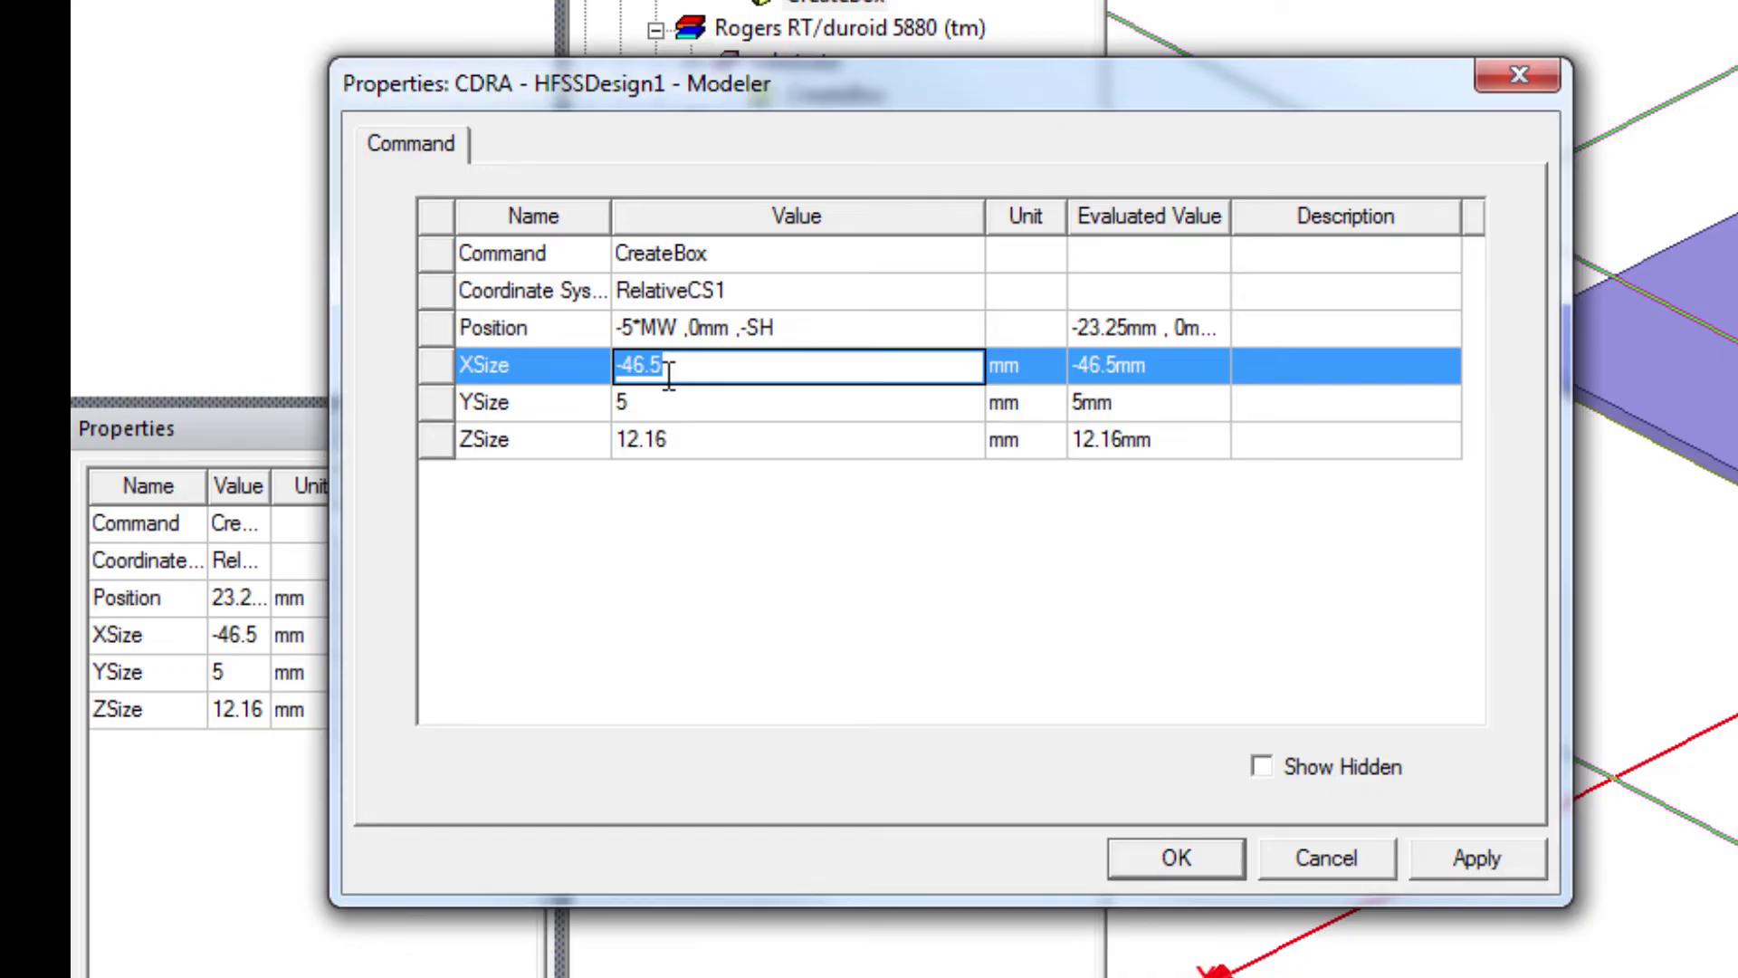
text(10*MW)
click(641, 411)
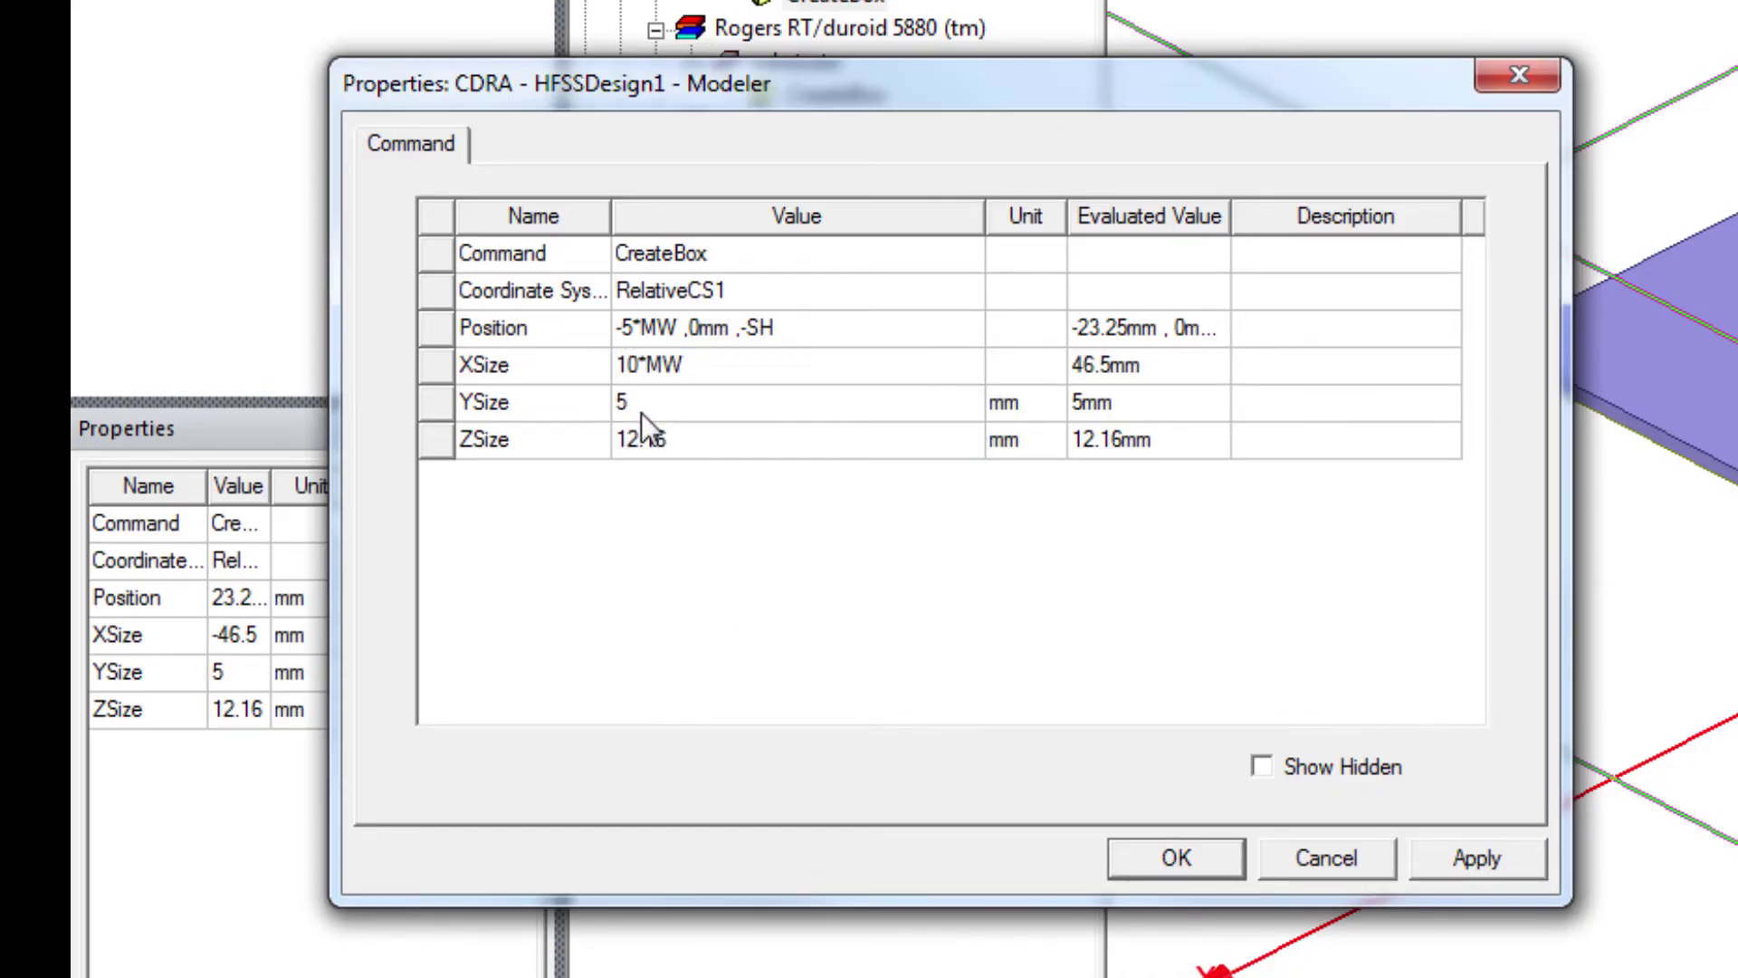
Set the PEC_cap box's YSize to 0.5 mm and its ZSize to 8*SH, and accept the properties
click(671, 448)
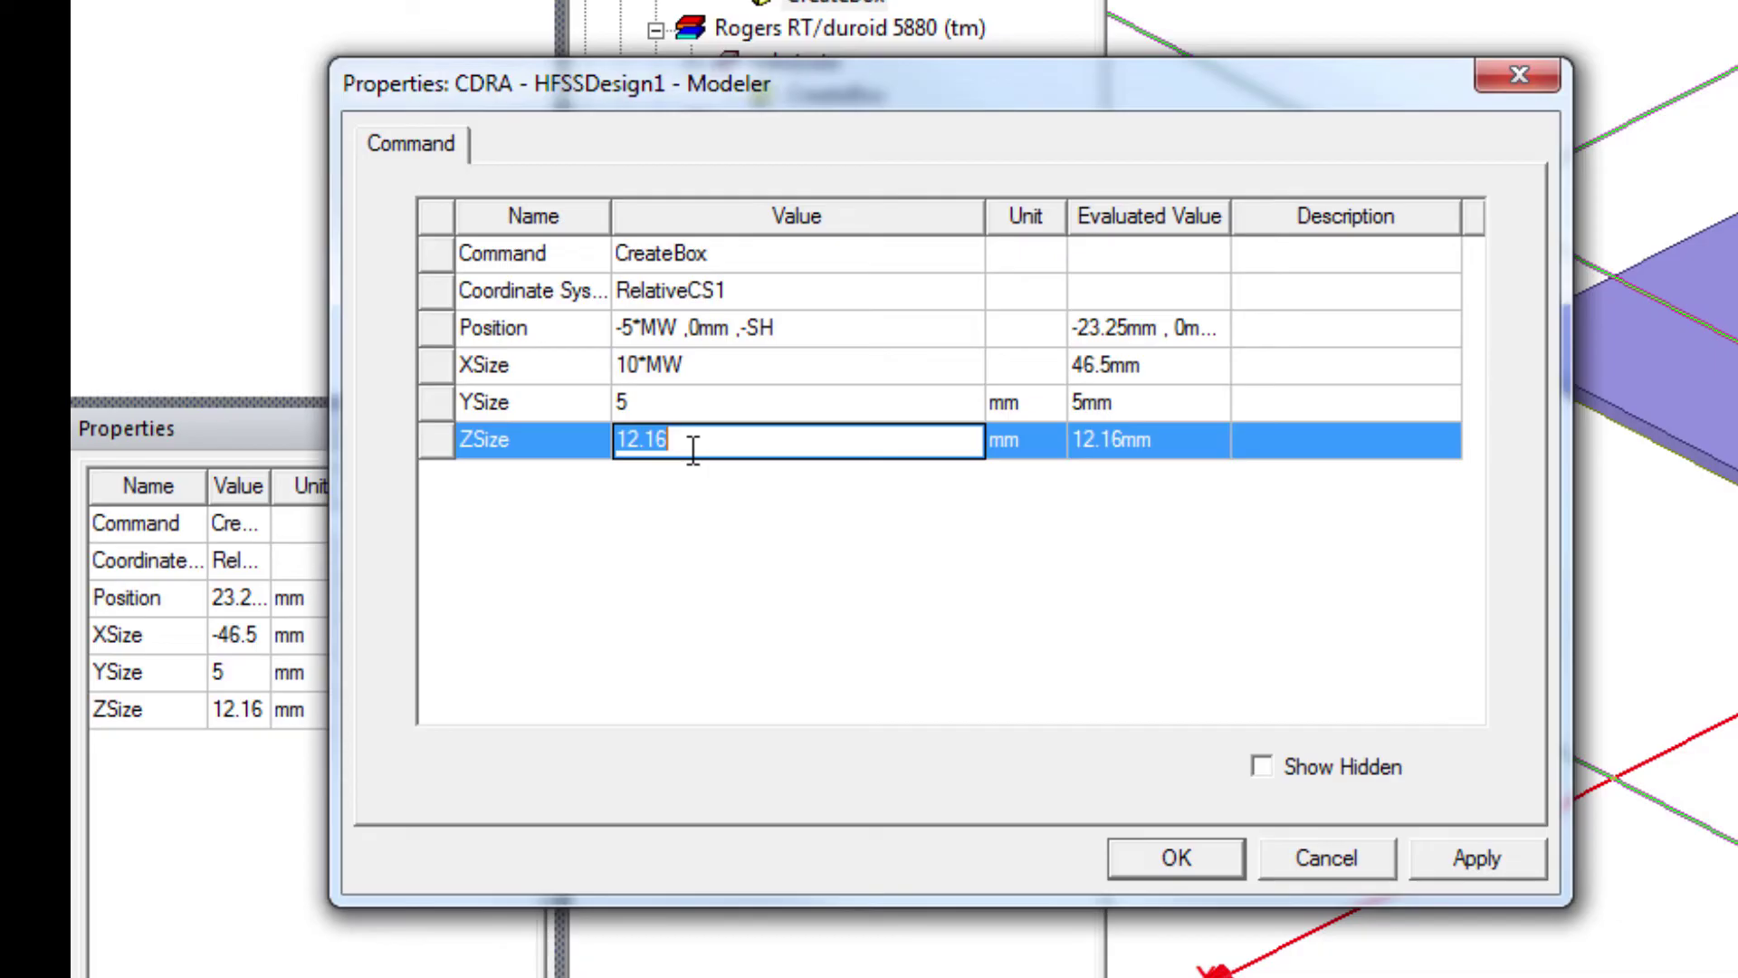
click(666, 404)
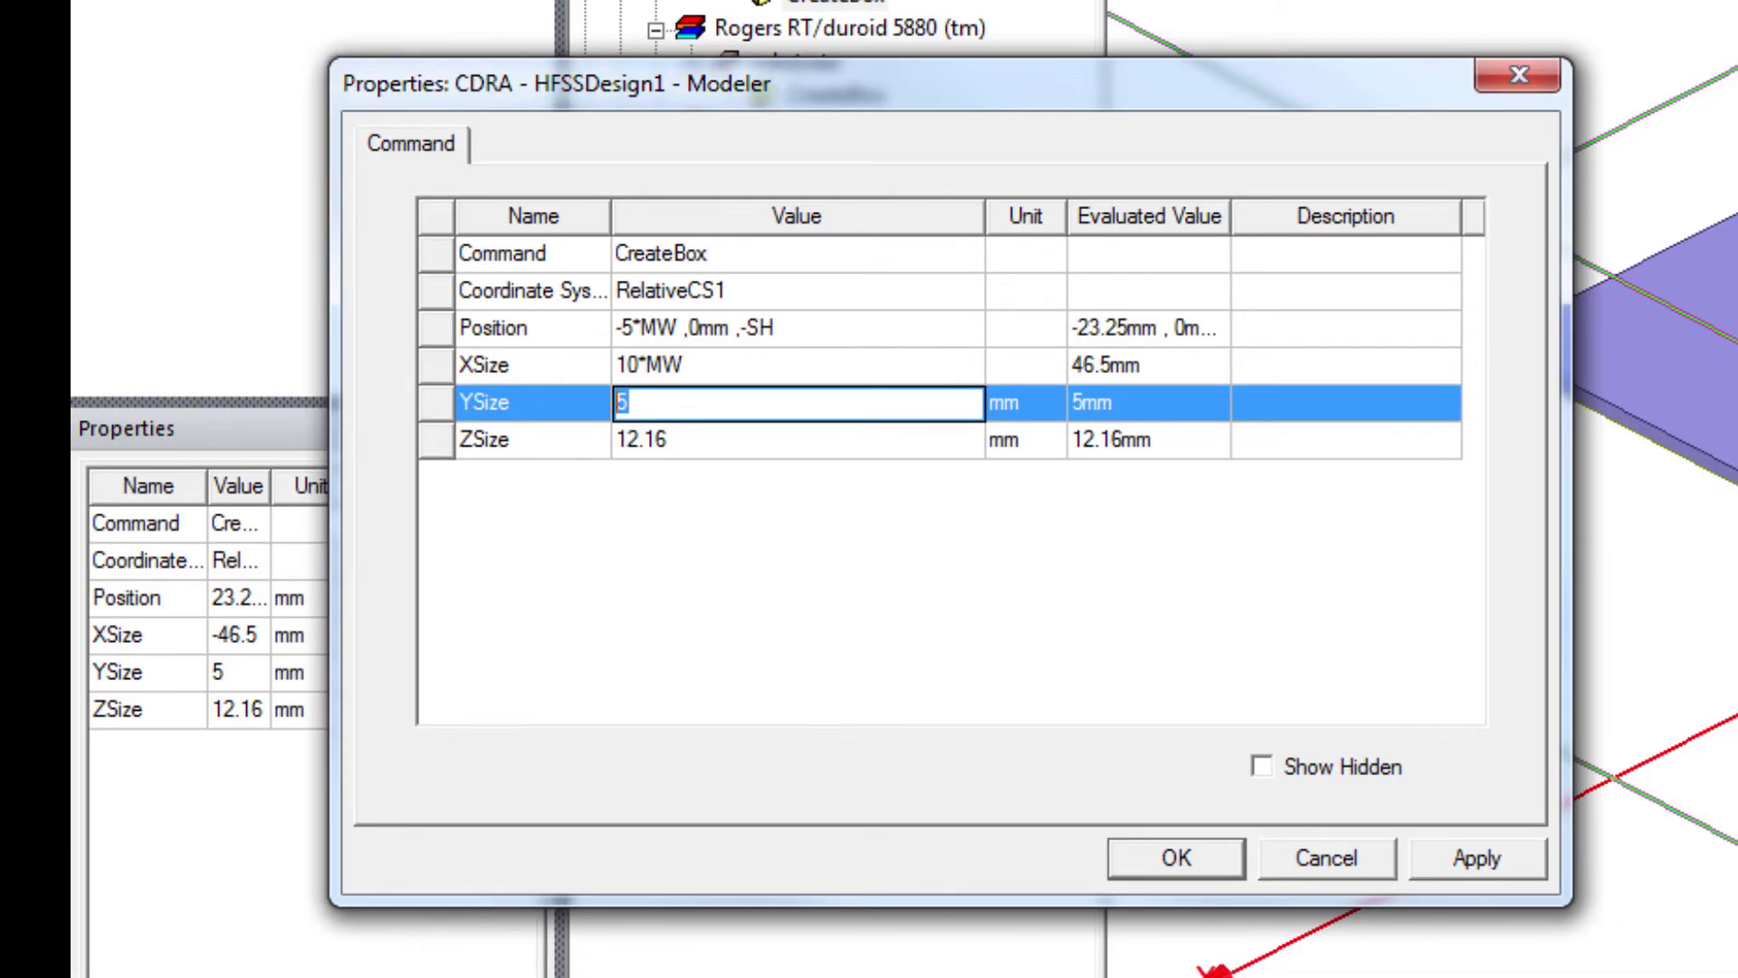
text(0.5MM)
key(BackSpace)
key(BackSpace)
text(mm)
click(686, 452)
text(8*SH)
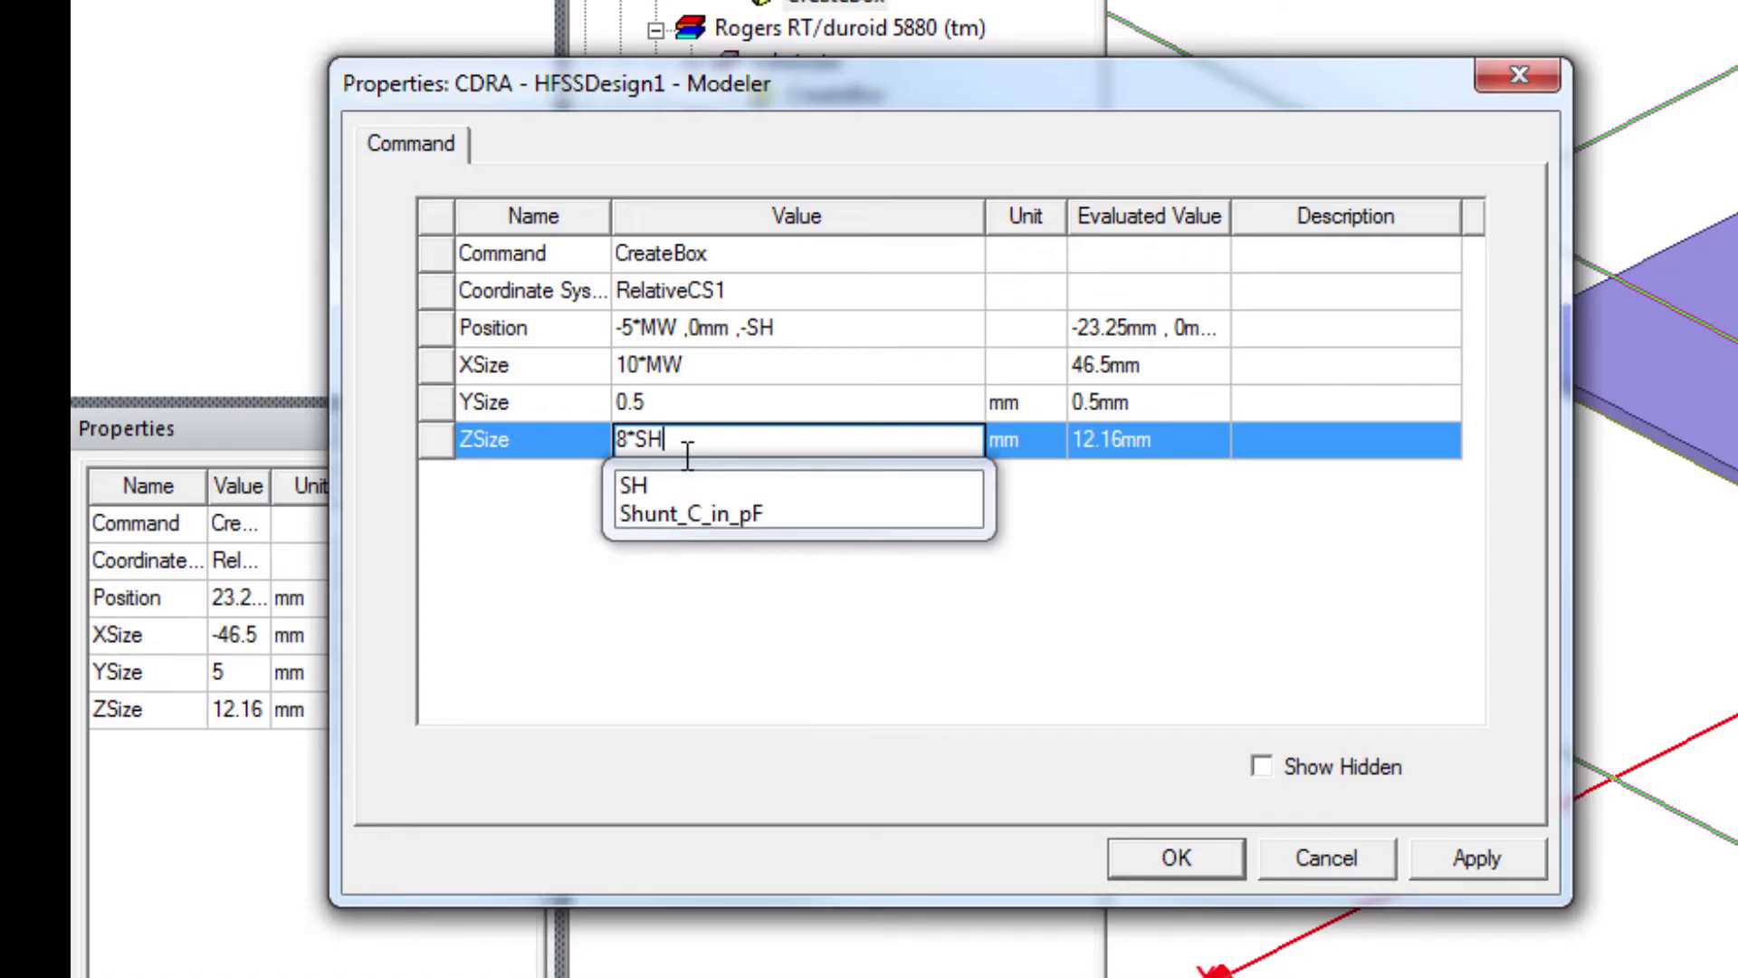
click(721, 568)
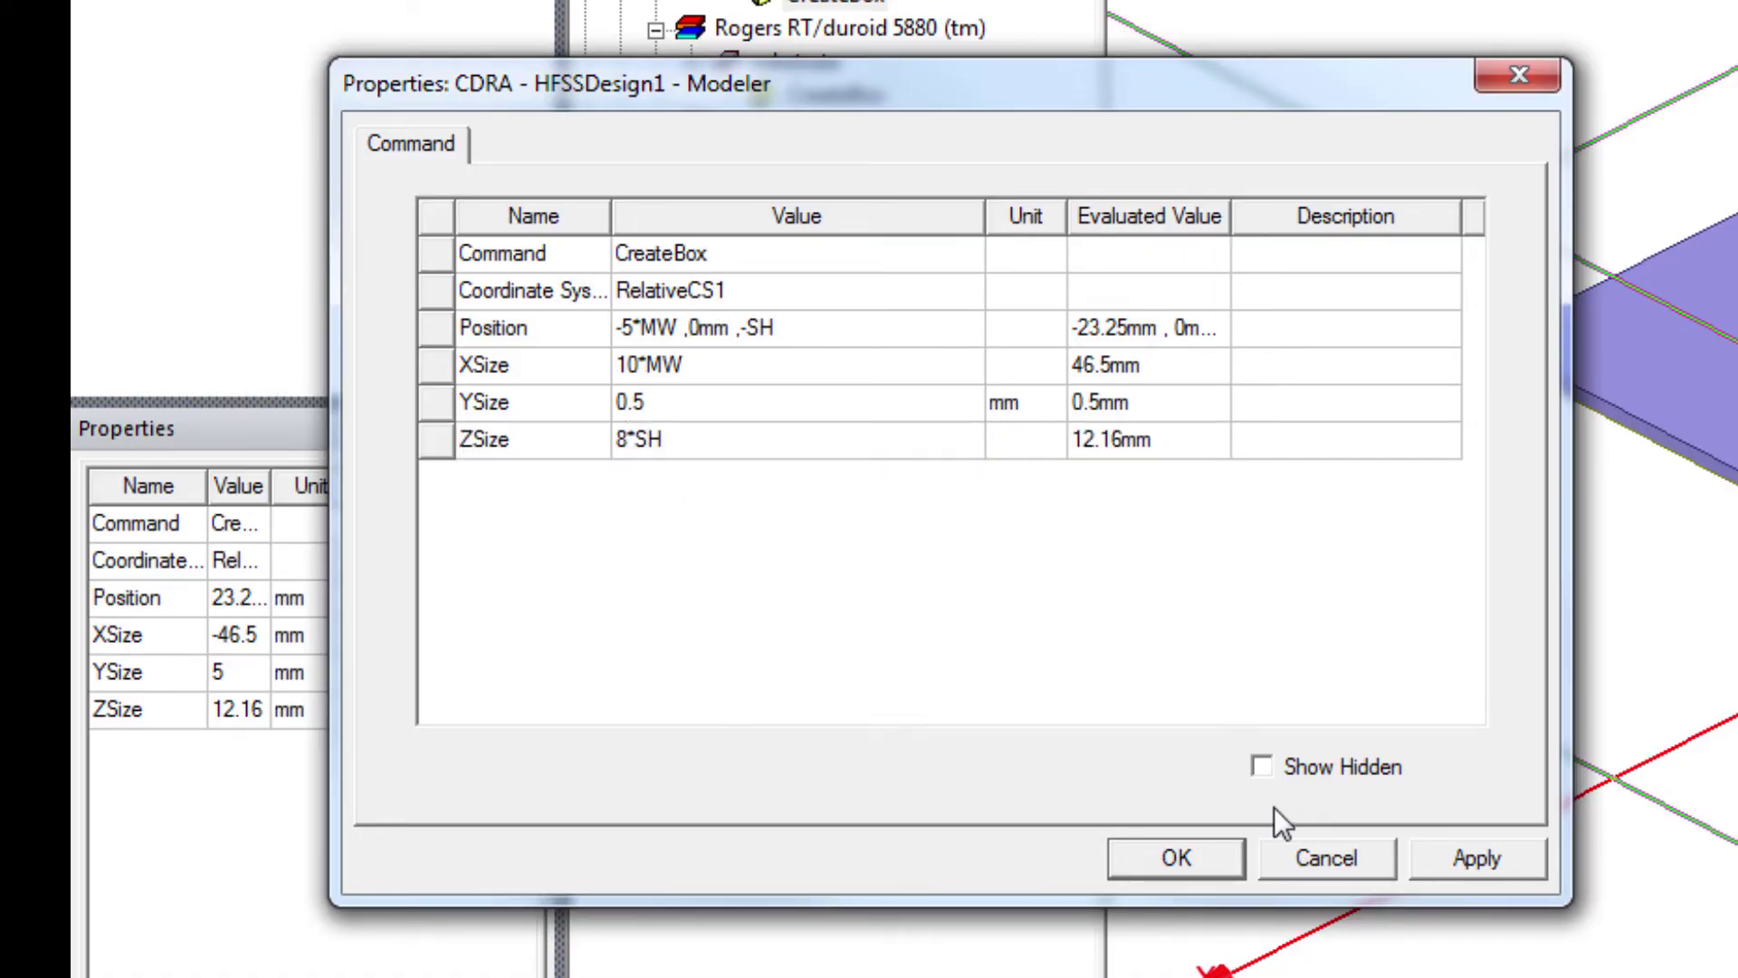
click(1205, 851)
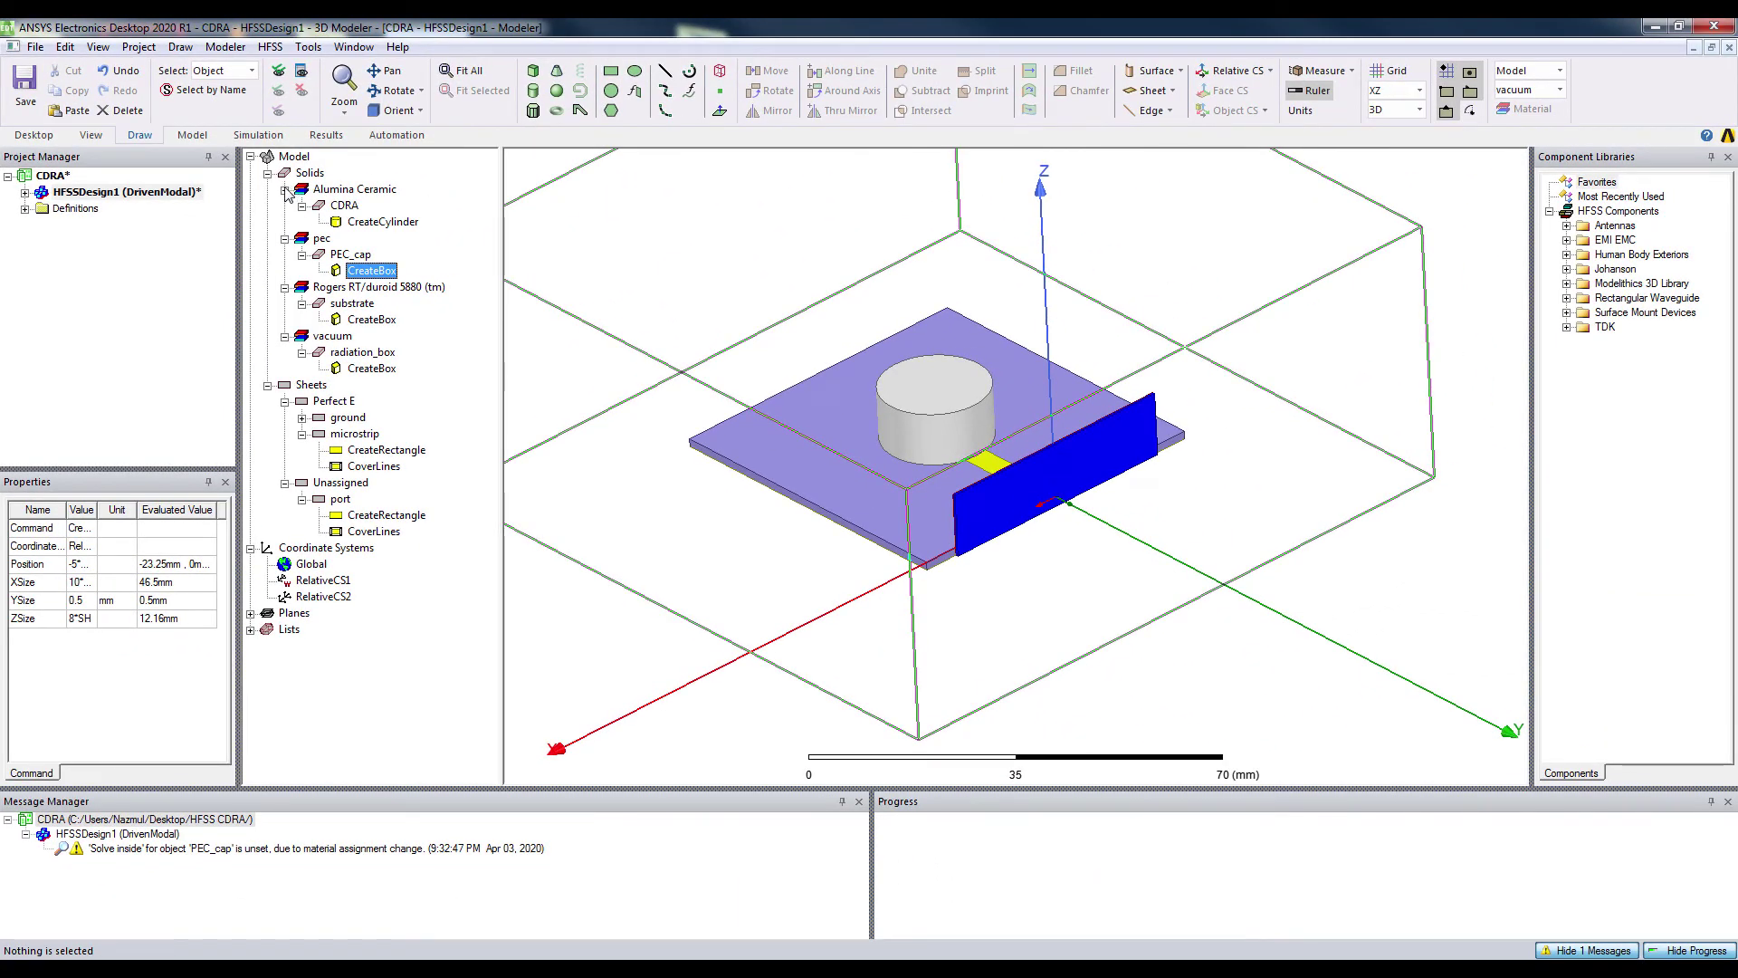
Collapse the solid material groups in the model tree and start a wave port excitation on the port sheet
click(284, 189)
click(284, 205)
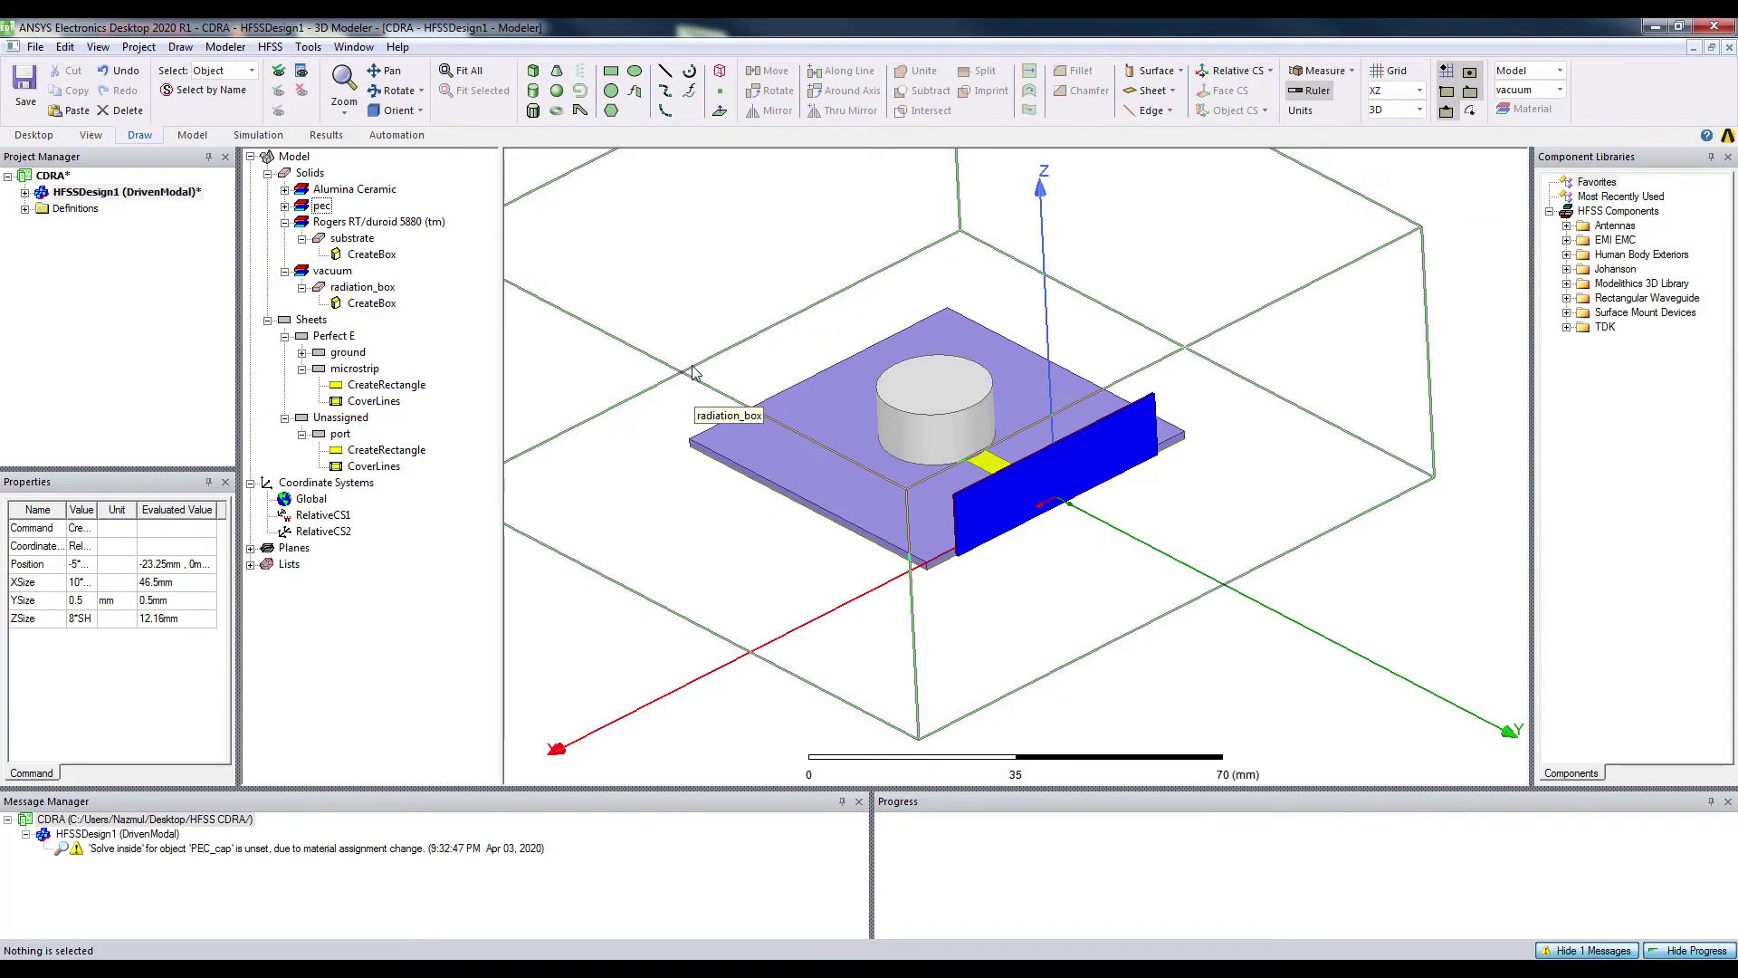
click(285, 222)
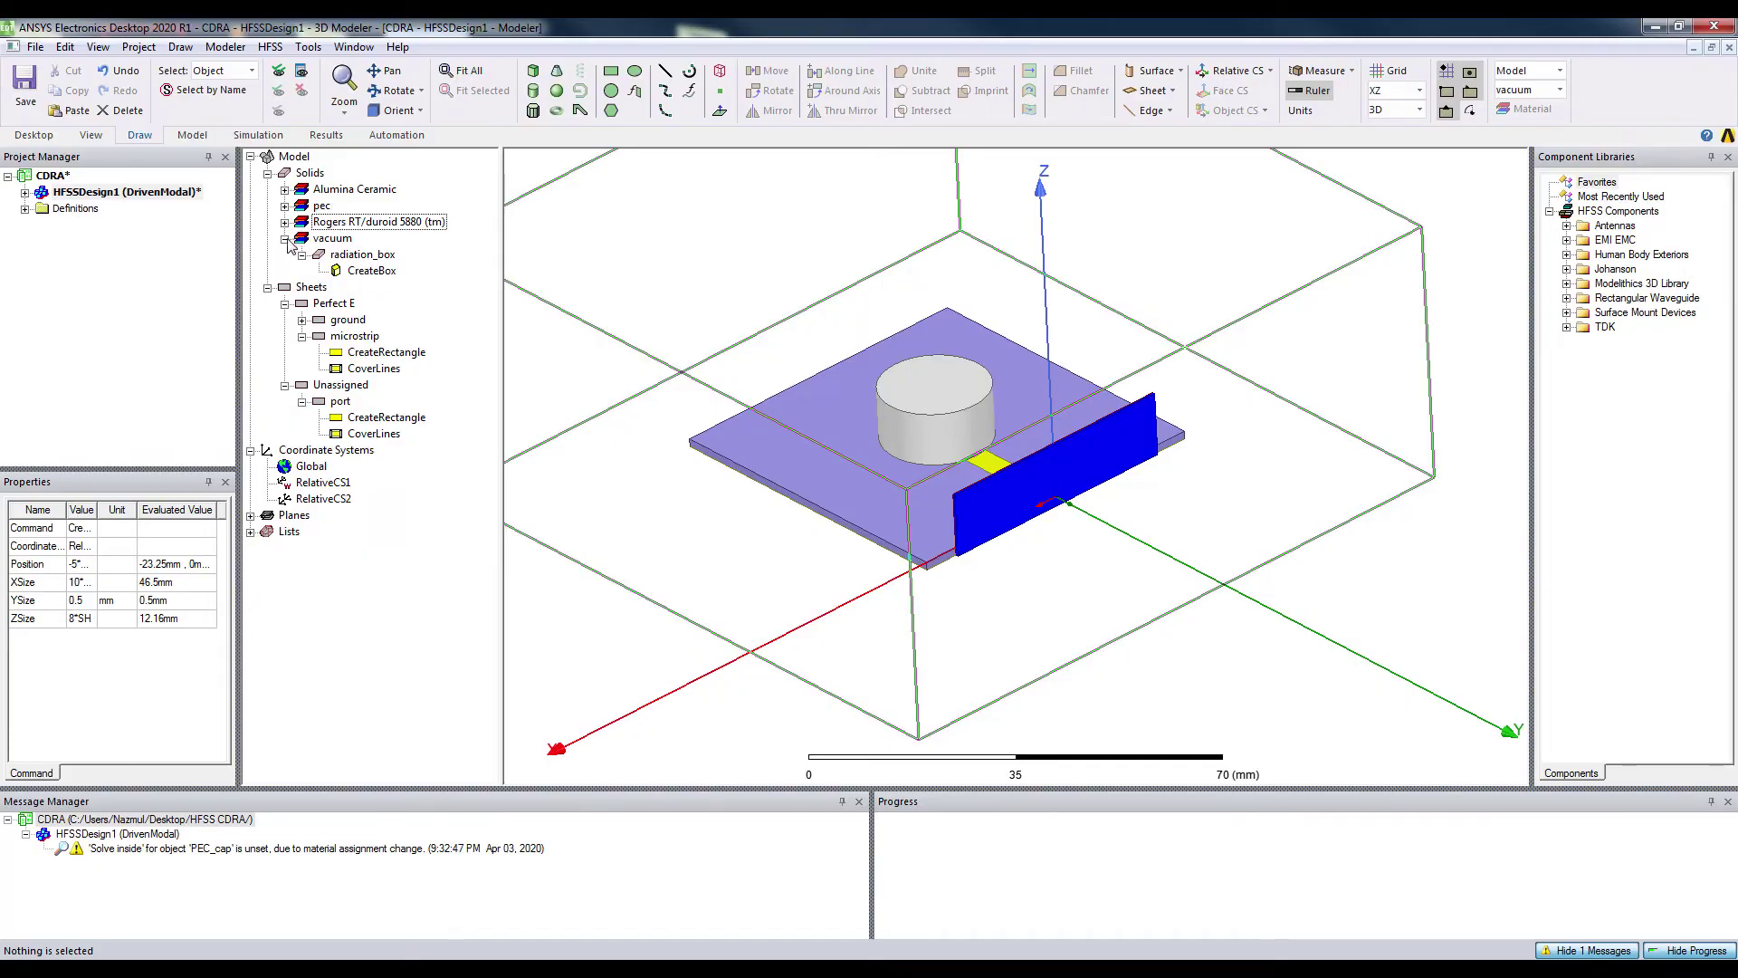
click(286, 239)
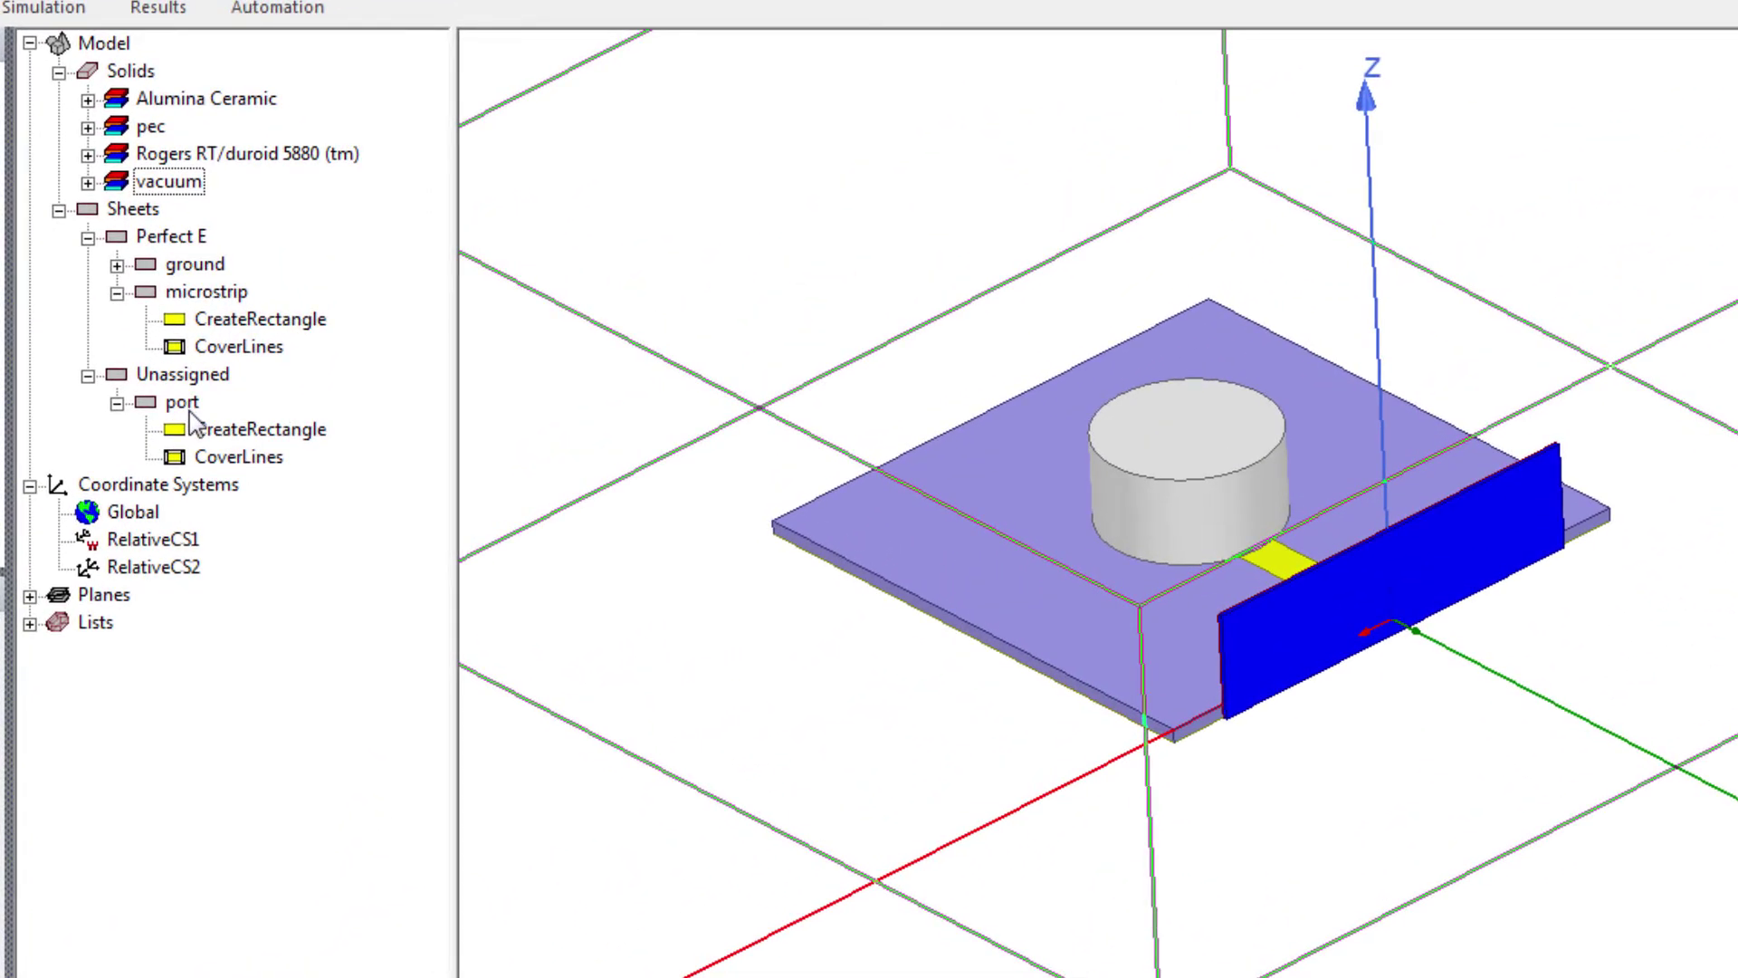
click(190, 409)
click(177, 404)
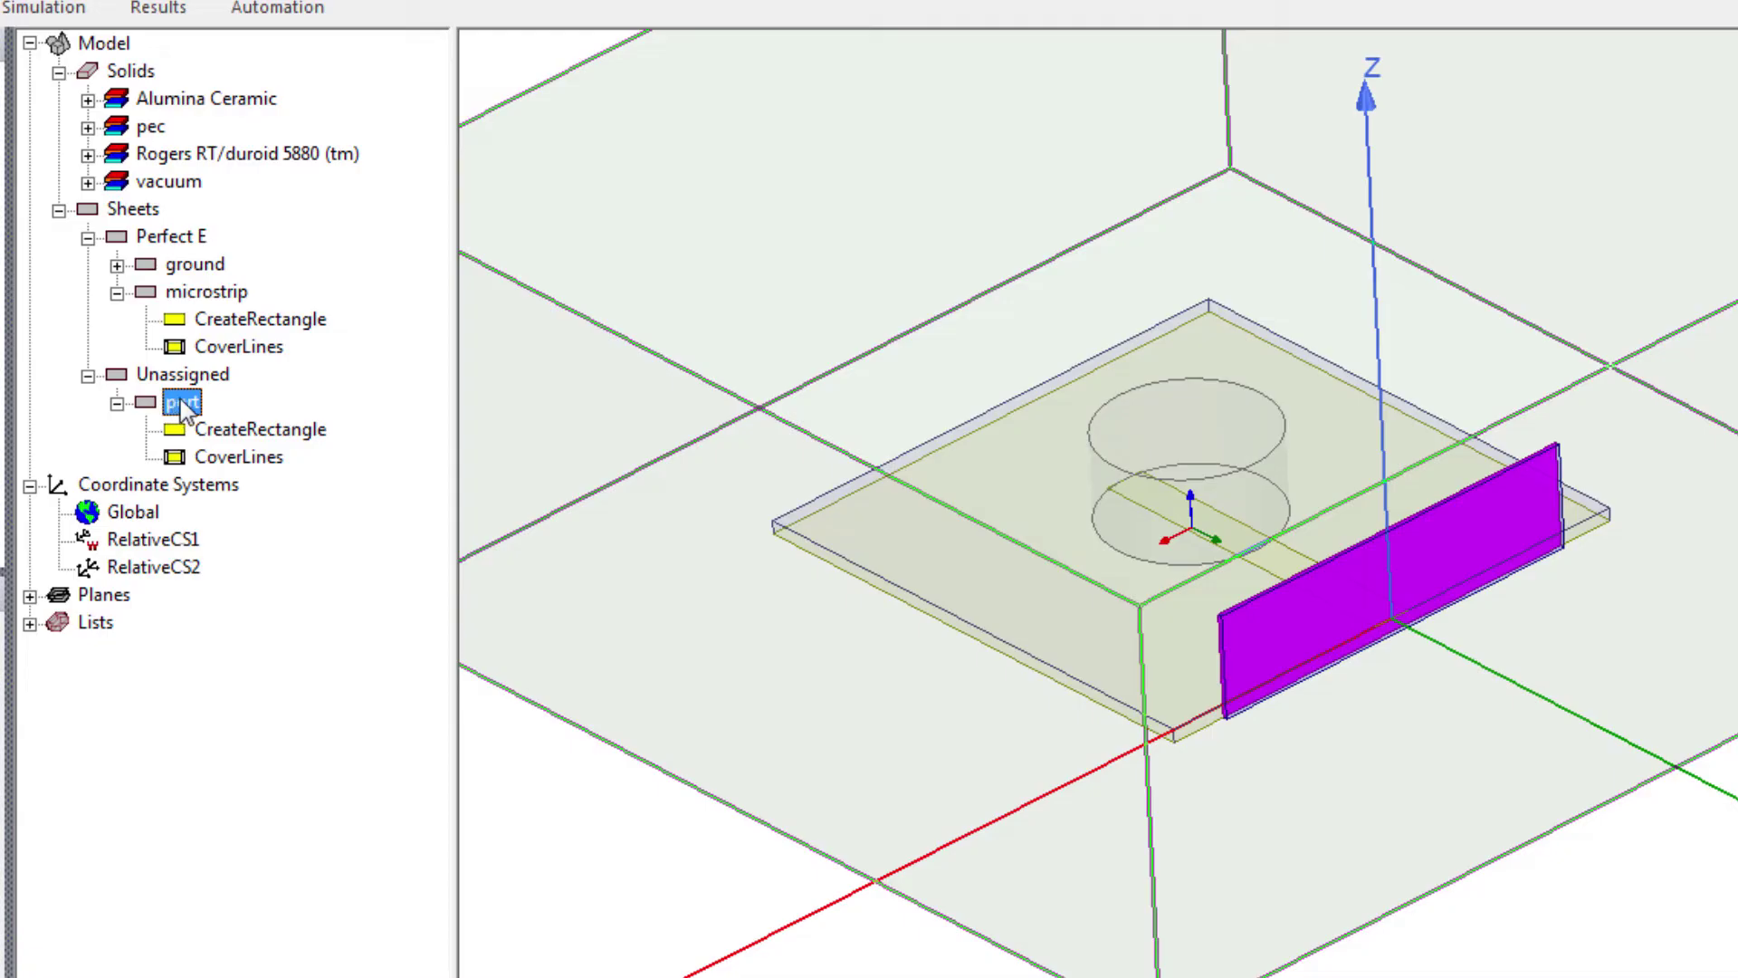
right_click(191, 404)
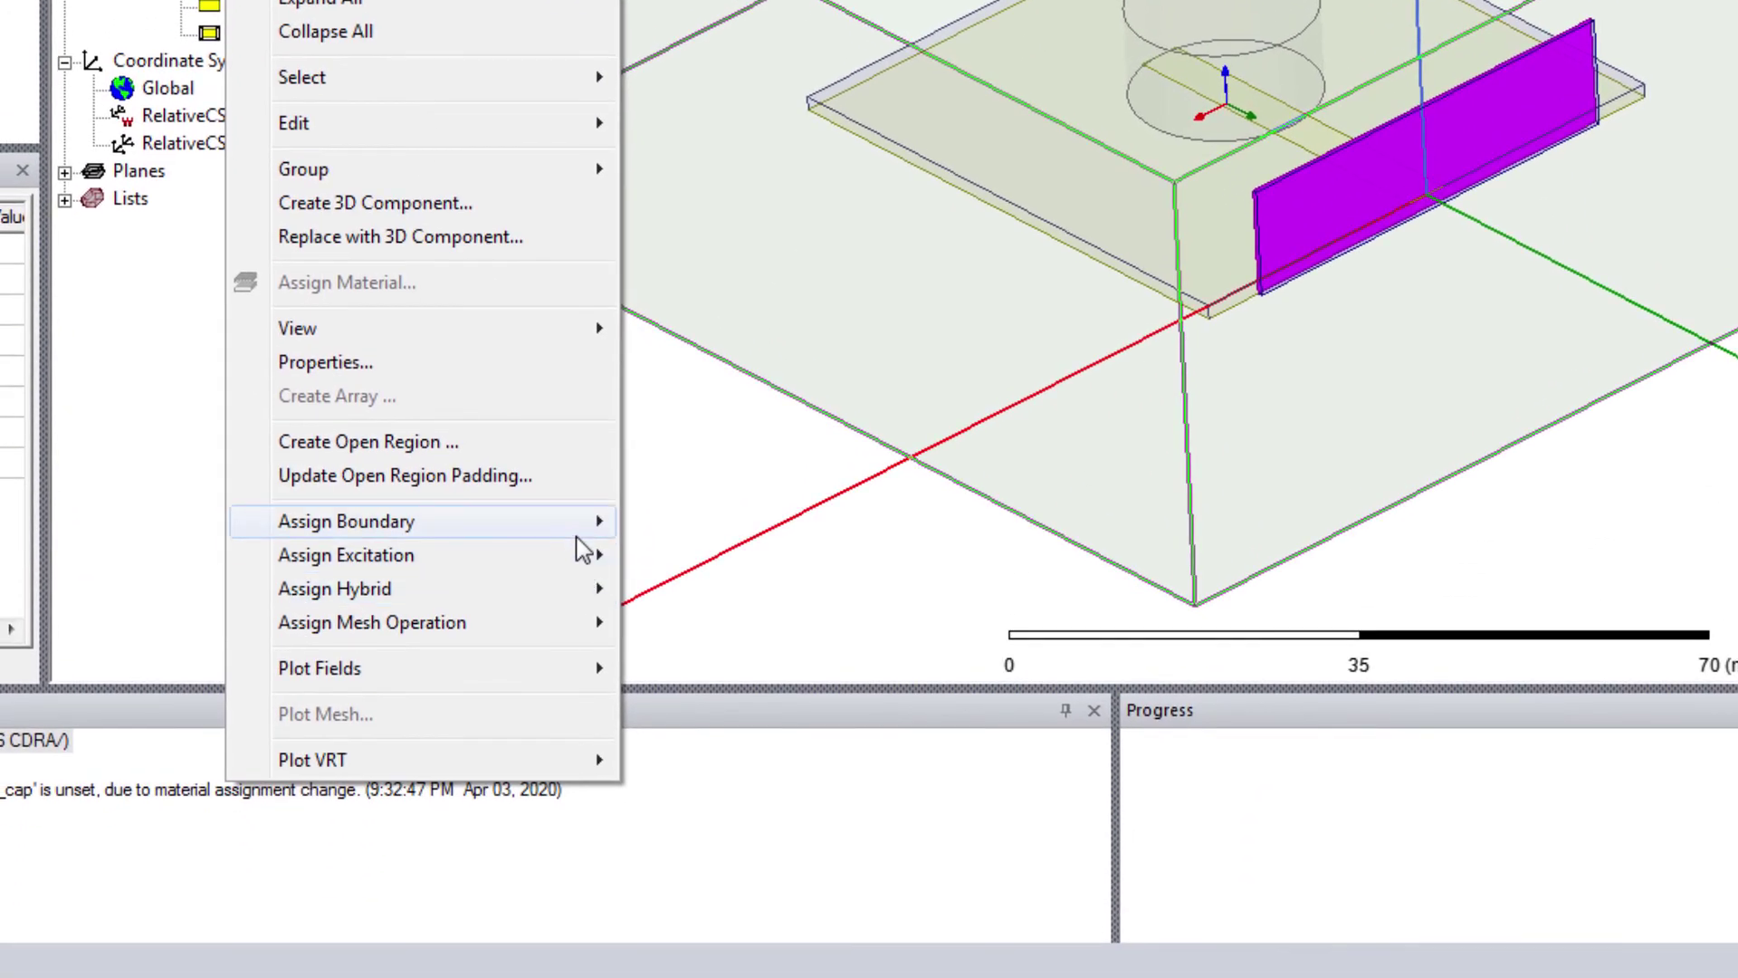
mouse_move(547, 970)
mouse_move(582, 556)
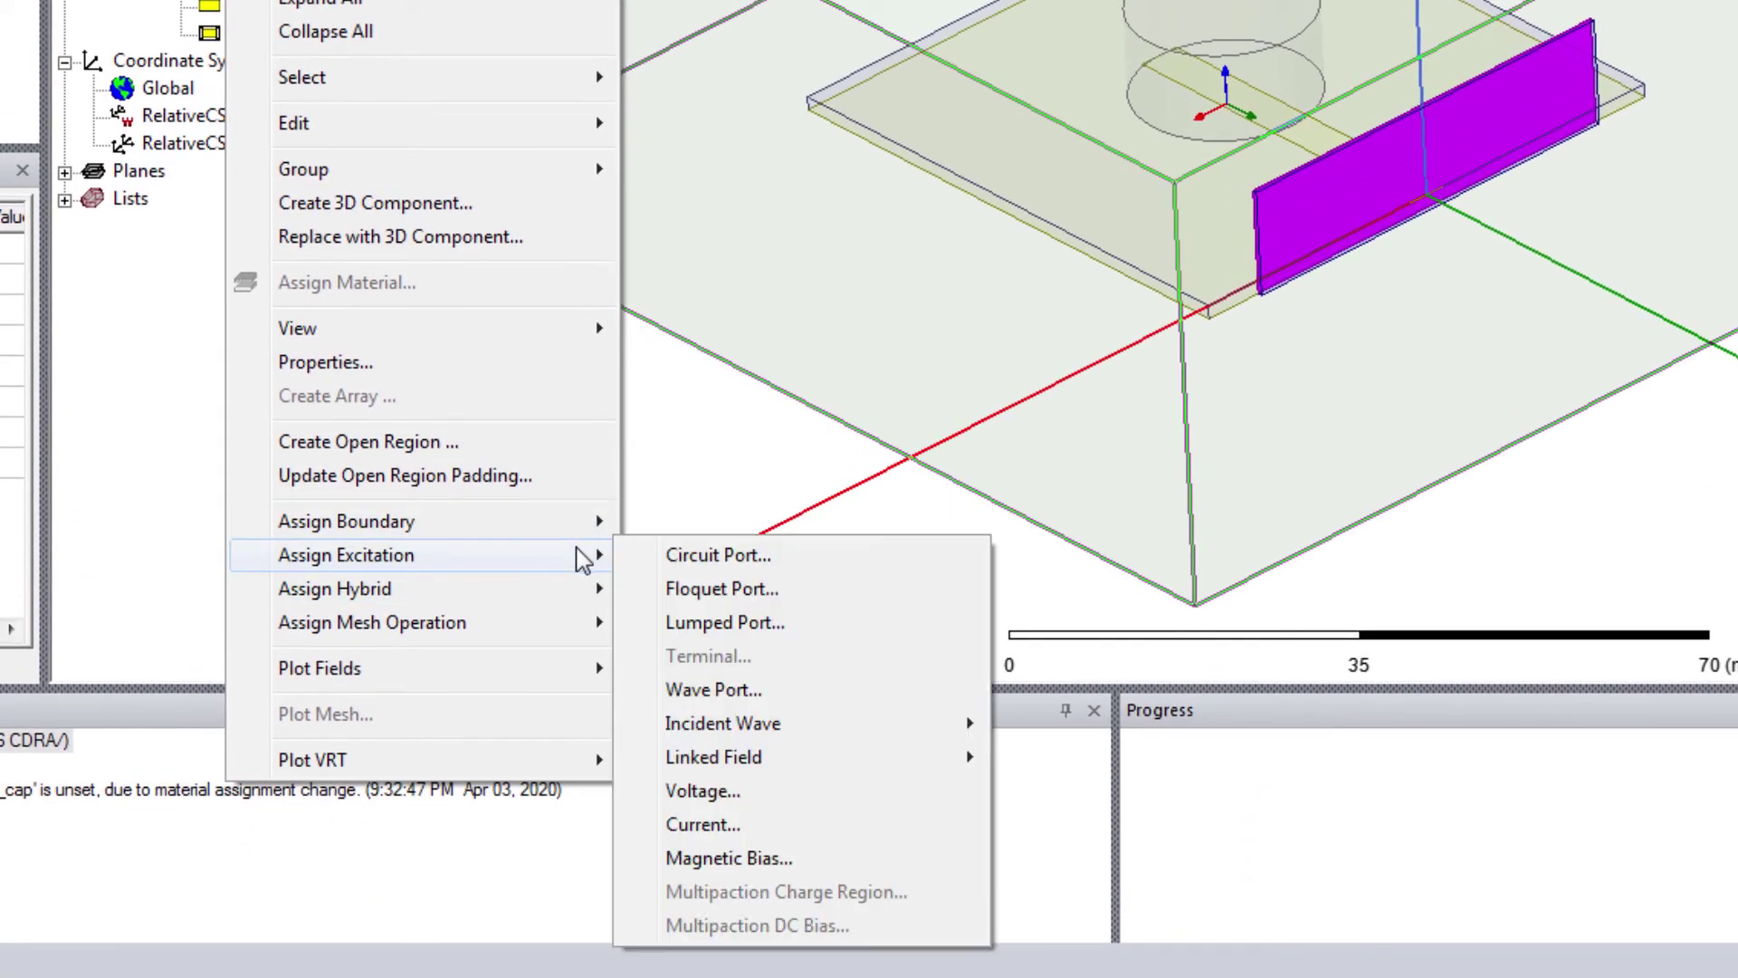
click(714, 690)
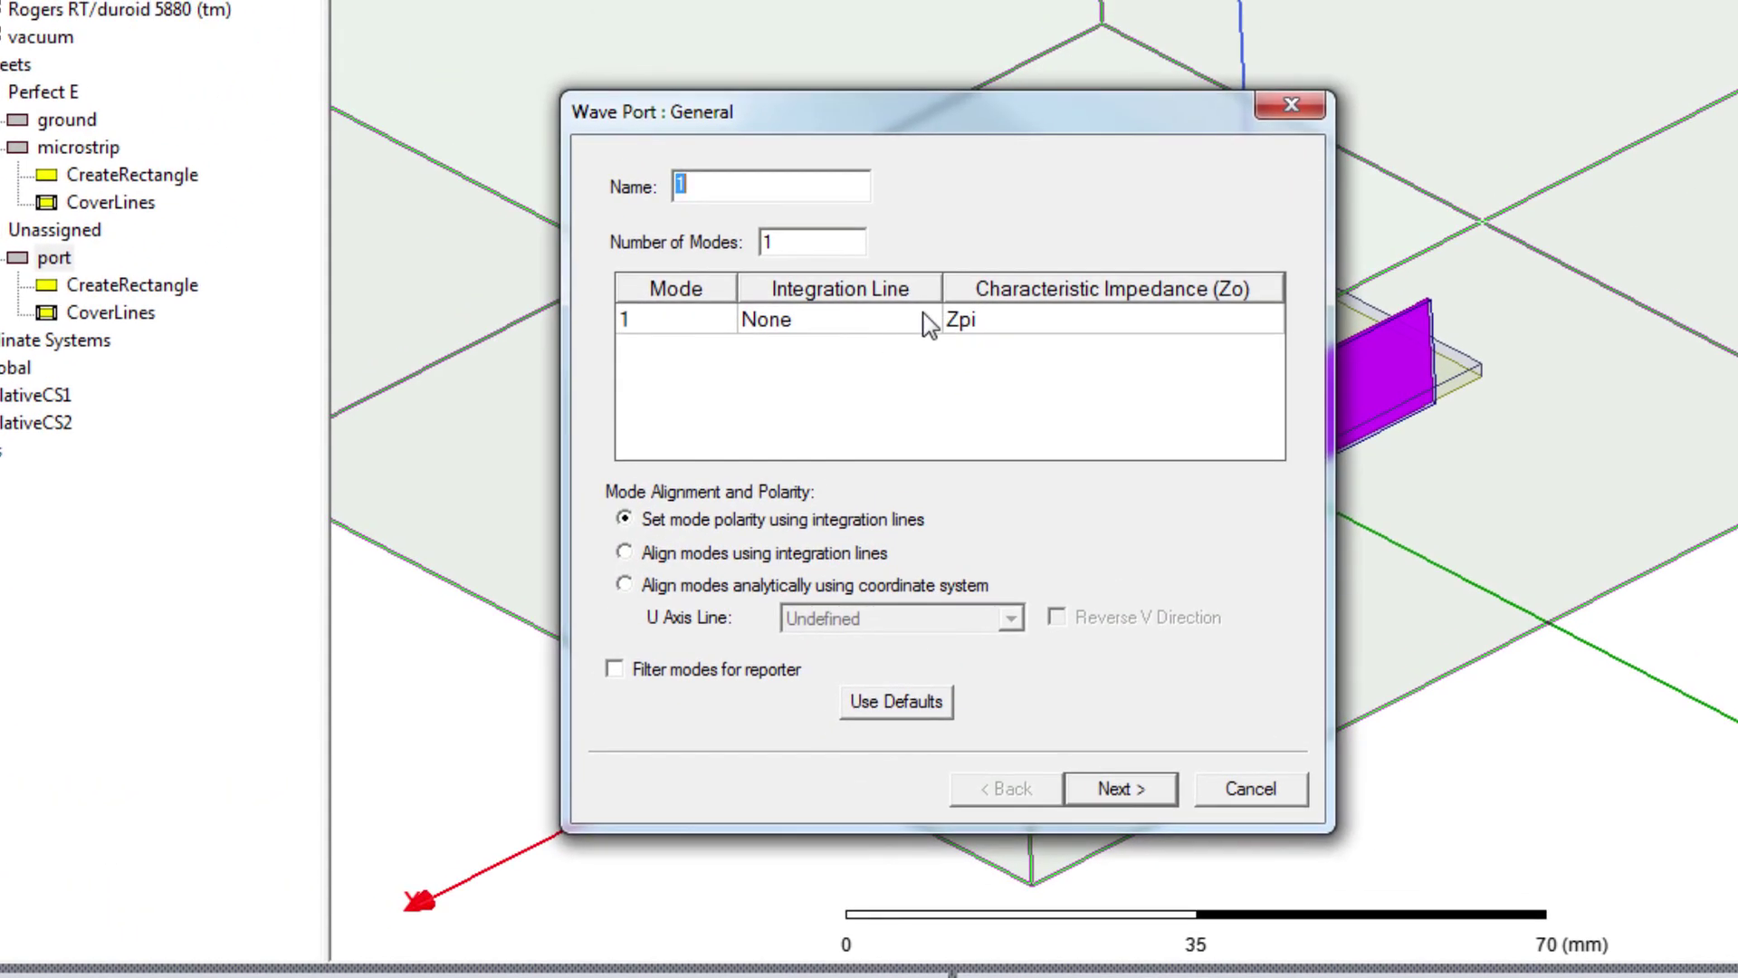
Define mode 1's integration line from the port sheet's lower edge up to the relative coordinate origin at the microstrip
click(910, 335)
click(904, 377)
scroll(1304, 512, down, 1)
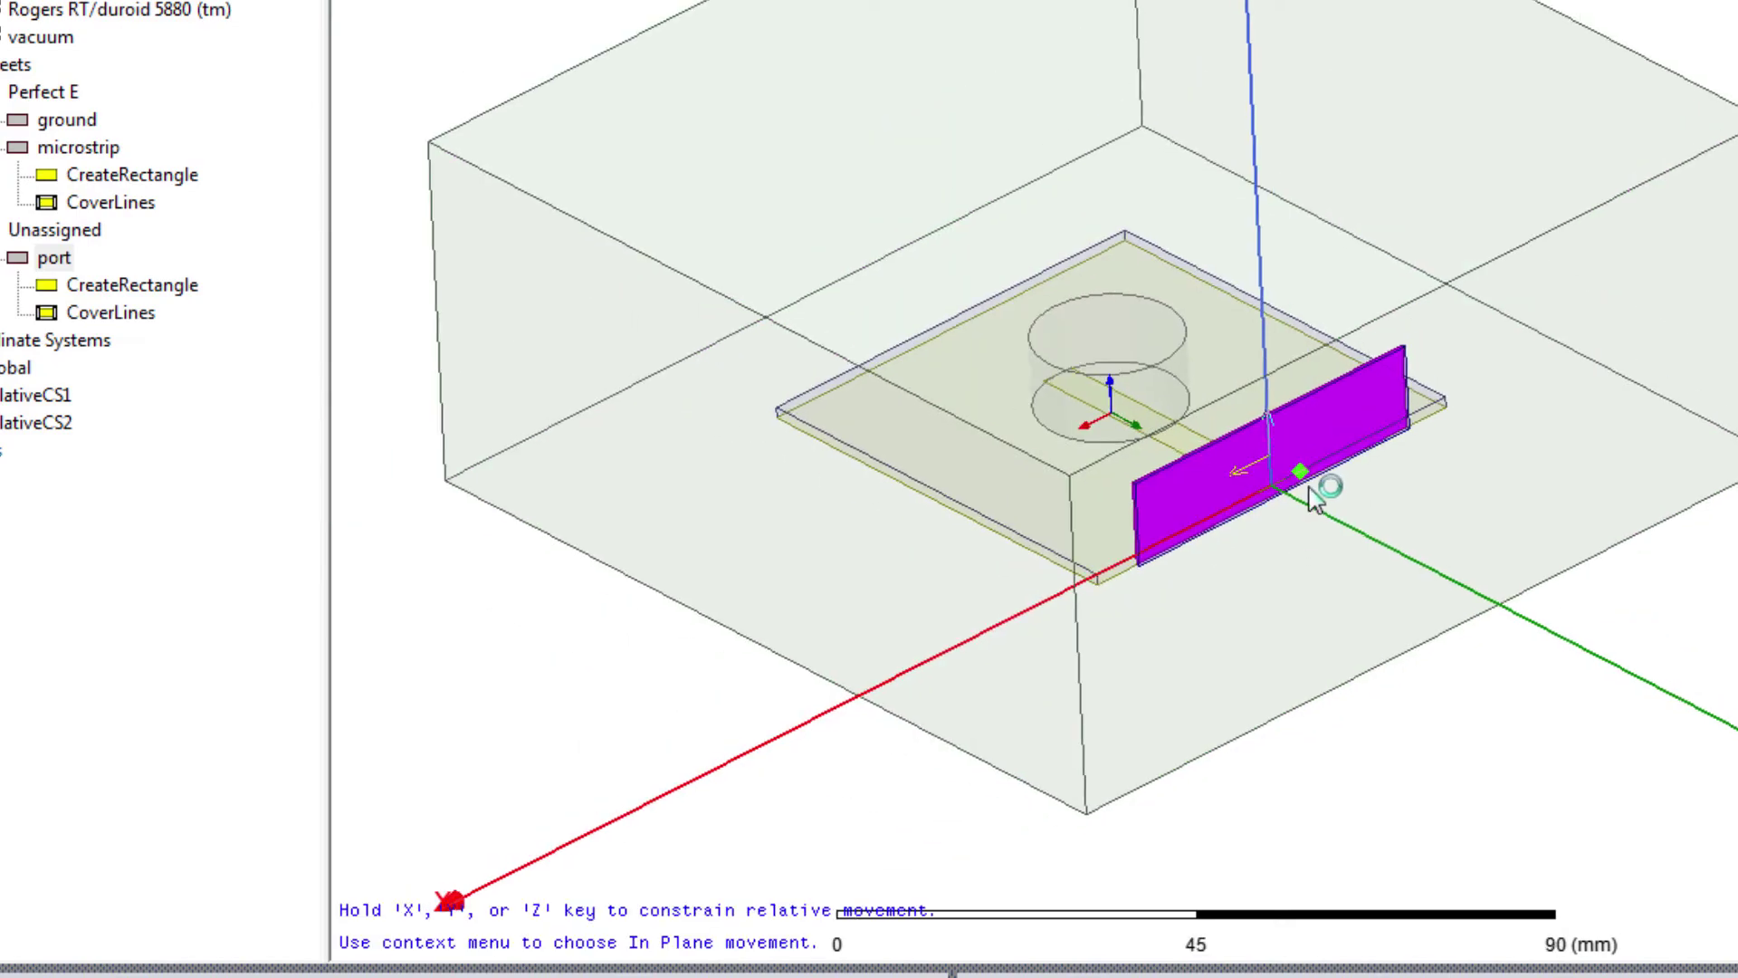
scroll(1292, 504, up, 4)
scroll(1290, 469, up, 6)
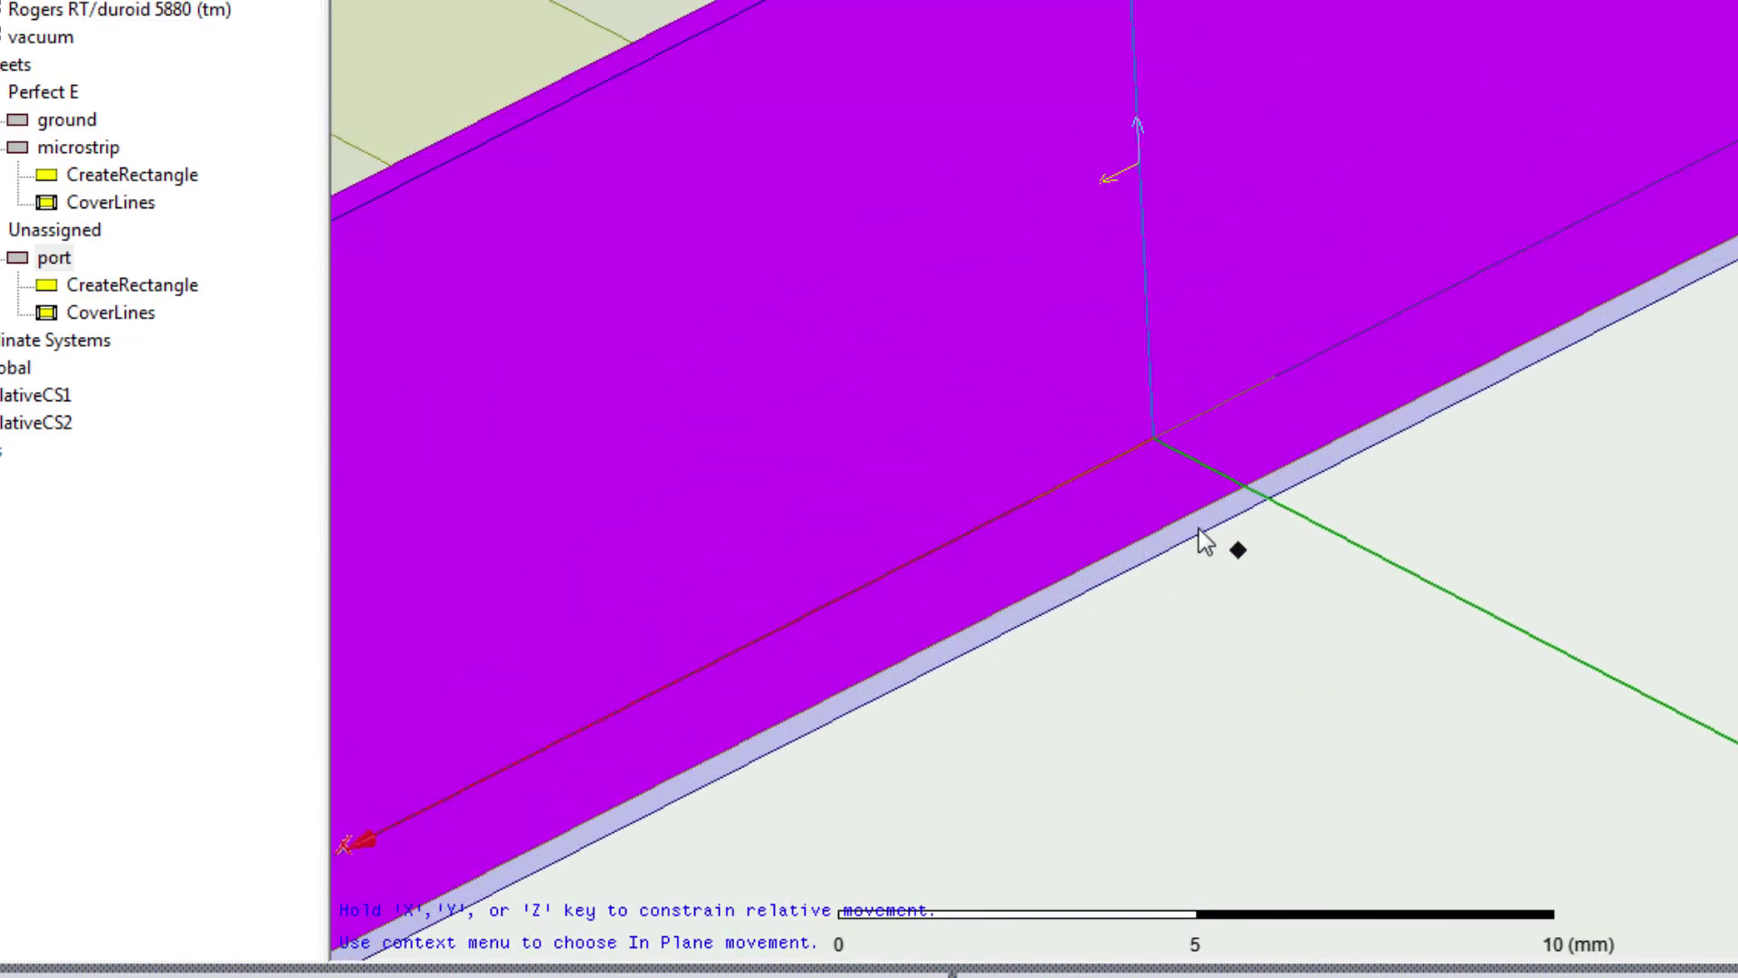
scroll(1183, 510, up, 4)
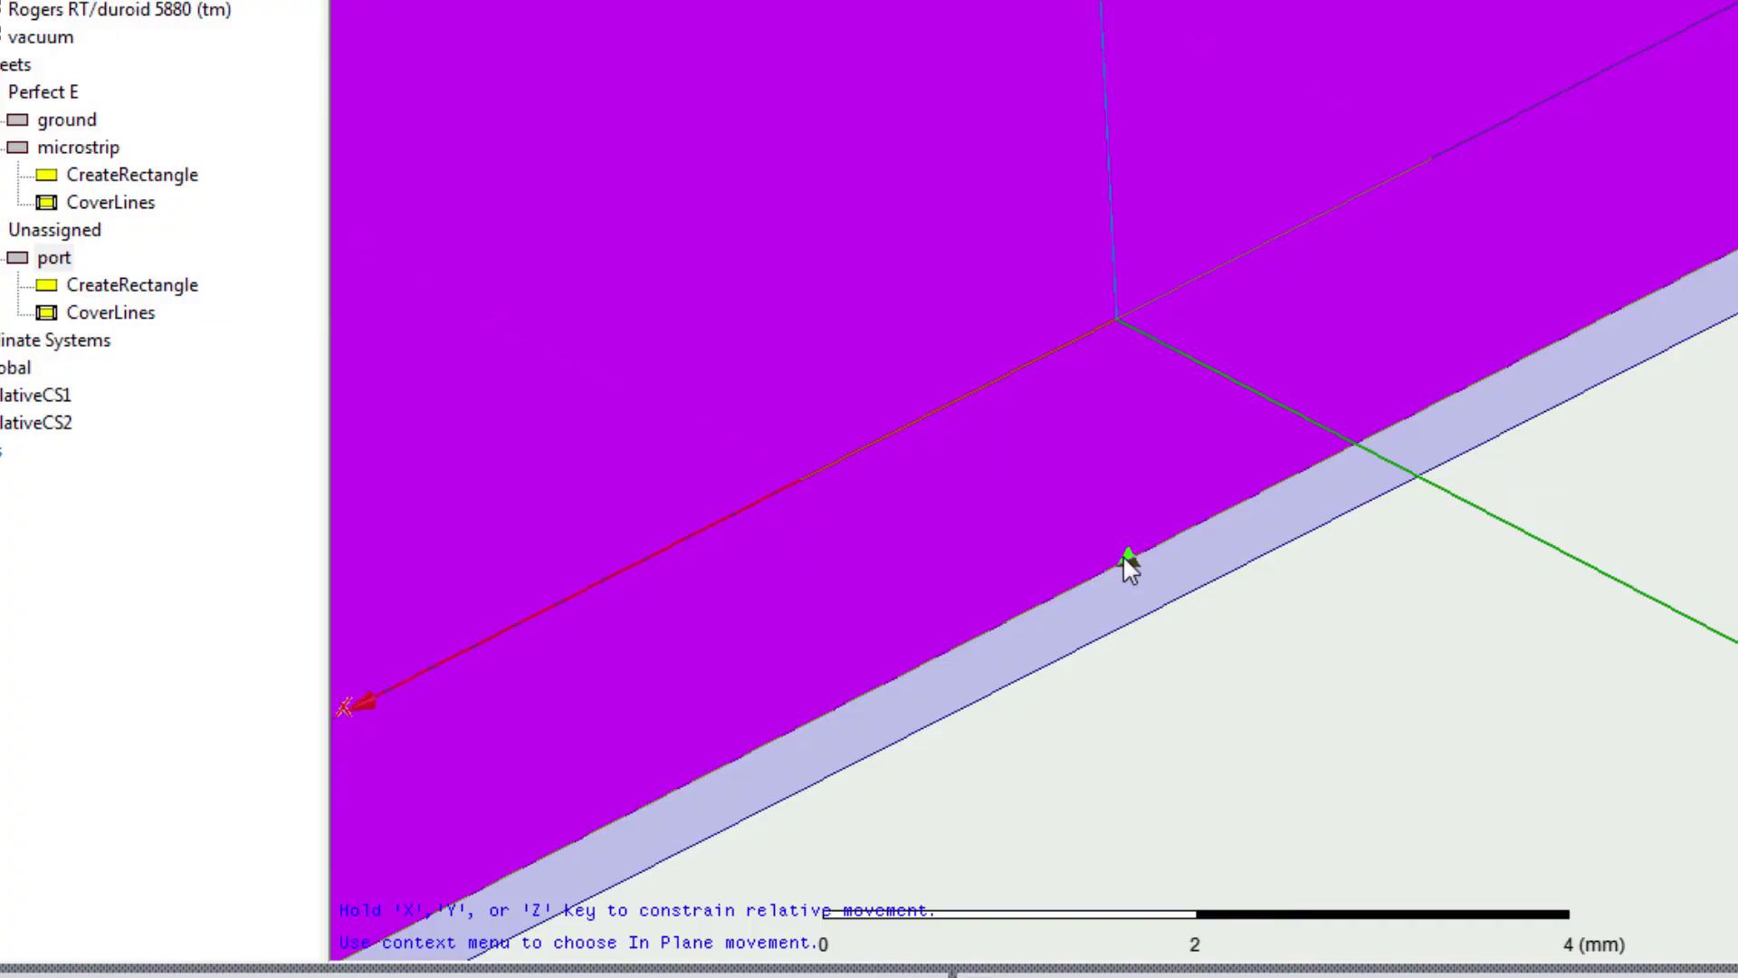
click(1125, 557)
click(1121, 320)
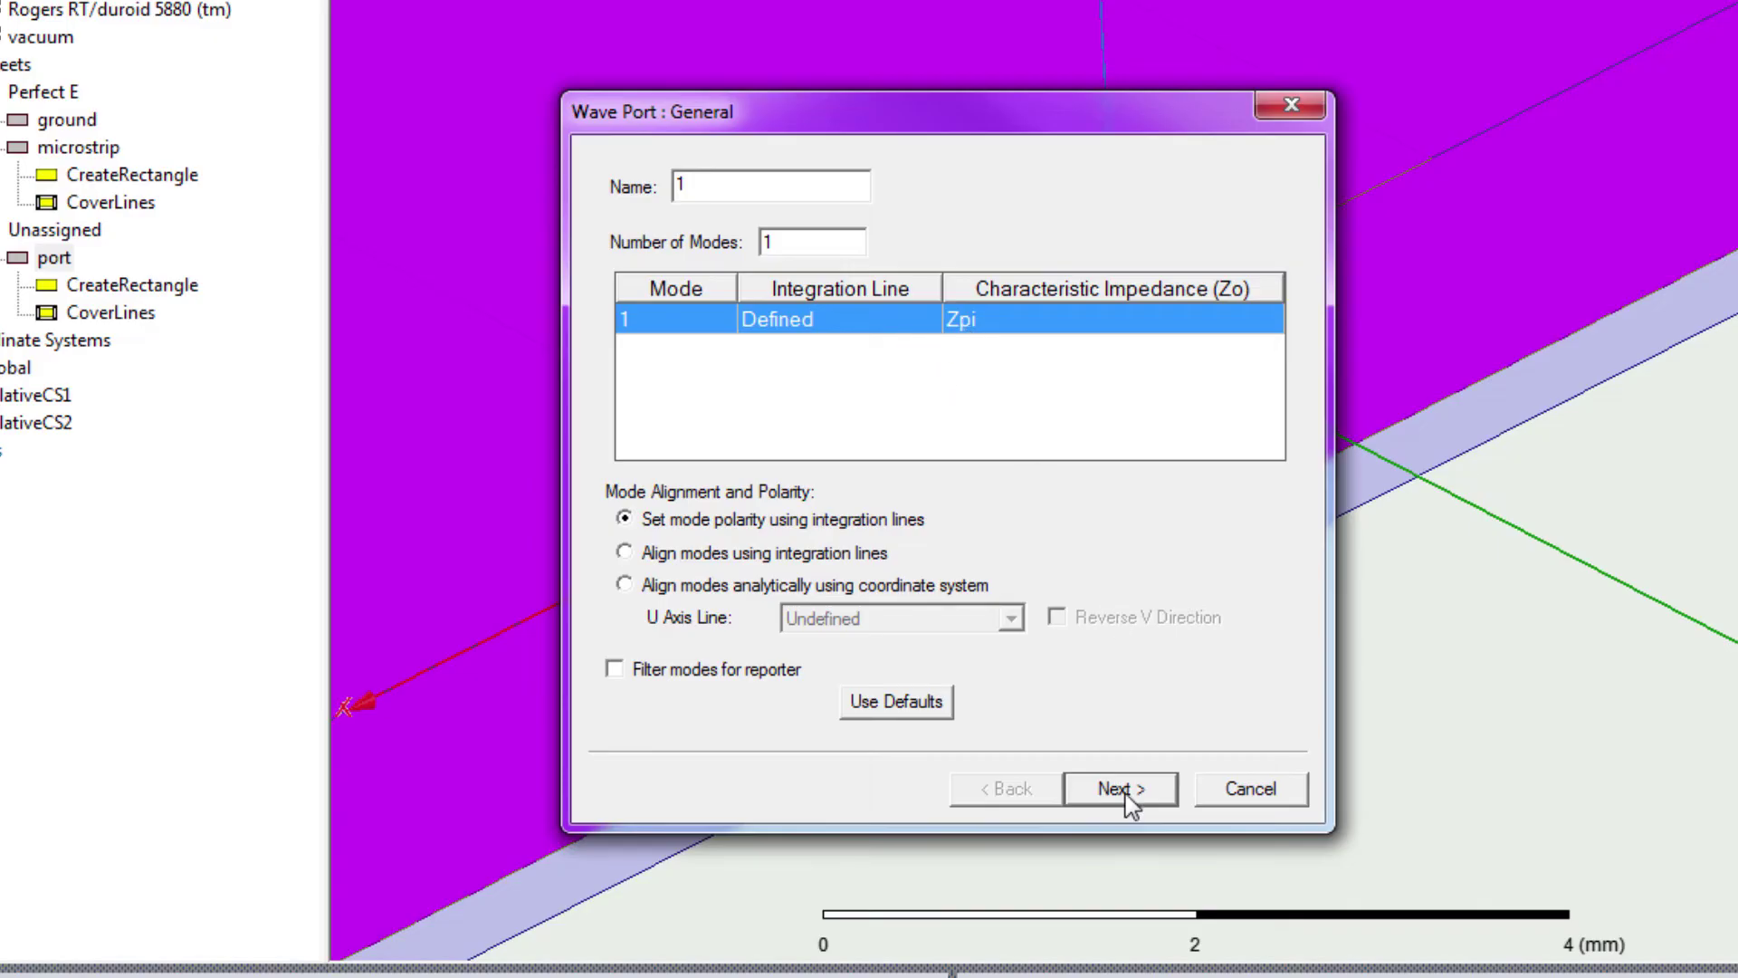
Renormalize all modes of the wave port to 50 ohm and finish the port definition
click(1121, 789)
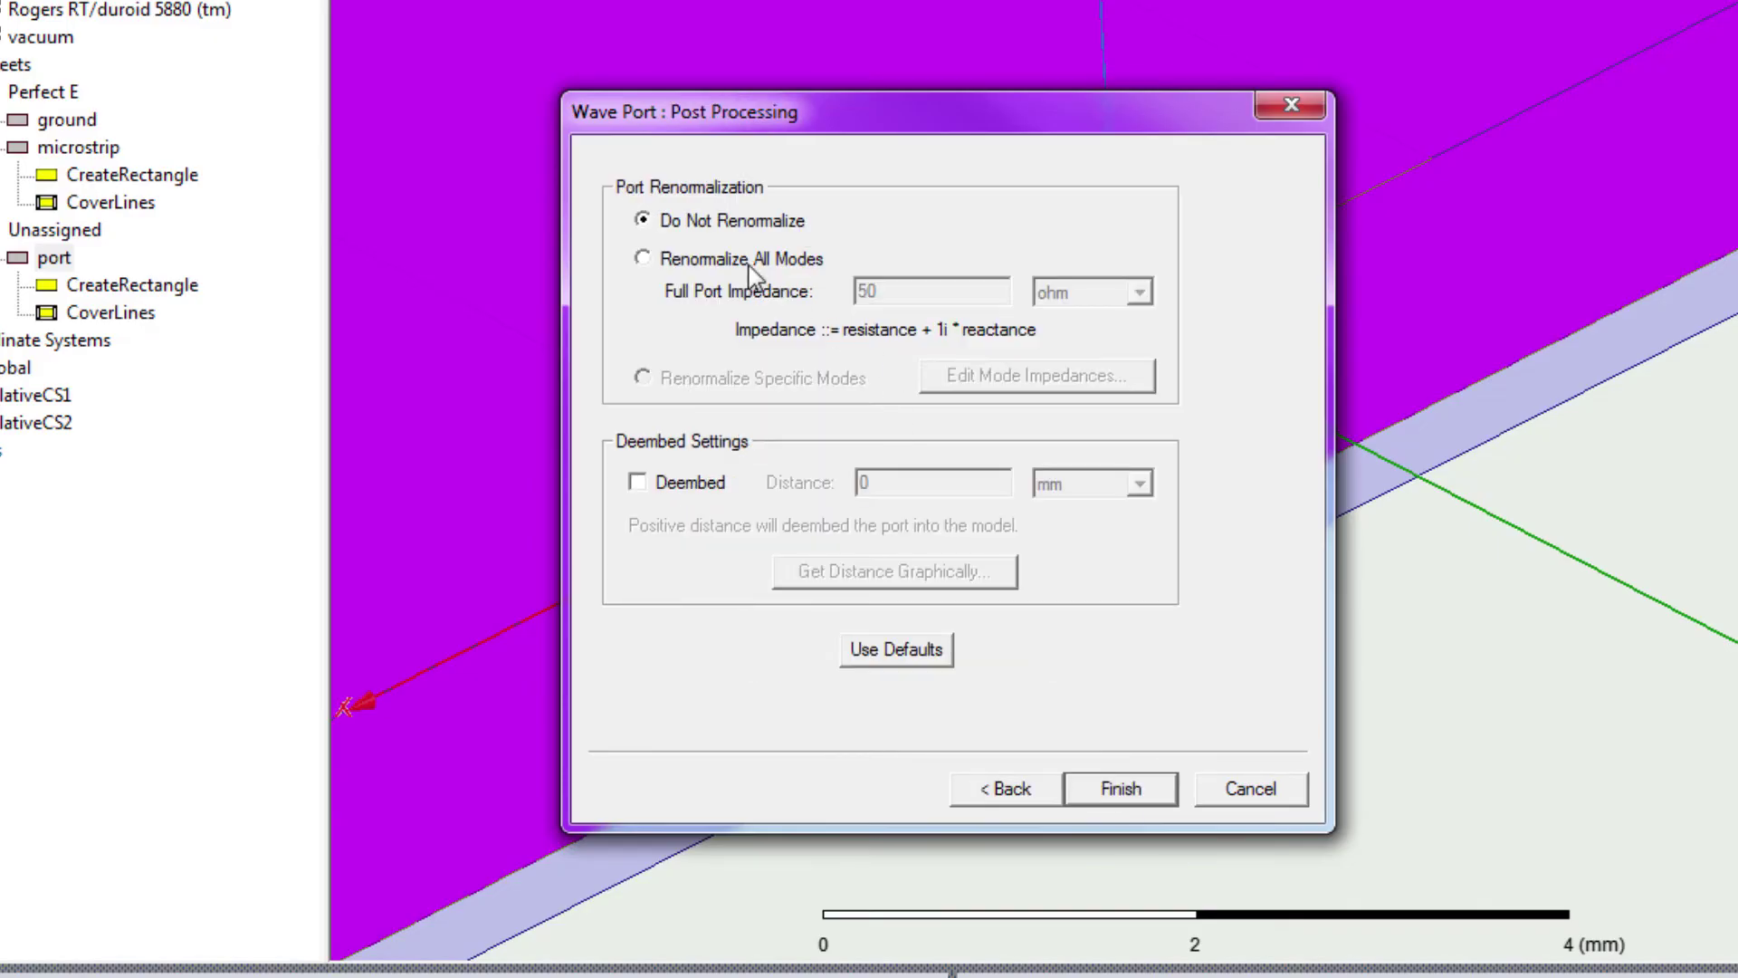
click(725, 263)
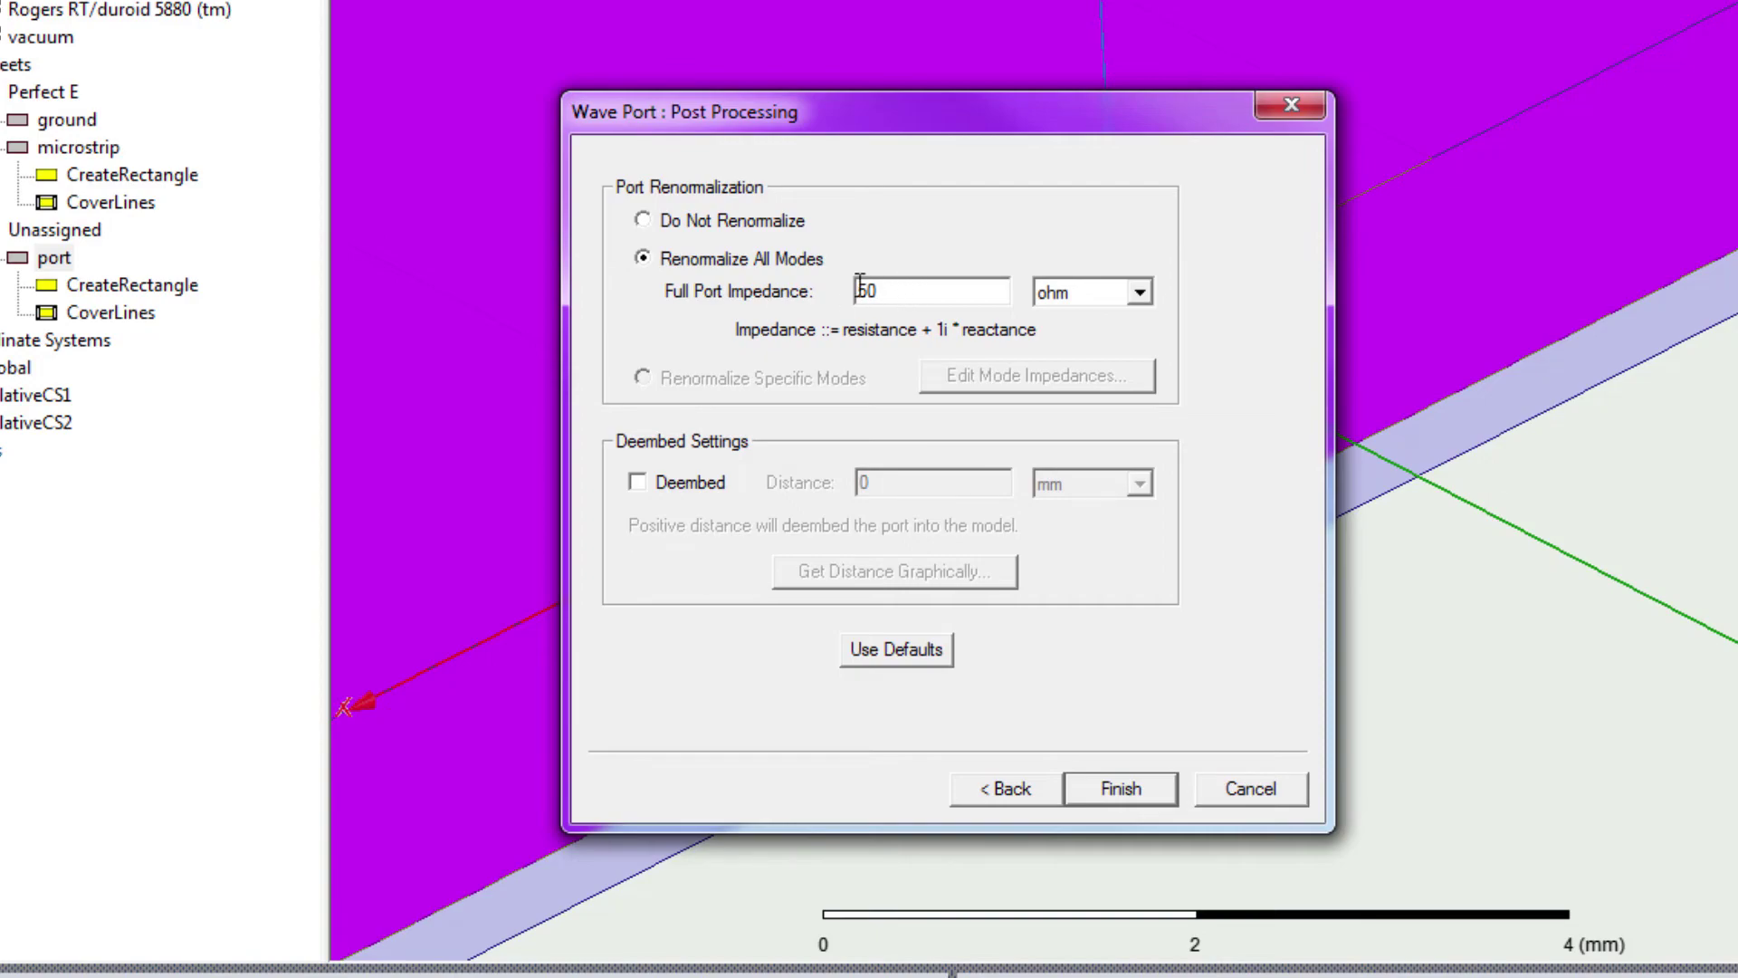
click(1122, 801)
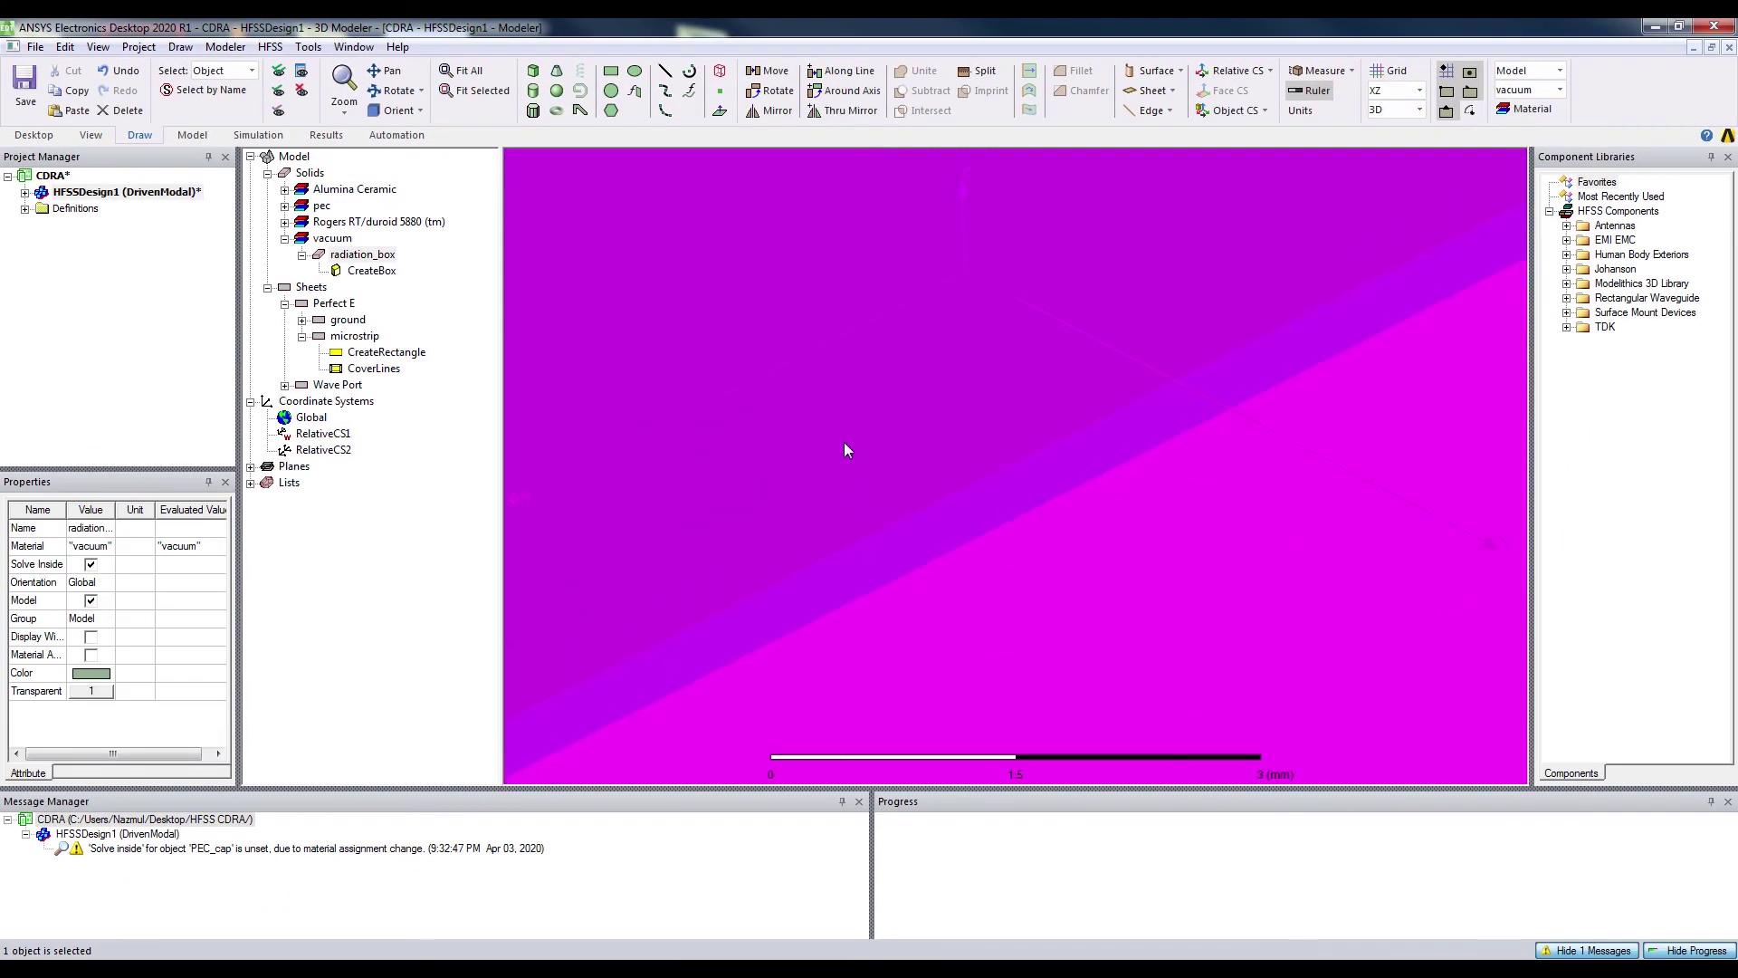
Review the PerfE1, PerfE2 and Rad1 boundaries and wave port excitation 1 on the whole antenna model
scroll(846, 450, down, 10)
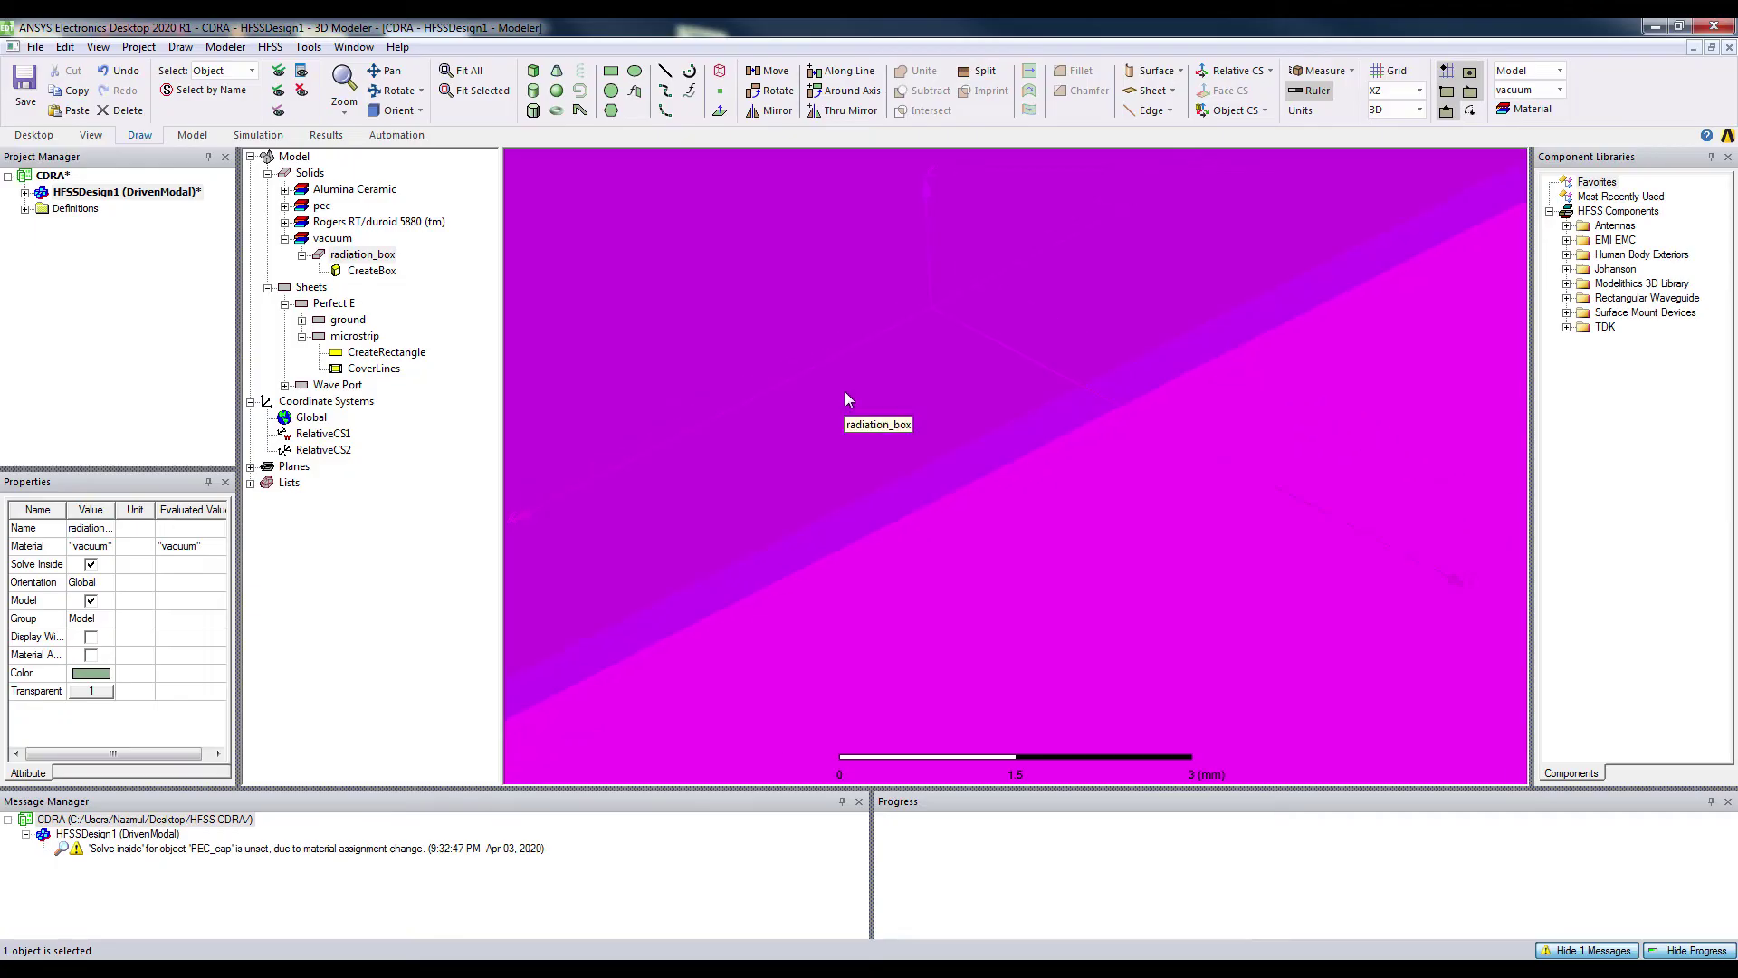
scroll(868, 422, down, 10)
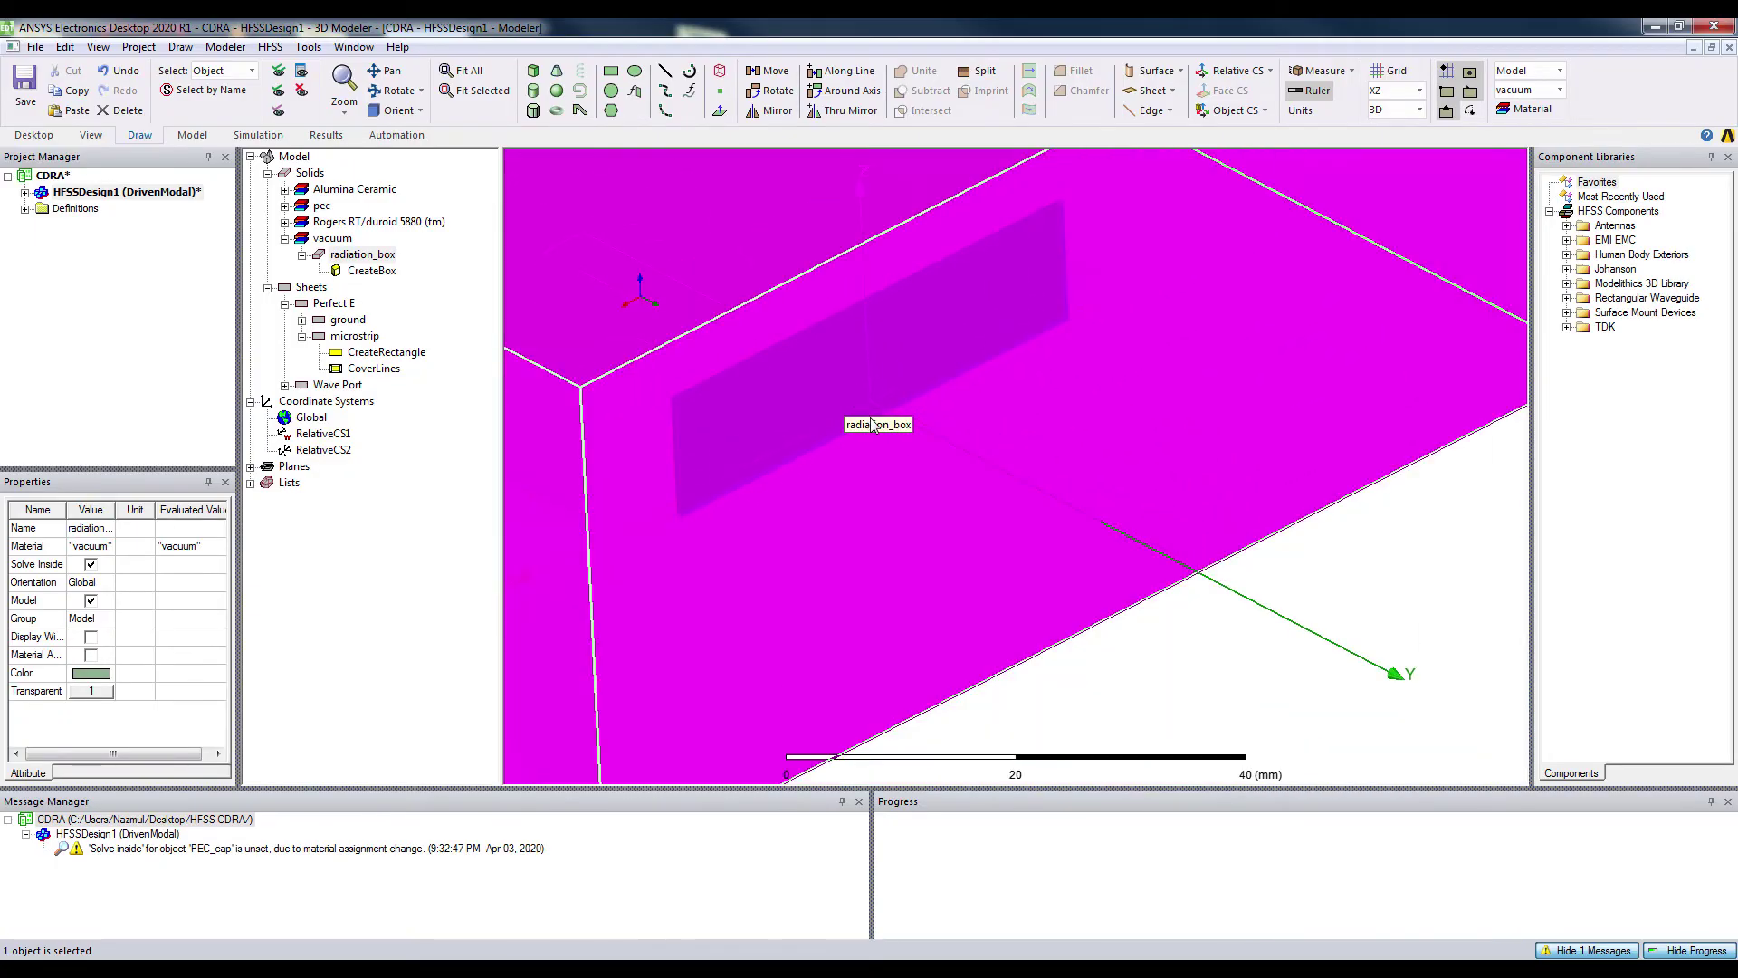
click(1056, 660)
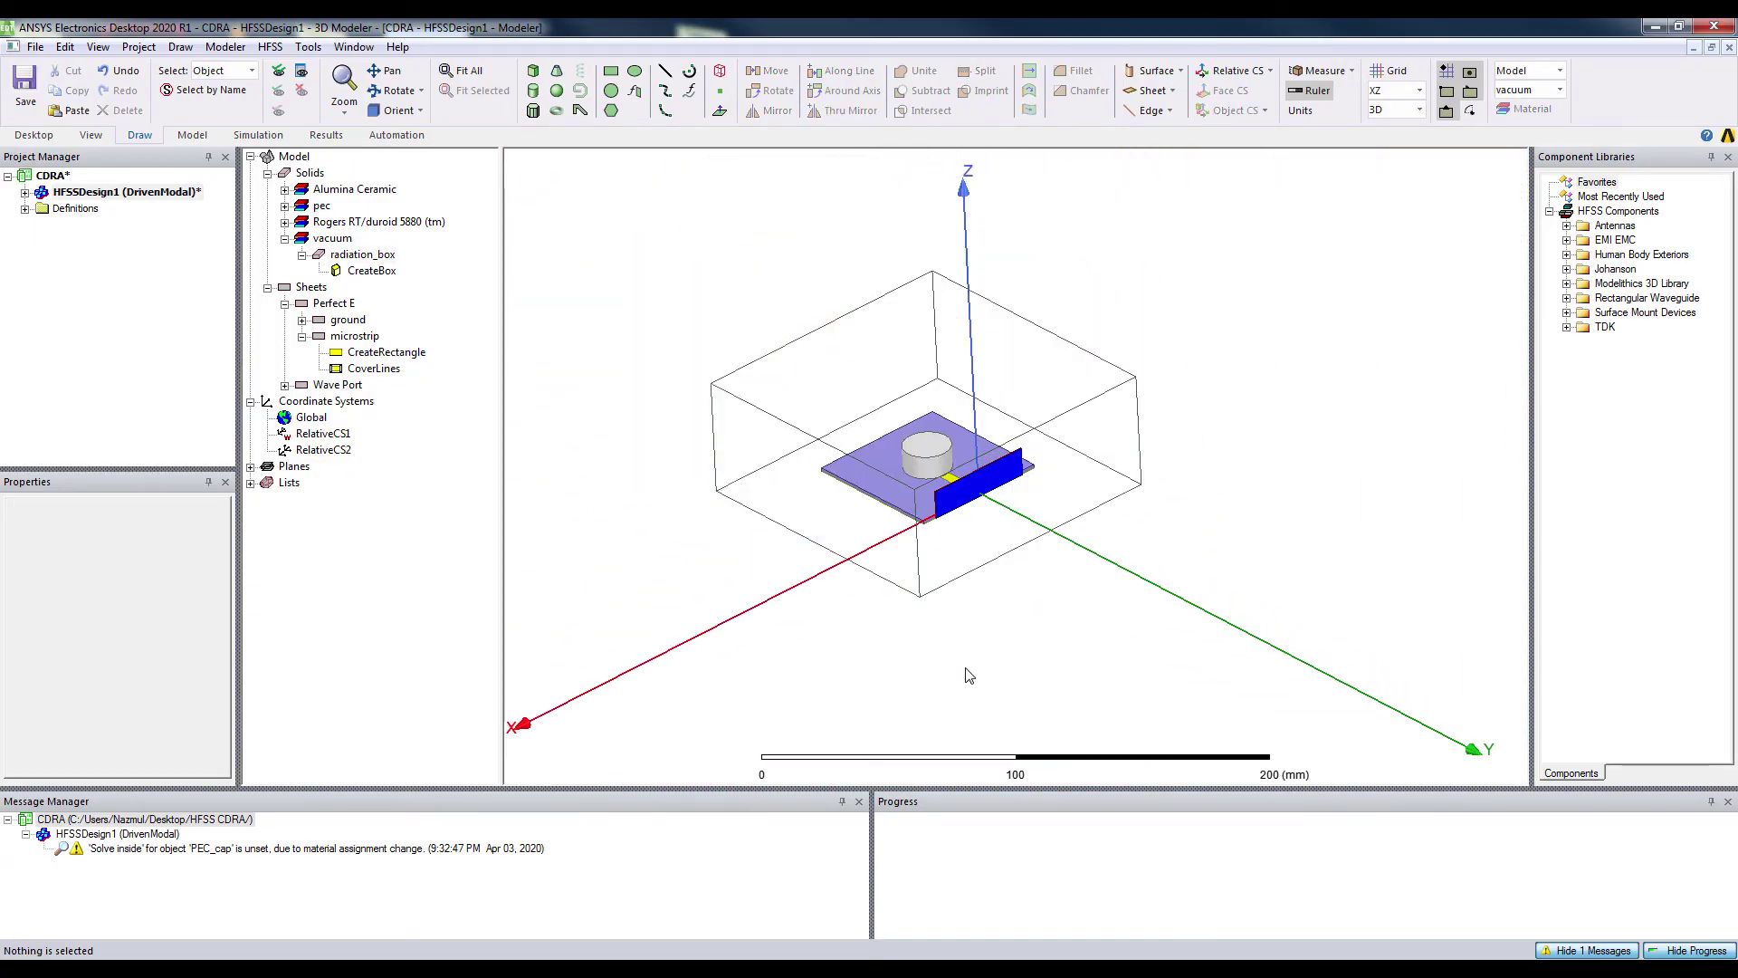
click(394, 90)
mouse_move(899, 581)
mouse_down()
mouse_move(981, 539)
mouse_move(1076, 544)
mouse_move(1304, 748)
mouse_move(993, 555)
mouse_move(880, 588)
mouse_up()
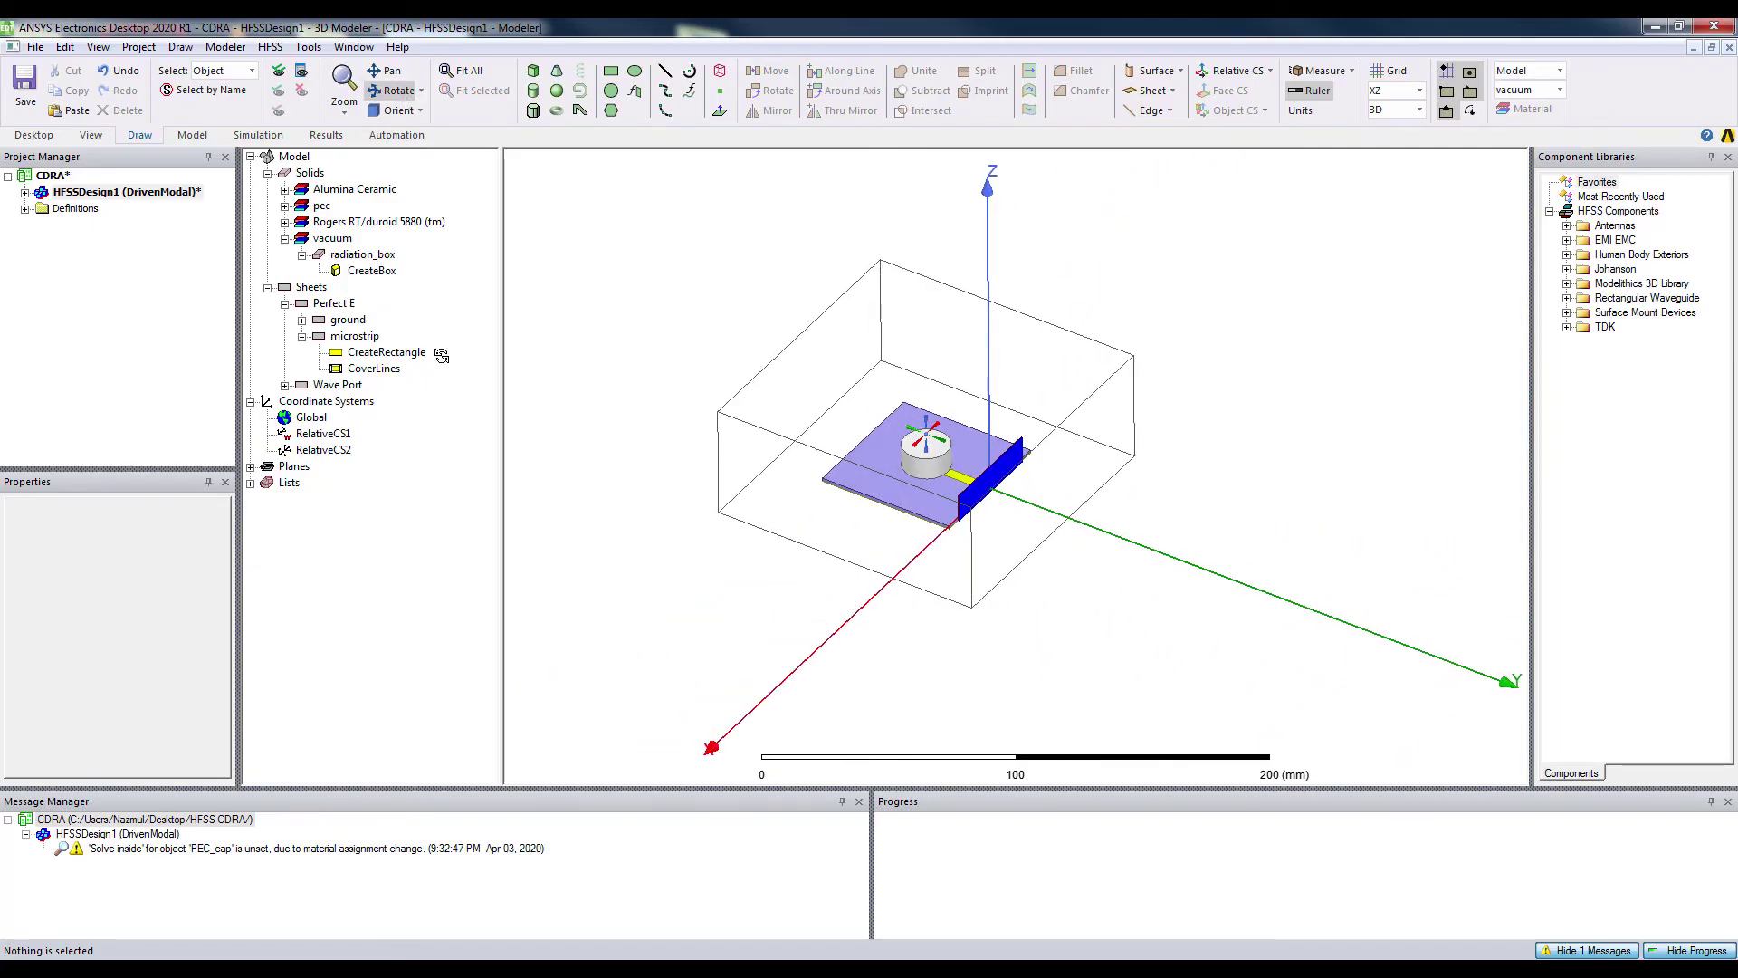
click(26, 192)
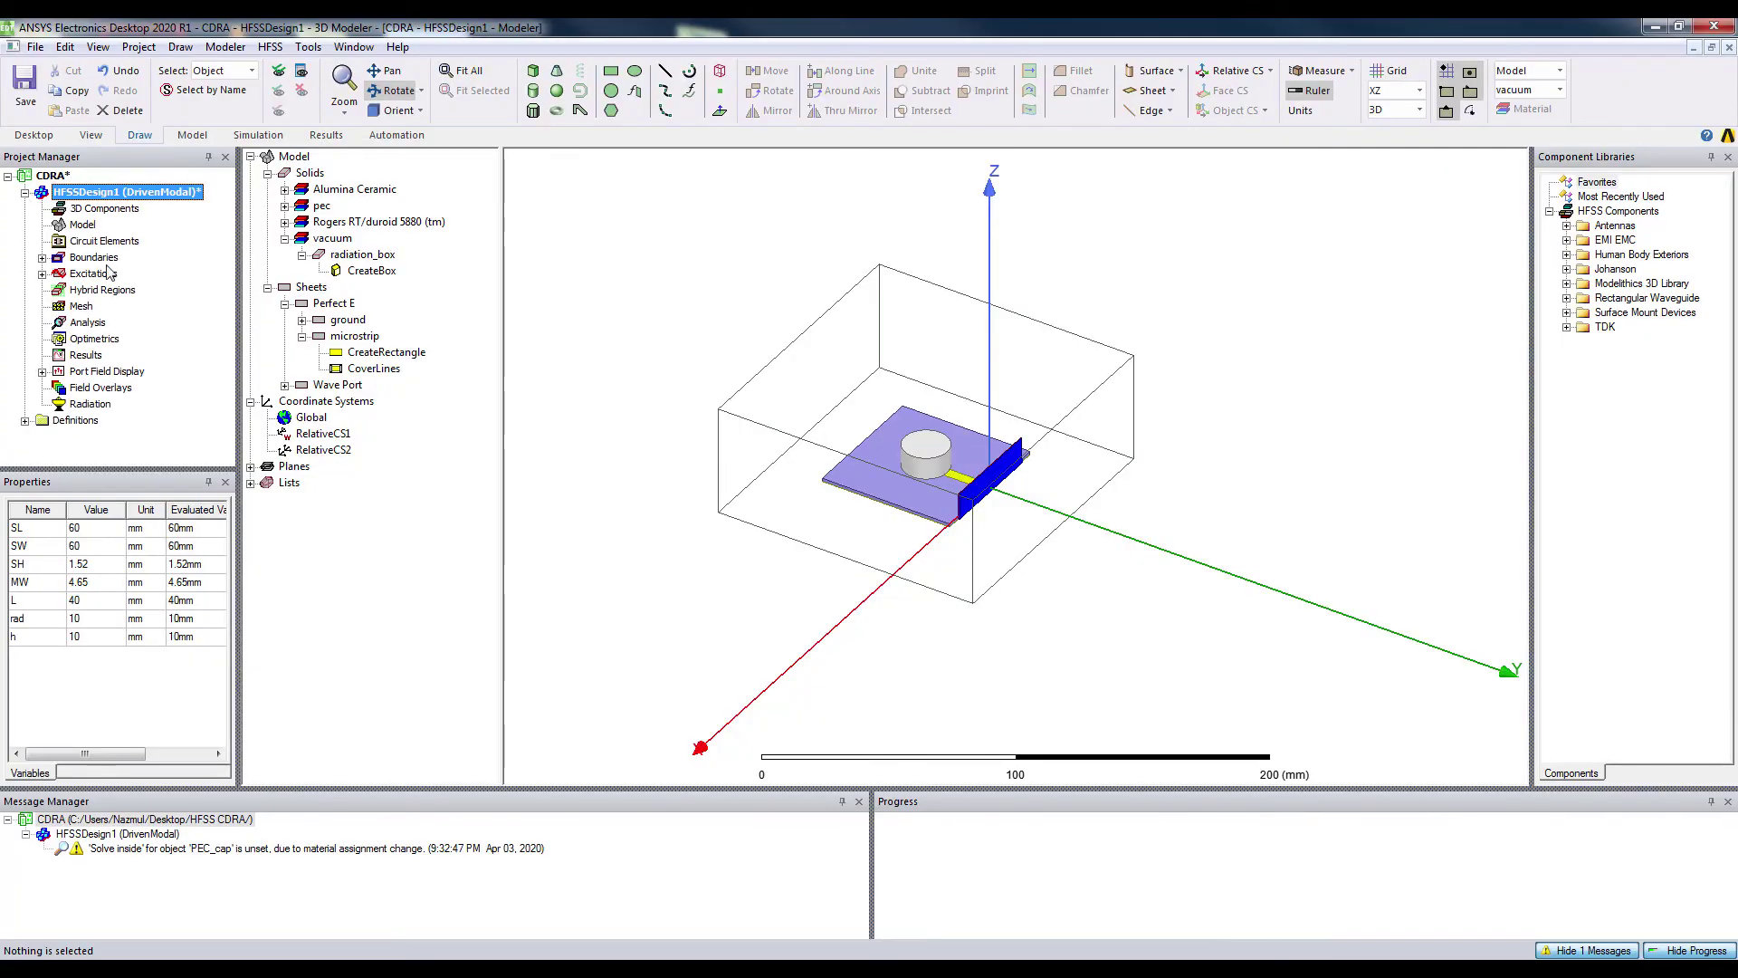
click(42, 258)
click(115, 277)
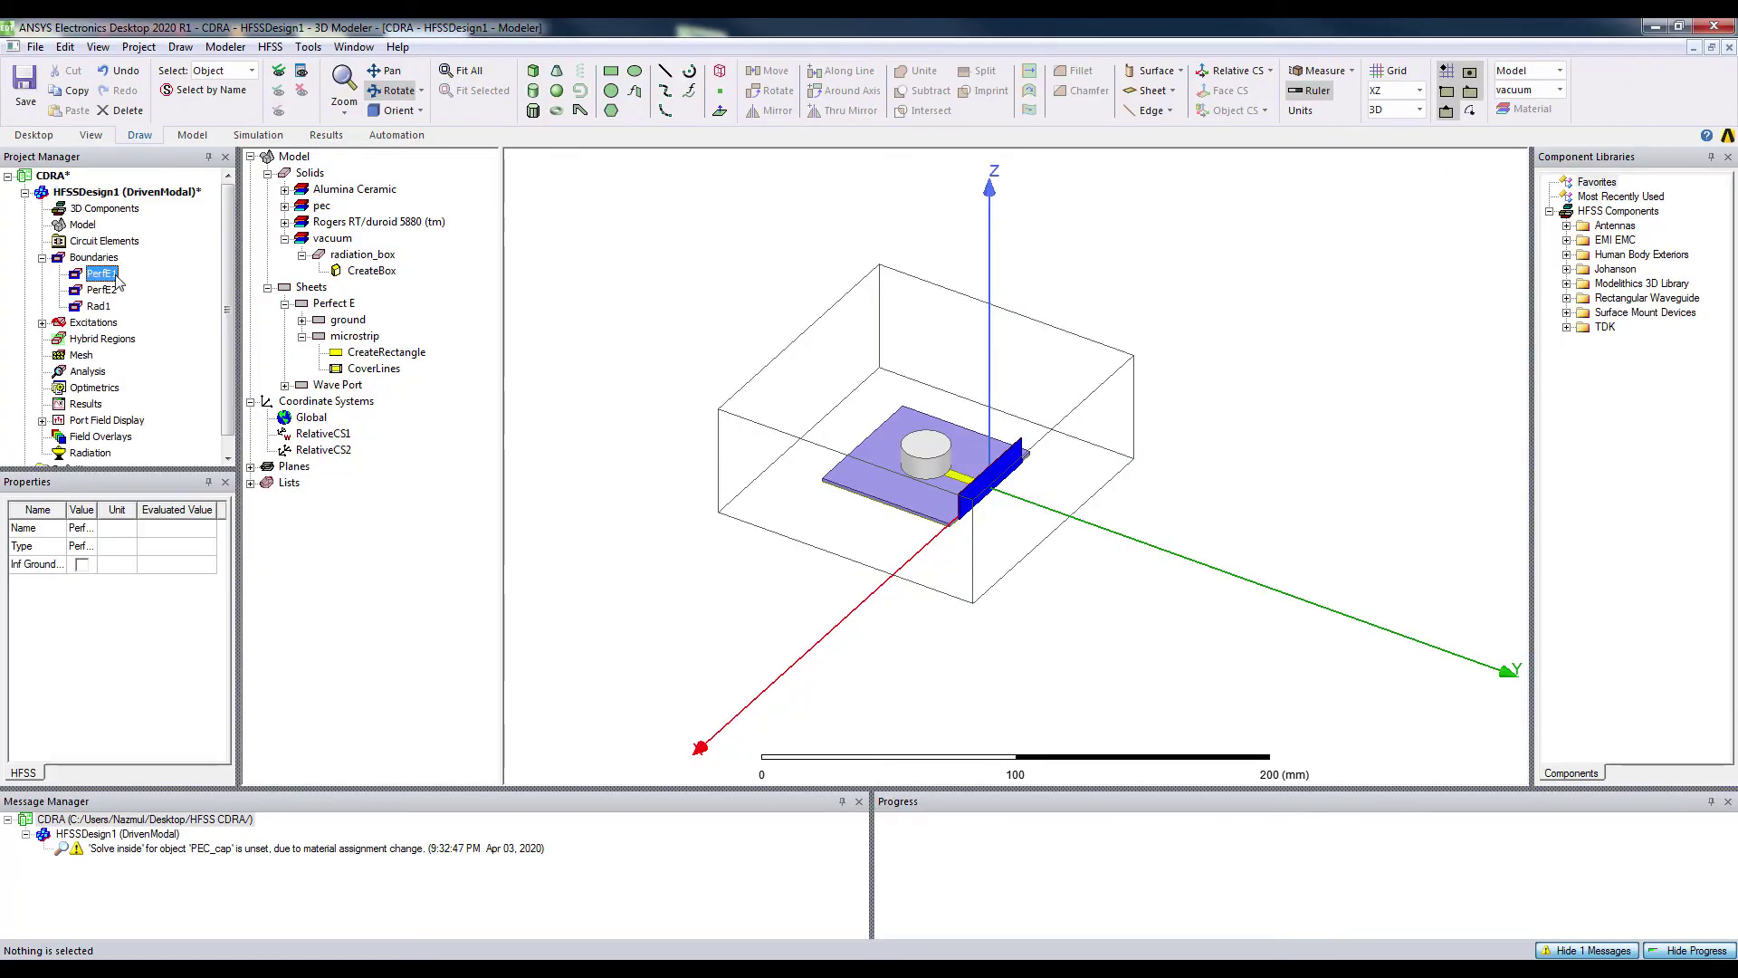
click(113, 291)
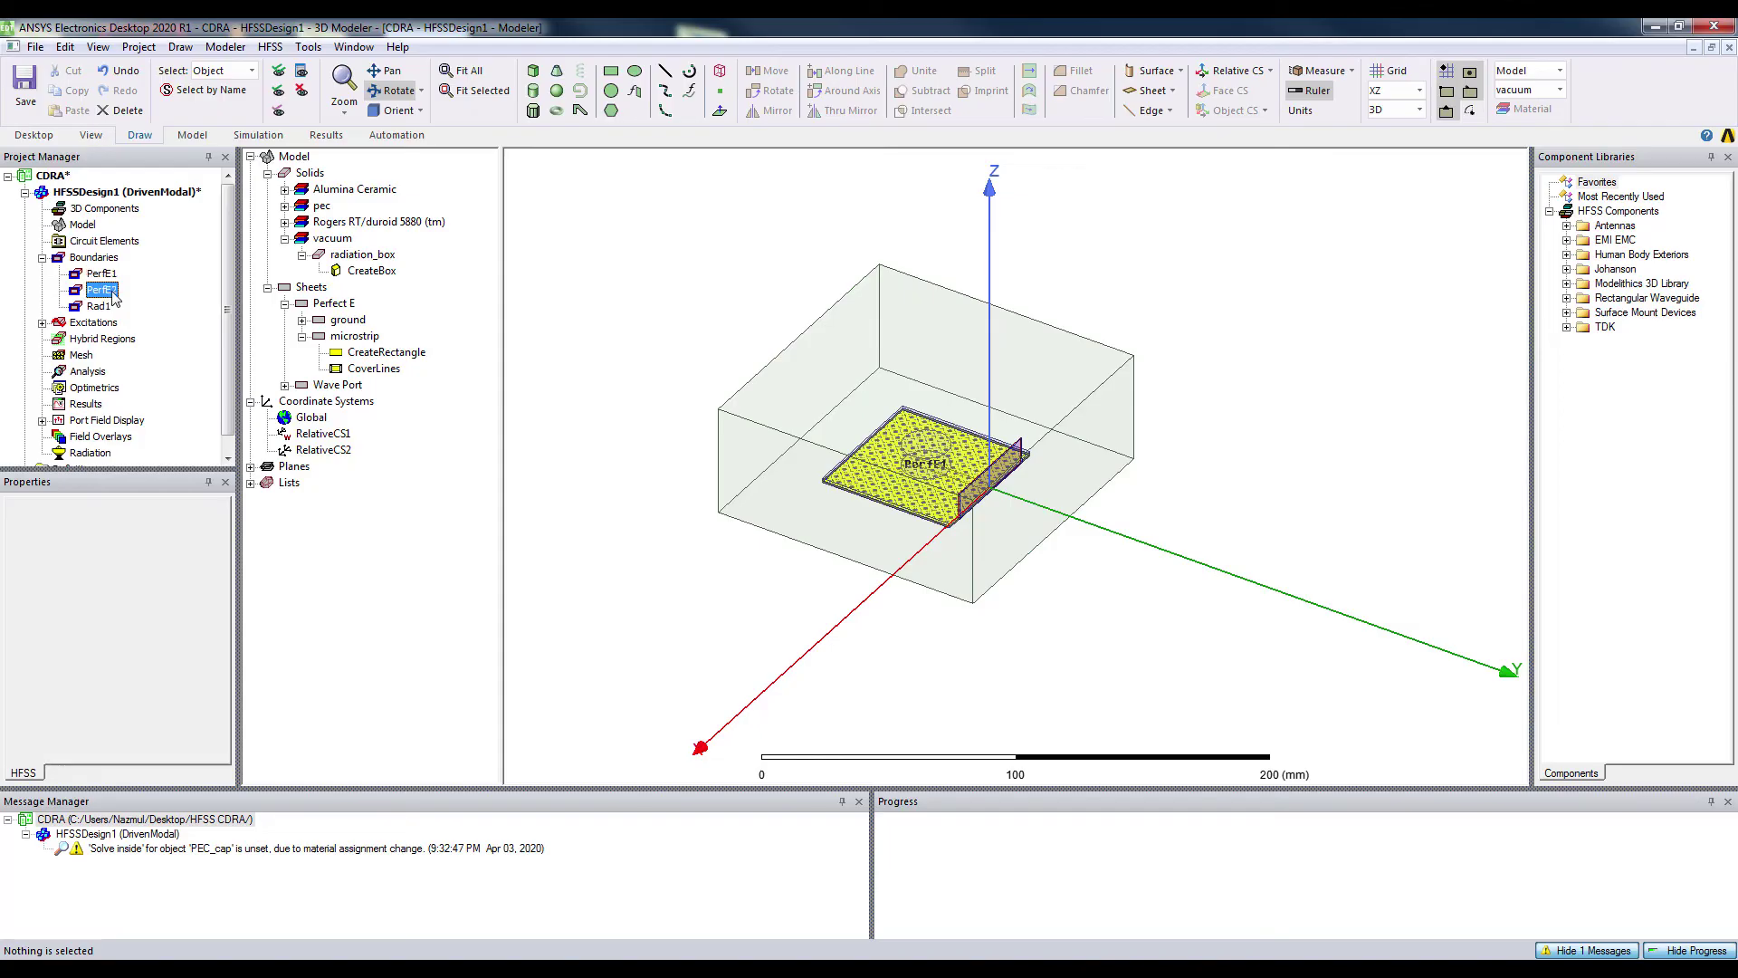
click(106, 308)
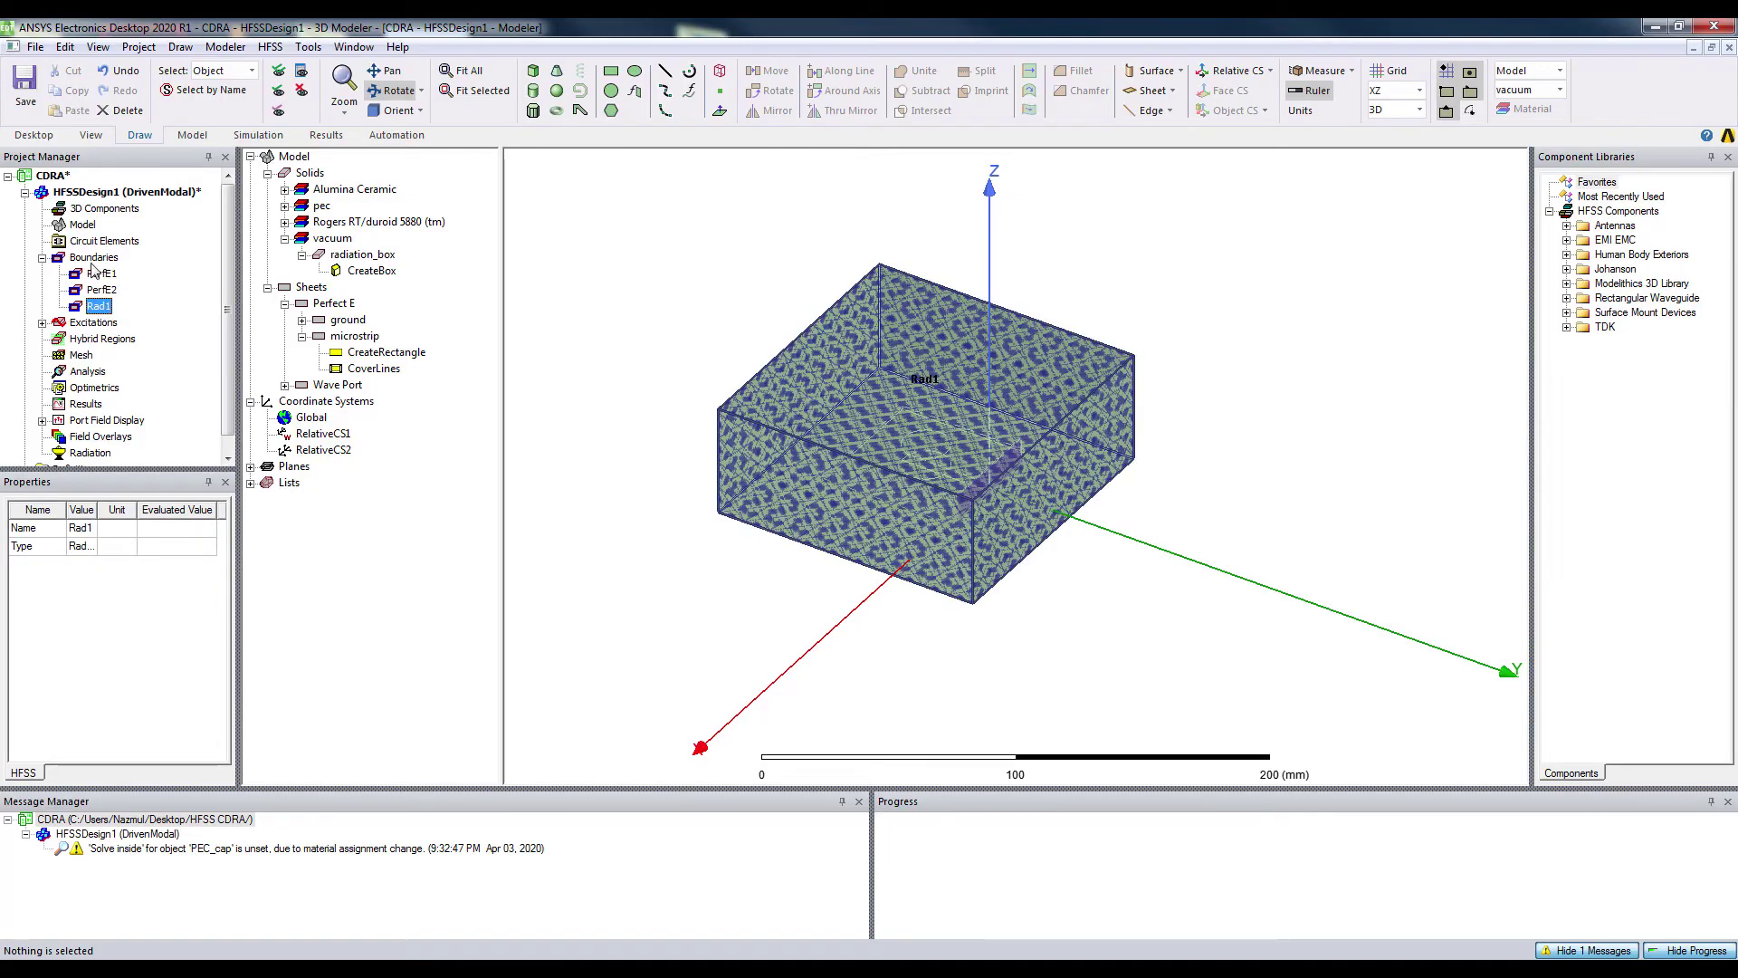
click(43, 323)
click(90, 342)
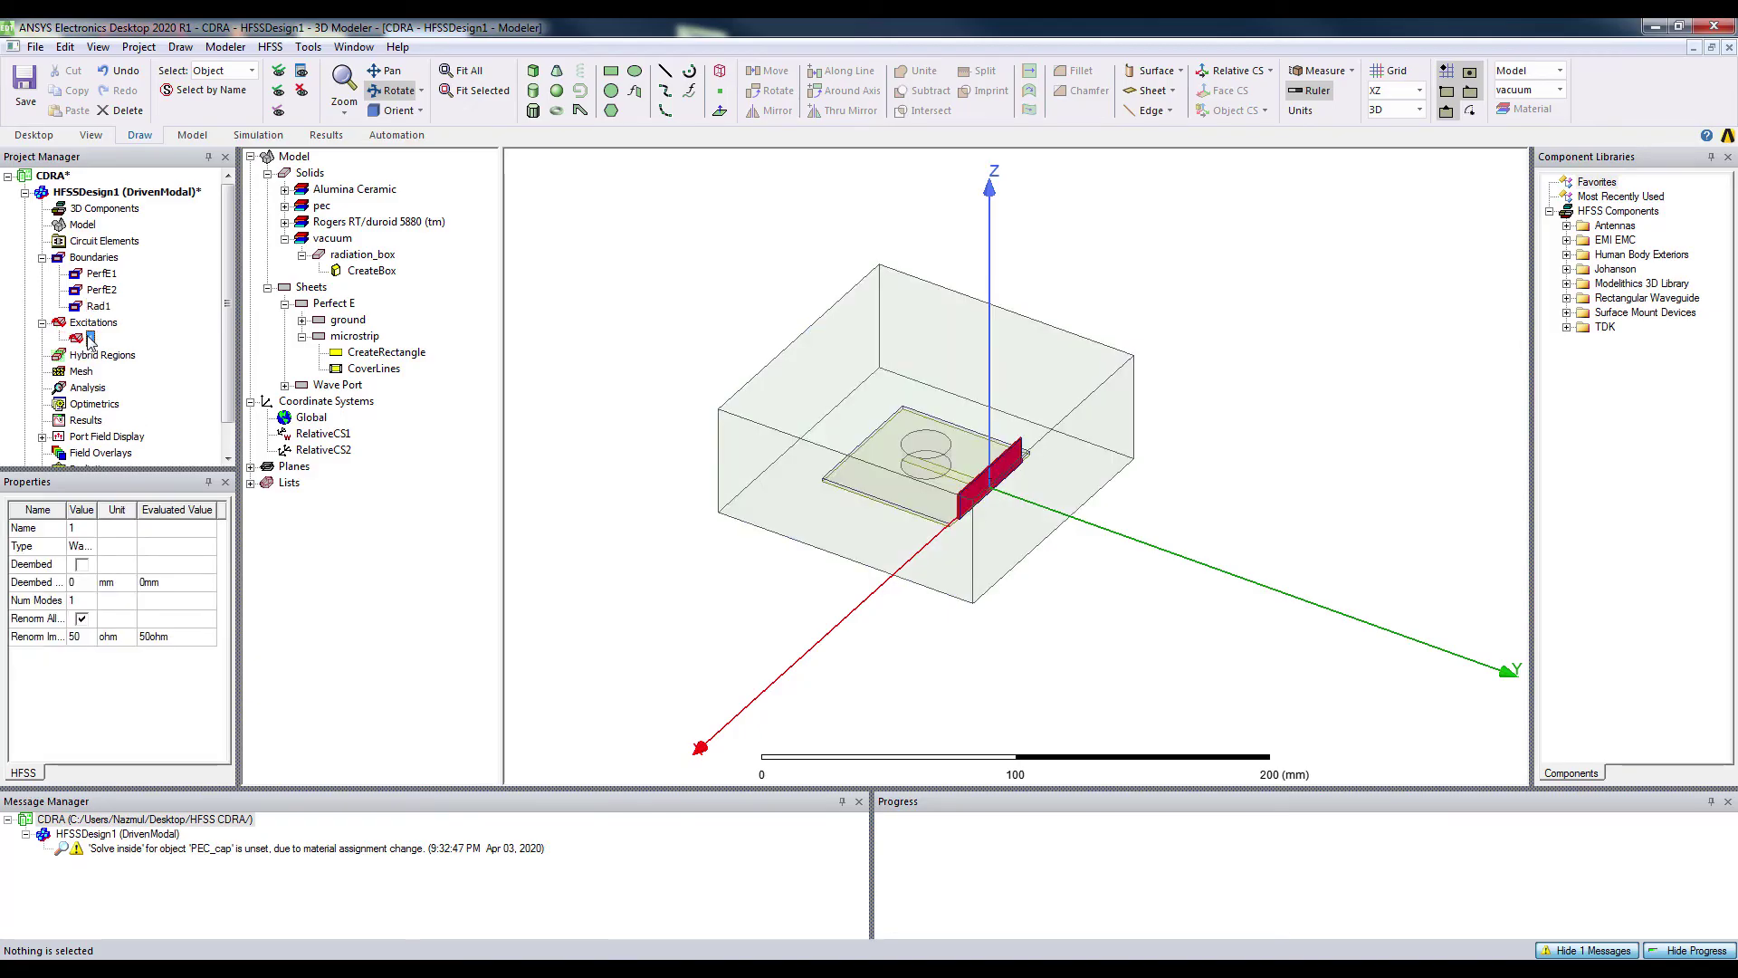
Add an advanced driven solution setup at 4 GHz with a maximum of 20 passes and a maximum delta S of 0.02
scroll(100, 361, down, 1)
click(121, 436)
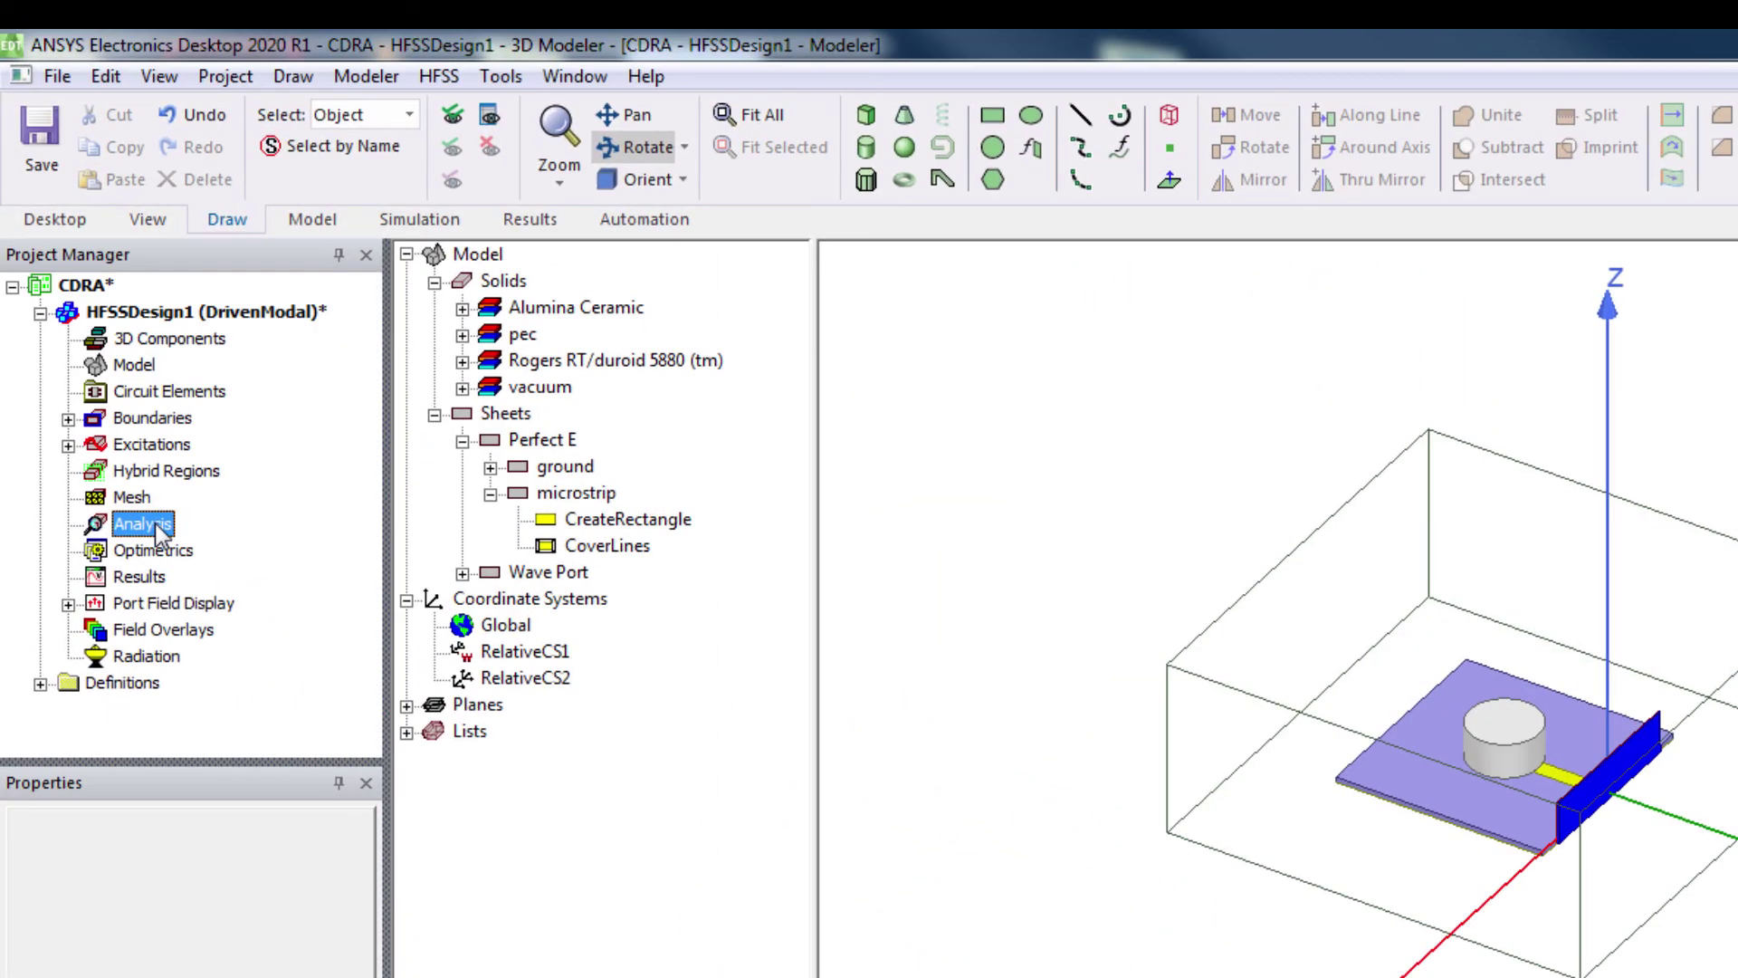
right_click(121, 436)
mouse_move(404, 656)
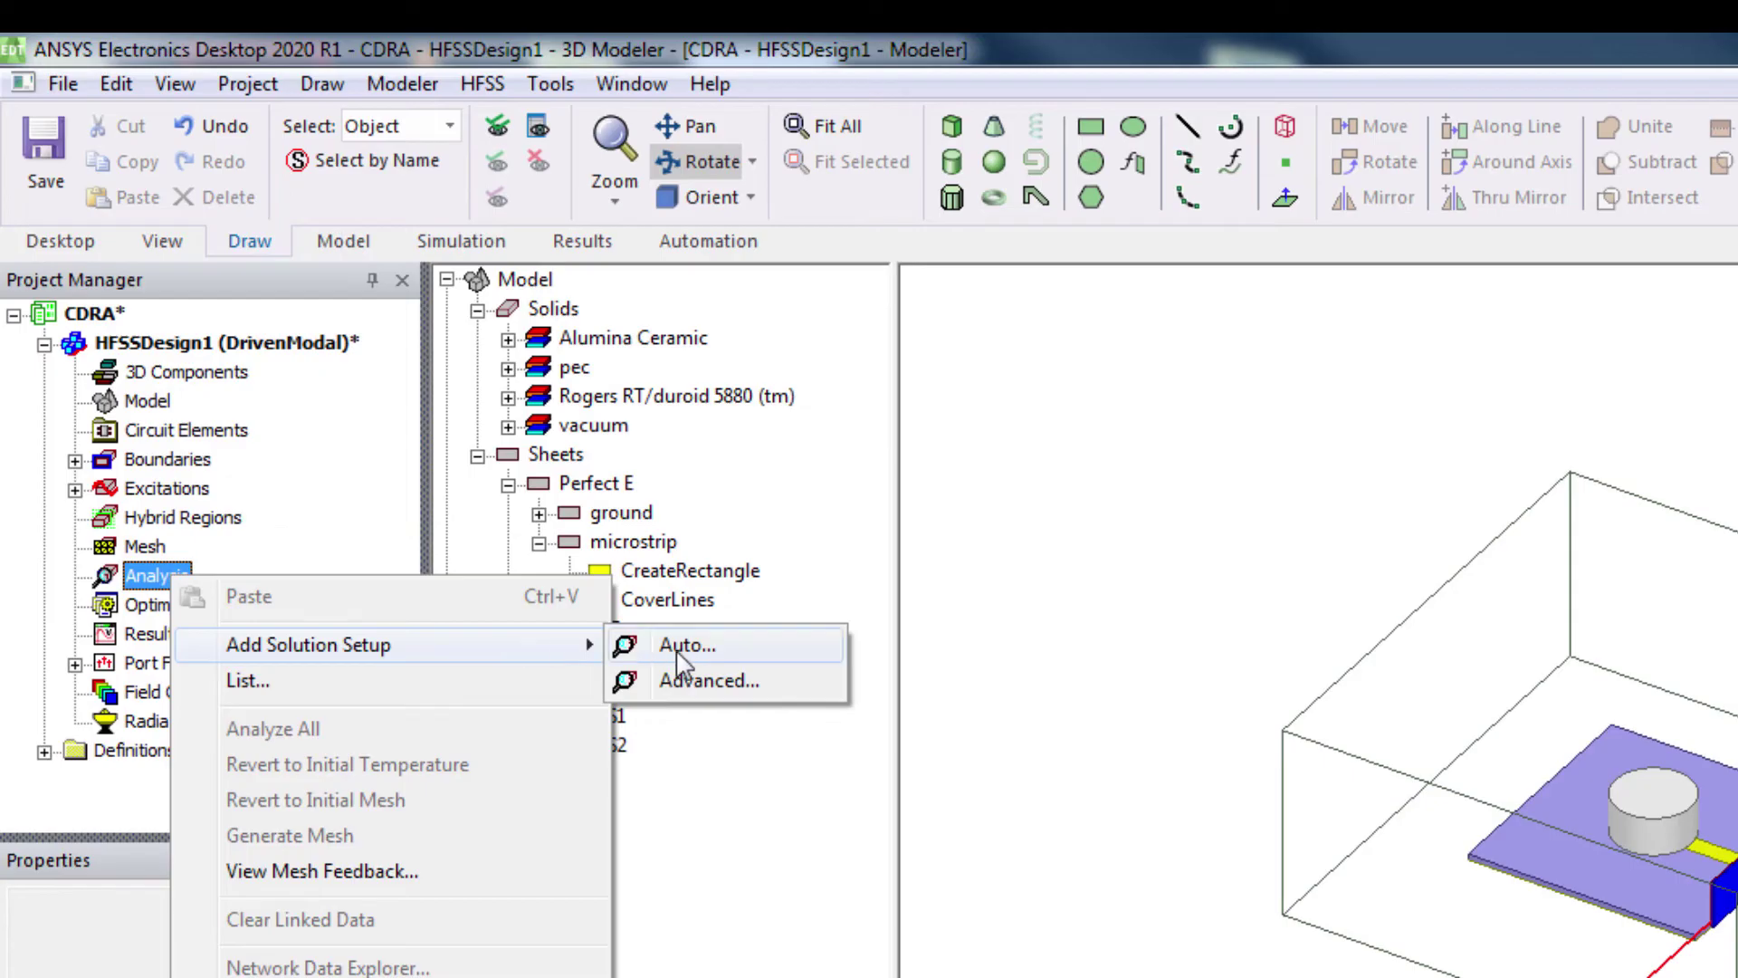
click(688, 680)
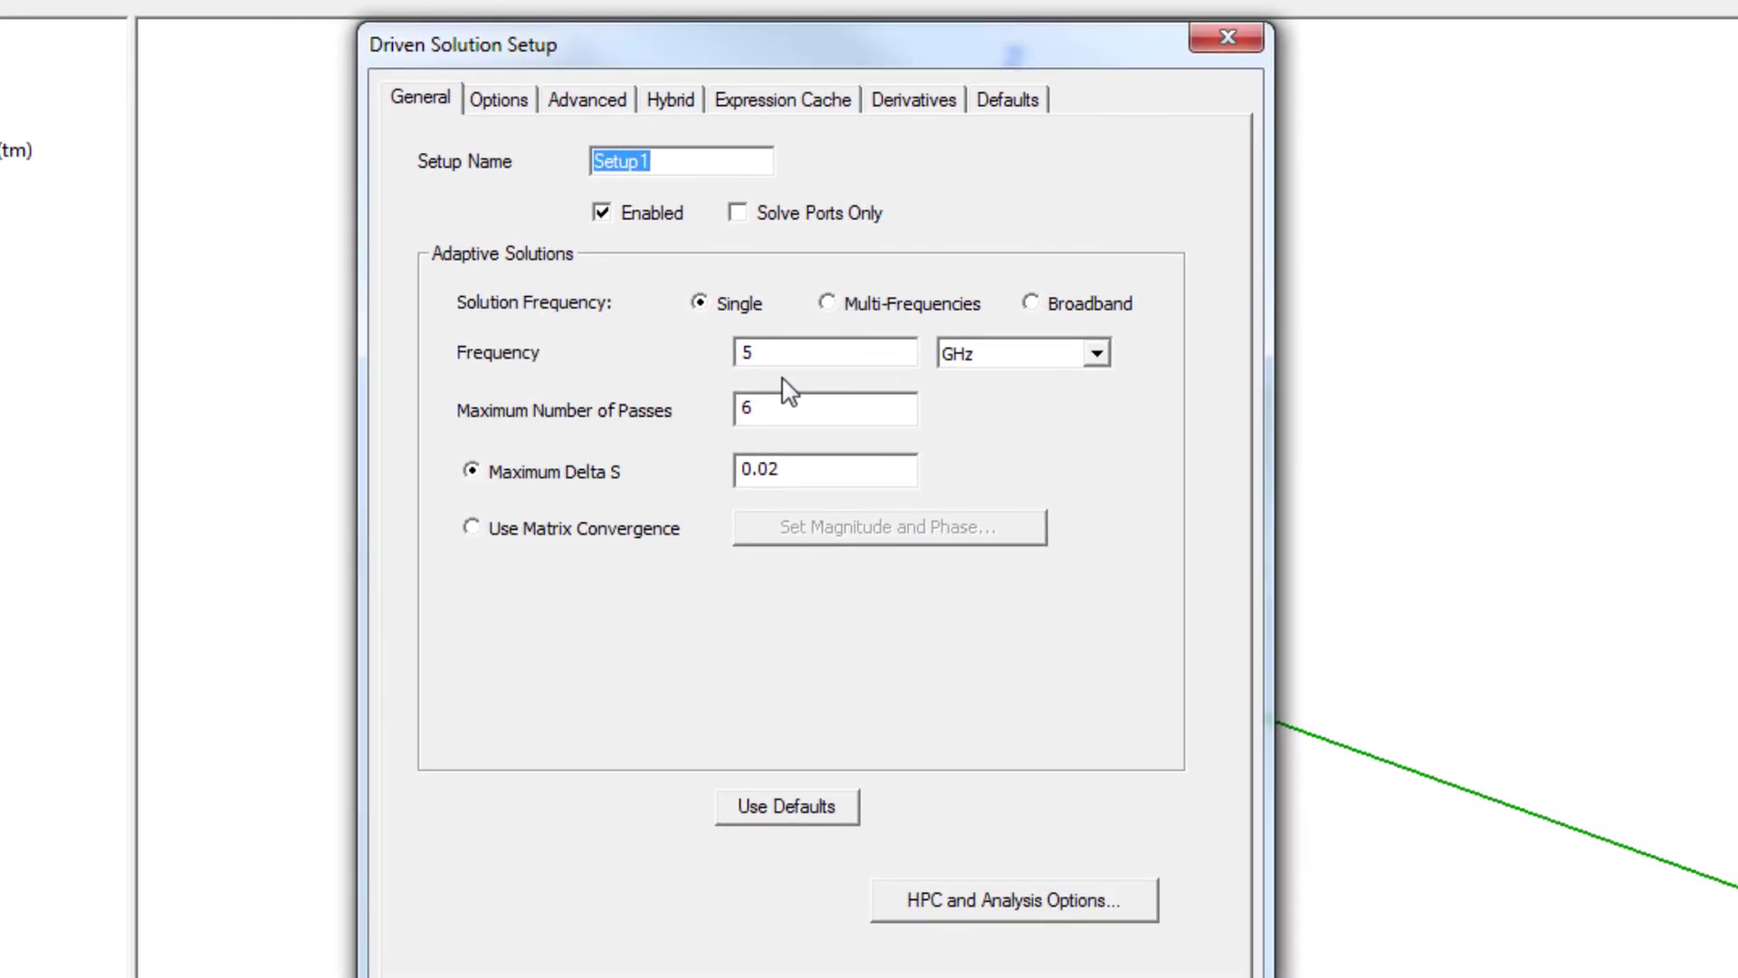
drag(886, 377, 779, 386)
text(4)
drag(764, 409, 607, 434)
text(20)
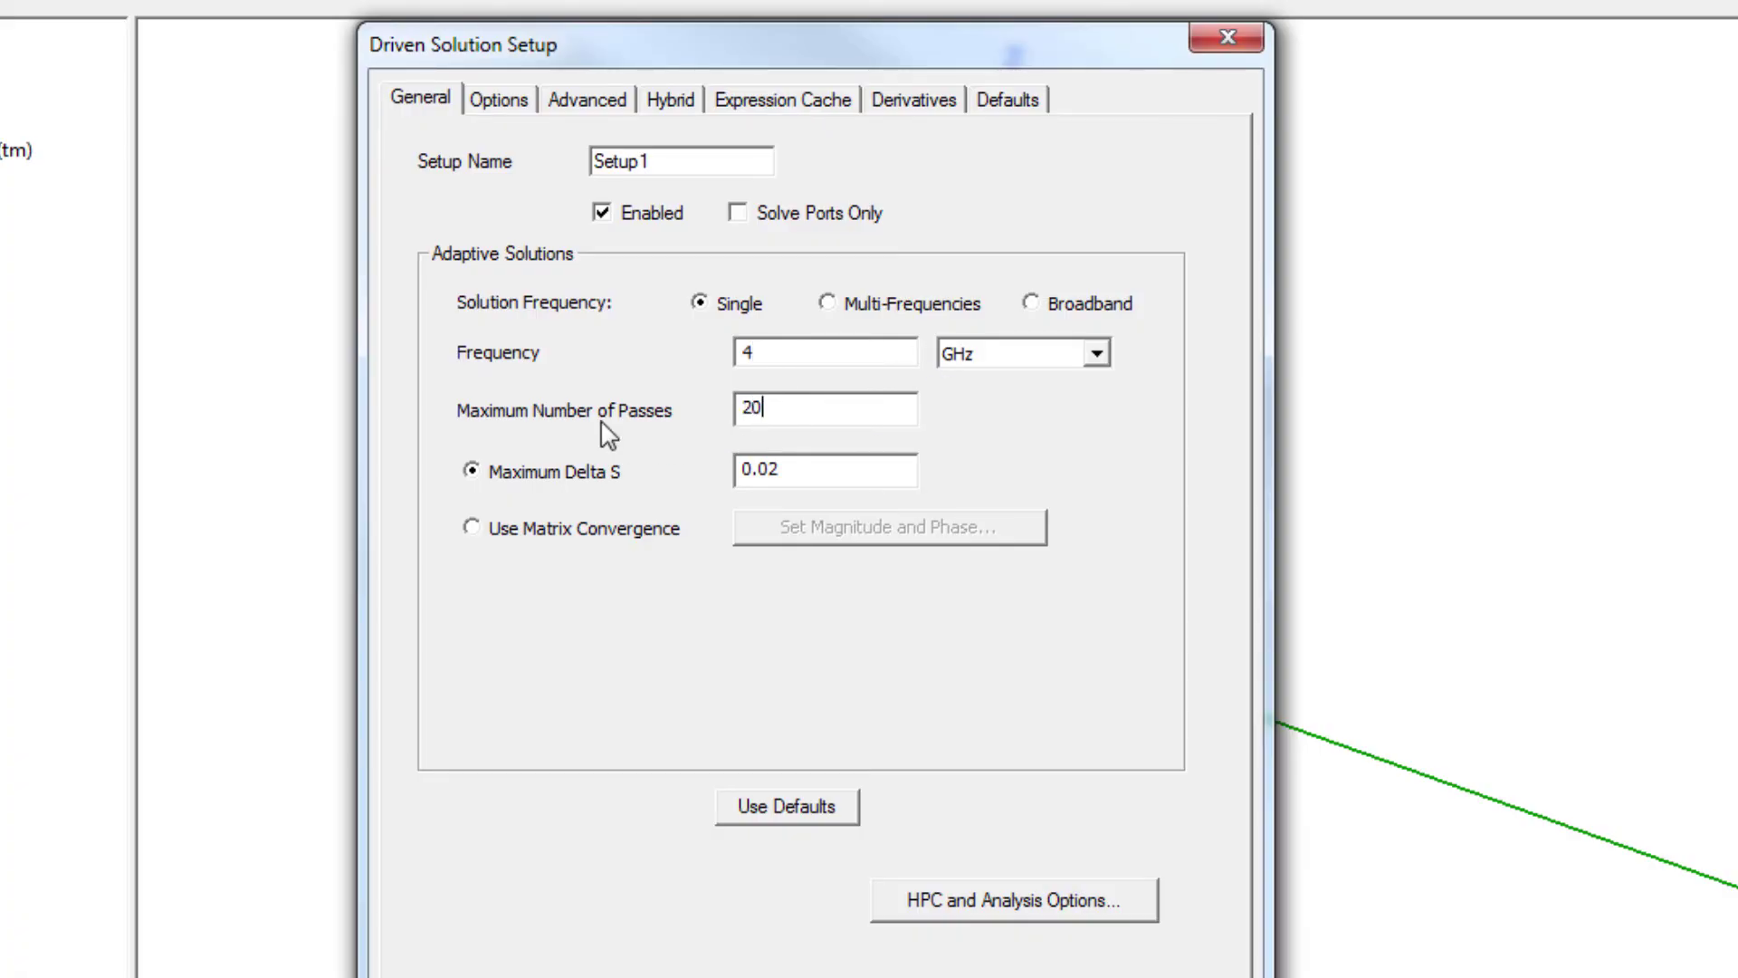
drag(795, 468, 776, 468)
text(2)
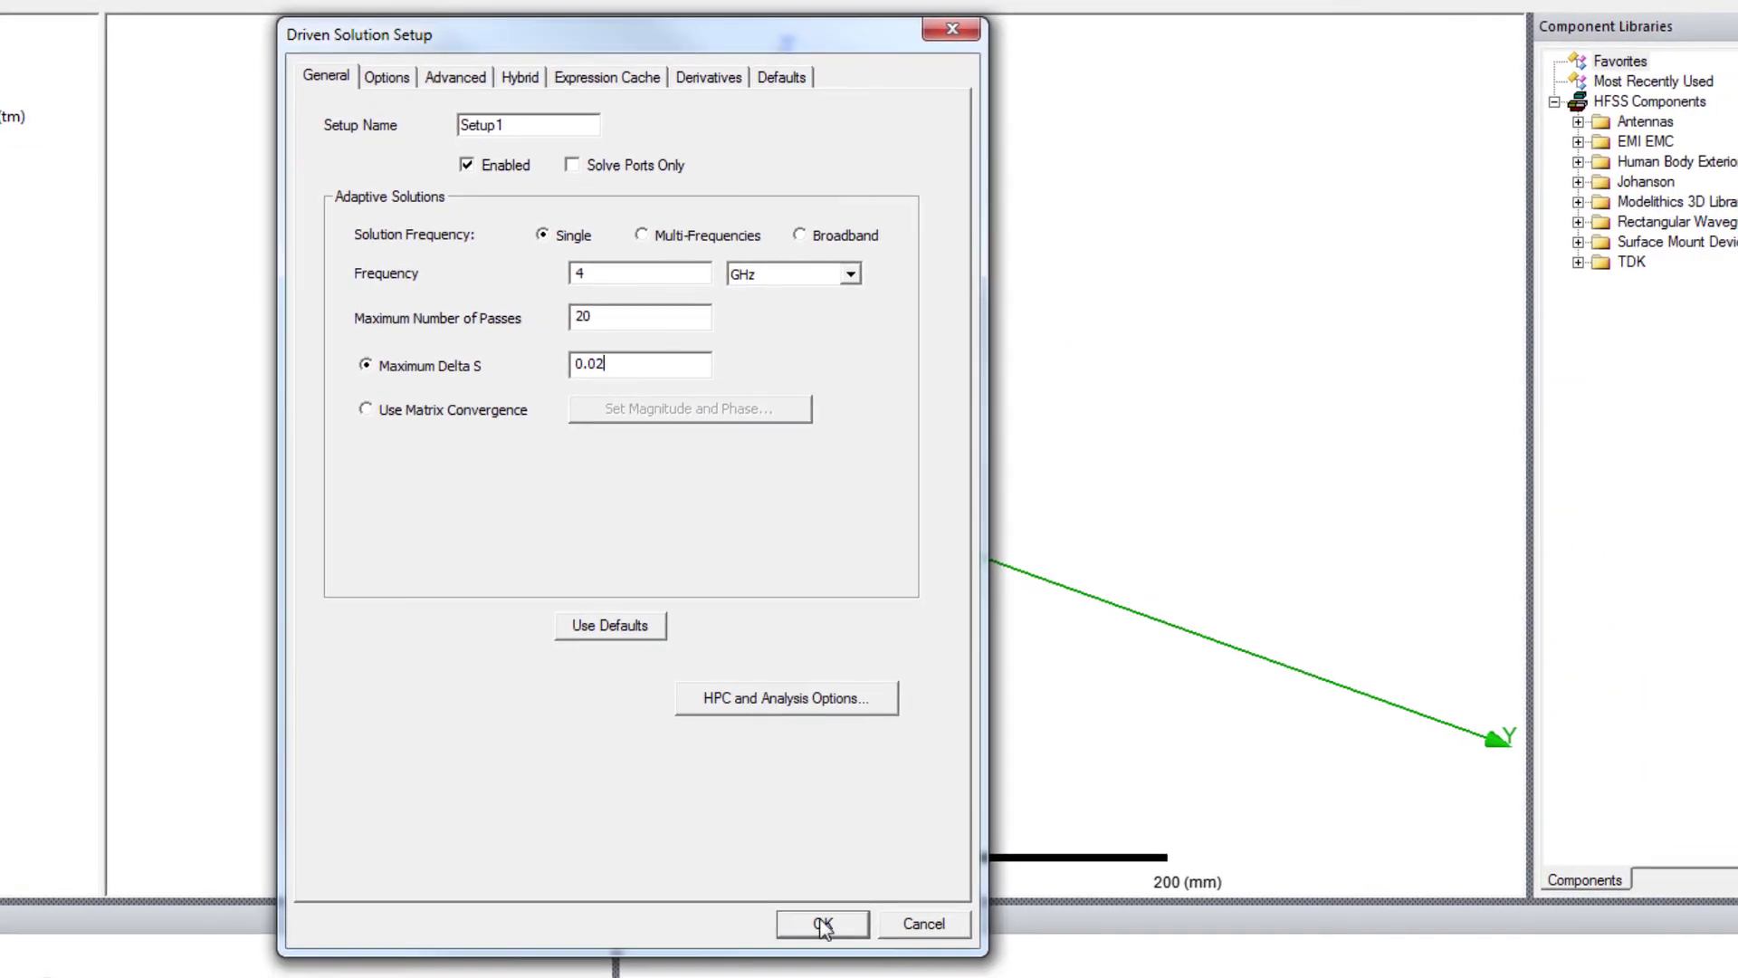
click(824, 925)
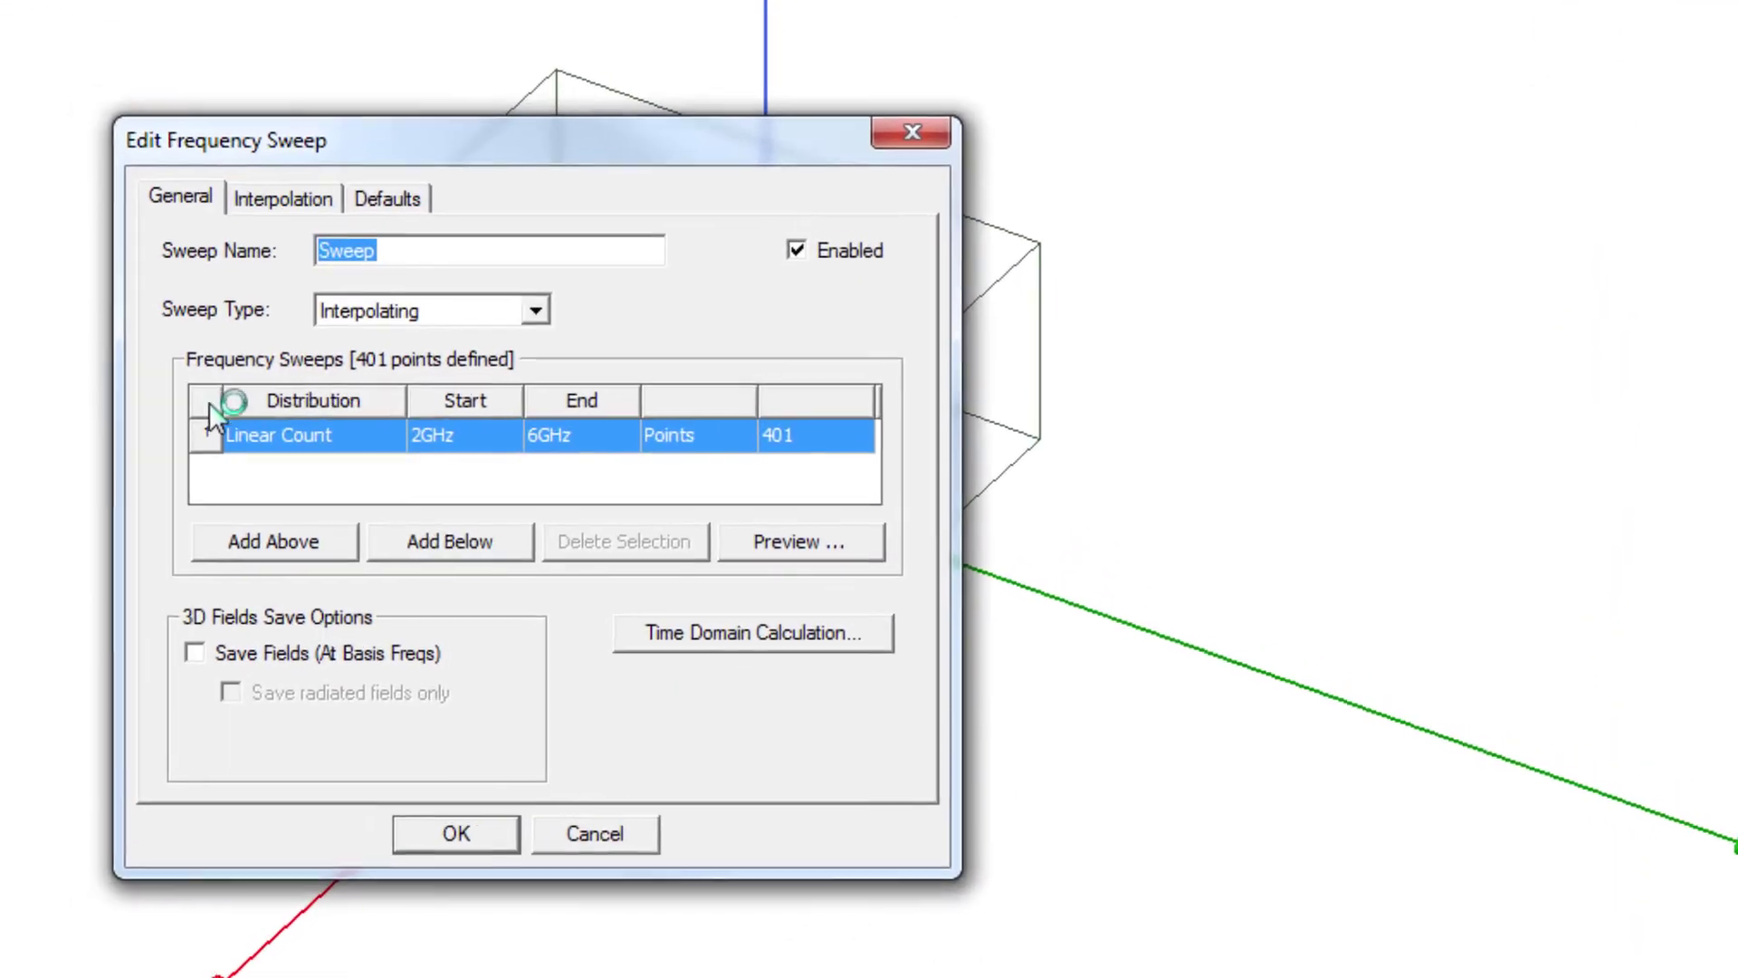
Make the frequency sweep discrete and set its range from 3.5 GHz to 5 GHz
click(509, 302)
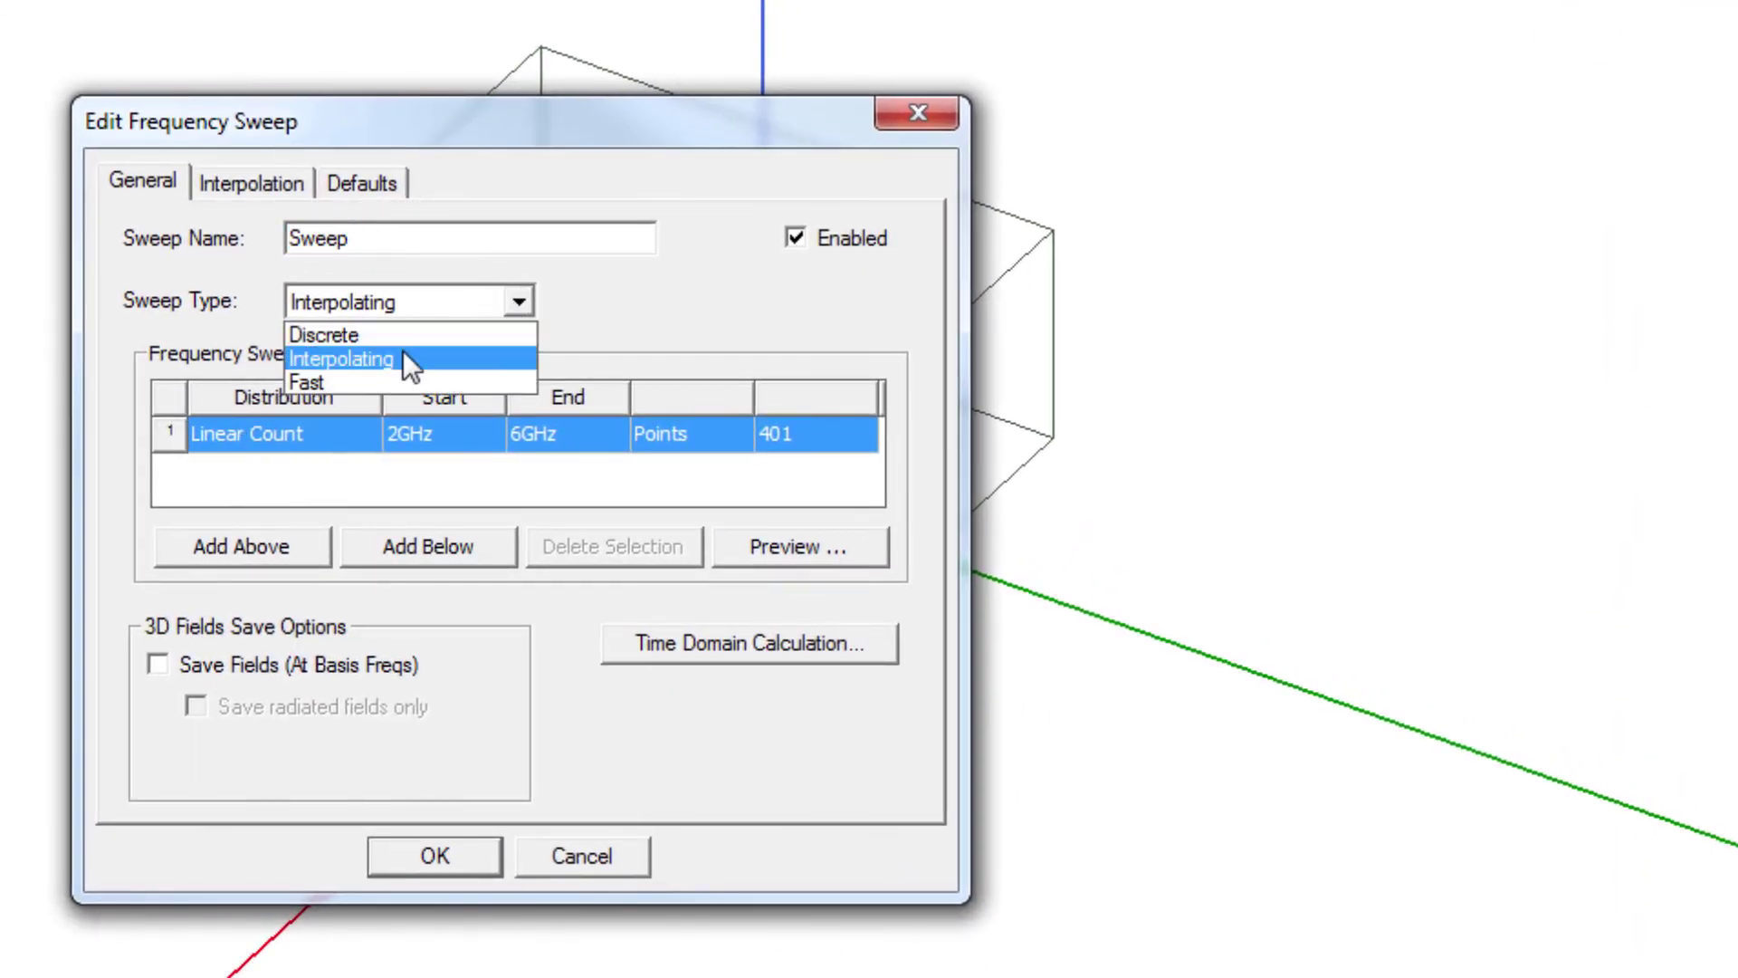
click(388, 333)
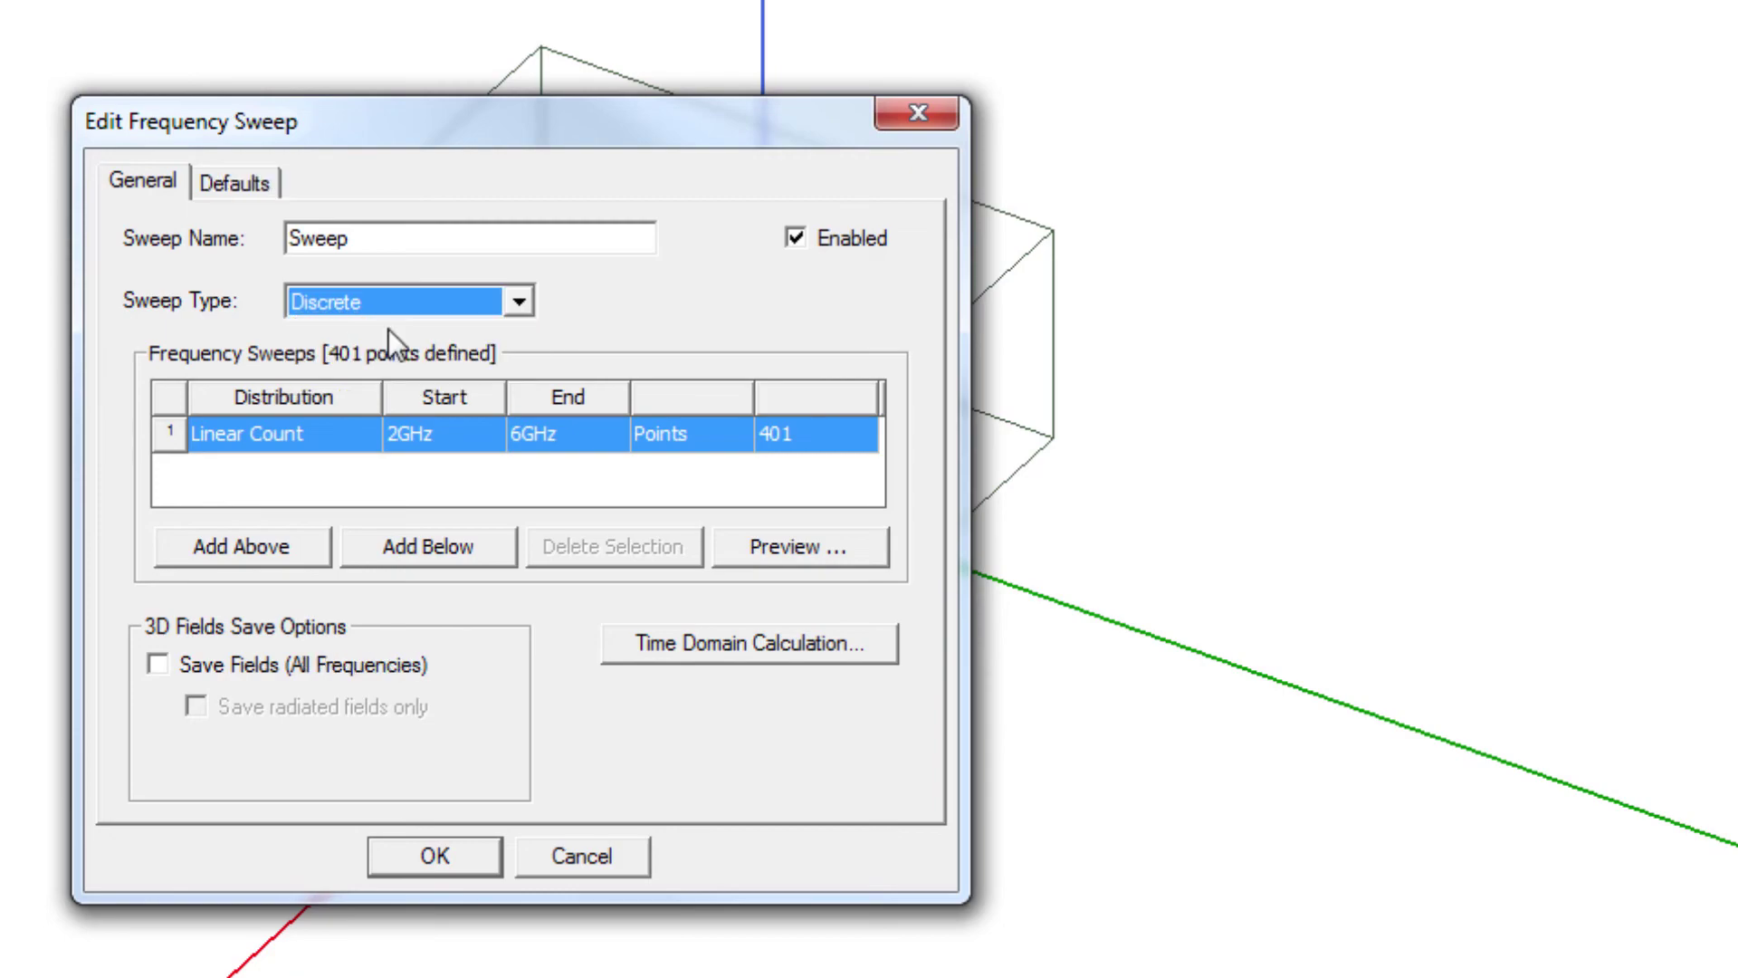
click(457, 438)
click(455, 438)
drag(403, 435, 246, 444)
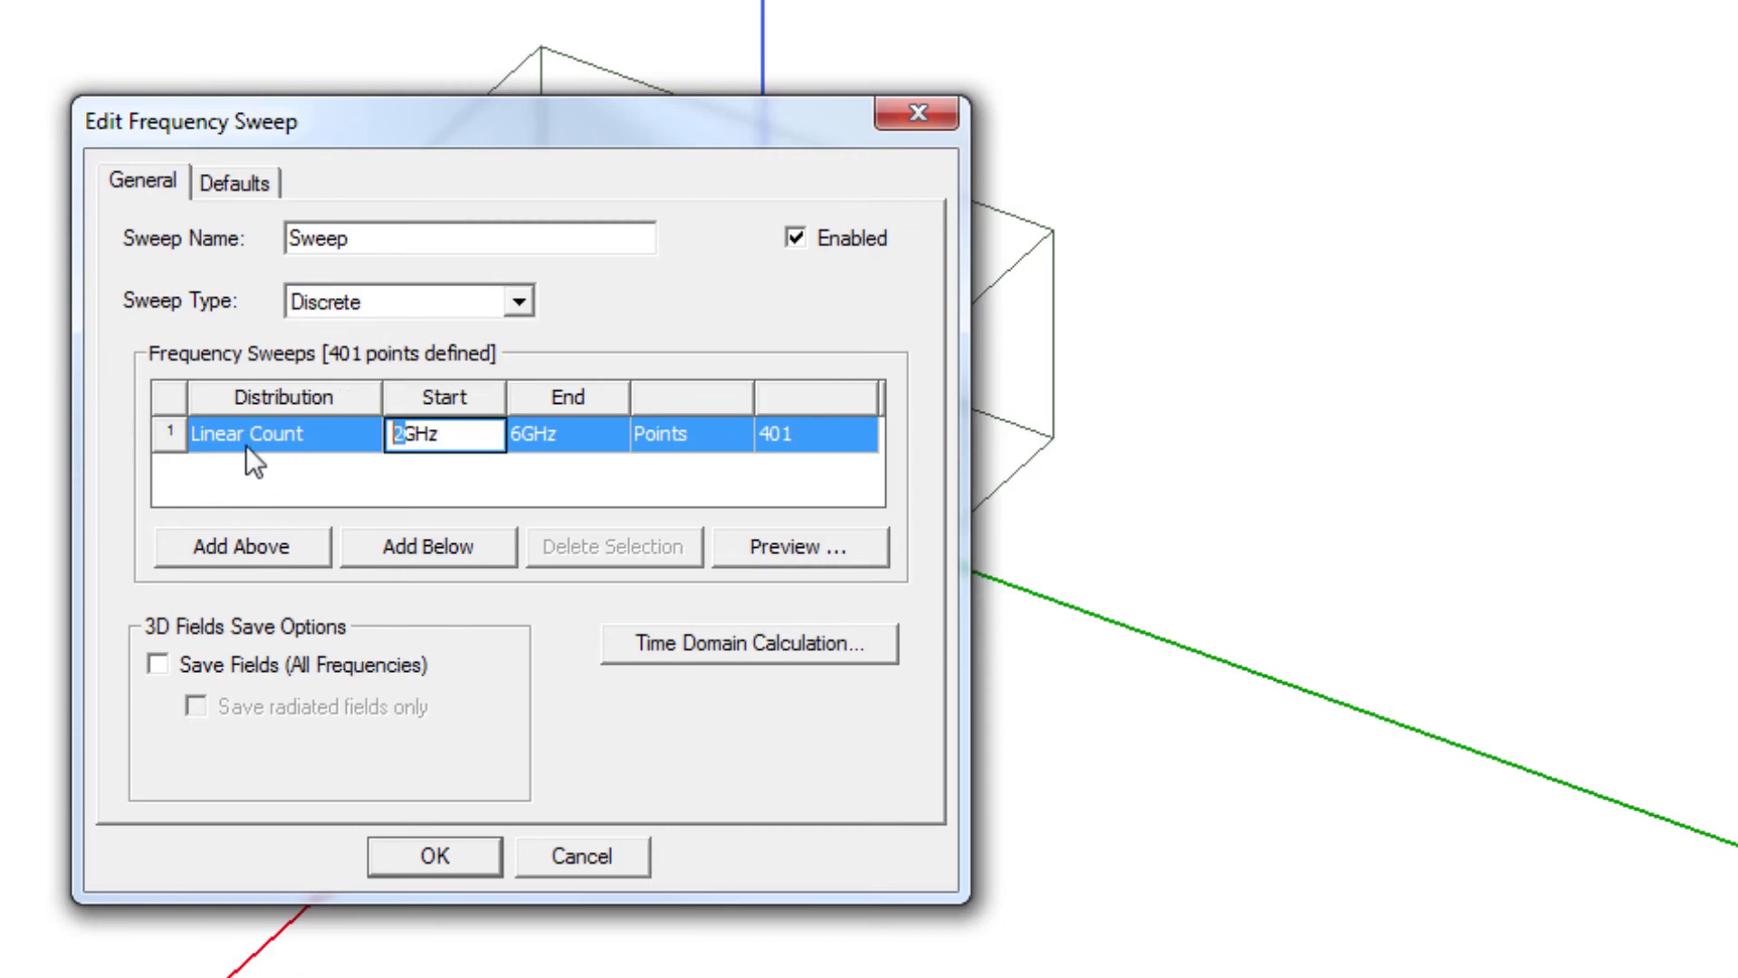
text(3.5)
click(538, 437)
drag(526, 434, 490, 423)
text(5)
click(627, 480)
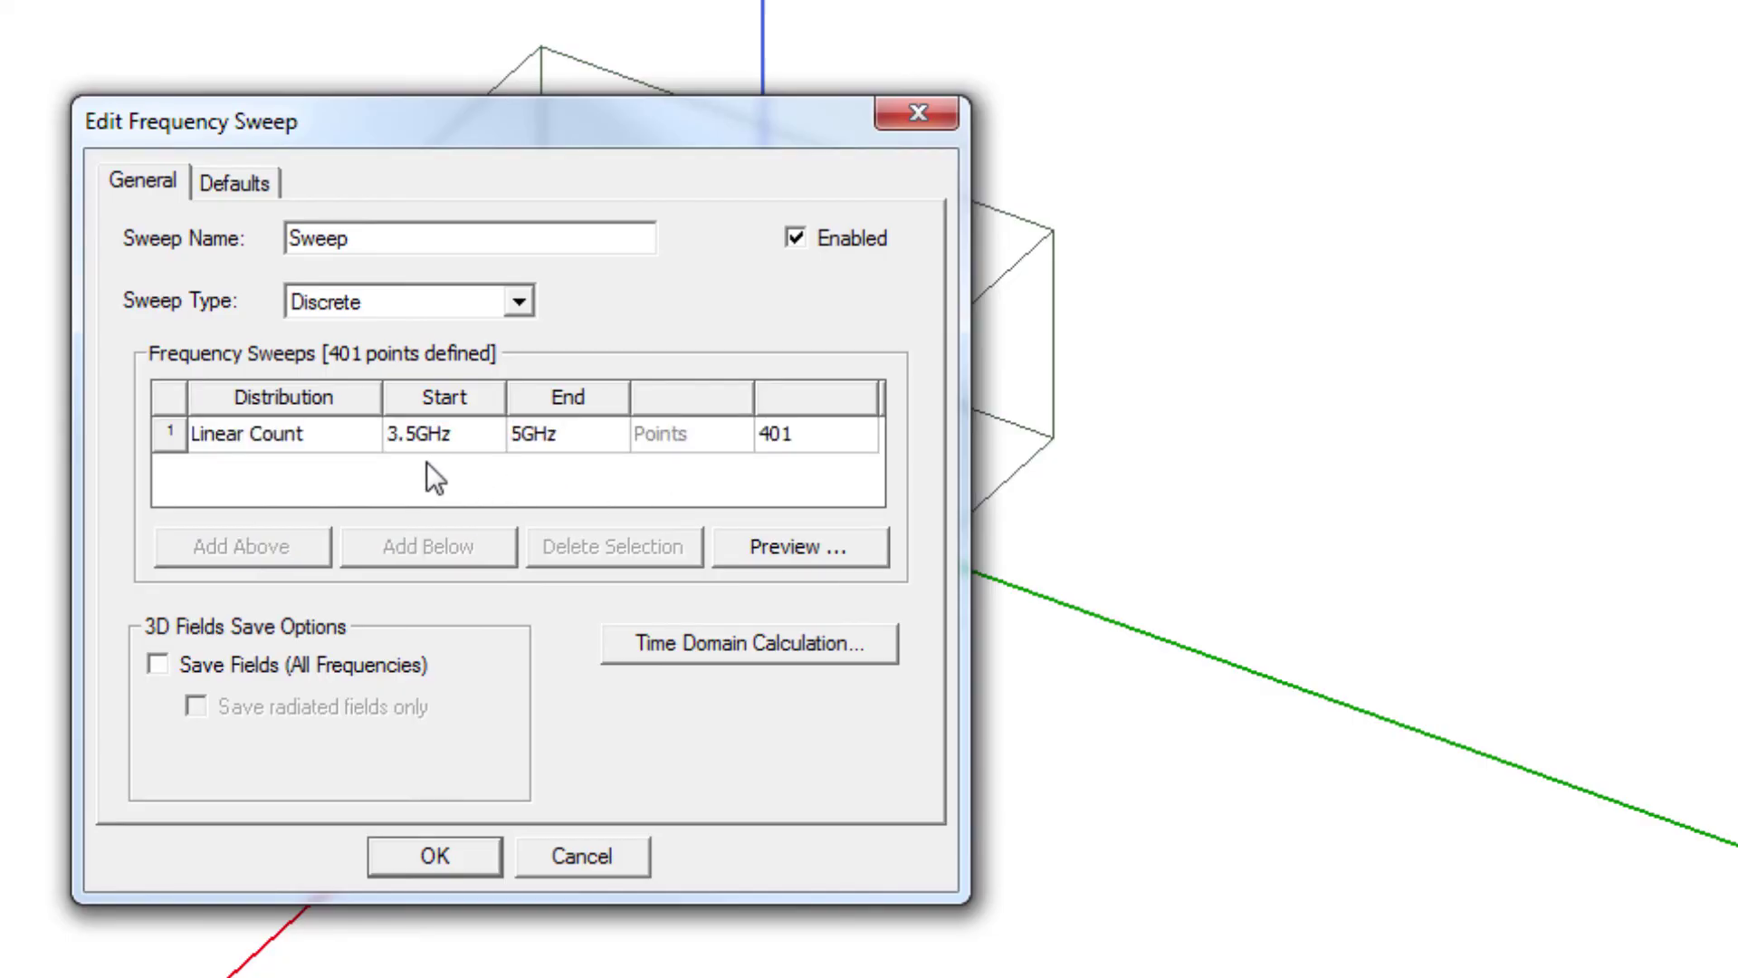
Switch the sweep to linear steps of 0.02 GHz, save fields at all frequencies and finish the sweep definition
click(738, 443)
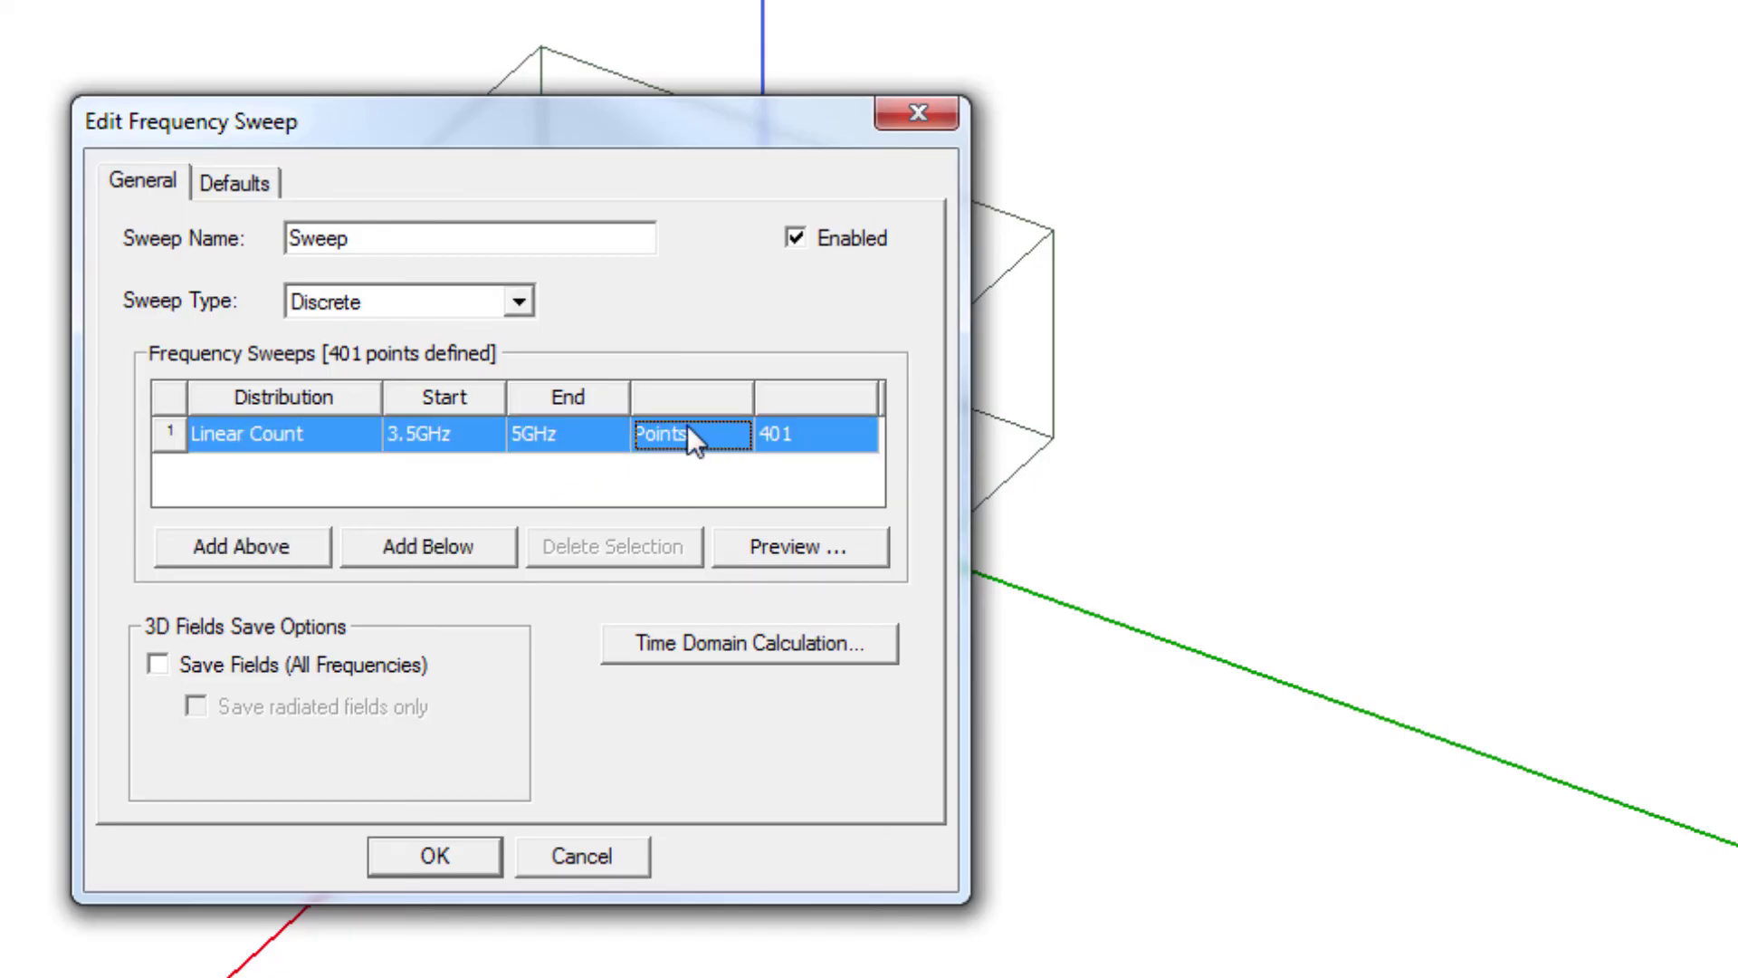
click(309, 432)
click(348, 472)
click(809, 433)
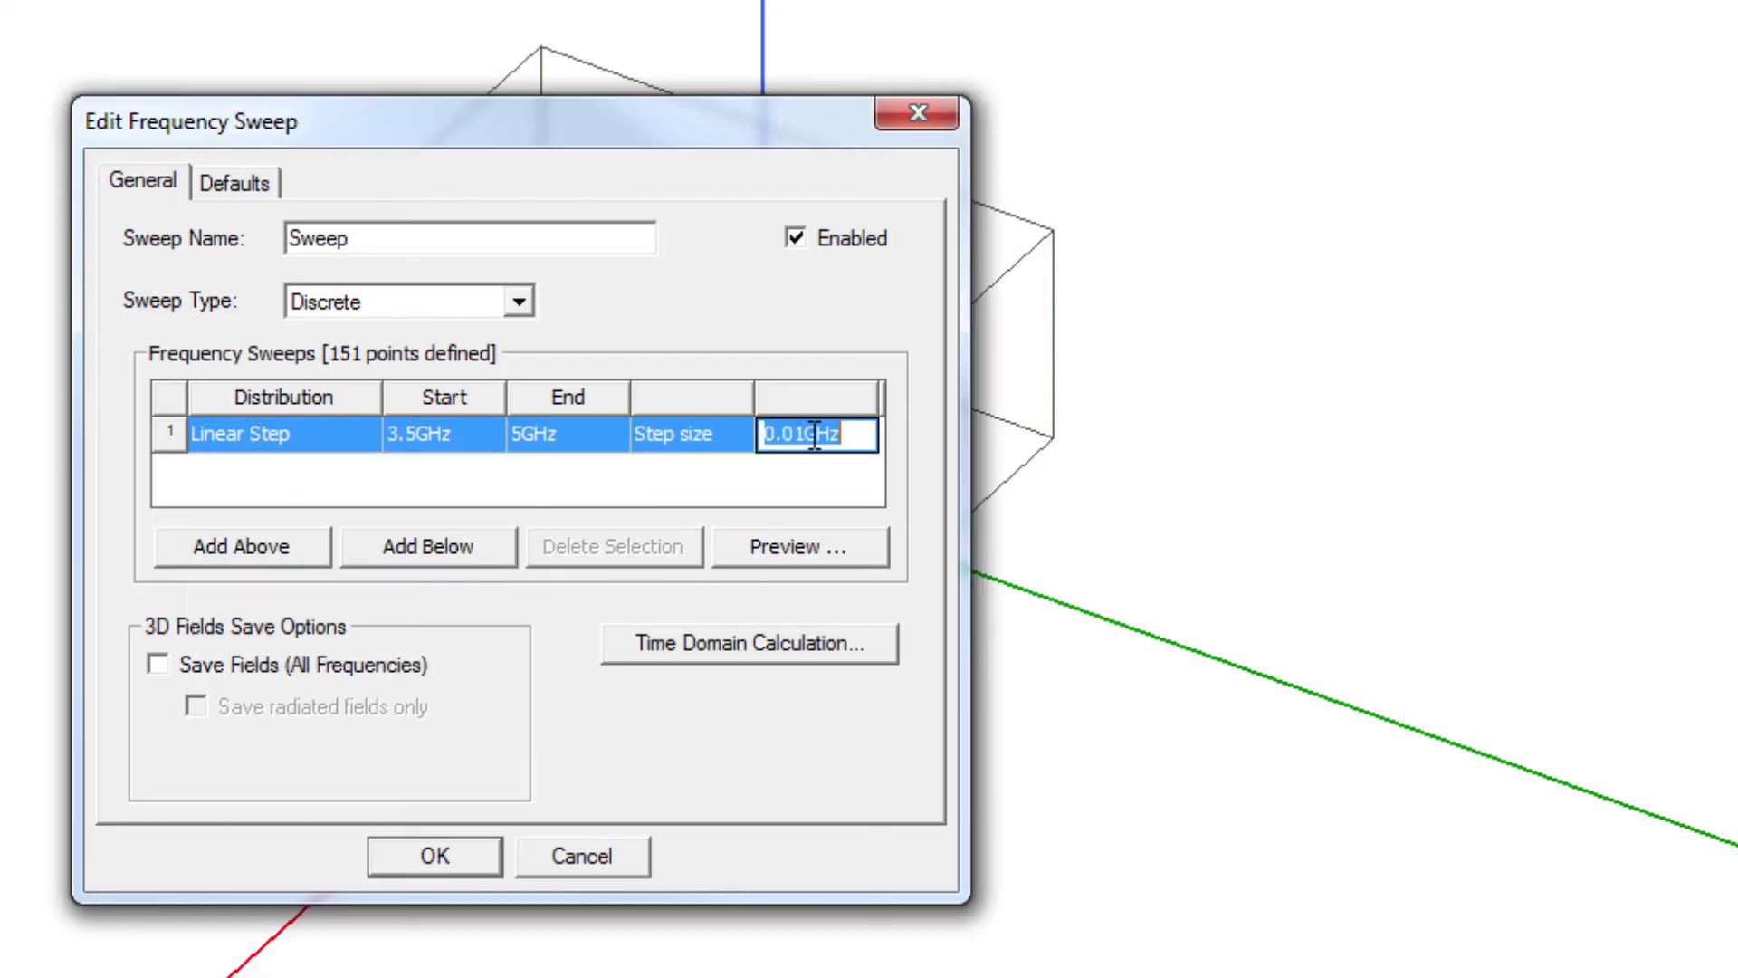
click(820, 436)
key(BackSpace)
text(2)
click(804, 470)
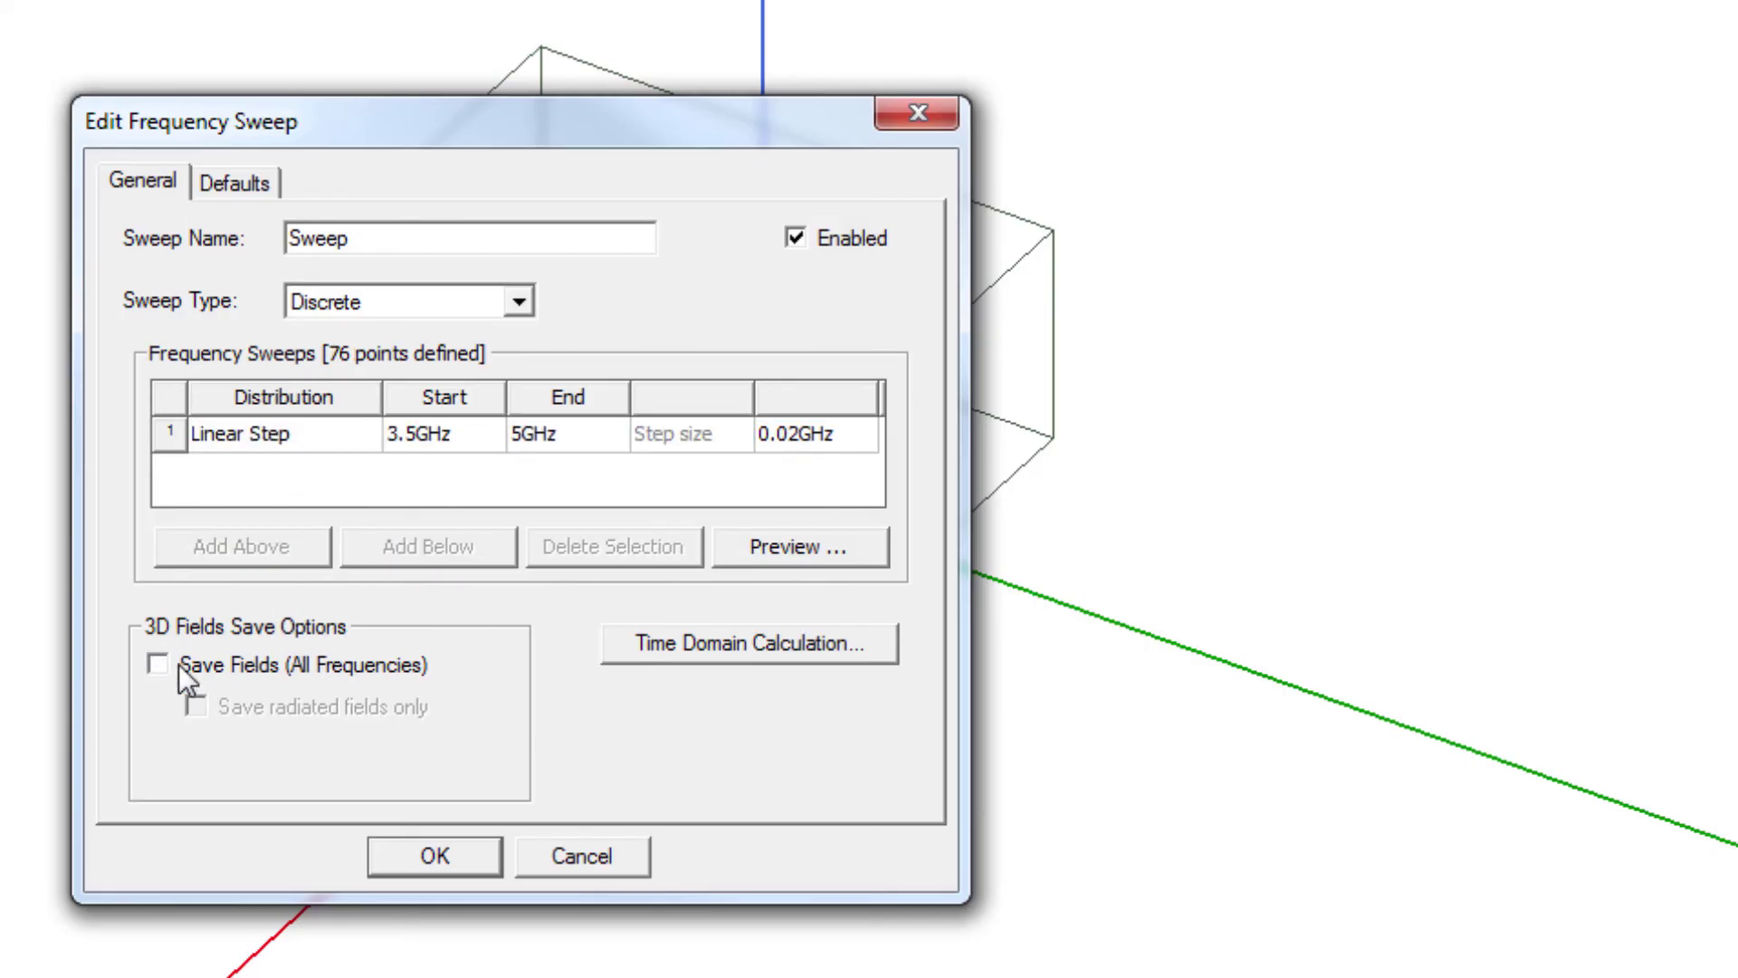
click(154, 671)
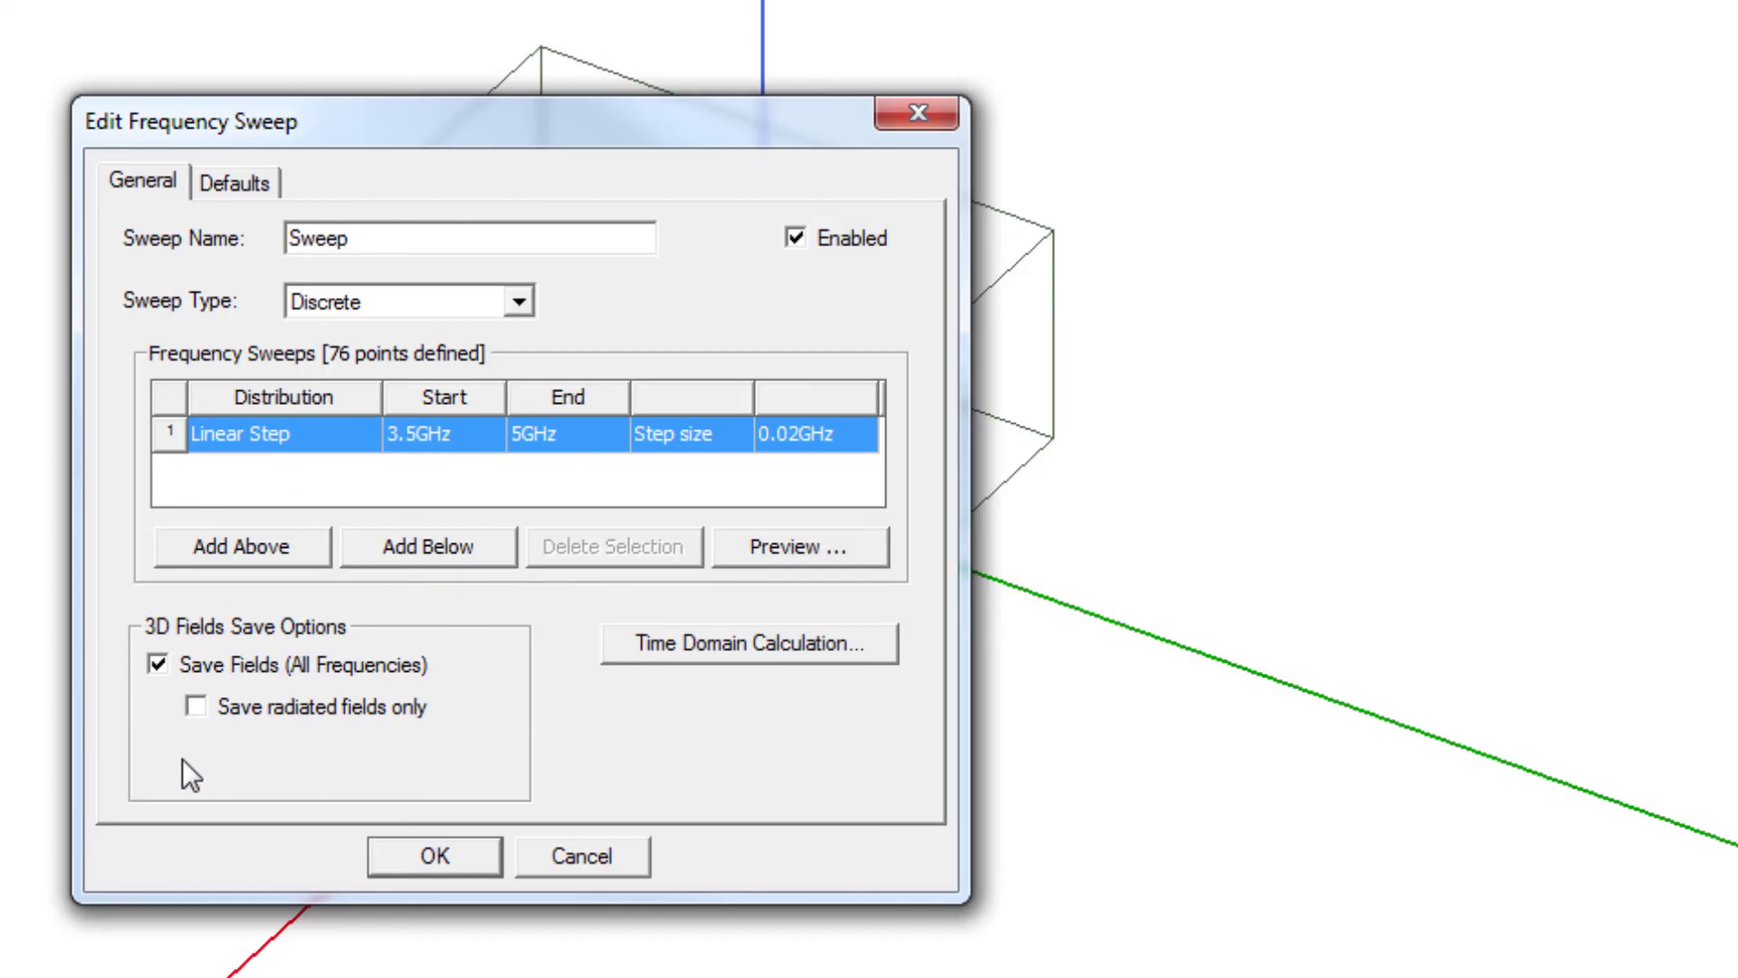
click(436, 862)
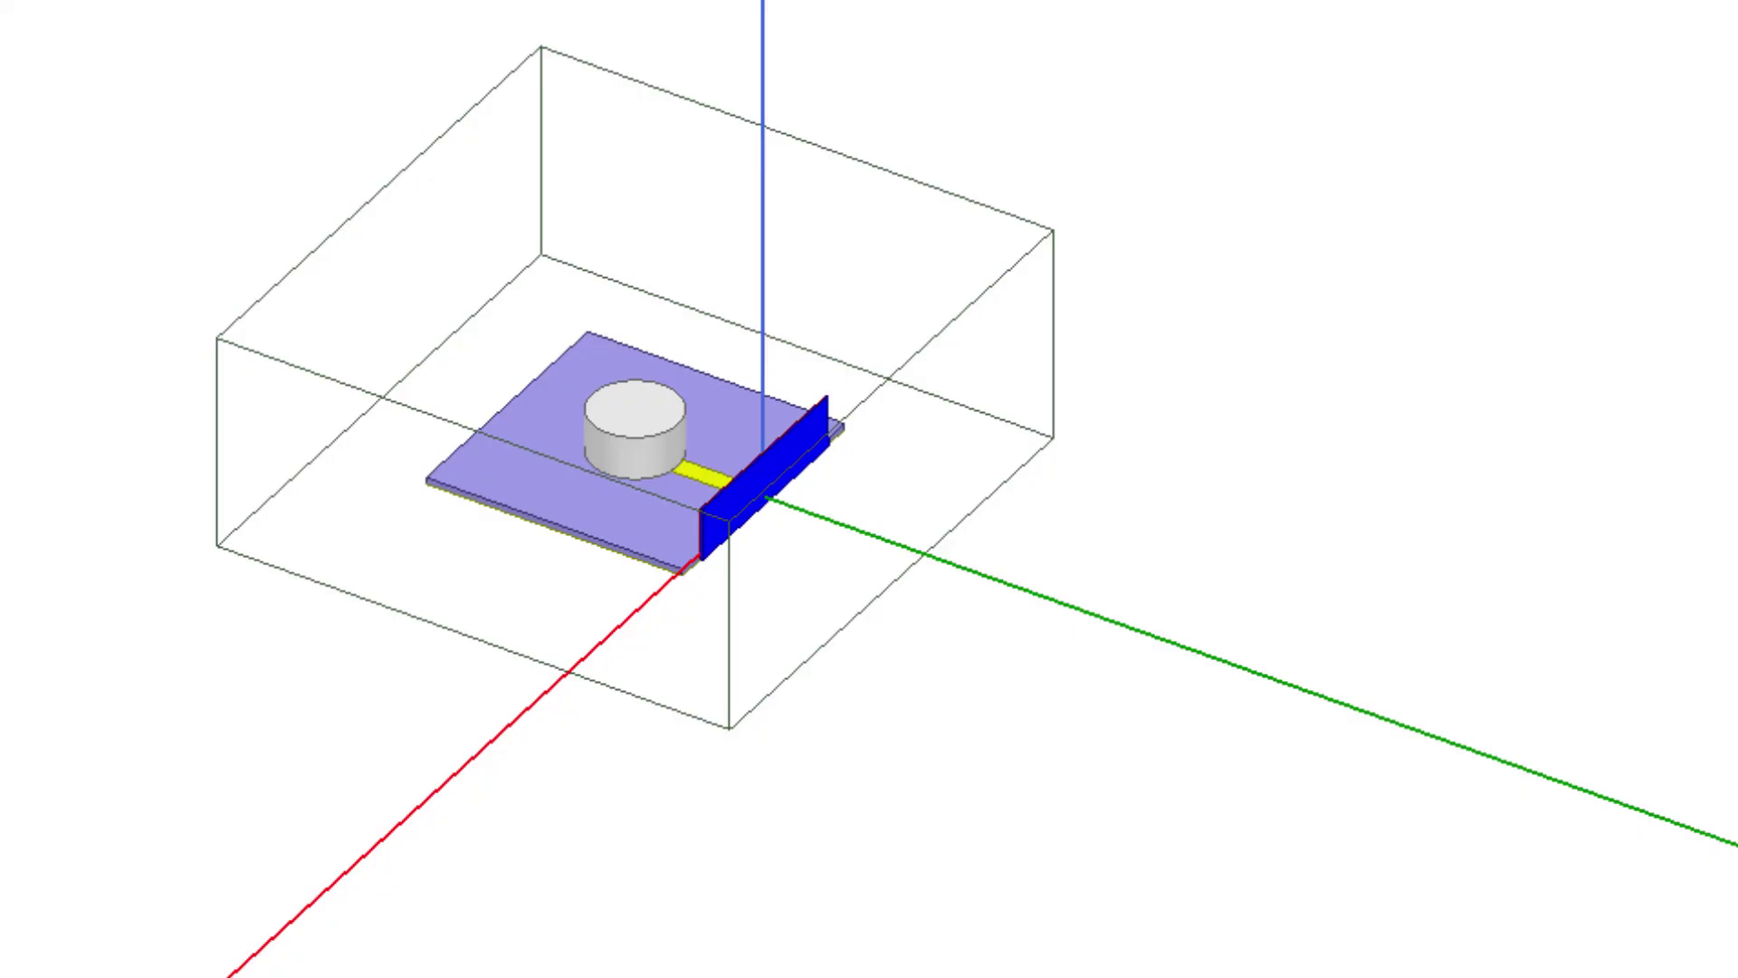
Insert an infinite sphere far-field setup with phi from 0 to 360 deg and theta starting at -180 deg
right_click(174, 380)
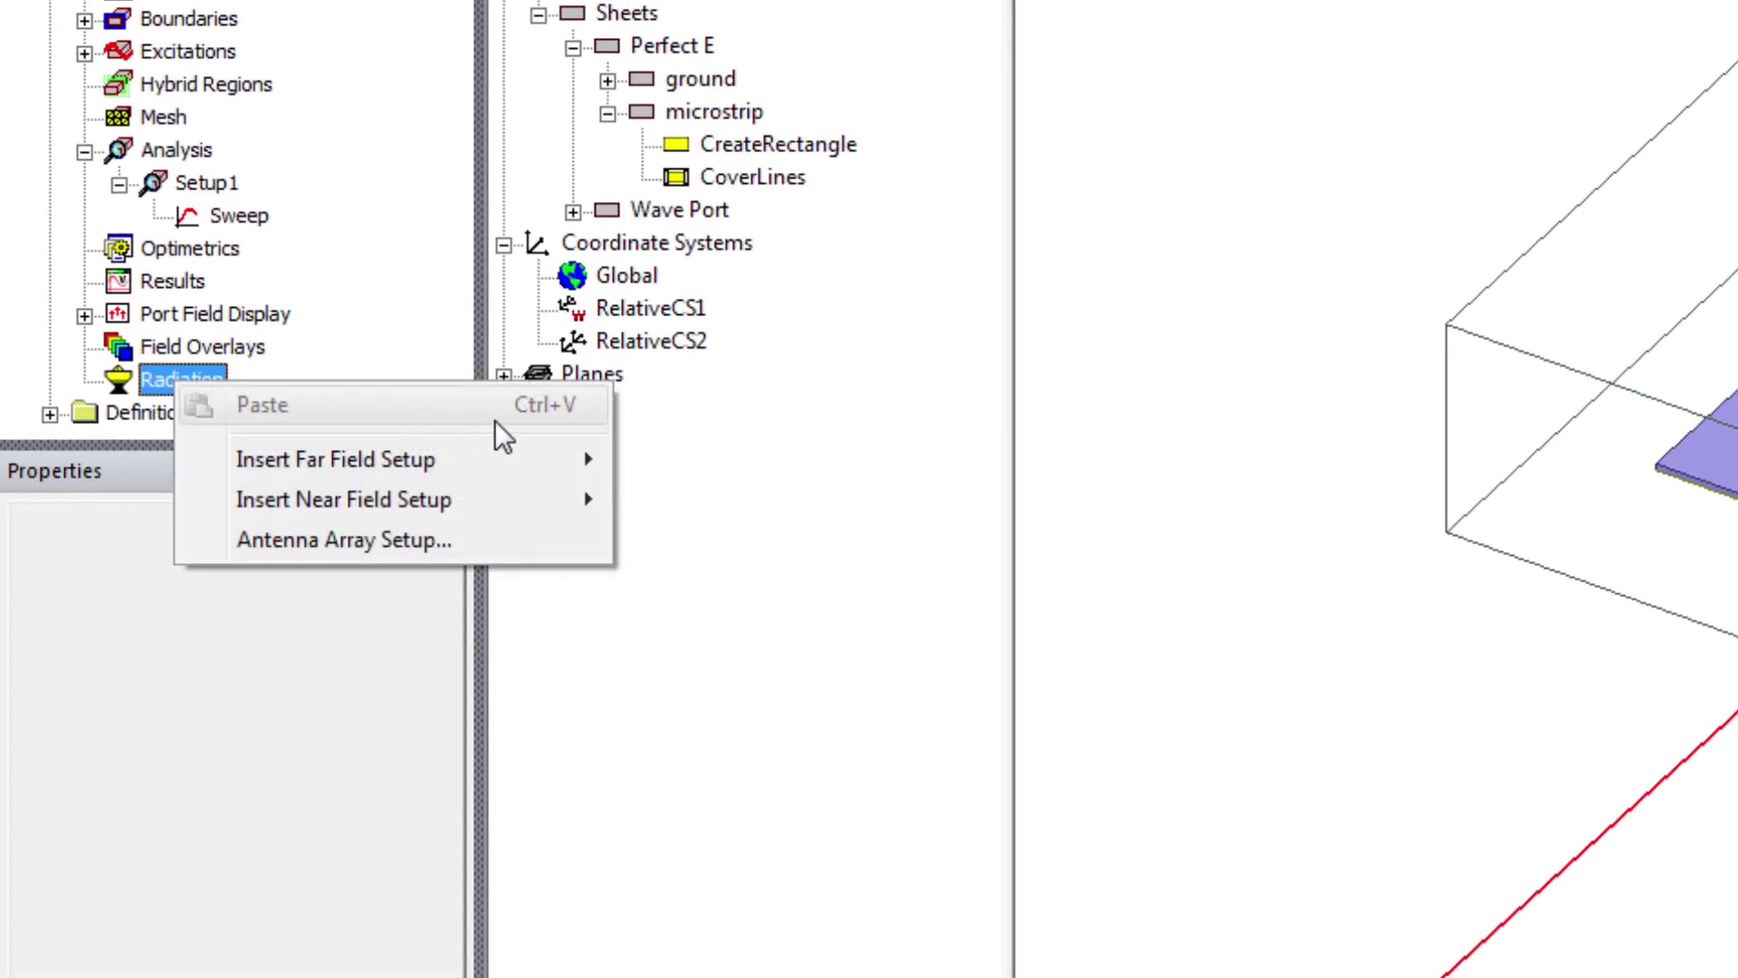
mouse_move(507, 459)
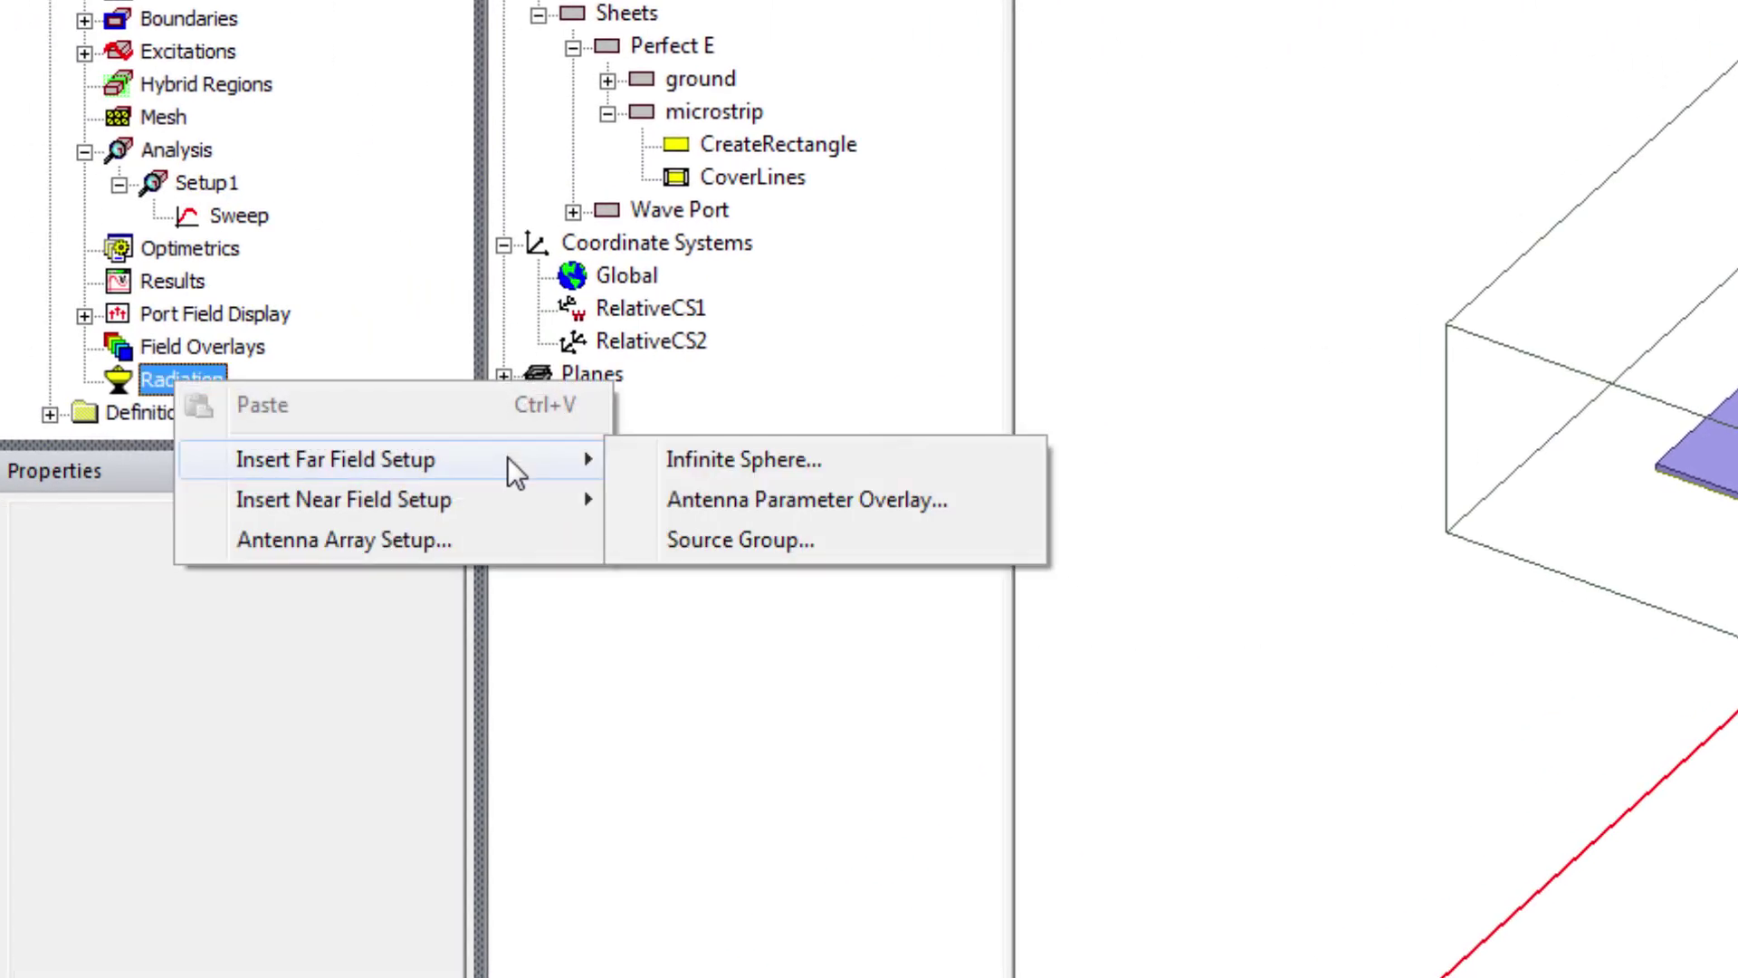
click(667, 459)
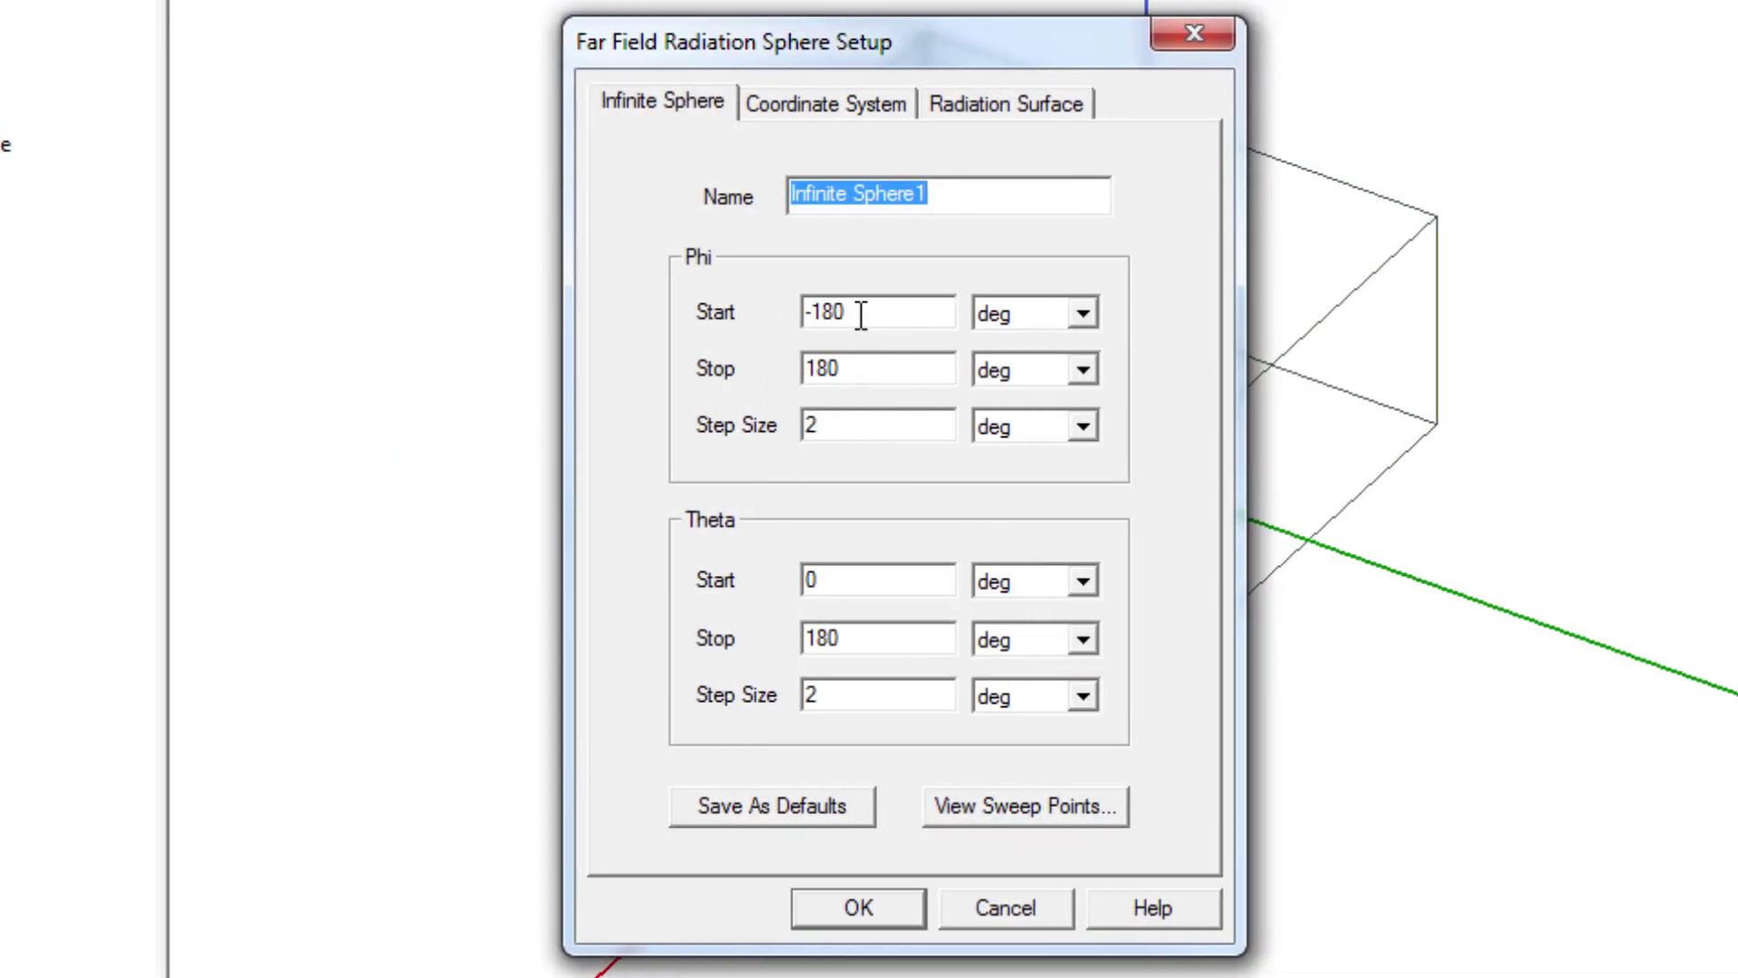
double_click(833, 584)
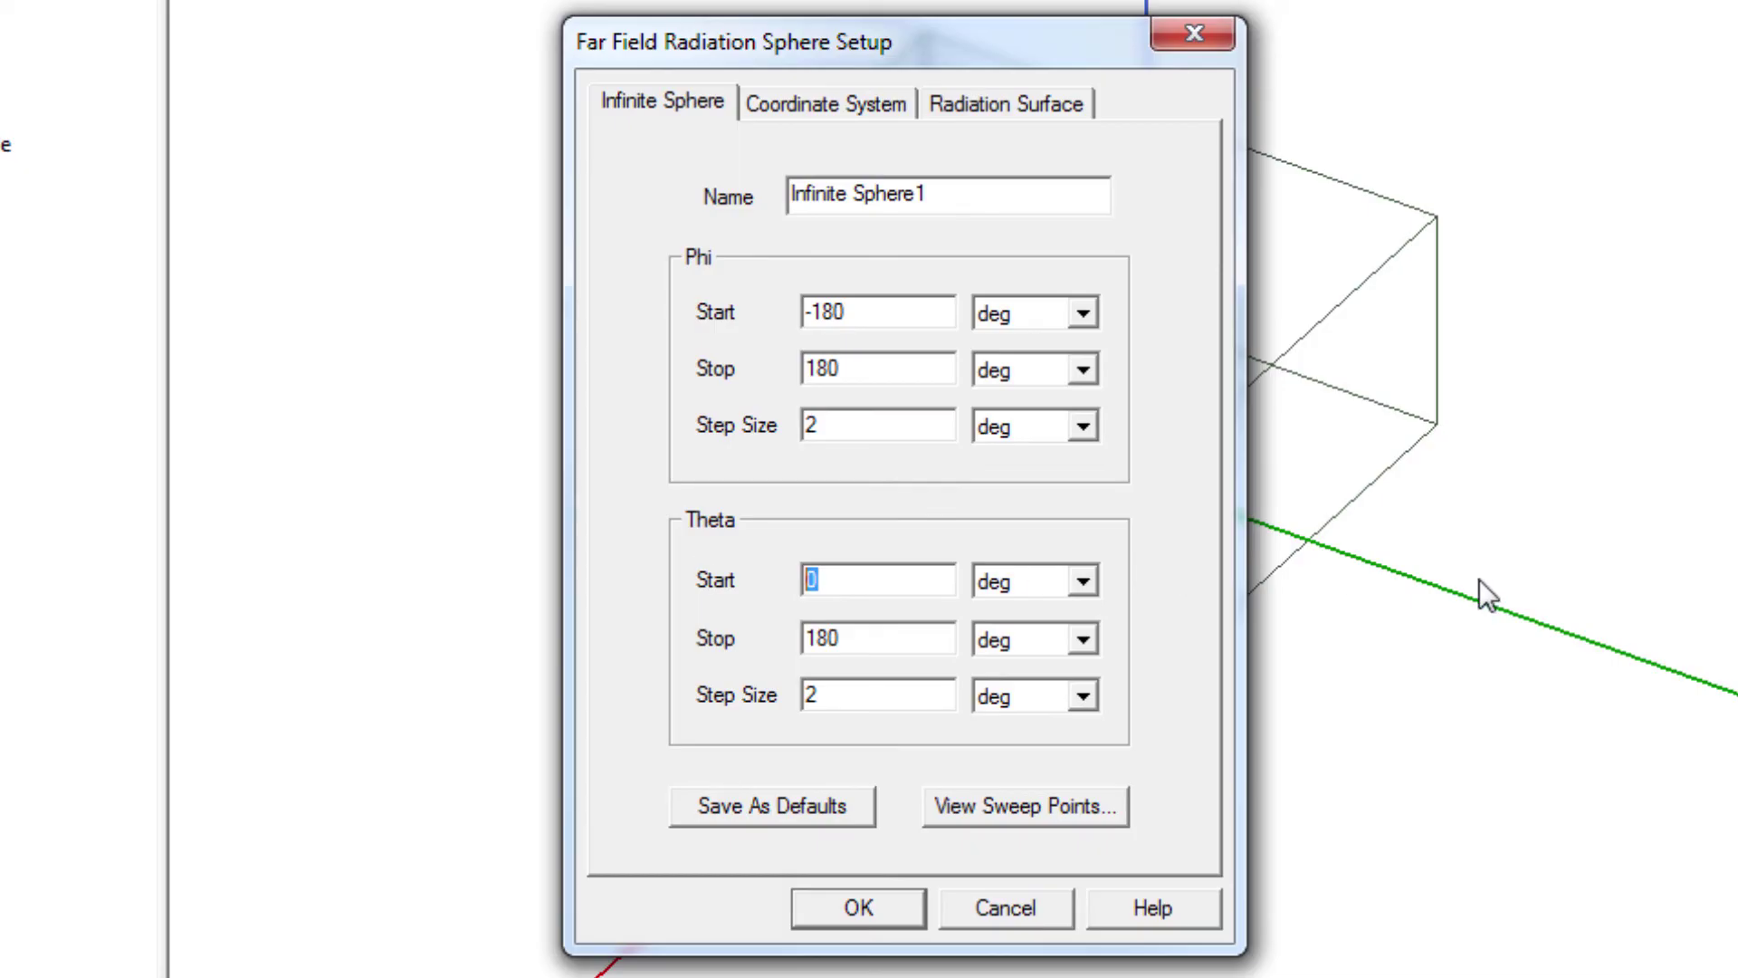
text(-180)
double_click(867, 316)
text(0)
double_click(846, 365)
text(360)
click(833, 440)
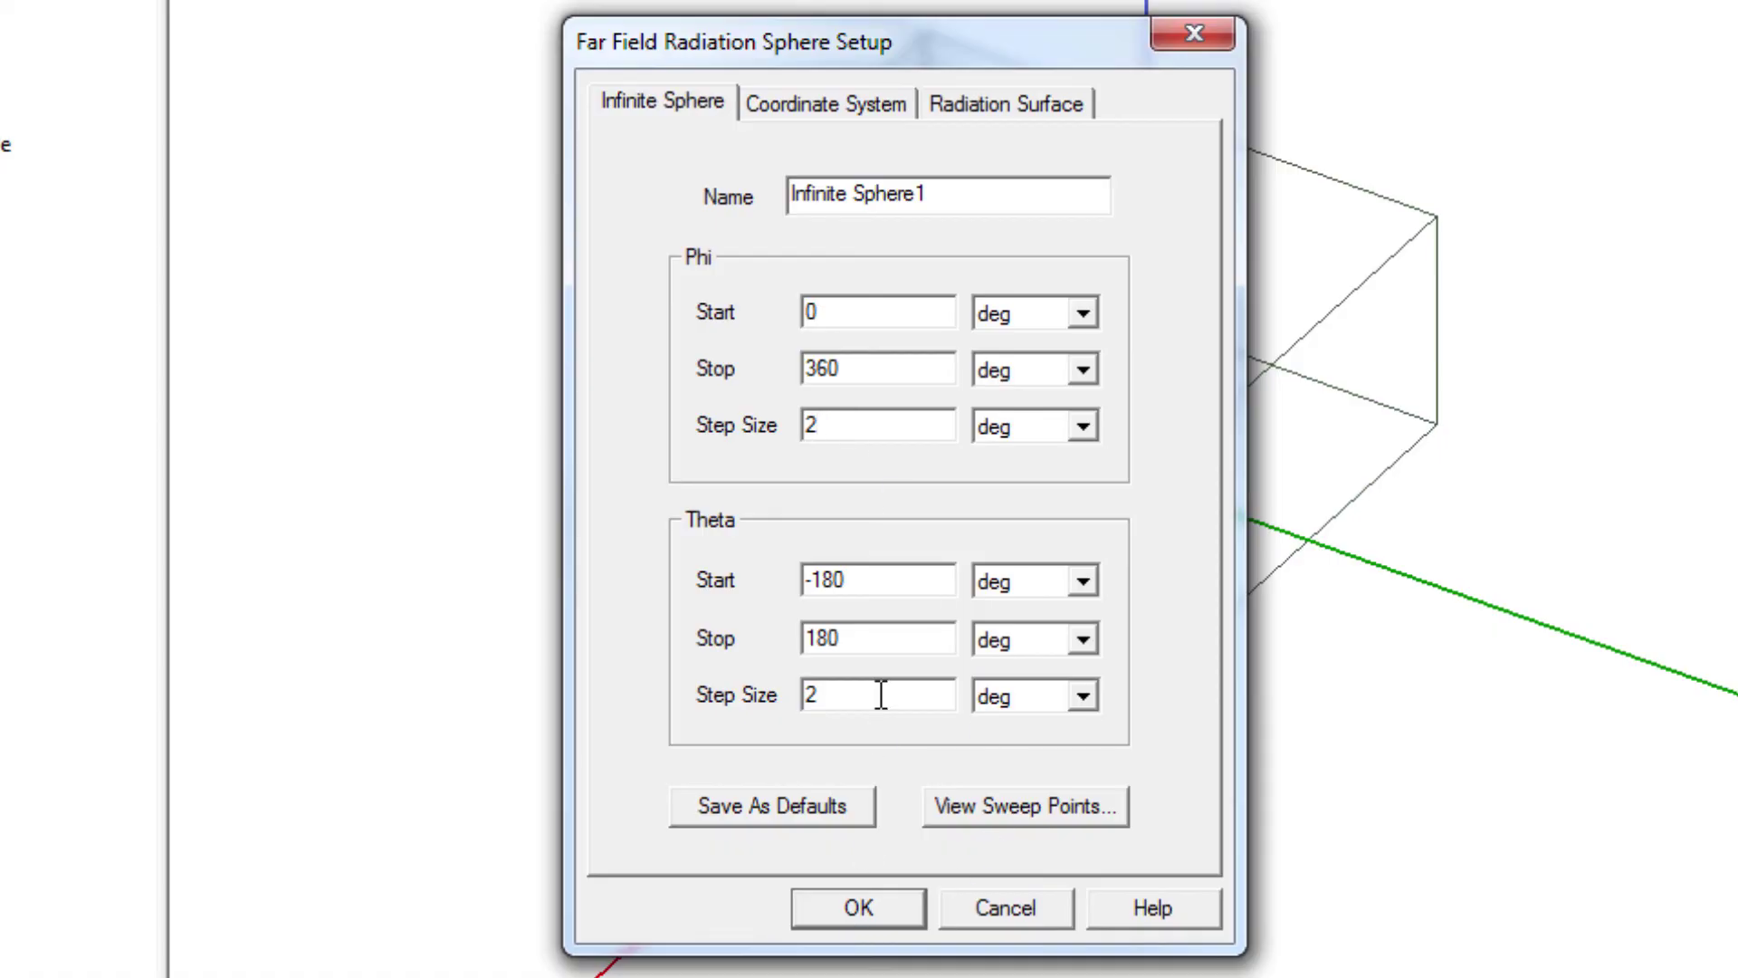
click(851, 908)
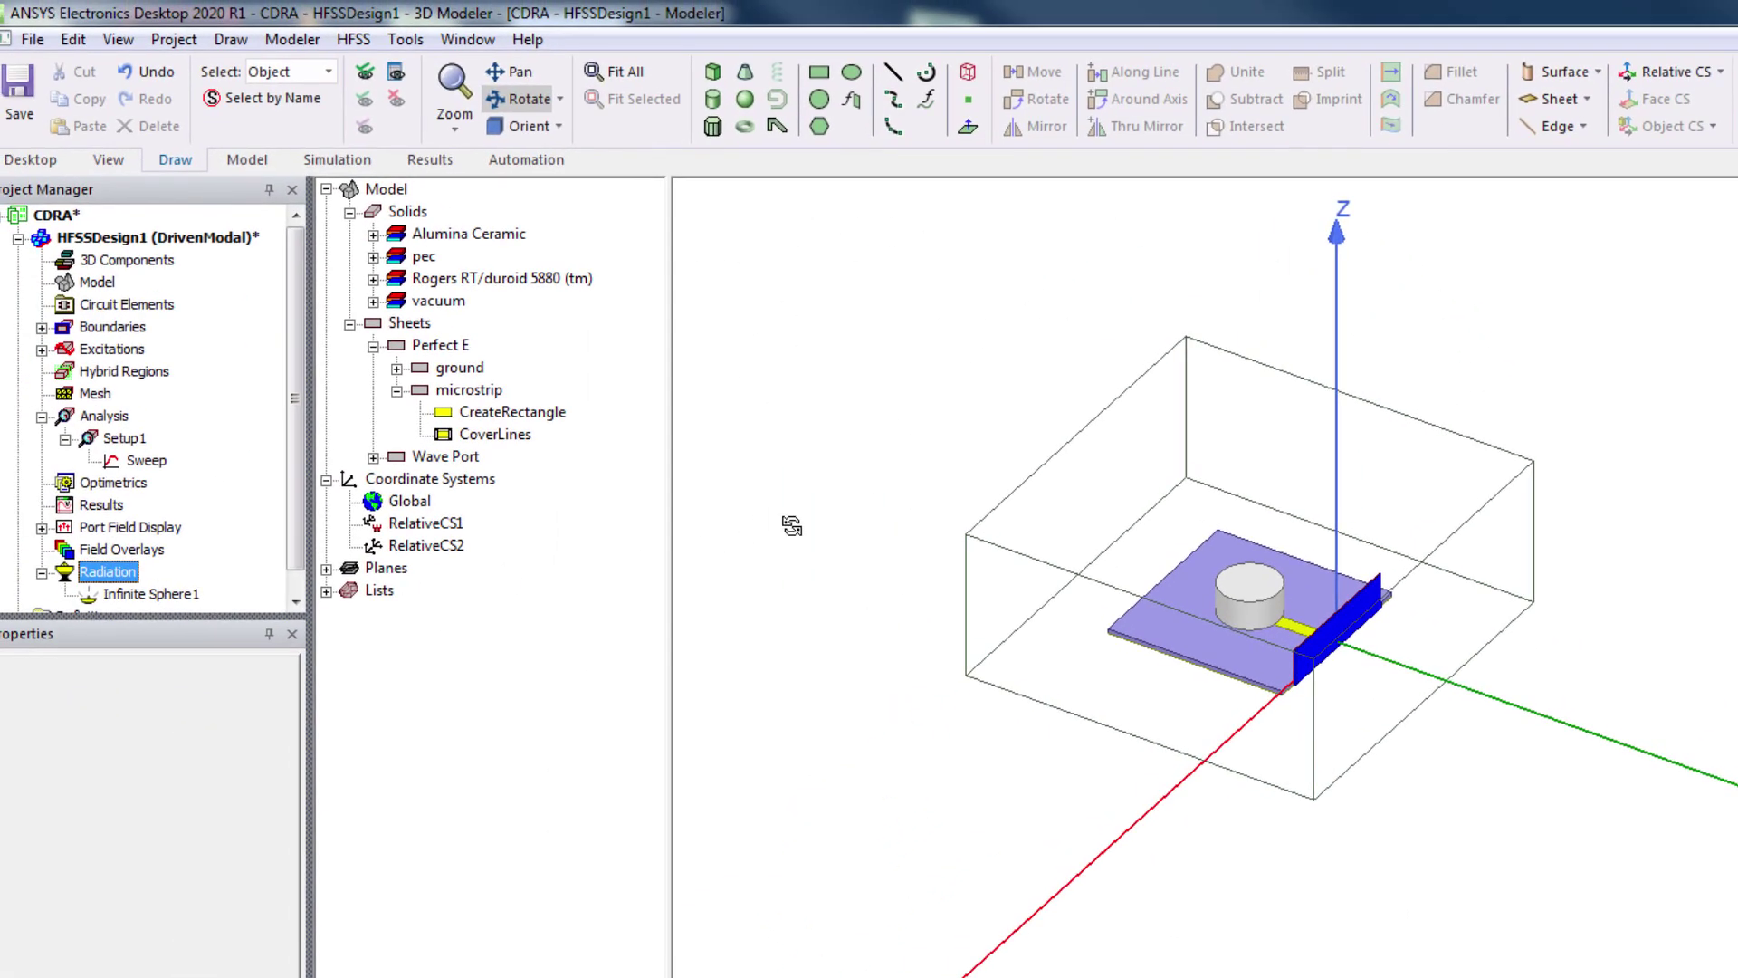
Validate the design and start the analysis of all its setups
click(345, 159)
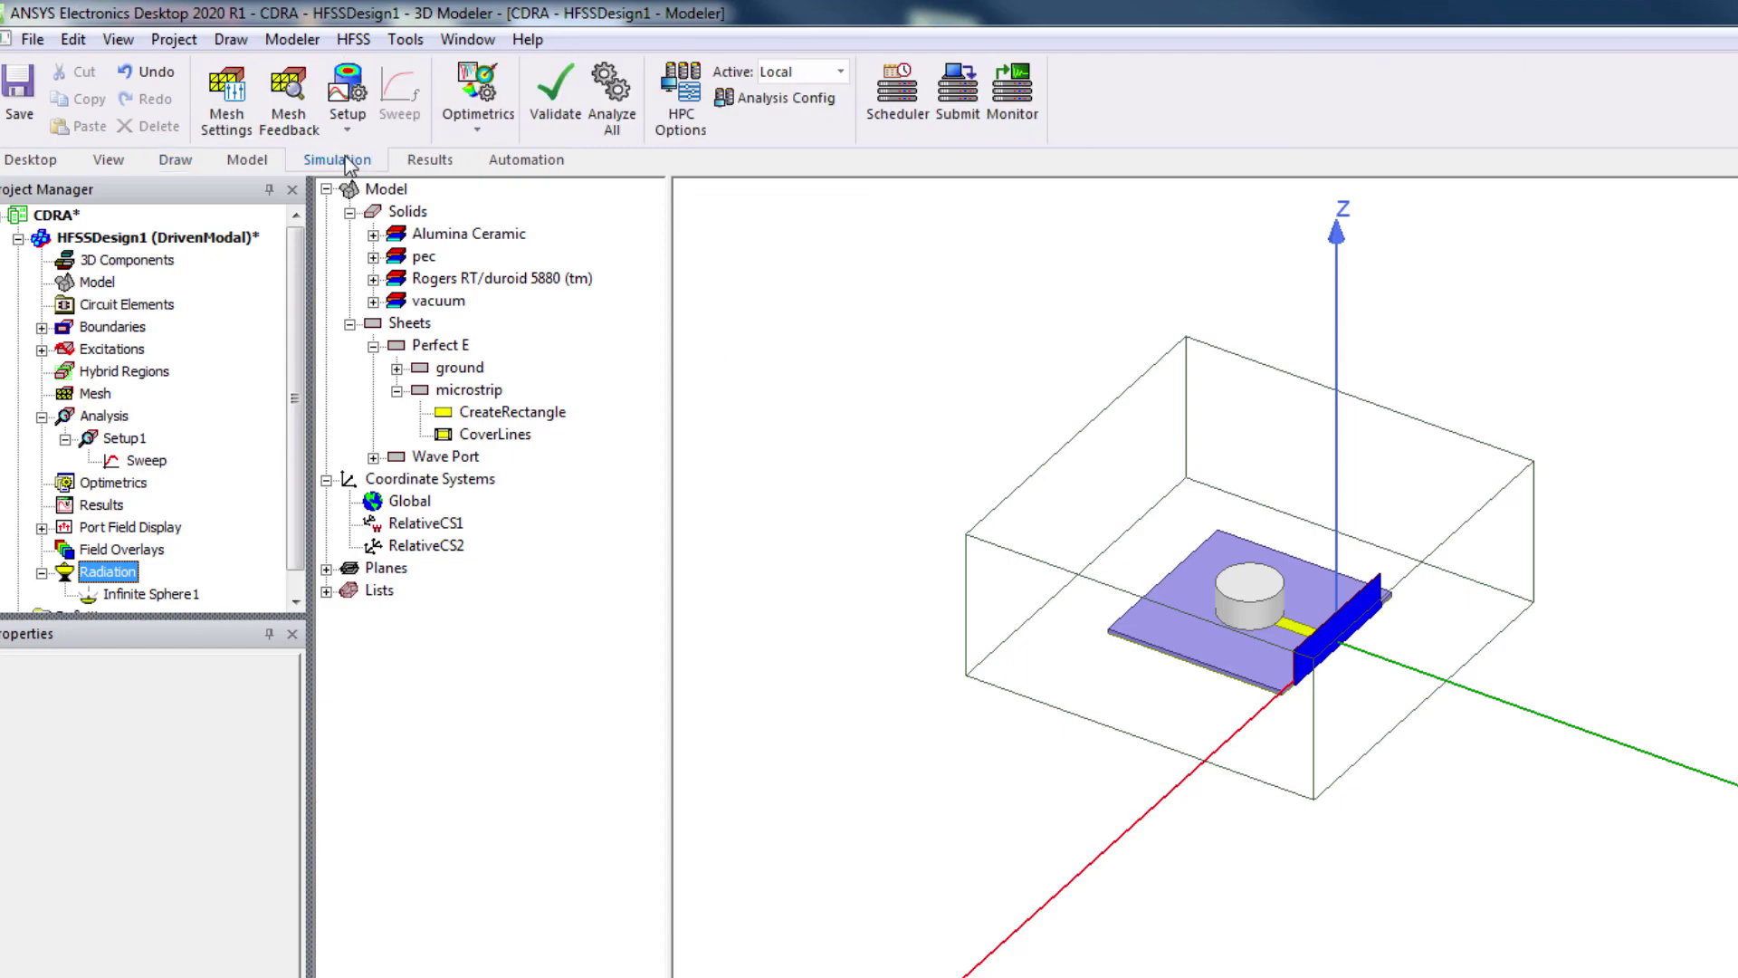
click(568, 118)
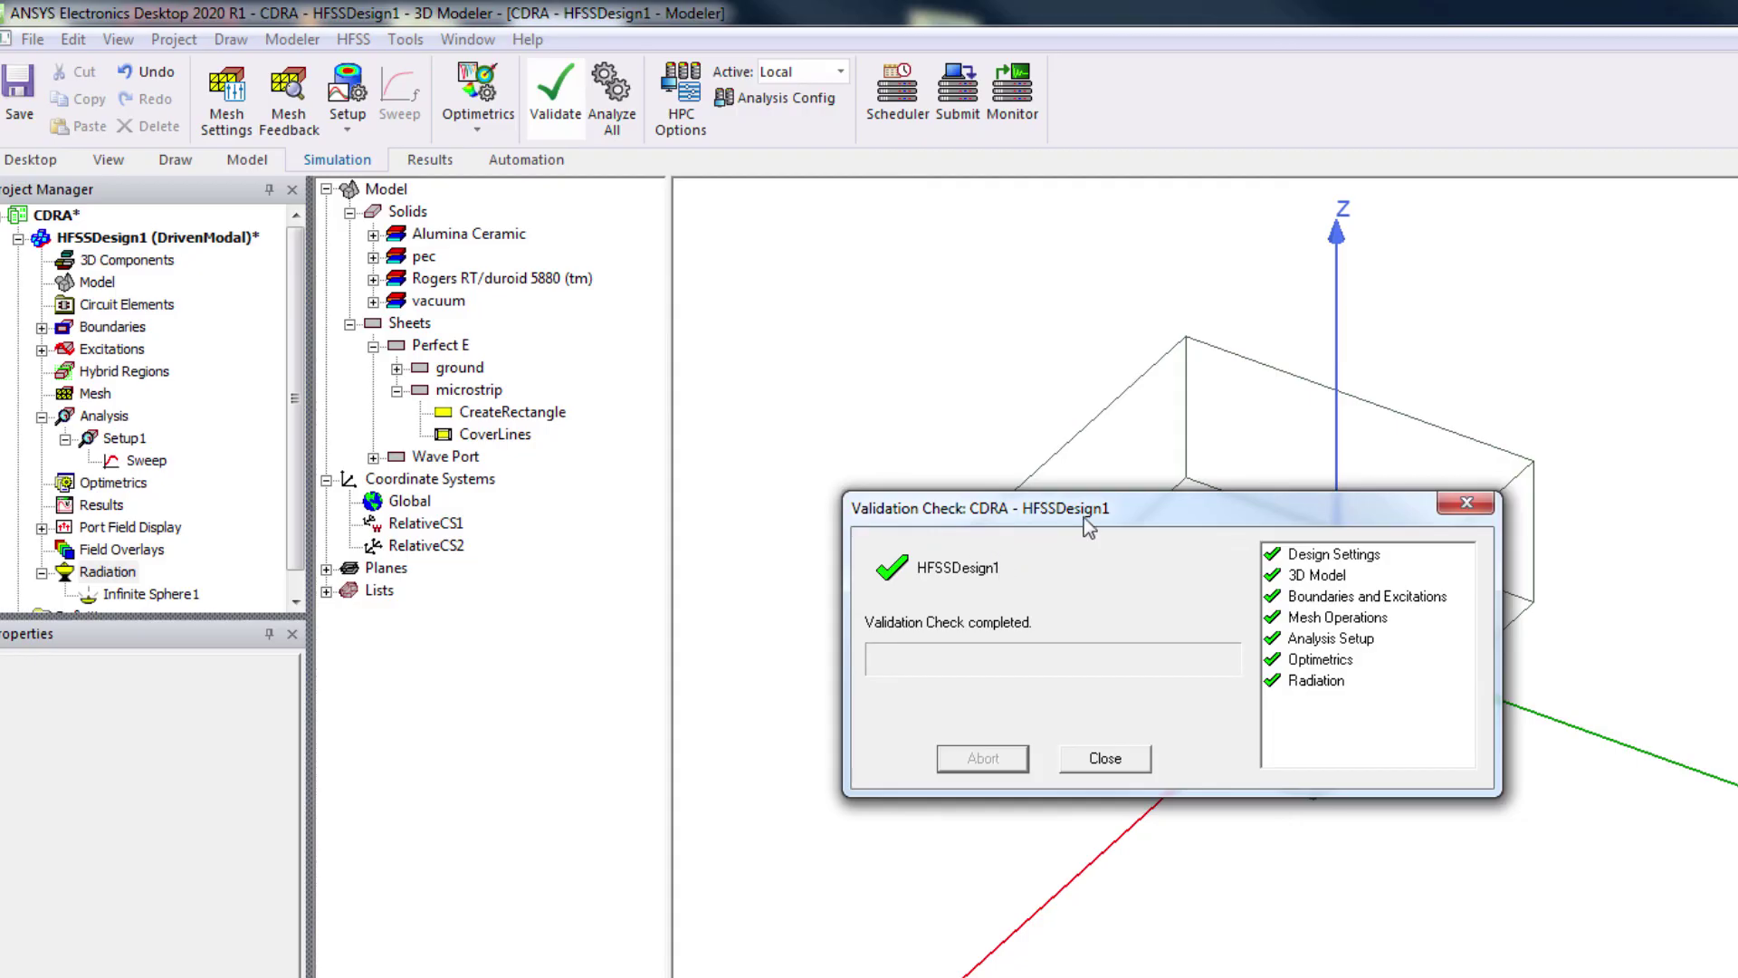
click(1103, 760)
click(623, 143)
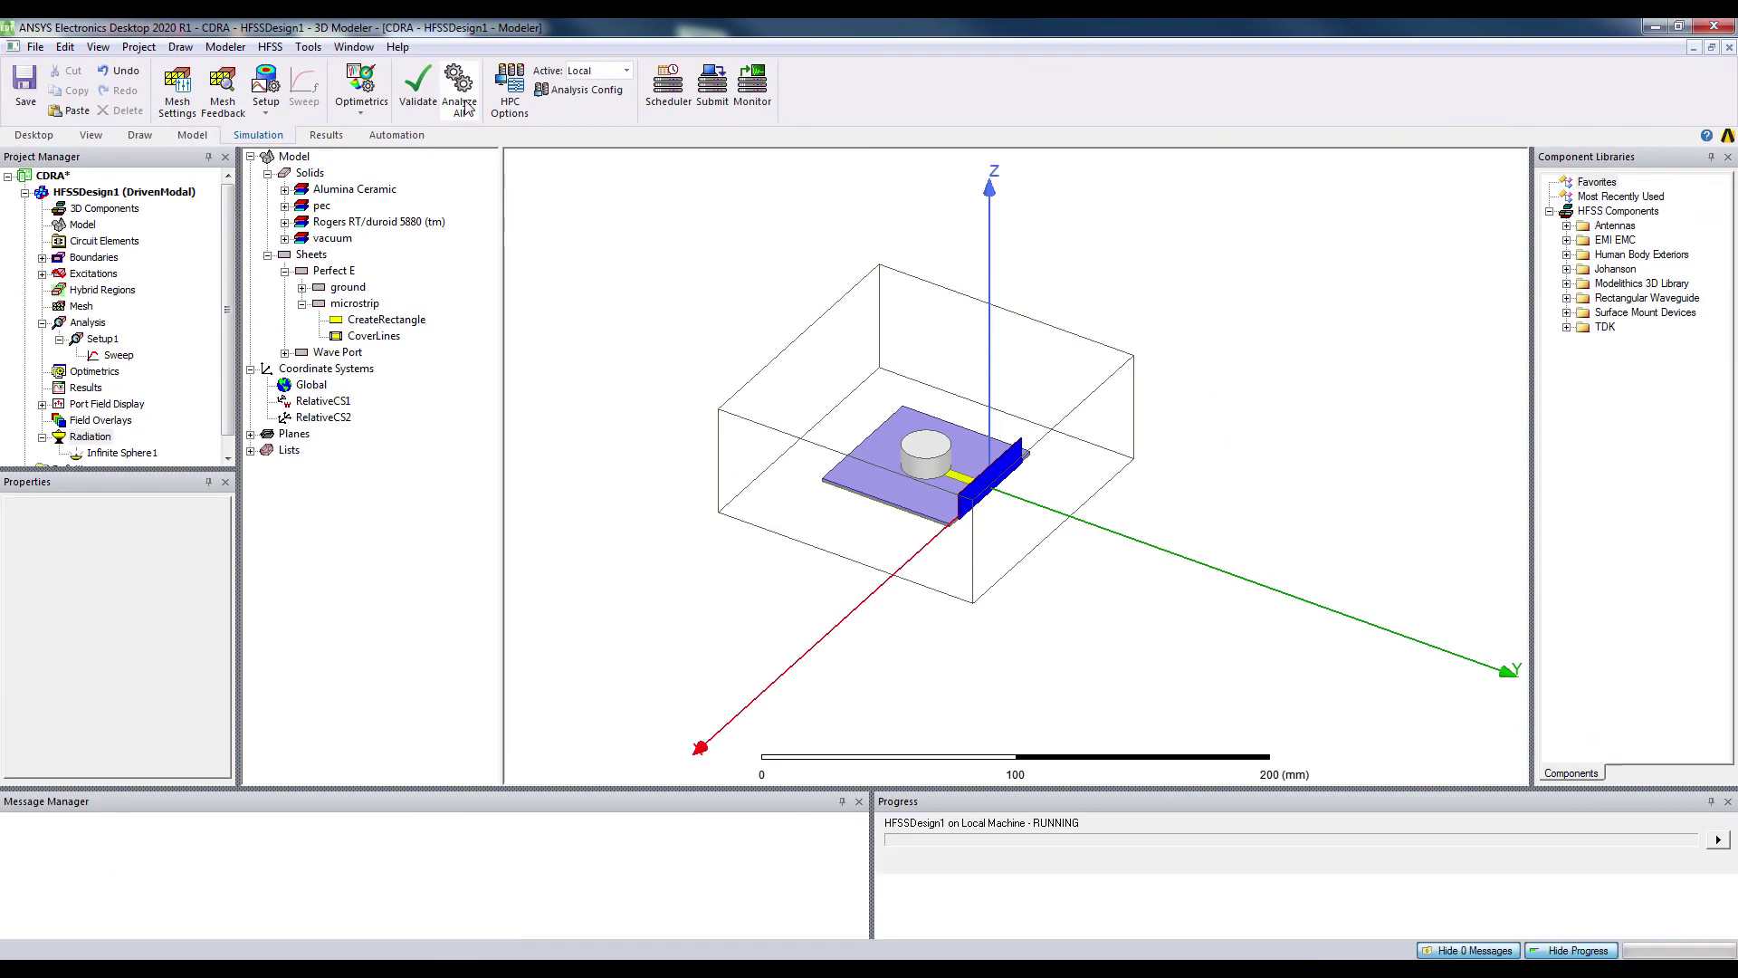